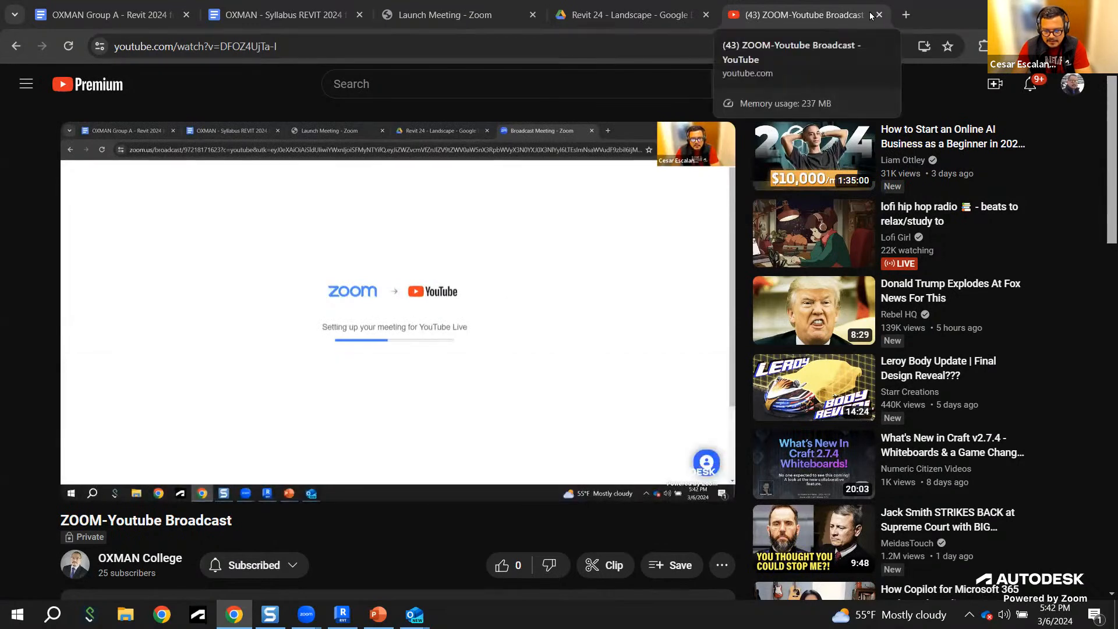
# Step: Close the ZOOM-Youtube Broadcast page in the browser
pyautogui.moveTo(870, 15); pyautogui.dragTo(908, 276)
pyautogui.click(896, 275)
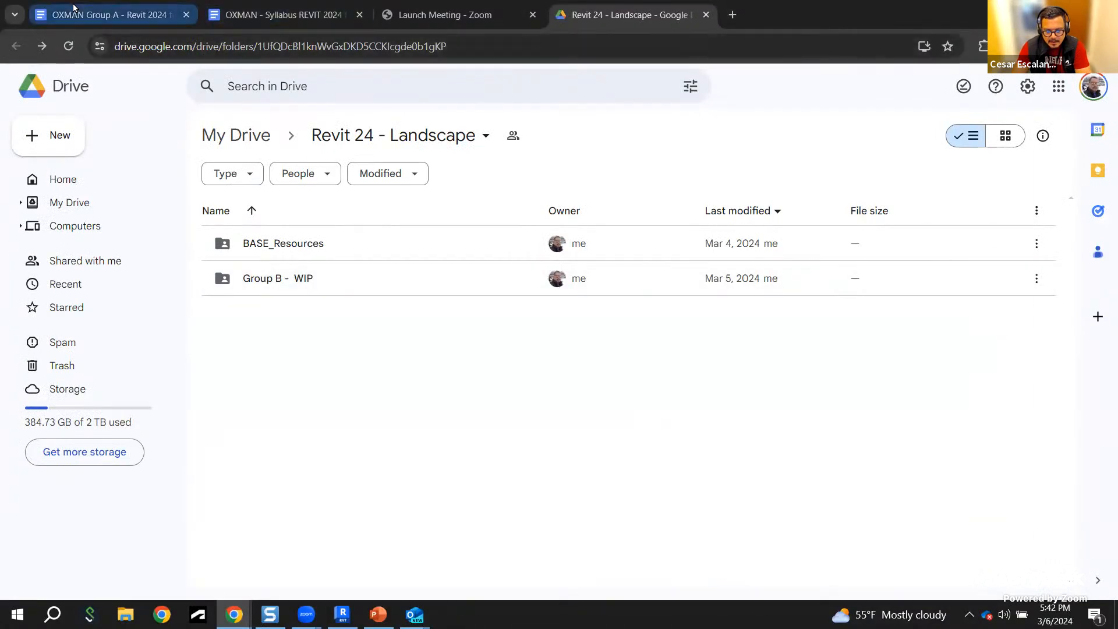
# Step: Open the REVIT 2024 syllabus document and review the Class 2 and Class 3 topics in the Spring 2024 schedule
pyautogui.moveTo(282, 23)
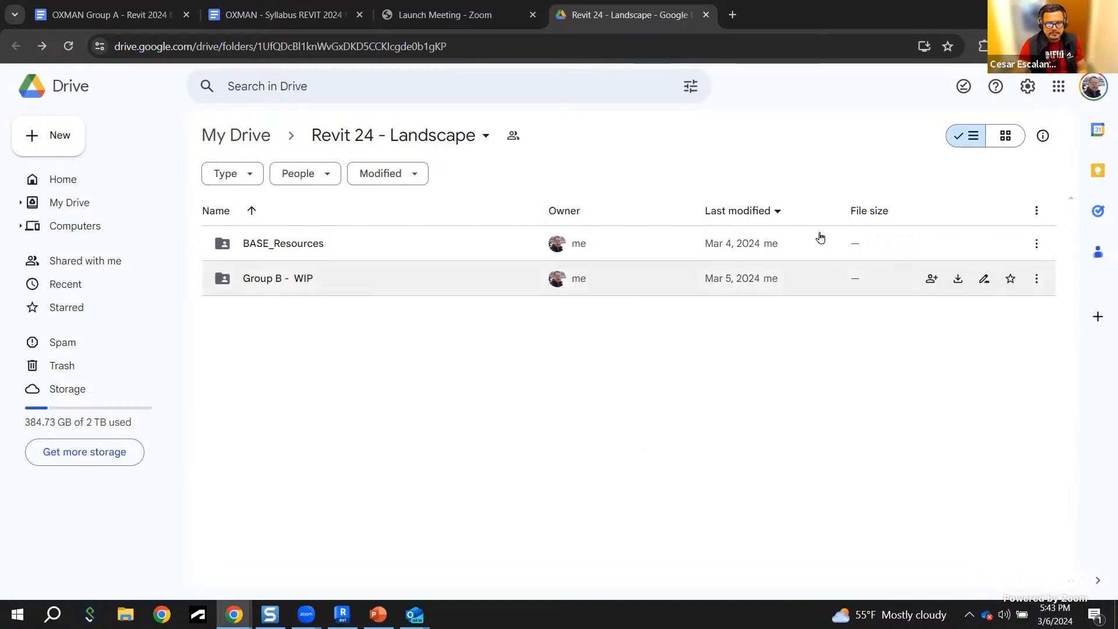
pyautogui.click(281, 18)
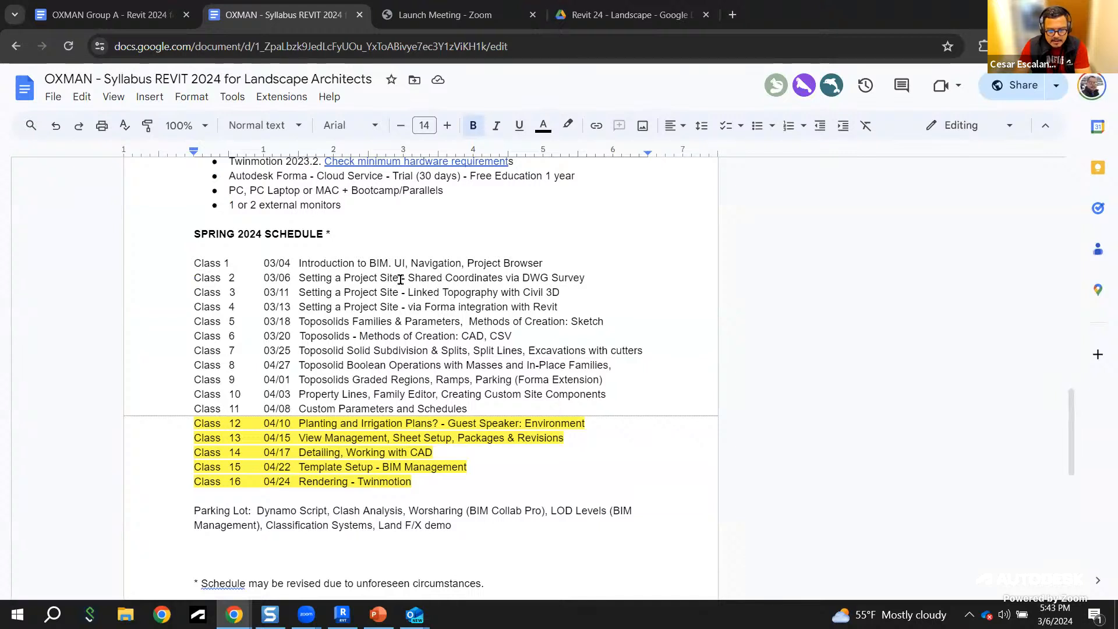
pyautogui.moveTo(297, 273); pyautogui.dragTo(575, 287)
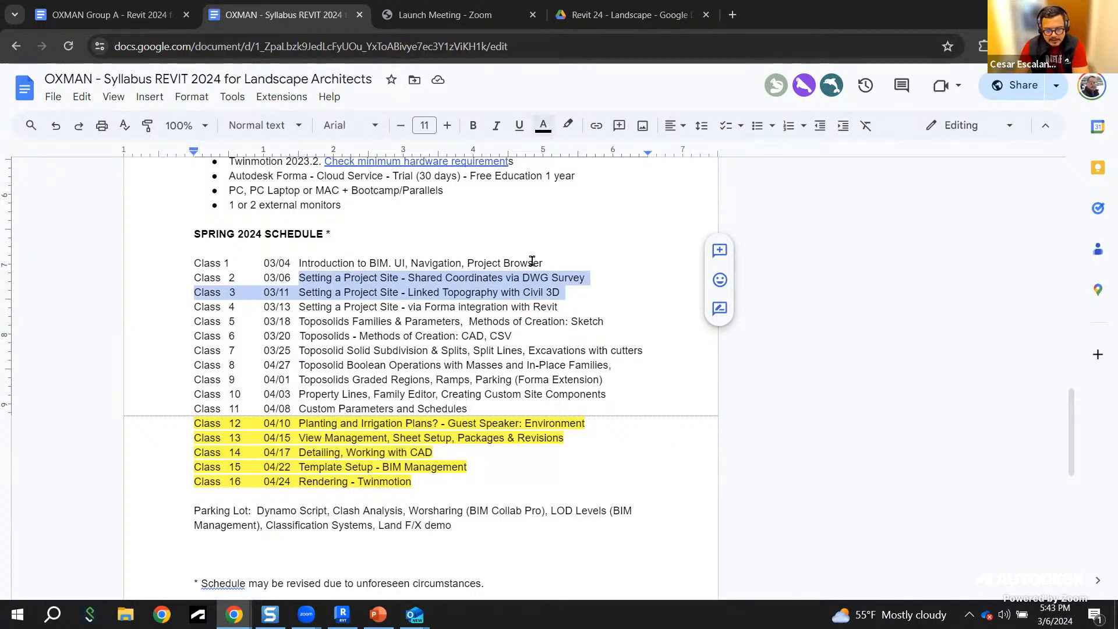
pyautogui.click(573, 307)
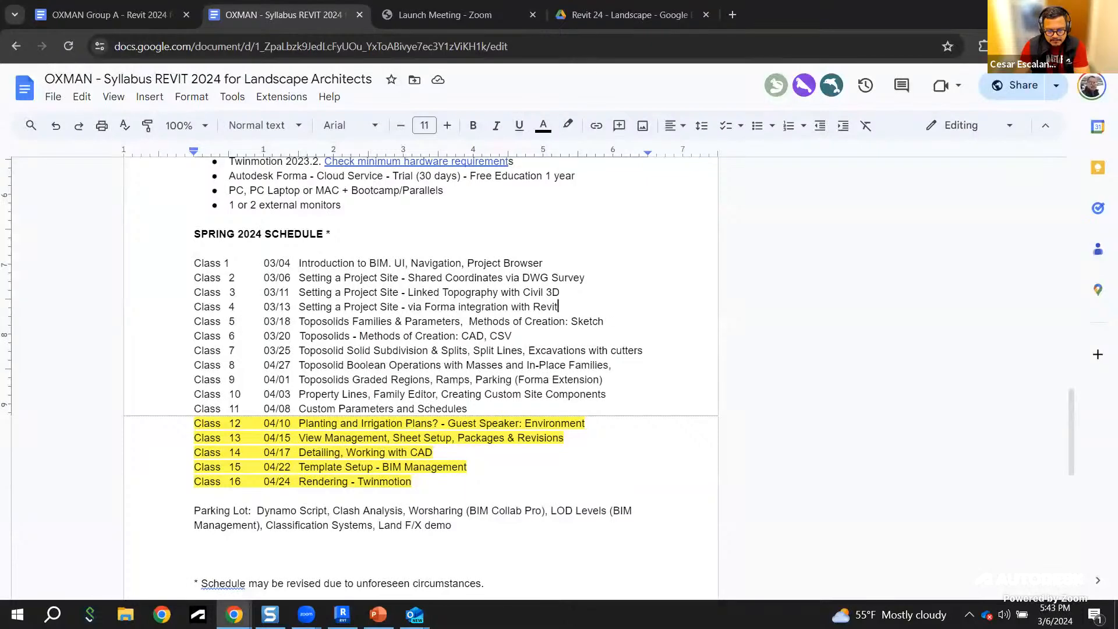
# Step: Switch to Revit and turn New Revit Home off and back on to compare the two layouts of recent files
pyautogui.hotkey('alt', 'Tab')
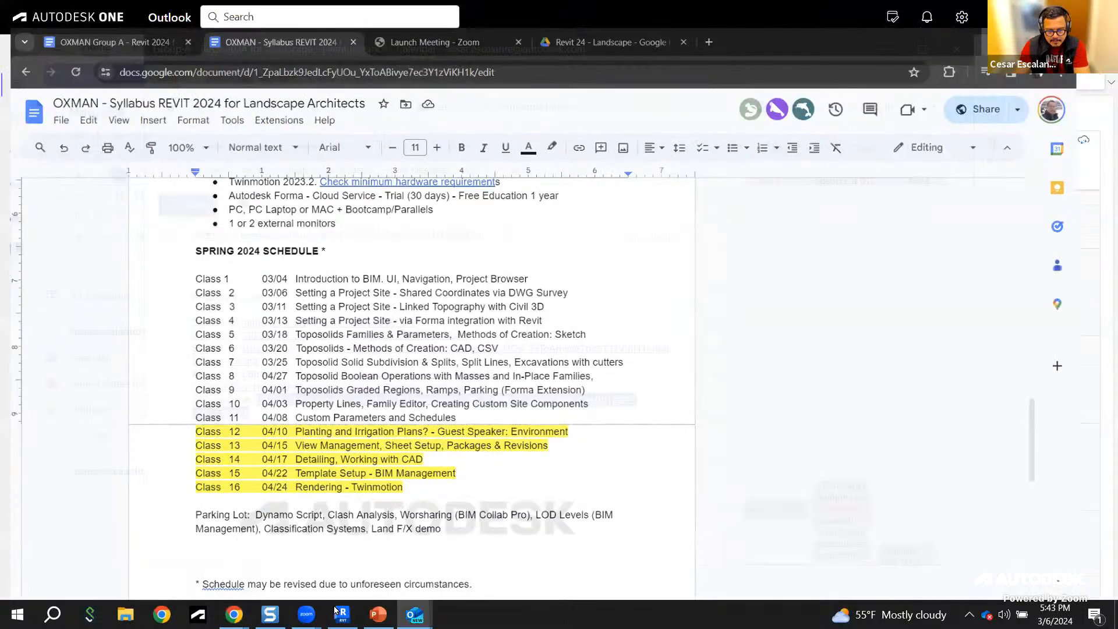
pyautogui.hotkey('alt', 'Tab')
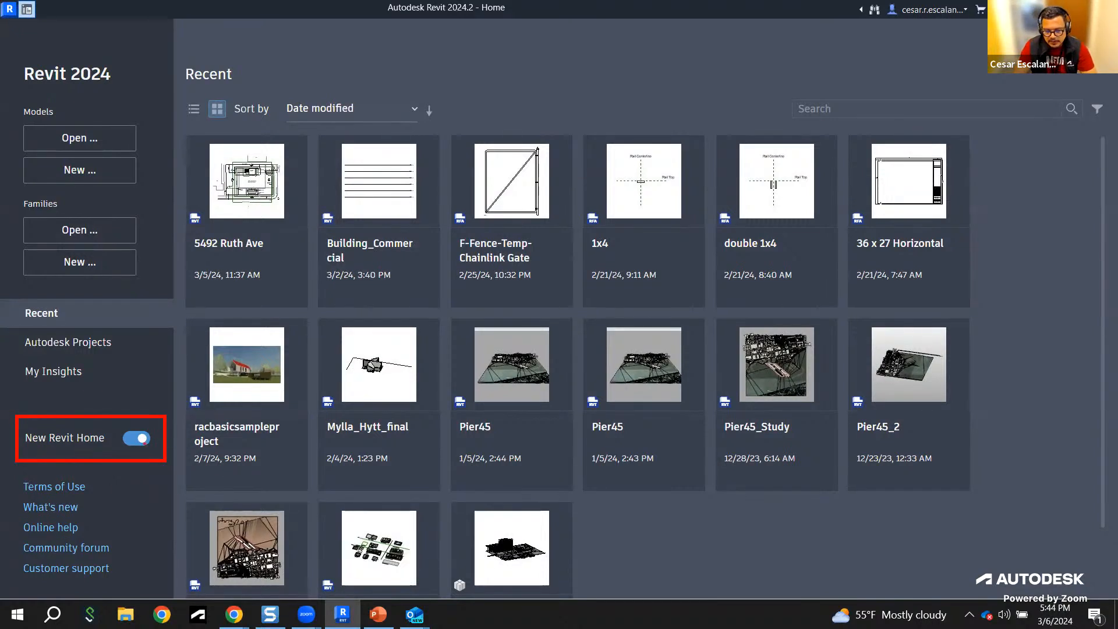
pyautogui.click(142, 439)
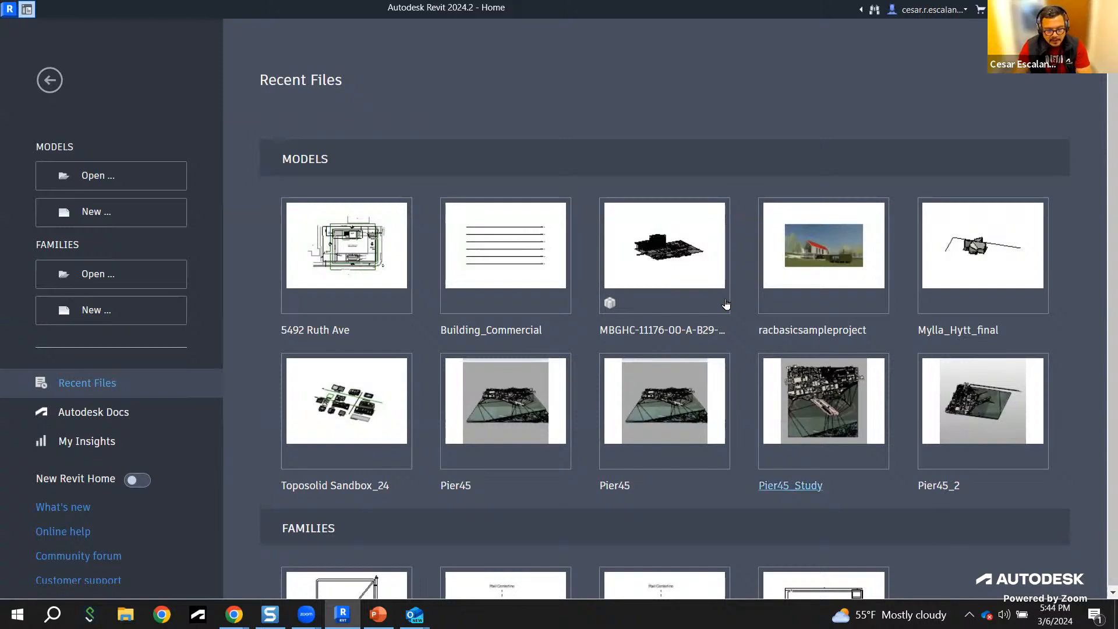
pyautogui.scroll(-2, 724, 377)
pyautogui.scroll(-1, 723, 375)
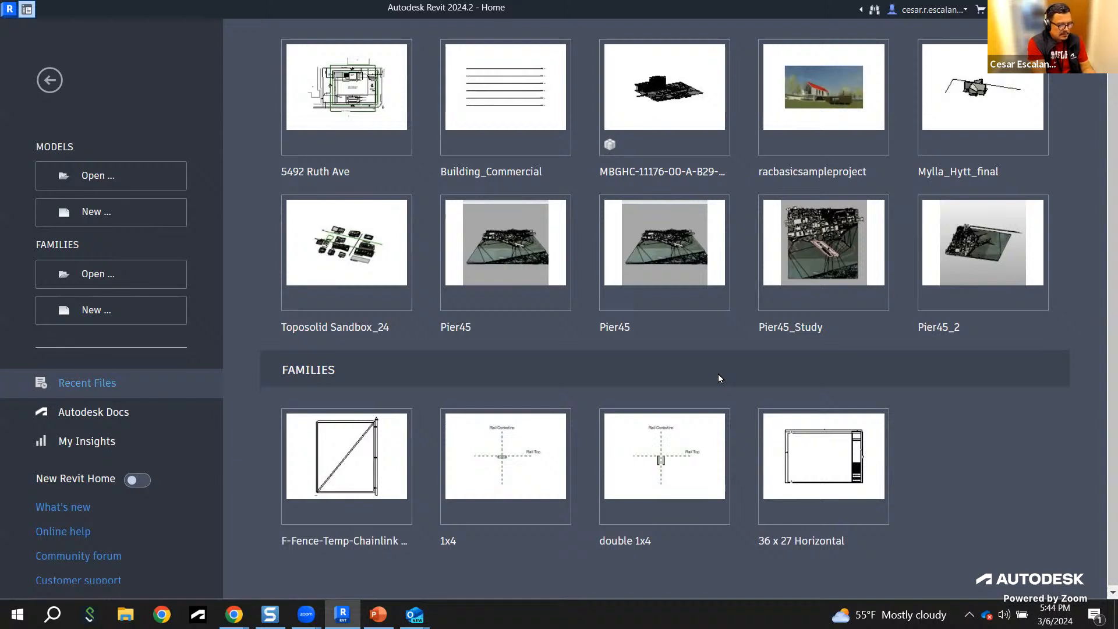
pyautogui.click(139, 481)
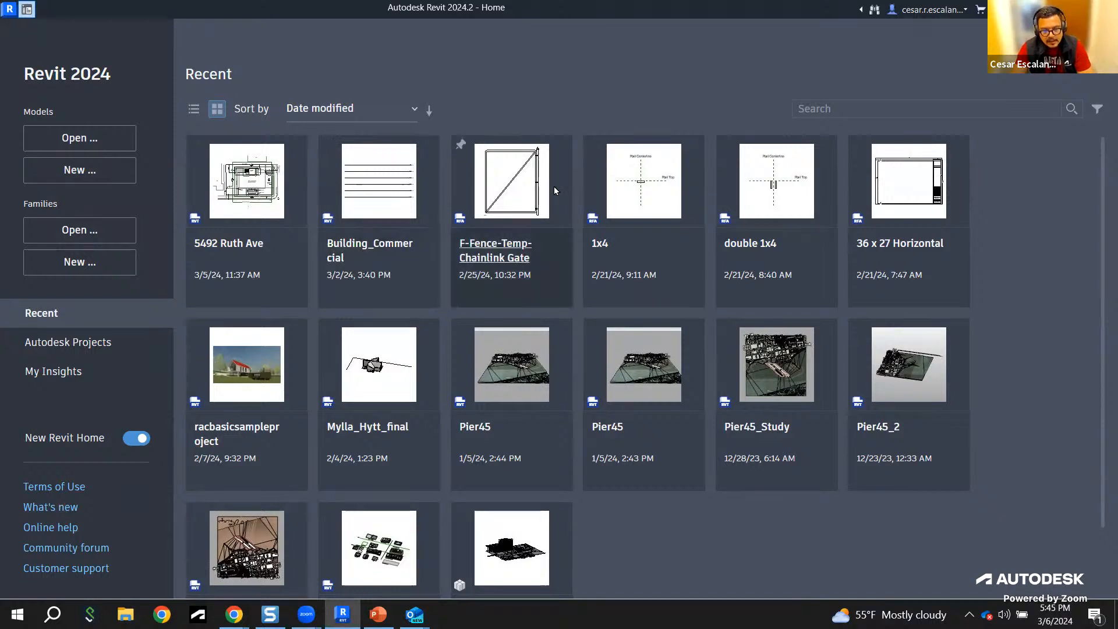
# Step: Show the recent files as a list and pin the most recently modified model
pyautogui.moveTo(611, 190)
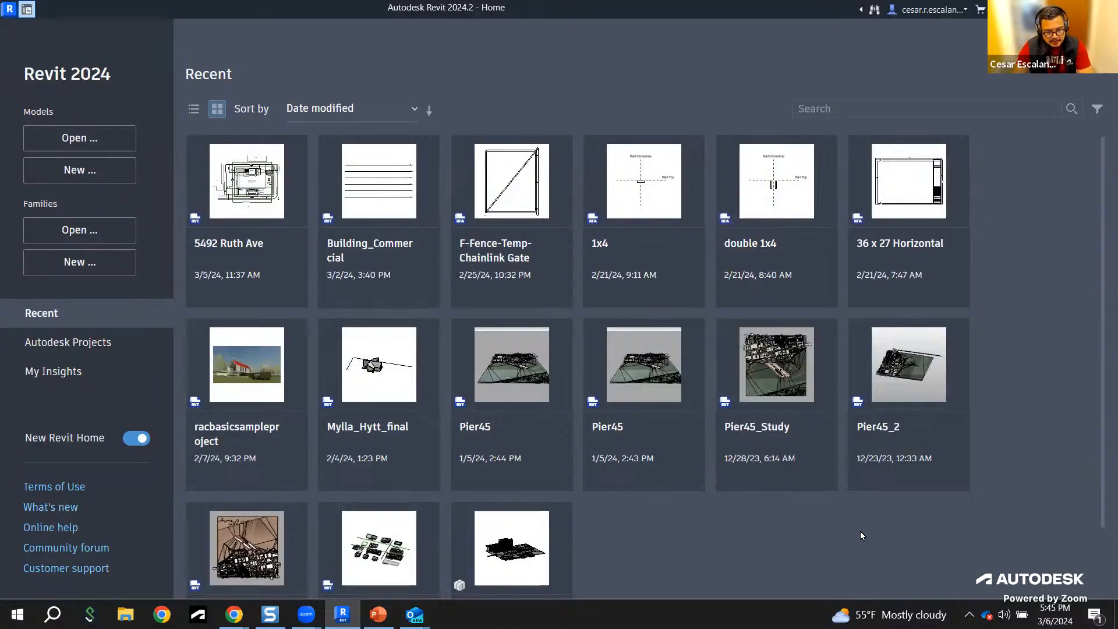
pyautogui.click(194, 109)
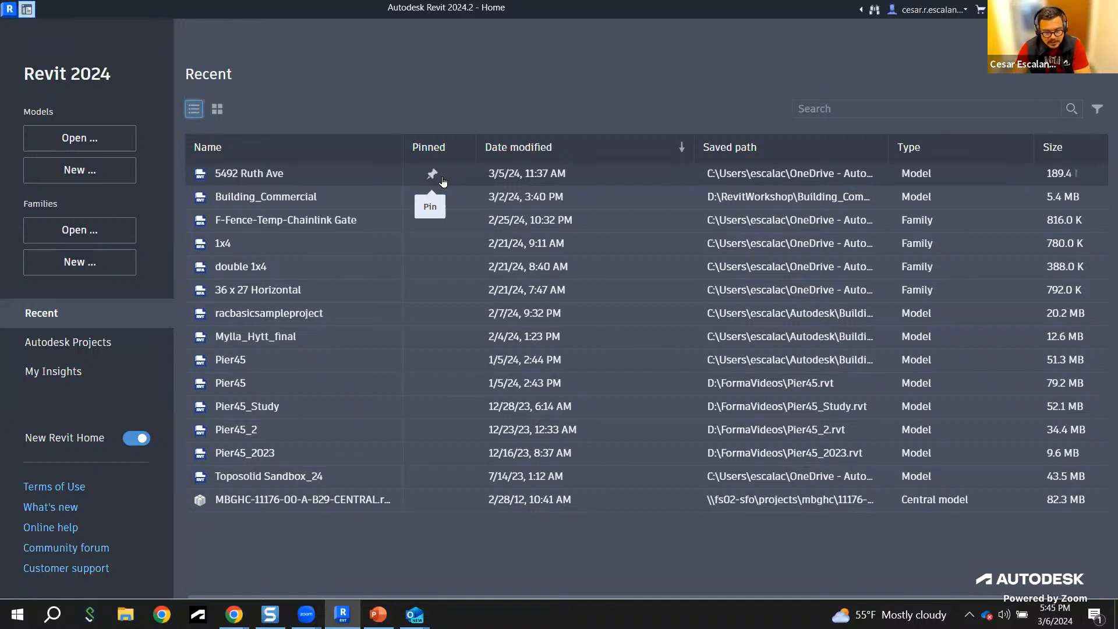
pyautogui.click(434, 175)
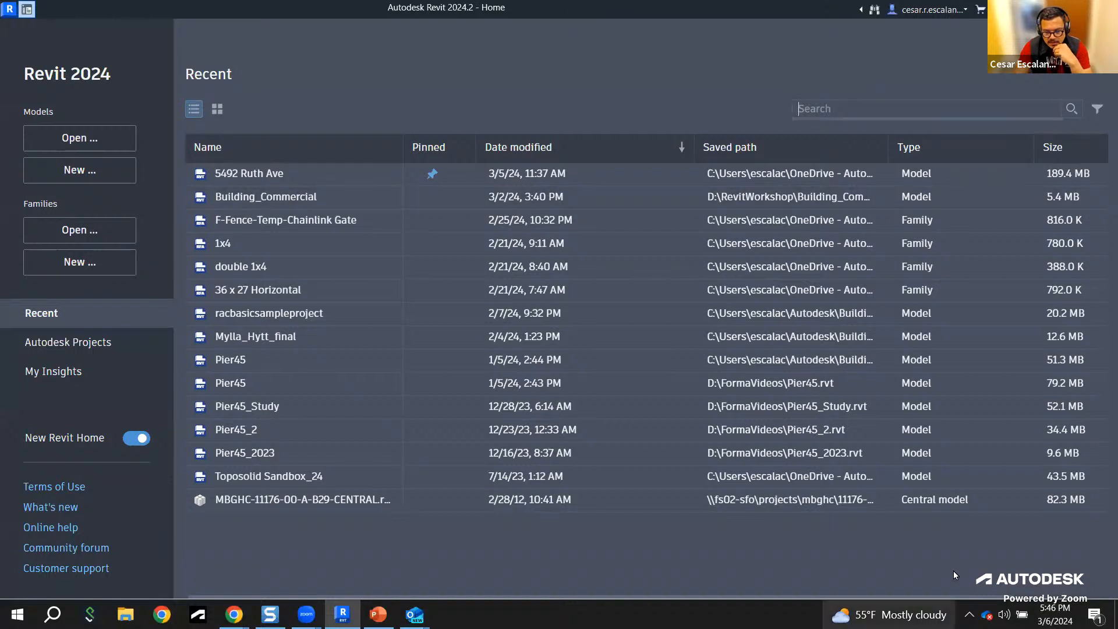
# Step: Examine the filter options for recent files and the cloud projects under Autodesk Projects, ending back at the recent files
pyautogui.click(1097, 110)
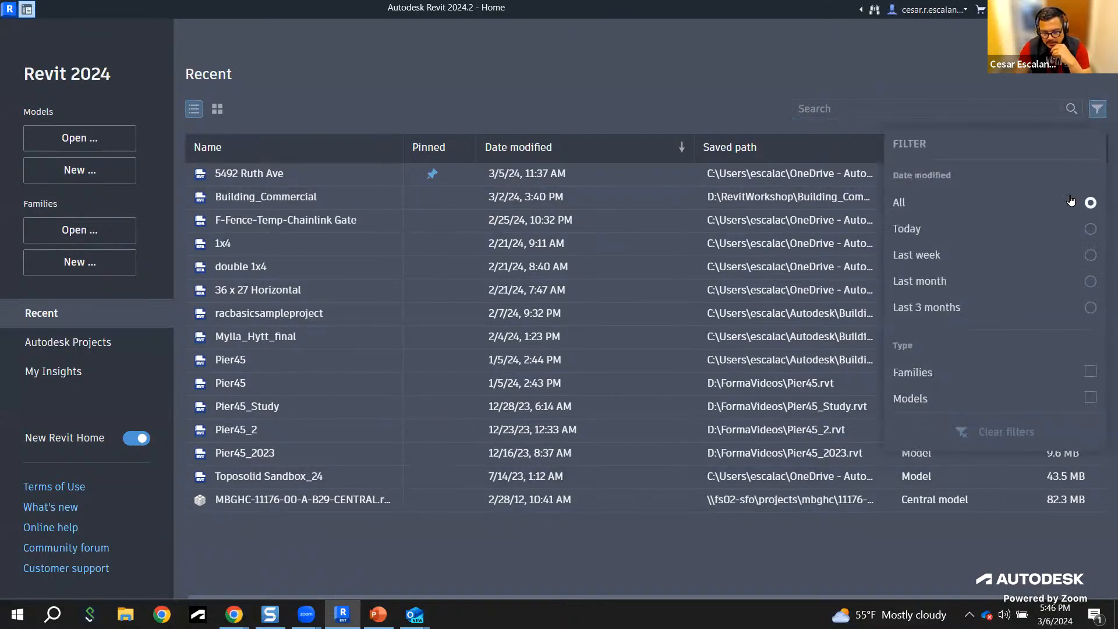
pyautogui.click(709, 73)
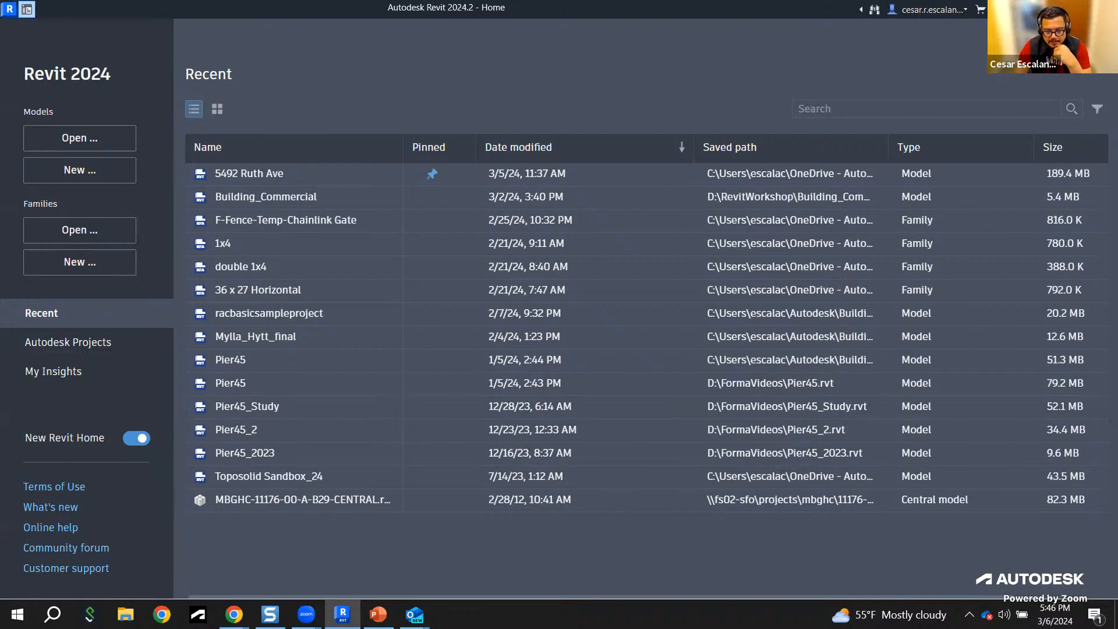
pyautogui.click(90, 348)
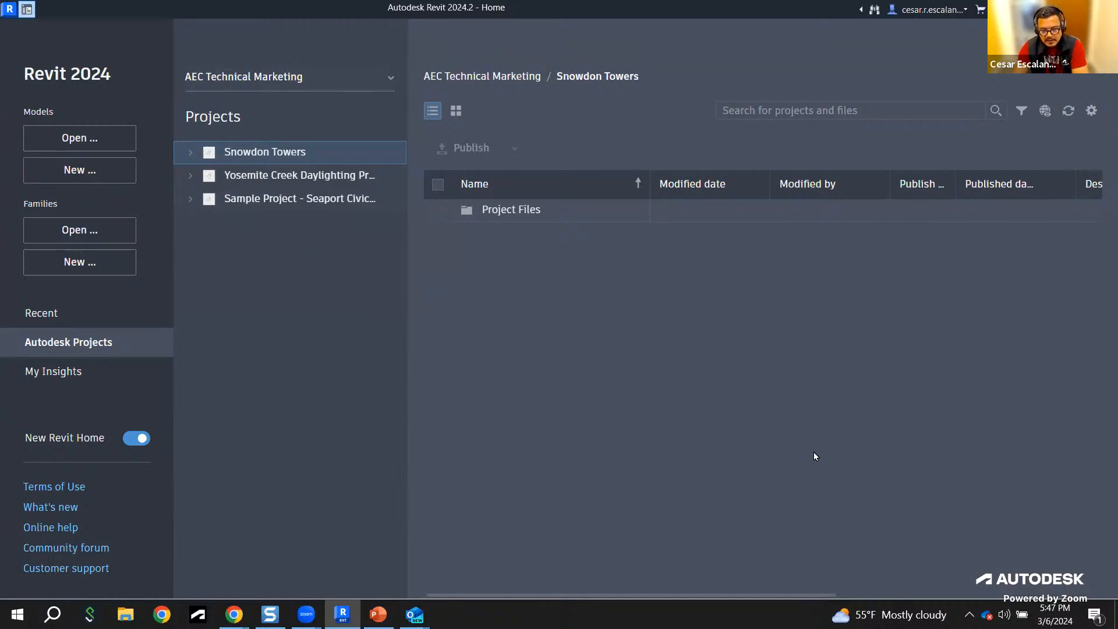
pyautogui.click(57, 315)
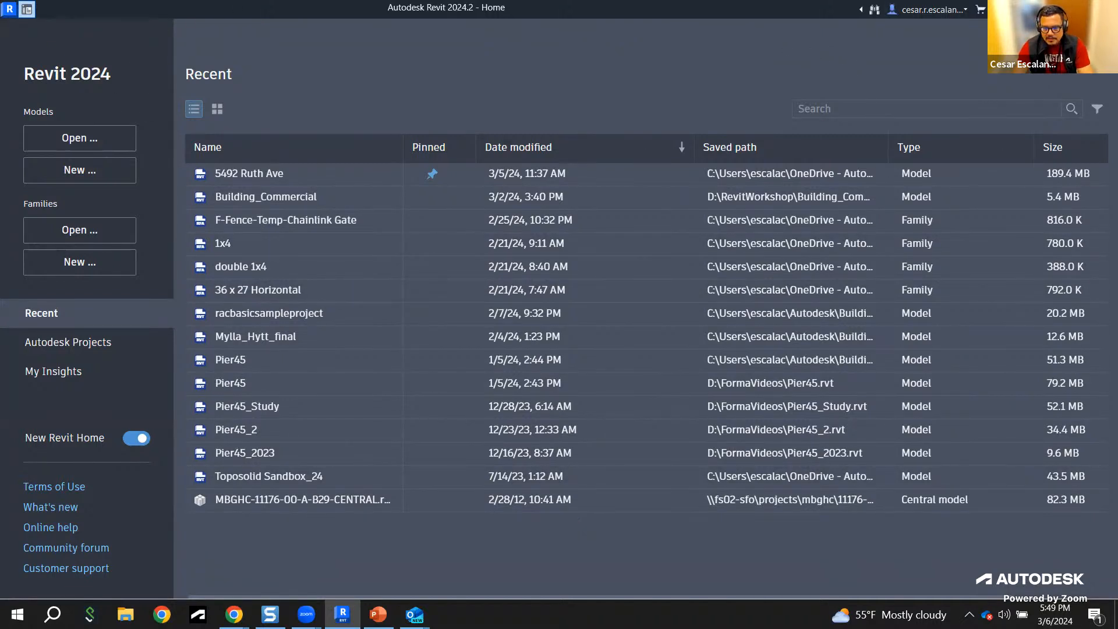
# Step: Look at the options offered for the signed-in Autodesk account
pyautogui.click(929, 14)
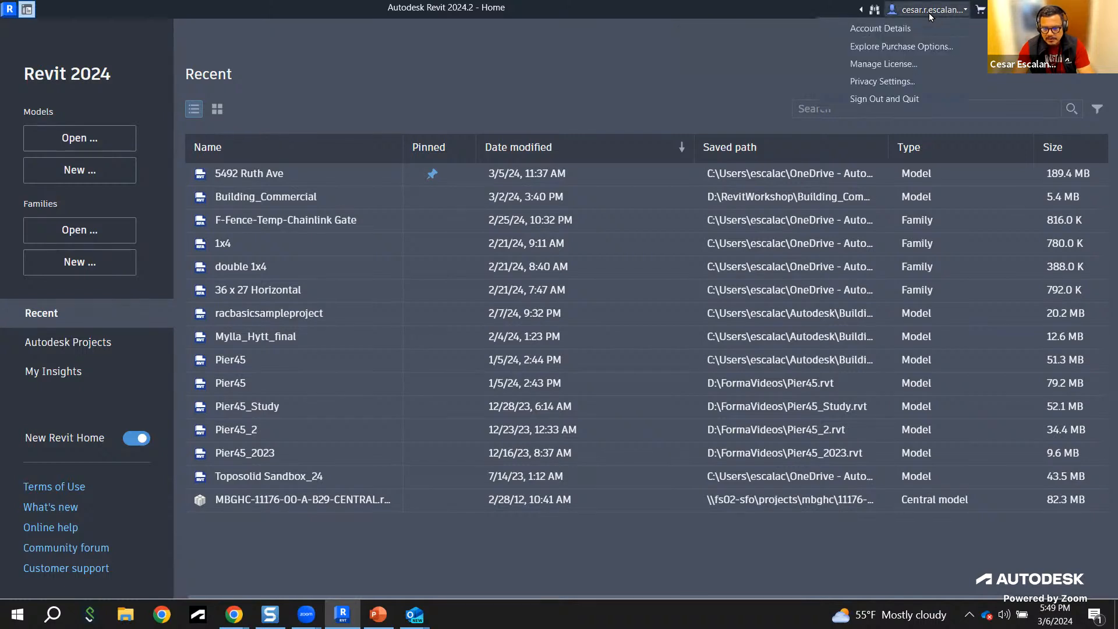
pyautogui.click(931, 10)
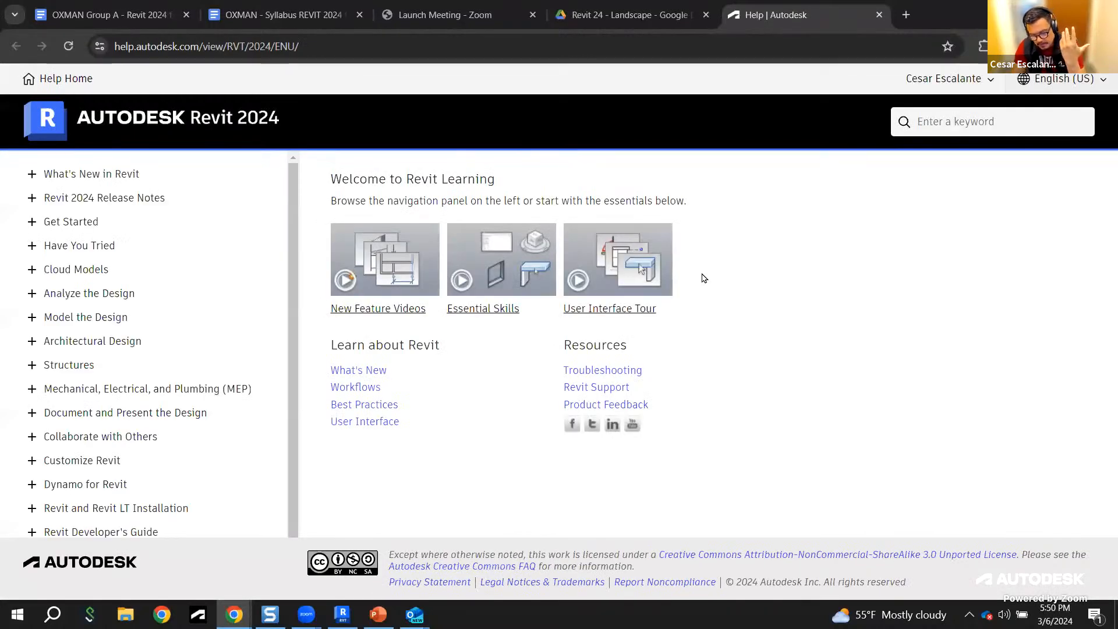
# Step: In the Revit 2024 online help, open the Revit 2024 release notes and look through the Enhancements page
pyautogui.scroll(-1, 233, 303)
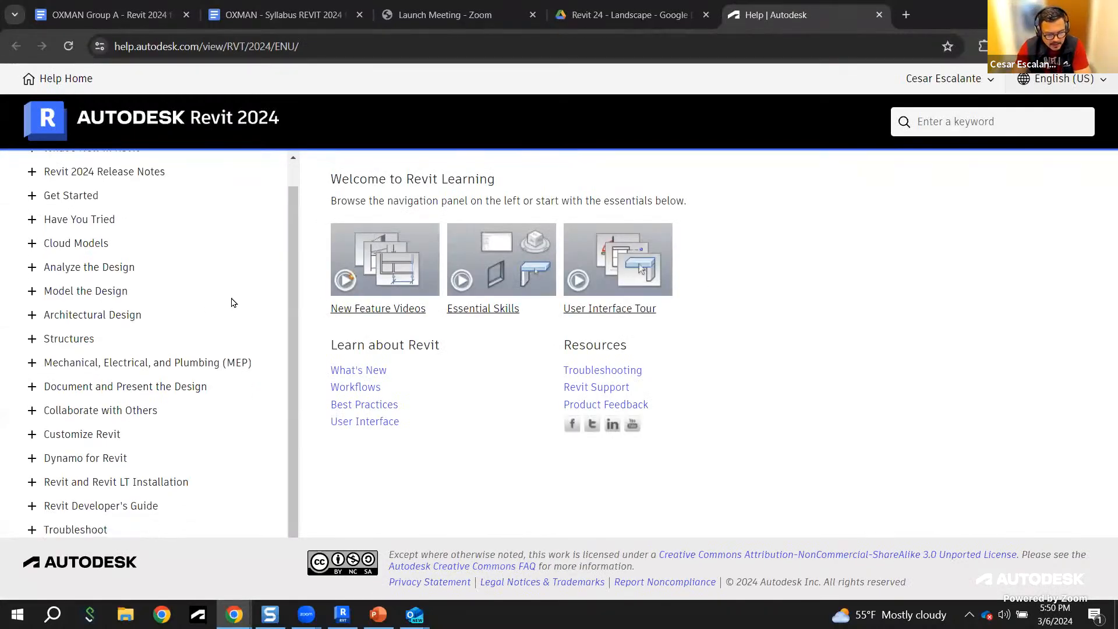
pyautogui.scroll(1, 232, 300)
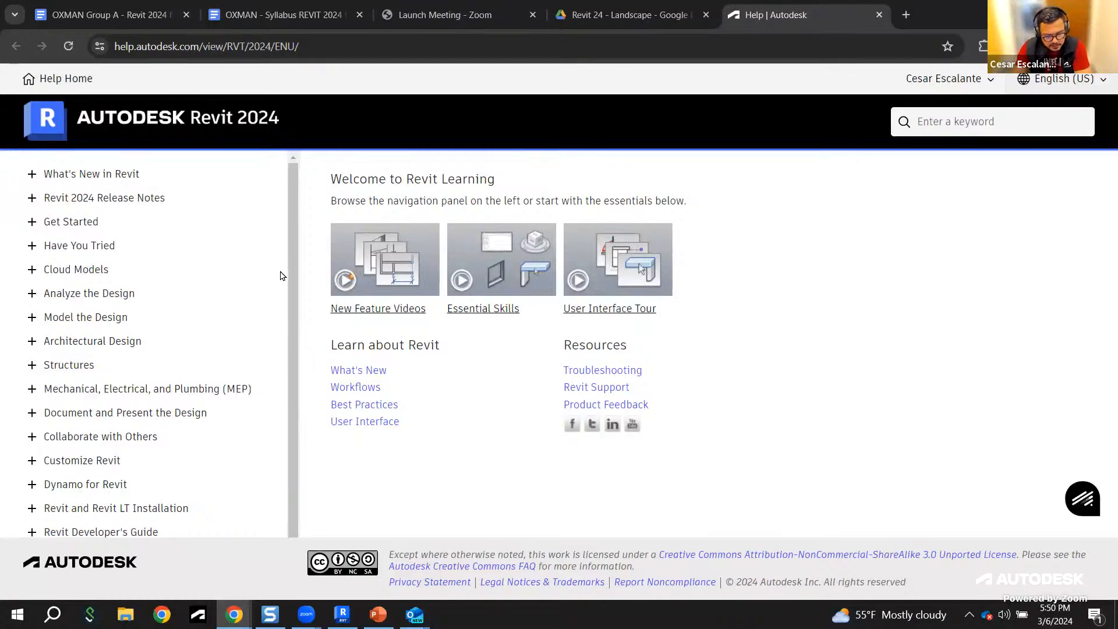
pyautogui.click(32, 199)
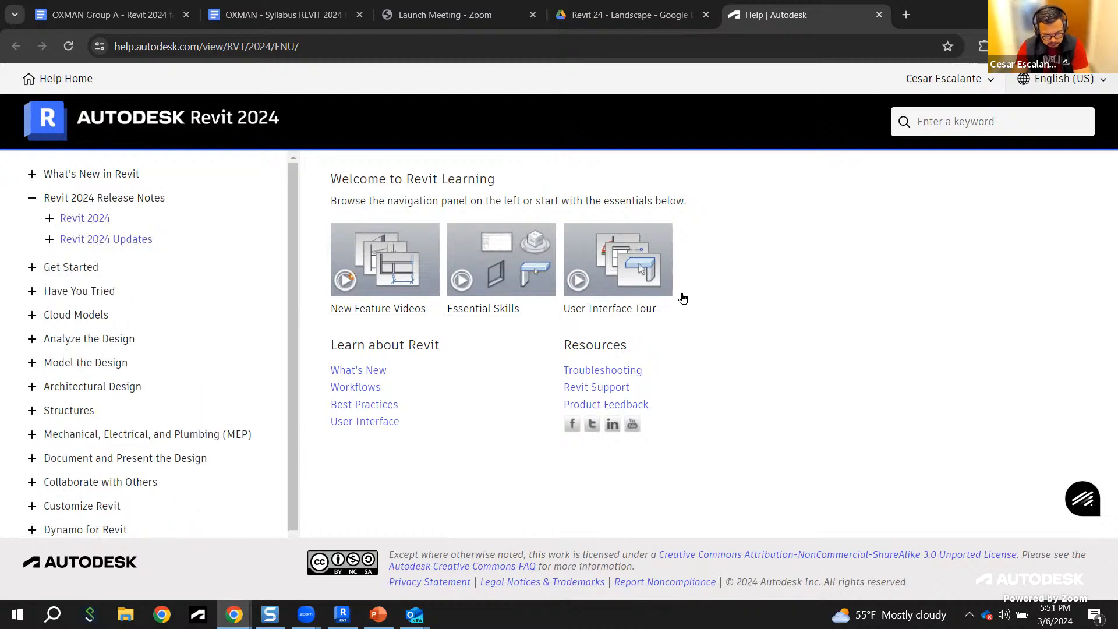
pyautogui.click(50, 220)
pyautogui.click(107, 220)
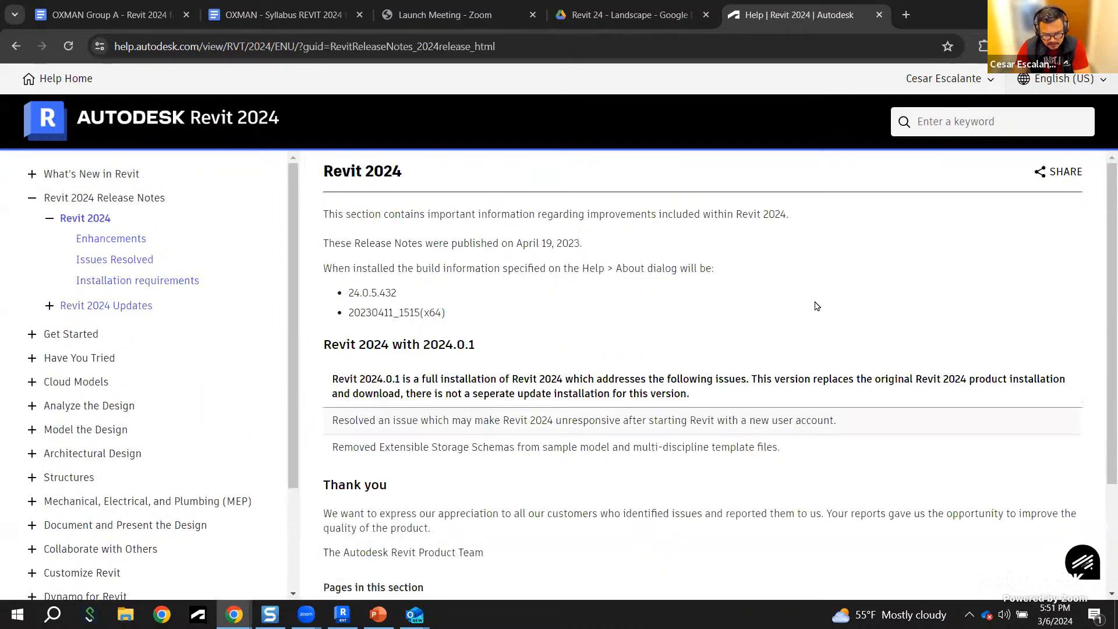
pyautogui.scroll(-5, 828, 291)
pyautogui.scroll(5, 826, 285)
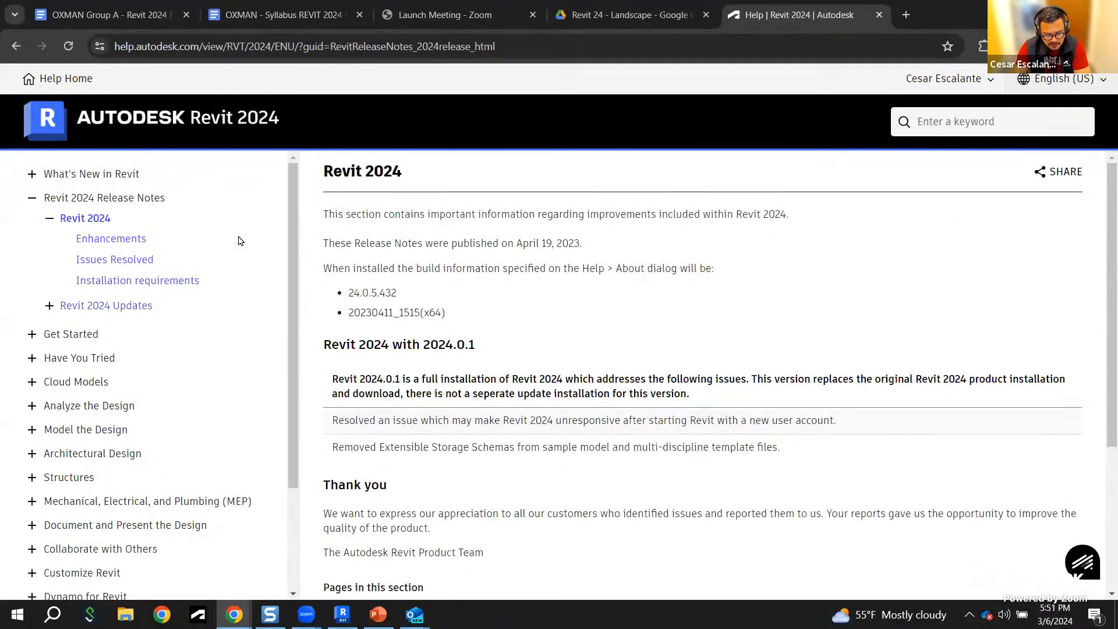
pyautogui.click(120, 243)
pyautogui.scroll(-5, 766, 305)
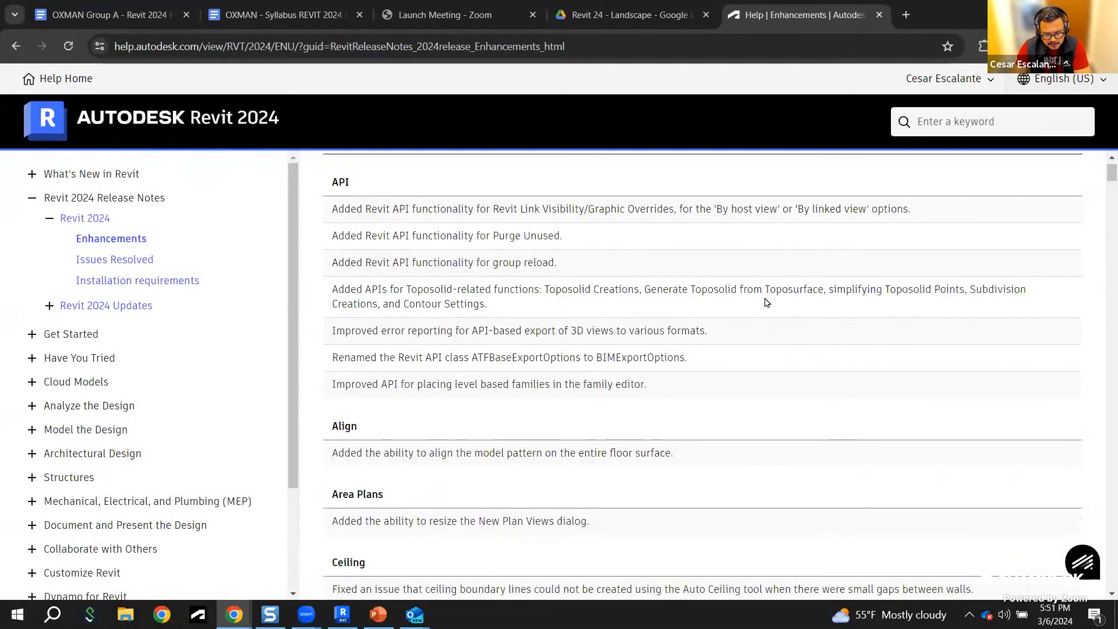
pyautogui.scroll(5, 766, 302)
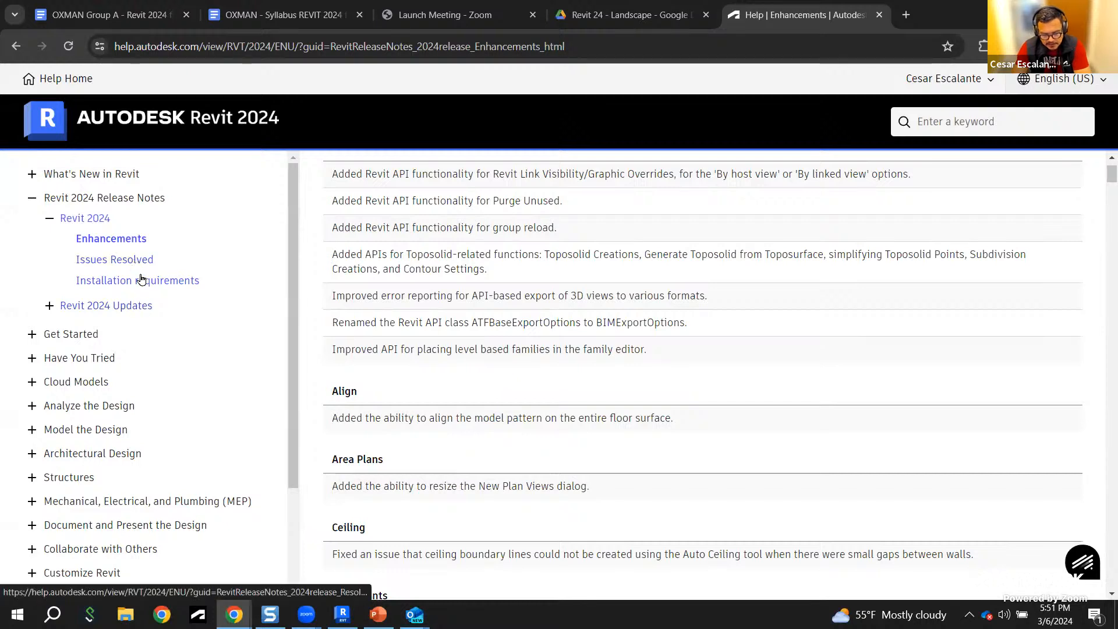
# Step: Expand the Architectural Design section of the help contents and browse its topics
pyautogui.scroll(-3, 134, 318)
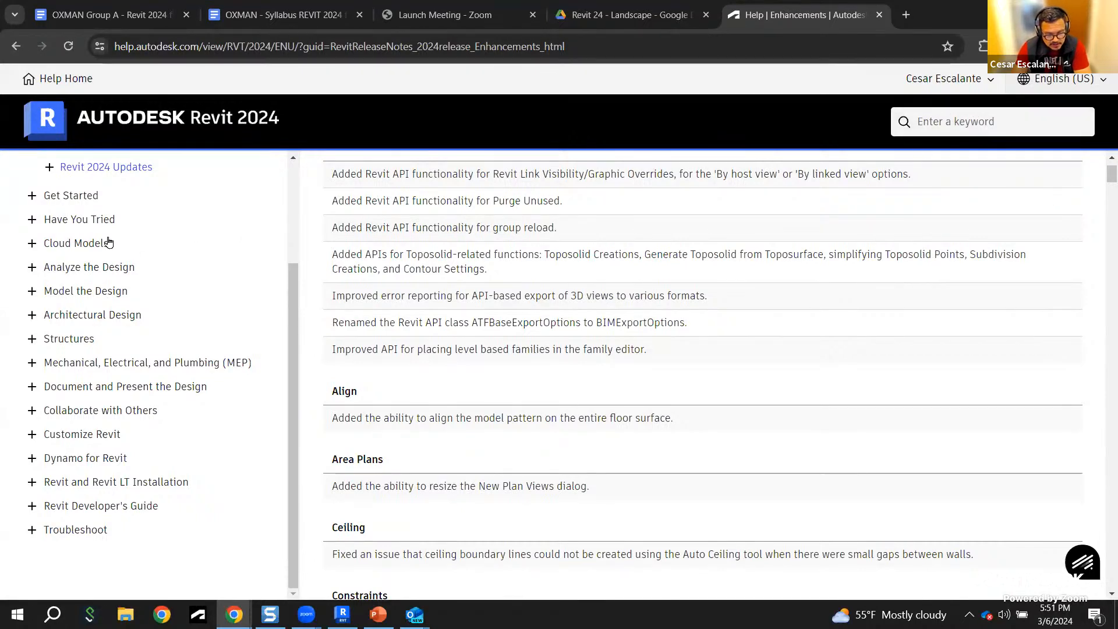
pyautogui.click(50, 315)
pyautogui.click(51, 333)
pyautogui.scroll(-2, 52, 337)
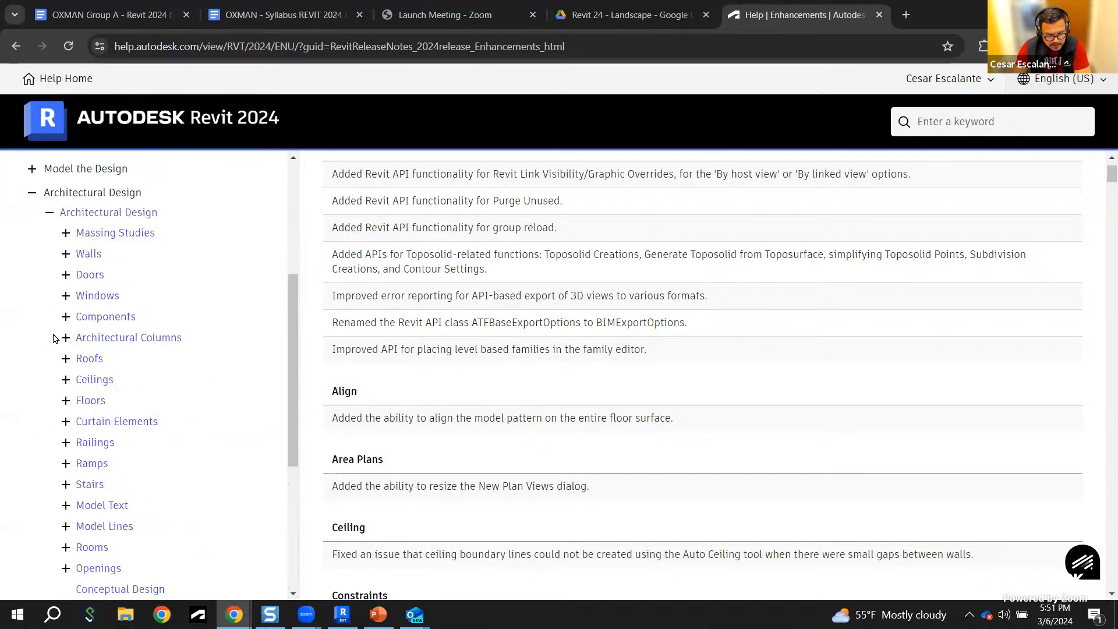
pyautogui.scroll(-3, 170, 295)
pyautogui.scroll(3, 170, 295)
pyautogui.scroll(-3, 170, 296)
# Step: Search the Revit help for "Toposolids" and limit the results to Product Documentation
pyautogui.click(939, 119)
pyautogui.write('Topo')
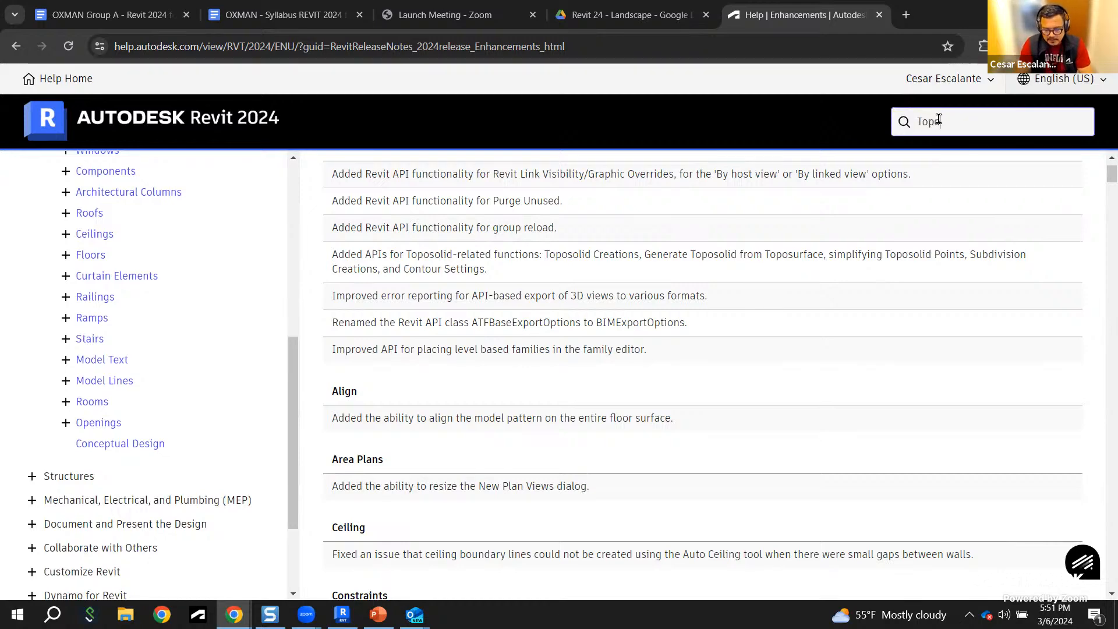
pyautogui.write('solids')
pyautogui.press('Return')
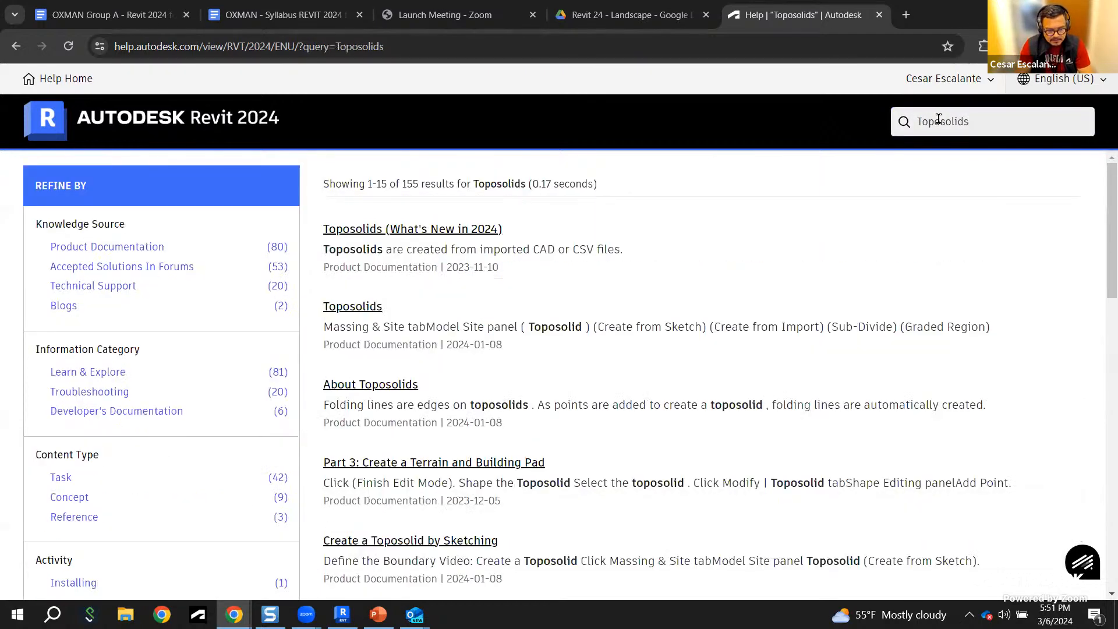
pyautogui.click(127, 248)
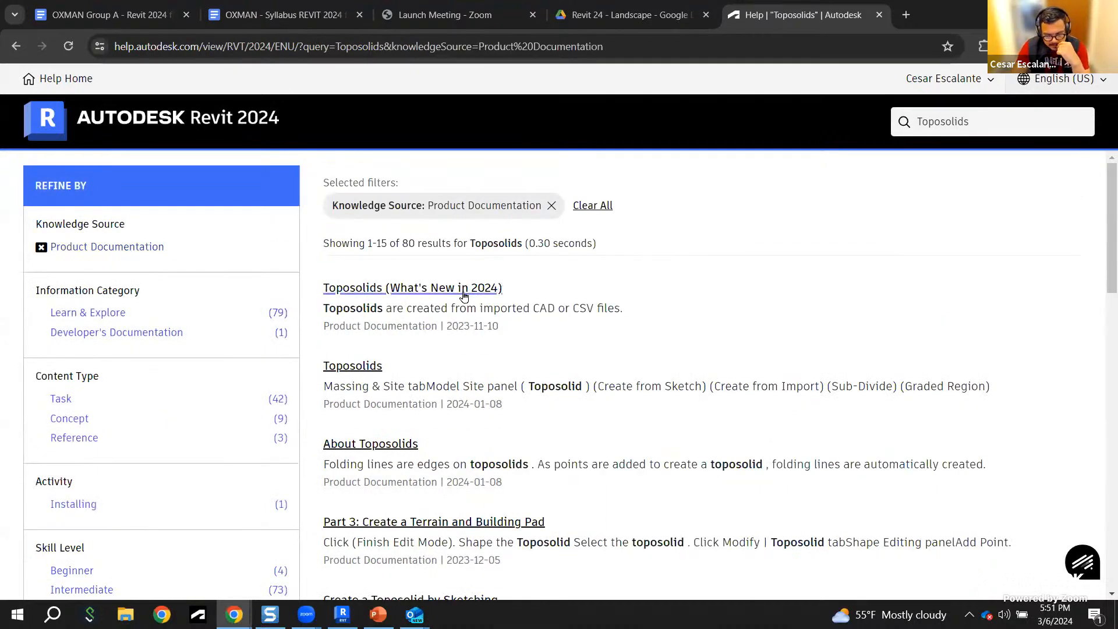
# Step: Open the Toposolids article and look through the related Site Design topics in the help contents
pyautogui.click(376, 369)
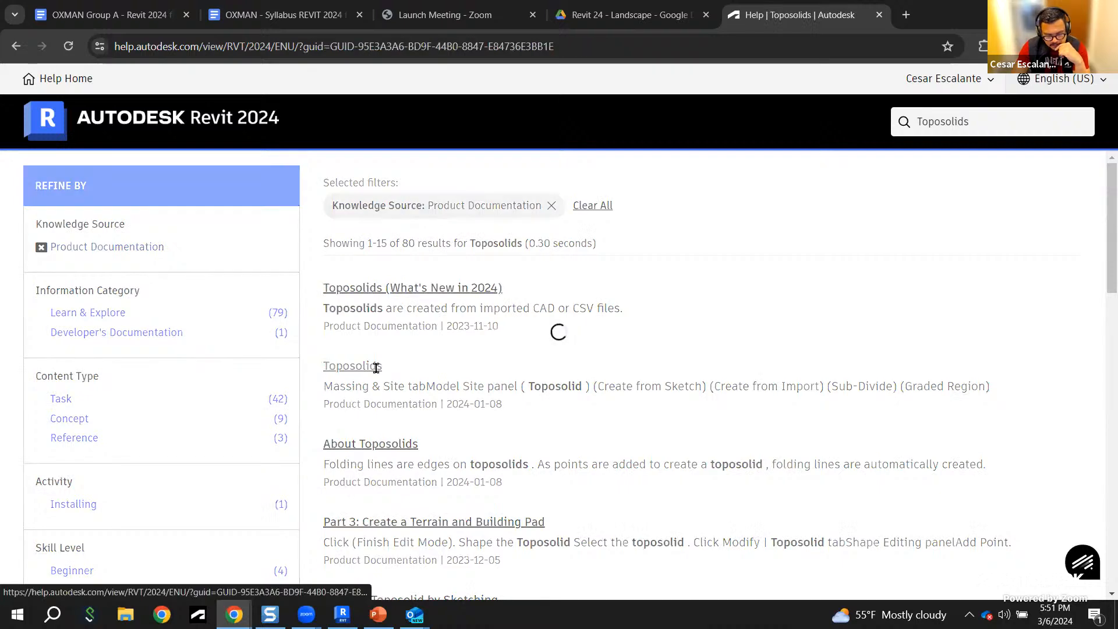
pyautogui.scroll(3, 230, 321)
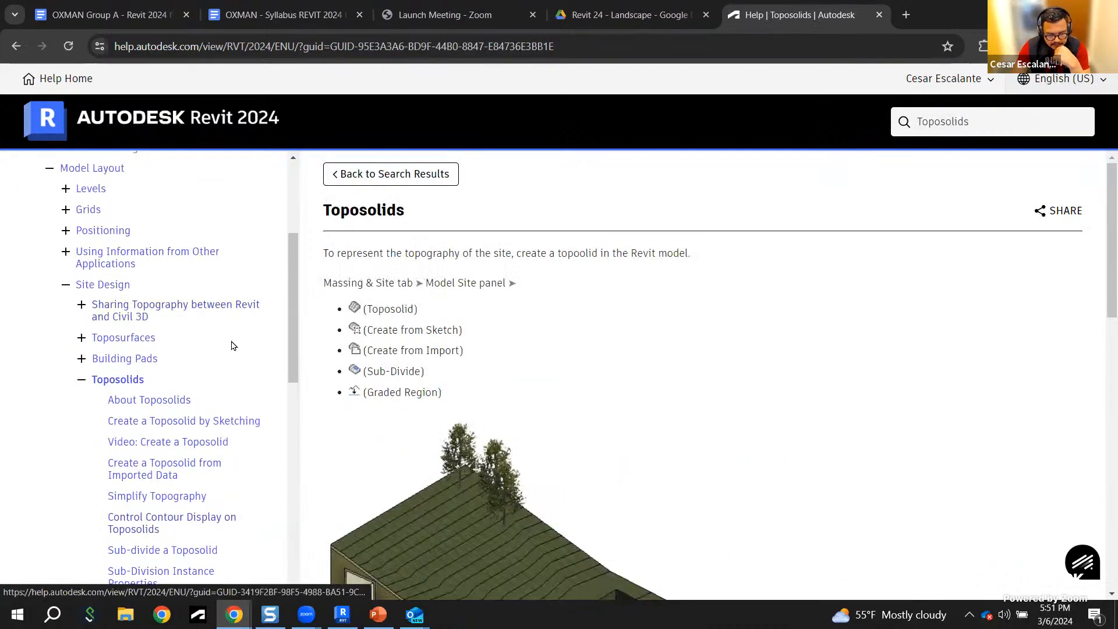
pyautogui.scroll(2, 146, 270)
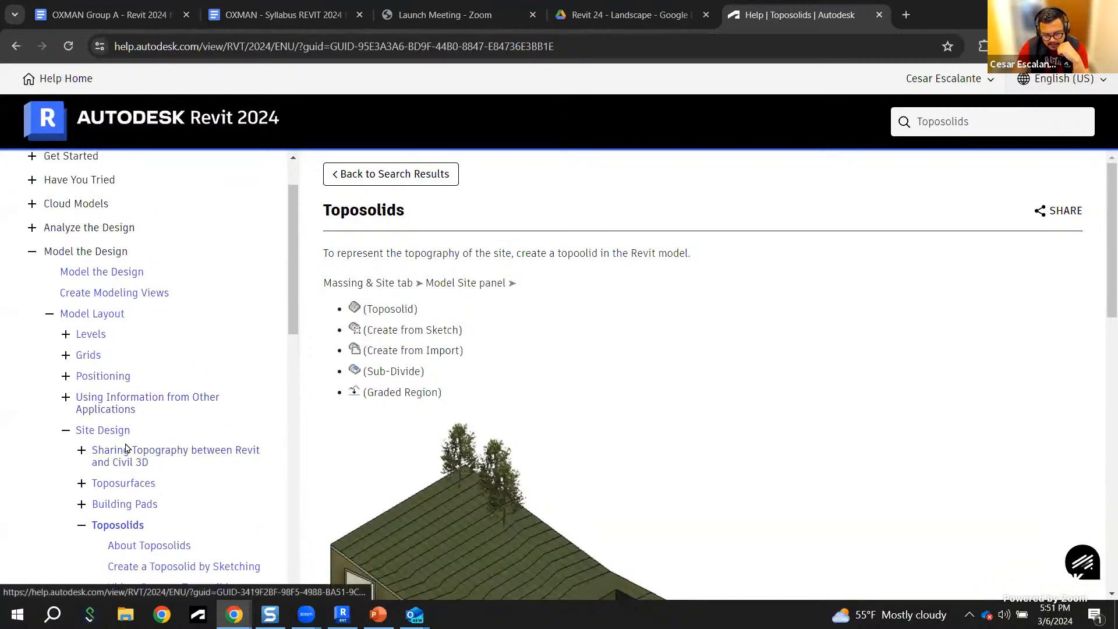
pyautogui.scroll(-3, 125, 443)
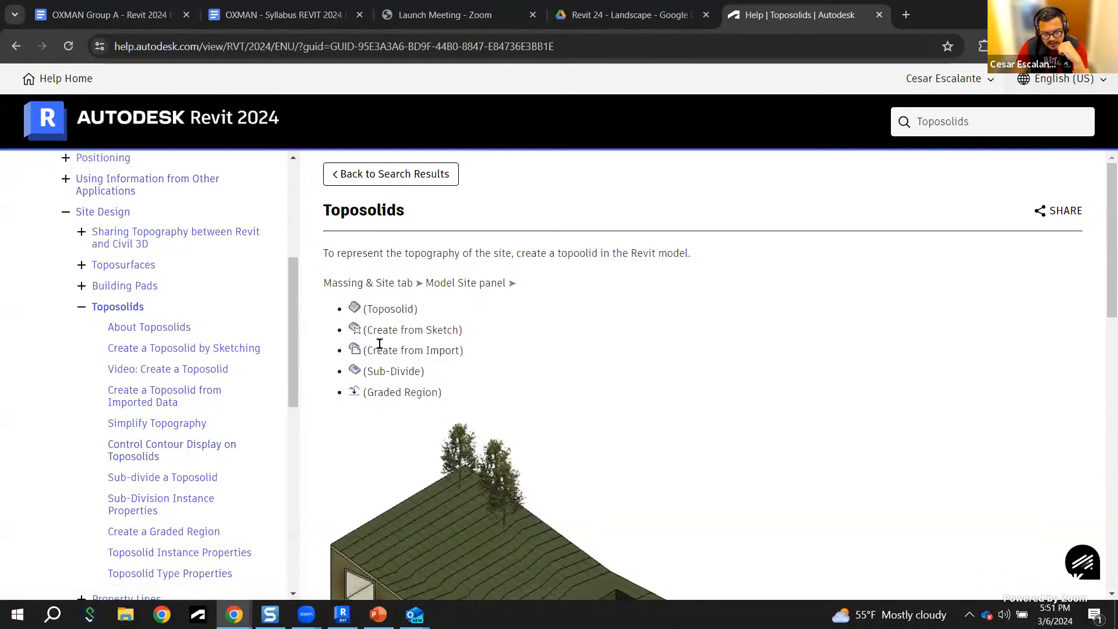
# Step: Look through the Toposolids article's illustration and its list of topics in this section
pyautogui.scroll(-5, 714, 430)
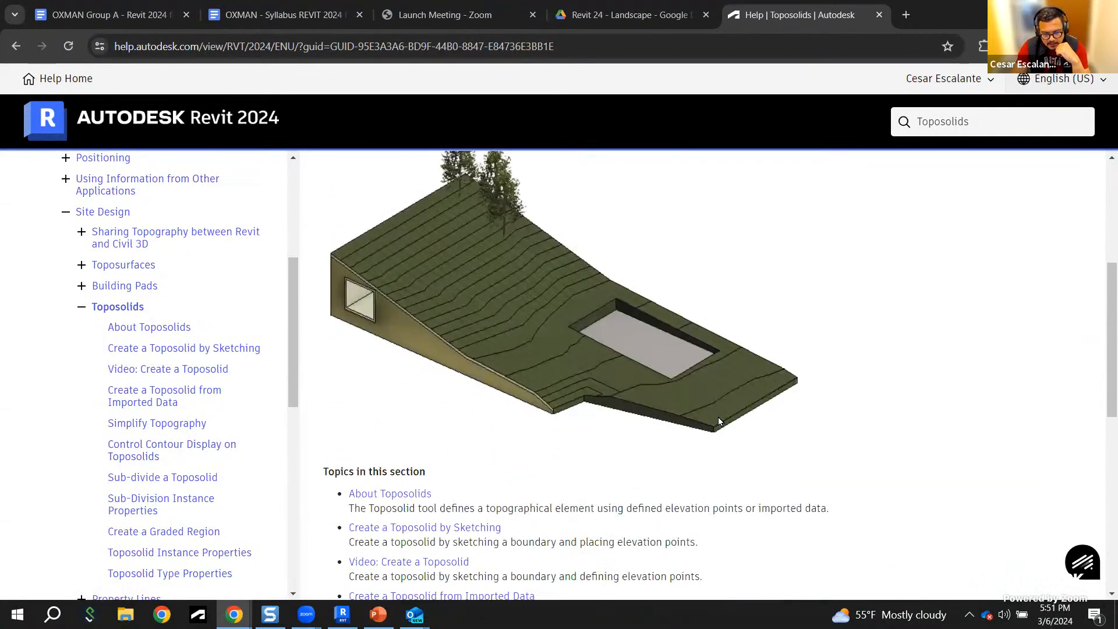
pyautogui.scroll(-2, 720, 421)
pyautogui.scroll(5, 721, 418)
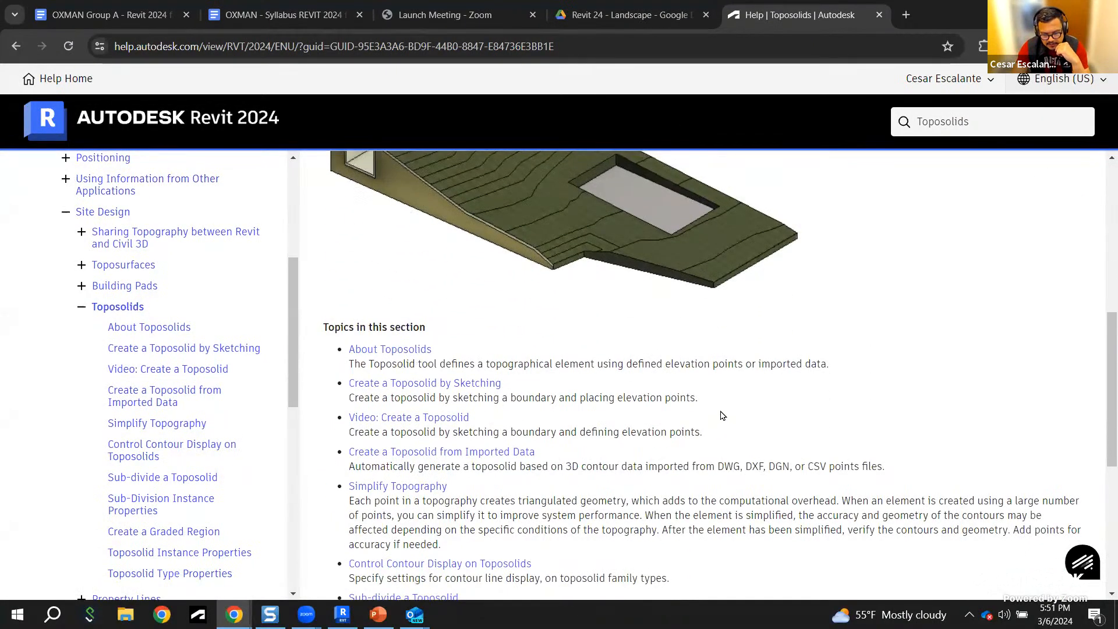
# Step: View the Toposolids help topics from About Toposolids through sketching and the video to Create a Toposolid from Imported Data
pyautogui.click(180, 327)
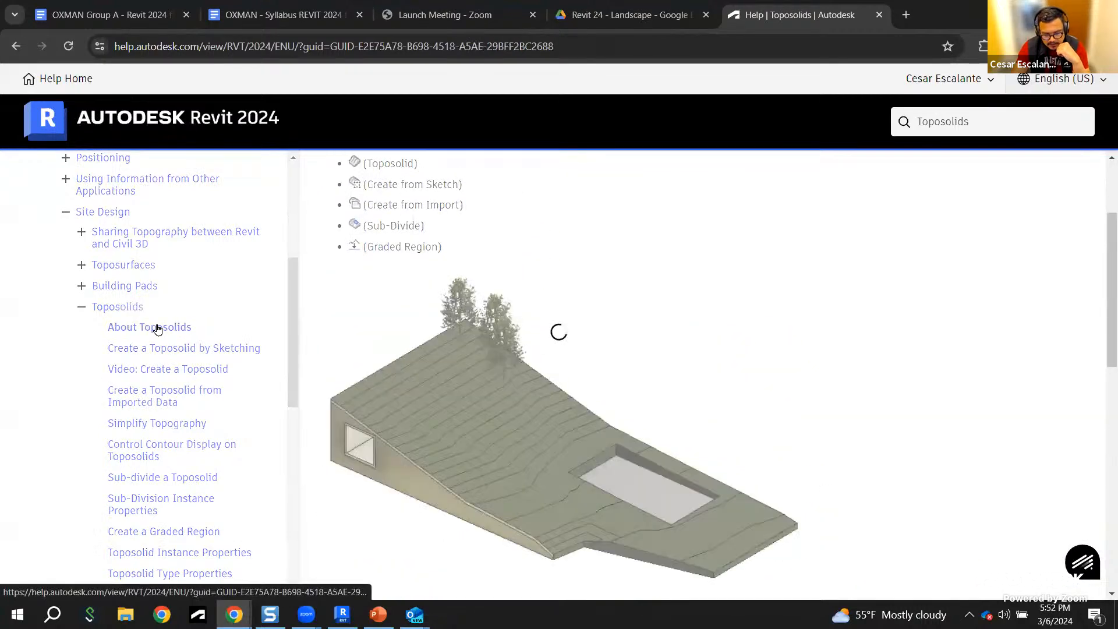
pyautogui.click(176, 352)
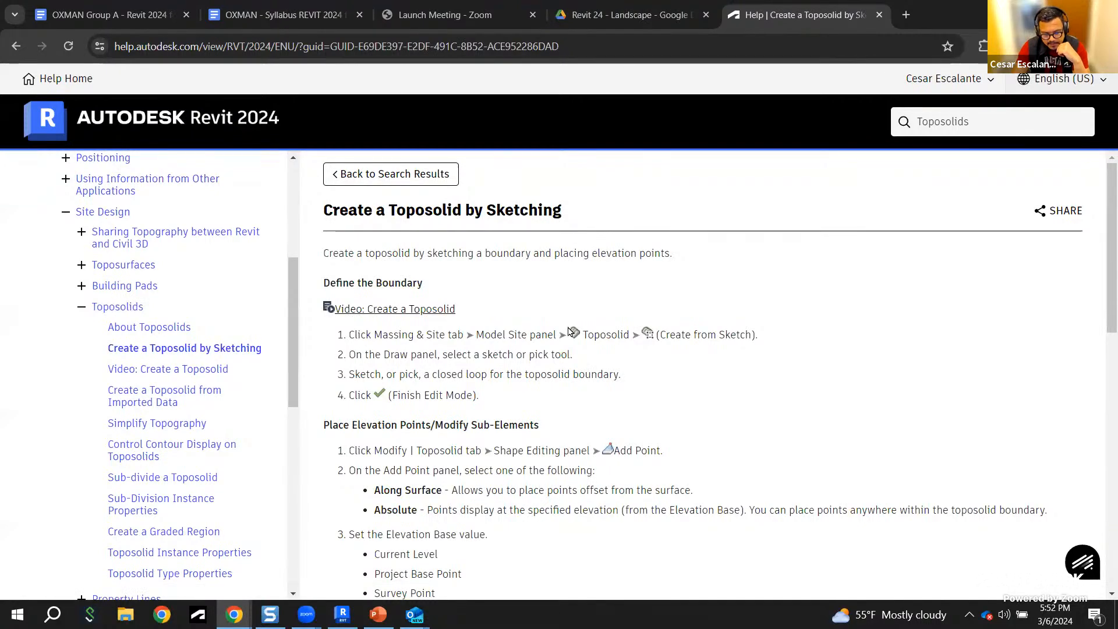
pyautogui.click(194, 371)
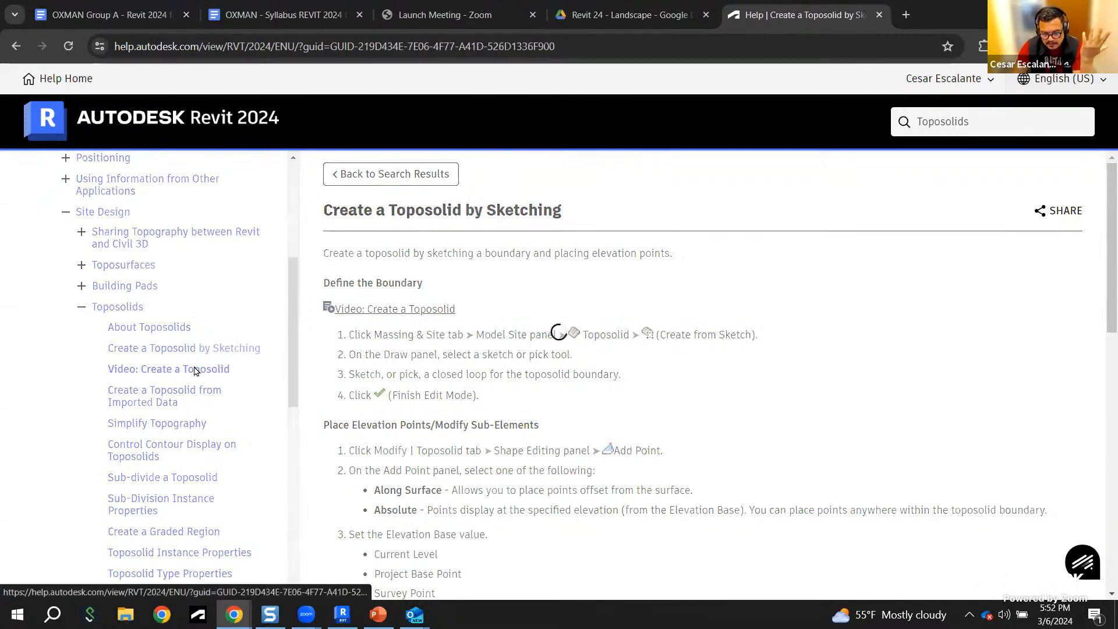
pyautogui.scroll(-5, 791, 390)
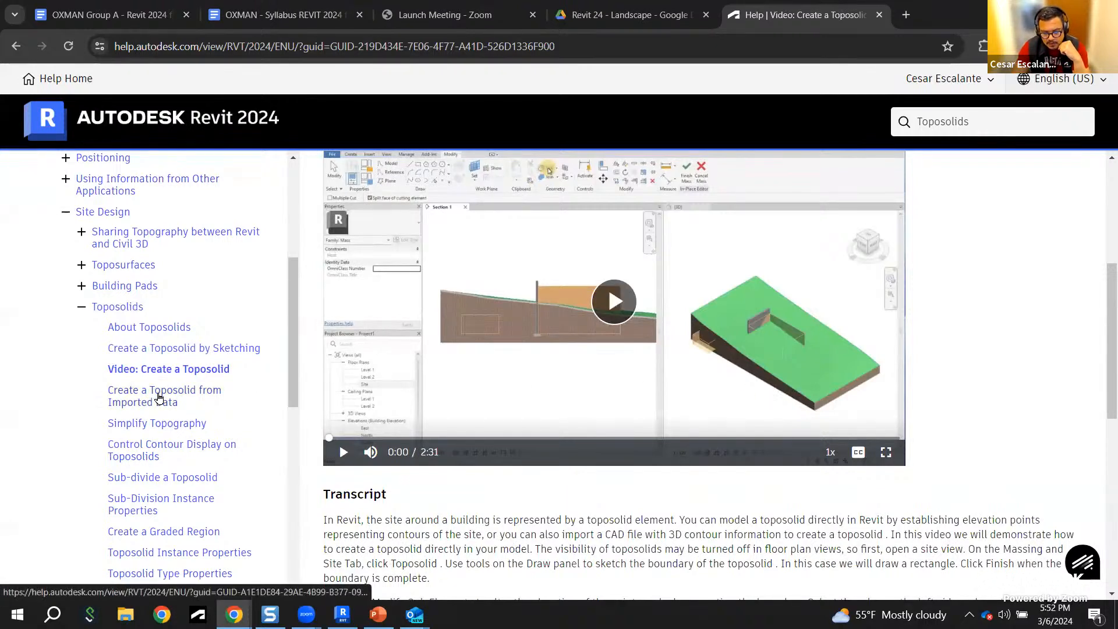
pyautogui.click(159, 398)
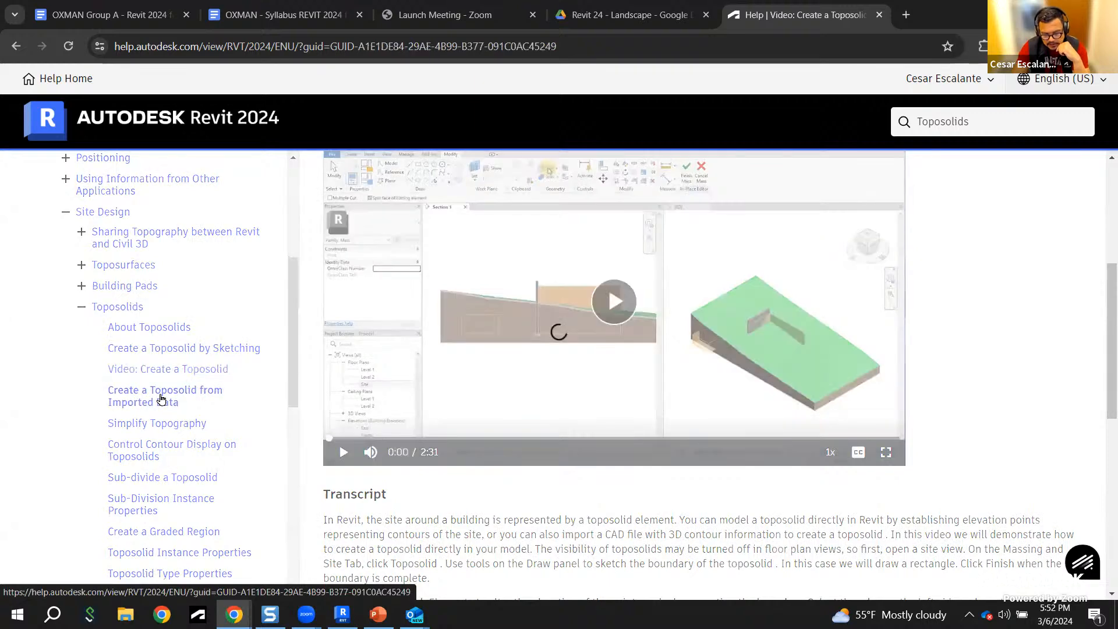
pyautogui.scroll(-1, 798, 374)
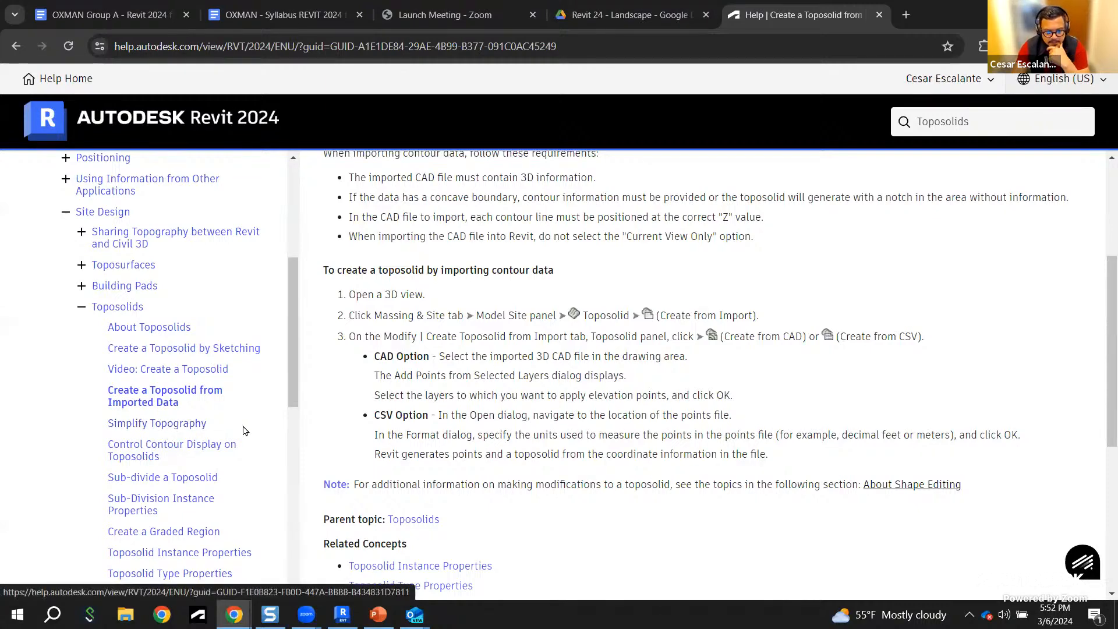
# Step: View the topics on contour display, sub-dividing, sub-division instance properties, and toposolid instance and type properties
pyautogui.click(195, 446)
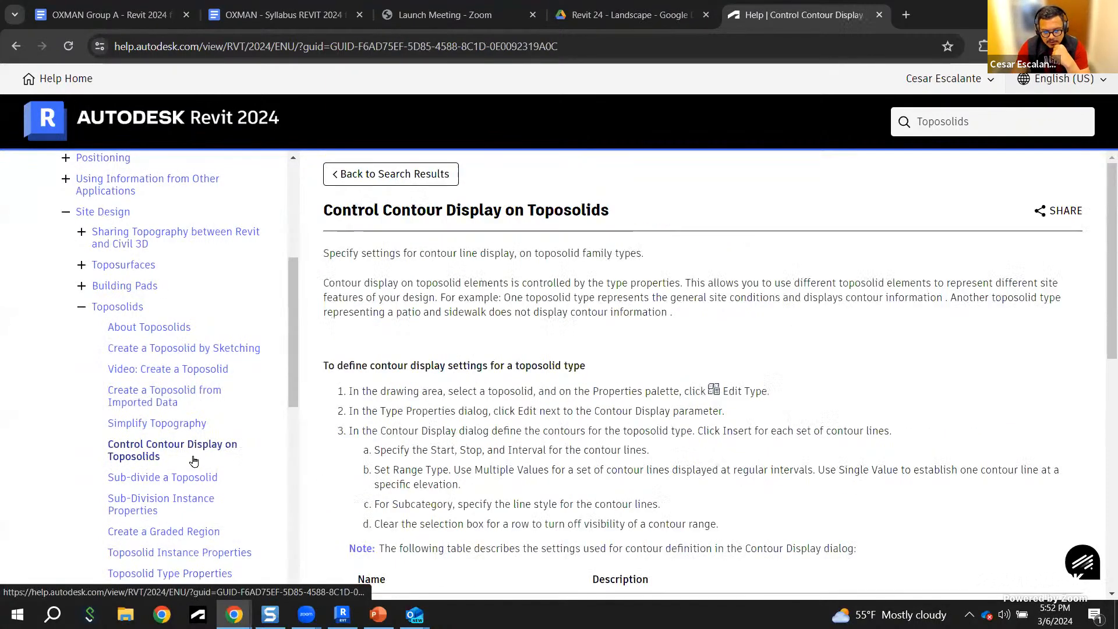
pyautogui.scroll(-2, 175, 408)
pyautogui.click(175, 332)
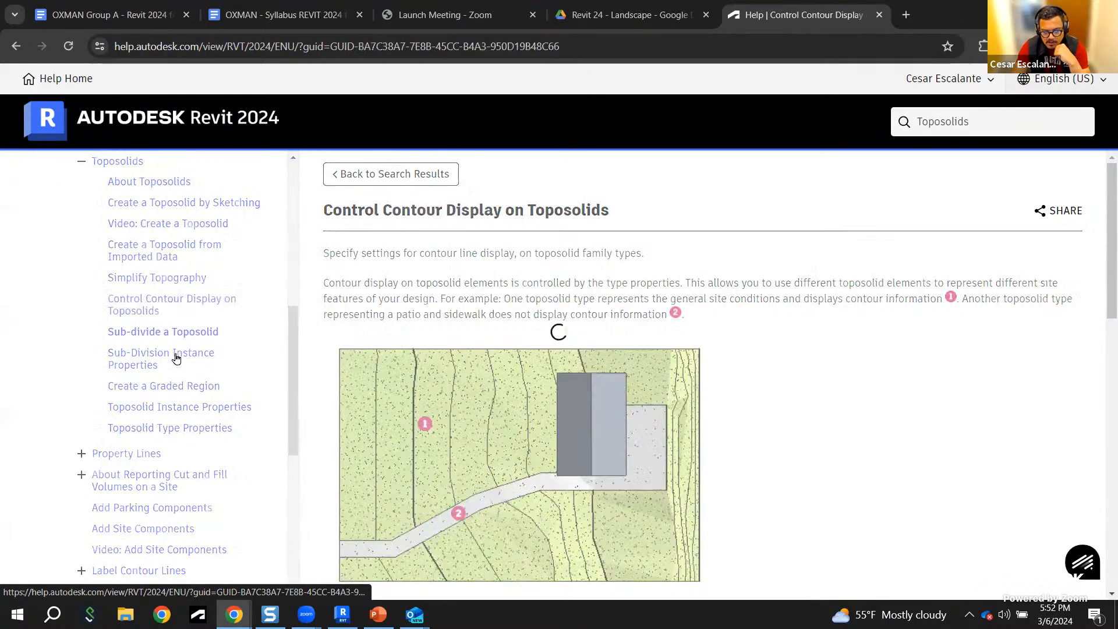
pyautogui.click(156, 358)
pyautogui.click(168, 407)
pyautogui.click(157, 427)
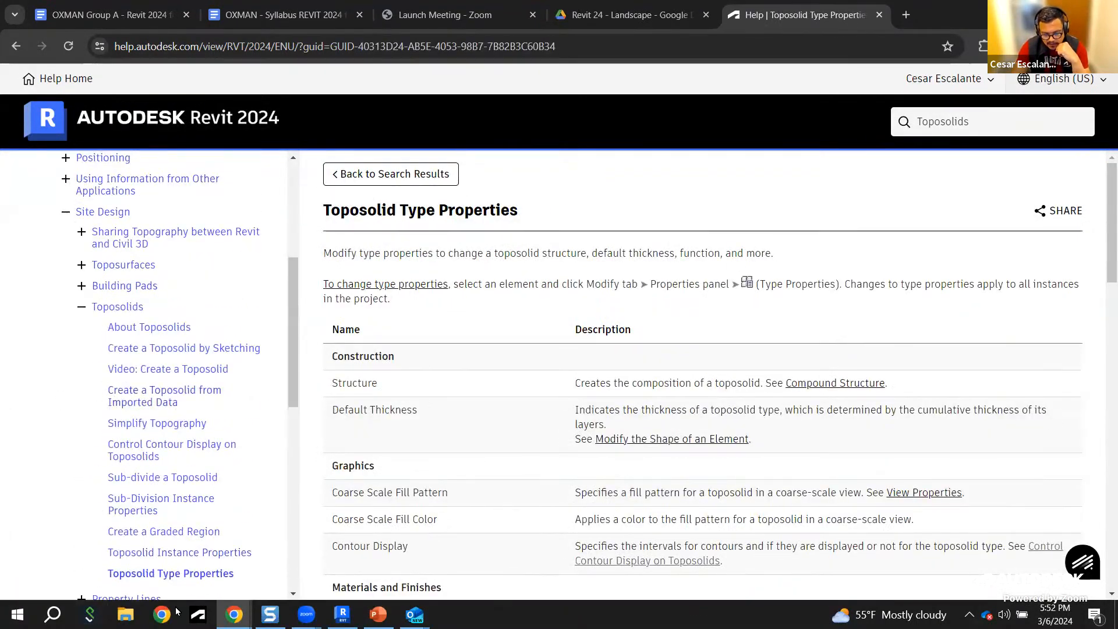
# Step: Browse the remaining Site Design topics in the help contents, return to the start of the contents, and select the search term
pyautogui.scroll(-2, 146, 383)
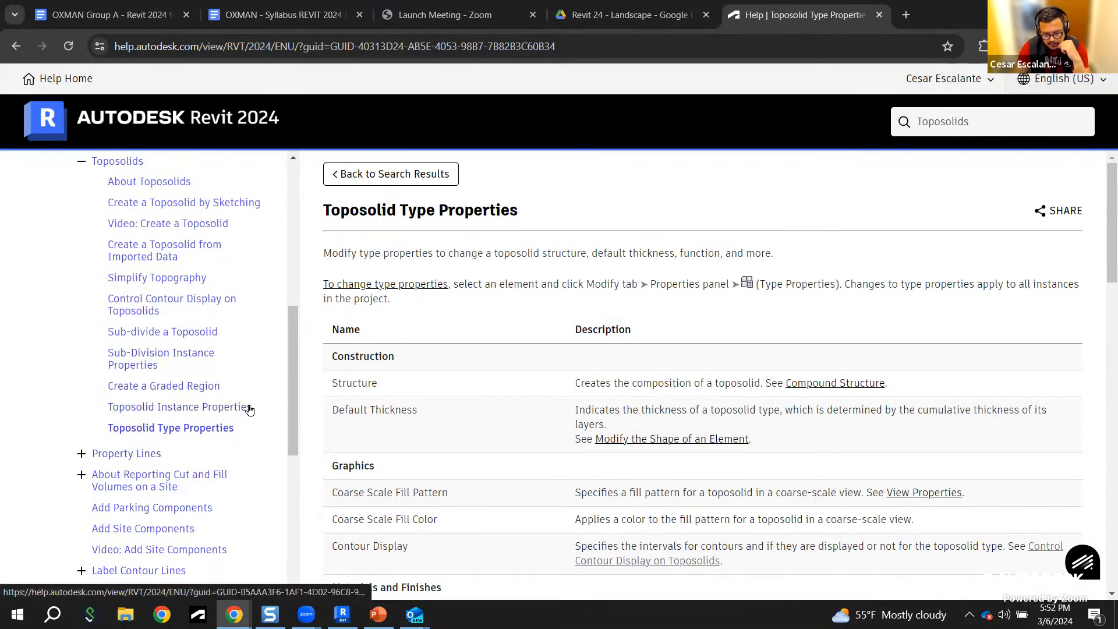
pyautogui.scroll(3, 248, 408)
pyautogui.scroll(-6, 250, 409)
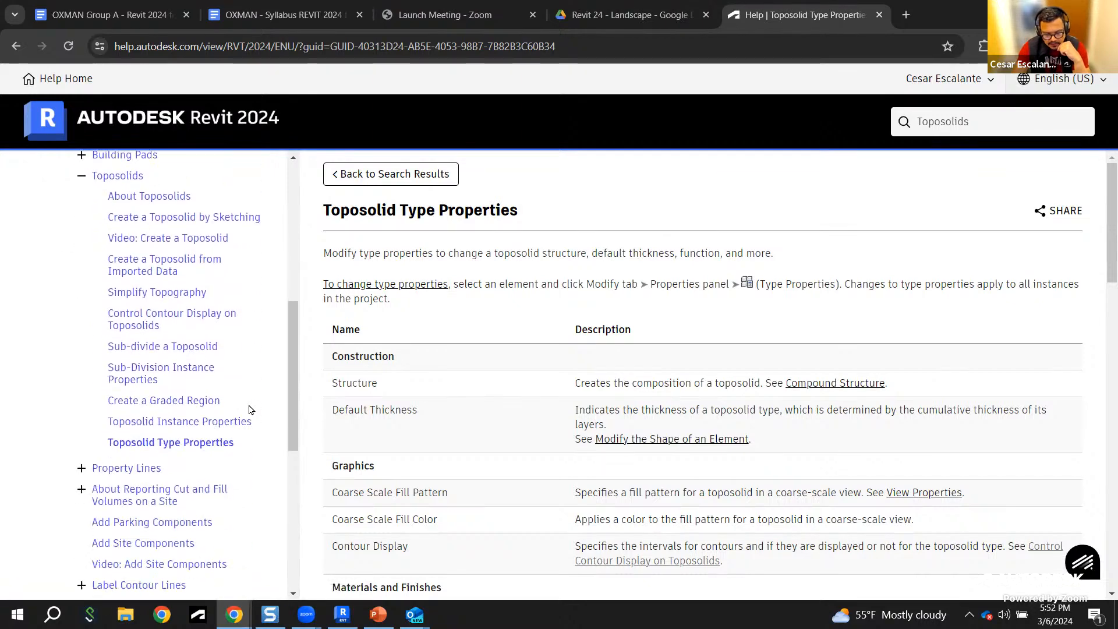
pyautogui.scroll(-1, 250, 409)
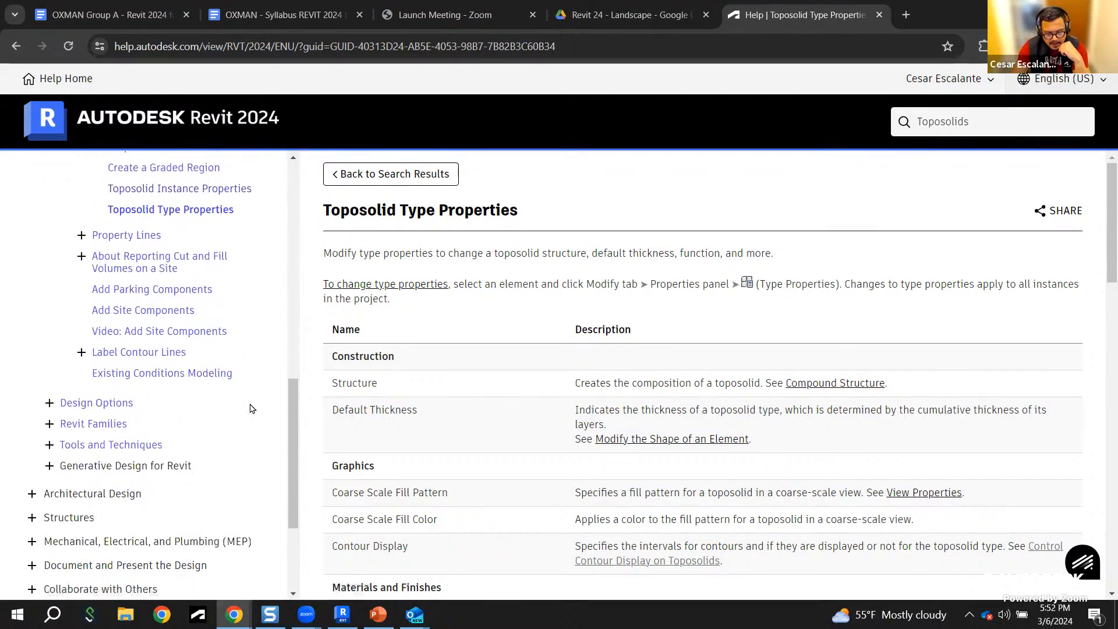
pyautogui.scroll(9, 250, 408)
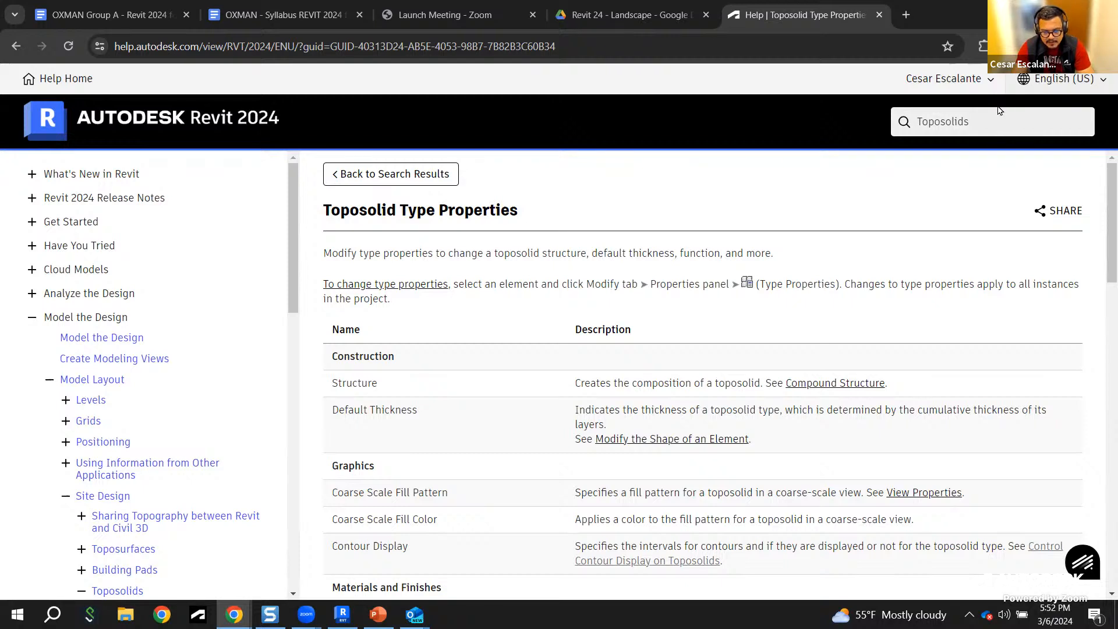
pyautogui.click(983, 123)
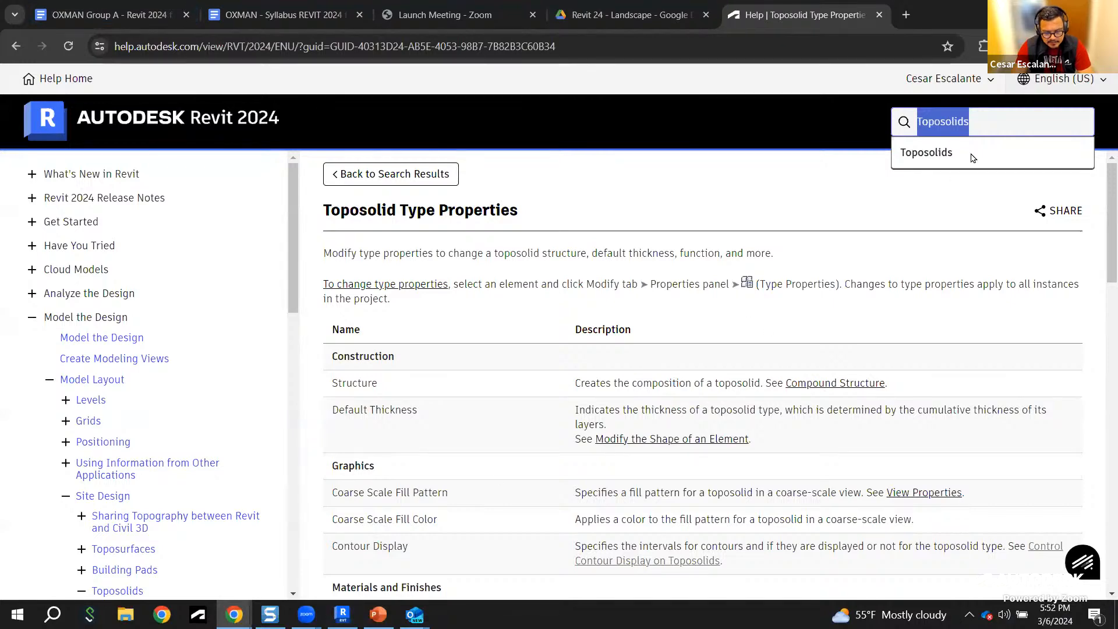
# Step: Switch to Revit 2024, leave the Home screen for the main interface, and return to Home to point out the version
pyautogui.click(343, 615)
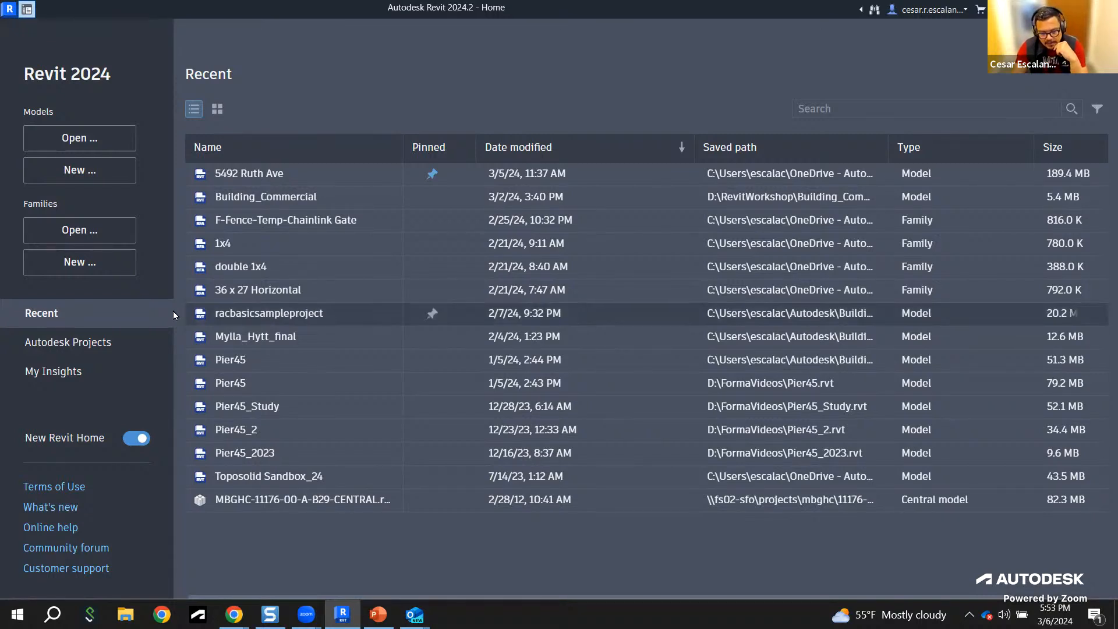
pyautogui.click(27, 10)
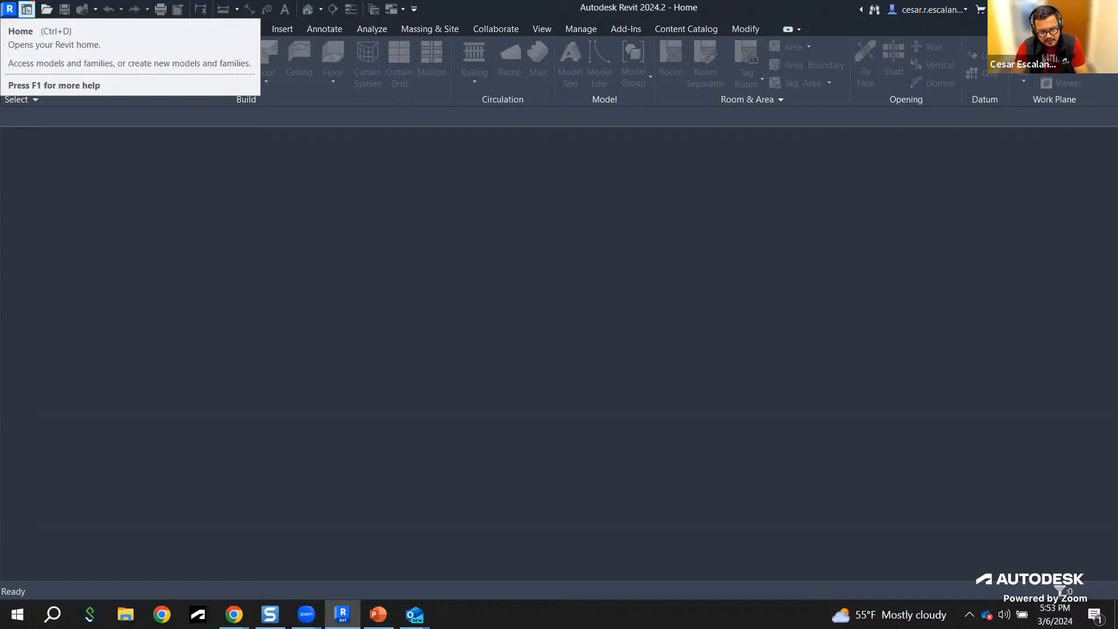
pyautogui.moveTo(19, 3); pyautogui.dragTo(46, 4)
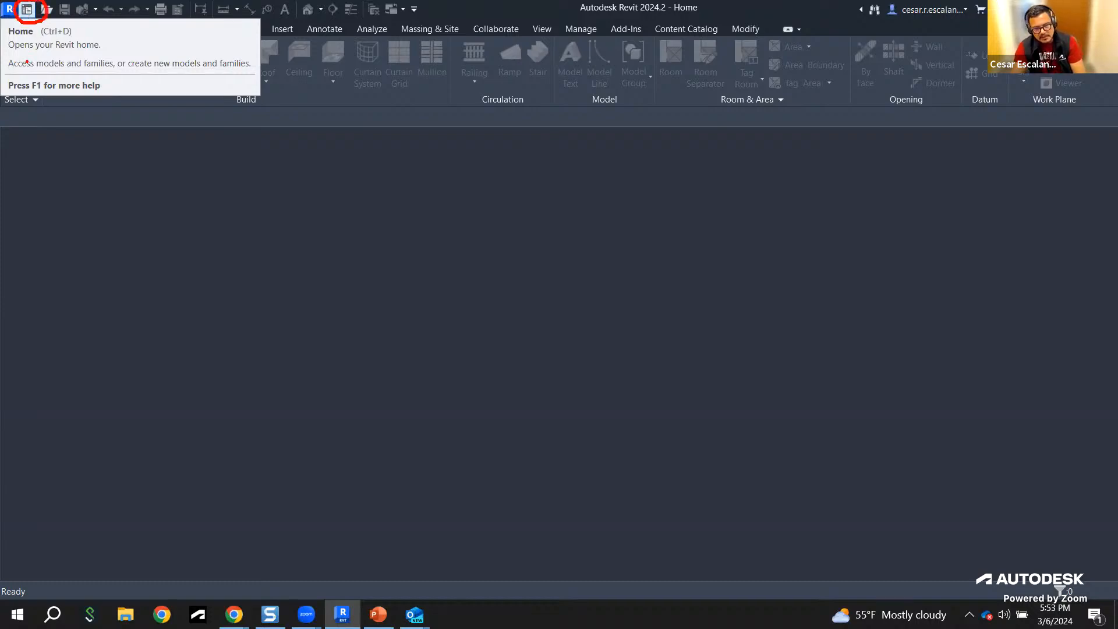
pyautogui.click(27, 9)
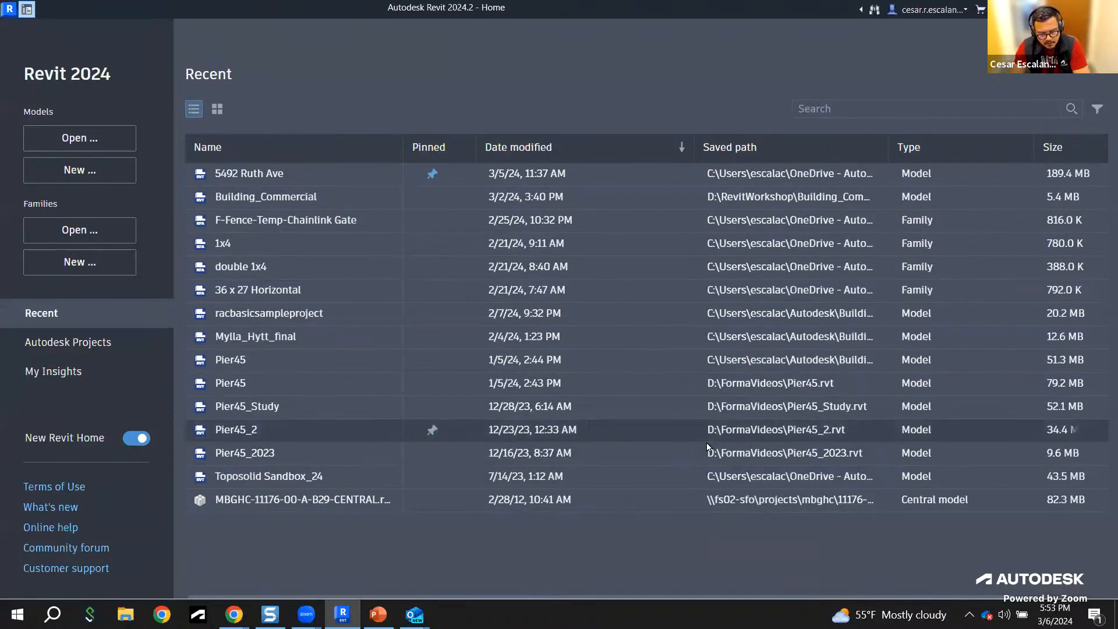
pyautogui.moveTo(375, 2)
pyautogui.mouseDown()
pyautogui.moveTo(431, 25)
pyautogui.moveTo(509, 25)
pyautogui.mouseUp()
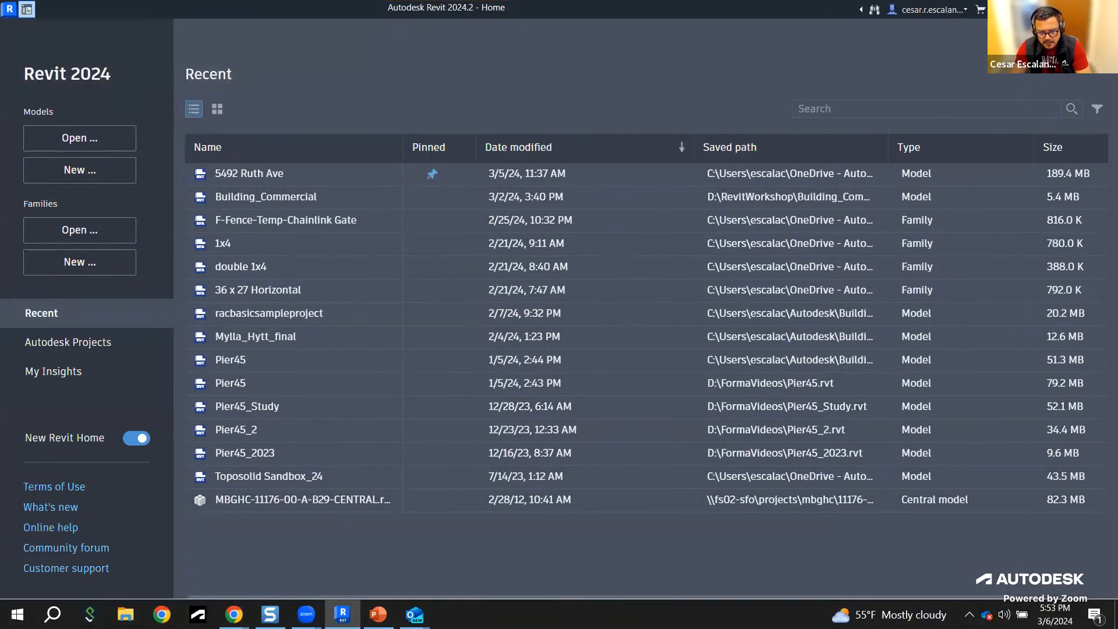
# Step: Open the About Autodesk Revit 2024.2 information and examine its version and build numbers
pyautogui.click(1016, 9)
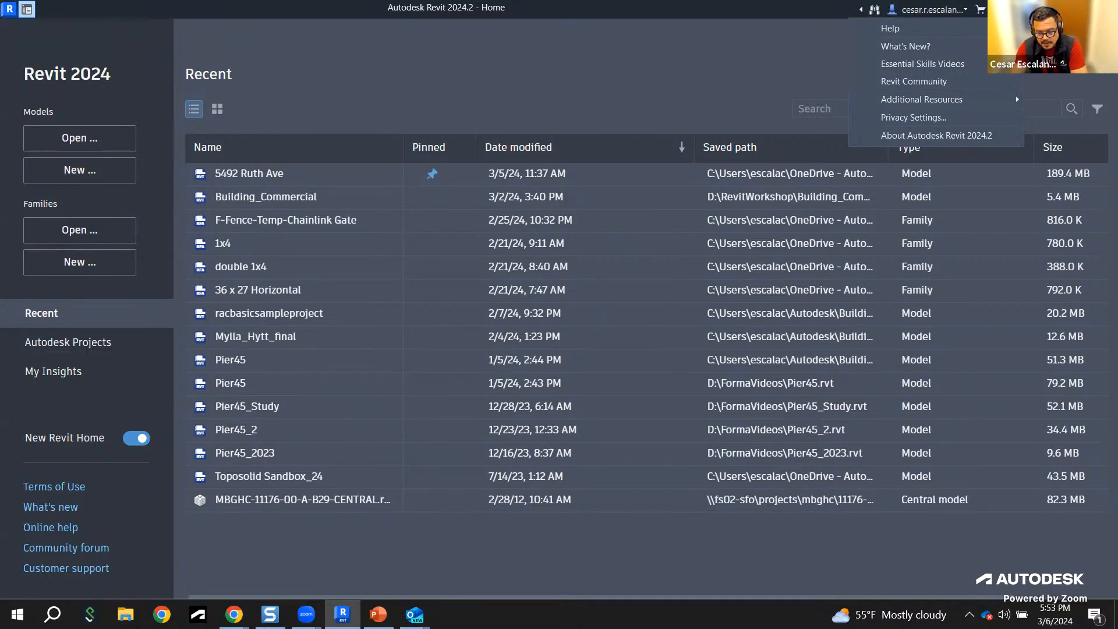
pyautogui.click(1016, 9)
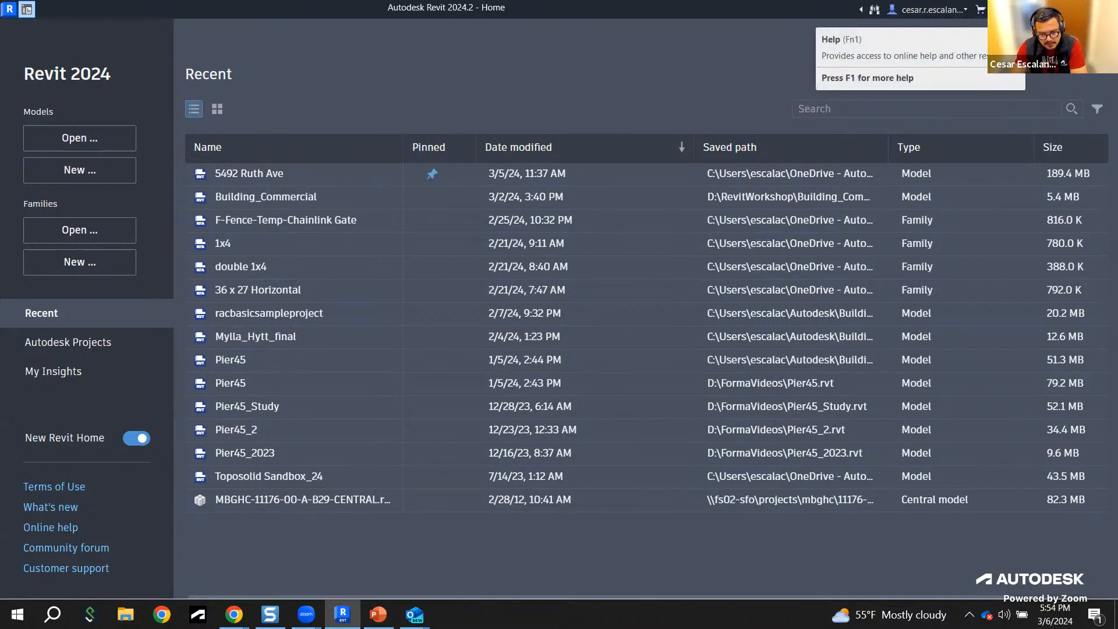
pyautogui.click(1016, 10)
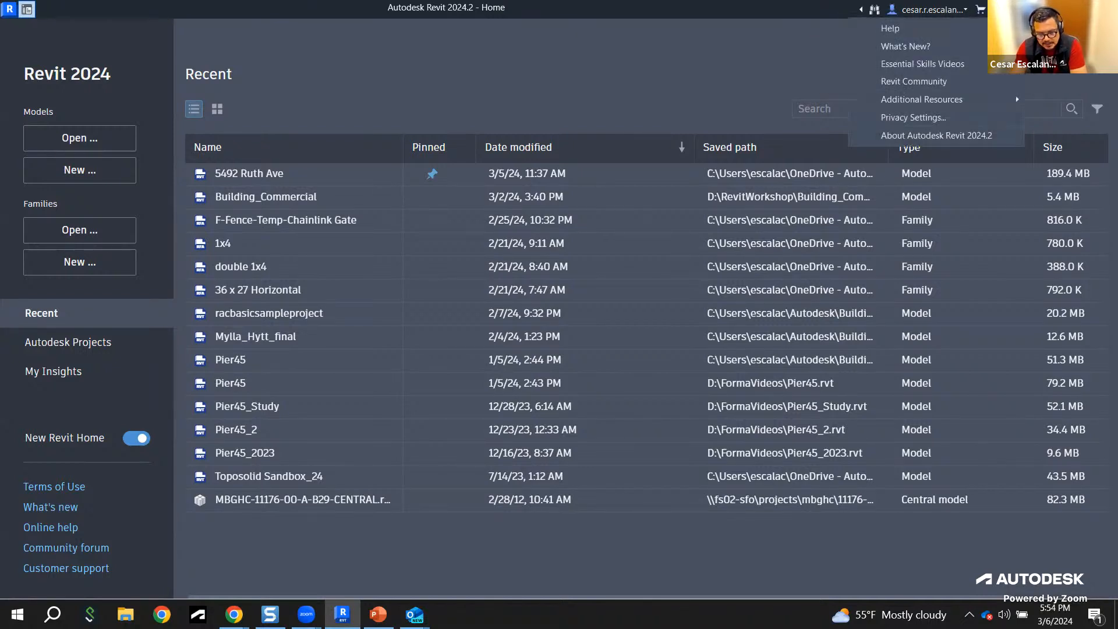
pyautogui.click(941, 137)
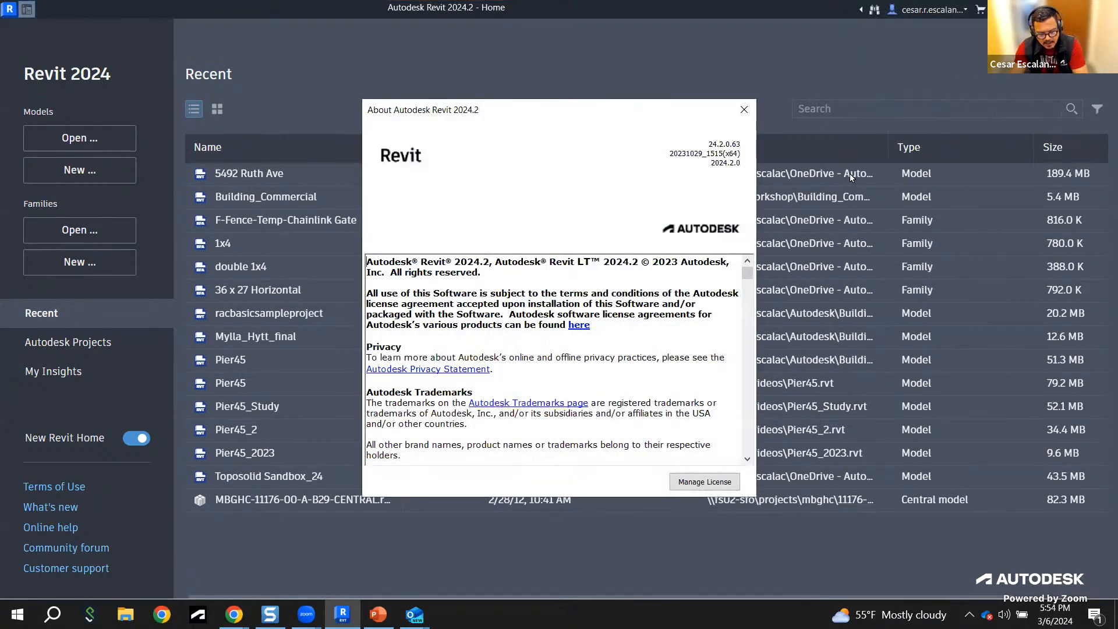
pyautogui.moveTo(639, 125)
pyautogui.mouseDown()
pyautogui.moveTo(731, 160)
pyautogui.moveTo(748, 183)
pyautogui.mouseUp()
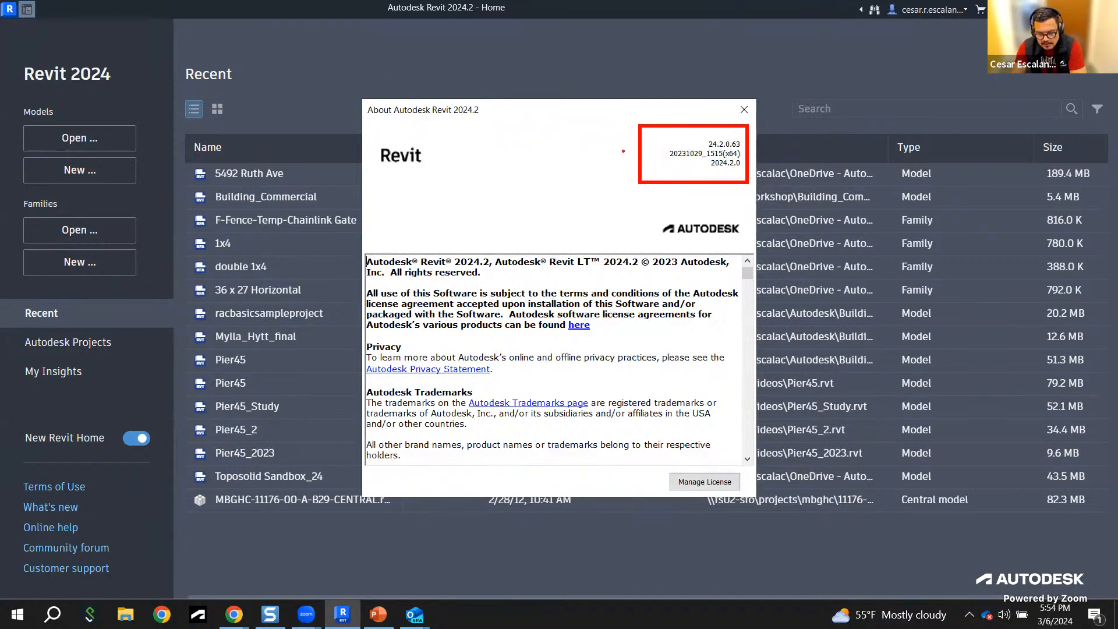
pyautogui.moveTo(619, 150)
pyautogui.mouseDown()
pyautogui.moveTo(690, 165)
pyautogui.moveTo(709, 163)
pyautogui.moveTo(708, 142)
pyautogui.mouseUp()
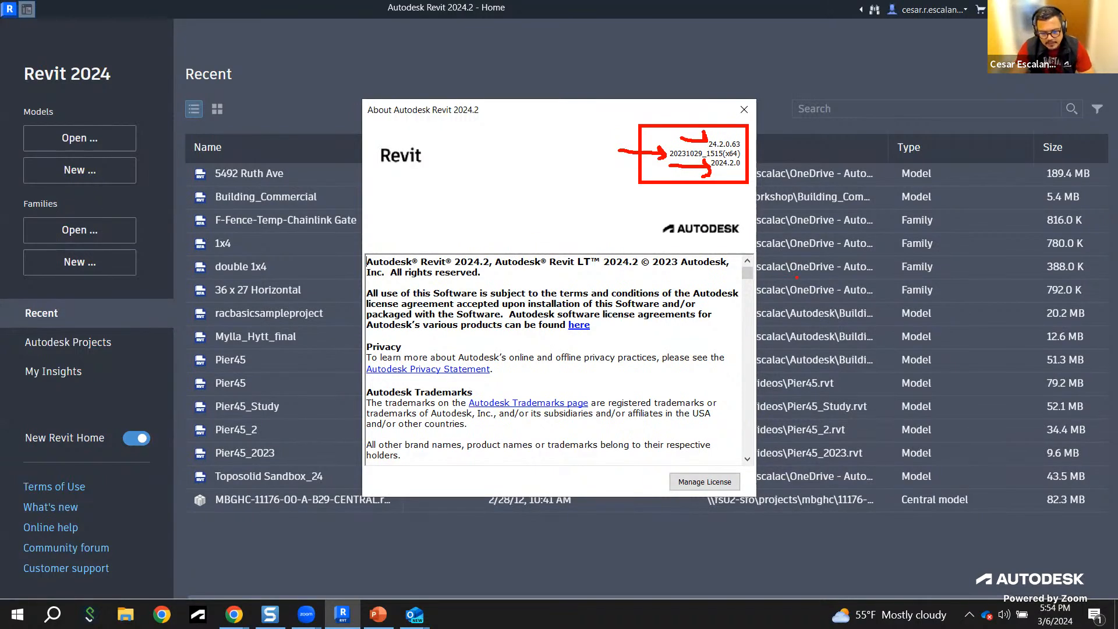
pyautogui.press('Escape')
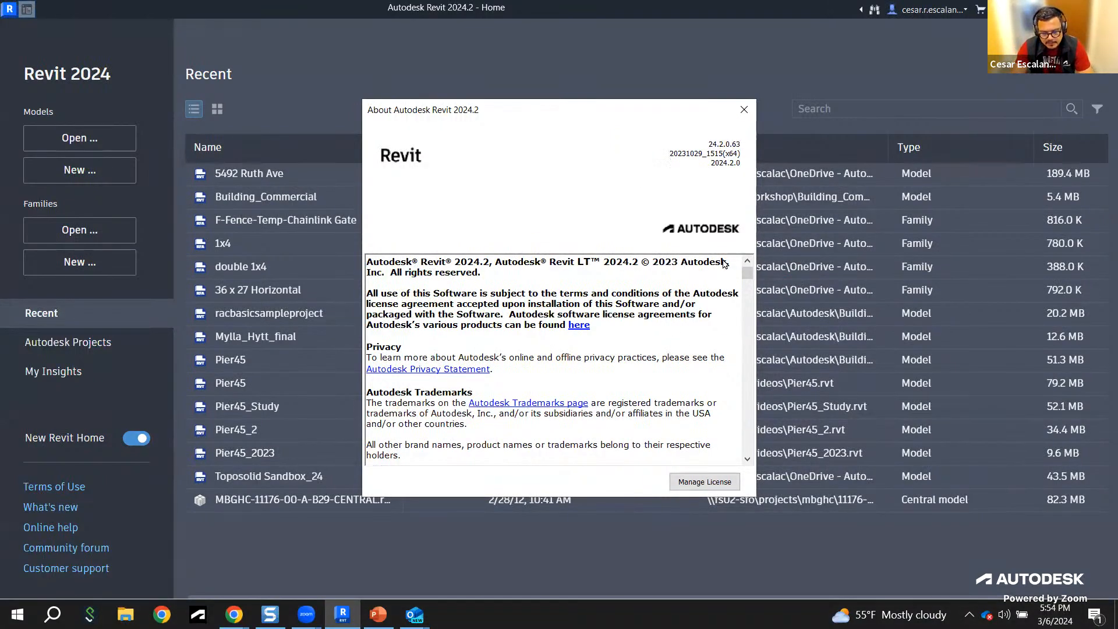
# Step: Open the License Manager, expand the Revit license details to review them, and close it
pyautogui.click(721, 483)
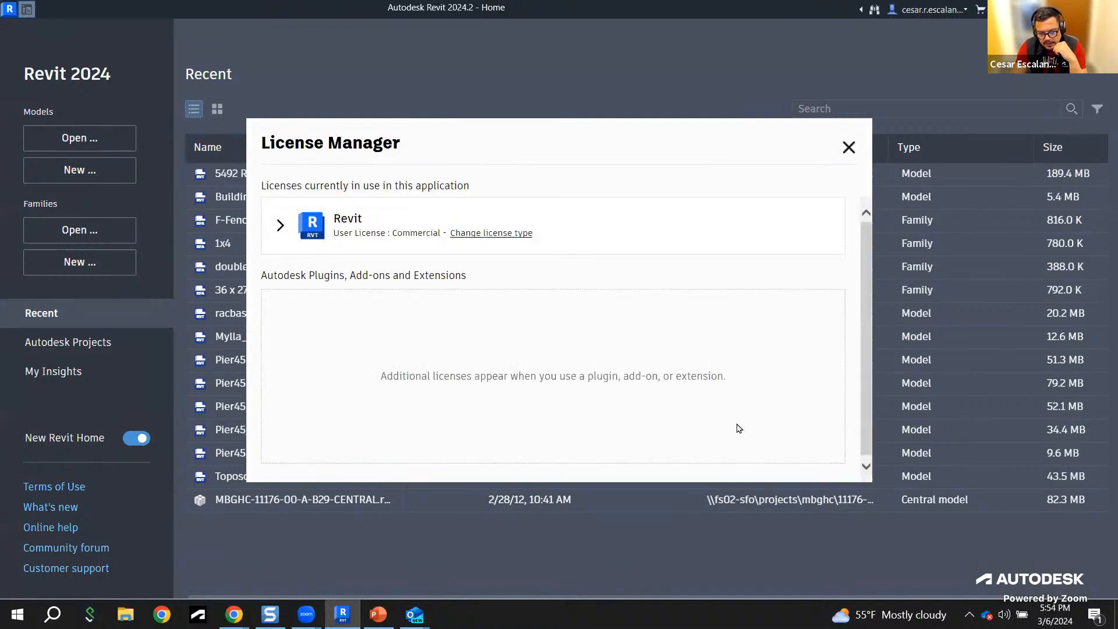
pyautogui.click(280, 225)
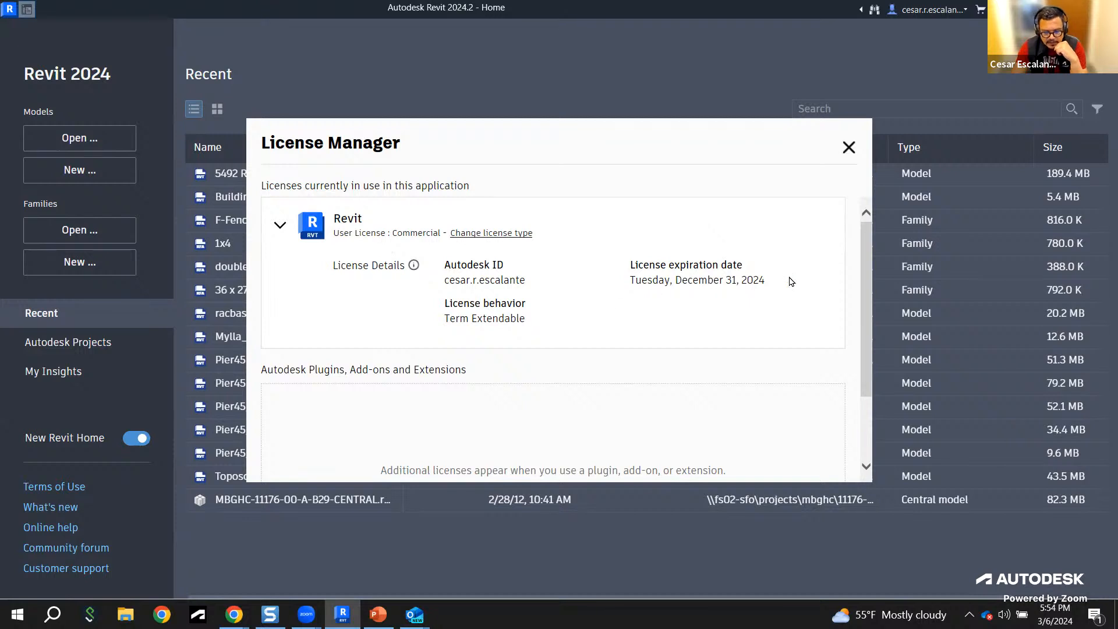
pyautogui.scroll(-2, 792, 282)
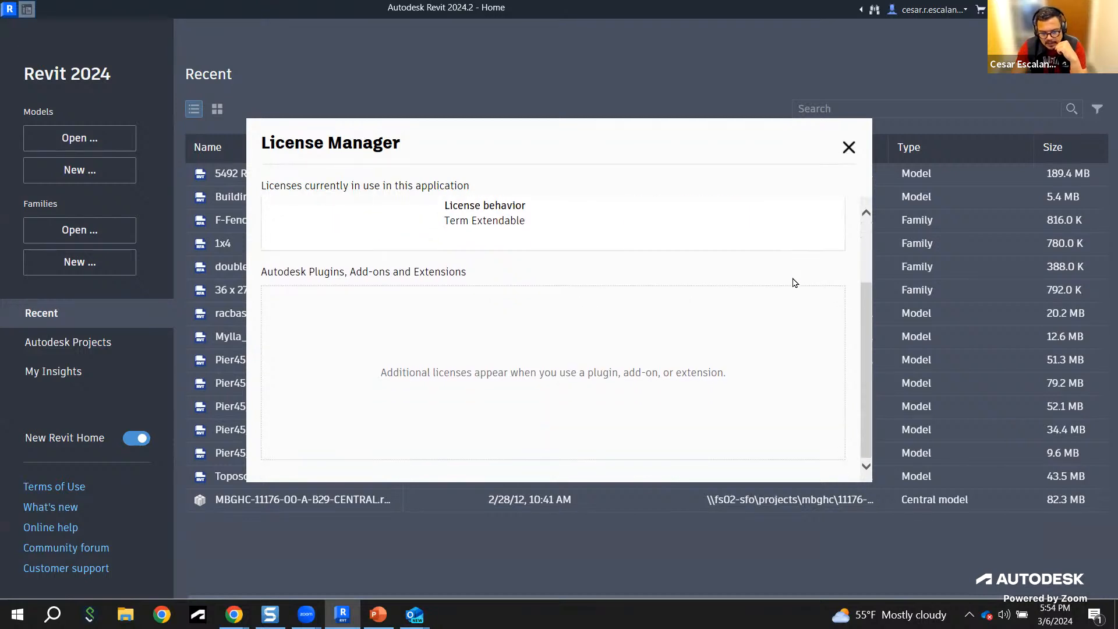
pyautogui.scroll(2, 796, 283)
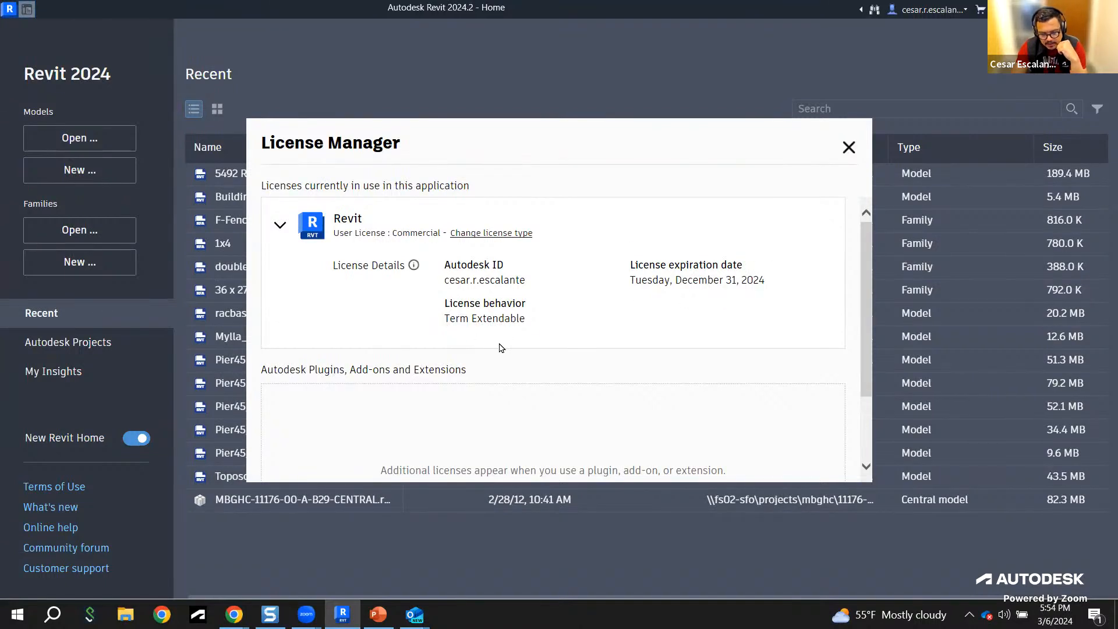
pyautogui.scroll(-1, 500, 347)
pyautogui.scroll(1, 773, 258)
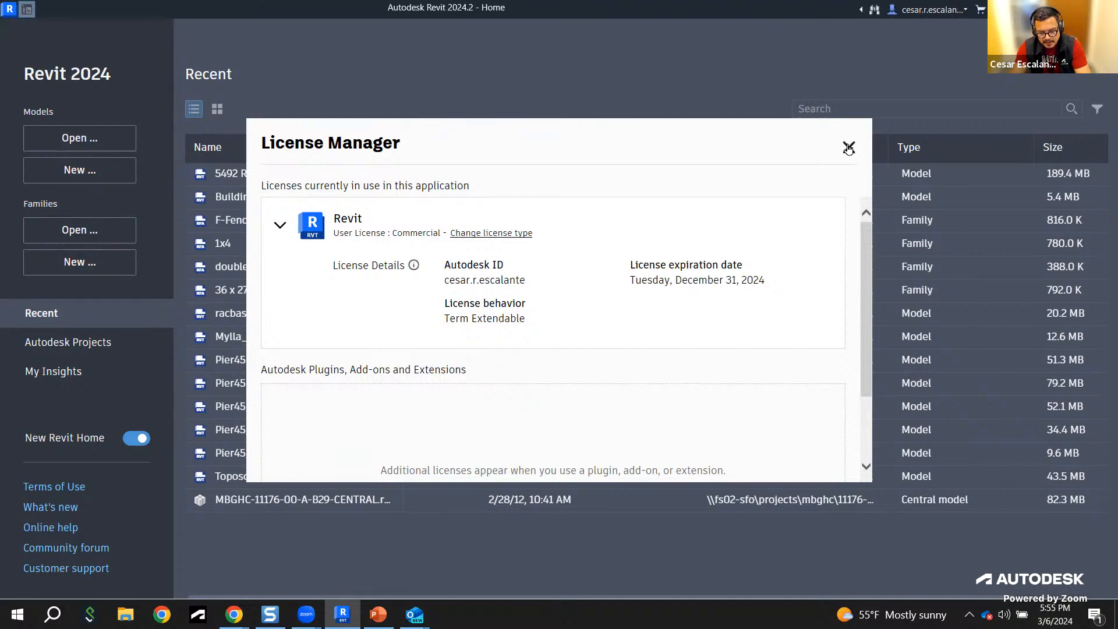
pyautogui.click(849, 148)
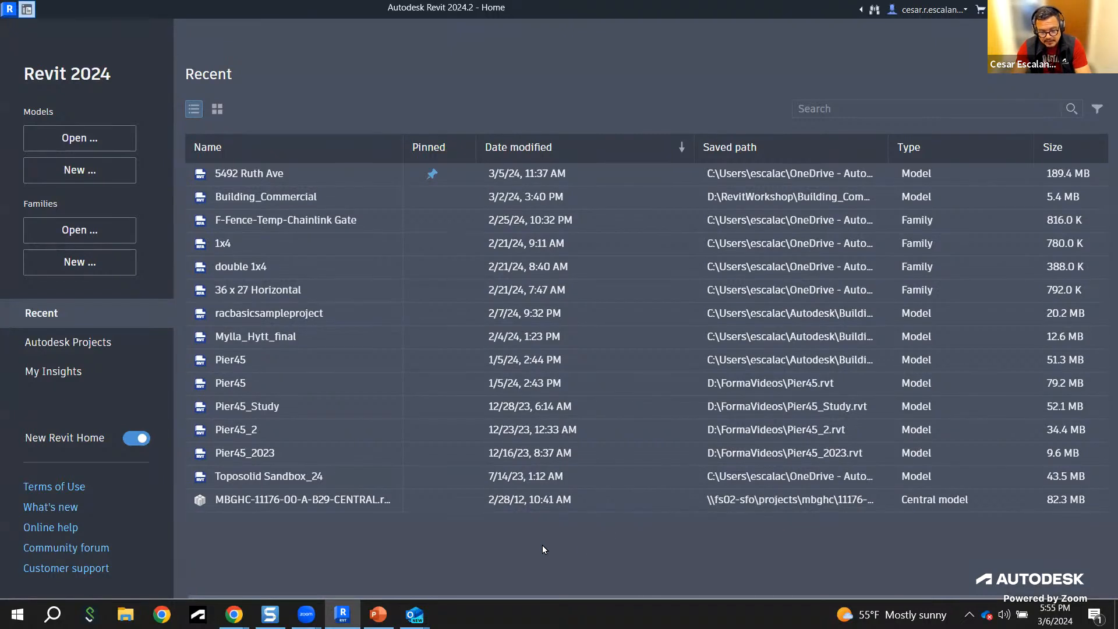
# Step: Browse the installed programs on the computer and expand the Autodesk folder to find the Revit 2024 and Revit Viewer 2024 entries
pyautogui.click(16, 614)
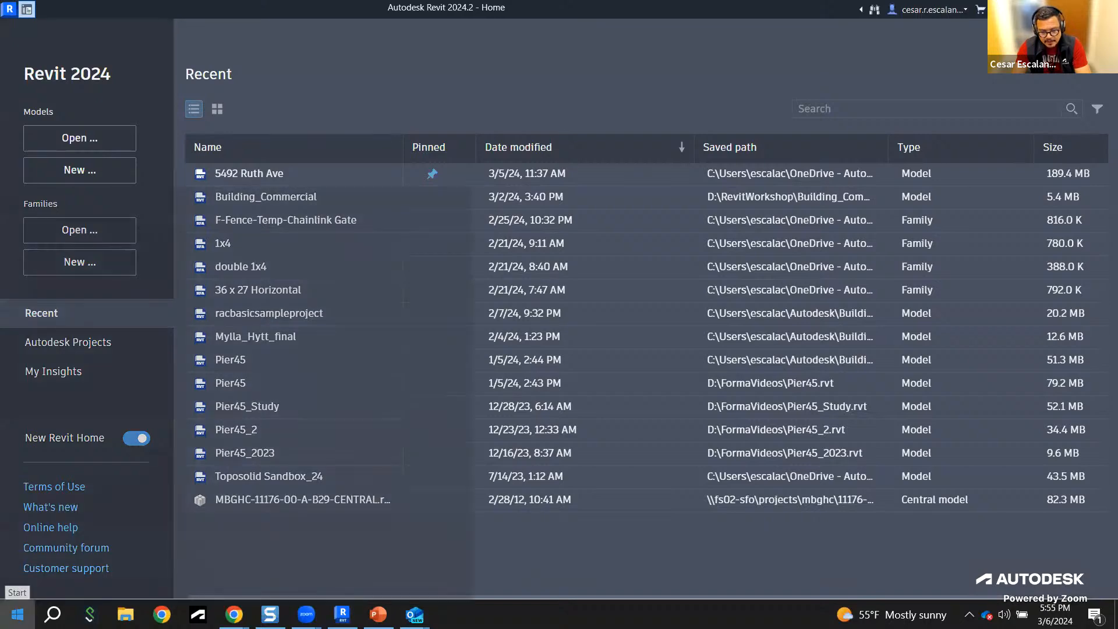
pyautogui.scroll(-6, 121, 537)
pyautogui.scroll(-5, 121, 540)
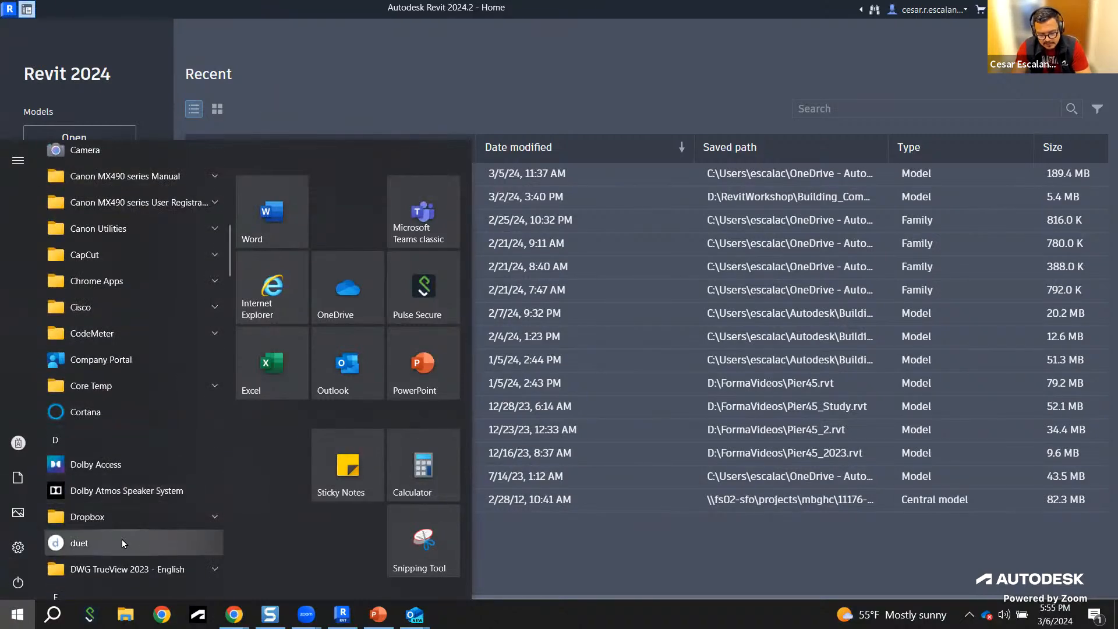
pyautogui.write('r')
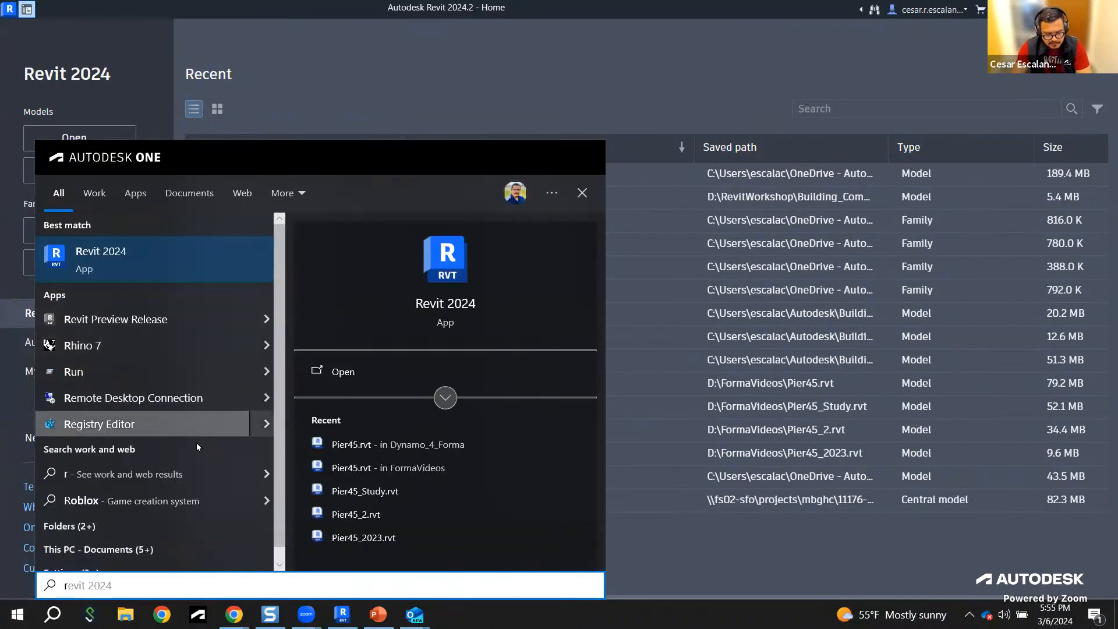
pyautogui.click(18, 614)
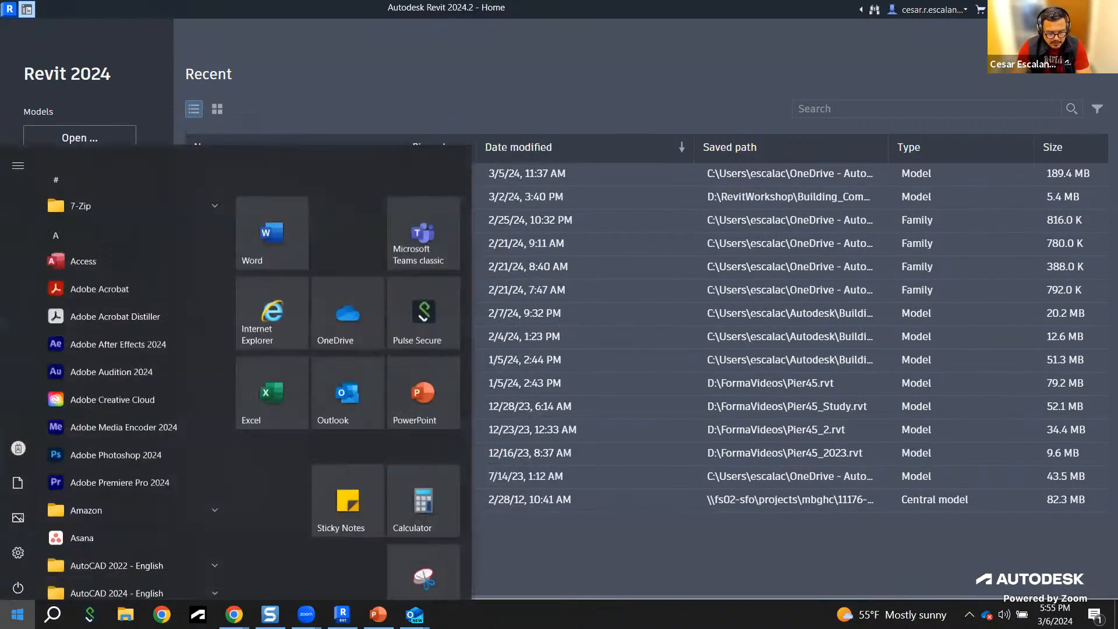
pyautogui.scroll(-2, 116, 498)
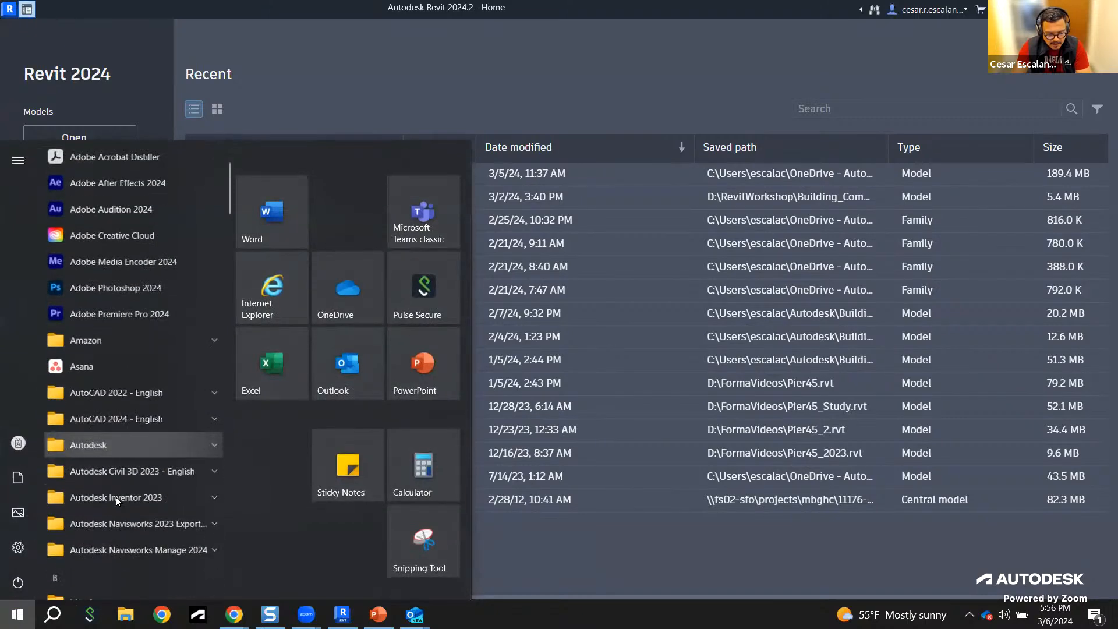
pyautogui.click(110, 444)
pyautogui.scroll(-7, 130, 496)
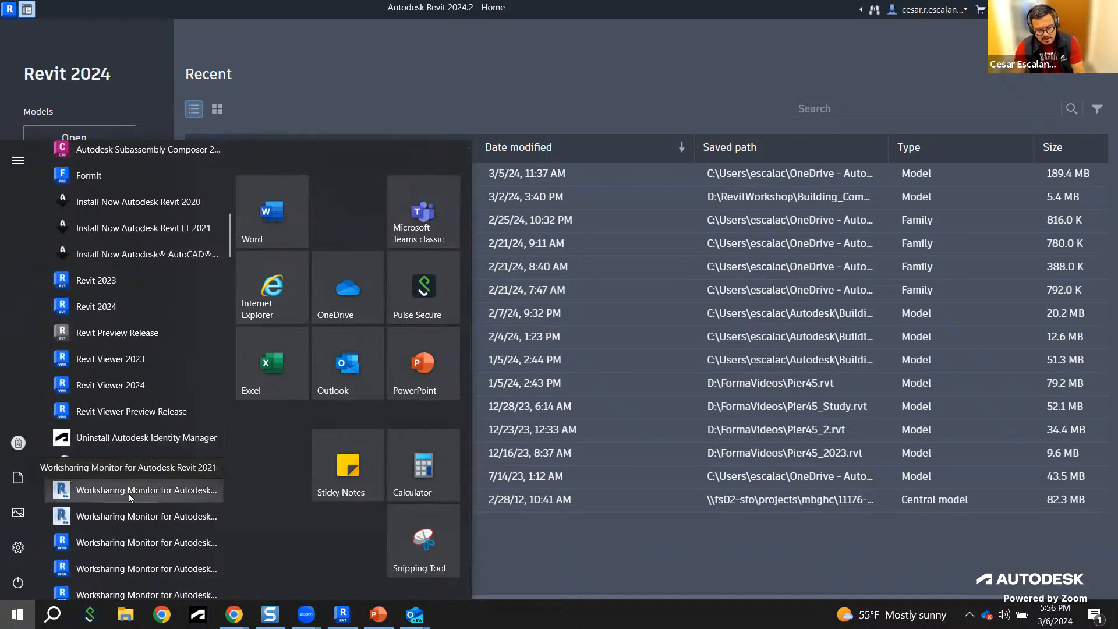
# Step: Outline the Revit 2024 and Revit Viewer 2024 entries in red, link them with a curve, and clear the markup
pyautogui.moveTo(42, 287)
pyautogui.mouseDown()
pyautogui.moveTo(56, 308)
pyautogui.moveTo(154, 323)
pyautogui.mouseUp()
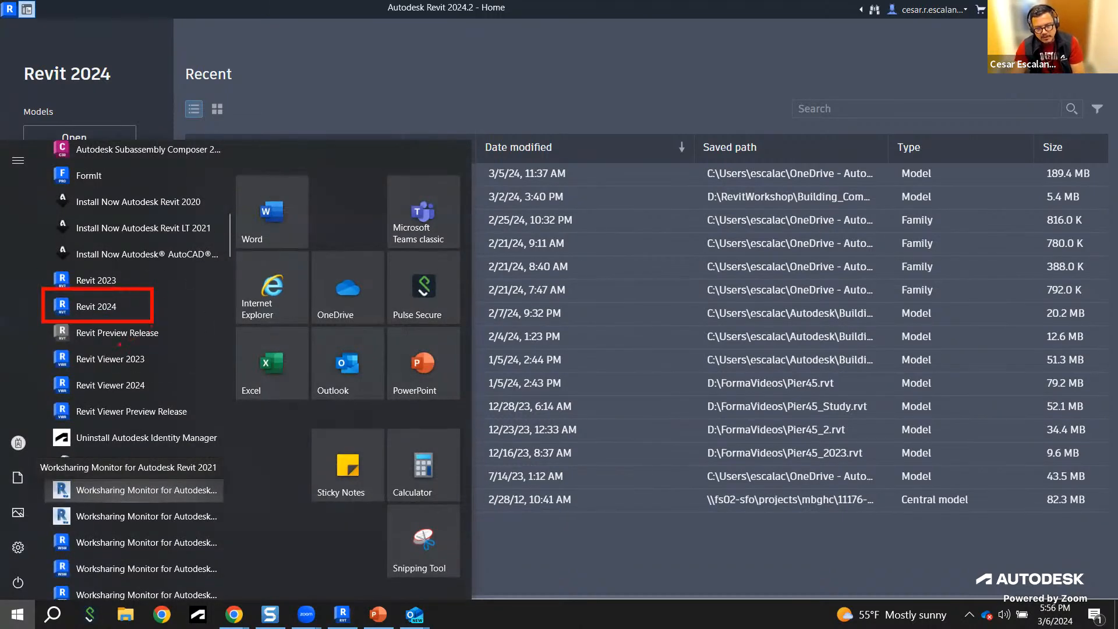
pyautogui.moveTo(36, 369)
pyautogui.mouseDown()
pyautogui.moveTo(72, 388)
pyautogui.moveTo(166, 401)
pyautogui.mouseUp()
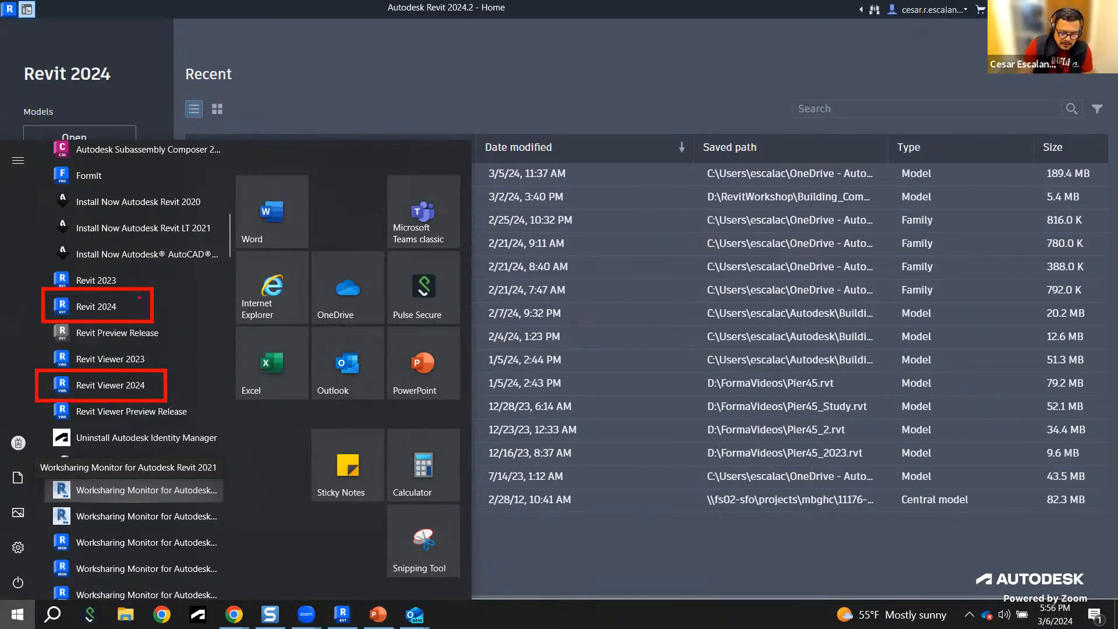
pyautogui.moveTo(153, 300)
pyautogui.mouseDown()
pyautogui.moveTo(192, 326)
pyautogui.moveTo(168, 368)
pyautogui.mouseUp()
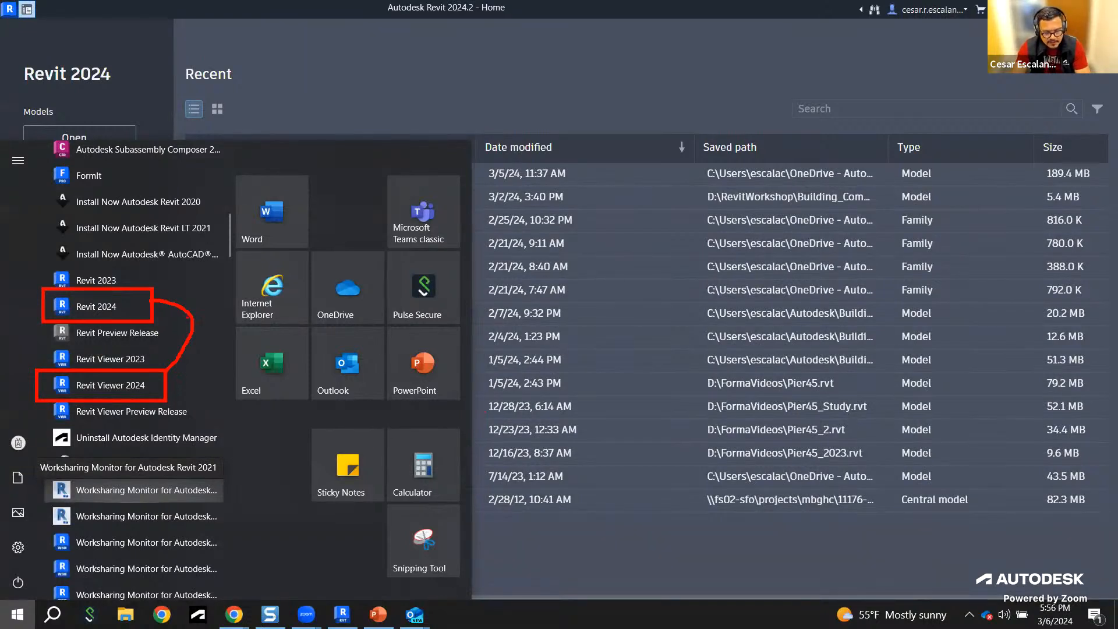
pyautogui.press('Escape')
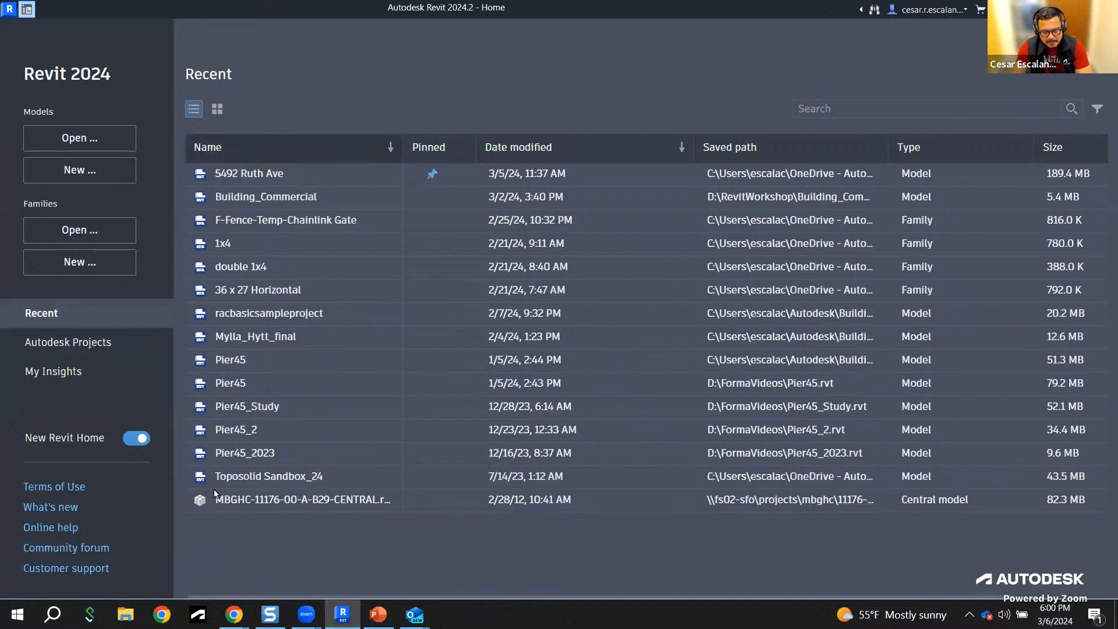
# Step: Circle the version number and the New Revit Home switch in red, add an arrow to the switch, and clear the markup
pyautogui.moveTo(233, 614)
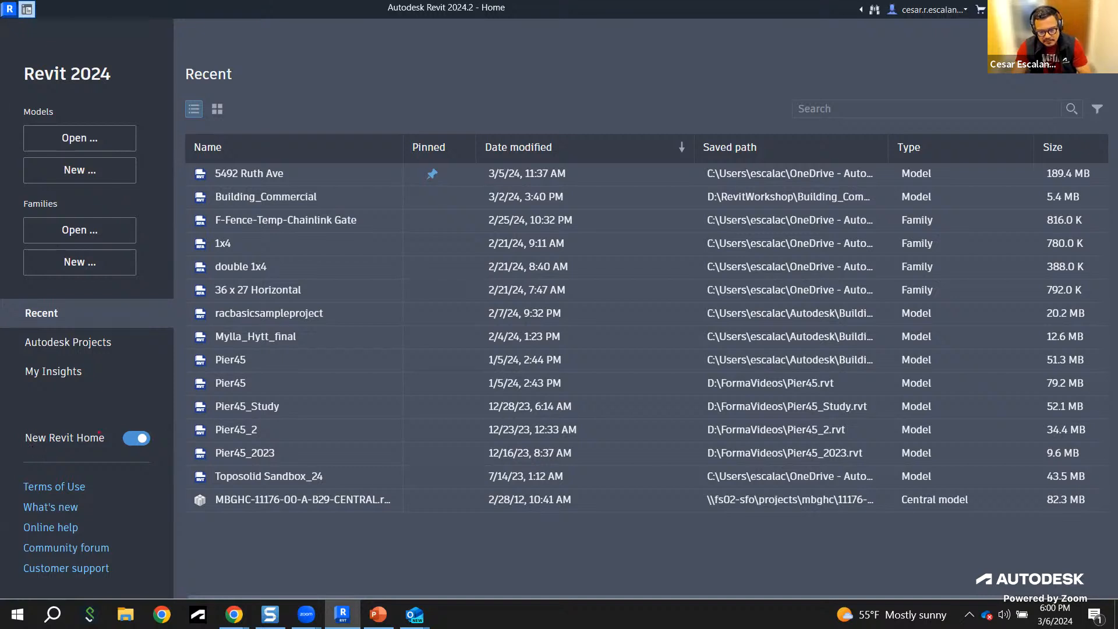
pyautogui.moveTo(157, 426)
pyautogui.mouseDown()
pyautogui.moveTo(77, 411)
pyautogui.moveTo(6, 424)
pyautogui.moveTo(142, 471)
pyautogui.moveTo(156, 425)
pyautogui.mouseUp()
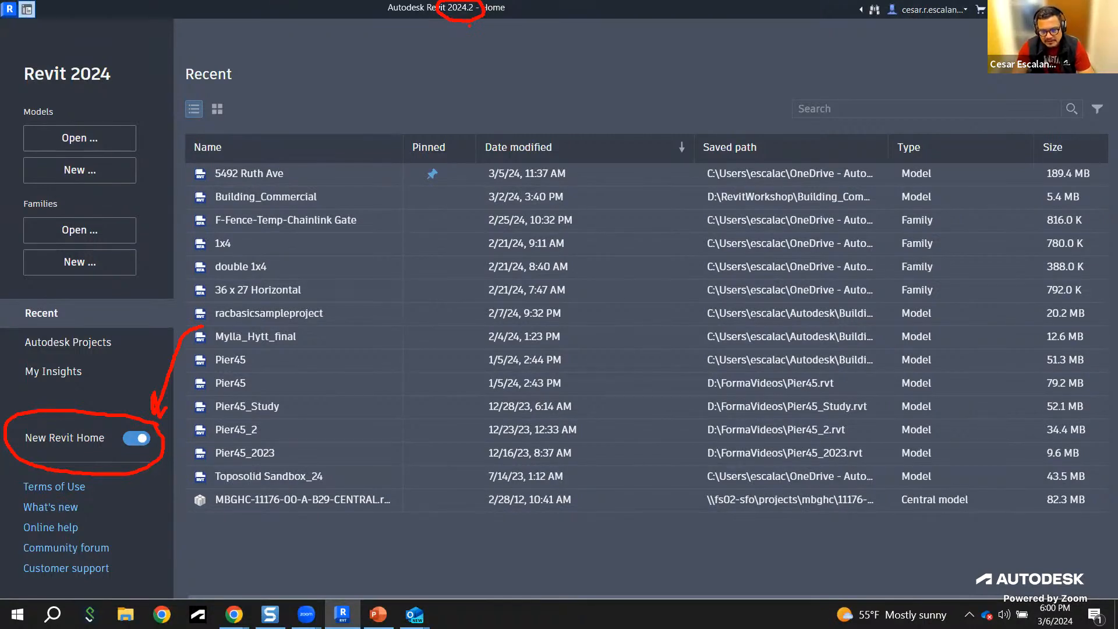
pyautogui.press('Escape')
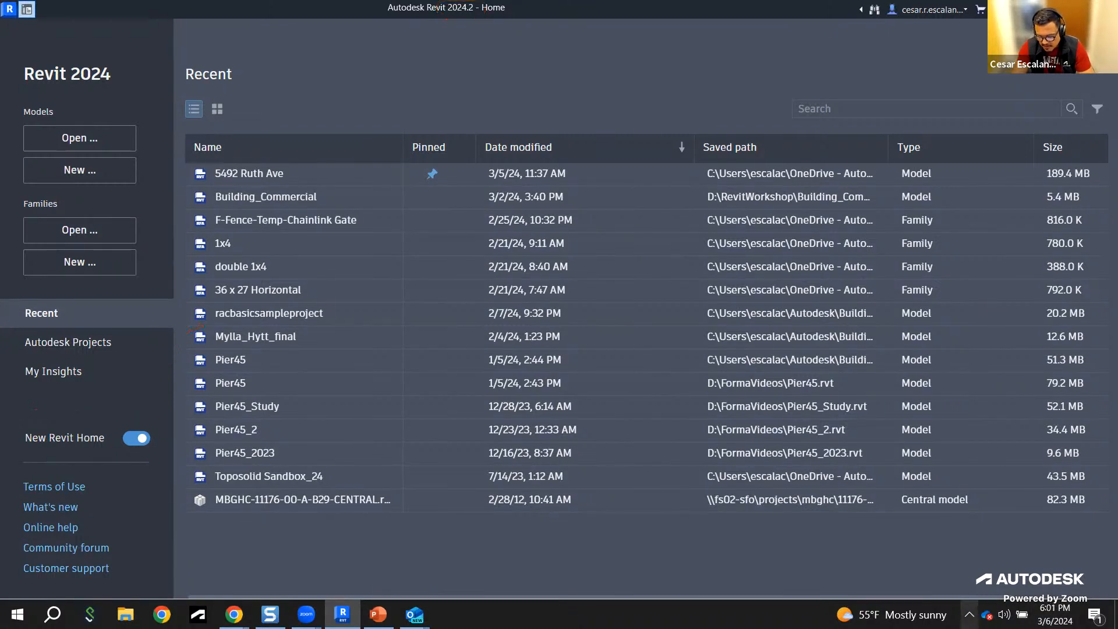
# Step: Check the hidden notification area icons of the programs running in the background
pyautogui.click(969, 618)
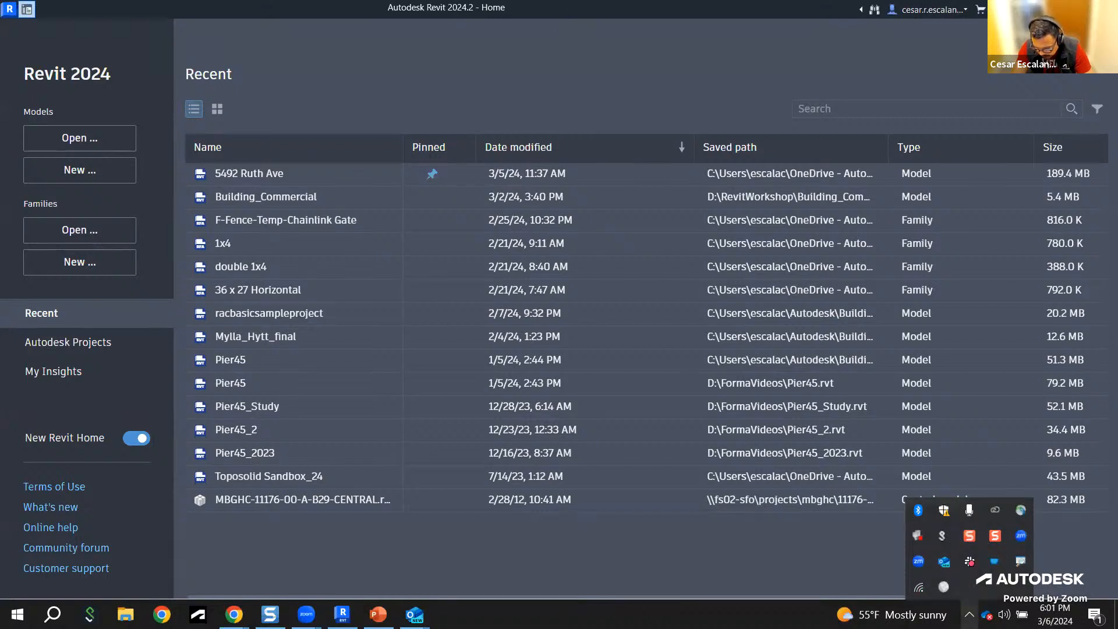
pyautogui.click(969, 615)
pyautogui.click(969, 615)
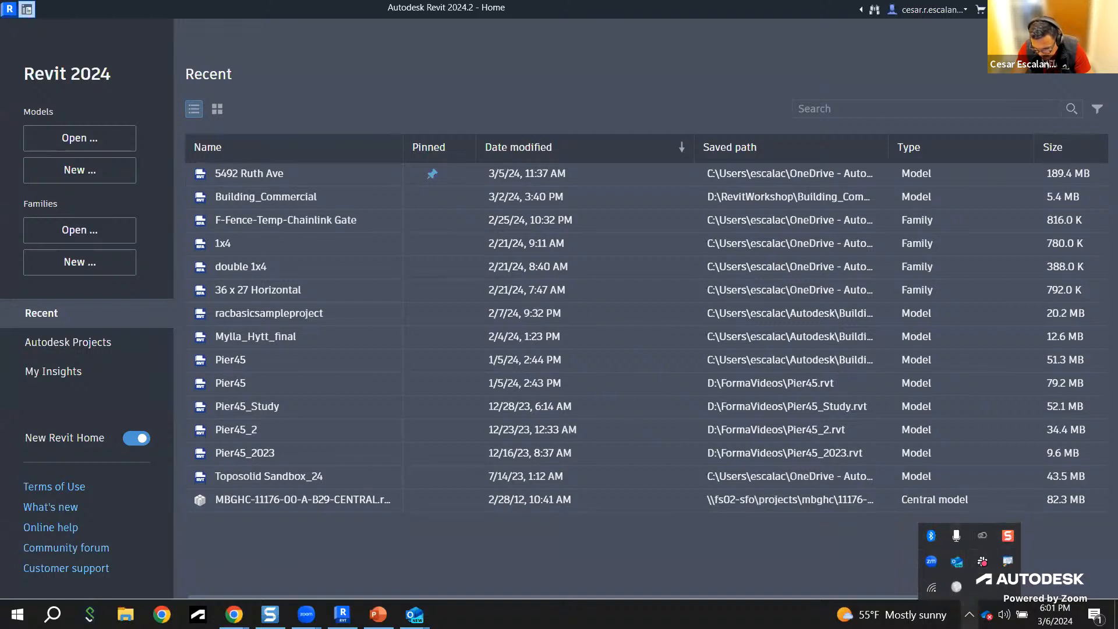
pyautogui.click(969, 615)
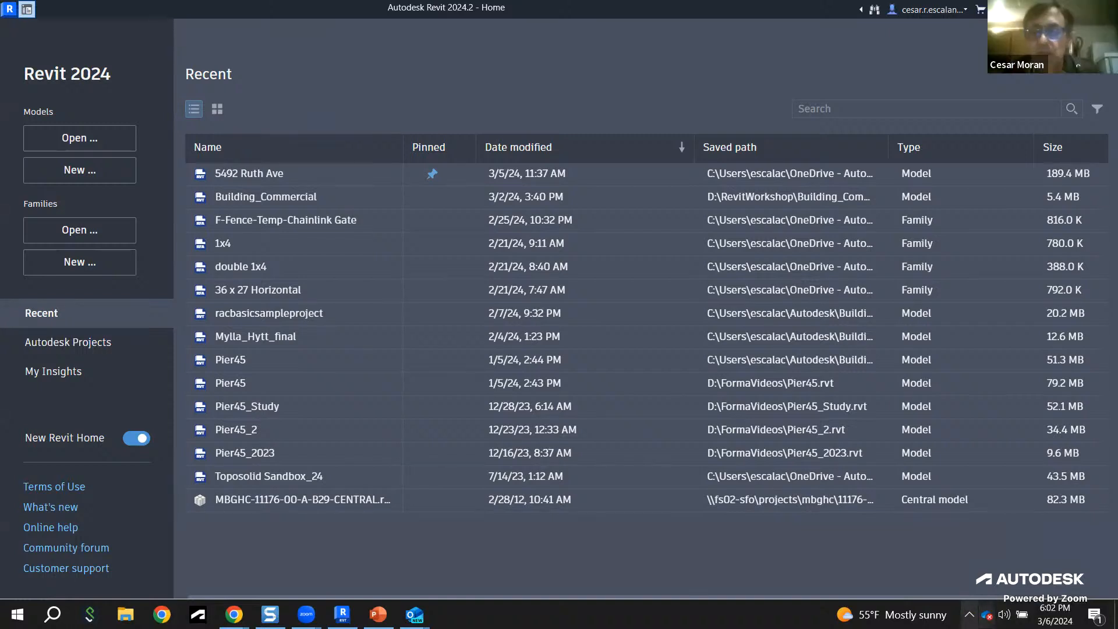
pyautogui.click(971, 613)
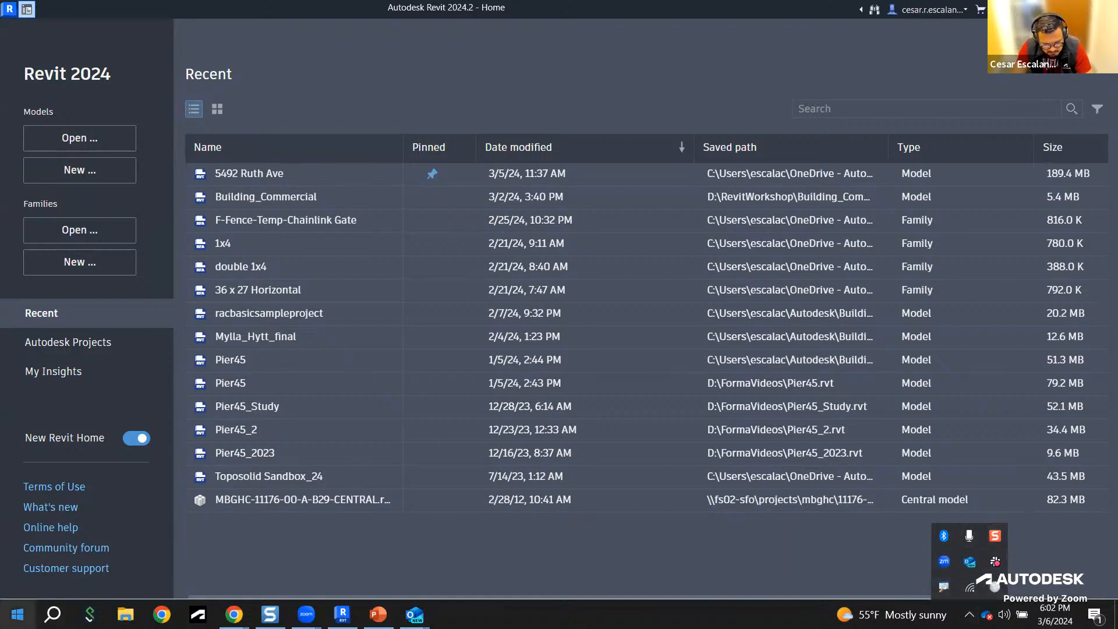
pyautogui.press('super')
pyautogui.write('access')
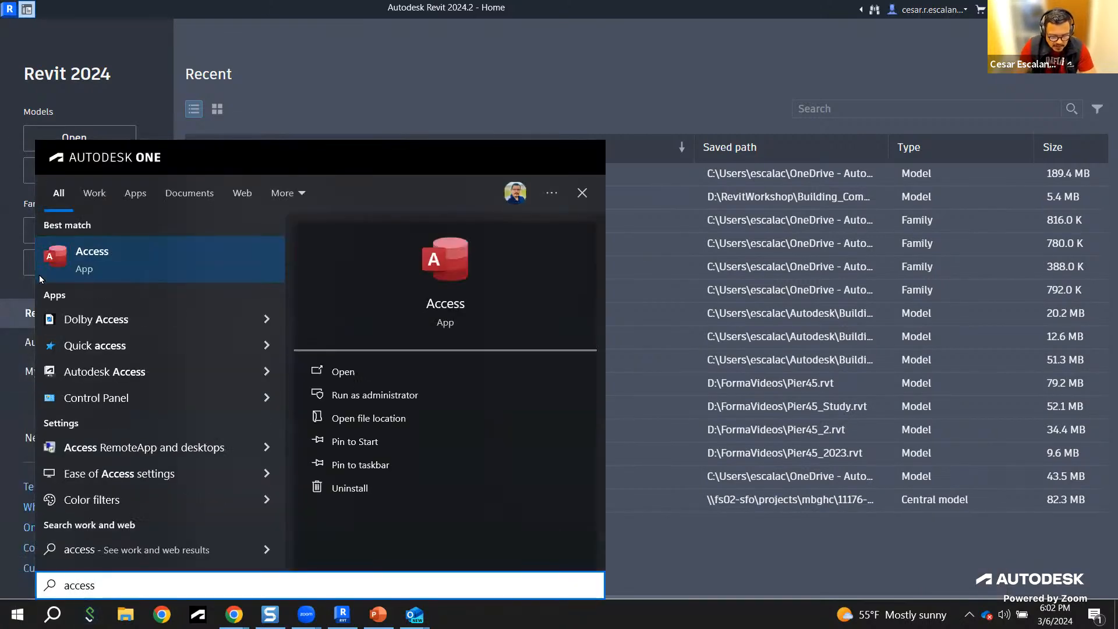
pyautogui.click(106, 252)
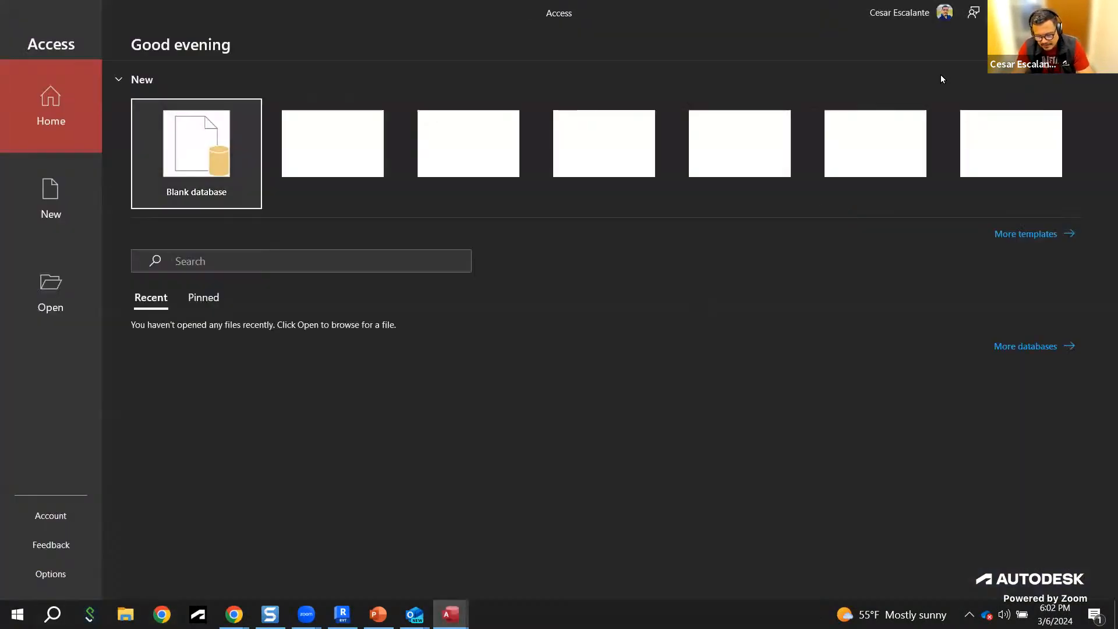
pyautogui.click(33, 584)
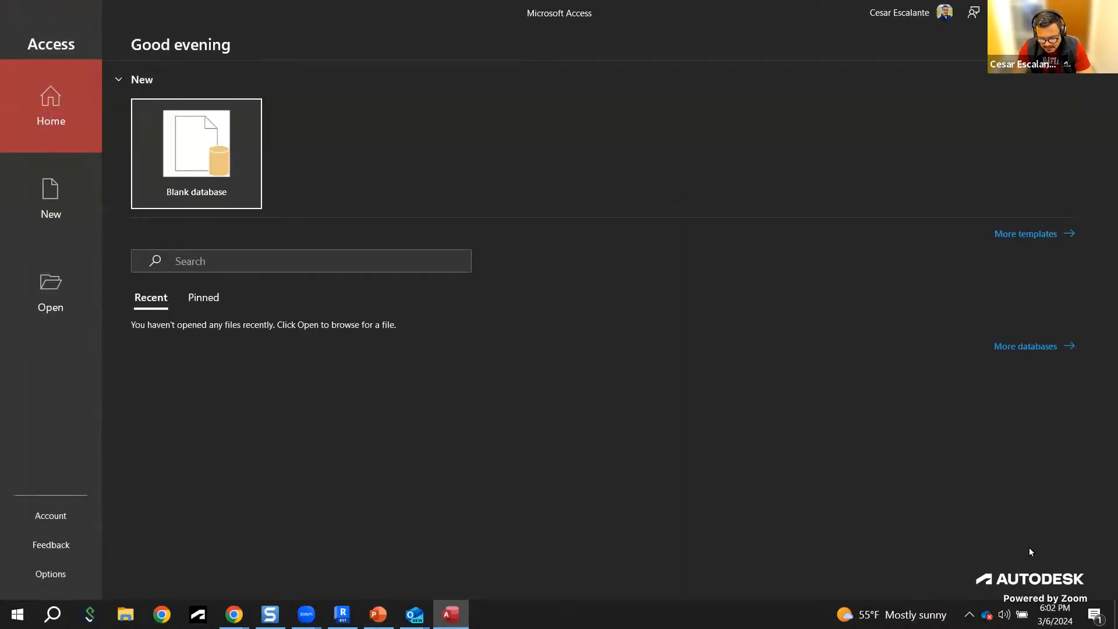
pyautogui.click(970, 615)
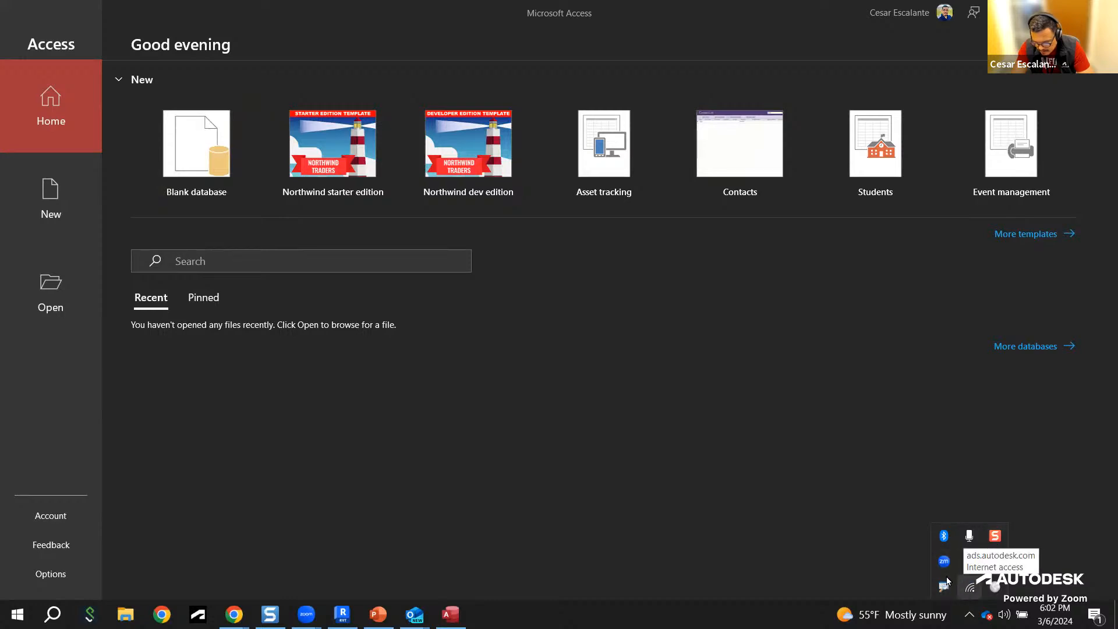
pyautogui.click(692, 507)
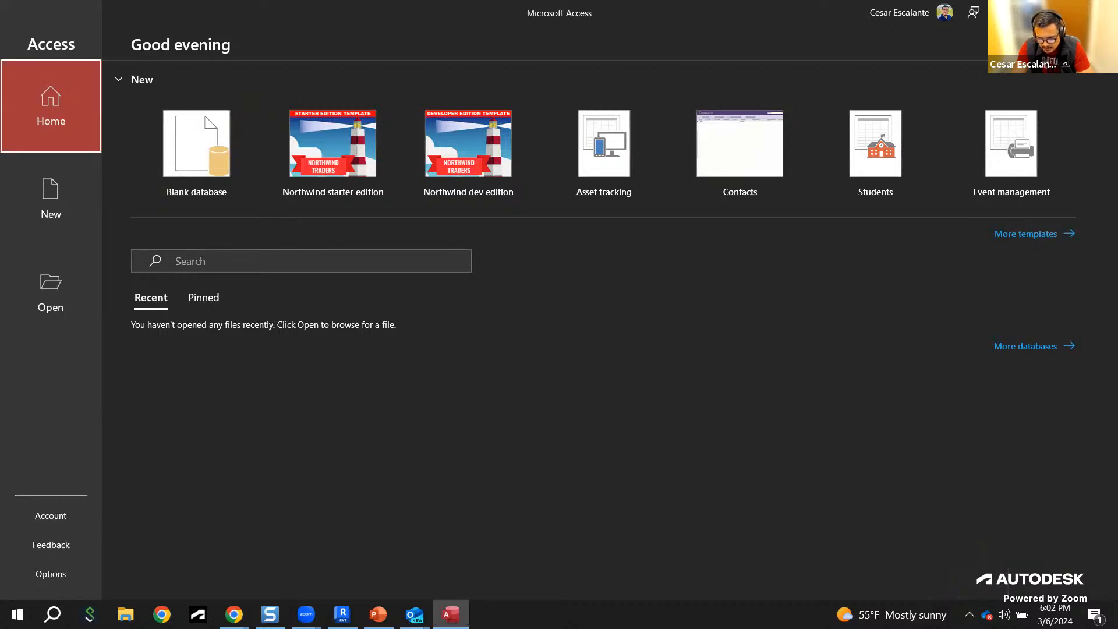
pyautogui.click(1104, 12)
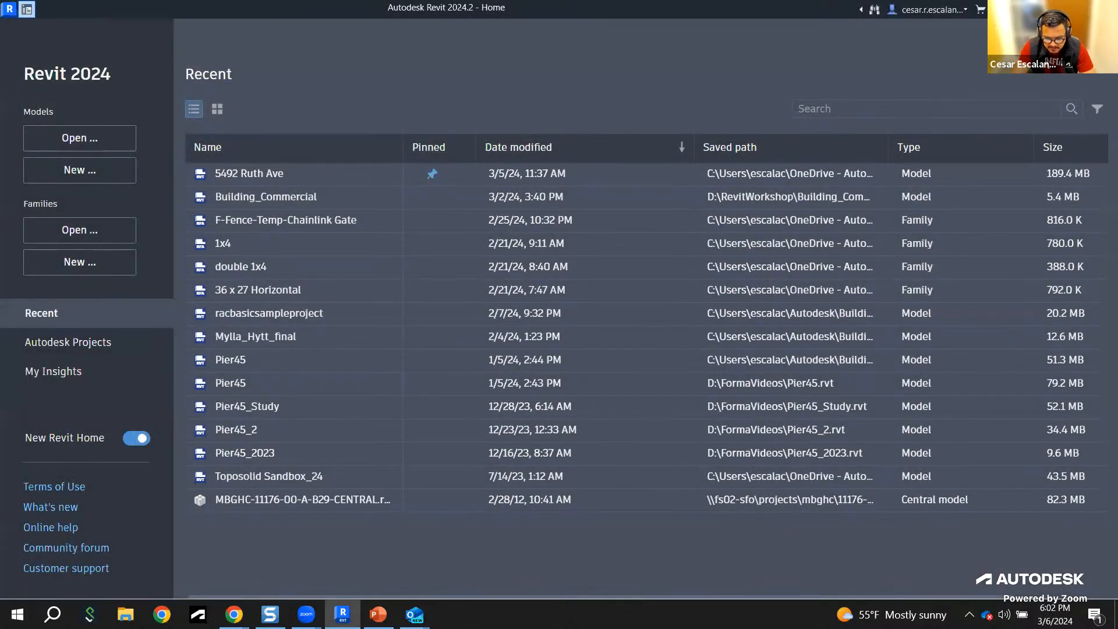
# Step: Close Revit, find Revit 2024 among the installed apps, relaunch it, and look over the recent files on Home
pyautogui.click(1104, 12)
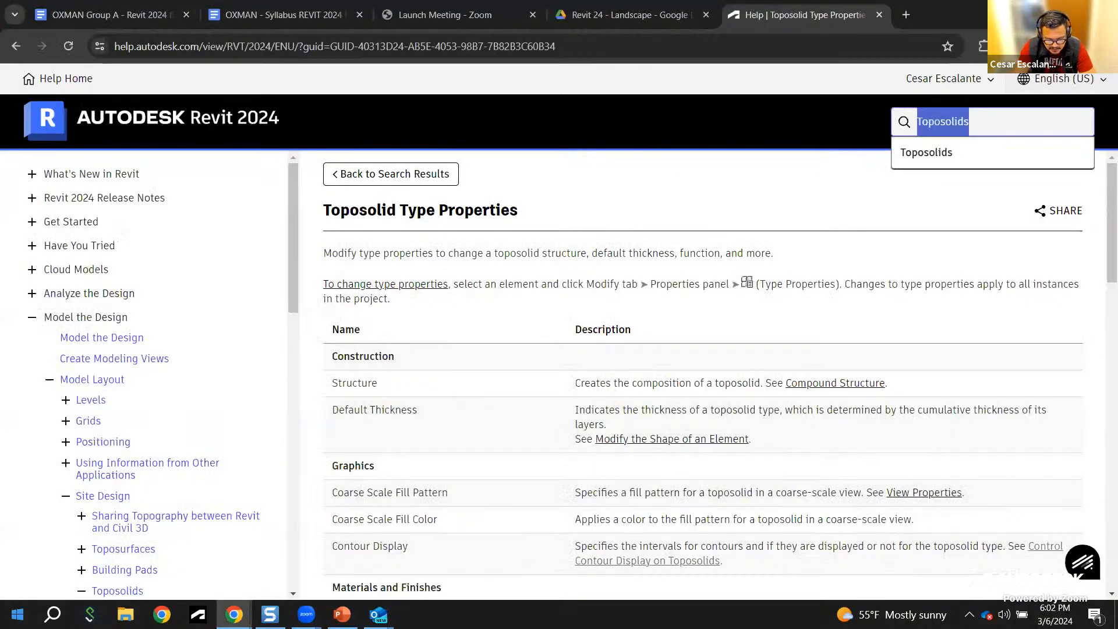
pyautogui.click(18, 614)
pyautogui.write('revi')
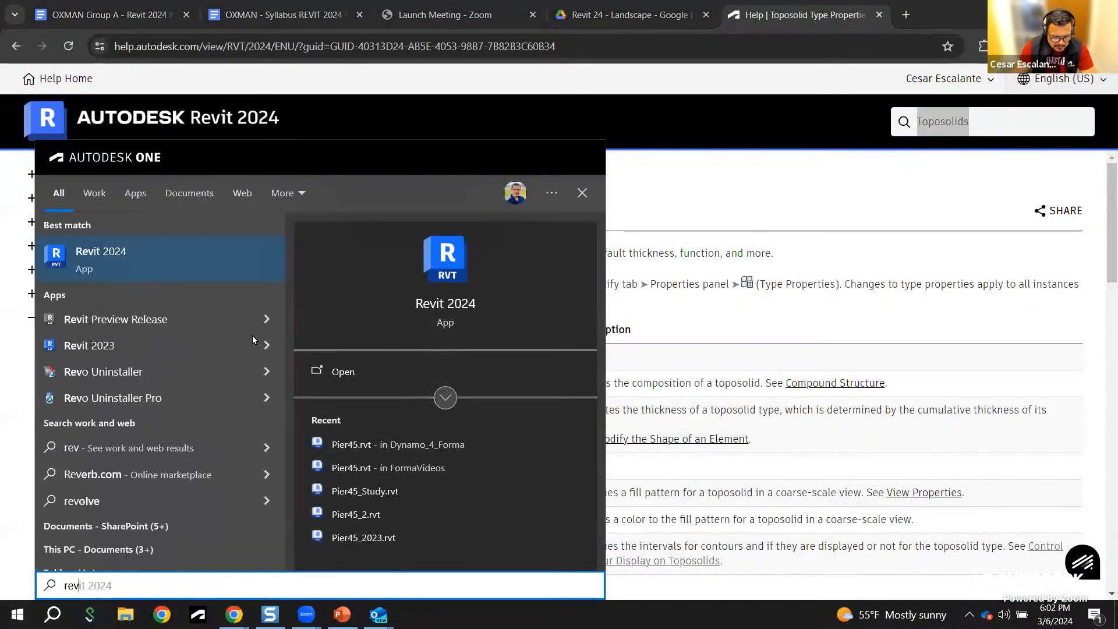
pyautogui.click(173, 276)
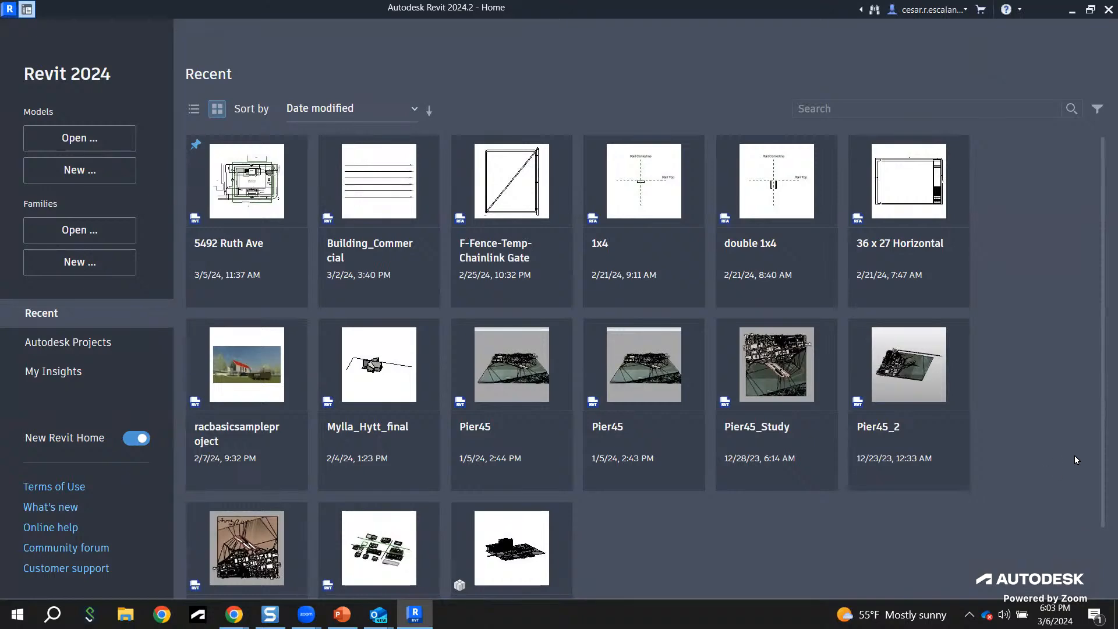
pyautogui.scroll(-1, 1074, 455)
pyautogui.scroll(1, 1078, 462)
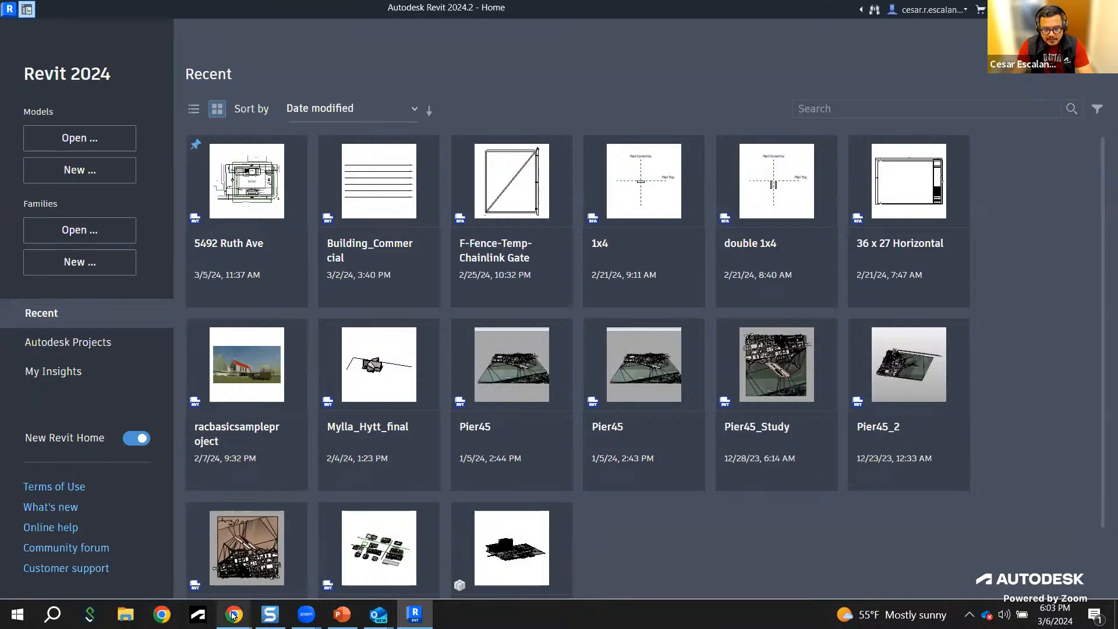
# Step: Switch to the Chrome window with the YouTube broadcast, open a new tab in it, and maximize the window
pyautogui.moveTo(233, 615)
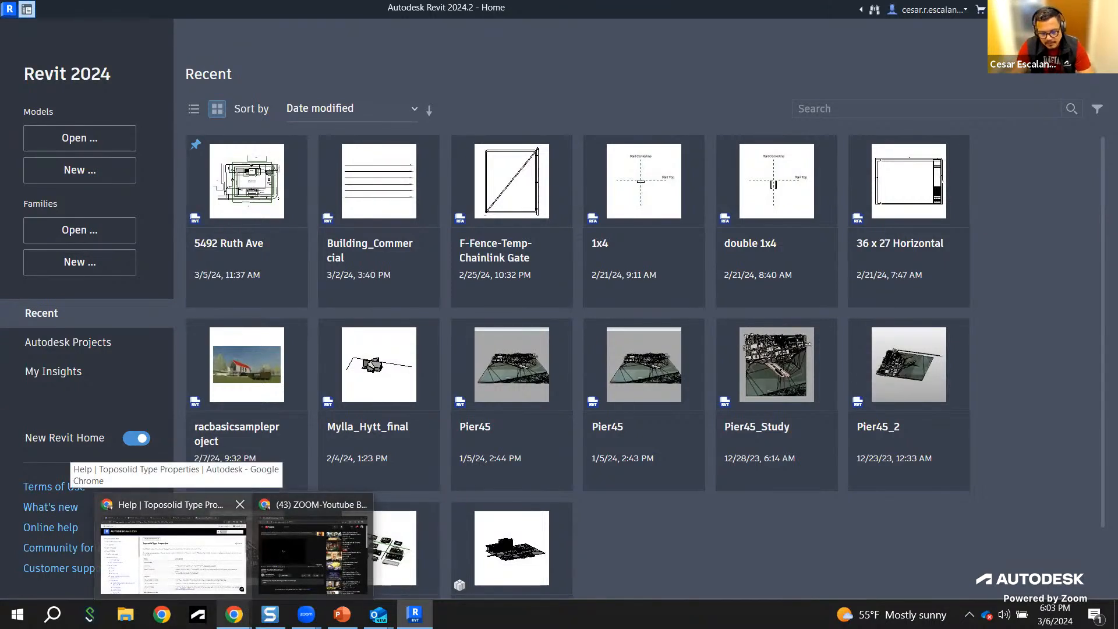
pyautogui.click(292, 570)
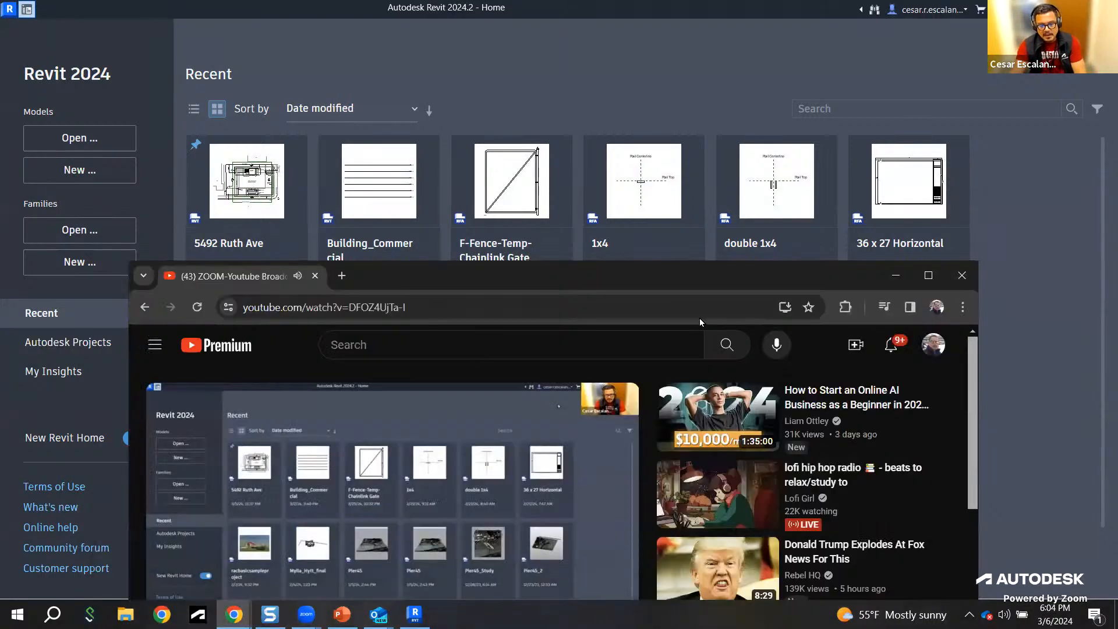
pyautogui.click(342, 275)
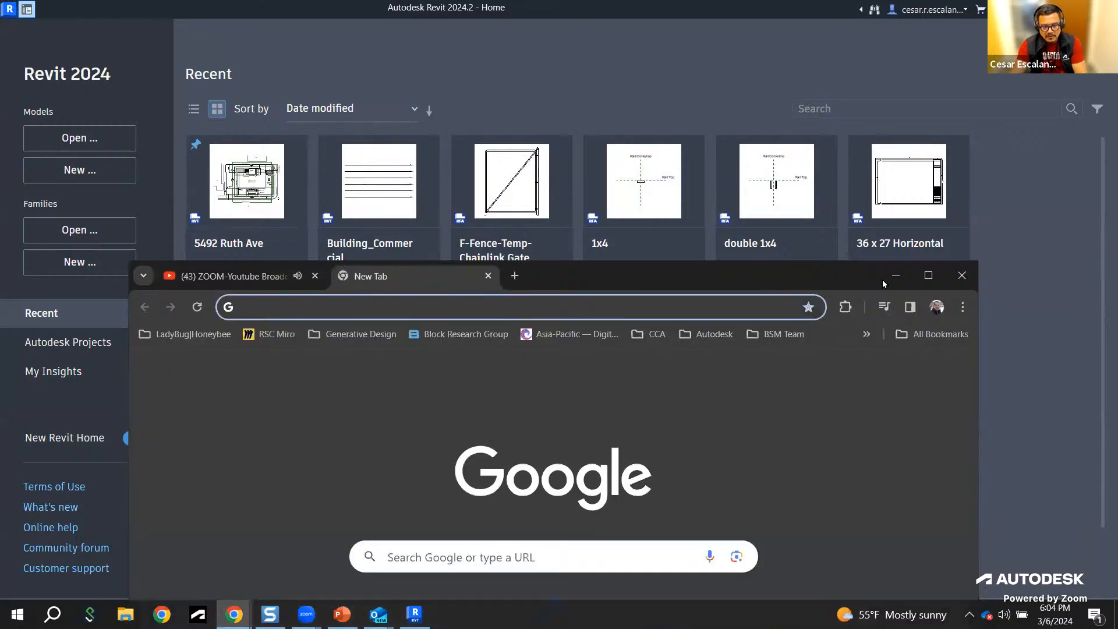
pyautogui.click(927, 275)
# Step: Search Google for "revit sample projects 2024"
pyautogui.click(404, 296)
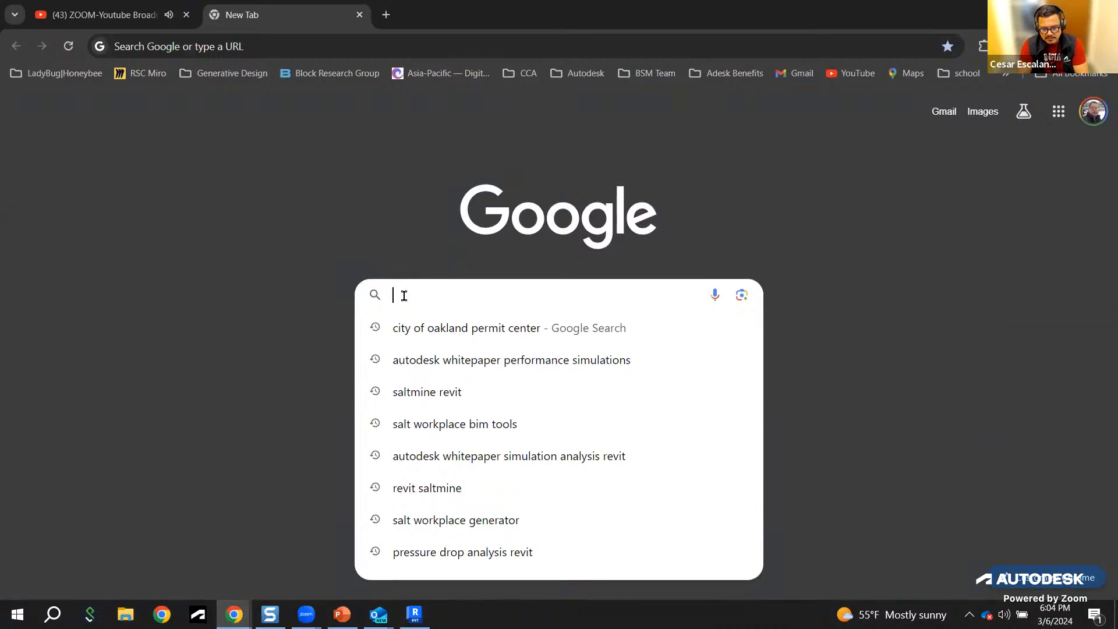
pyautogui.write('revit sa')
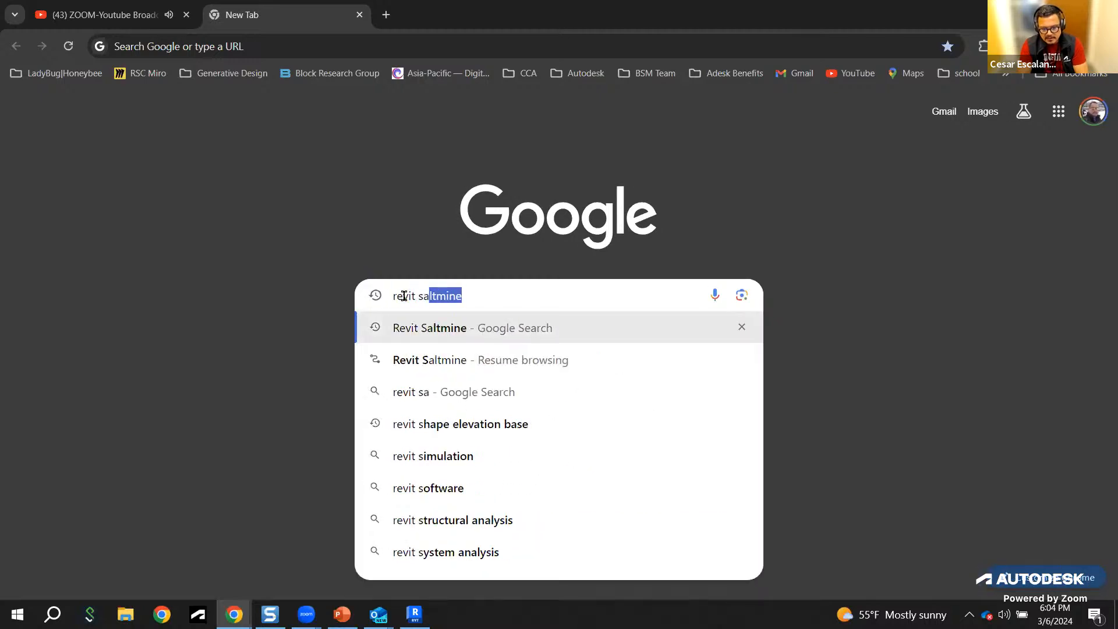
pyautogui.write('mple project')
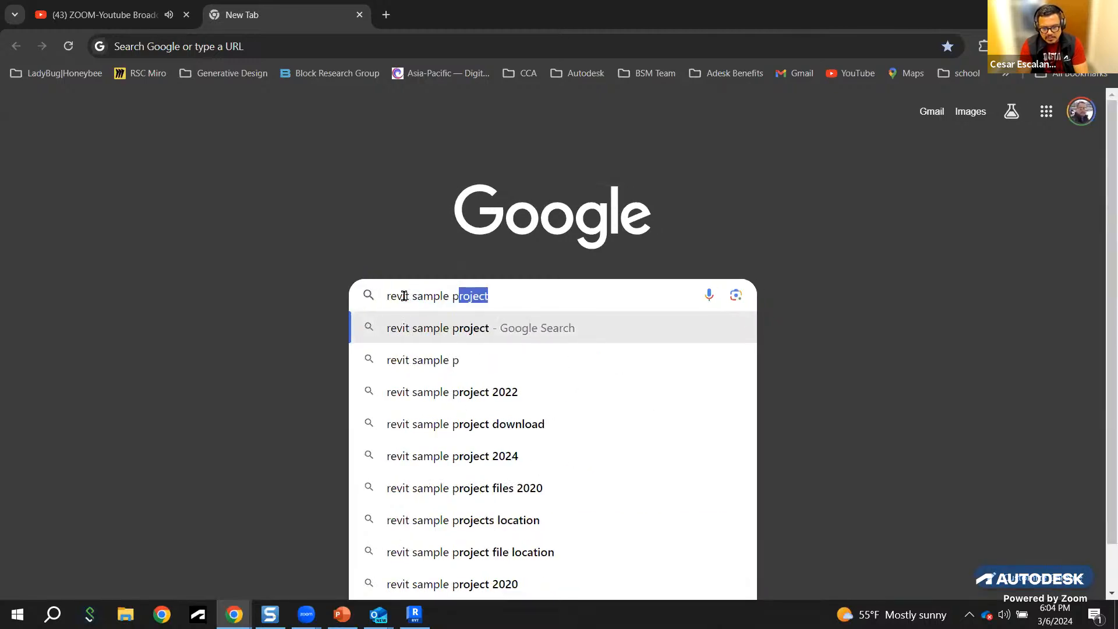
pyautogui.write('s 2024')
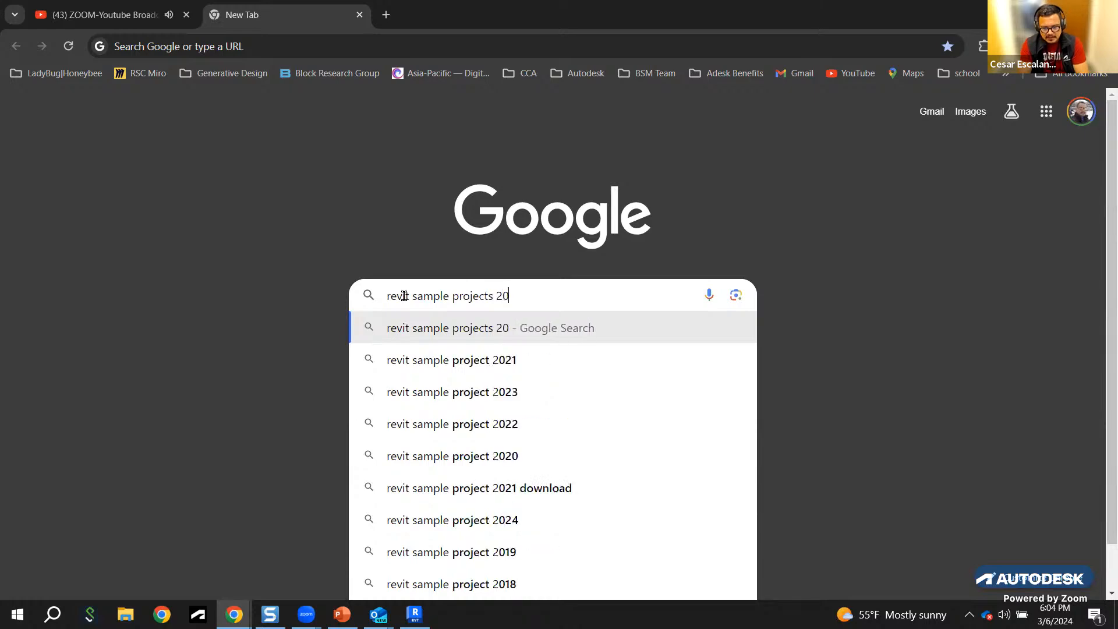
pyautogui.press('Return')
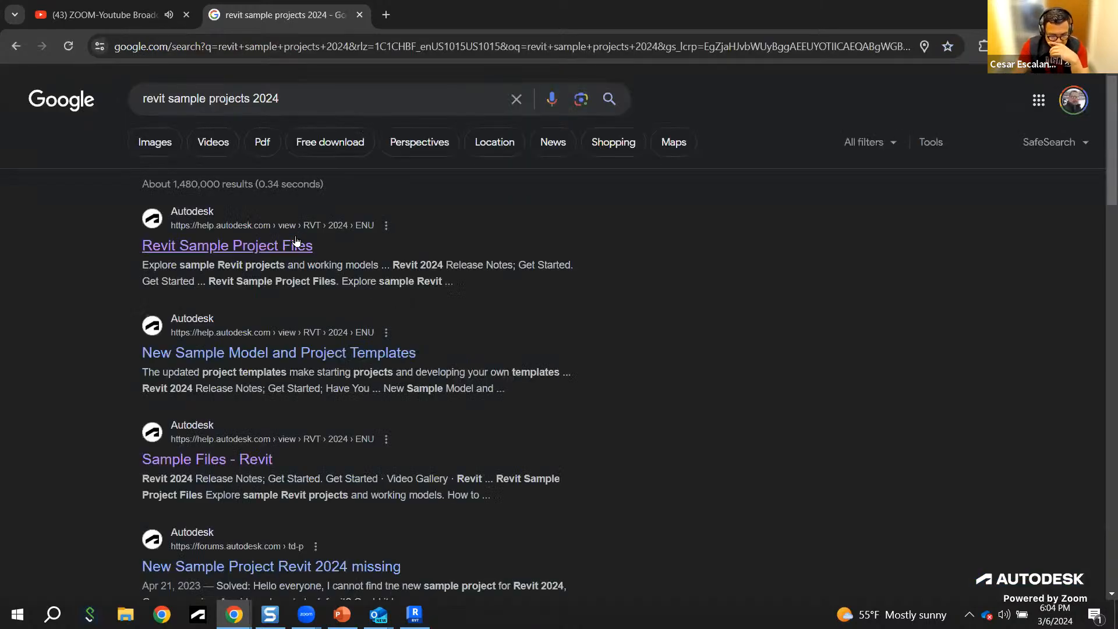
# Step: Open the Autodesk help page Revit Sample Project Files from the search results and copy its web address
pyautogui.click(294, 244)
pyautogui.click(619, 54)
pyautogui.rightClick(609, 46)
pyautogui.click(659, 177)
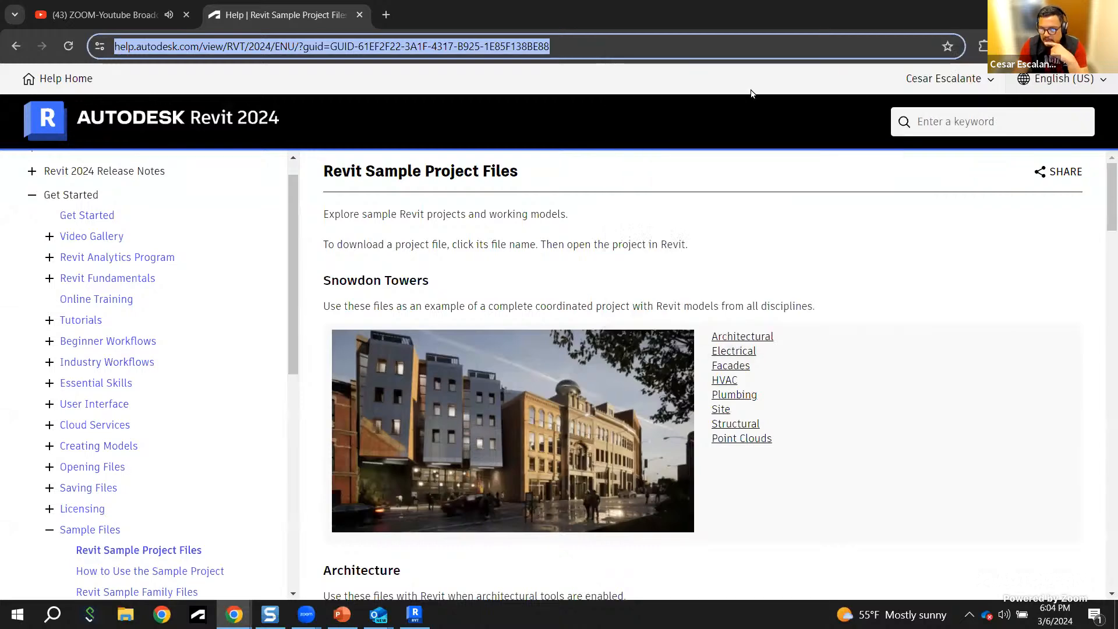
pyautogui.click(752, 94)
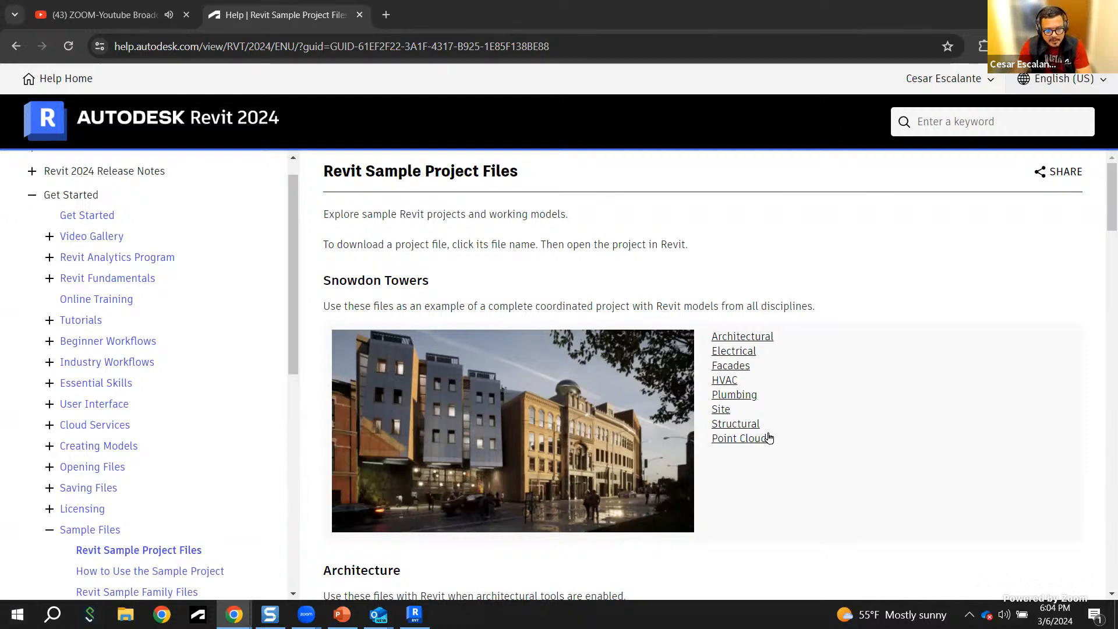
# Step: Look over the Snowdon Towers and Architecture samples and download rac_basic_sample_project.rvt
pyautogui.scroll(-7, 903, 379)
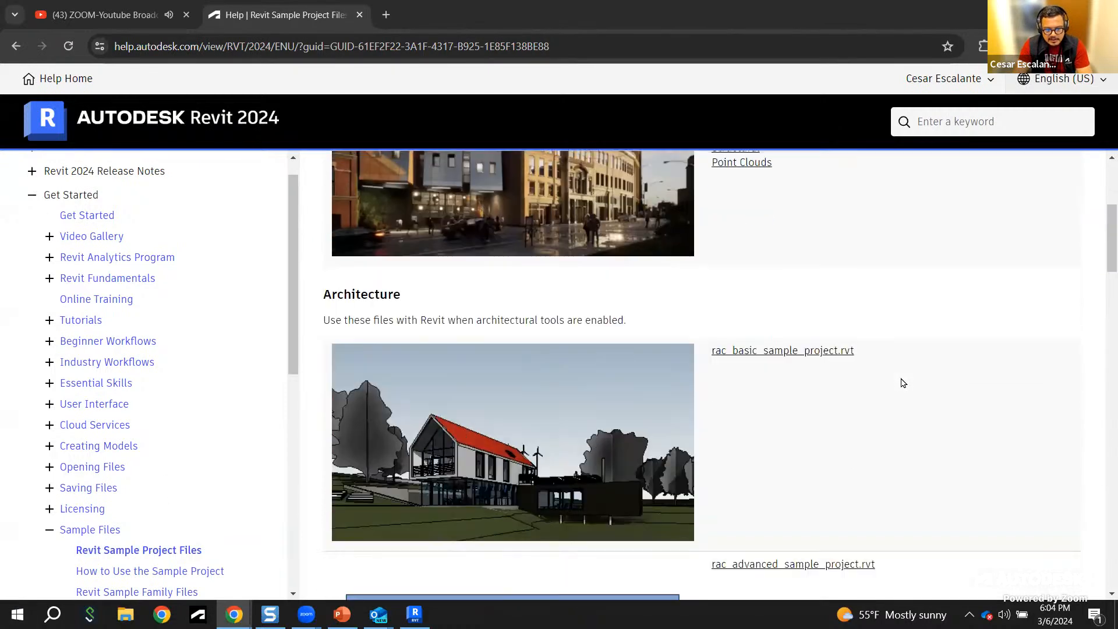
pyautogui.scroll(7, 891, 361)
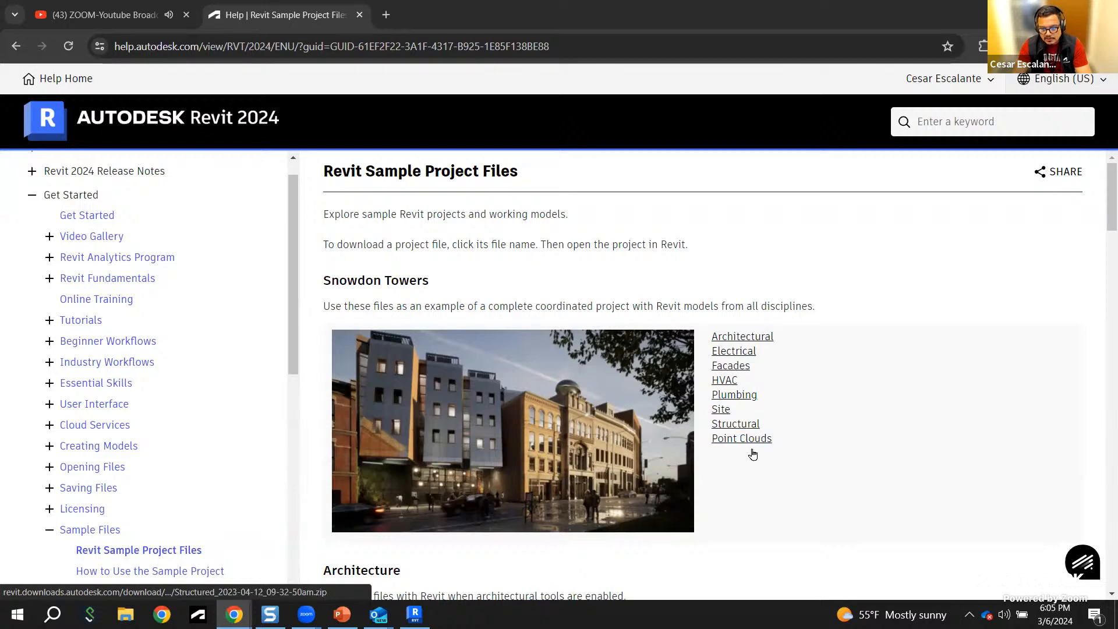
pyautogui.scroll(-3, 767, 474)
pyautogui.scroll(3, 766, 471)
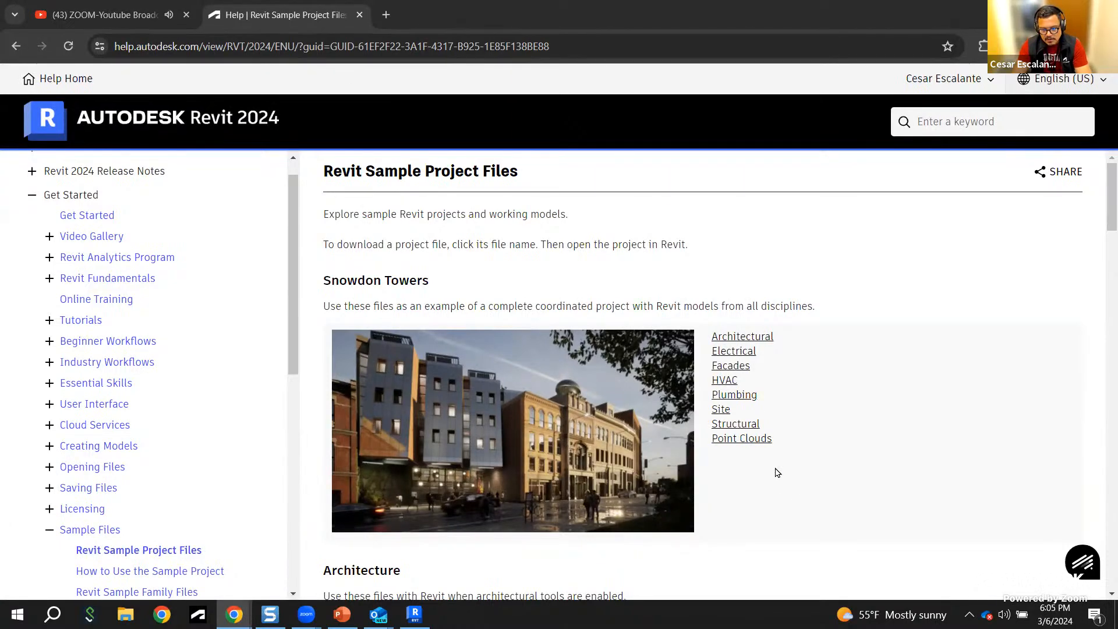
pyautogui.scroll(-5, 778, 473)
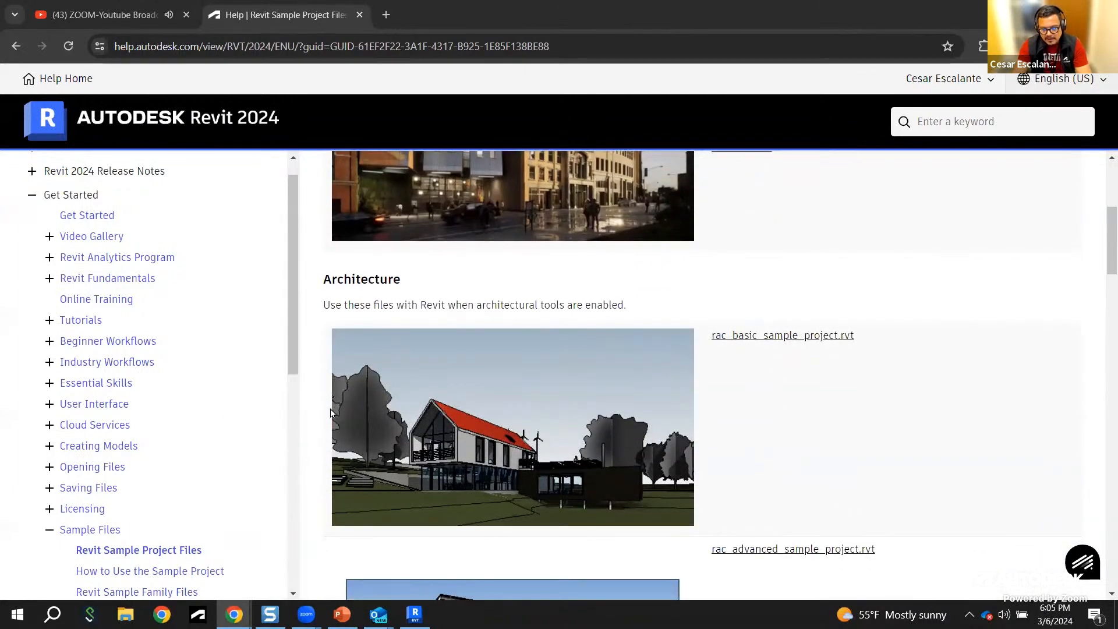
pyautogui.scroll(-3, 635, 408)
pyautogui.scroll(3, 641, 409)
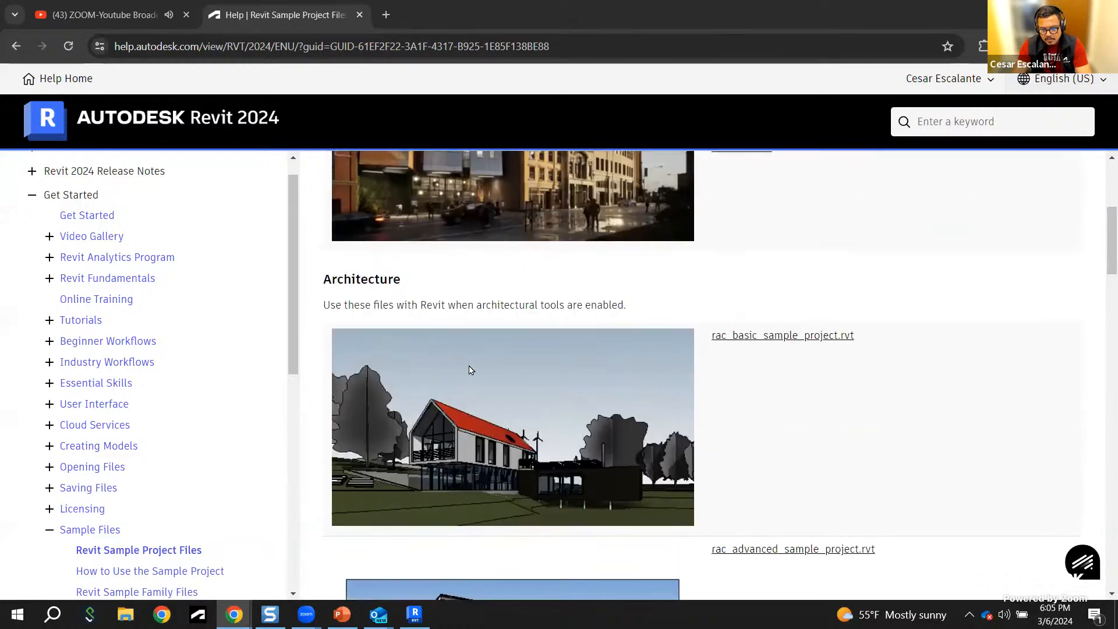
pyautogui.click(790, 344)
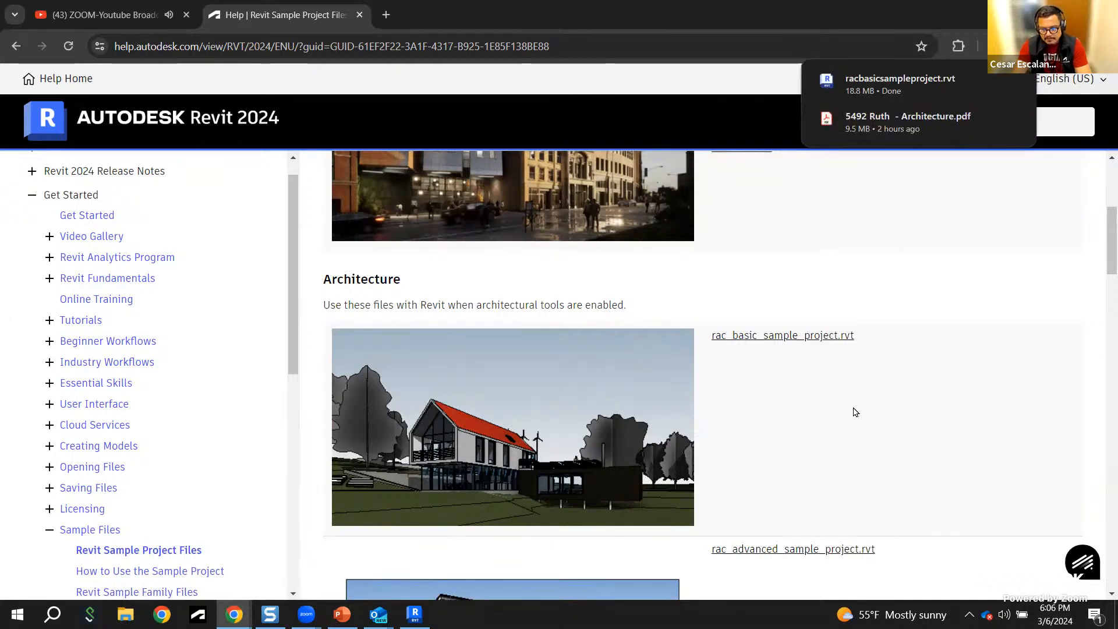
# Step: Look through the other architecture, structure and systems sample project files offered on the help page
pyautogui.scroll(-4, 852, 429)
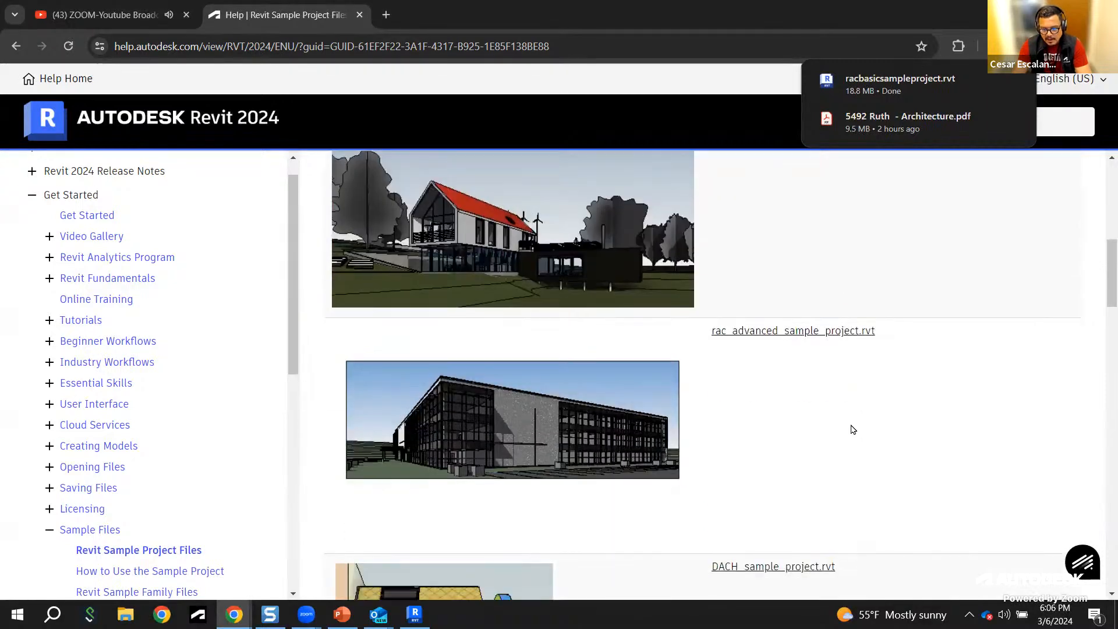
pyautogui.scroll(3, 548, 269)
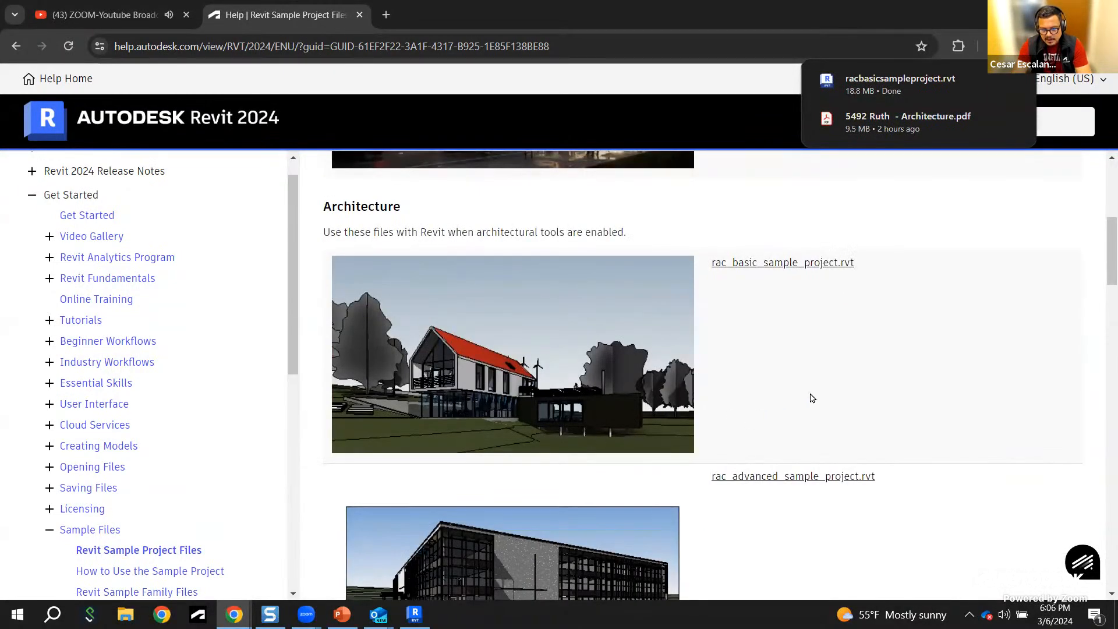
pyautogui.scroll(-7, 837, 394)
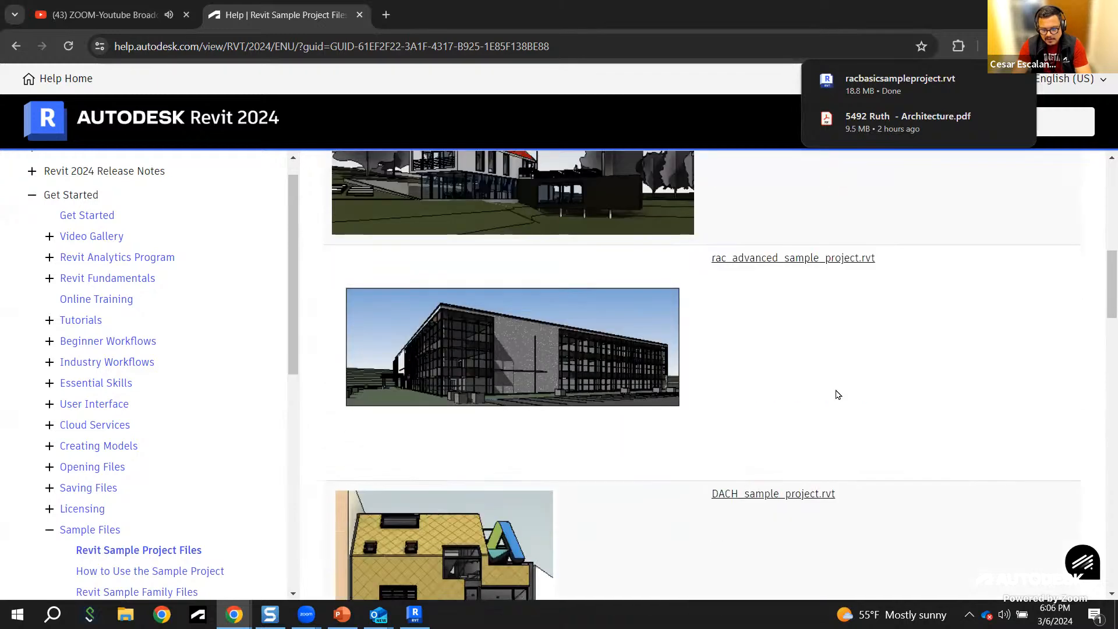
pyautogui.scroll(4, 838, 394)
pyautogui.scroll(-9, 837, 395)
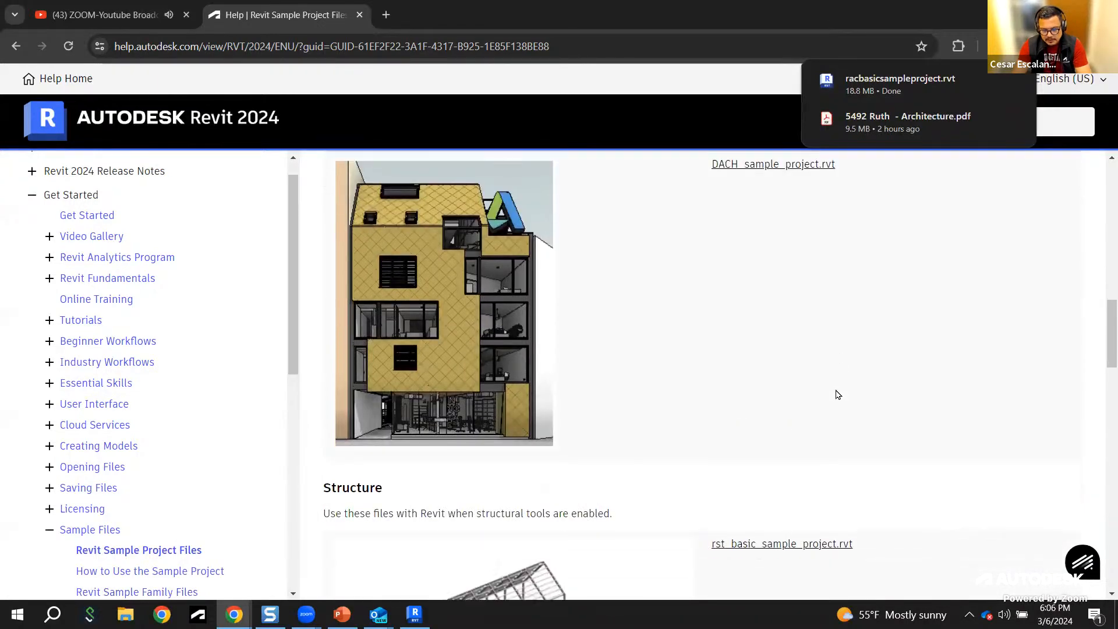
pyautogui.scroll(4, 837, 395)
pyautogui.scroll(4, 837, 395)
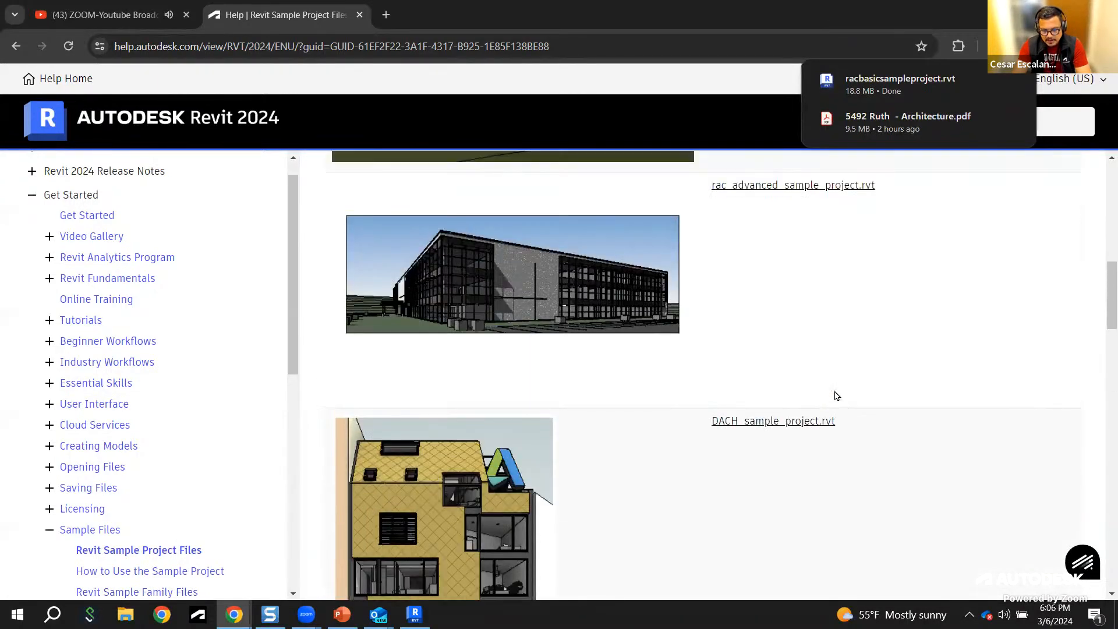
pyautogui.scroll(-2, 837, 394)
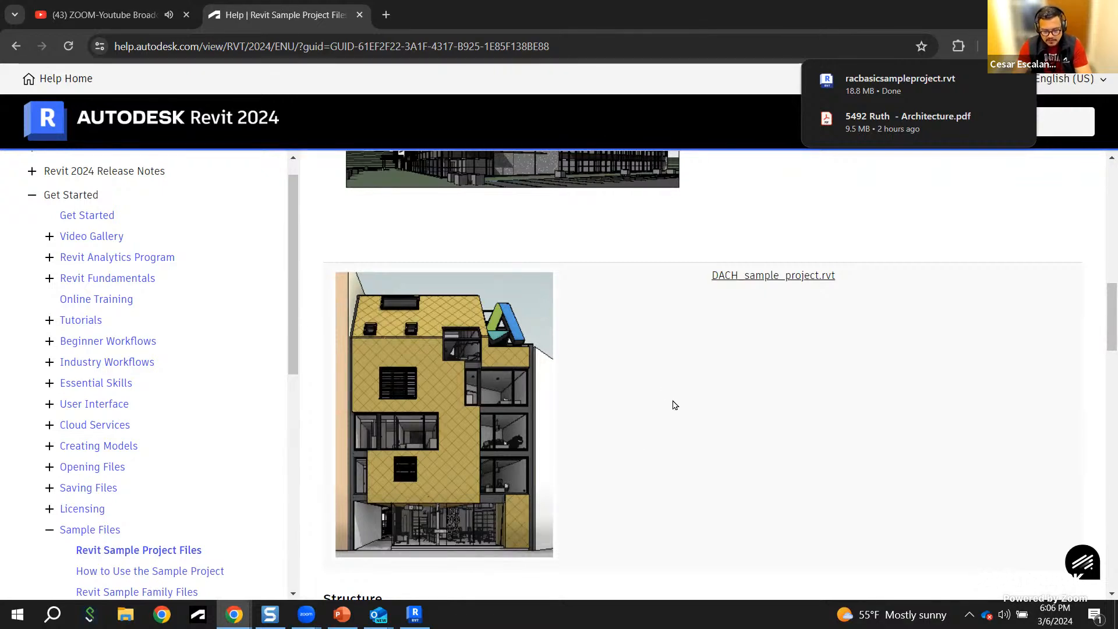
pyautogui.scroll(-3, 674, 405)
pyautogui.scroll(3, 676, 404)
pyautogui.scroll(-2, 678, 403)
pyautogui.scroll(-15, 678, 403)
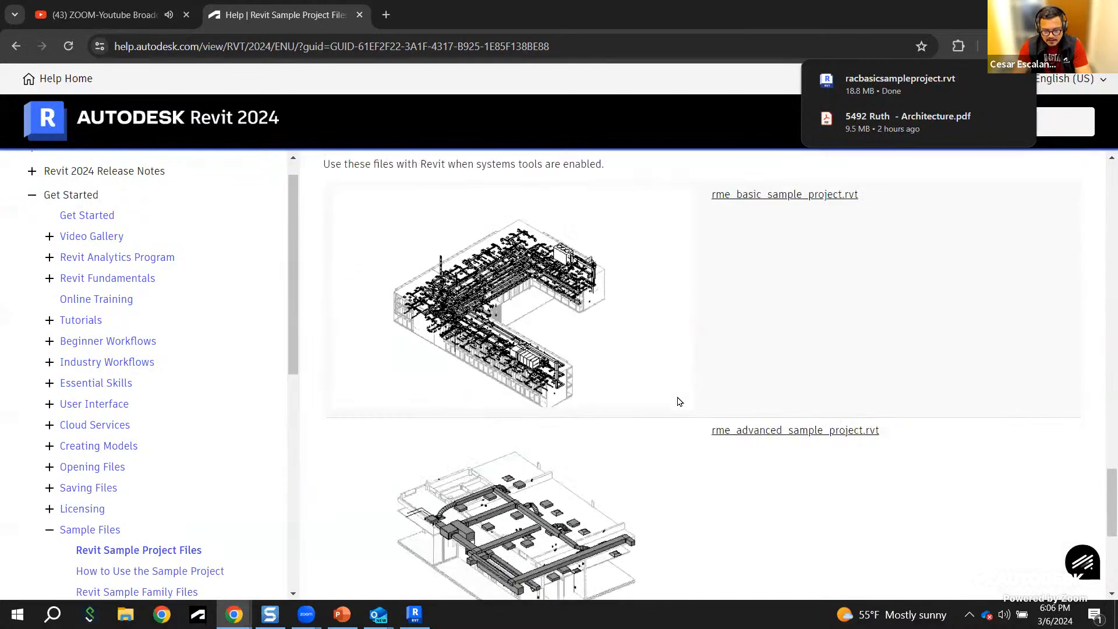
pyautogui.scroll(-5, 677, 402)
pyautogui.scroll(10, 681, 394)
pyautogui.scroll(15, 681, 397)
pyautogui.scroll(-5, 672, 396)
pyautogui.scroll(1, 672, 394)
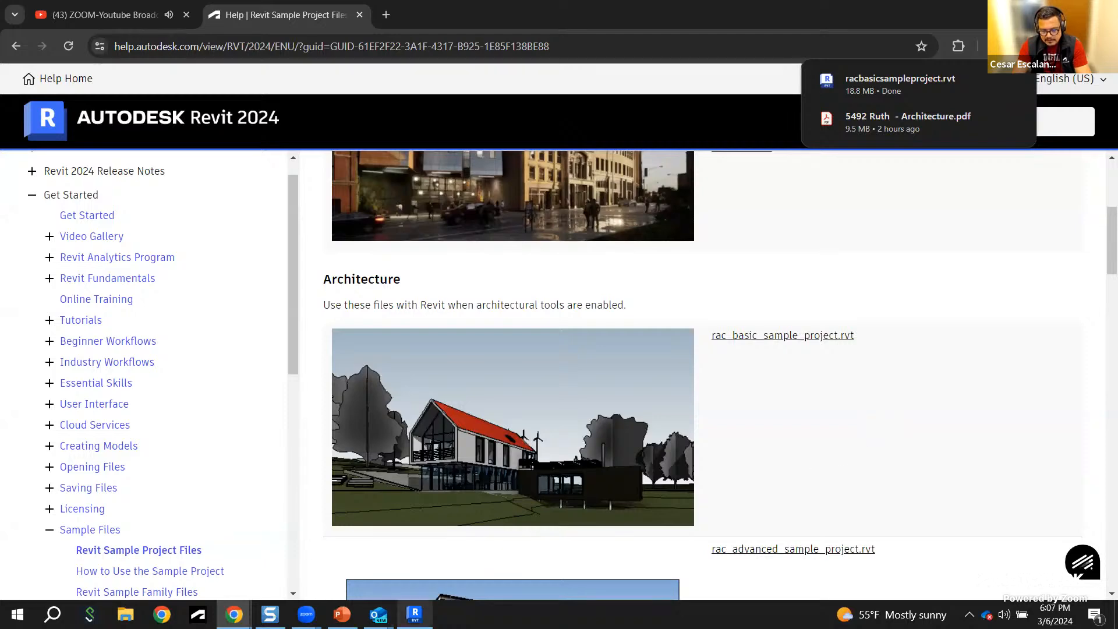
# Step: Switch to Revit, start opening a model, and select racbasicsampleproject.rvt in This PC's Downloads folder
pyautogui.click(415, 614)
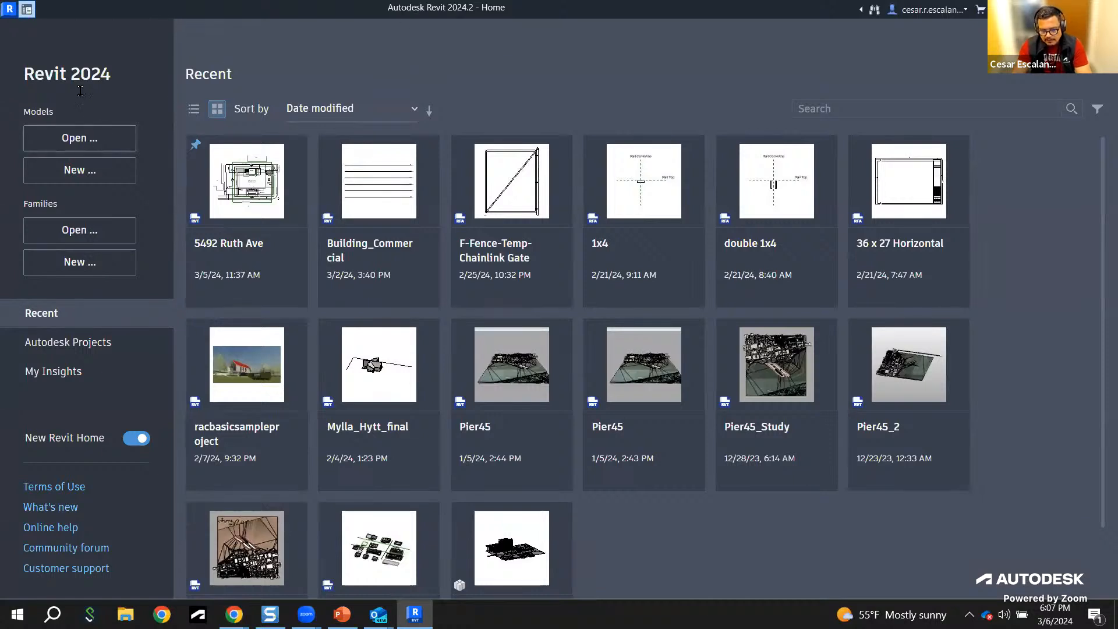
pyautogui.click(83, 145)
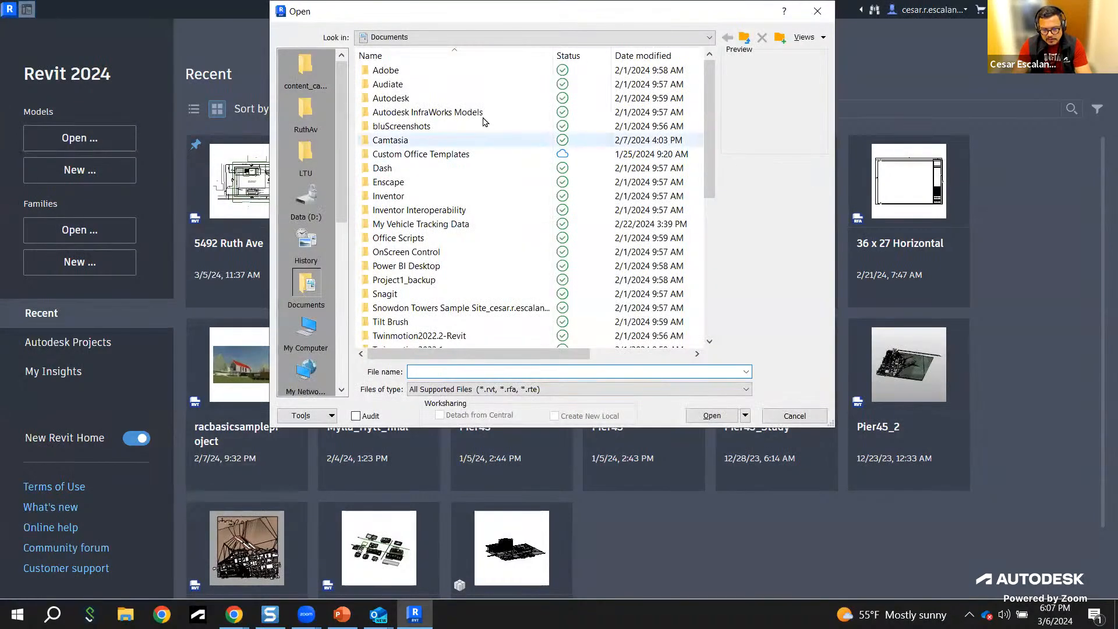
pyautogui.click(569, 38)
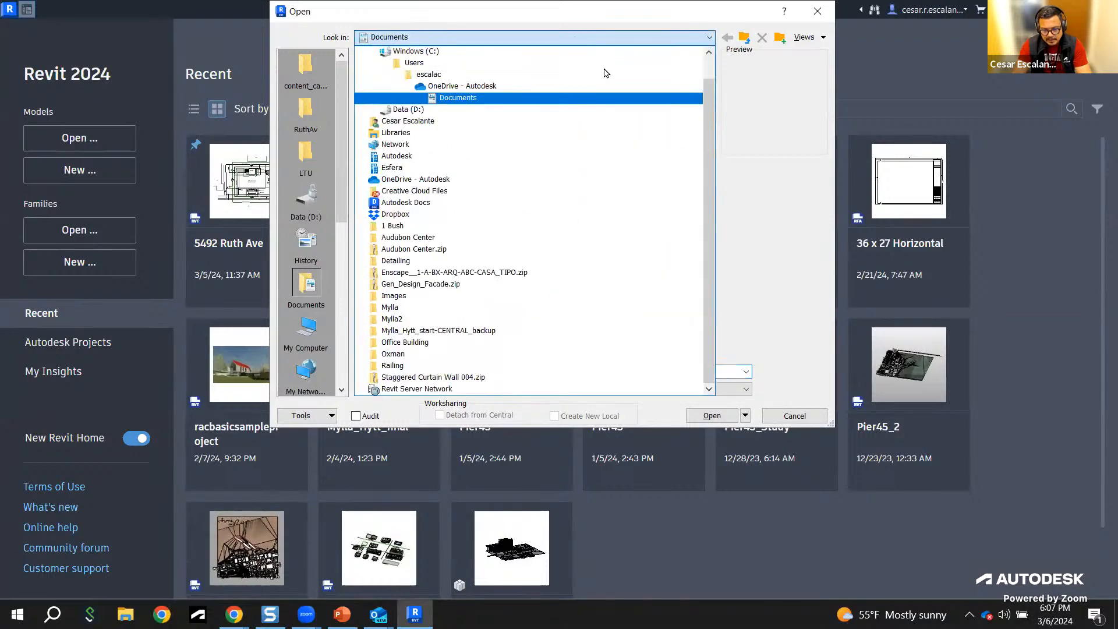
pyautogui.moveTo(709, 127); pyautogui.dragTo(714, 71)
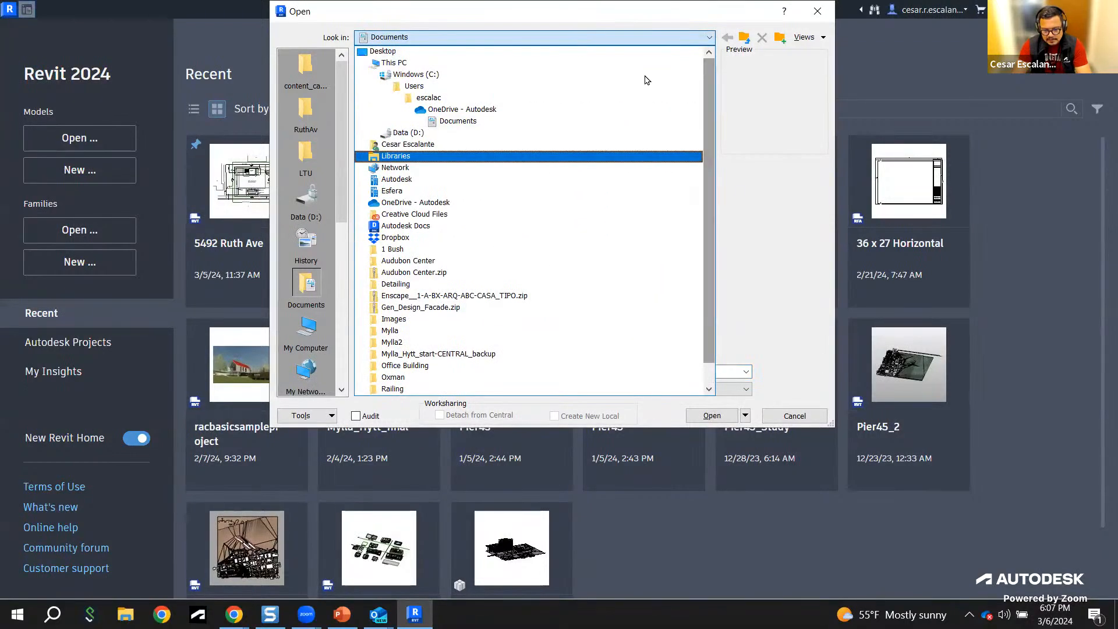
pyautogui.click(400, 64)
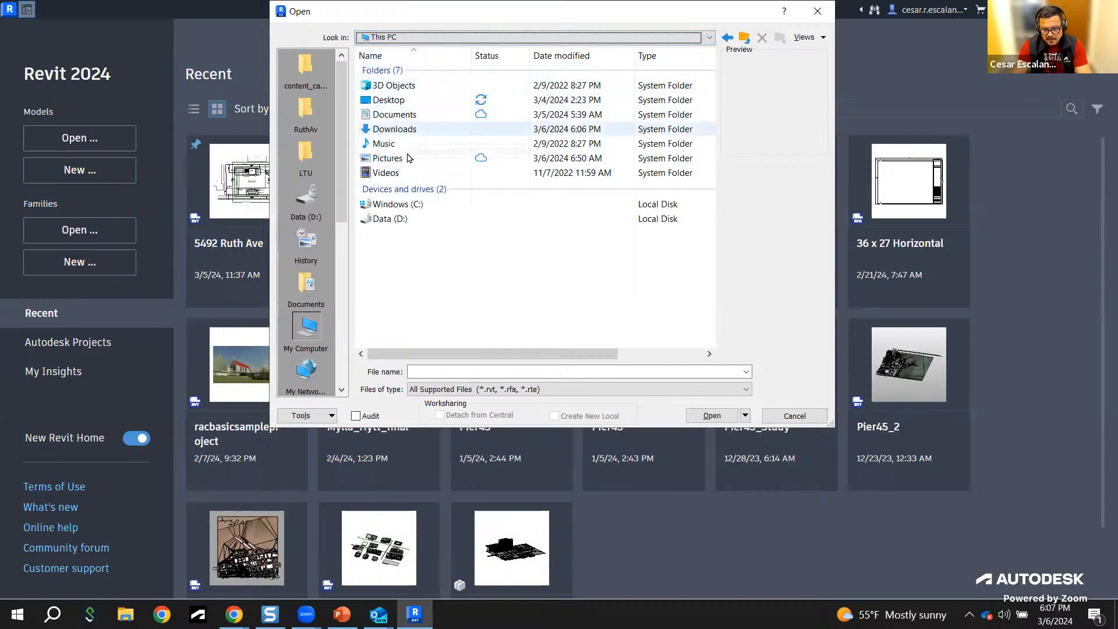
pyautogui.doubleClick(407, 130)
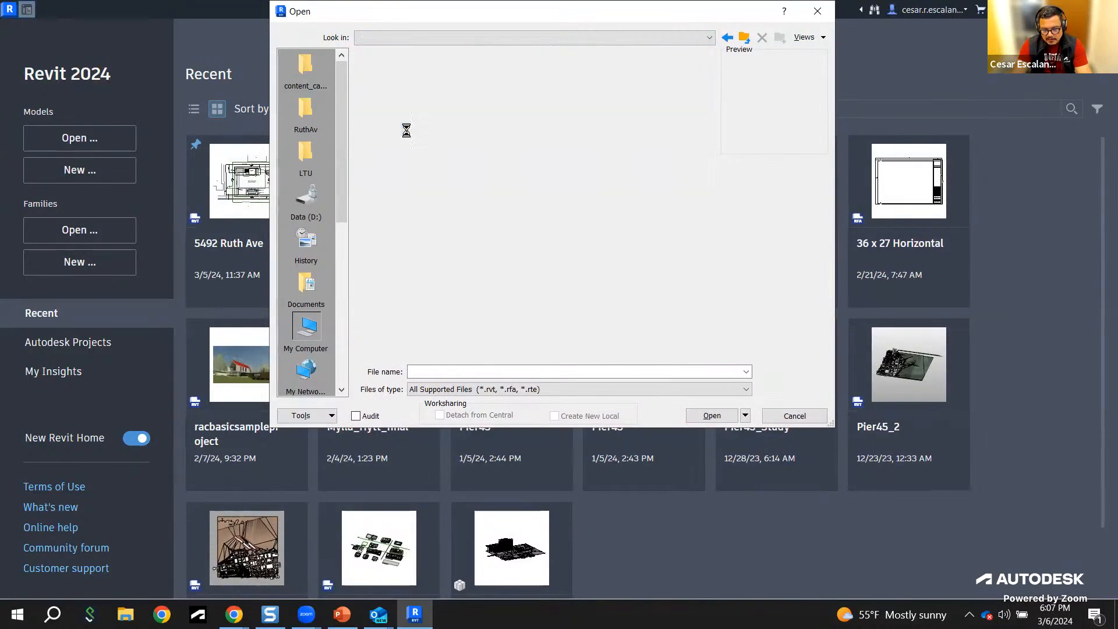
pyautogui.click(421, 87)
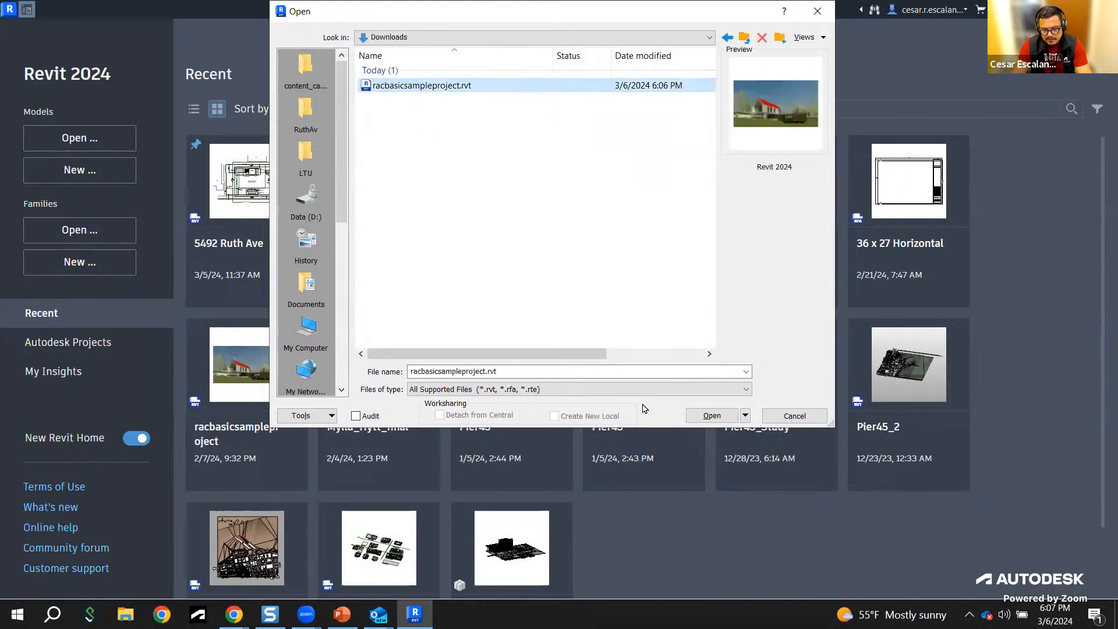
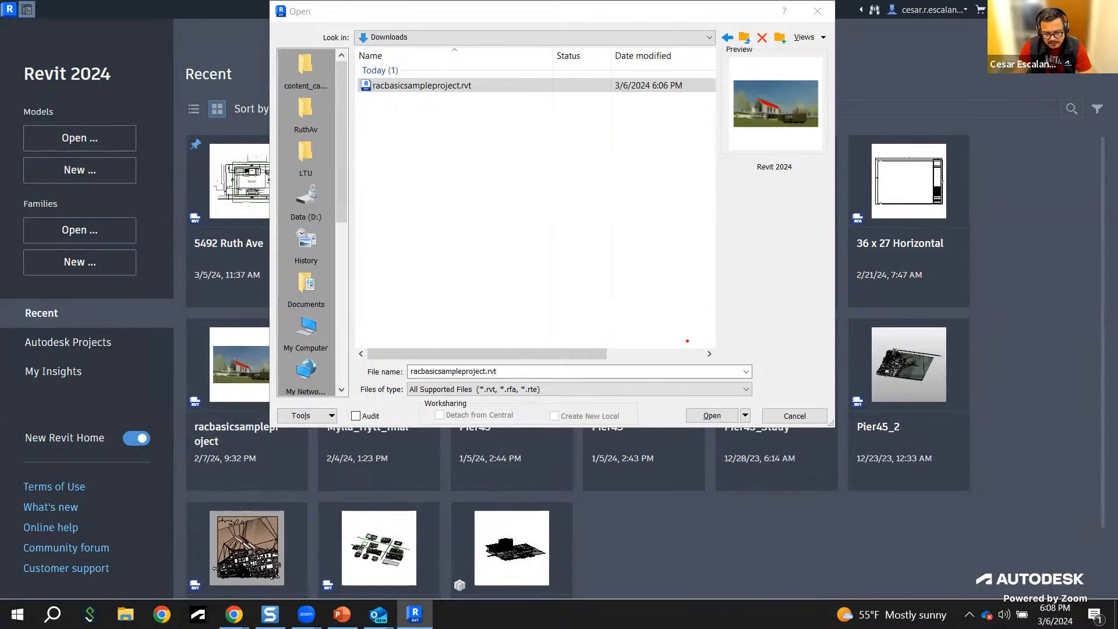
pyautogui.moveTo(391, 400)
pyautogui.mouseDown()
pyautogui.moveTo(335, 405)
pyautogui.moveTo(387, 446)
pyautogui.moveTo(378, 396)
pyautogui.moveTo(412, 289)
pyautogui.mouseUp()
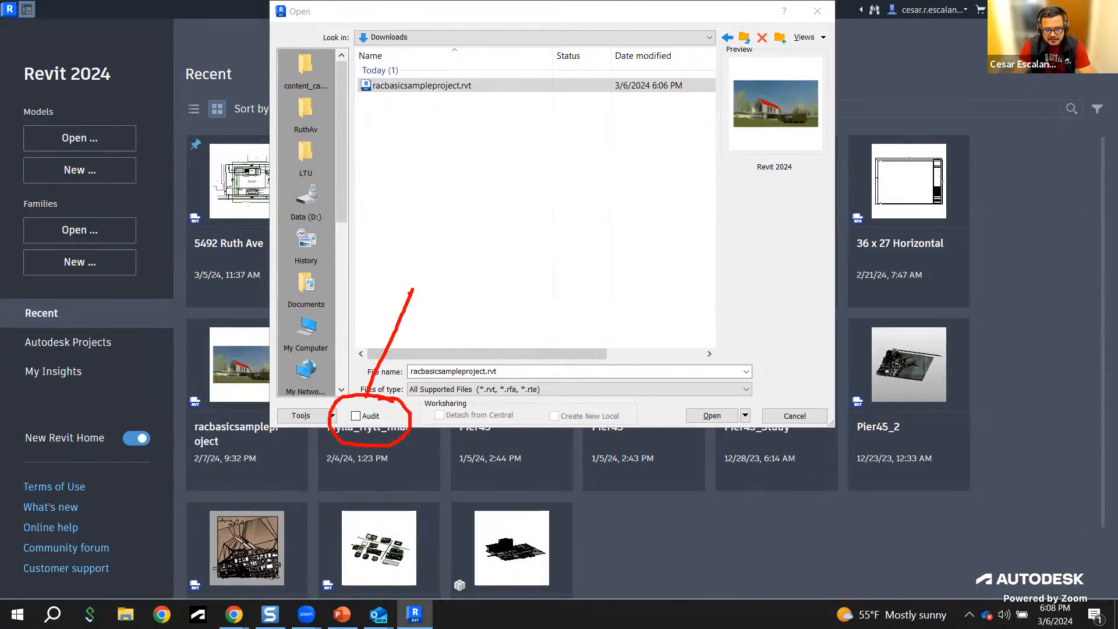
pyautogui.moveTo(390, 386); pyautogui.dragTo(371, 395)
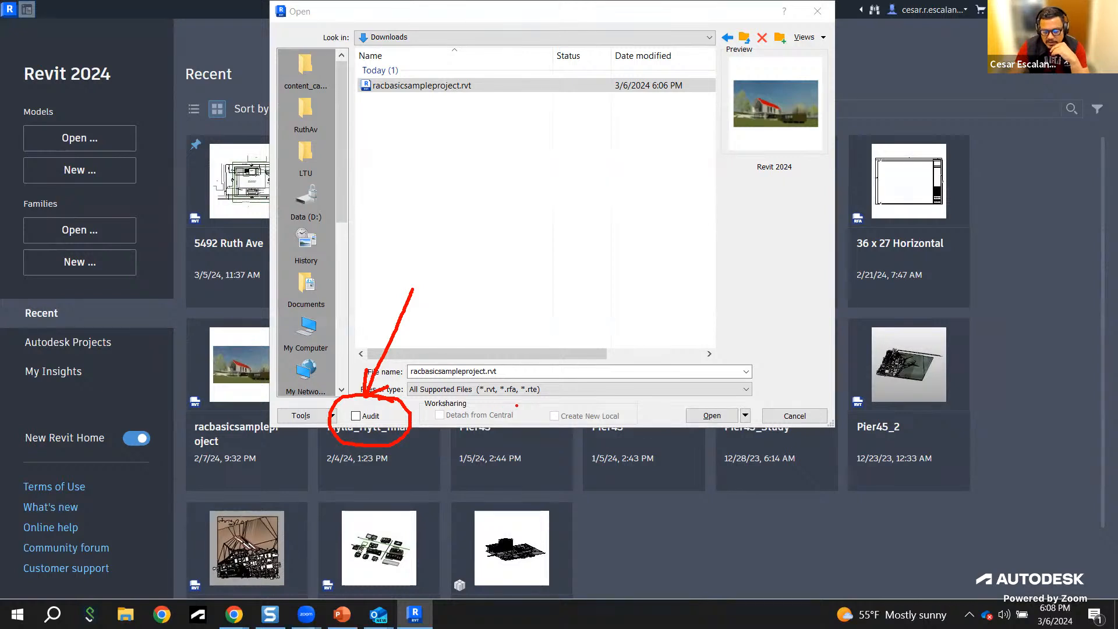
pyautogui.moveTo(517, 403)
pyautogui.mouseDown()
pyautogui.moveTo(428, 400)
pyautogui.moveTo(437, 432)
pyautogui.moveTo(533, 412)
pyautogui.mouseUp()
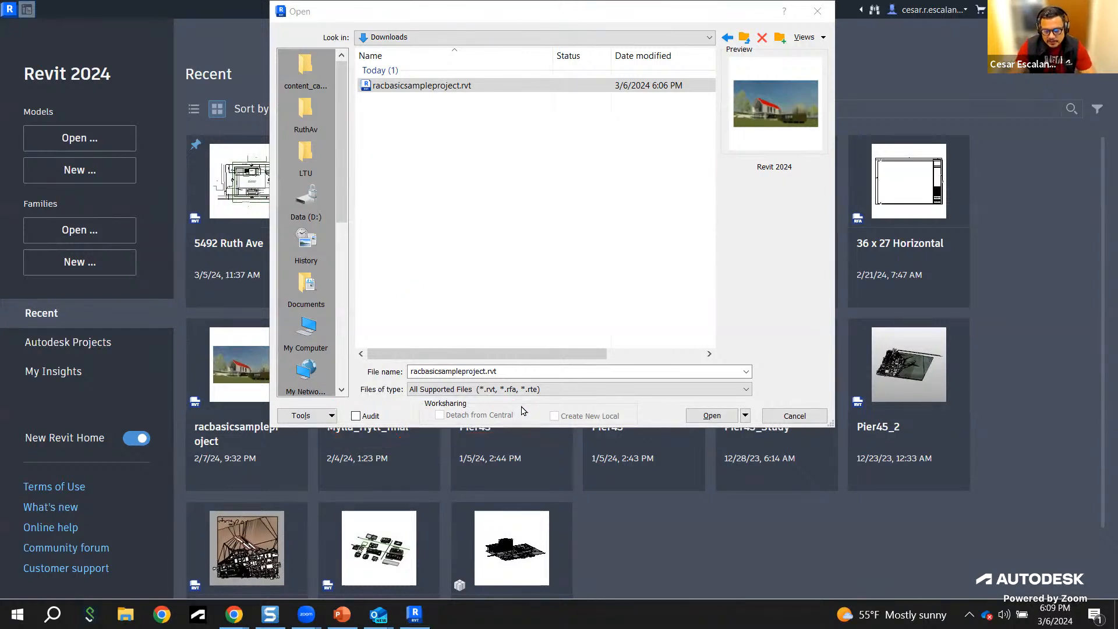
pyautogui.moveTo(508, 402)
pyautogui.mouseDown()
pyautogui.moveTo(422, 404)
pyautogui.moveTo(539, 425)
pyautogui.moveTo(516, 397)
pyautogui.mouseUp()
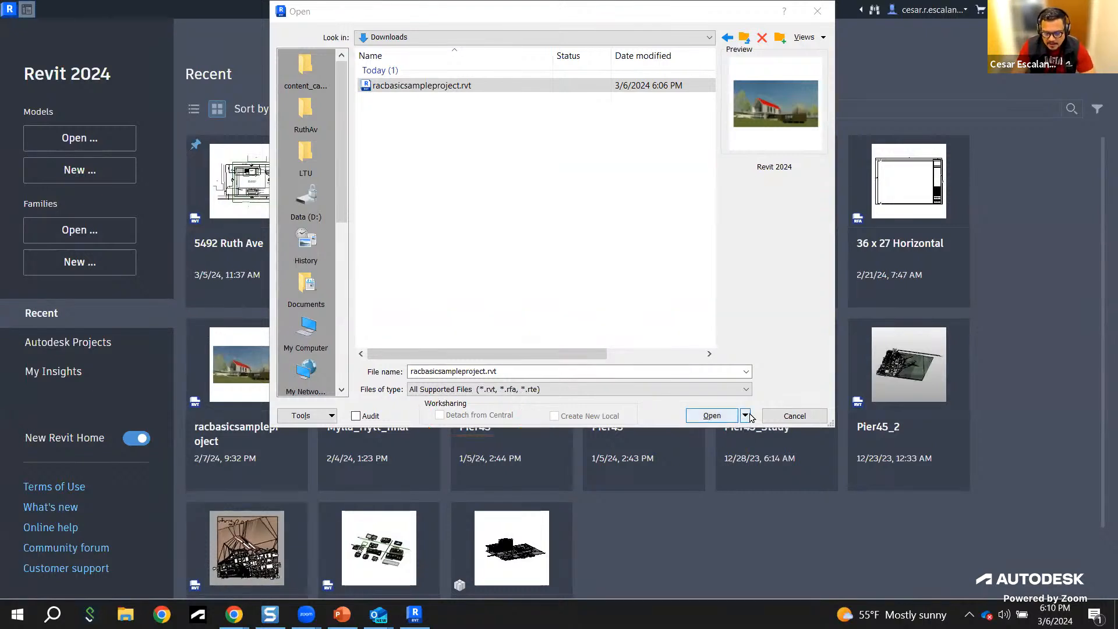
# Step: Open the selected racbasicsampleproject.rvt without Audit and look over its A001 - Title Sheet
pyautogui.click(716, 416)
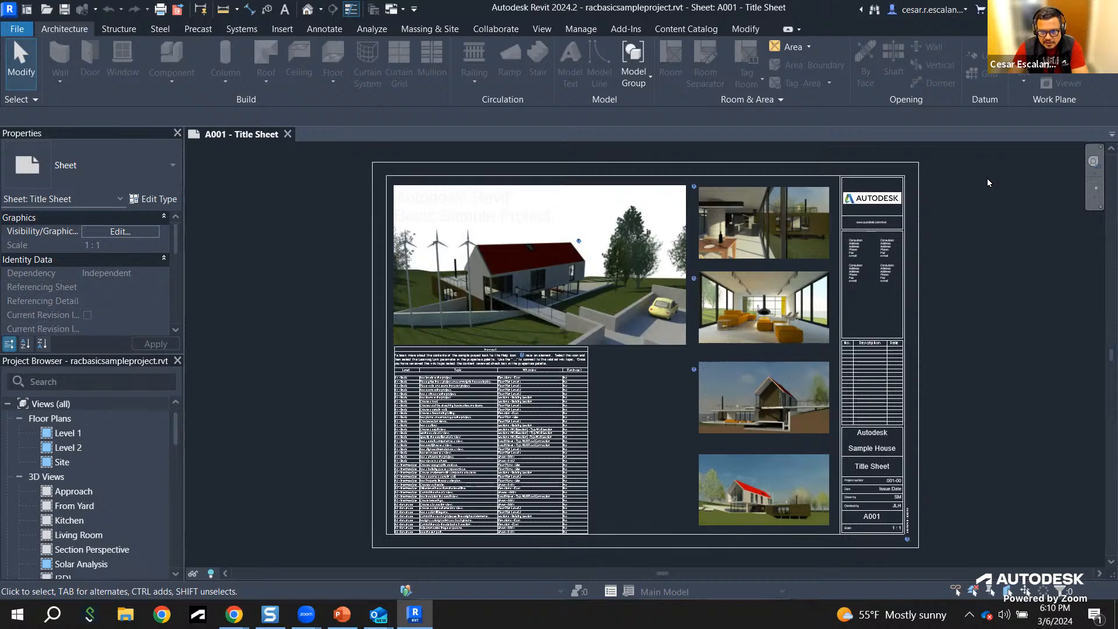
pyautogui.moveTo(980, 187); pyautogui.dragTo(957, 195, button='middle')
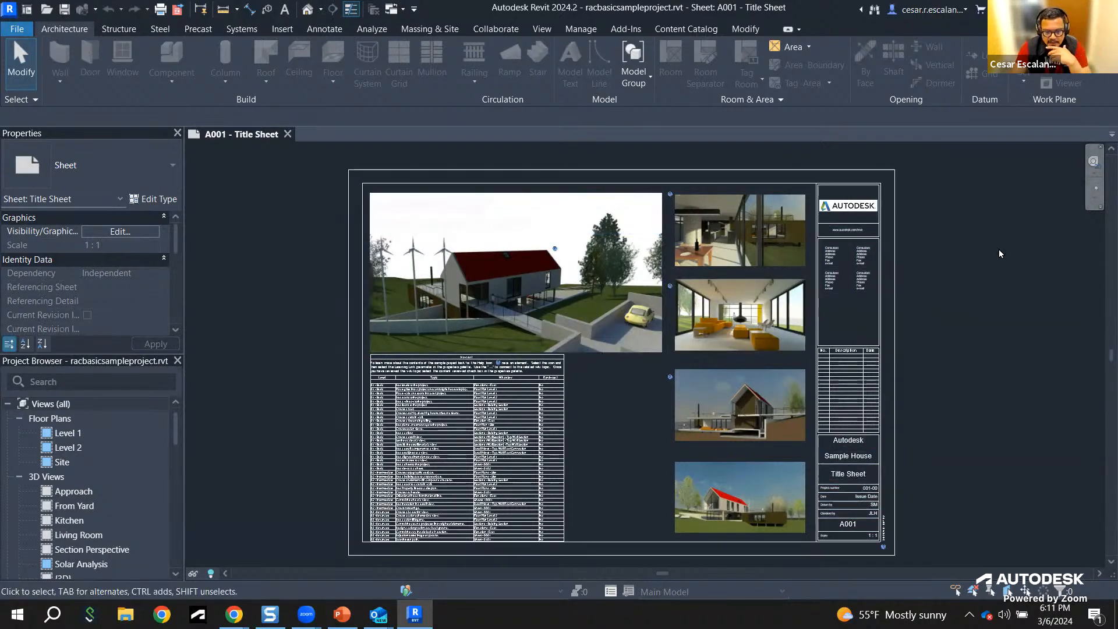
pyautogui.scroll(2, 955, 291)
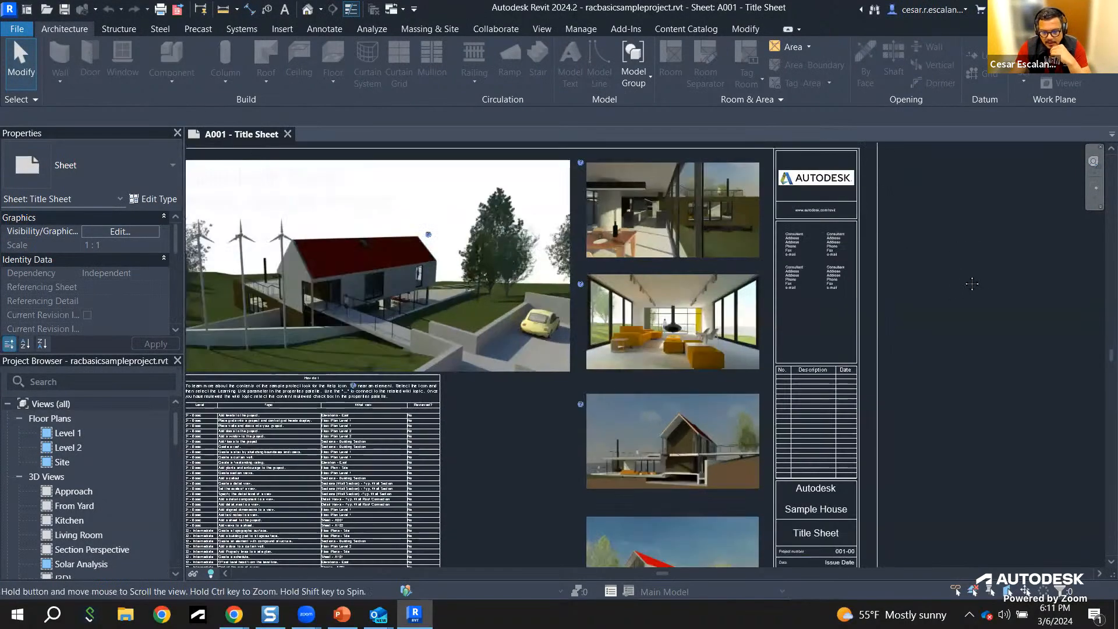
pyautogui.scroll(-2, 965, 280)
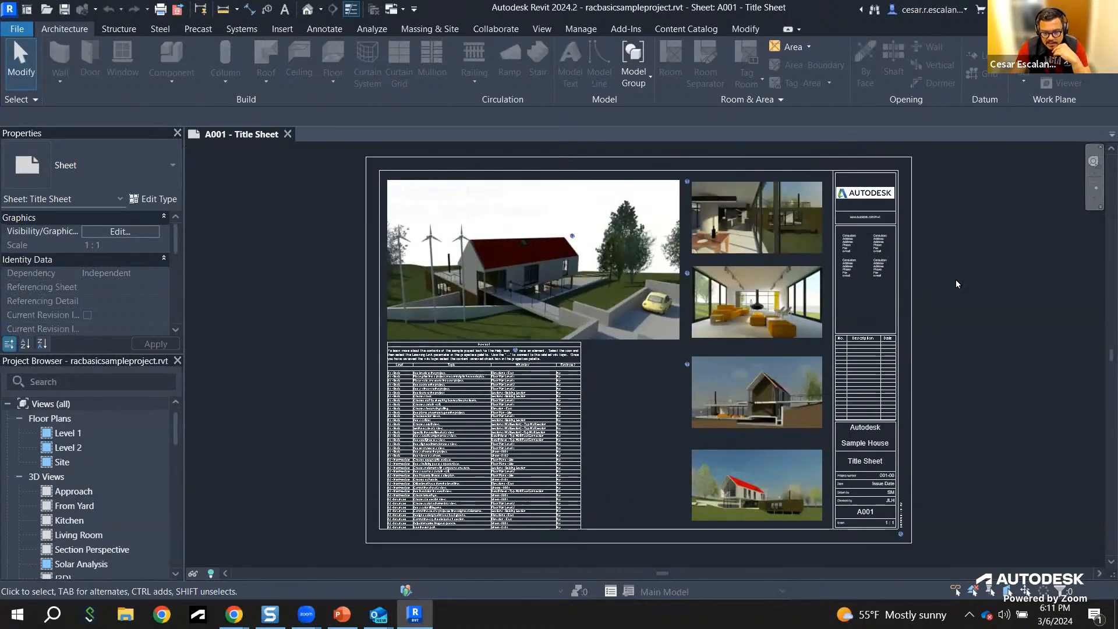
pyautogui.moveTo(957, 283); pyautogui.dragTo(931, 294, button='middle')
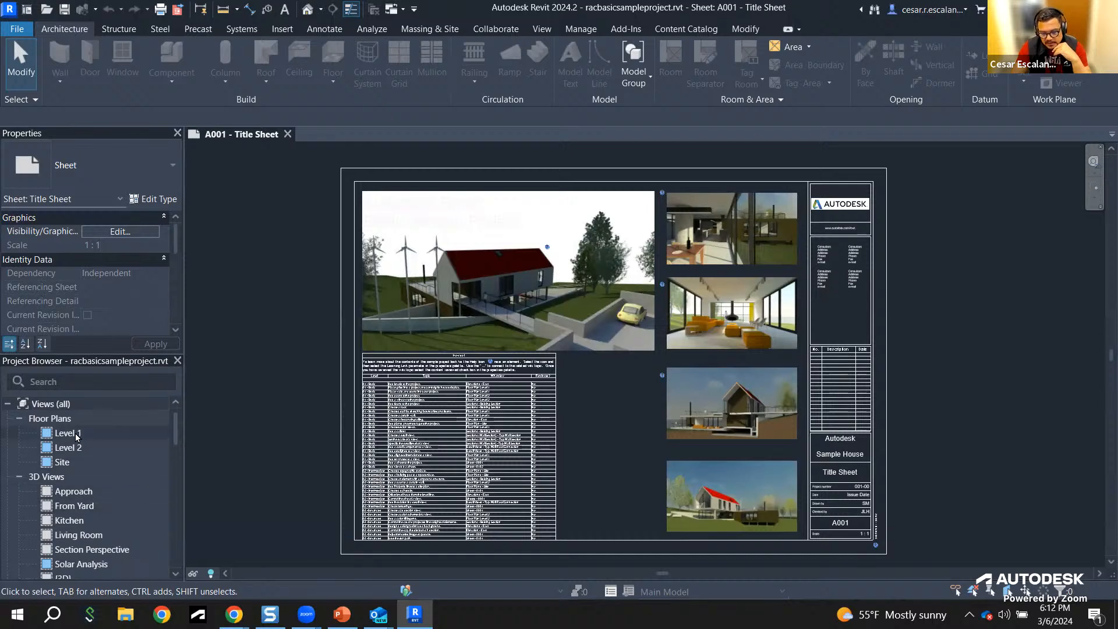
# Step: Open the Level 1 and Site floor plans and examine the house, contours and tree tags on the site
pyautogui.doubleClick(68, 433)
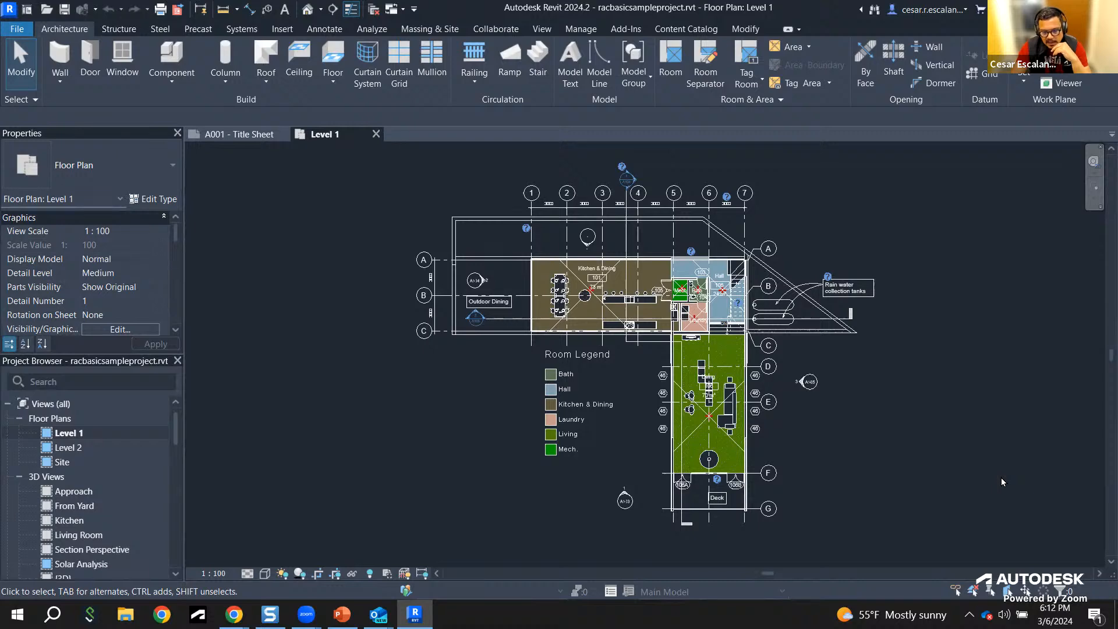
pyautogui.click(65, 462)
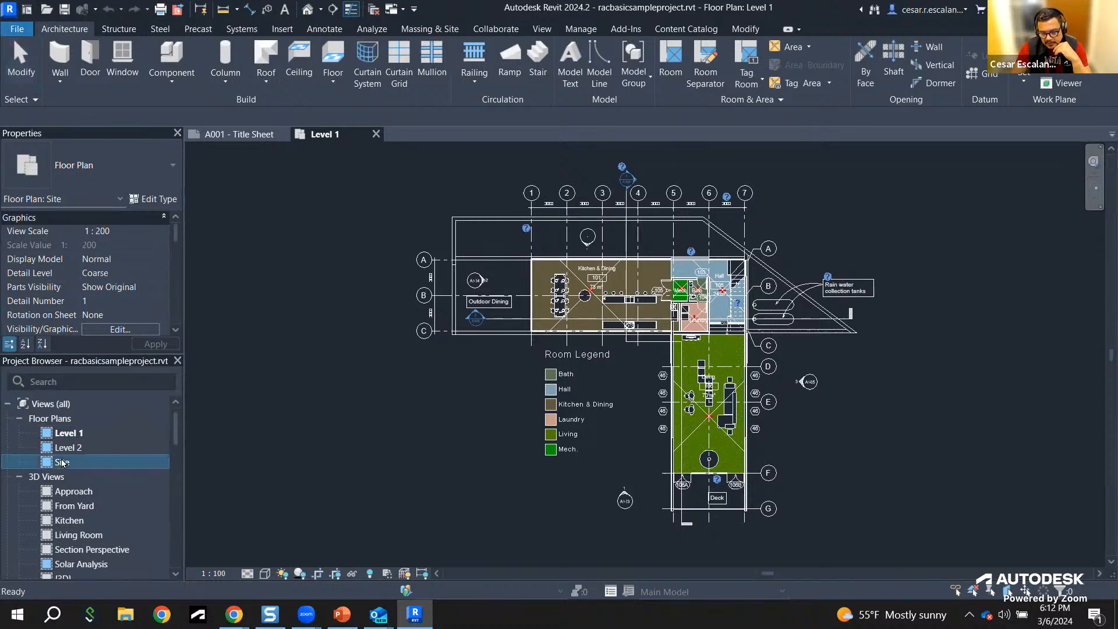
pyautogui.doubleClick(70, 461)
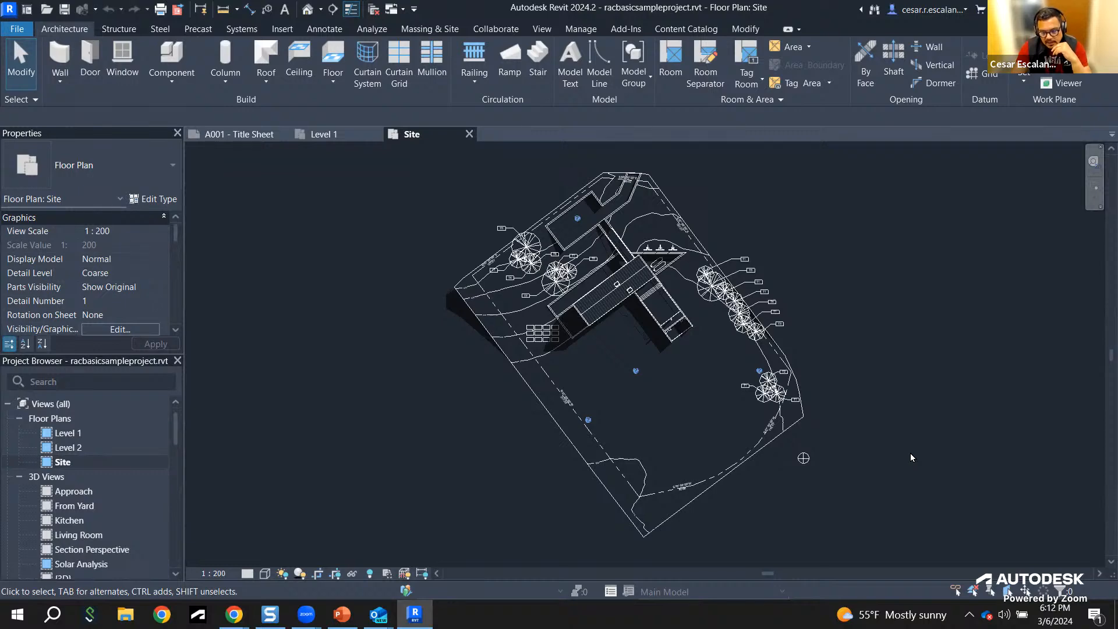
pyautogui.scroll(2, 822, 364)
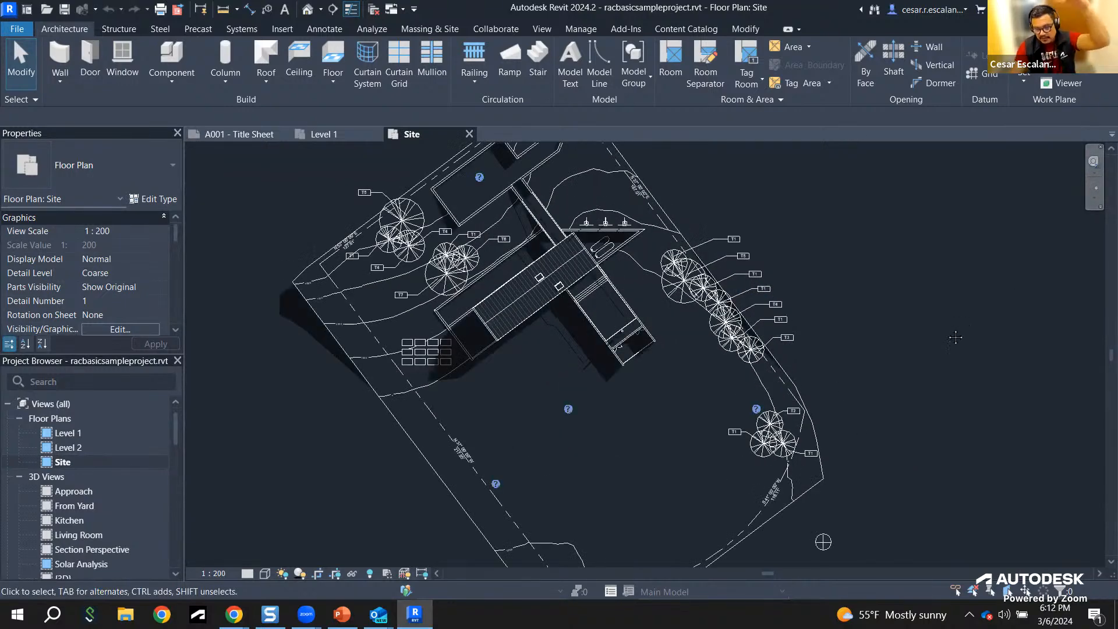
pyautogui.moveTo(955, 338); pyautogui.dragTo(995, 369, button='middle')
pyautogui.scroll(5, 676, 319)
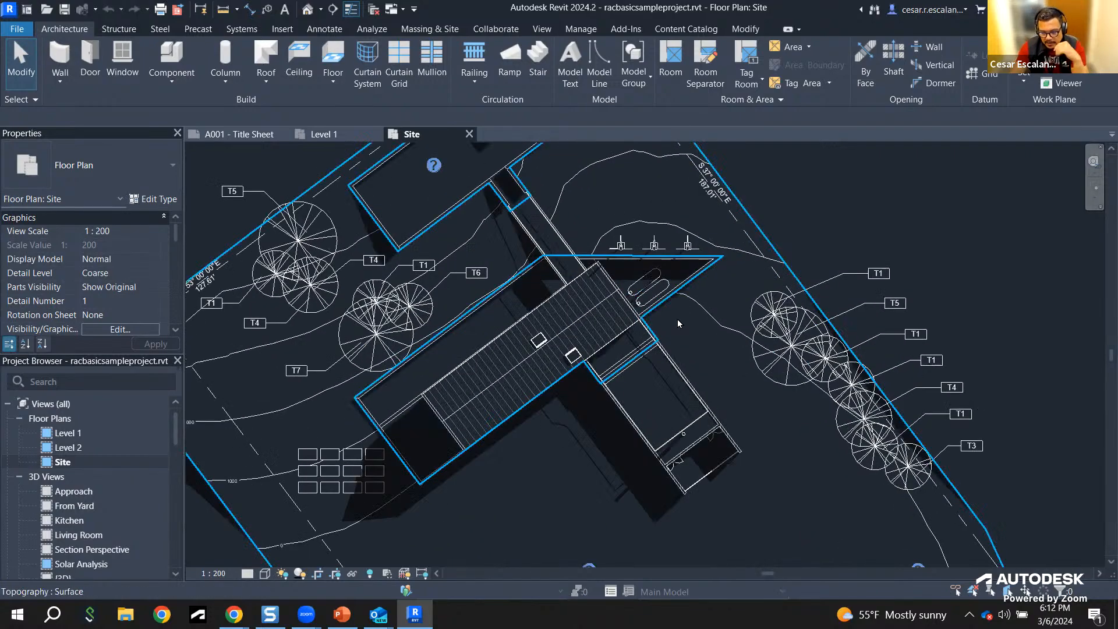
pyautogui.scroll(-6, 680, 323)
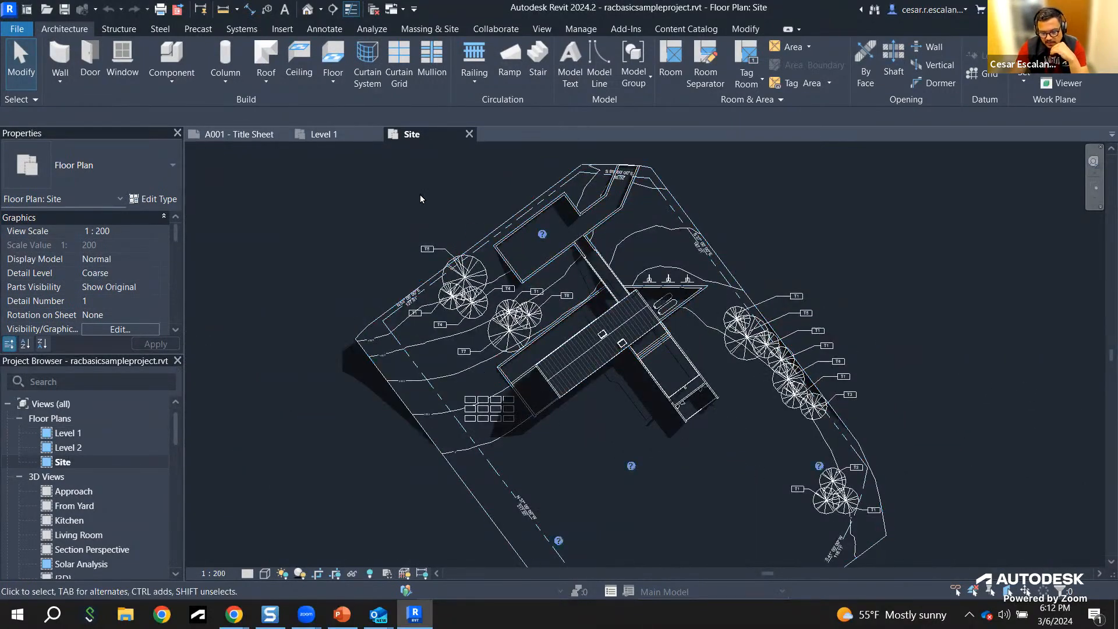
pyautogui.moveTo(948, 405); pyautogui.dragTo(962, 364, button='middle')
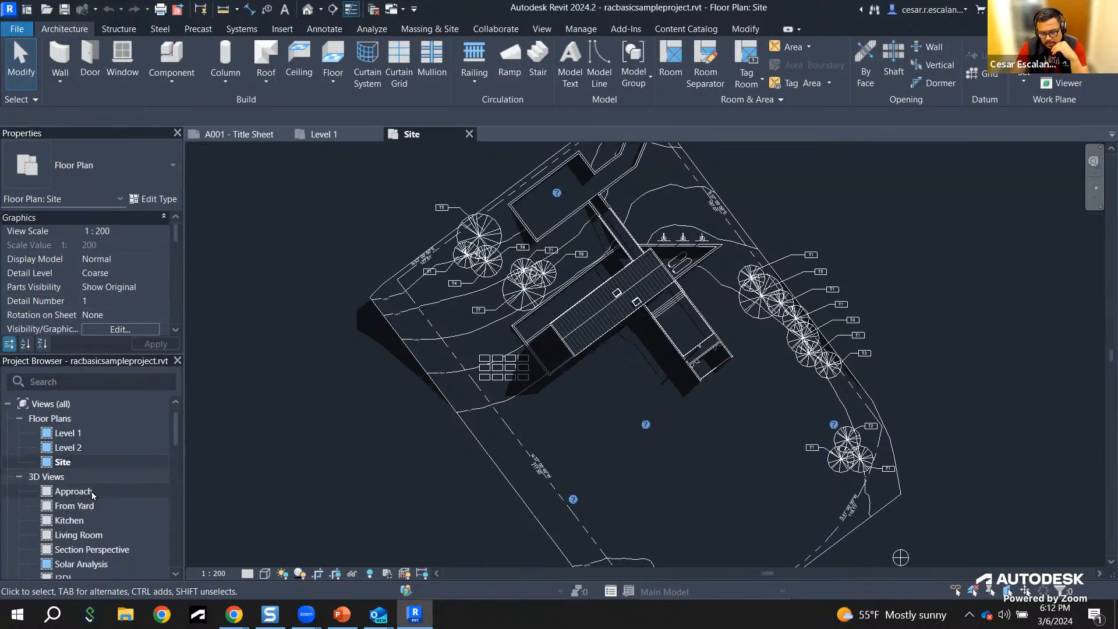
# Step: Look over the From Yard 3D view and open the West building elevation
pyautogui.doubleClick(93, 508)
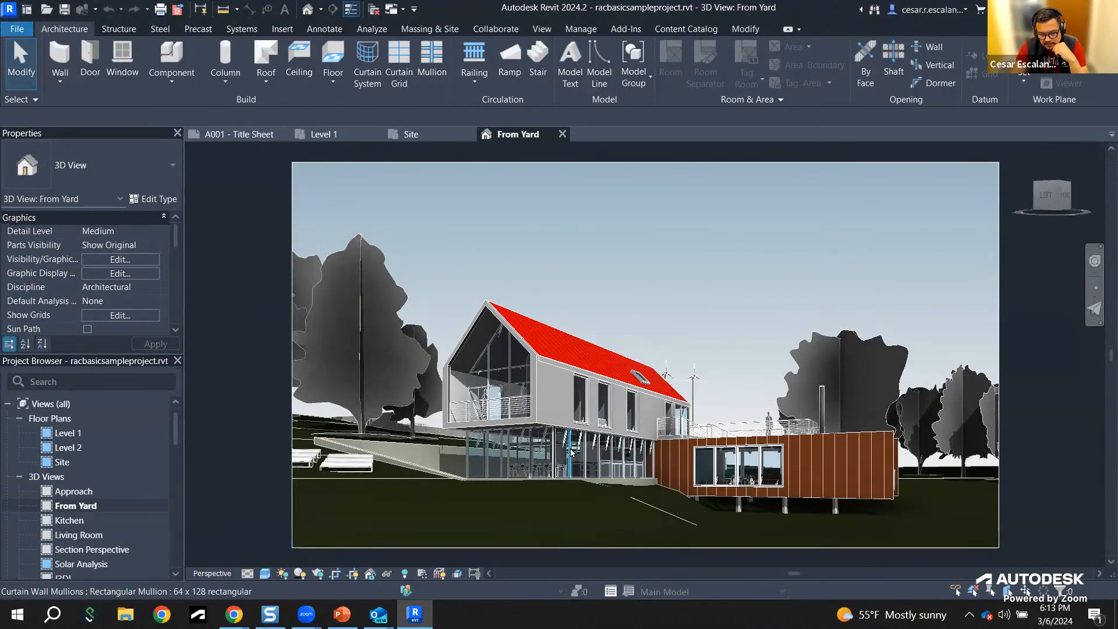
pyautogui.scroll(-2, 571, 453)
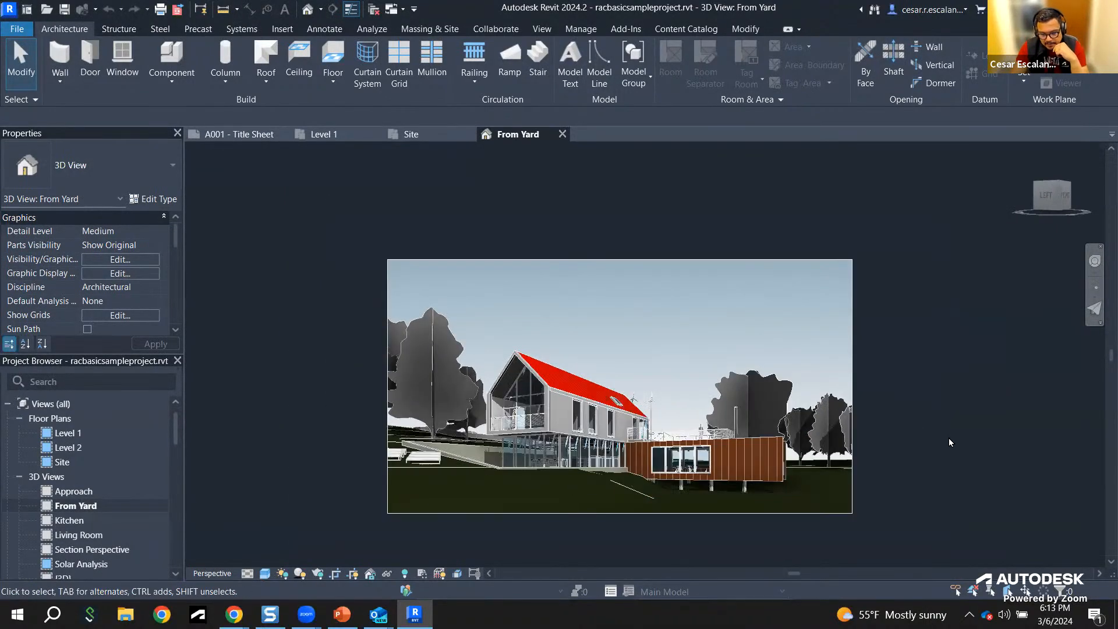
pyautogui.scroll(-4, 57, 510)
pyautogui.scroll(-2, 57, 511)
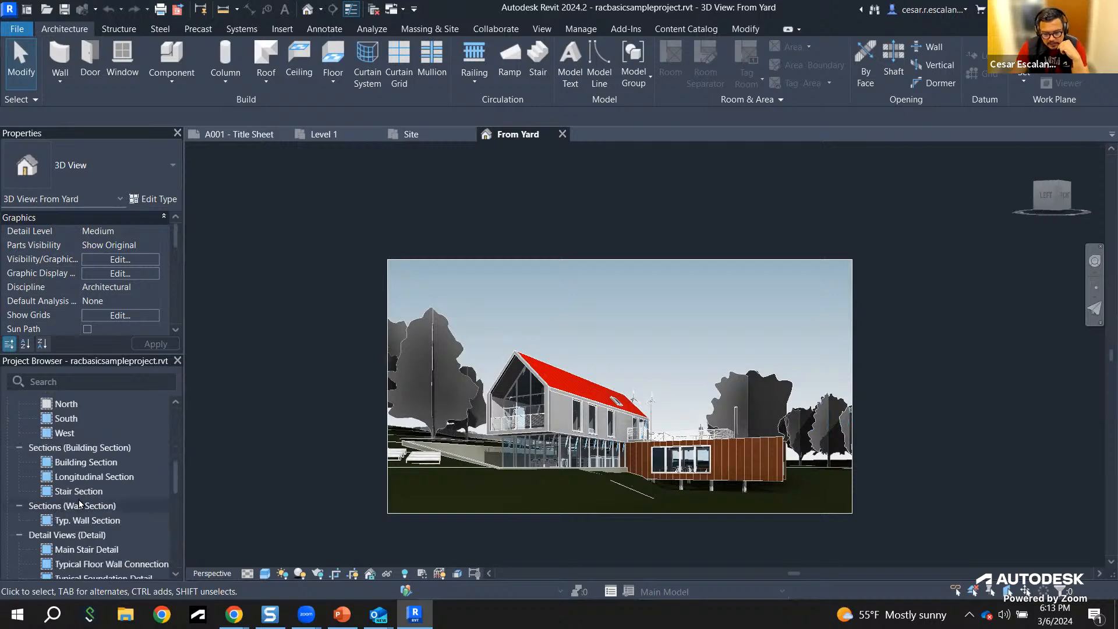
pyautogui.doubleClick(66, 433)
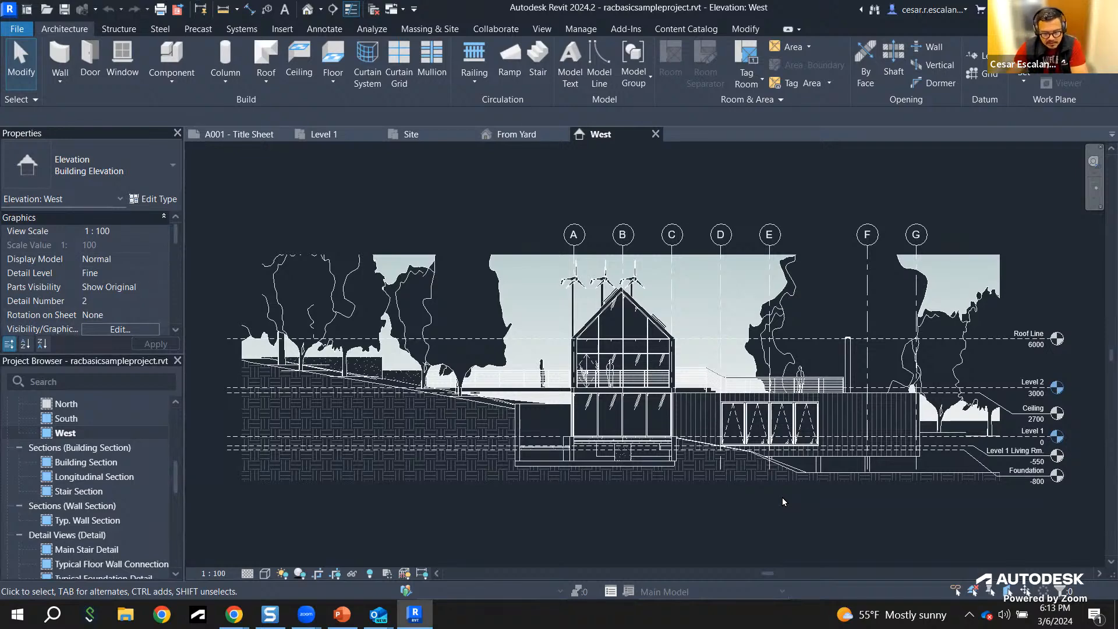
# Step: Return from the West elevation to the Site floor plan
pyautogui.scroll(2, 116, 443)
pyautogui.scroll(3, 116, 441)
pyautogui.click(65, 463)
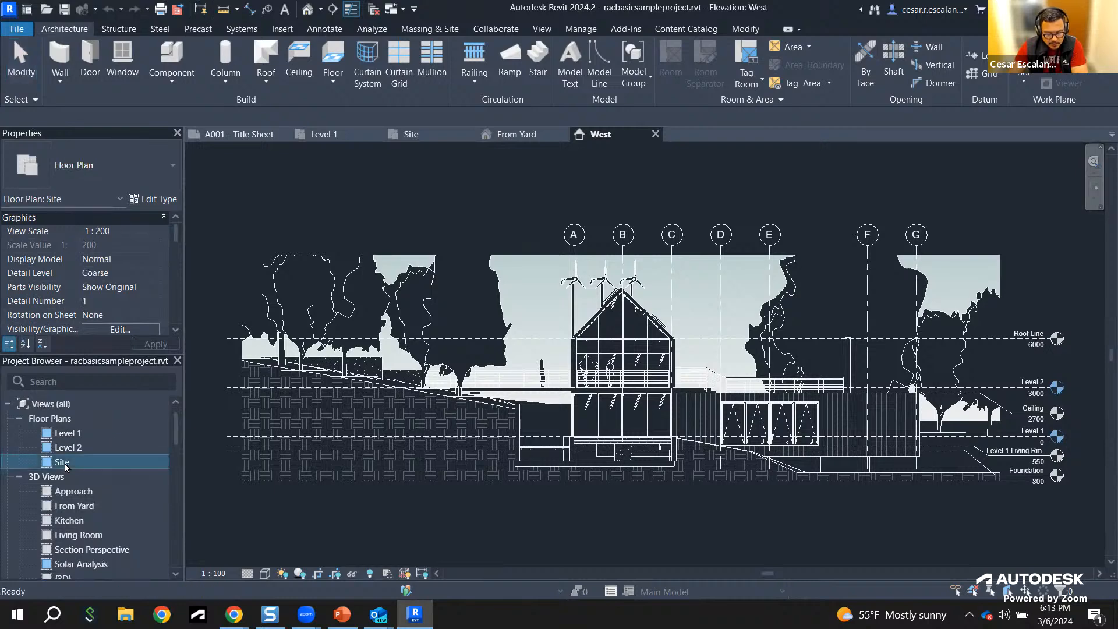
pyautogui.doubleClick(66, 463)
pyautogui.scroll(3, 877, 338)
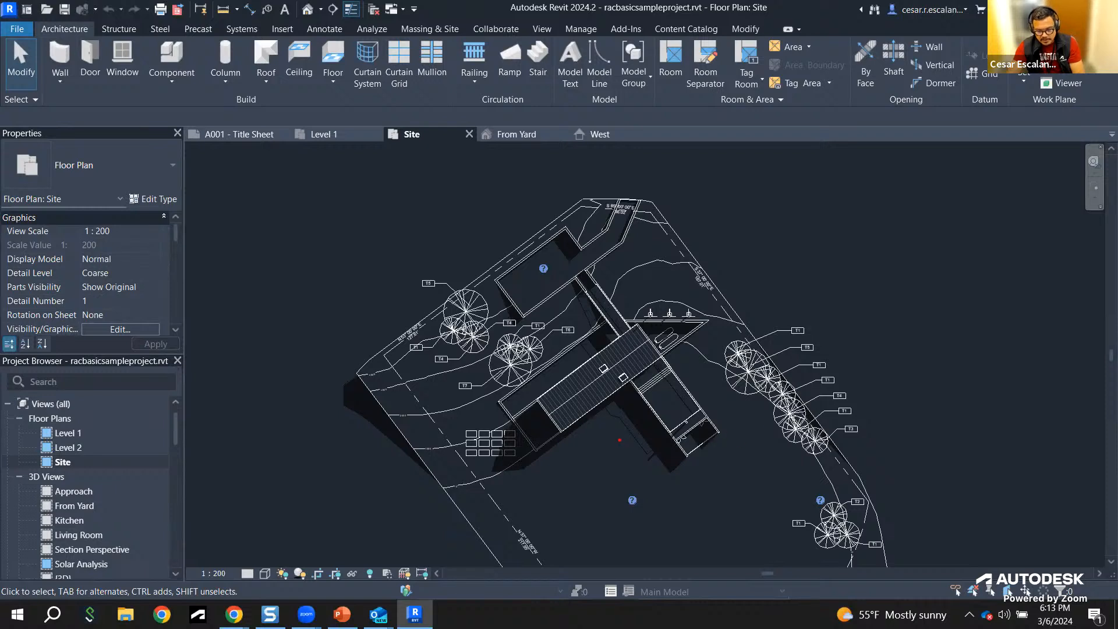
pyautogui.moveTo(932, 407)
pyautogui.mouseDown()
pyautogui.moveTo(932, 269)
pyautogui.moveTo(958, 278)
pyautogui.mouseUp()
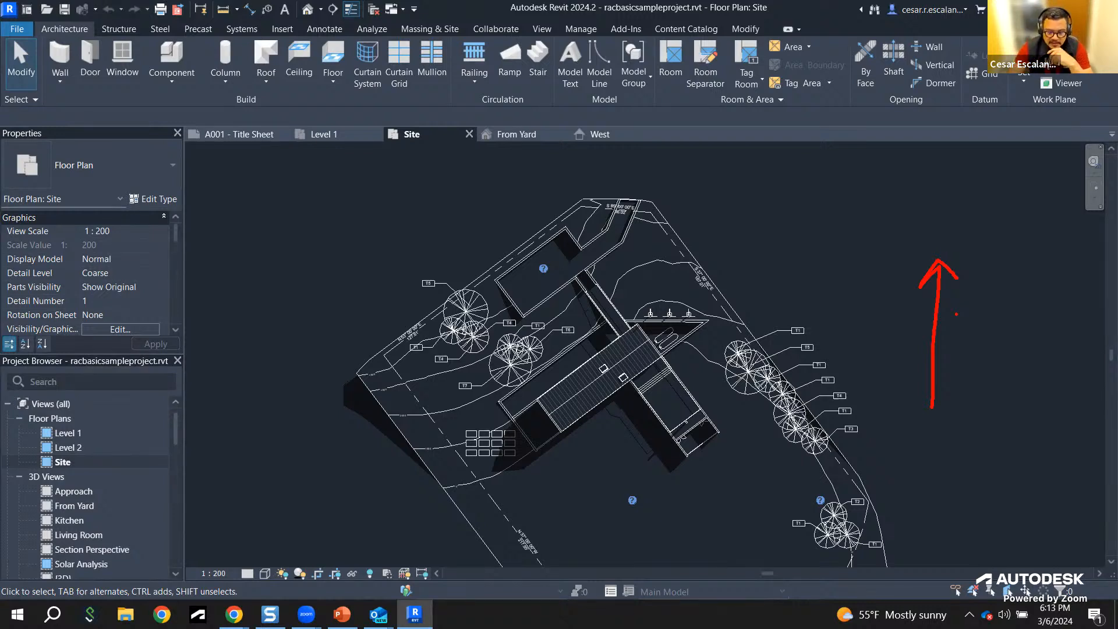
pyautogui.moveTo(924, 200)
pyautogui.mouseDown()
pyautogui.moveTo(926, 223)
pyautogui.moveTo(934, 194)
pyautogui.moveTo(928, 209)
pyautogui.moveTo(980, 192)
pyautogui.mouseUp()
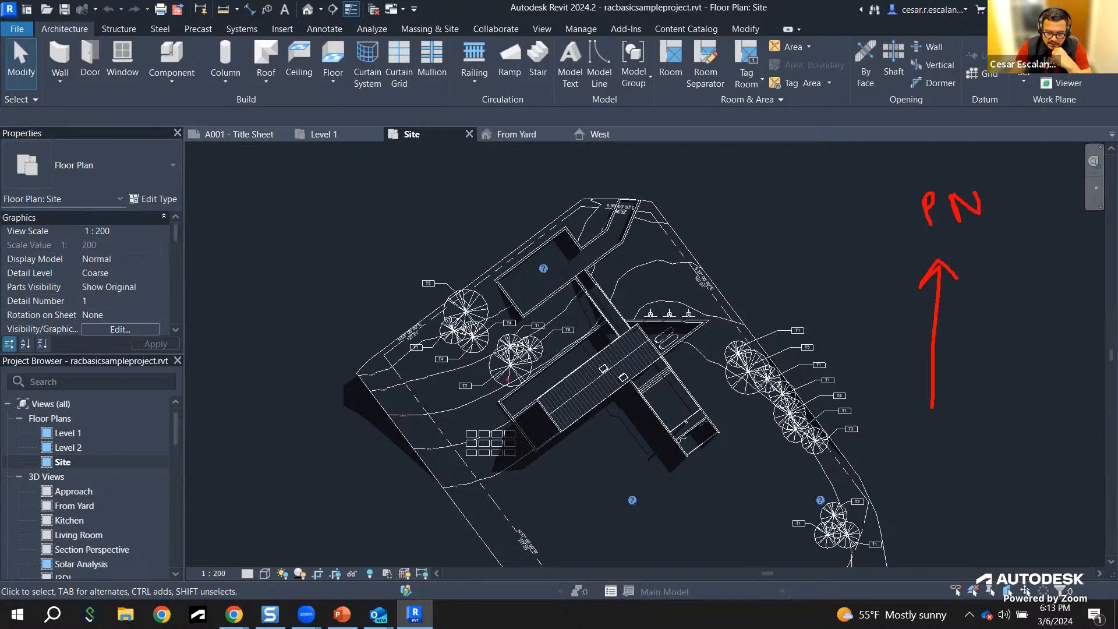
pyautogui.moveTo(612, 467)
pyautogui.mouseDown()
pyautogui.moveTo(485, 251)
pyautogui.moveTo(496, 261)
pyautogui.mouseUp()
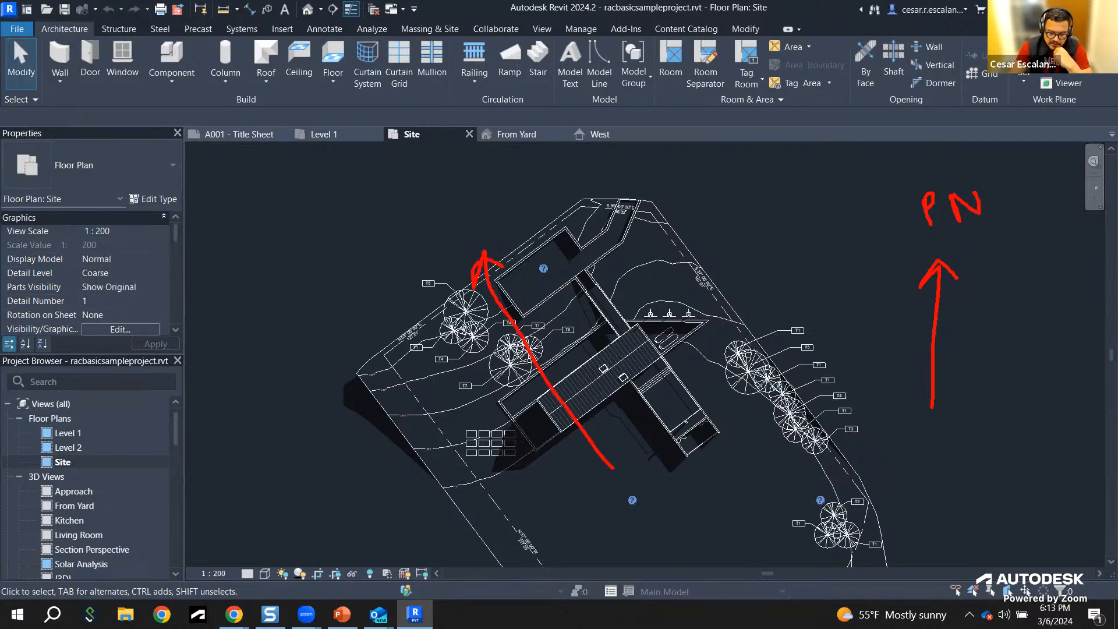
pyautogui.moveTo(405, 195)
pyautogui.mouseDown()
pyautogui.moveTo(413, 227)
pyautogui.moveTo(405, 196)
pyautogui.moveTo(419, 192)
pyautogui.moveTo(435, 217)
pyautogui.moveTo(466, 188)
pyautogui.mouseUp()
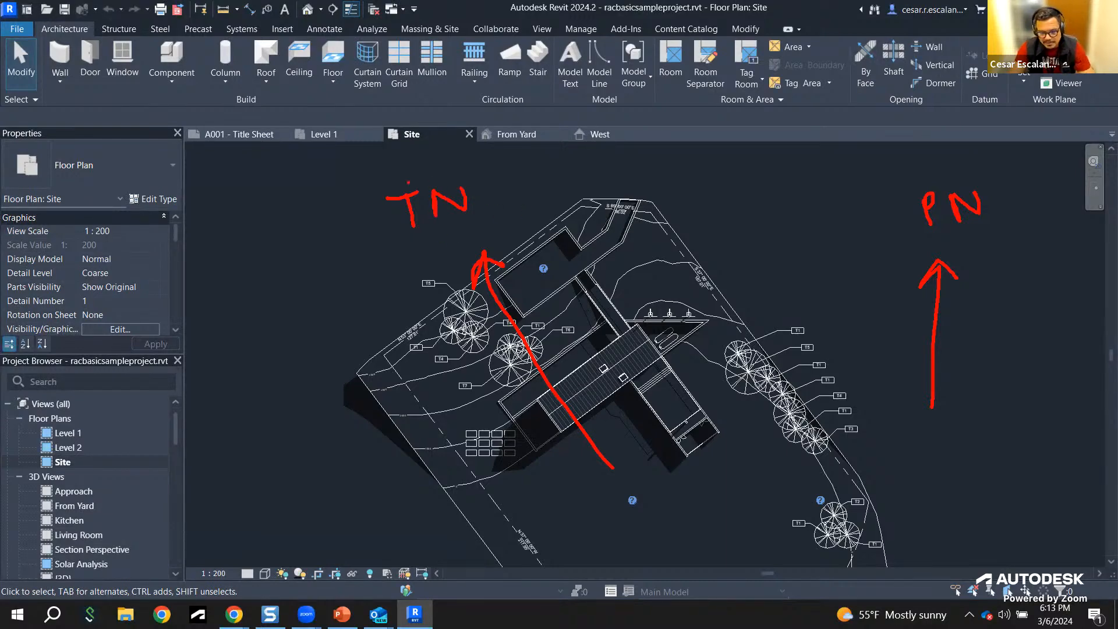
pyautogui.moveTo(409, 187); pyautogui.dragTo(410, 204)
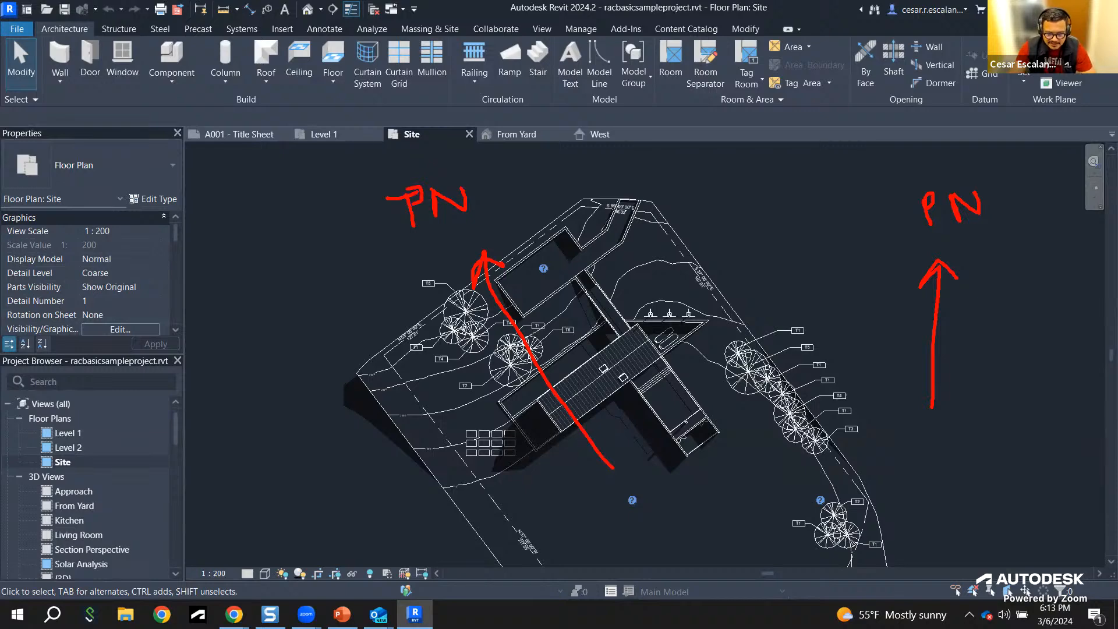
pyautogui.press('Escape')
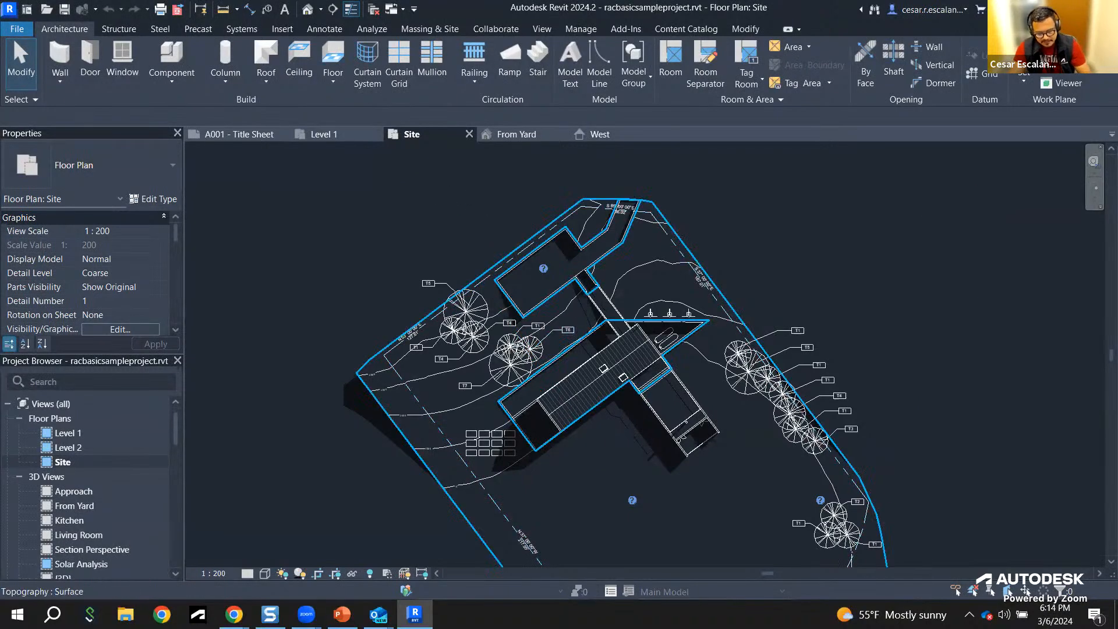
# Step: Mark up the Site plan with an angled arrow labelled PN and a circled vertical arrow labelled TN
pyautogui.moveTo(415, 216); pyautogui.dragTo(513, 399)
pyautogui.moveTo(329, 174)
pyautogui.mouseDown()
pyautogui.moveTo(342, 204)
pyautogui.moveTo(333, 185)
pyautogui.moveTo(379, 162)
pyautogui.mouseUp()
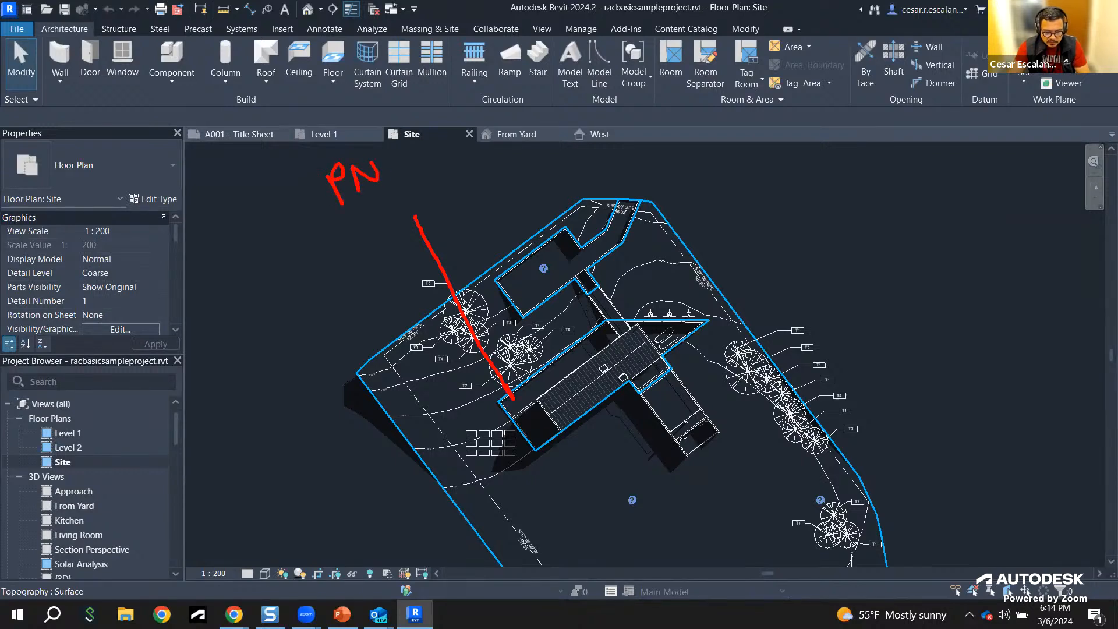
pyautogui.moveTo(400, 233); pyautogui.dragTo(416, 219)
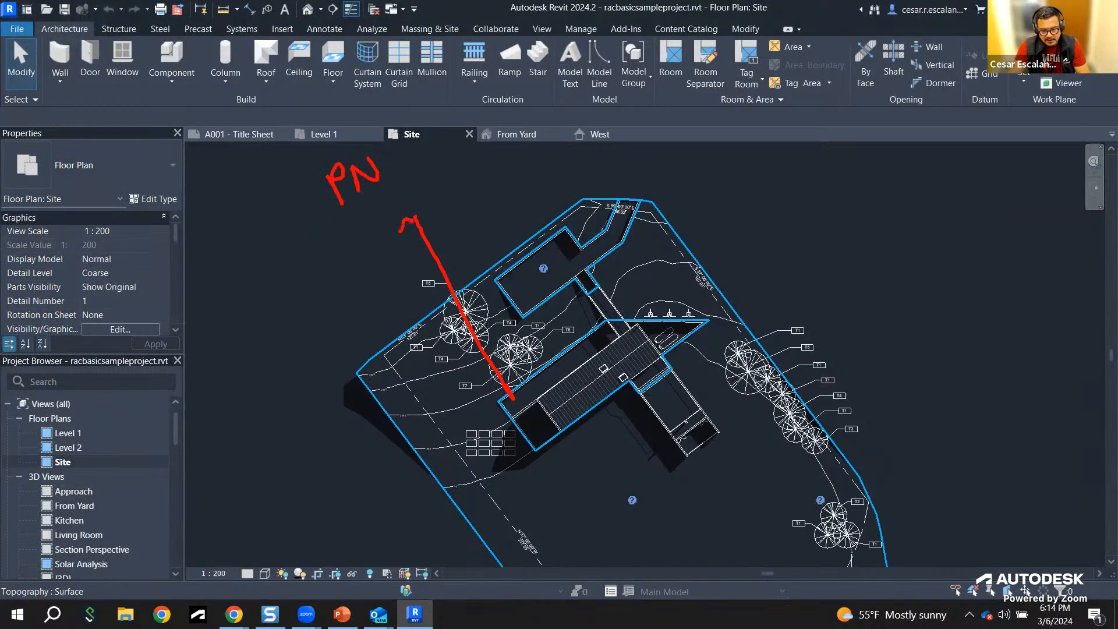
pyautogui.moveTo(886, 401)
pyautogui.mouseDown()
pyautogui.moveTo(875, 297)
pyautogui.moveTo(902, 293)
pyautogui.mouseUp()
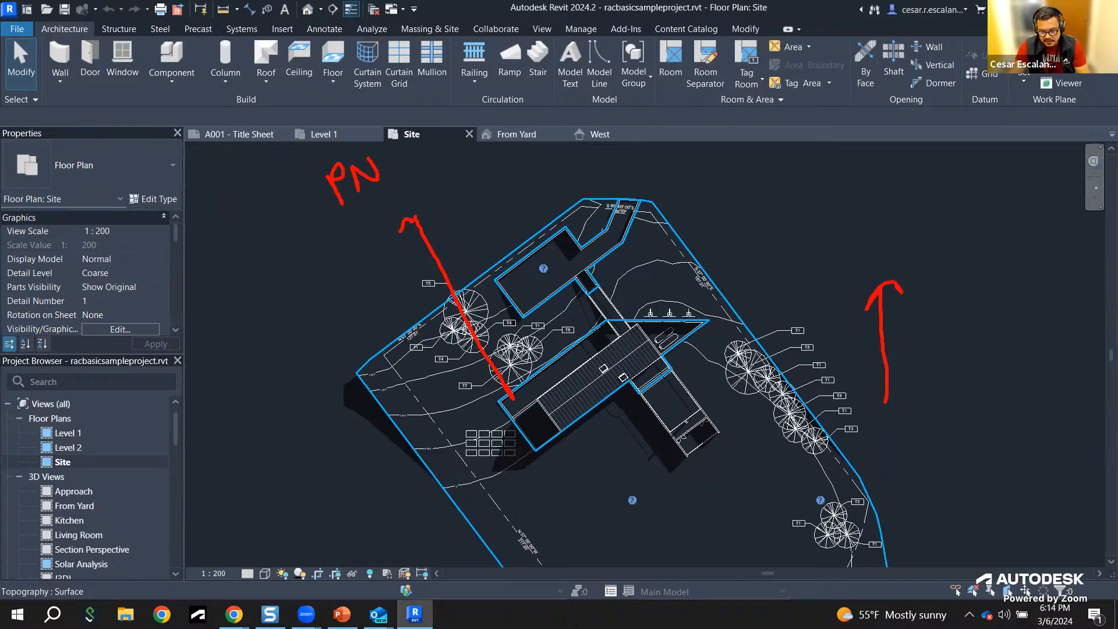
pyautogui.moveTo(841, 218)
pyautogui.mouseDown()
pyautogui.moveTo(843, 250)
pyautogui.moveTo(856, 215)
pyautogui.moveTo(864, 248)
pyautogui.moveTo(886, 217)
pyautogui.mouseUp()
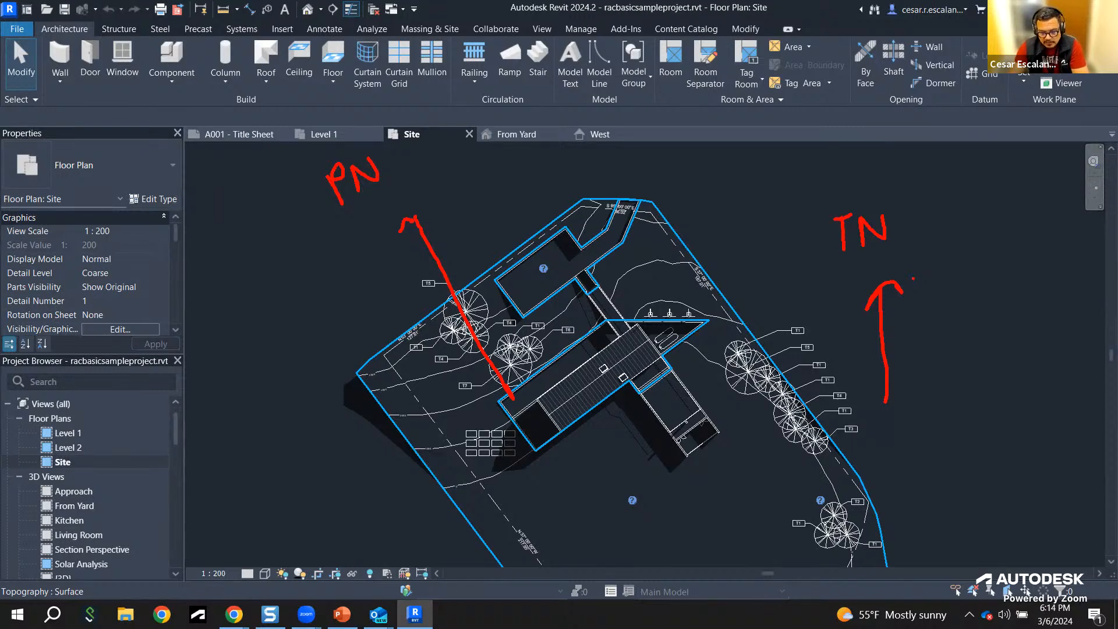
pyautogui.moveTo(907, 192)
pyautogui.mouseDown()
pyautogui.moveTo(757, 302)
pyautogui.moveTo(945, 281)
pyautogui.moveTo(917, 163)
pyautogui.mouseUp()
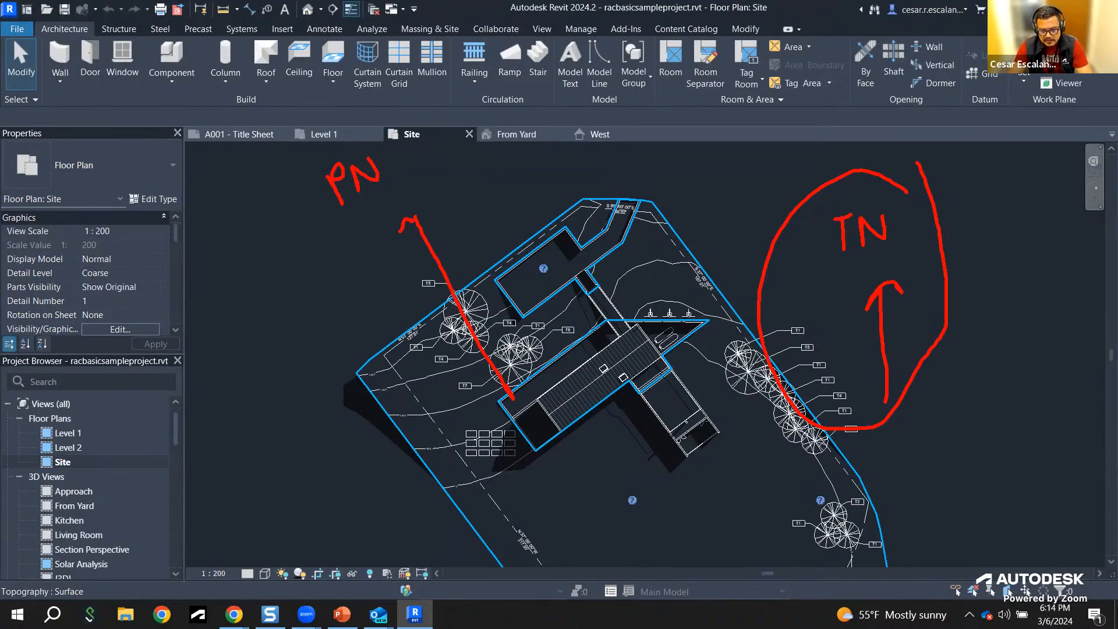
# Step: Open the Planting Schedule from the project's schedules and look over its type marks, common names and counts
pyautogui.scroll(-5, 96, 495)
pyautogui.scroll(-7, 99, 504)
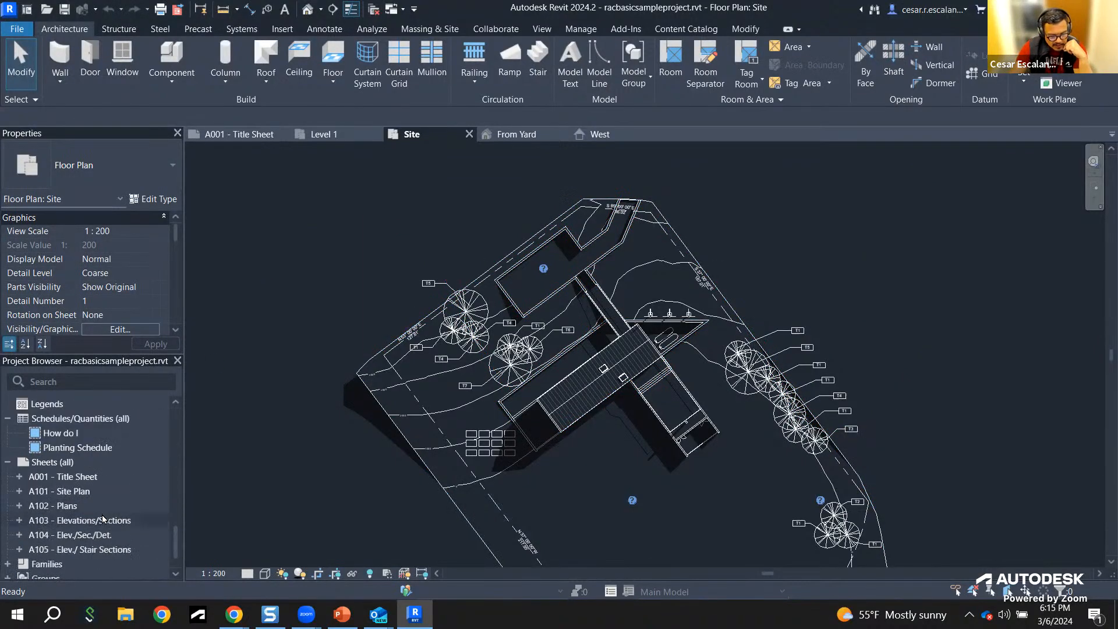
pyautogui.doubleClick(79, 449)
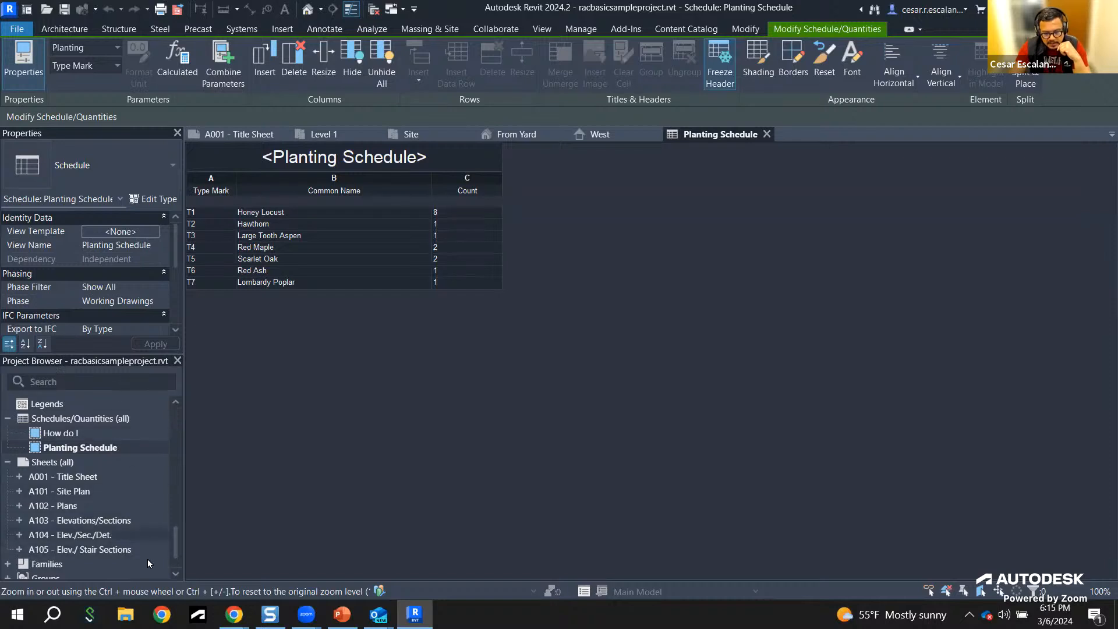
# Step: Open the A101 - Site Plan sheet and expand its list of placed views
pyautogui.moveTo(174, 548); pyautogui.dragTo(173, 568)
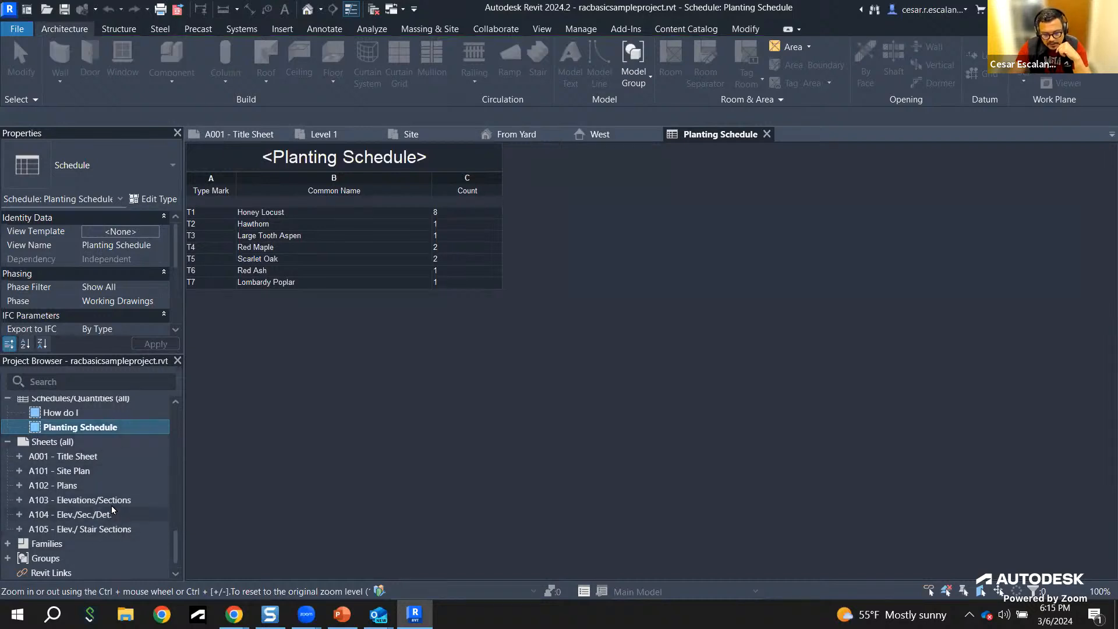
pyautogui.doubleClick(68, 470)
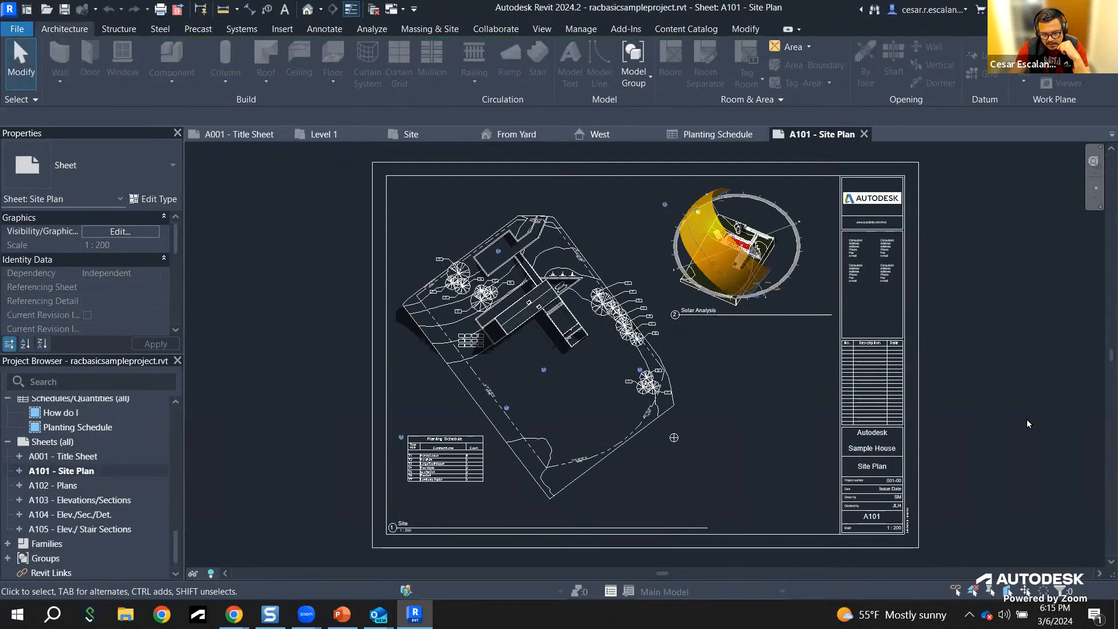
pyautogui.click(19, 471)
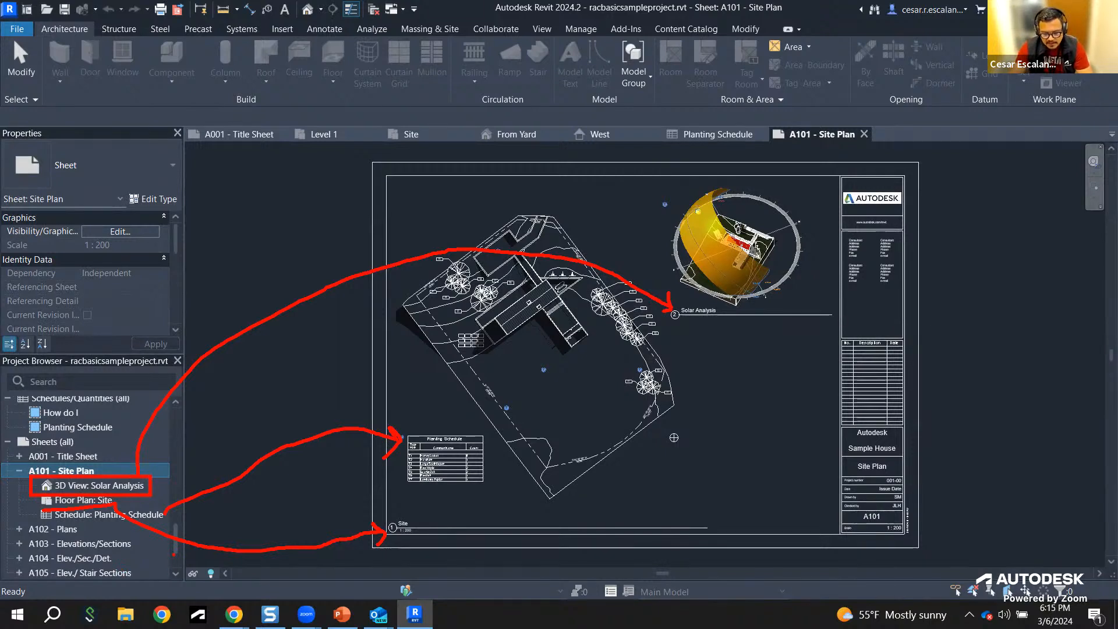
# Step: Examine the Solar Analysis viewport title and the neighbouring tree tags on the A101 - Site Plan sheet
pyautogui.click(711, 316)
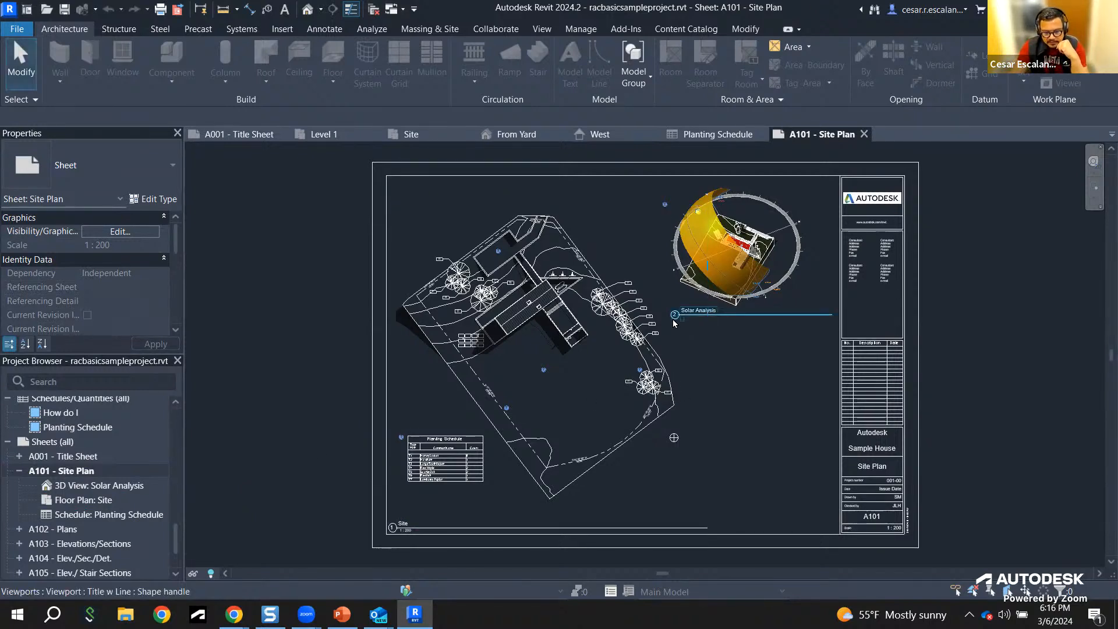
pyautogui.scroll(5, 633, 296)
pyautogui.scroll(1, 728, 257)
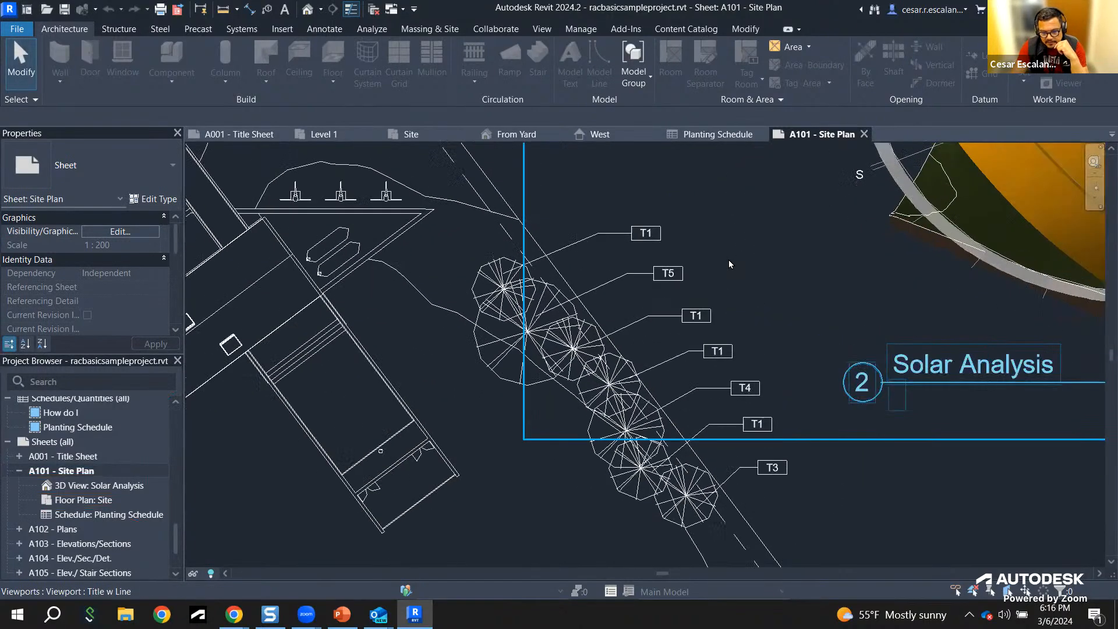
pyautogui.scroll(-1, 665, 367)
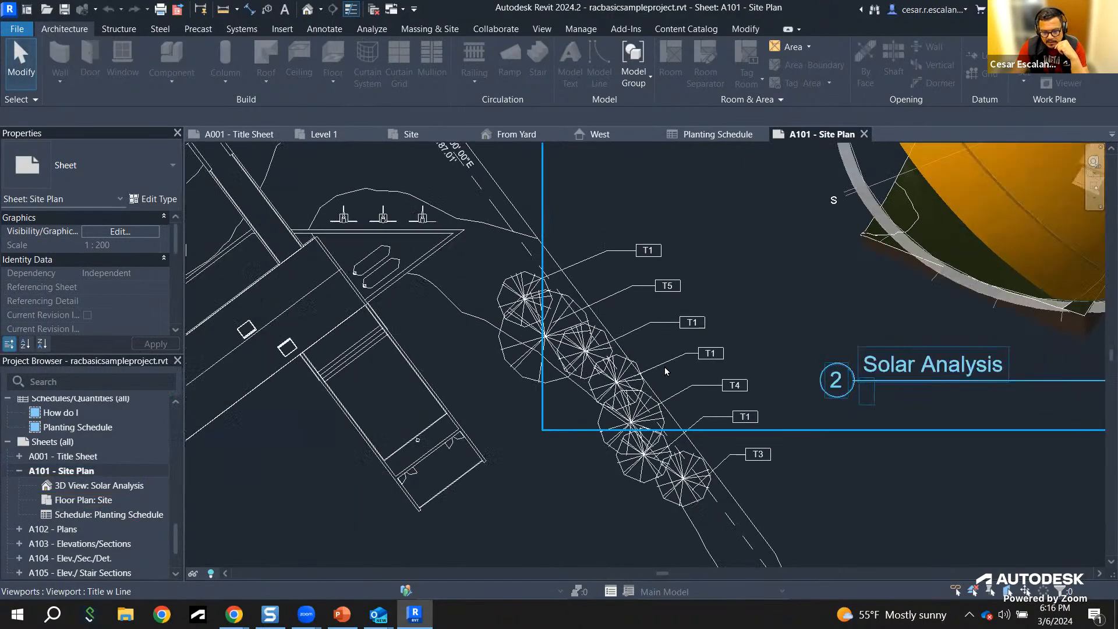
pyautogui.scroll(-2, 665, 367)
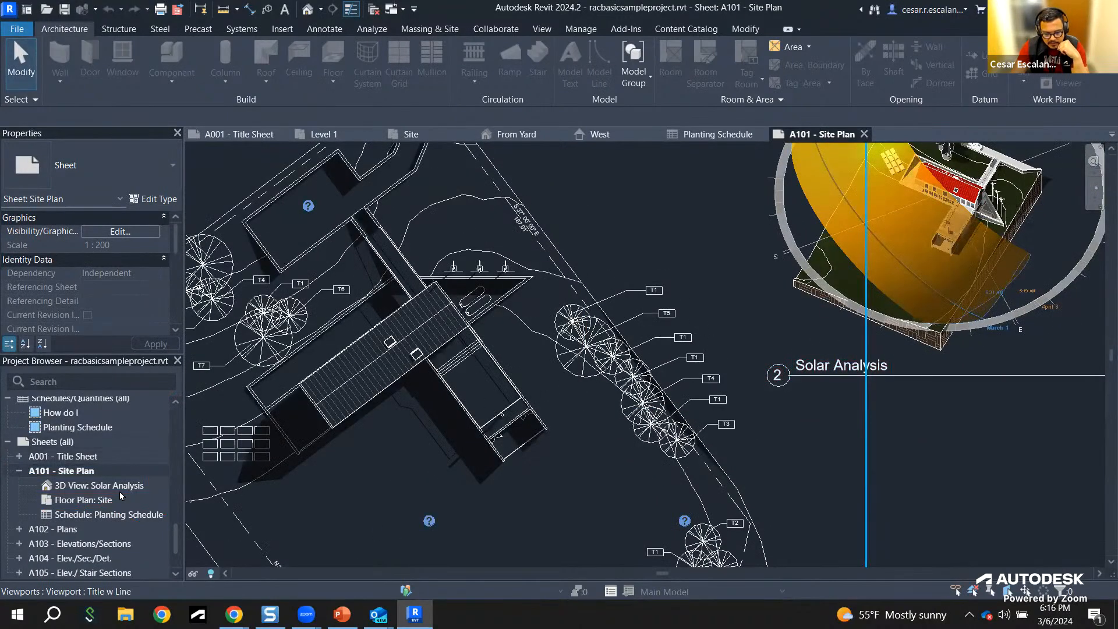
# Step: Look through the project's listed 3D views, elevations and sections, and switch back to the Site floor plan
pyautogui.scroll(10, 141, 466)
pyautogui.scroll(-3, 142, 465)
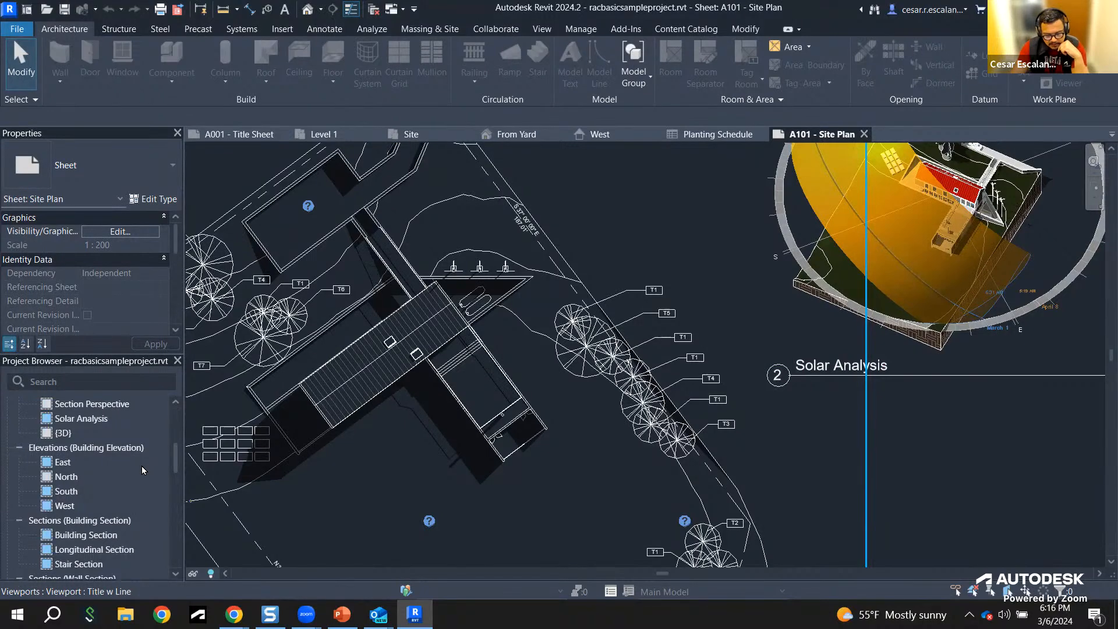
pyautogui.scroll(2, 141, 466)
pyautogui.click(428, 135)
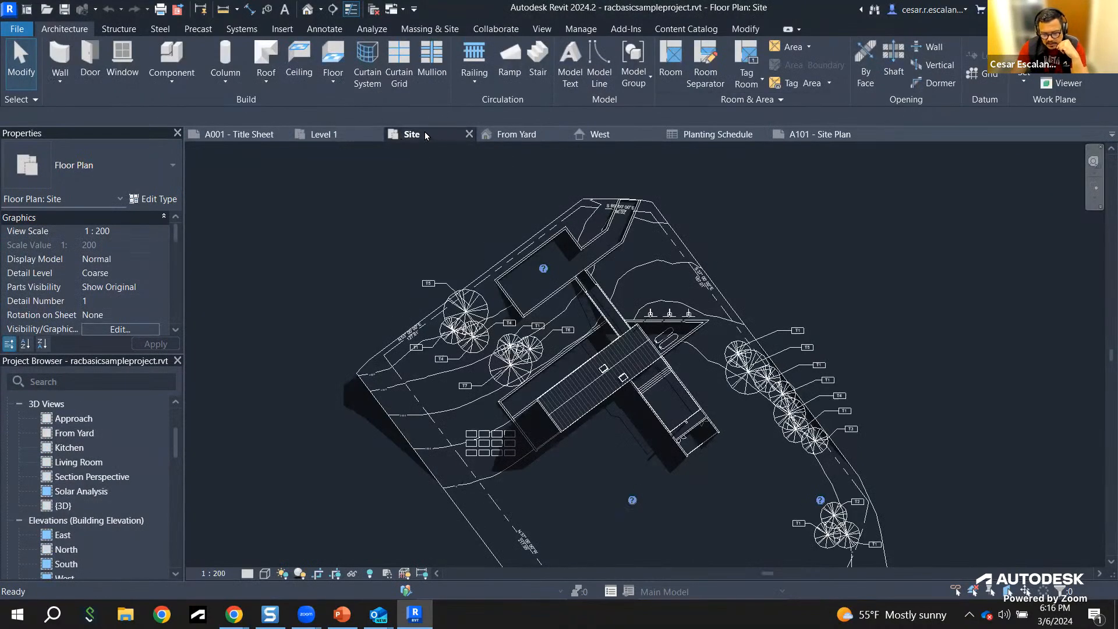
# Step: Select the uppermost Honey Locust tree in the row along the east property line and look over its instance properties
pyautogui.scroll(4, 789, 347)
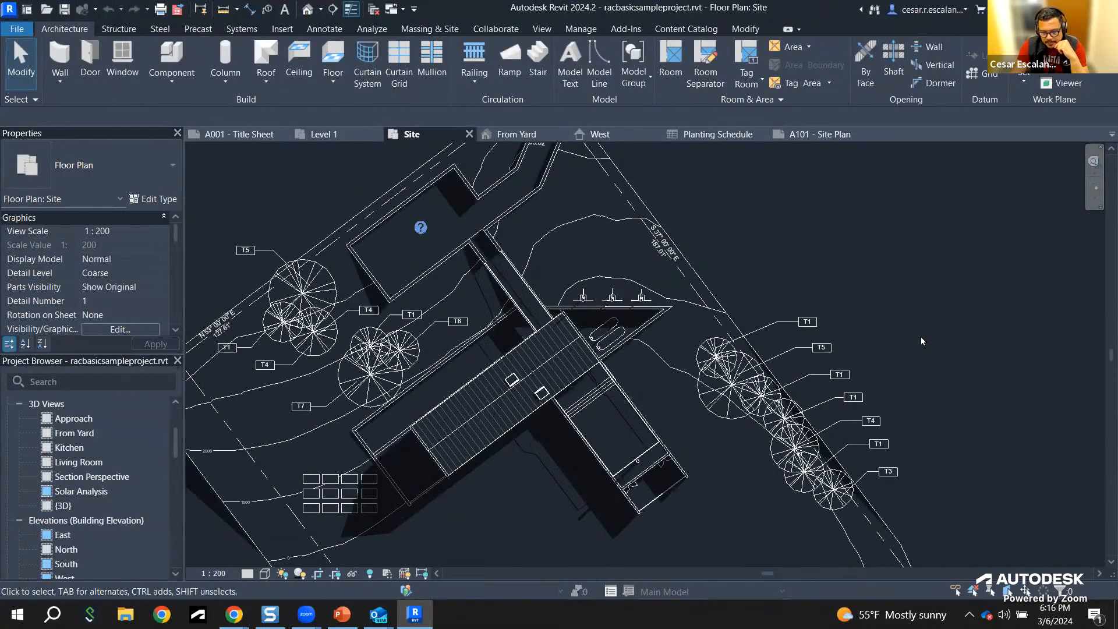
pyautogui.scroll(2, 921, 337)
pyautogui.scroll(3, 599, 384)
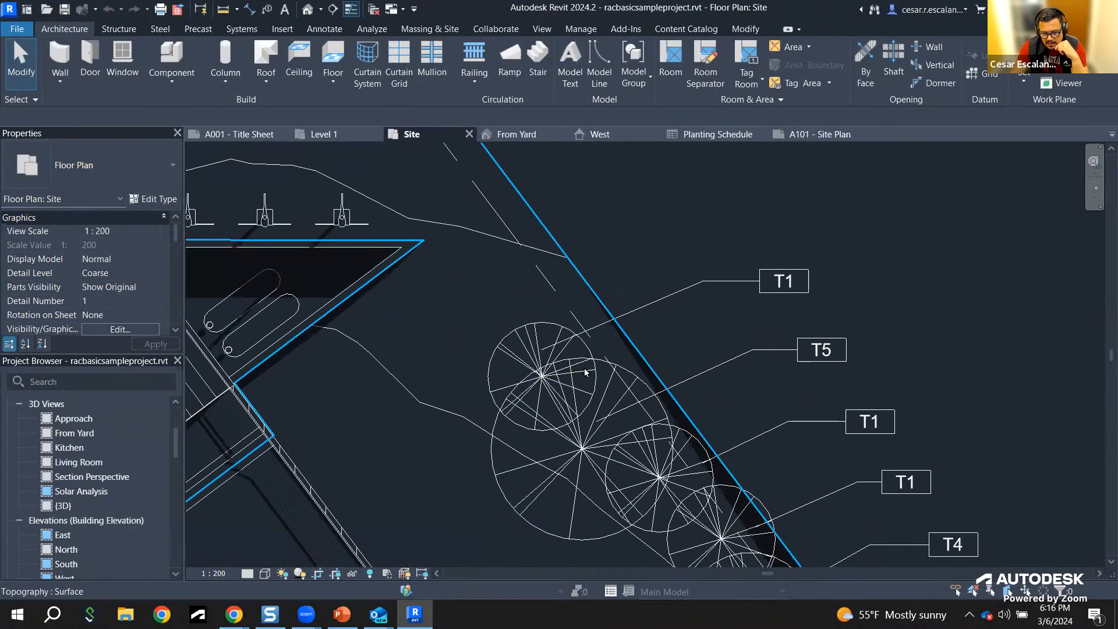
pyautogui.click(519, 353)
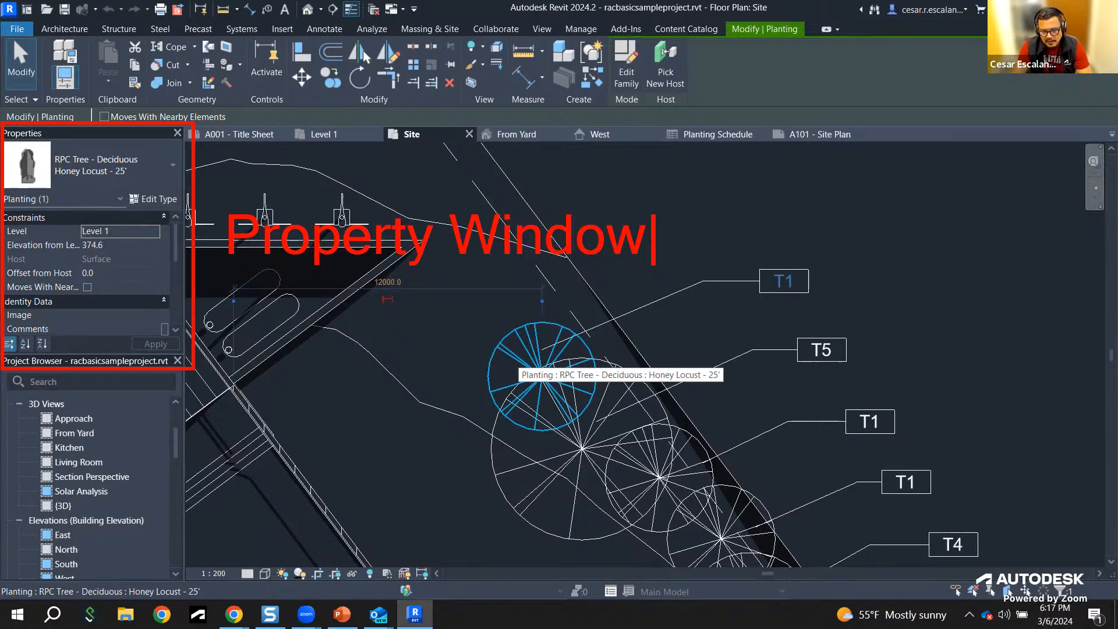
pyautogui.press('Escape')
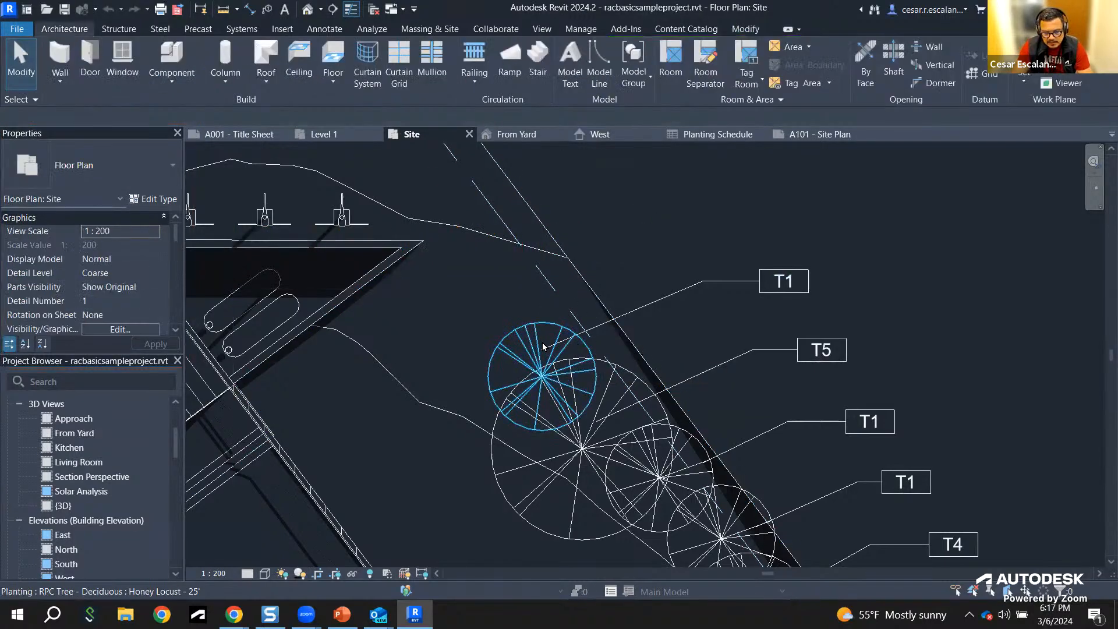
# Step: Select the same Honey Locust - 25' tree again and open its type properties to review the type parameters
pyautogui.click(536, 346)
pyautogui.moveTo(174, 246)
pyautogui.mouseDown()
pyautogui.moveTo(168, 310)
pyautogui.moveTo(173, 242)
pyautogui.mouseUp()
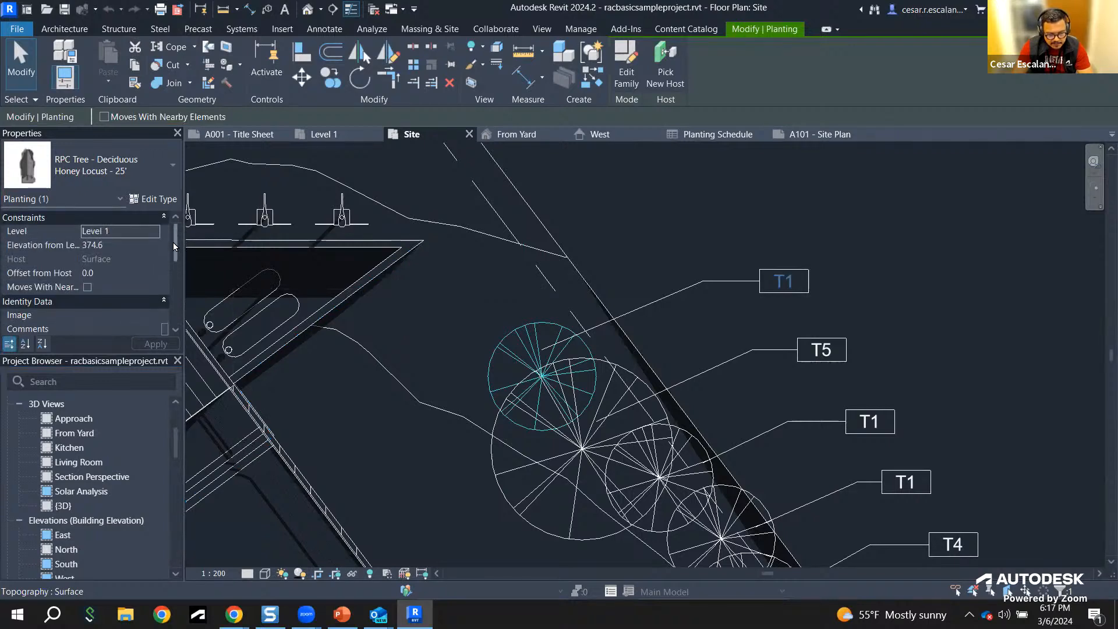
pyautogui.click(150, 199)
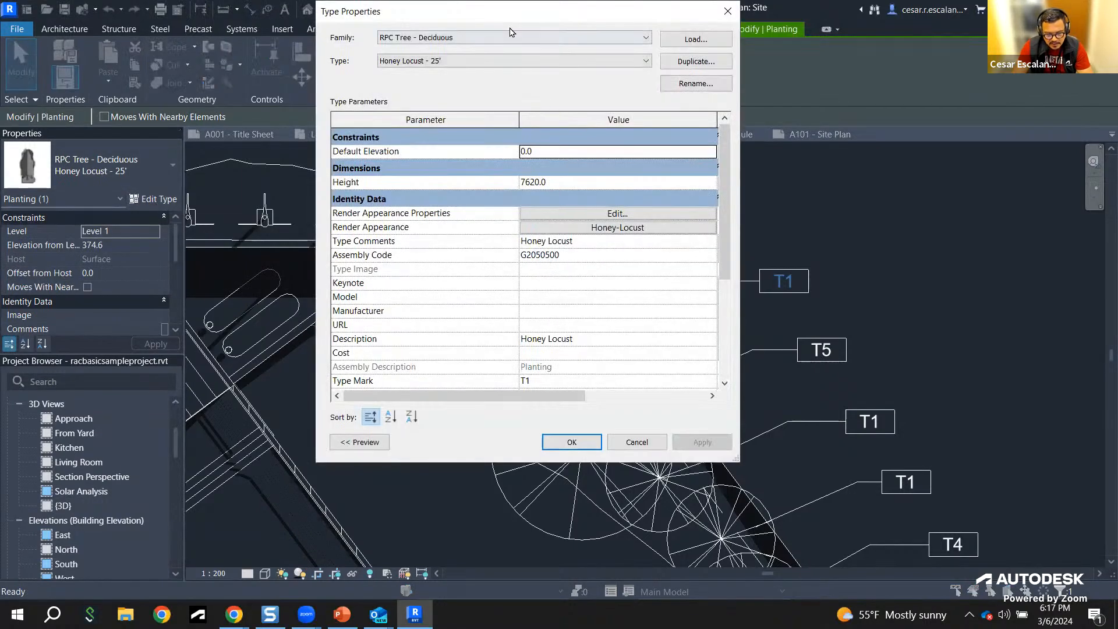
pyautogui.moveTo(511, 13); pyautogui.dragTo(402, 56)
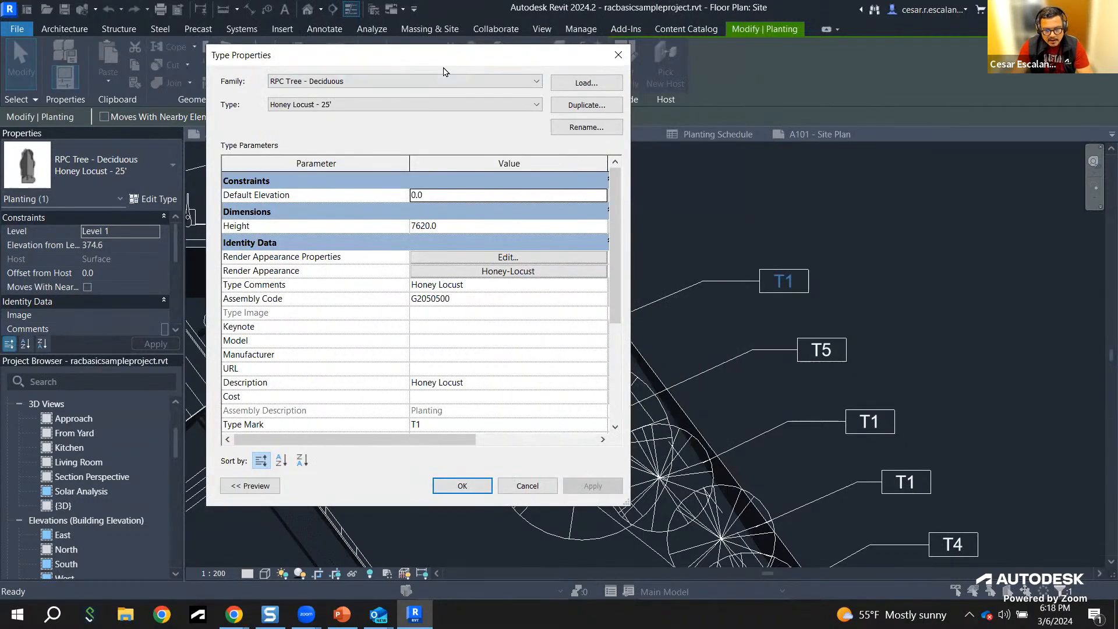
pyautogui.moveTo(443, 71); pyautogui.dragTo(476, 94)
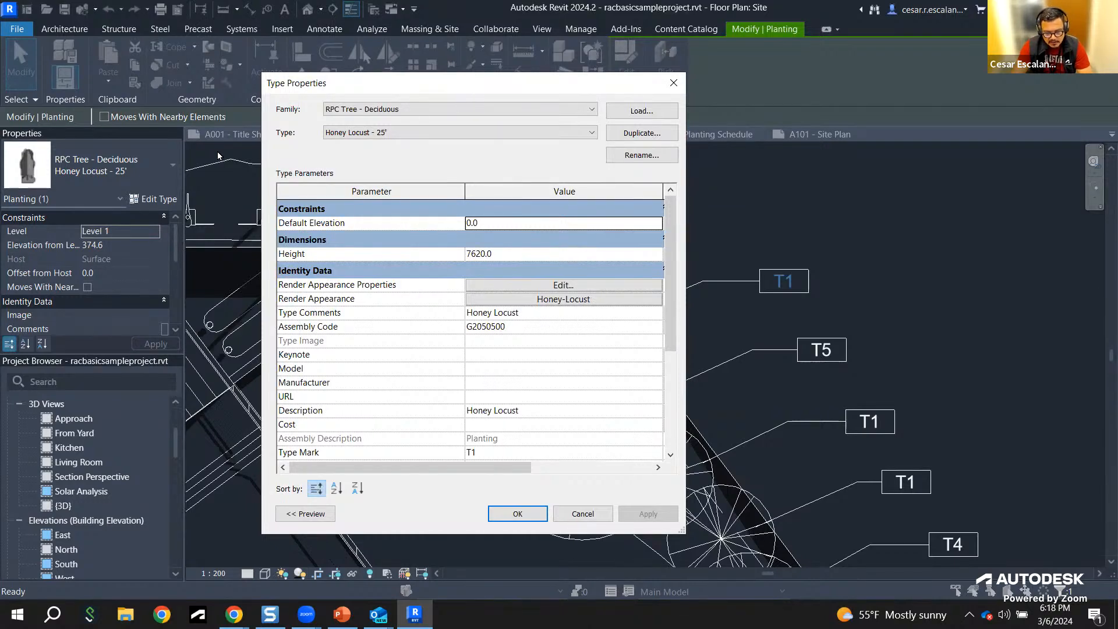
pyautogui.moveTo(145, 150)
pyautogui.mouseDown()
pyautogui.moveTo(36, 168)
pyautogui.moveTo(140, 164)
pyautogui.mouseUp()
pyautogui.moveTo(263, 169)
pyautogui.mouseDown()
pyautogui.moveTo(274, 489)
pyautogui.moveTo(643, 431)
pyautogui.moveTo(469, 172)
pyautogui.moveTo(294, 174)
pyautogui.mouseUp()
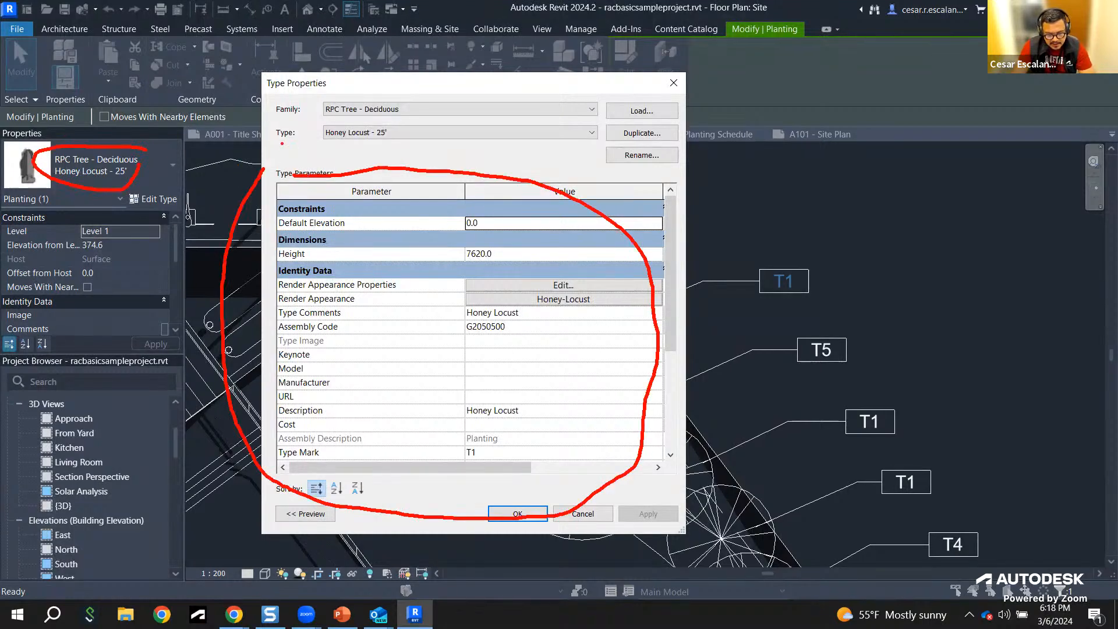
pyautogui.moveTo(323, 77)
pyautogui.mouseDown()
pyautogui.moveTo(256, 92)
pyautogui.moveTo(326, 73)
pyautogui.moveTo(376, 99)
pyautogui.mouseUp()
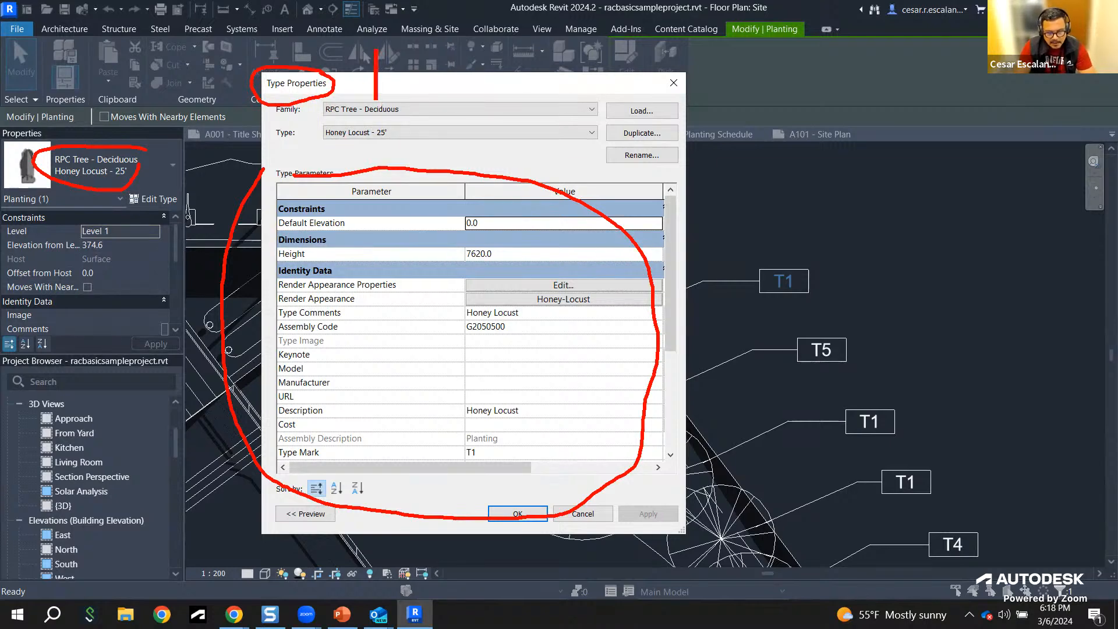
pyautogui.write('Coo')
pyautogui.press('BackSpace')
pyautogui.write('m')
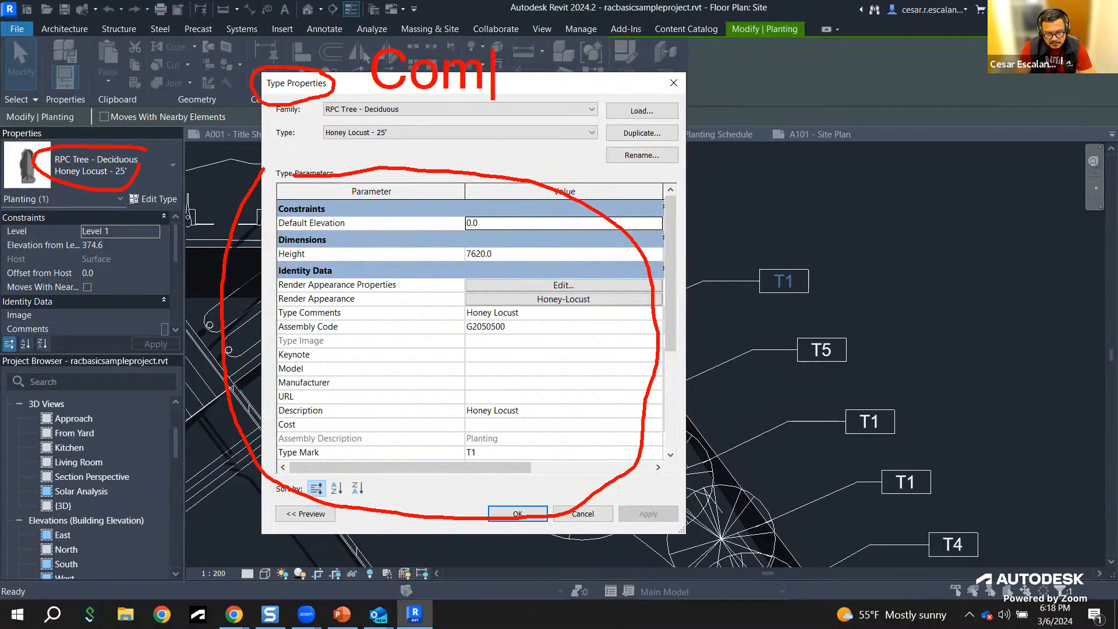
pyautogui.write('mon Par')
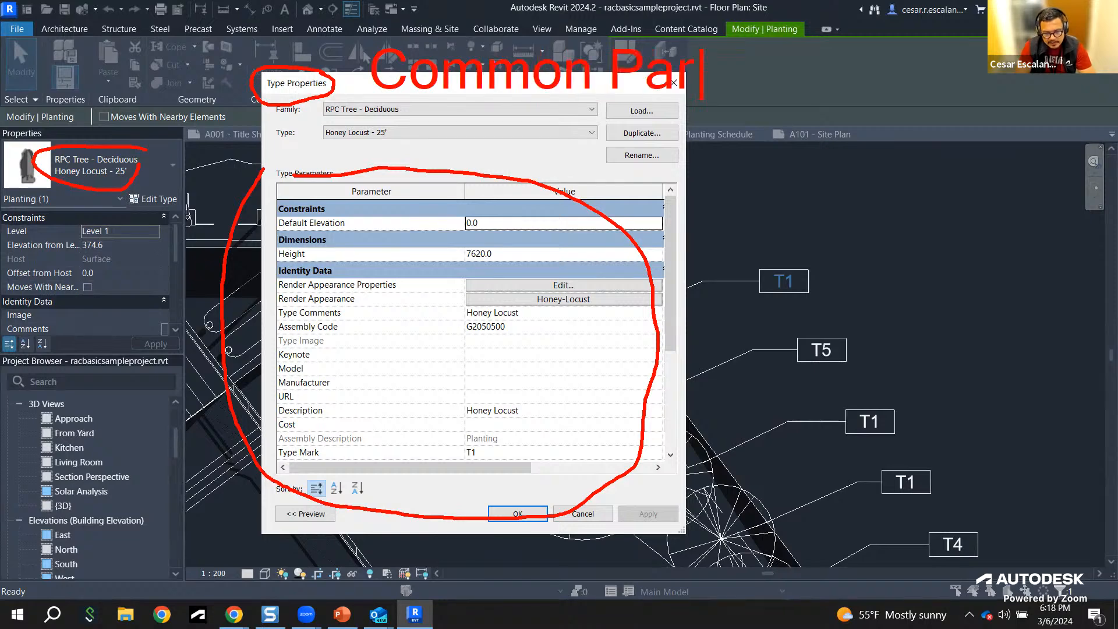
pyautogui.write('emeters')
pyautogui.press('Return')
pyautogui.write('of a ')
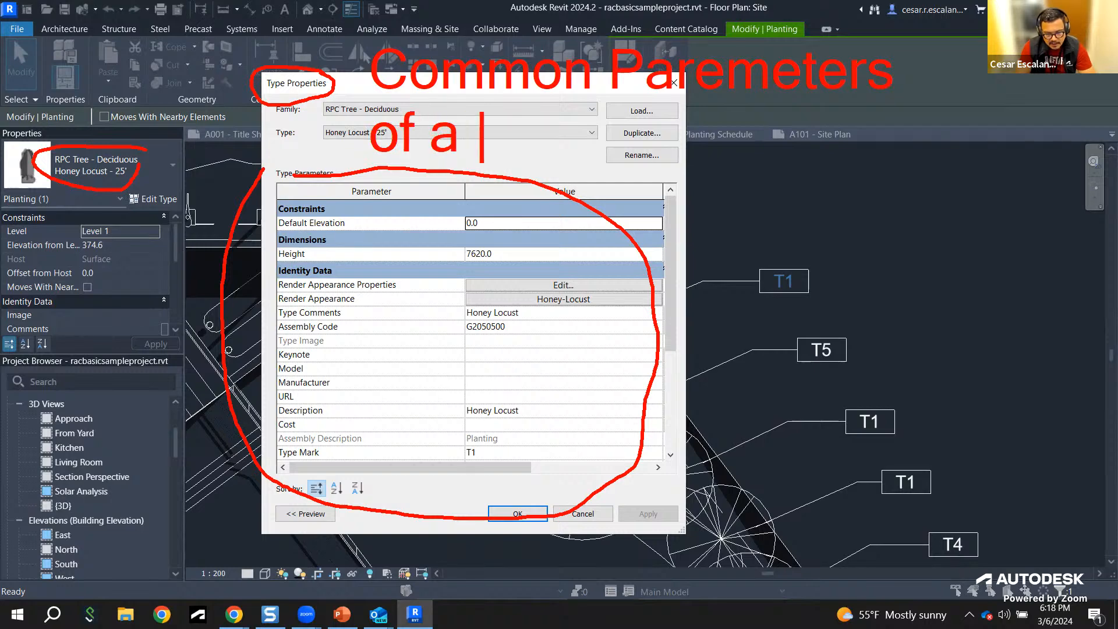
pyautogui.write('component')
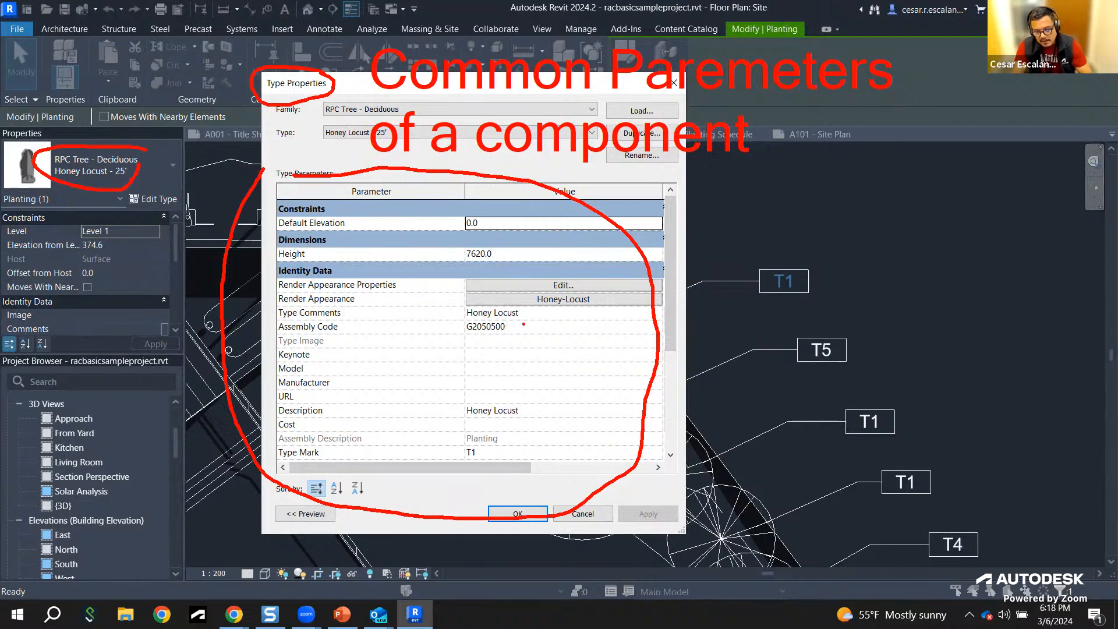
pyautogui.press('Escape')
# Step: View the assembly code classifications available for the Honey Locust type, and leave its type properties without changes
pyautogui.click(524, 327)
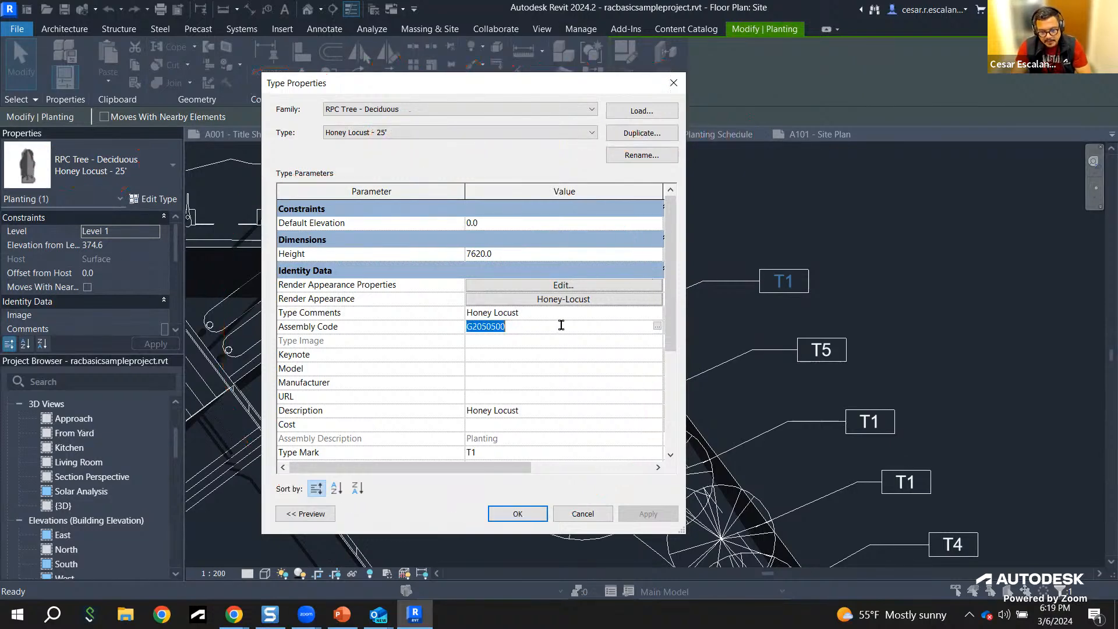
pyautogui.click(658, 329)
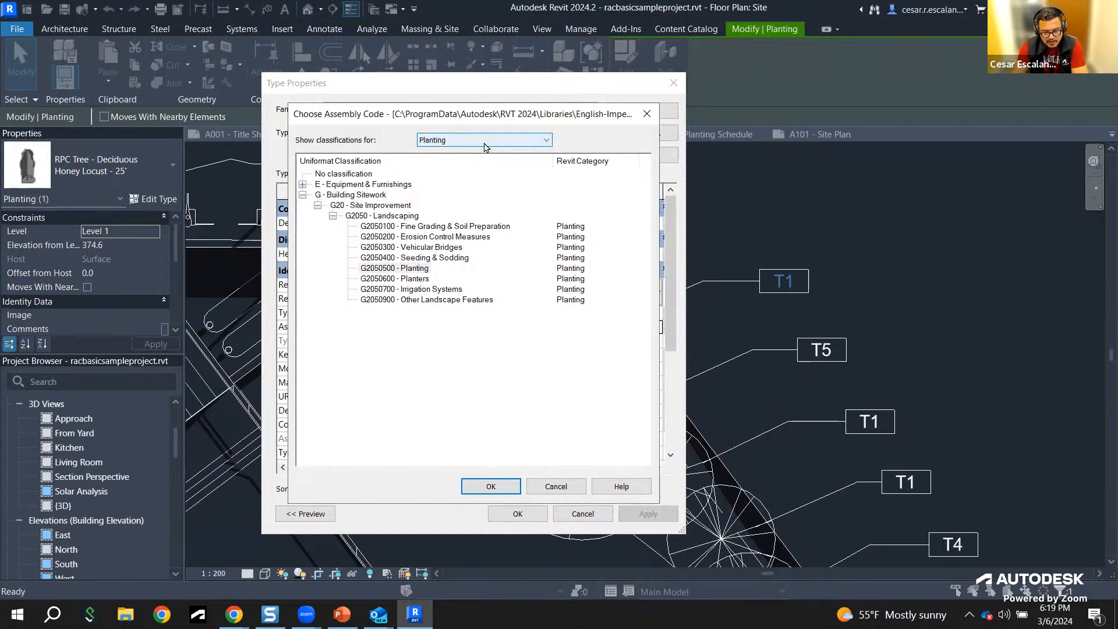
pyautogui.click(556, 487)
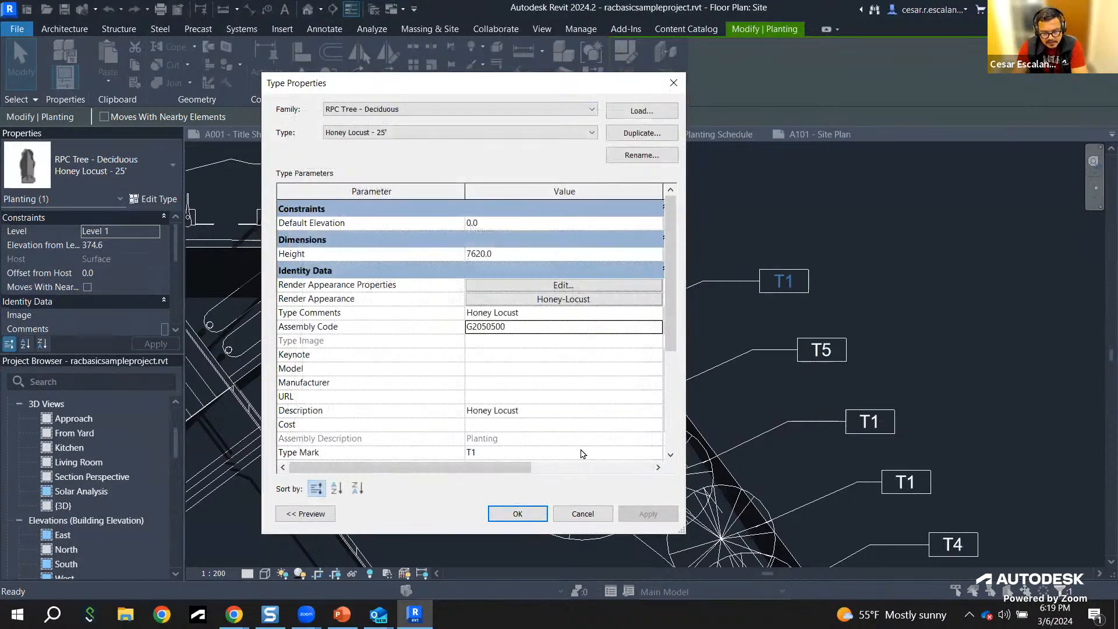
pyautogui.click(582, 517)
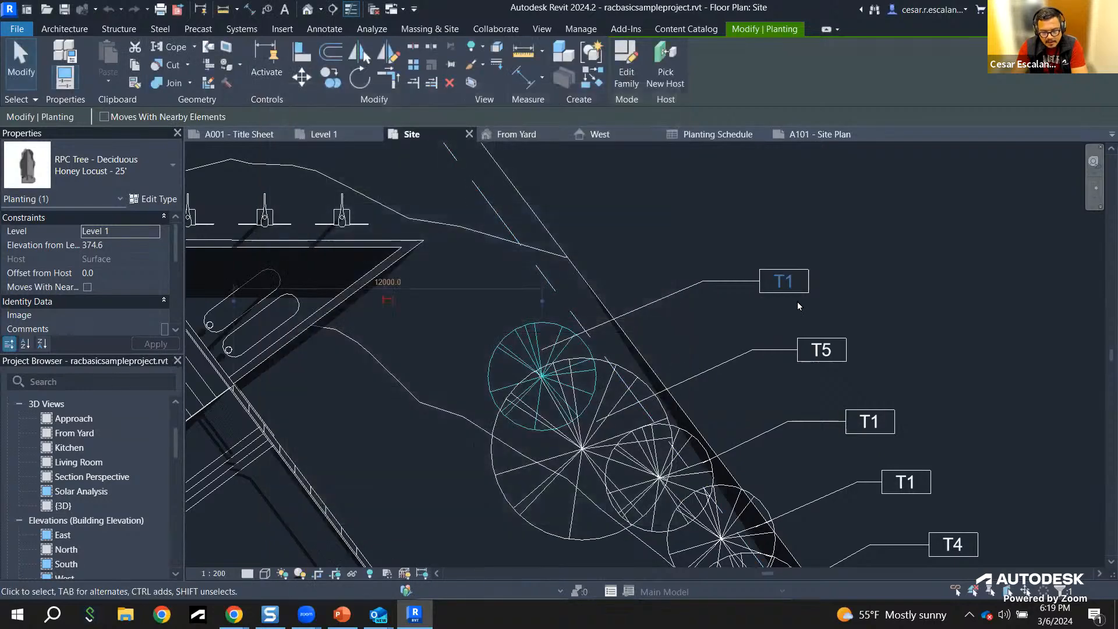
pyautogui.click(672, 233)
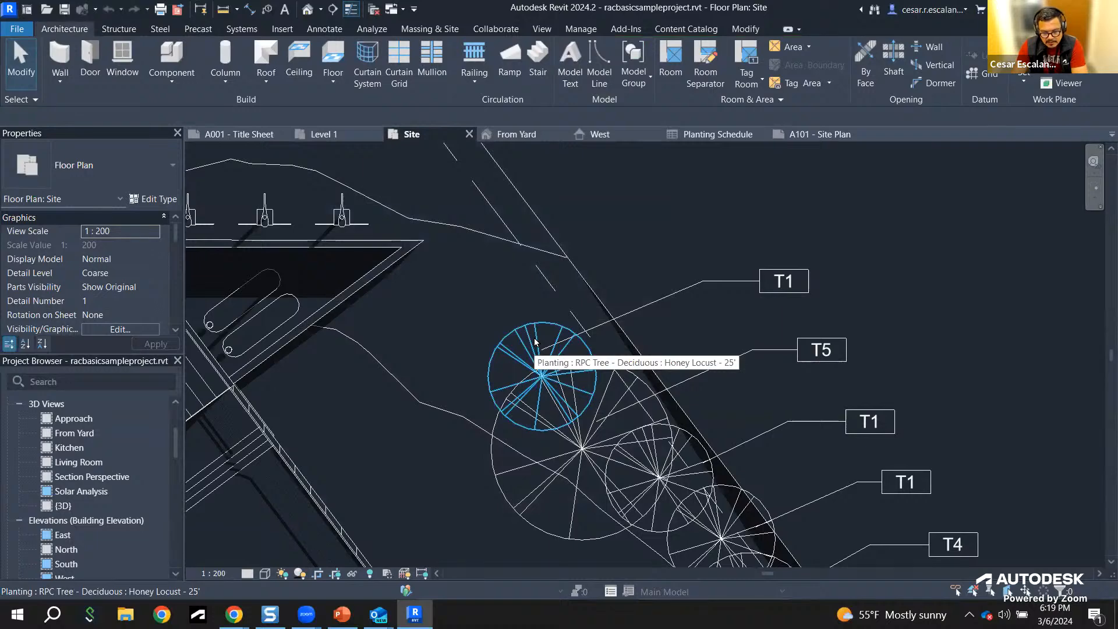
# Step: Select the uppermost Honey Locust tree of the east row, enlarge its property list, and set its elevation from level to 400
pyautogui.scroll(-3, 535, 342)
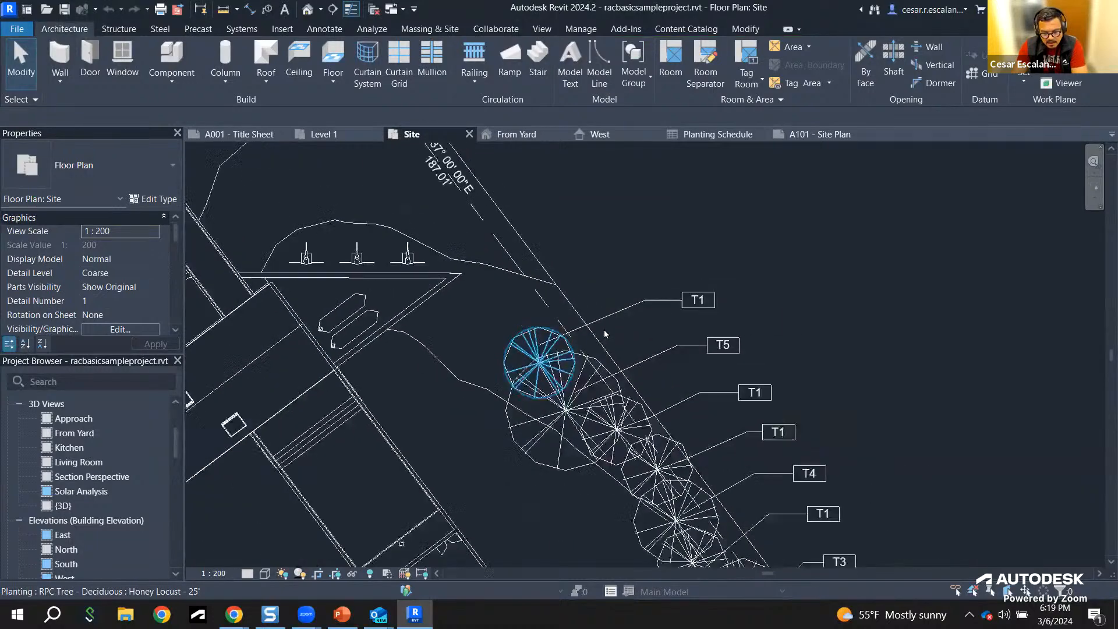
pyautogui.moveTo(719, 265); pyautogui.dragTo(681, 207, button='middle')
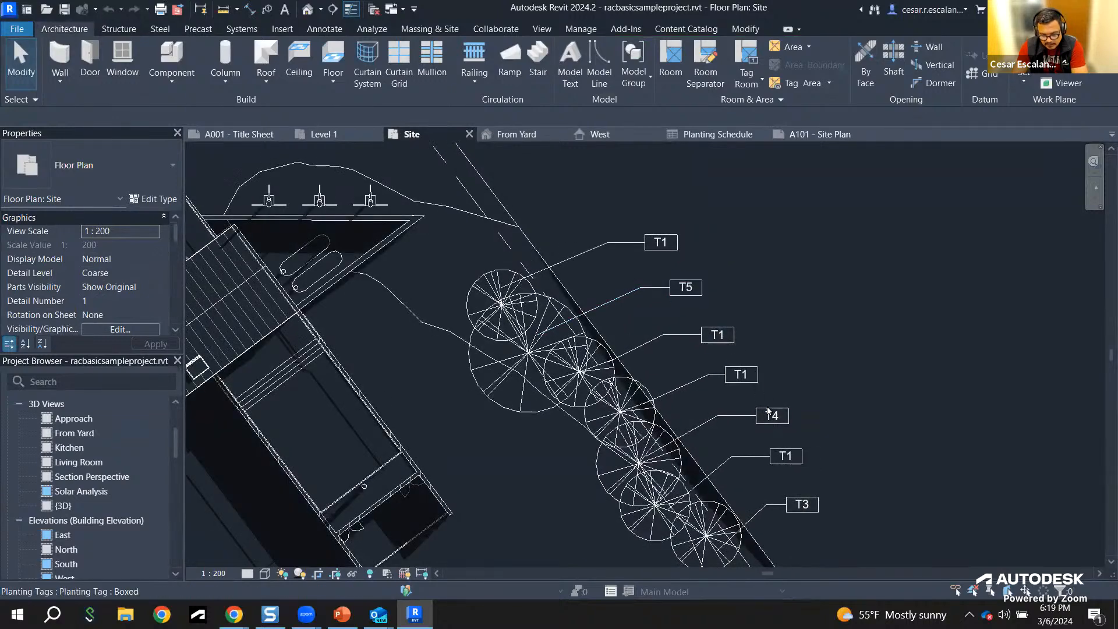
pyautogui.scroll(2, 836, 406)
pyautogui.moveTo(836, 406); pyautogui.dragTo(989, 483, button='middle')
pyautogui.click(536, 327)
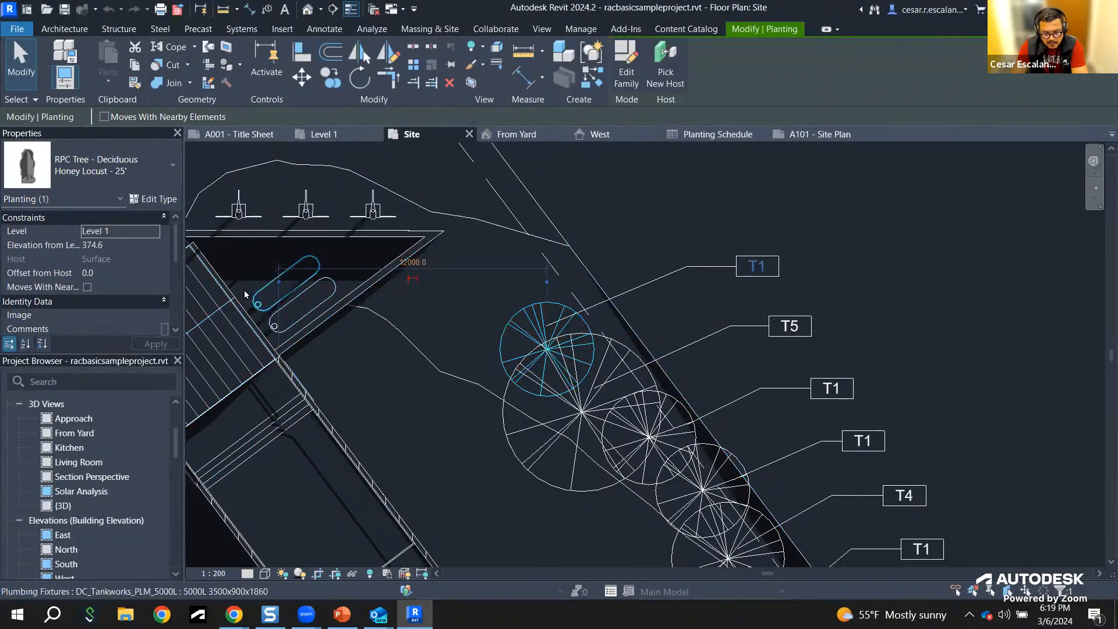
pyautogui.moveTo(144, 352); pyautogui.dragTo(141, 432)
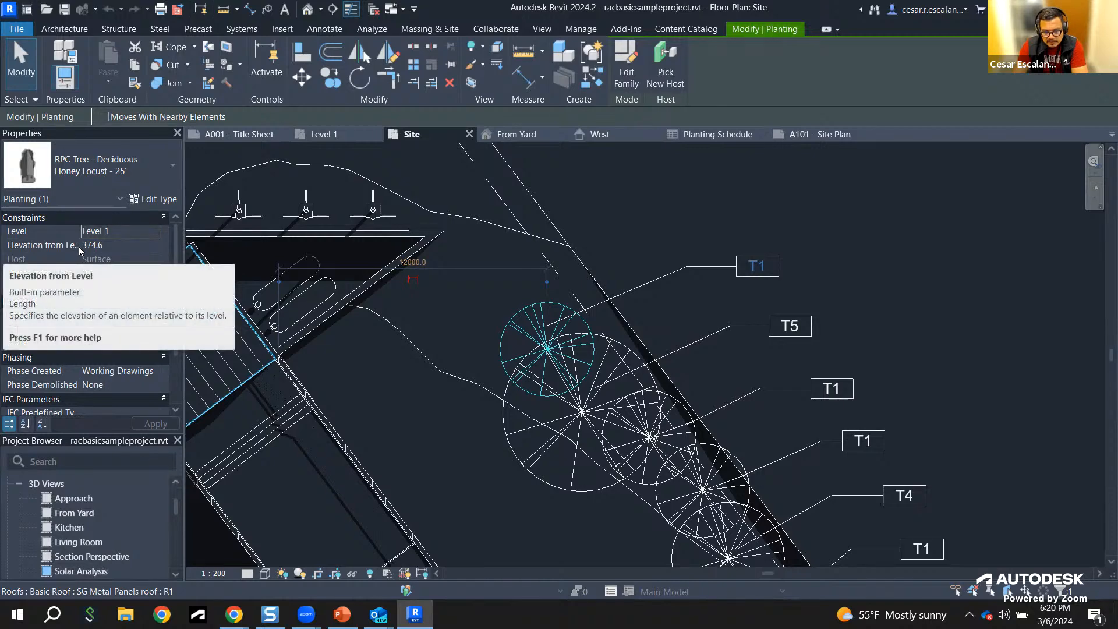
pyautogui.click(109, 245)
pyautogui.moveTo(109, 245); pyautogui.dragTo(73, 253)
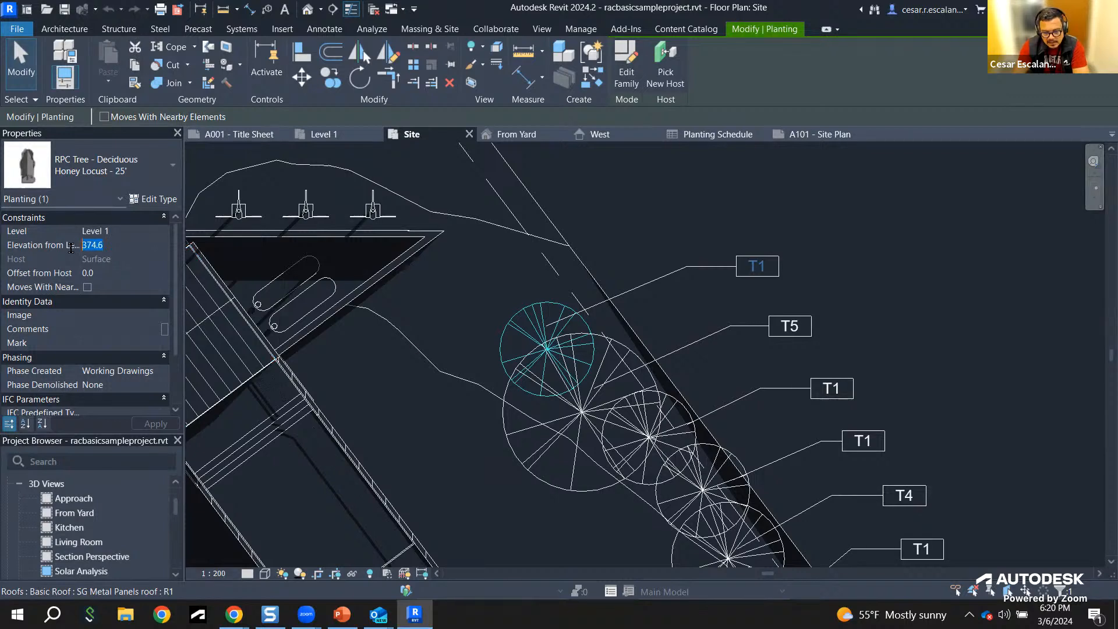
pyautogui.write('400')
pyautogui.press('Return')
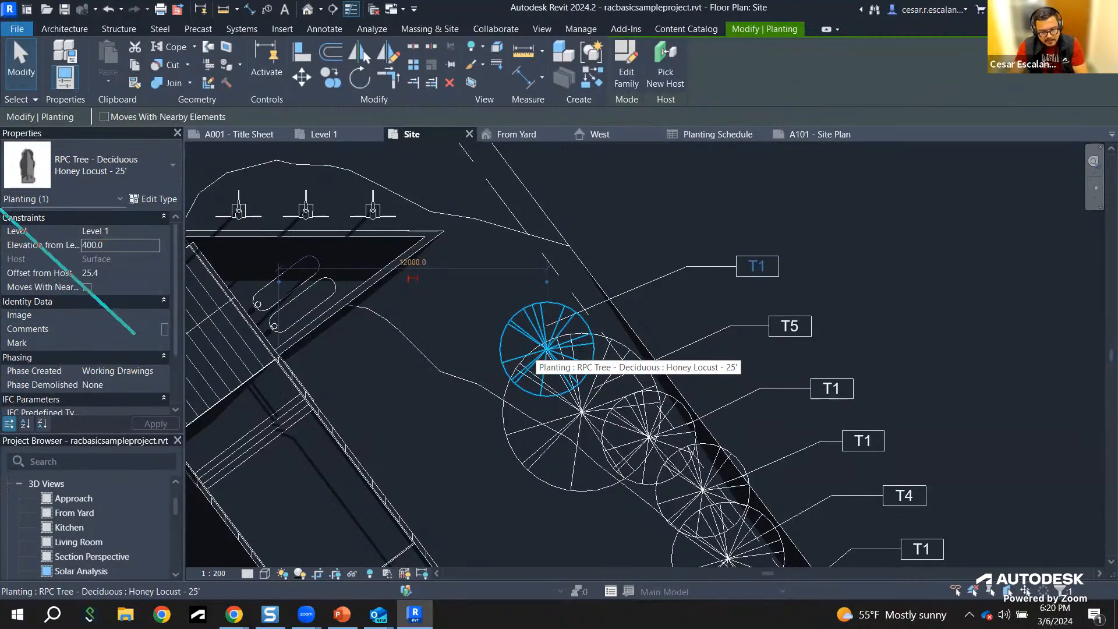
pyautogui.hotkey('ctrl', '2')
pyautogui.press('t')
pyautogui.press('Escape')
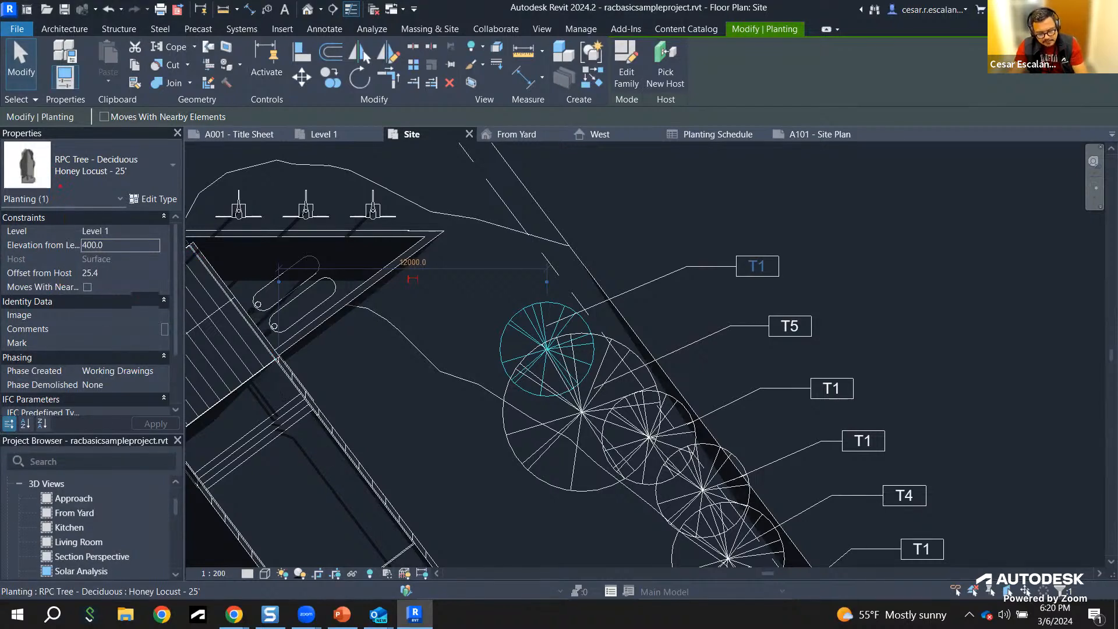
pyautogui.moveTo(59, 189)
pyautogui.mouseDown()
pyautogui.moveTo(25, 181)
pyautogui.moveTo(54, 173)
pyautogui.moveTo(87, 182)
pyautogui.mouseUp()
pyautogui.press('Escape')
pyautogui.press('Escape')
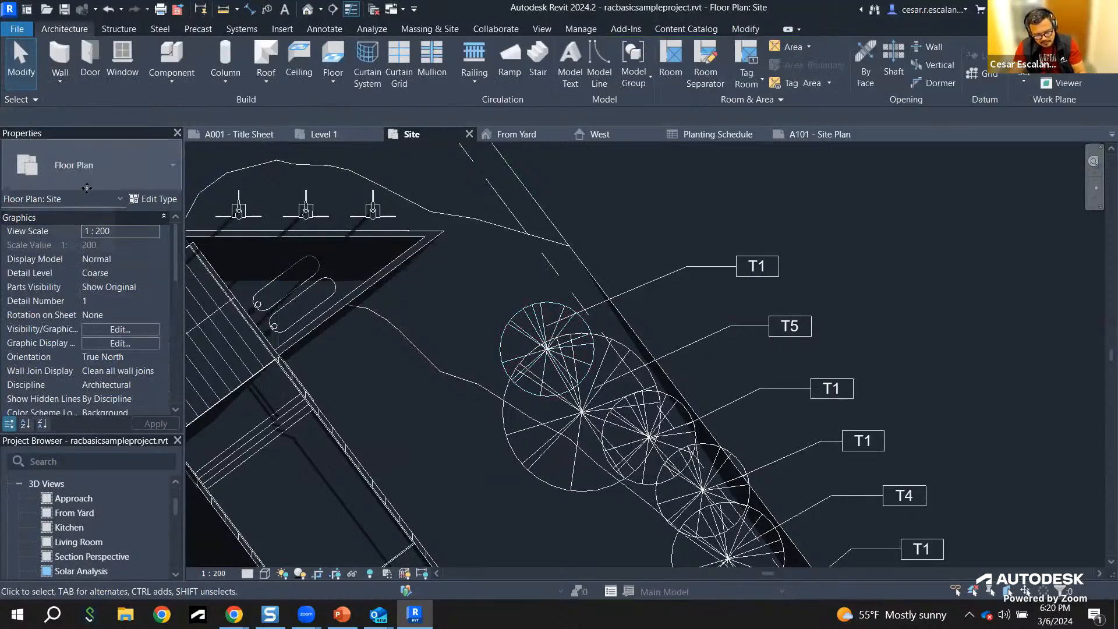
pyautogui.moveTo(1, 130); pyautogui.dragTo(188, 429)
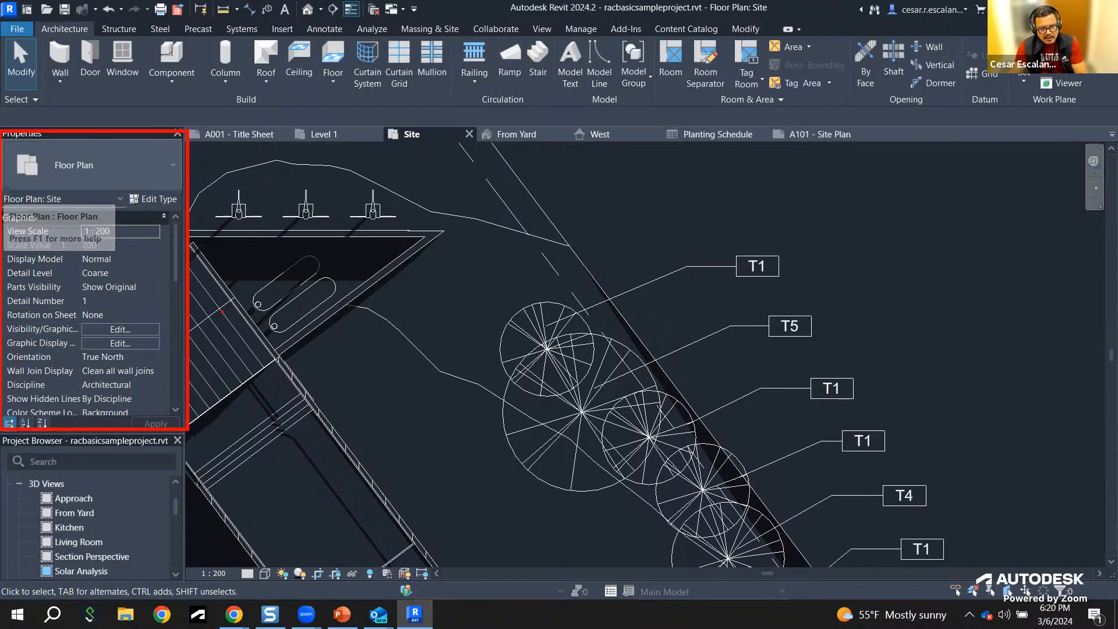
pyautogui.write('t')
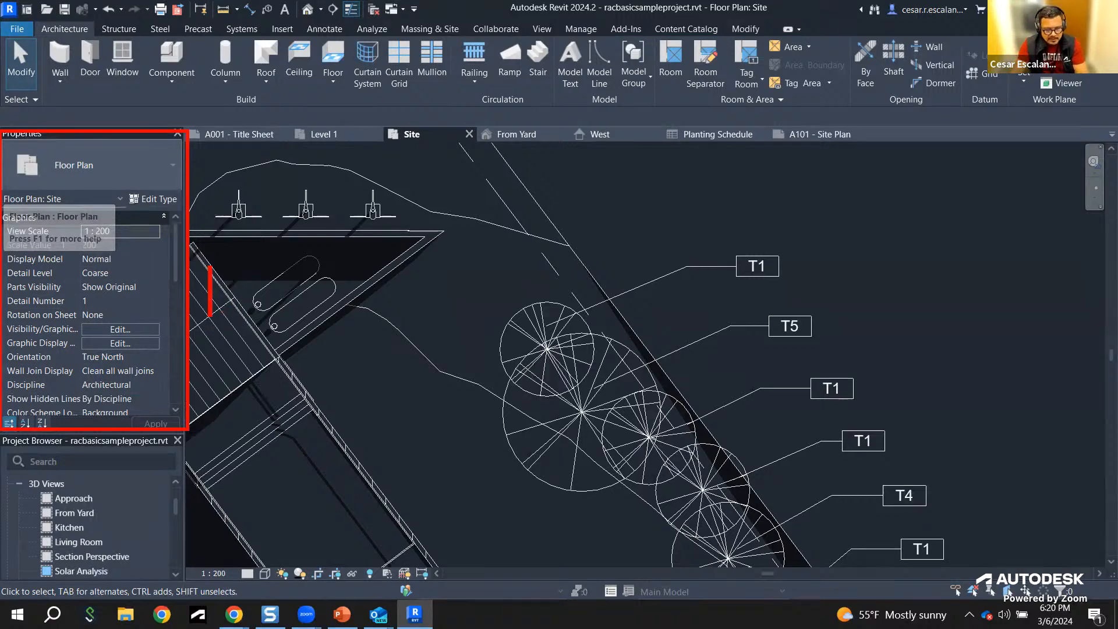
pyautogui.write('Inst')
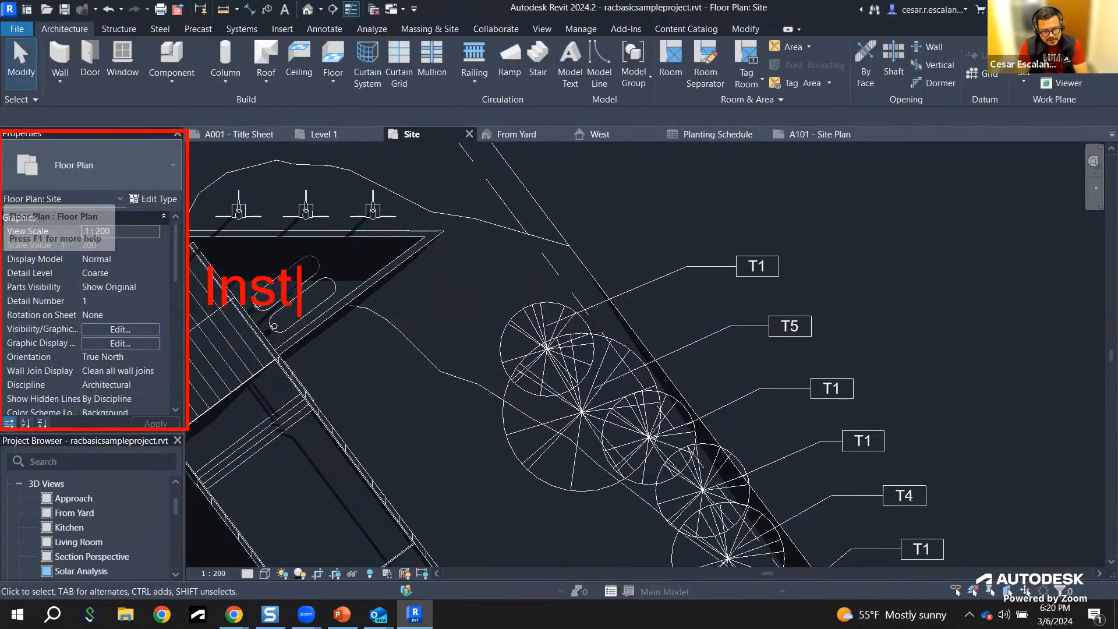
pyautogui.write('ance')
pyautogui.press('Return')
pyautogui.write('Prop')
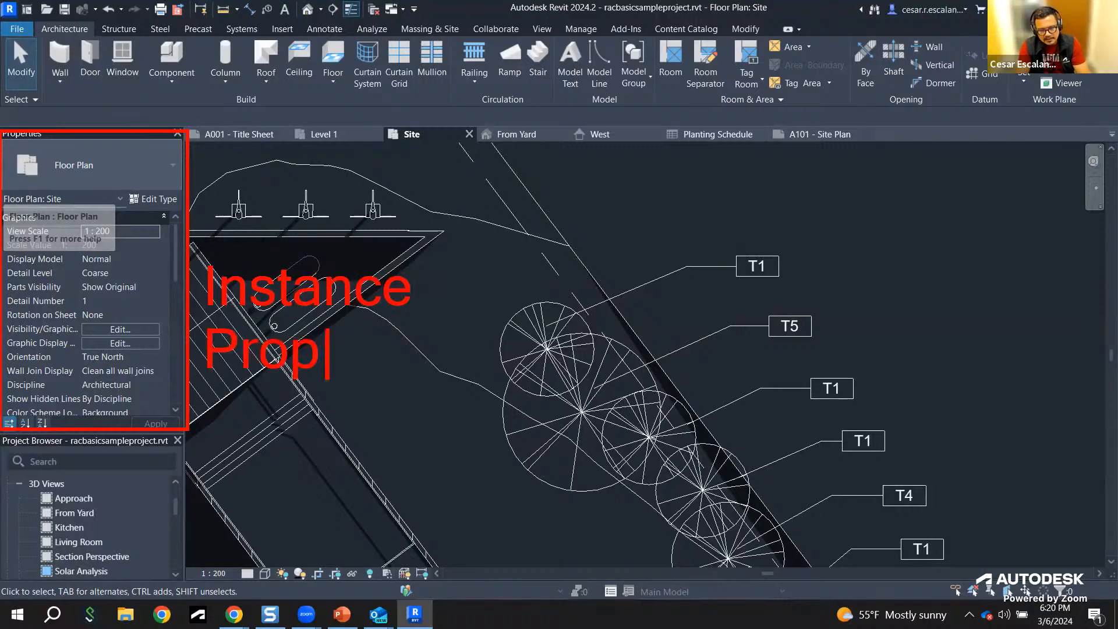
pyautogui.write('erties')
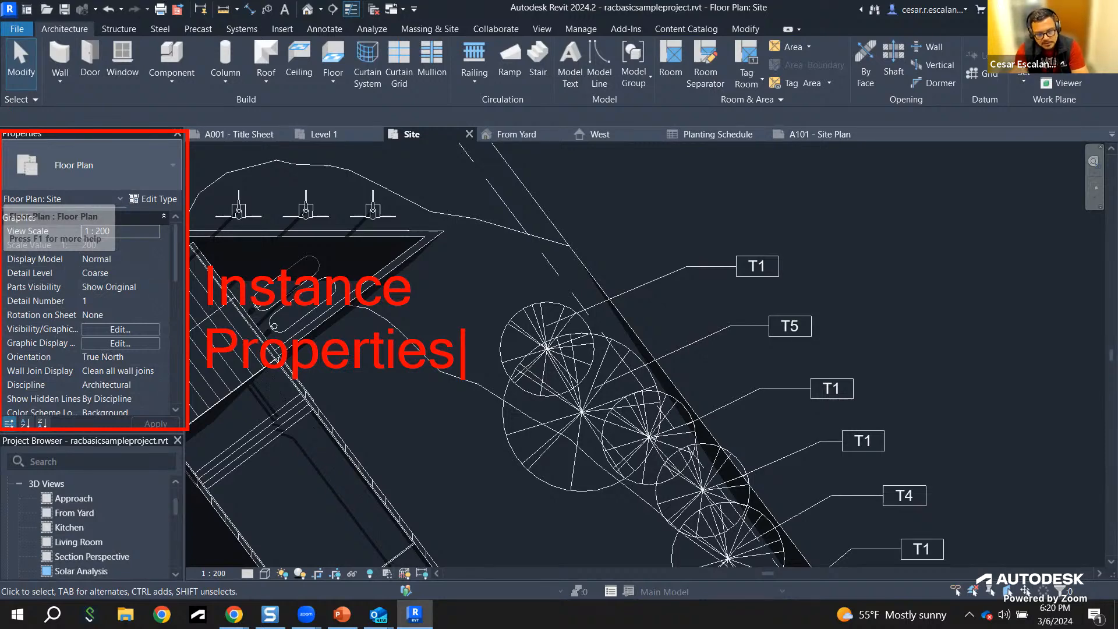
# Step: Reopen the type properties of the uppermost Honey Locust tree in the east row
pyautogui.click(533, 324)
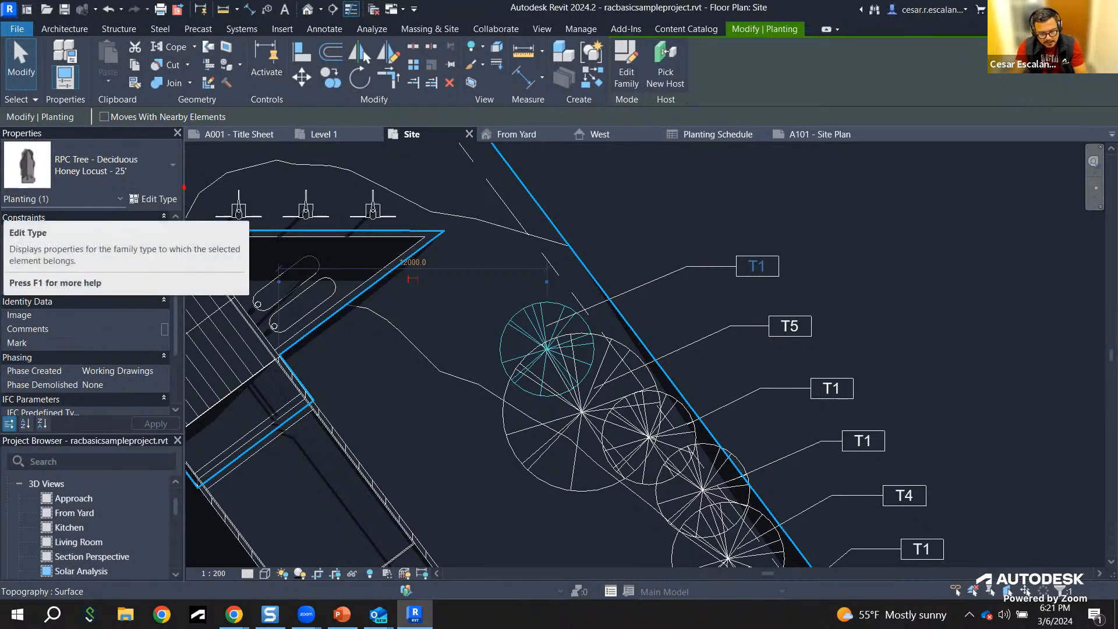
pyautogui.moveTo(185, 187); pyautogui.dragTo(119, 211)
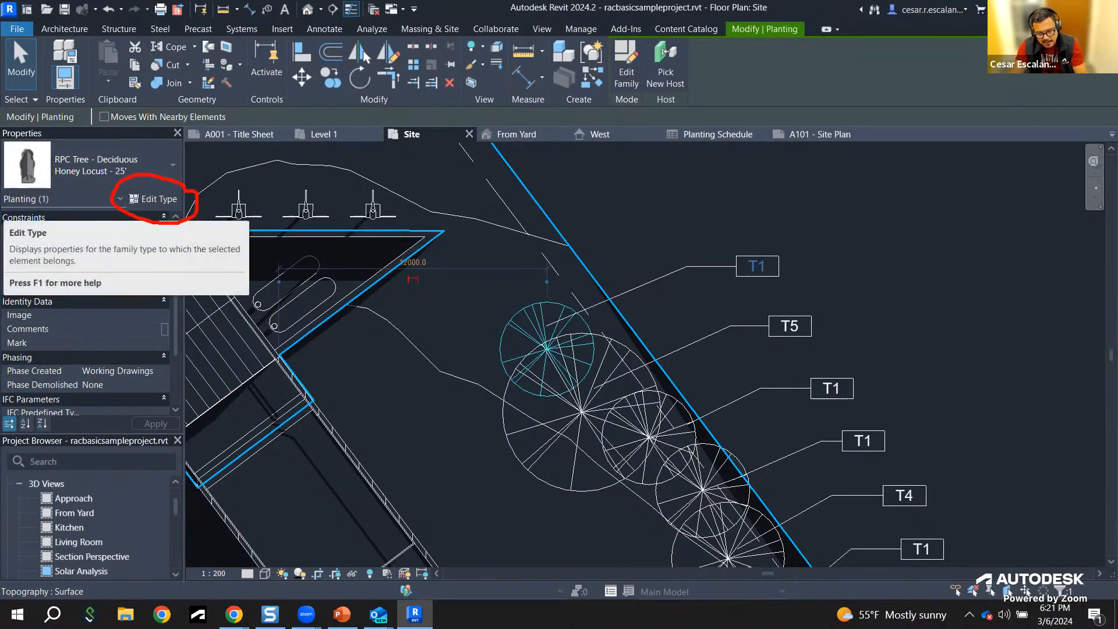
pyautogui.click(163, 200)
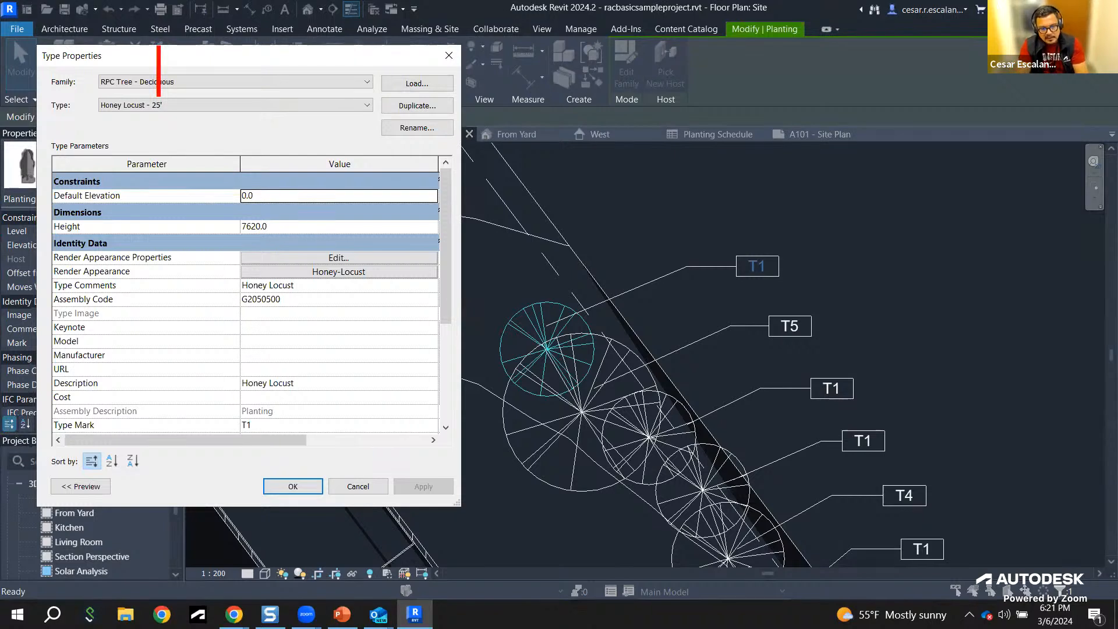
pyautogui.write('C')
pyautogui.press('BackSpace')
pyautogui.write('Pro')
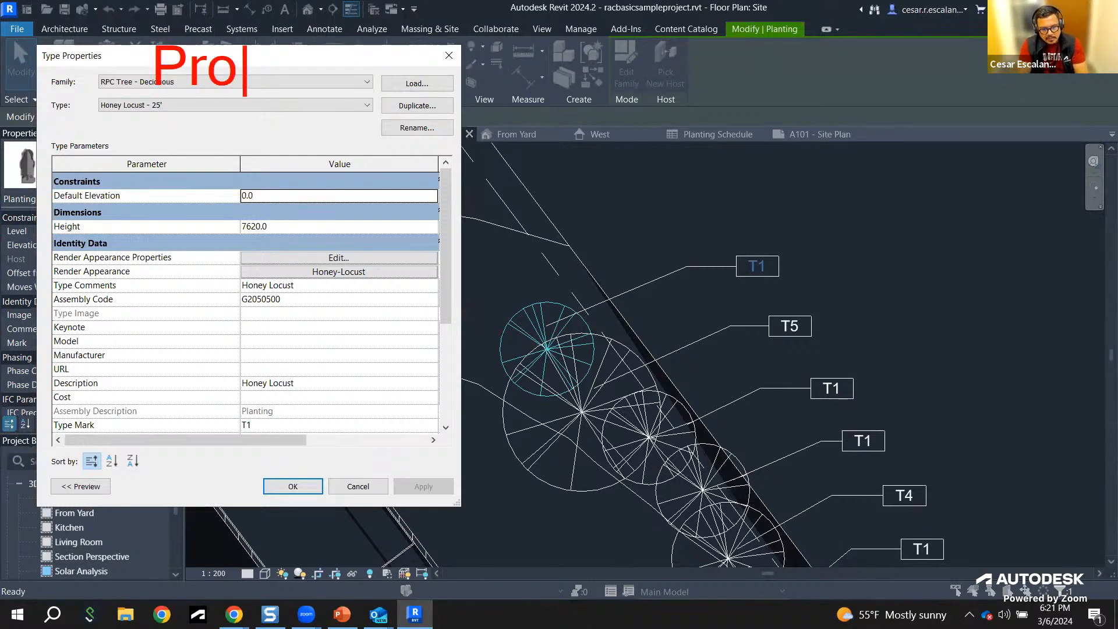
pyautogui.write('perties common t')
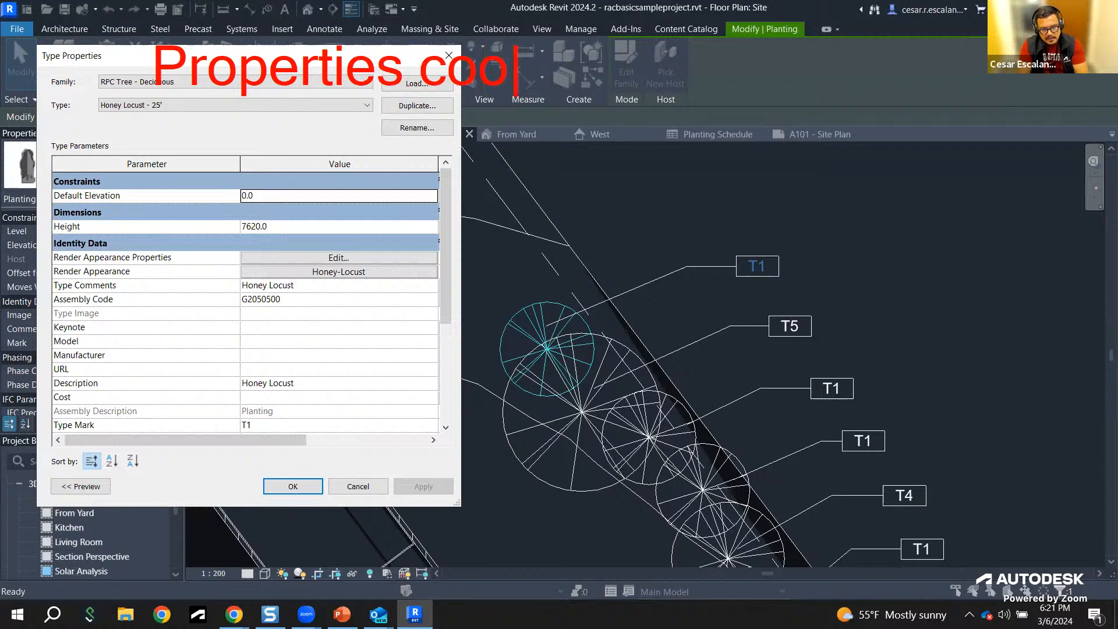
pyautogui.write('o all')
pyautogui.click(159, 135)
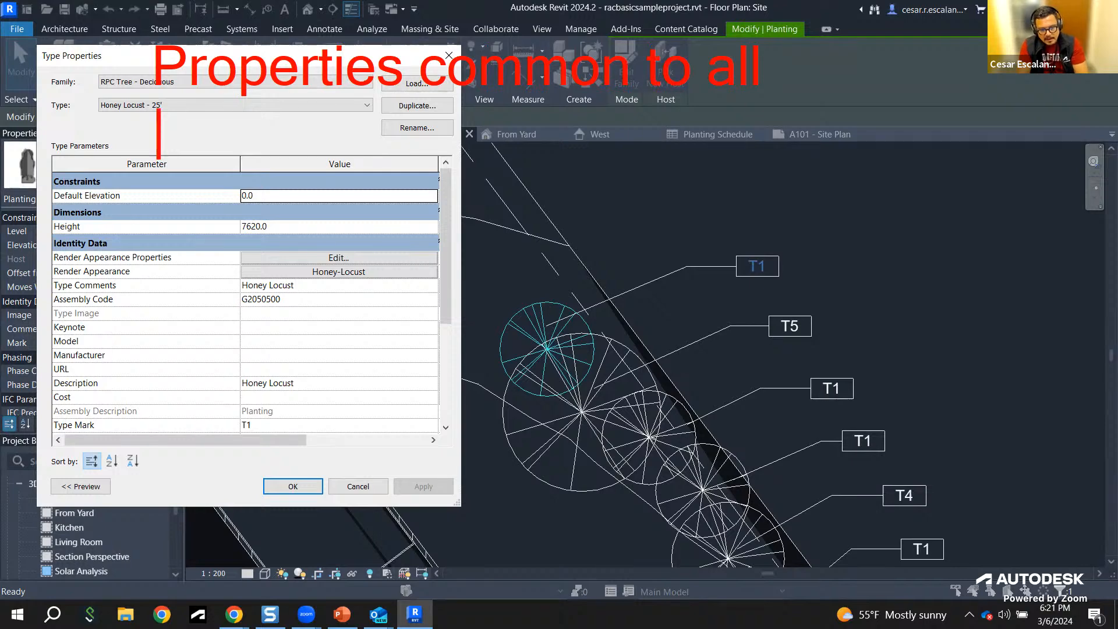
pyautogui.press('BackSpace')
pyautogui.press('BackSpace')
pyautogui.press('BackSpace')
pyautogui.press('BackSpace')
pyautogui.write('the fam')
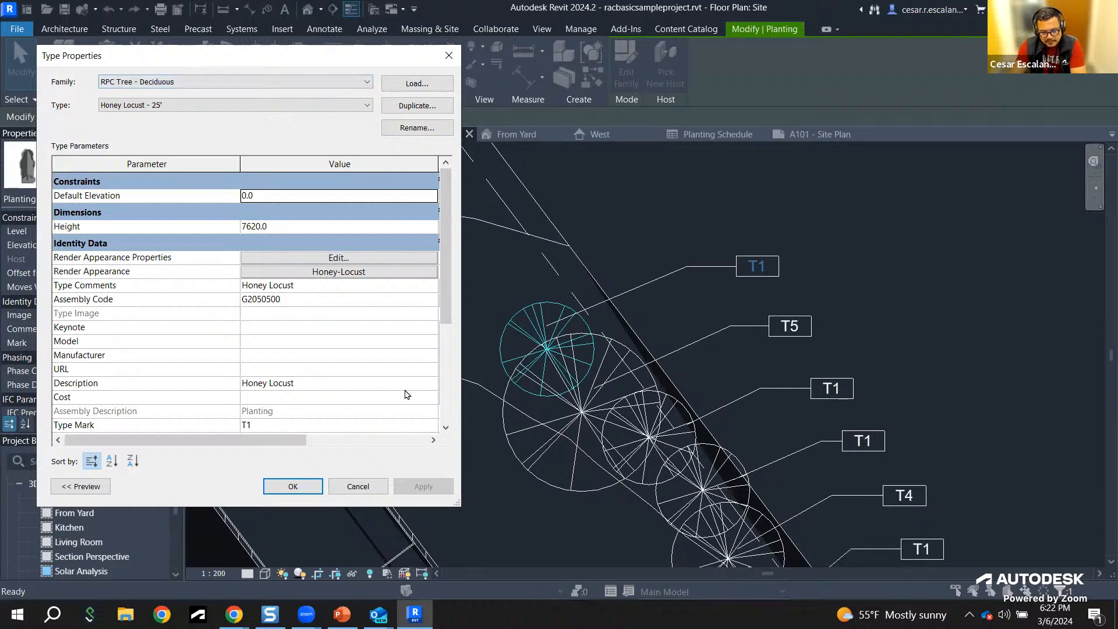
# Step: Set the Type Mark of the Honey Locust - 25' tree type to T22 and apply it to the type
pyautogui.click(272, 425)
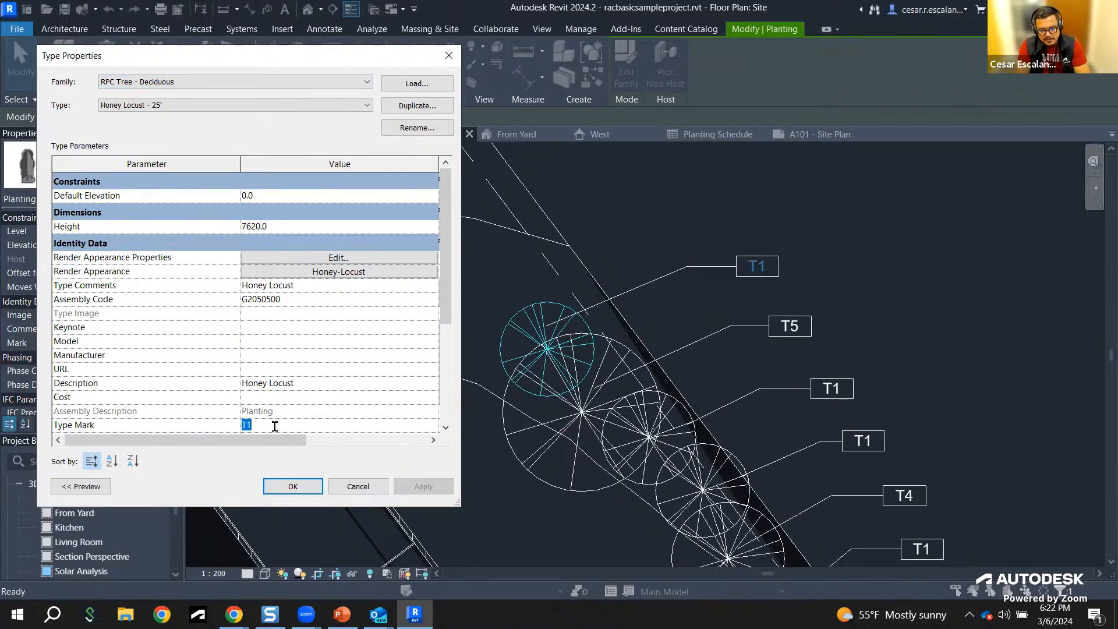
pyautogui.write('T22')
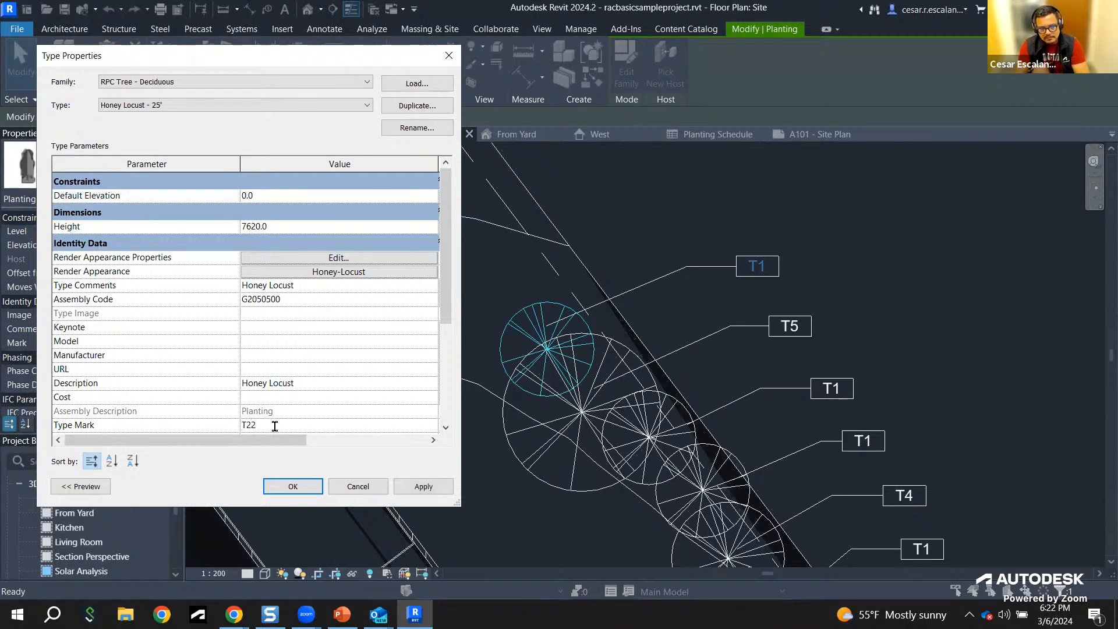
pyautogui.click(294, 484)
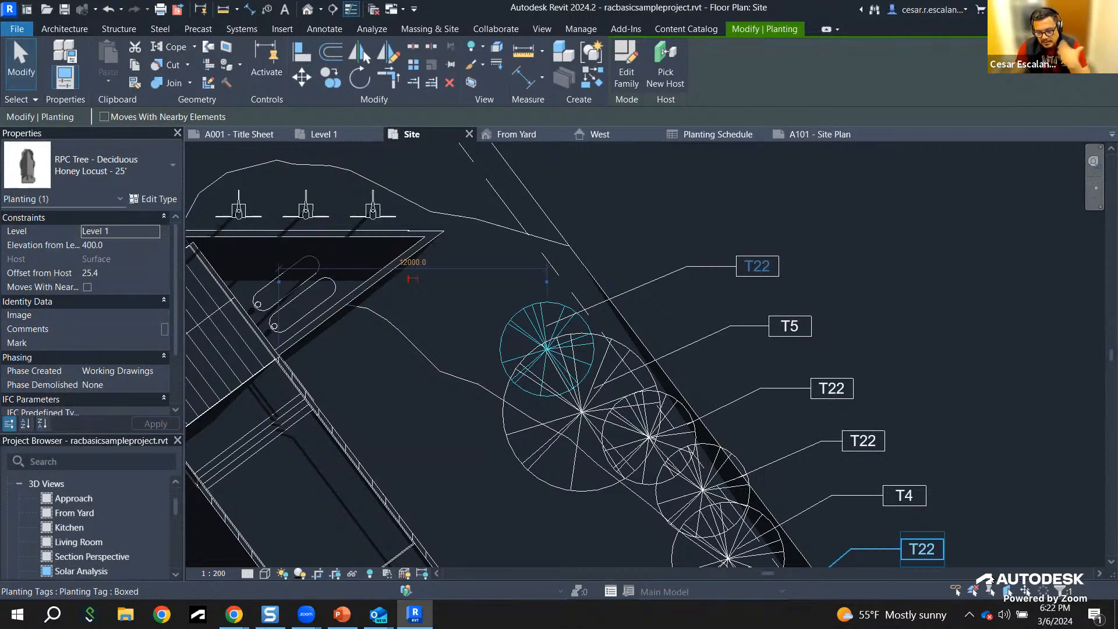
# Step: Reopen the type properties of the selected Honey Locust tree and set the Type Mark back to T1
pyautogui.click(156, 200)
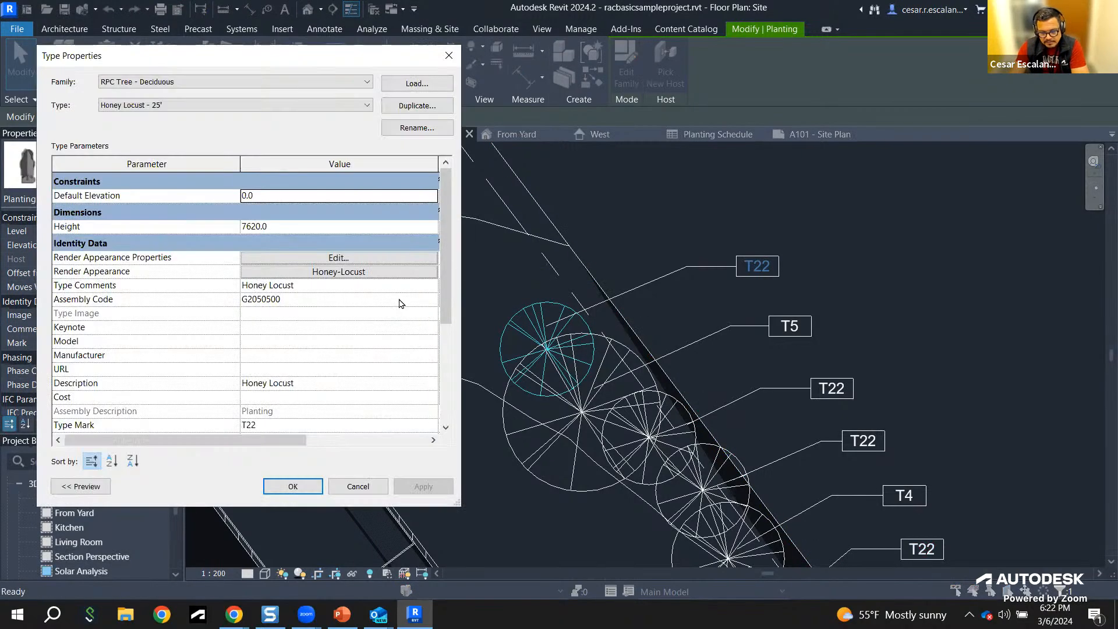
pyautogui.click(301, 425)
pyautogui.doubleClick(301, 425)
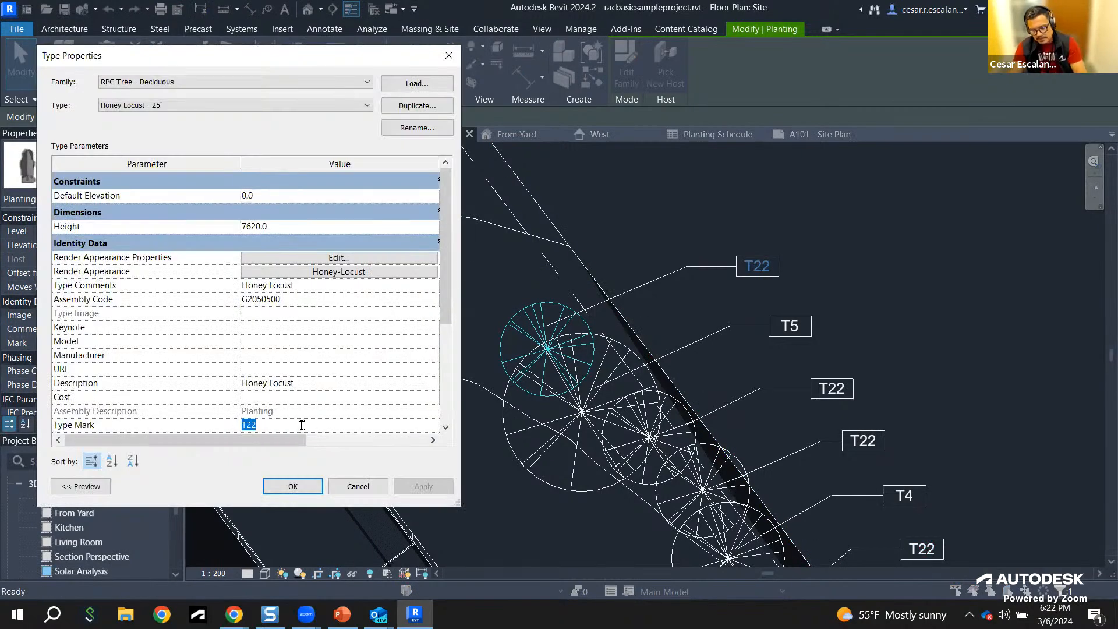
pyautogui.write('T1')
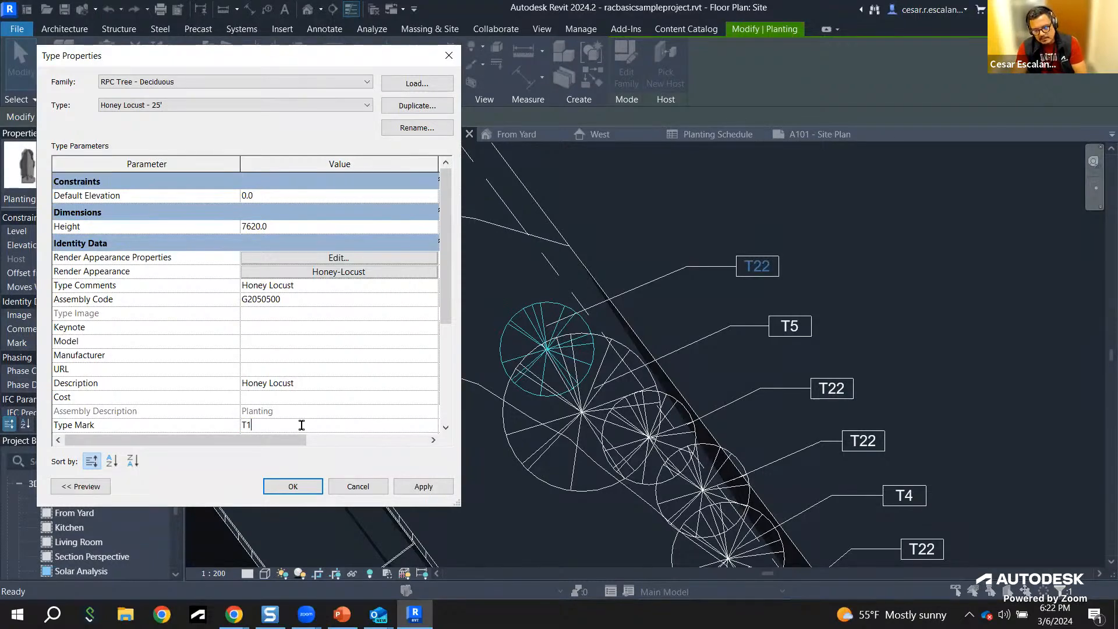
pyautogui.click(293, 487)
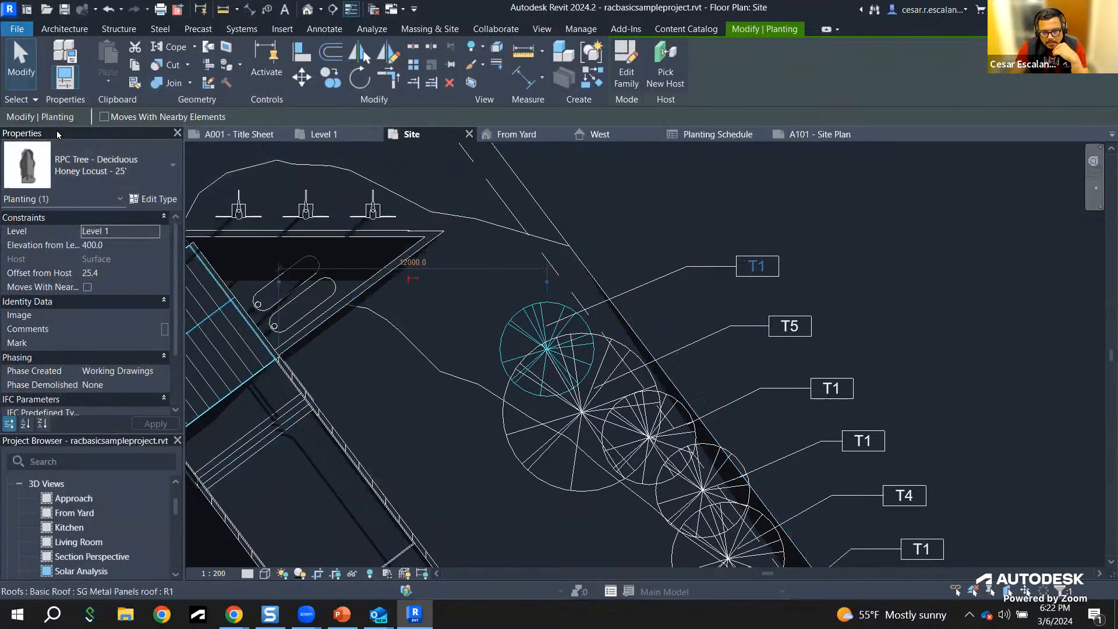
# Step: Undock the Properties palette, dock it on the right side of the drawing area, and float it over the Site view again
pyautogui.moveTo(52, 141); pyautogui.dragTo(51, 141)
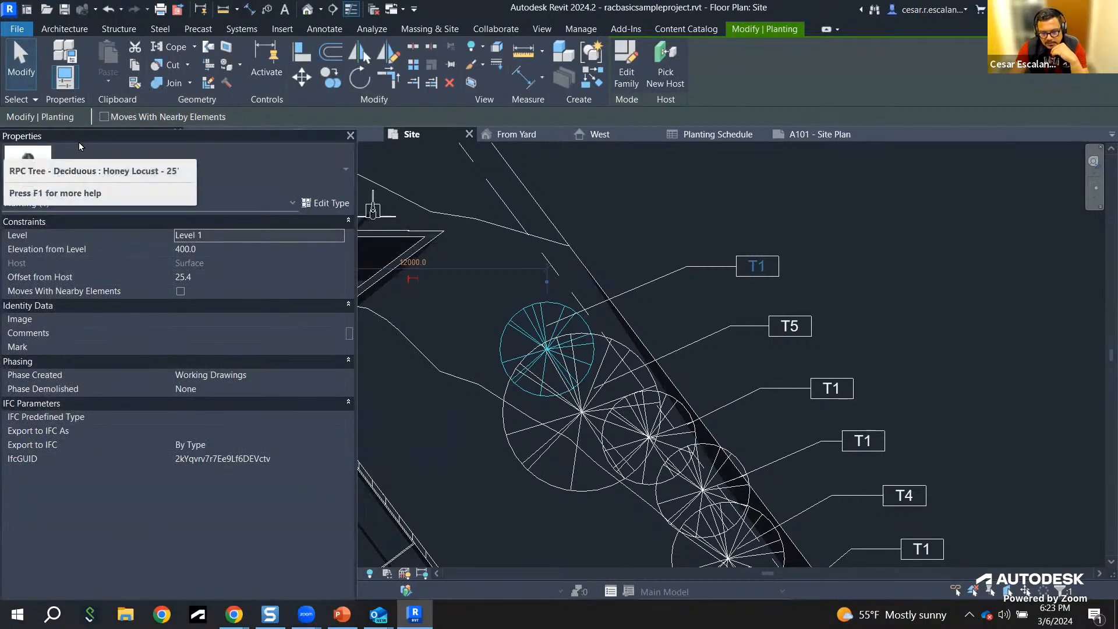
pyautogui.moveTo(78, 141); pyautogui.dragTo(756, 73)
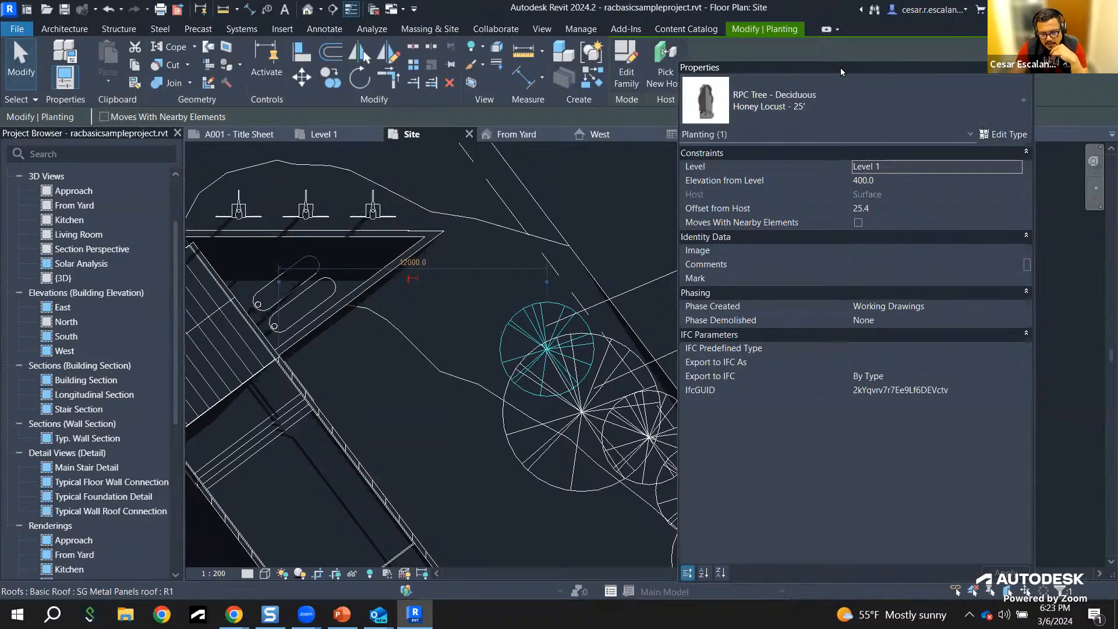
pyautogui.moveTo(840, 68); pyautogui.dragTo(740, 79)
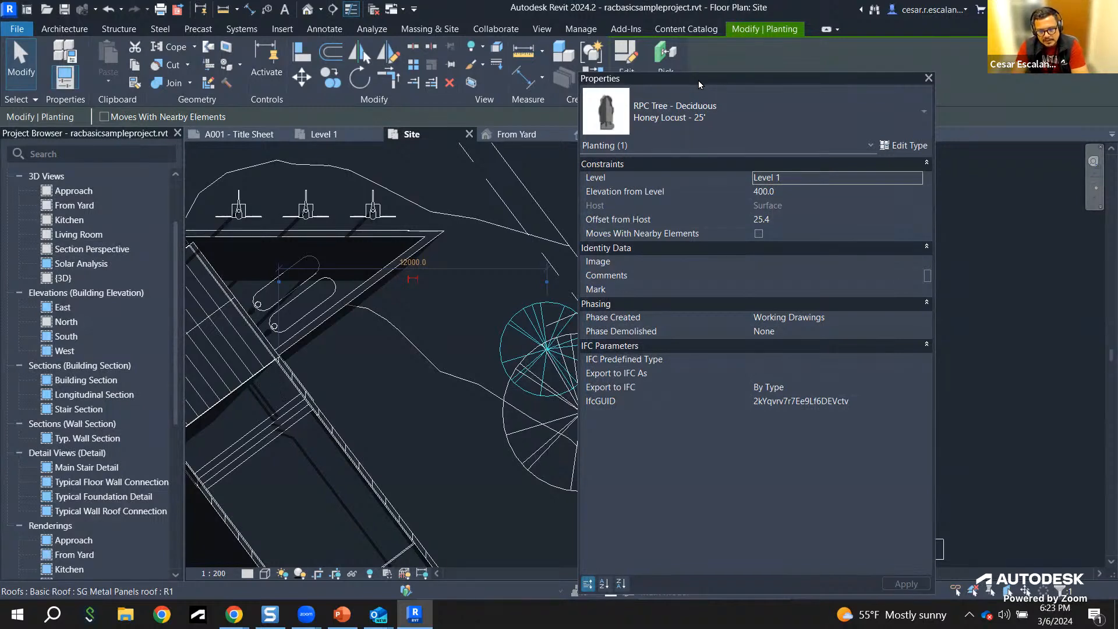
pyautogui.doubleClick(697, 79)
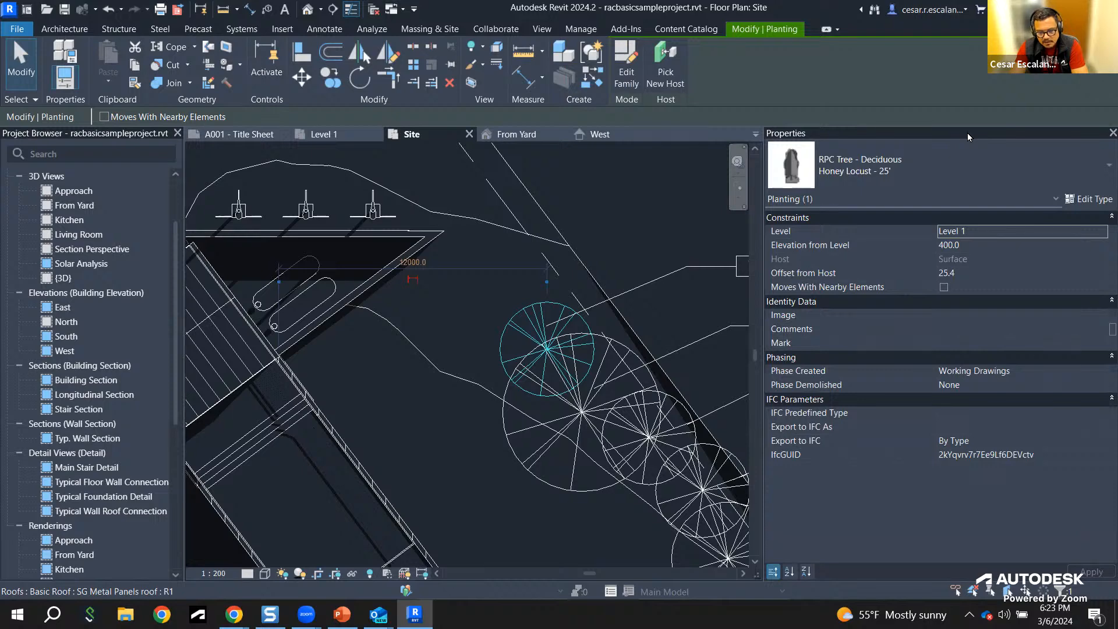
pyautogui.moveTo(973, 131); pyautogui.dragTo(603, 239)
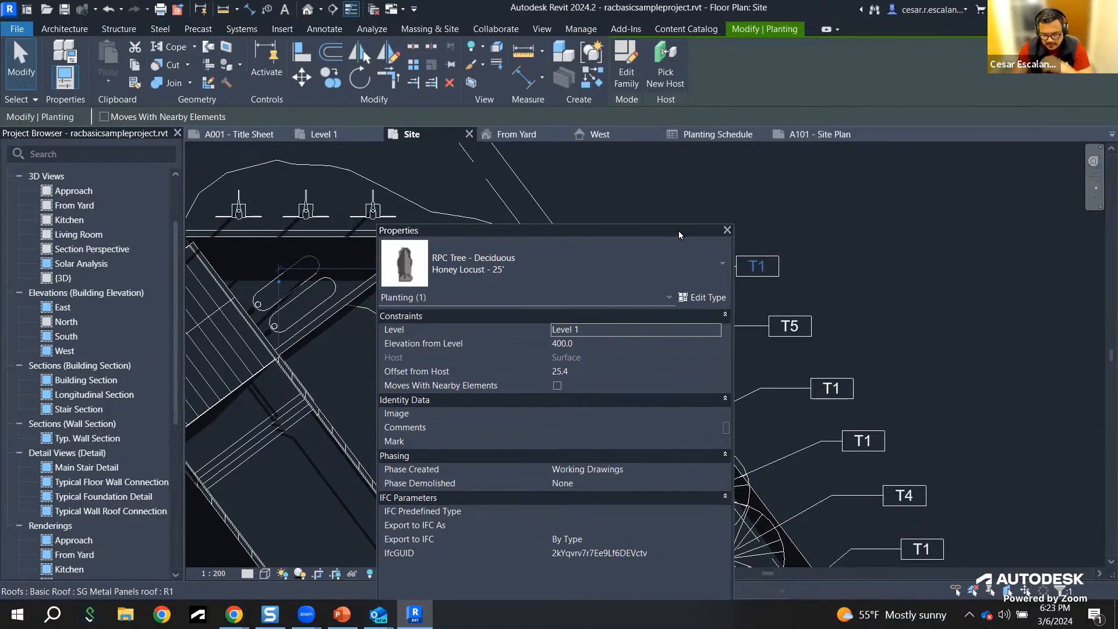
pyautogui.moveTo(678, 231); pyautogui.dragTo(624, 204)
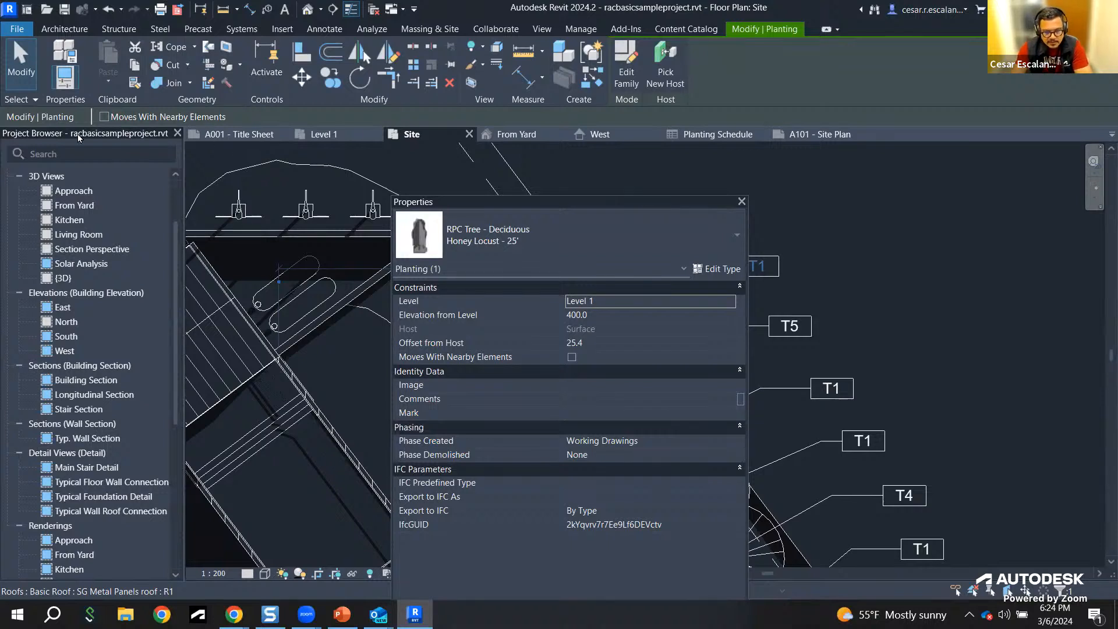
# Step: Dock the Project Browser on the right side of the drawing area and the Properties palette on the left side
pyautogui.moveTo(70, 134); pyautogui.dragTo(263, 225)
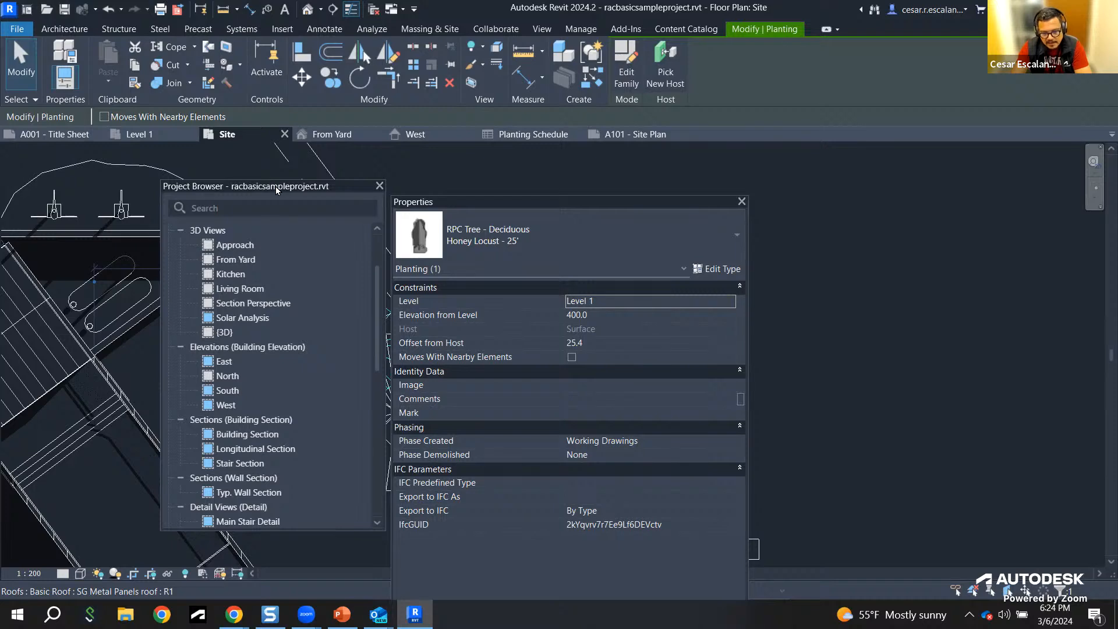
pyautogui.doubleClick(297, 187)
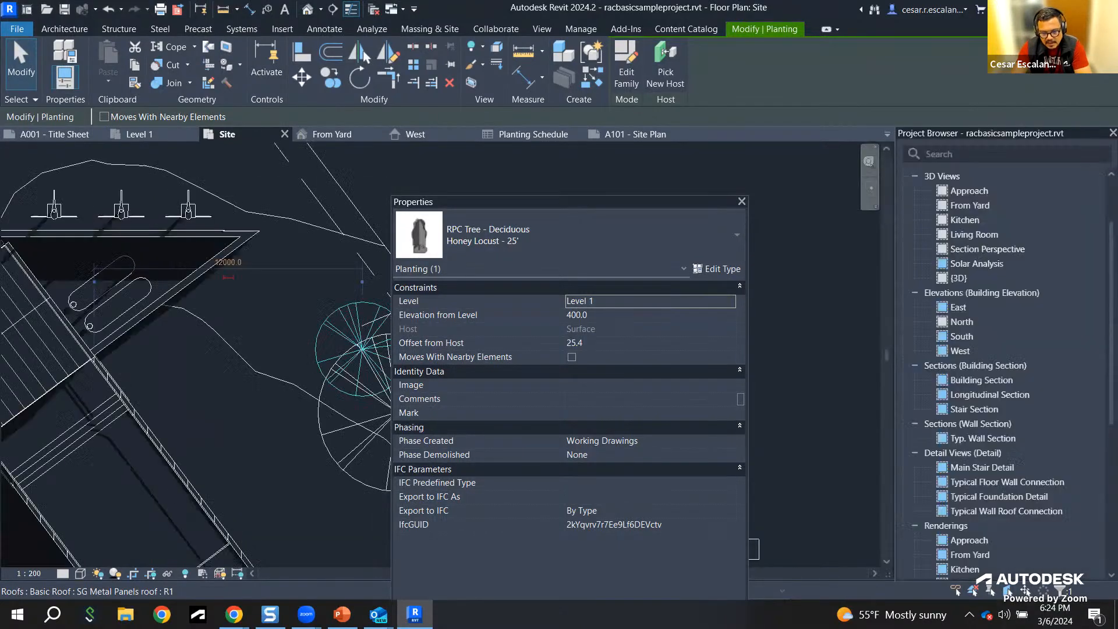
pyautogui.doubleClick(583, 201)
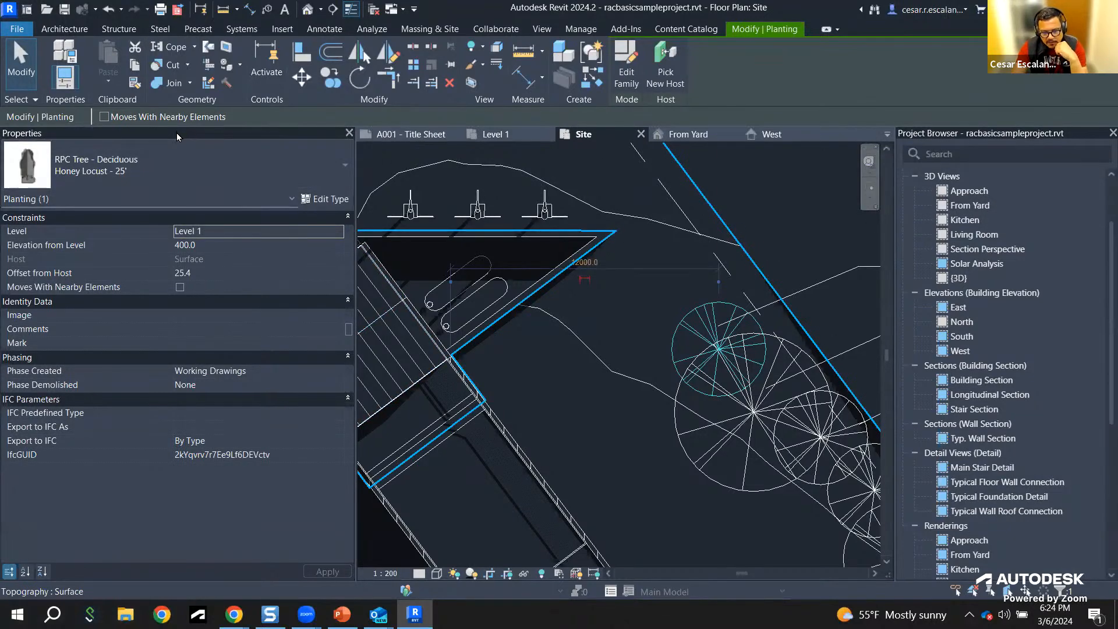
# Step: Float the Properties palette and the Project Browser over the Site view, and redock the Project Browser on the left side
pyautogui.moveTo(177, 133); pyautogui.dragTo(473, 233)
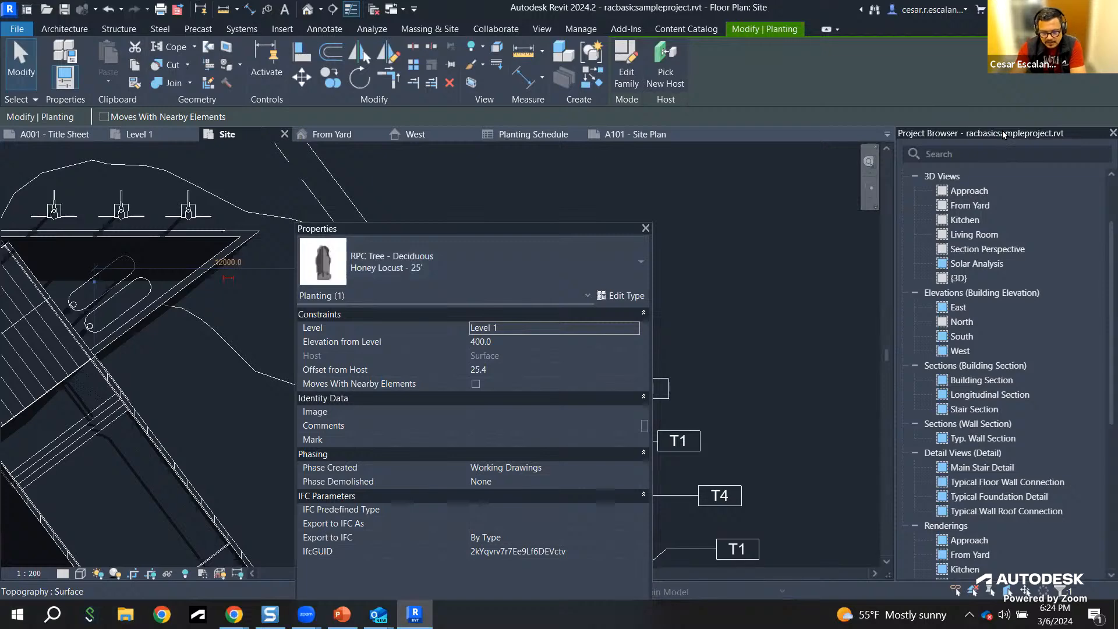
pyautogui.moveTo(1002, 130); pyautogui.dragTo(909, 279)
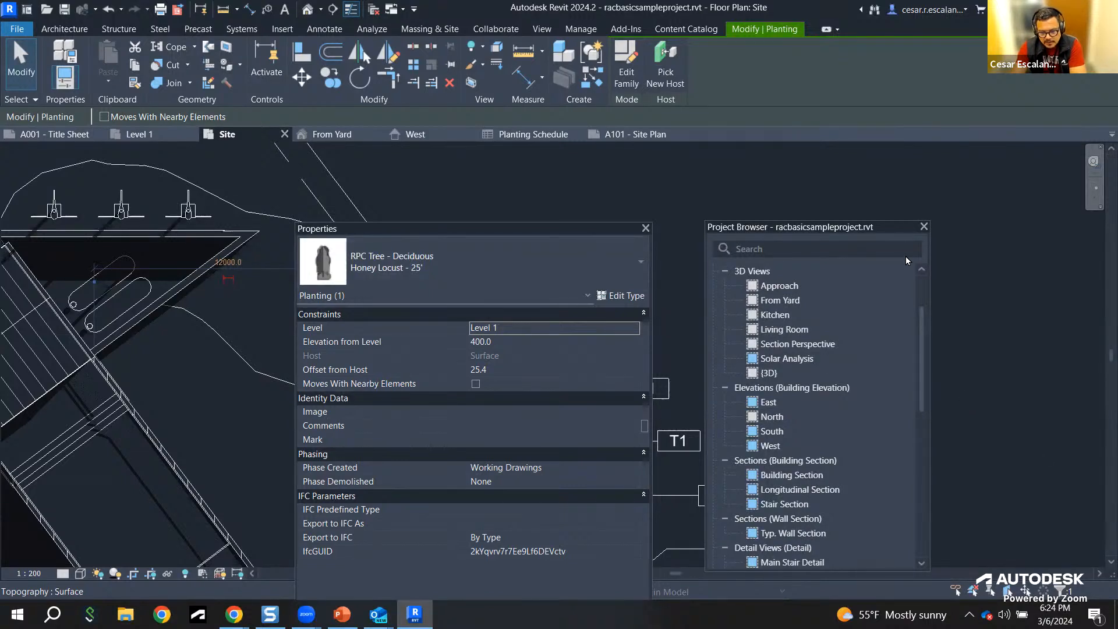
pyautogui.doubleClick(833, 225)
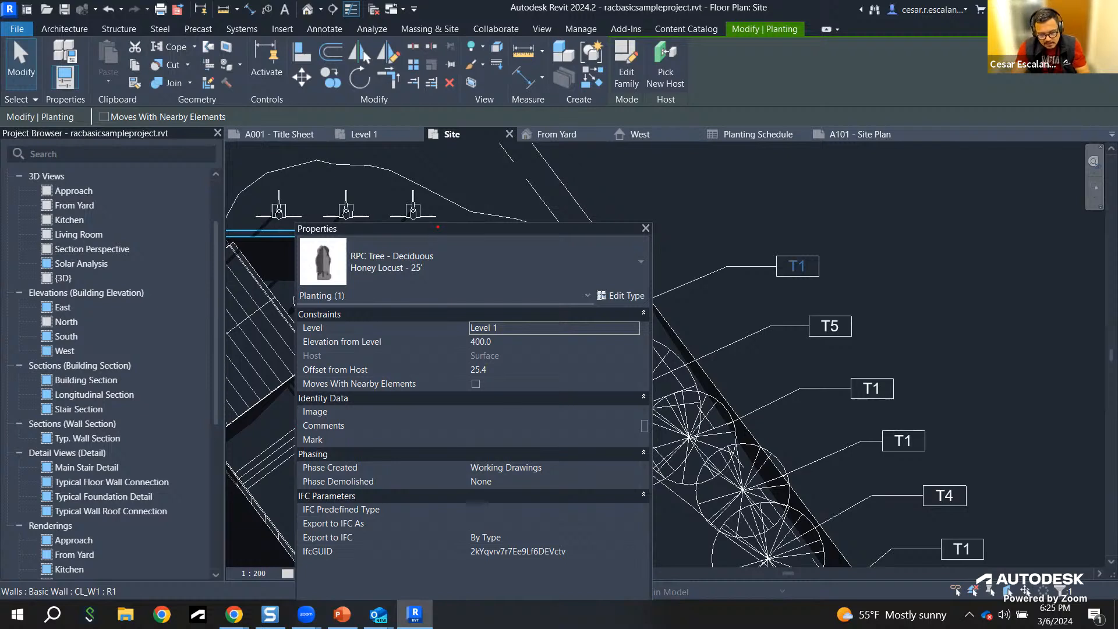
# Step: Stack the floating Properties palette onto the docked Project Browser so that both share the same docked space
pyautogui.moveTo(460, 217)
pyautogui.mouseDown()
pyautogui.moveTo(440, 232)
pyautogui.moveTo(468, 212)
pyautogui.moveTo(324, 142)
pyautogui.moveTo(223, 125)
pyautogui.moveTo(178, 128)
pyautogui.moveTo(186, 146)
pyautogui.moveTo(170, 118)
pyautogui.mouseUp()
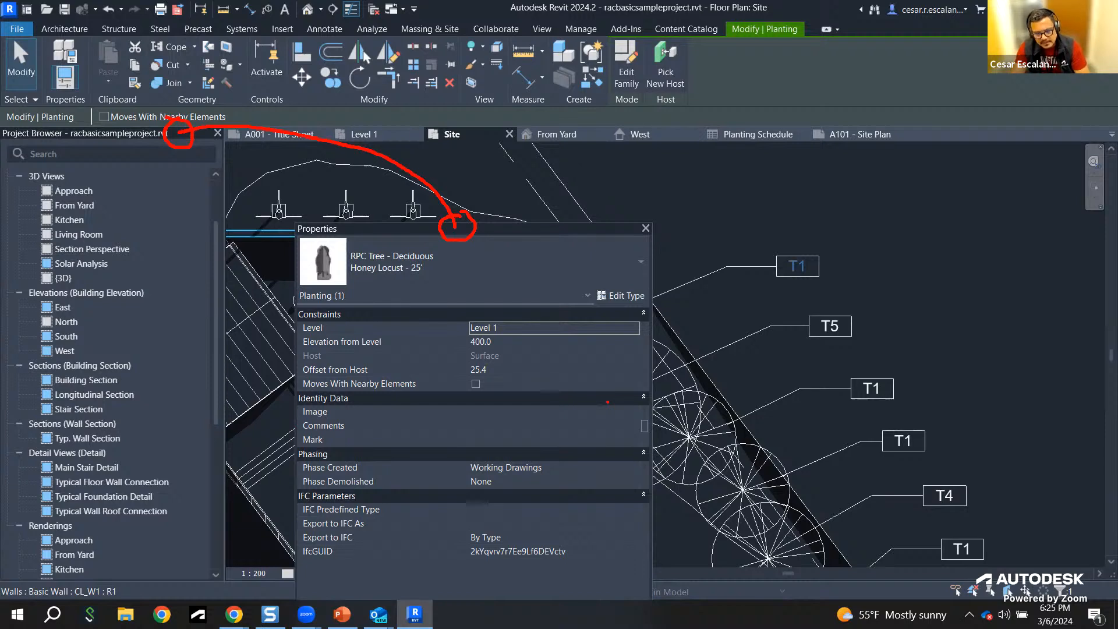
pyautogui.press('Escape')
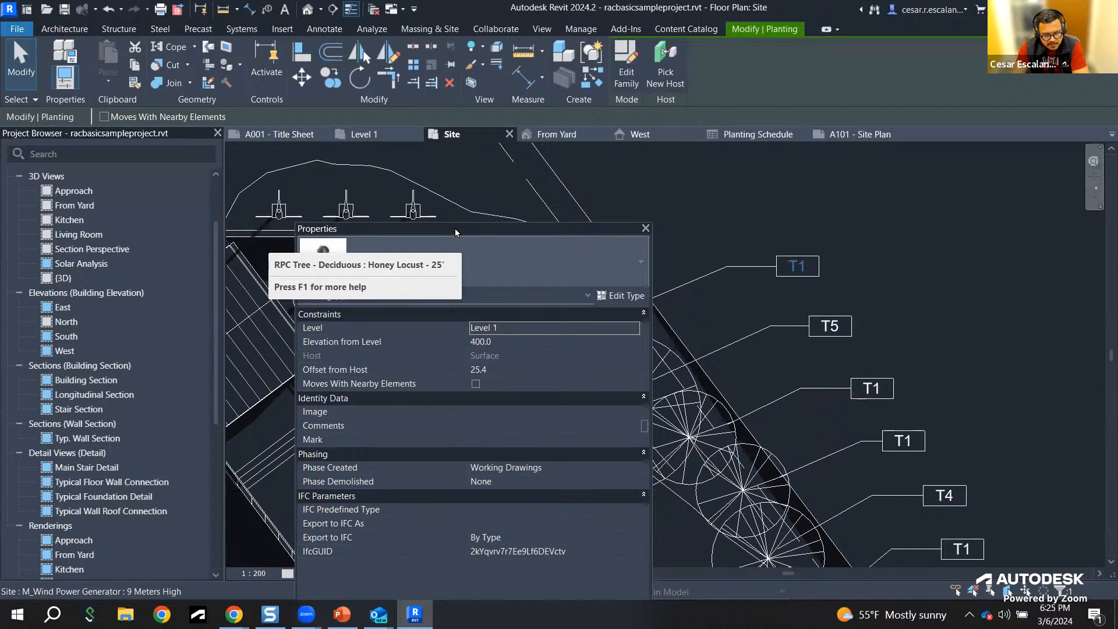
pyautogui.moveTo(455, 229); pyautogui.dragTo(480, 246)
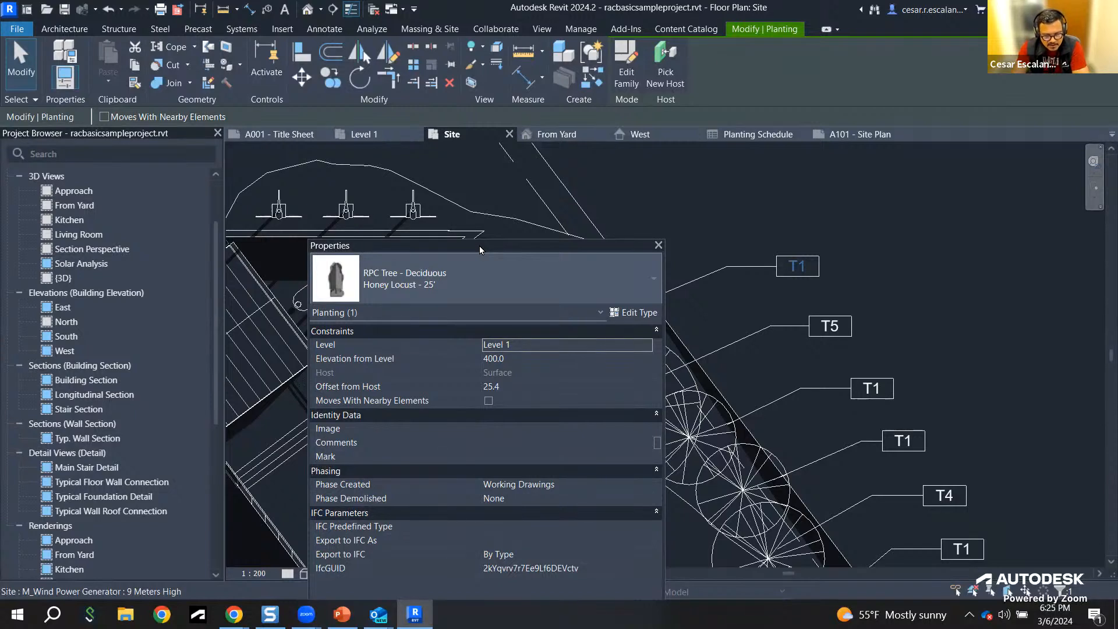
pyautogui.moveTo(480, 246); pyautogui.dragTo(193, 137)
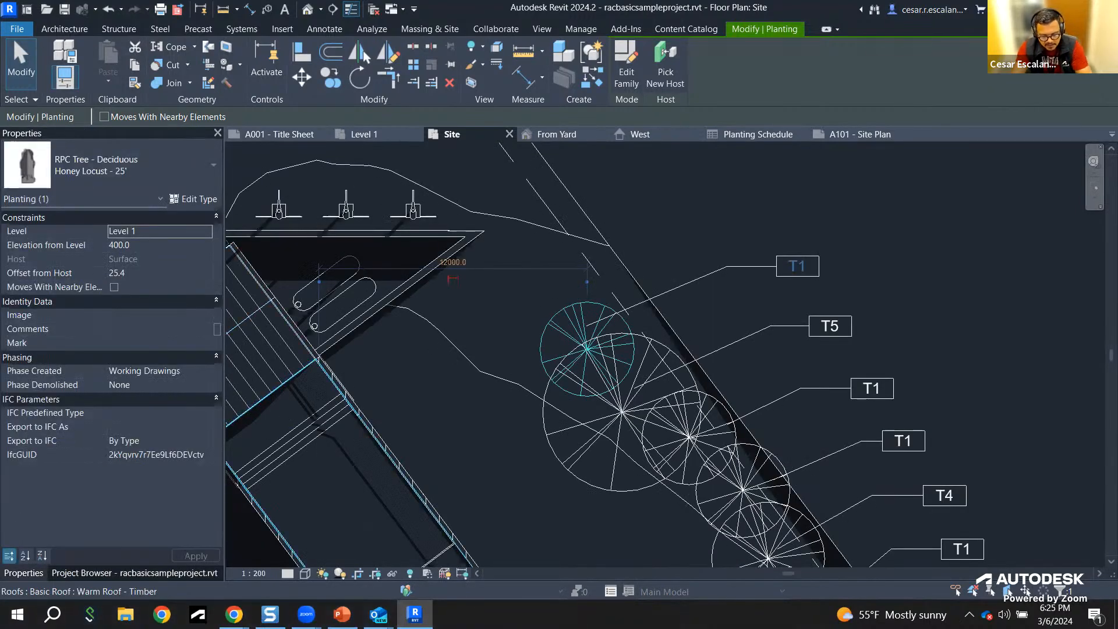
pyautogui.moveTo(44, 561)
pyautogui.mouseDown()
pyautogui.moveTo(20, 560)
pyautogui.moveTo(3, 582)
pyautogui.moveTo(49, 559)
pyautogui.mouseUp()
pyautogui.moveTo(213, 560)
pyautogui.mouseDown()
pyautogui.moveTo(150, 547)
pyautogui.moveTo(81, 590)
pyautogui.moveTo(201, 562)
pyautogui.mouseUp()
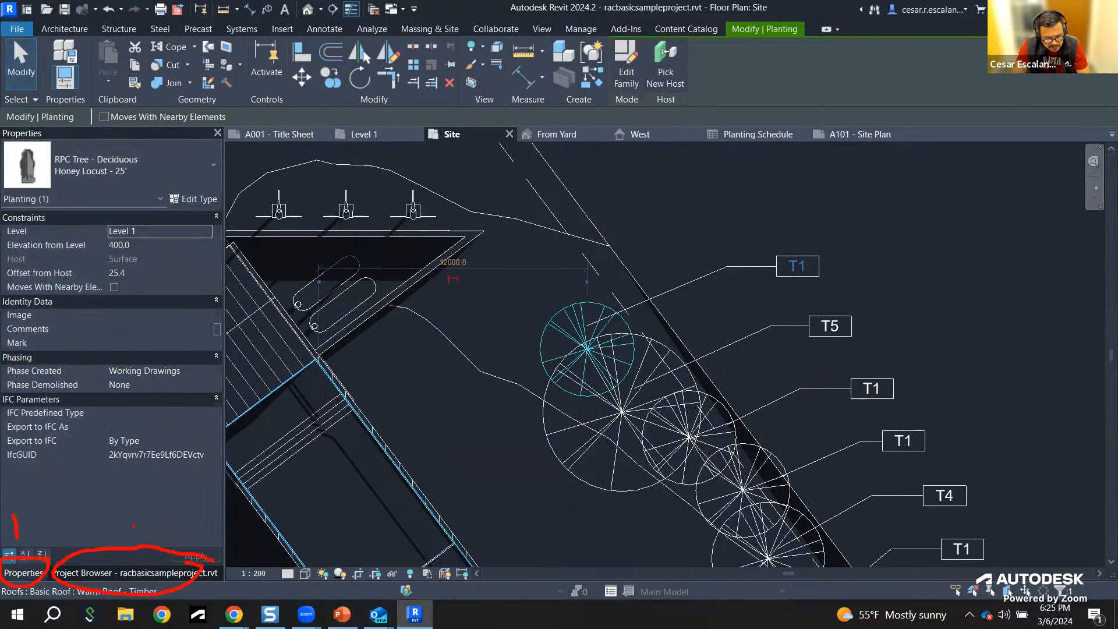
pyautogui.moveTo(150, 513); pyautogui.dragTo(160, 535)
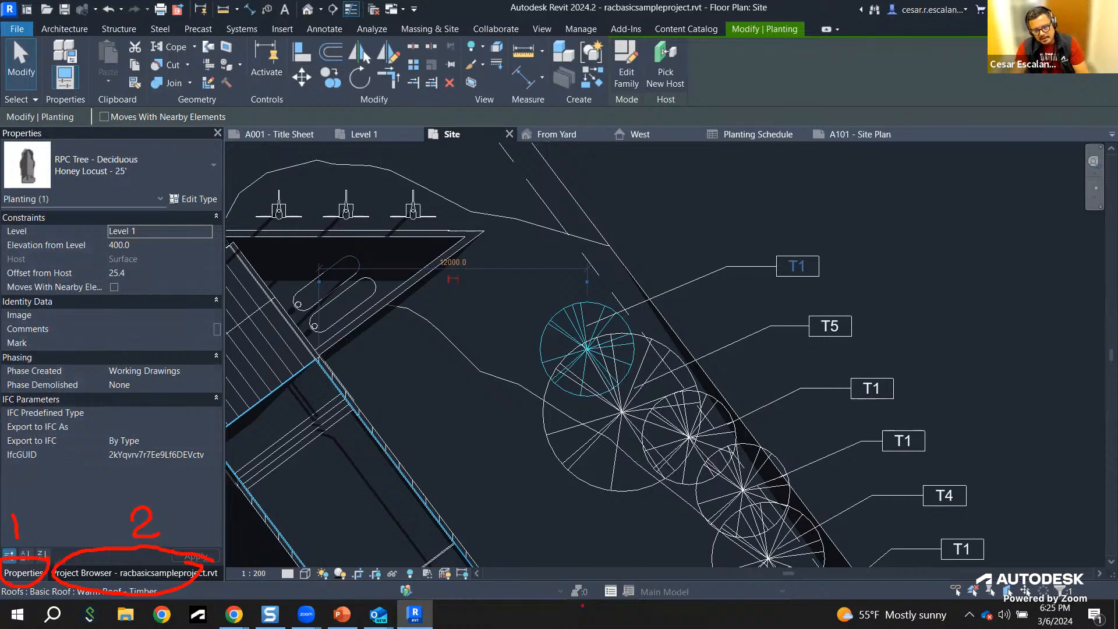
# Step: Switch back and forth between the stacked Properties palette and Project Browser to compare their contents
pyautogui.click(136, 575)
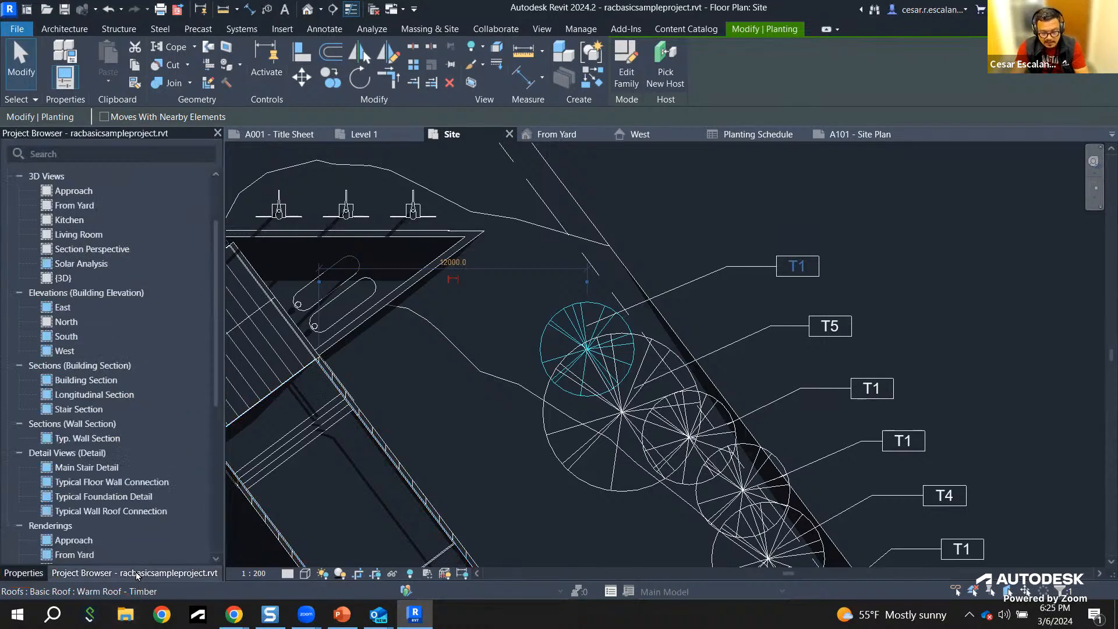
pyautogui.click(27, 573)
pyautogui.click(67, 574)
pyautogui.click(41, 573)
pyautogui.click(88, 576)
pyautogui.click(29, 575)
pyautogui.click(81, 575)
pyautogui.click(38, 575)
pyautogui.click(86, 575)
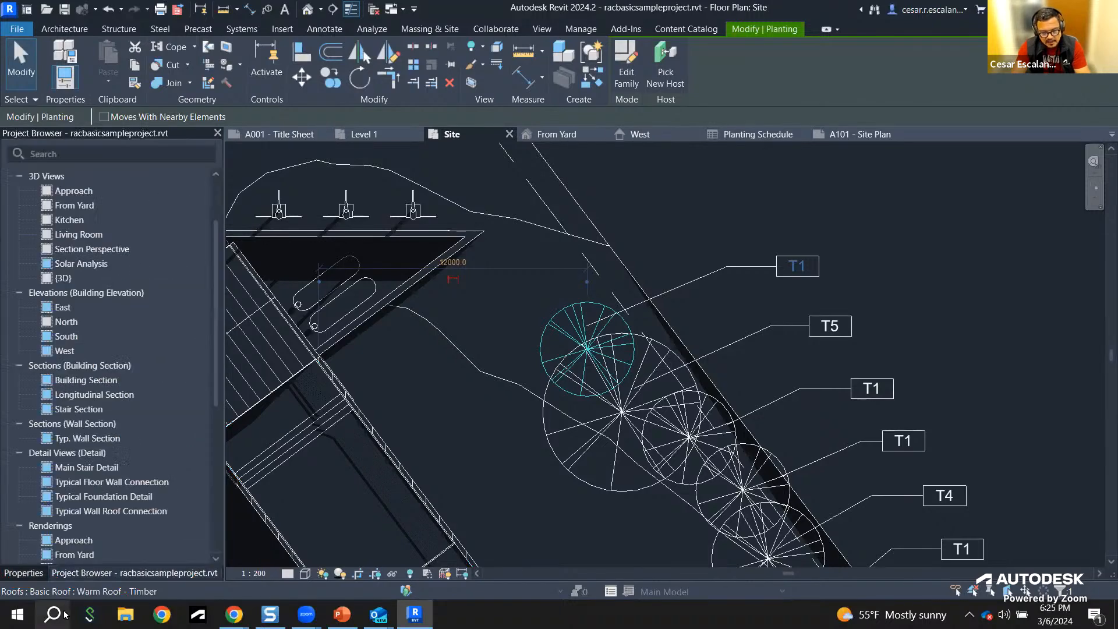
pyautogui.click(29, 573)
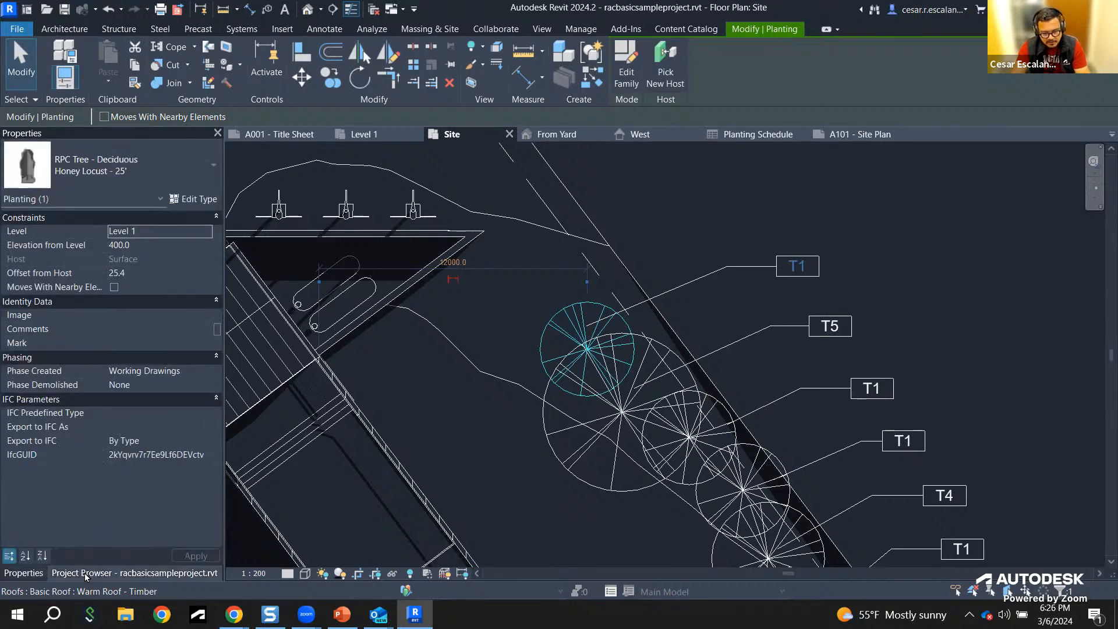
pyautogui.click(87, 574)
pyautogui.click(26, 573)
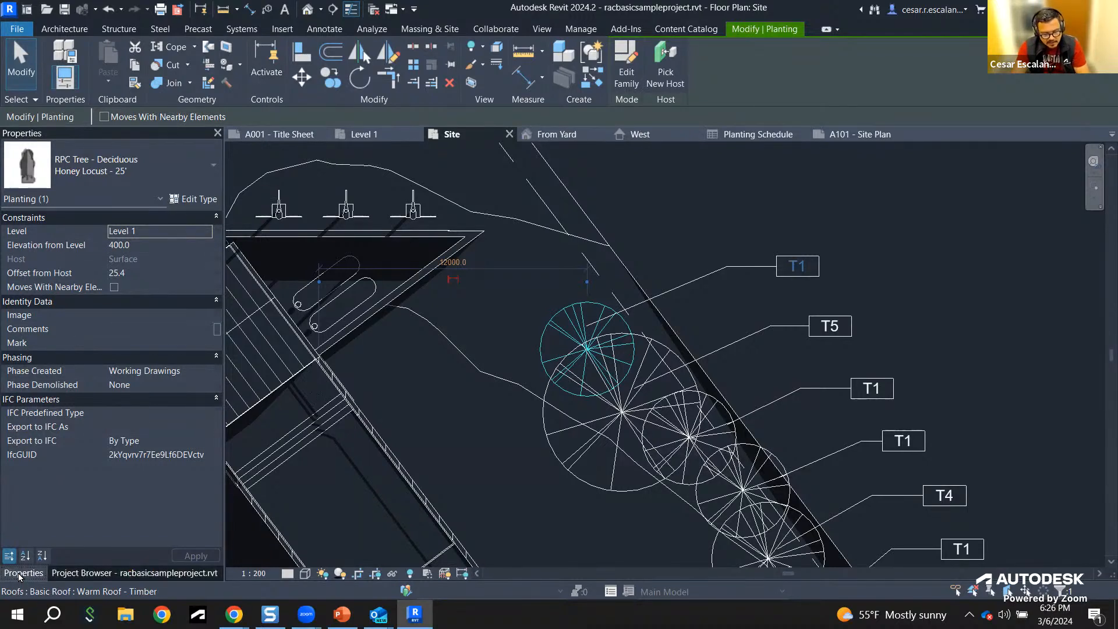
# Step: Separate the Properties palette from the shared stack and dock it above the Project Browser
pyautogui.click(116, 573)
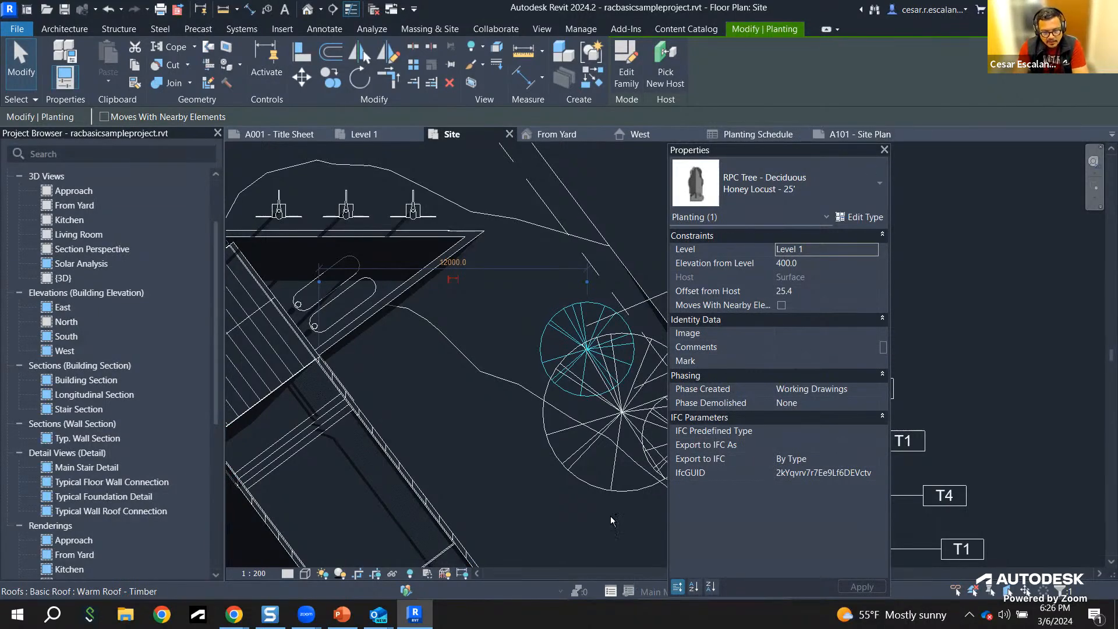
pyautogui.moveTo(756, 148)
pyautogui.mouseDown()
pyautogui.moveTo(754, 168)
pyautogui.moveTo(346, 192)
pyautogui.moveTo(354, 177)
pyautogui.moveTo(381, 172)
pyautogui.moveTo(150, 156)
pyautogui.moveTo(141, 138)
pyautogui.mouseUp()
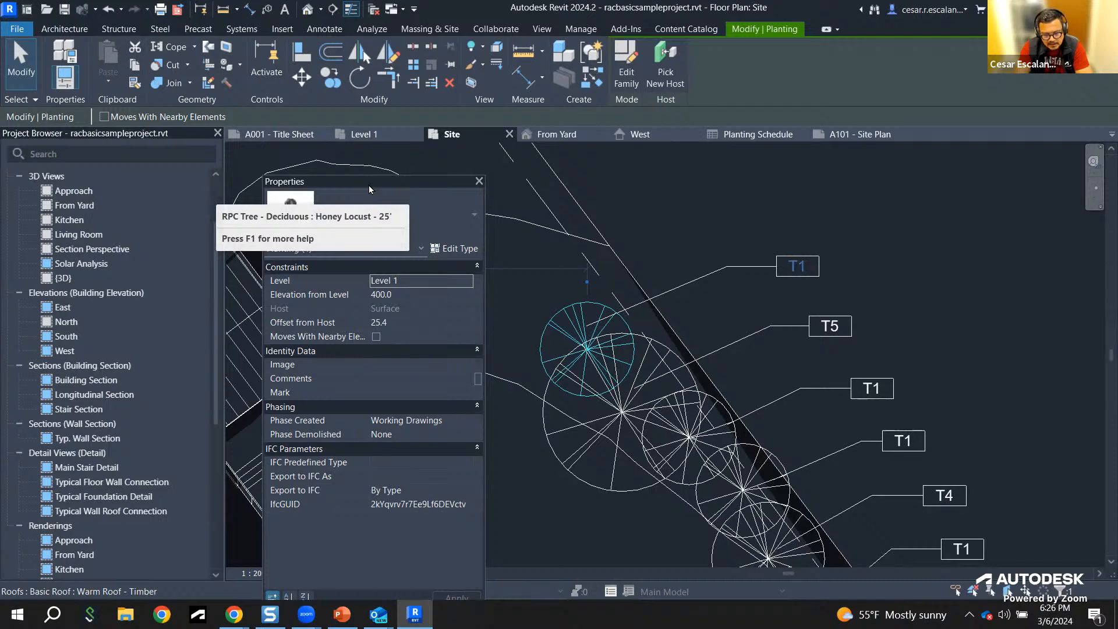
pyautogui.moveTo(369, 184); pyautogui.dragTo(142, 144)
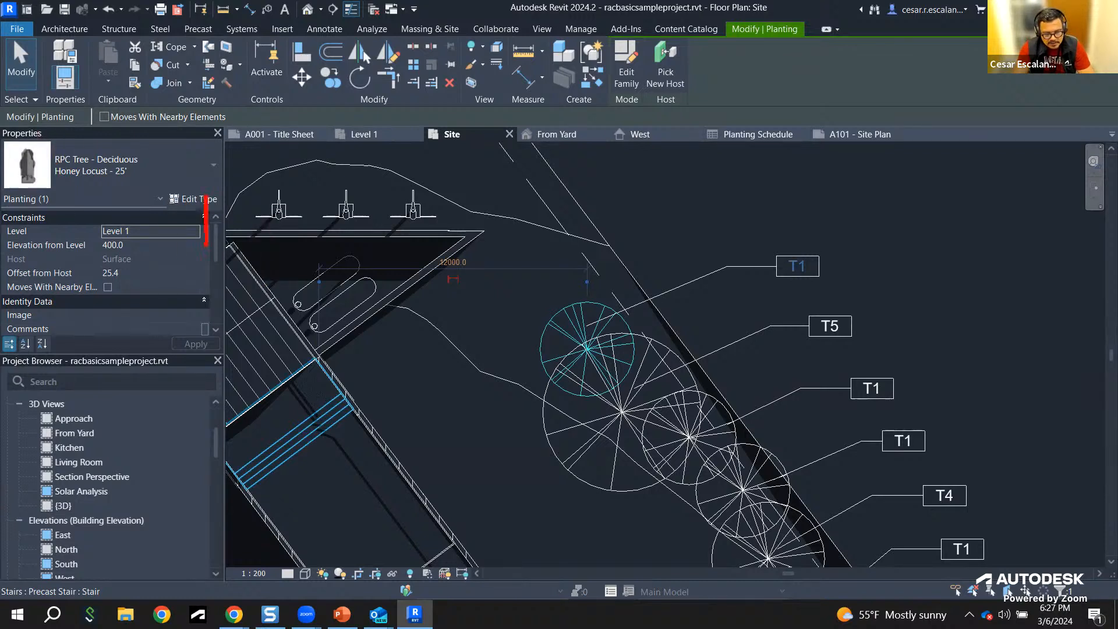
# Step: Annotate the screen over the Site view with "PP" and "Revit does not have a command bar", and clear the annotation
pyautogui.click(264, 242)
pyautogui.write('PP')
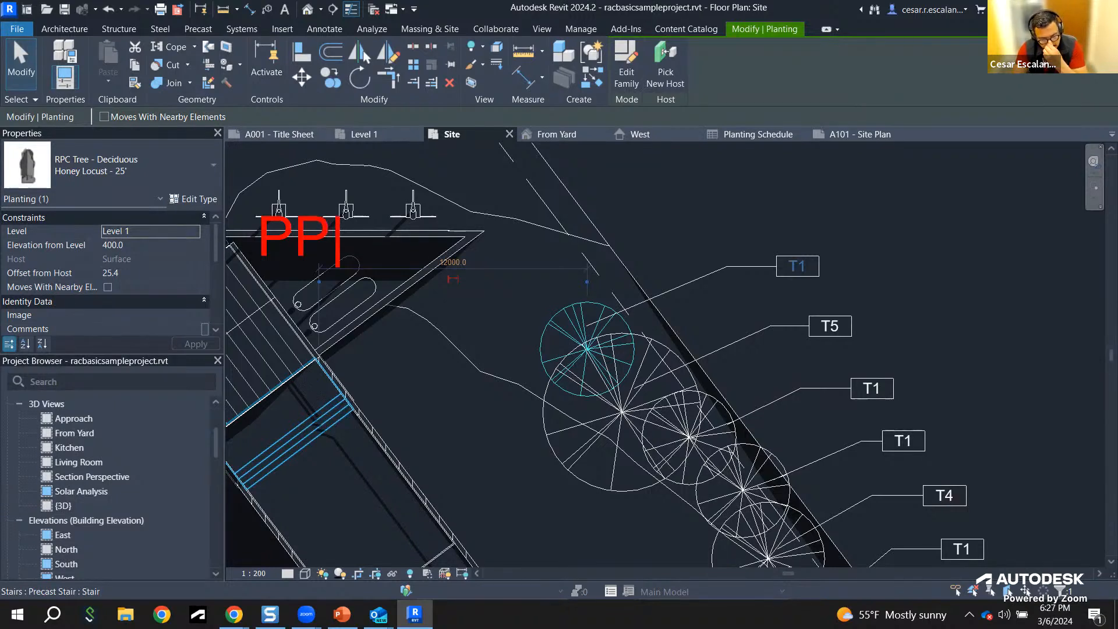
pyautogui.press('Return')
pyautogui.press('Return')
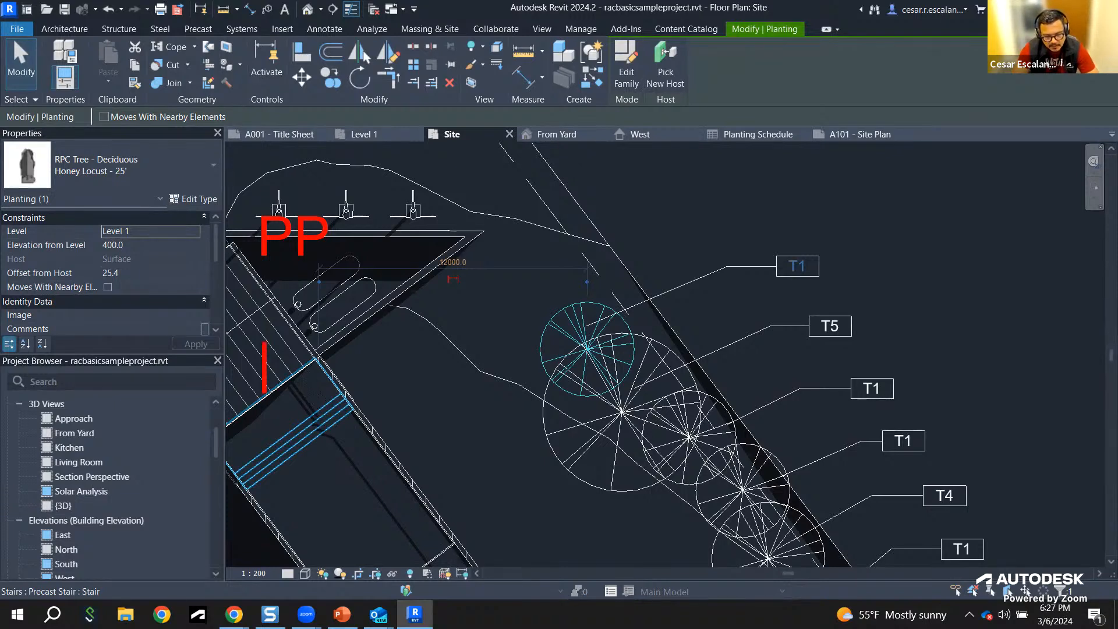
pyautogui.write('Revit ')
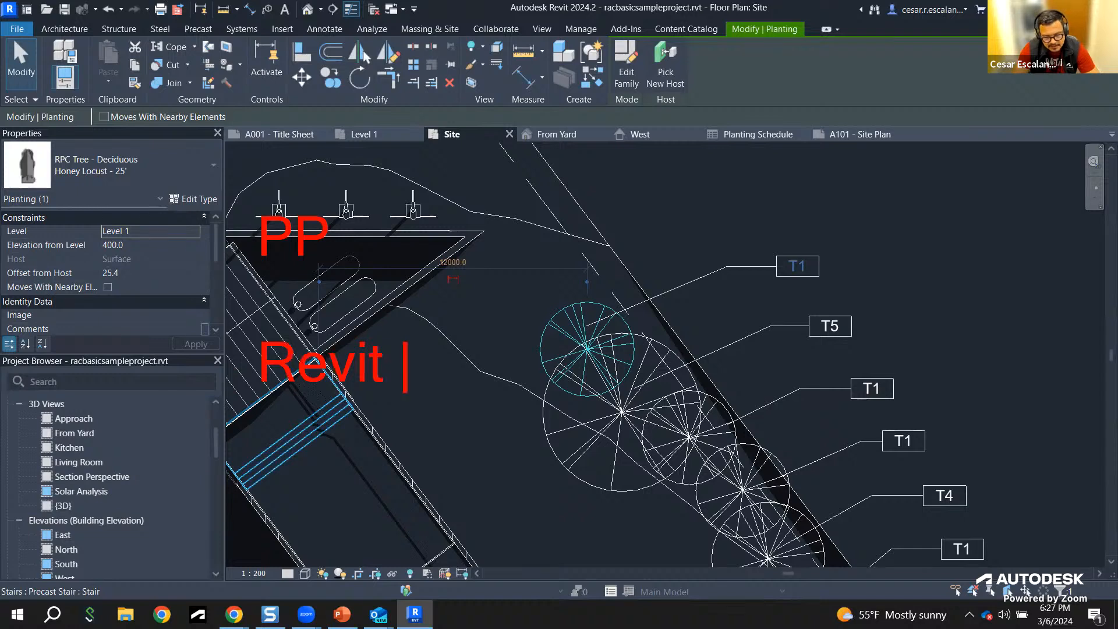
pyautogui.write('does not hav')
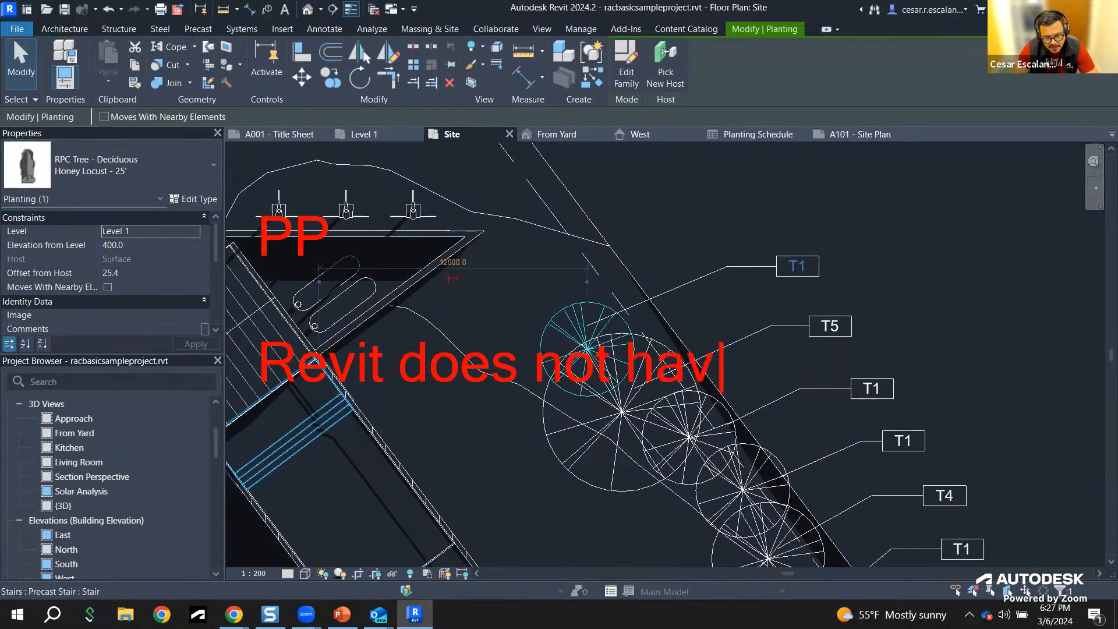
pyautogui.write('e a command va')
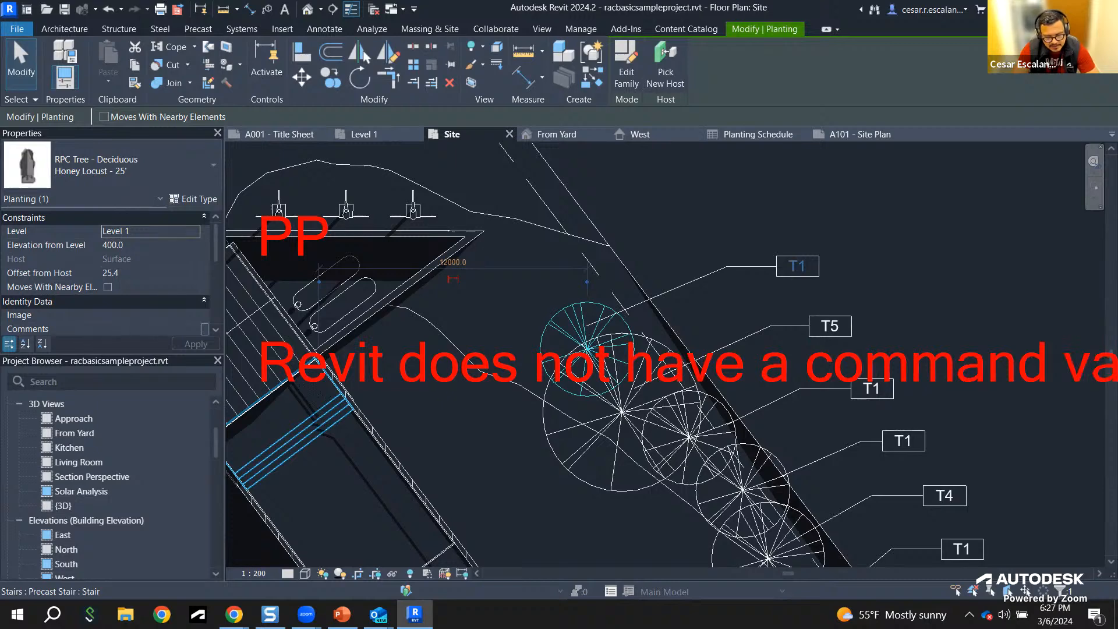
pyautogui.press('BackSpace')
pyautogui.press('BackSpace')
pyautogui.press('Return')
pyautogui.write('bar')
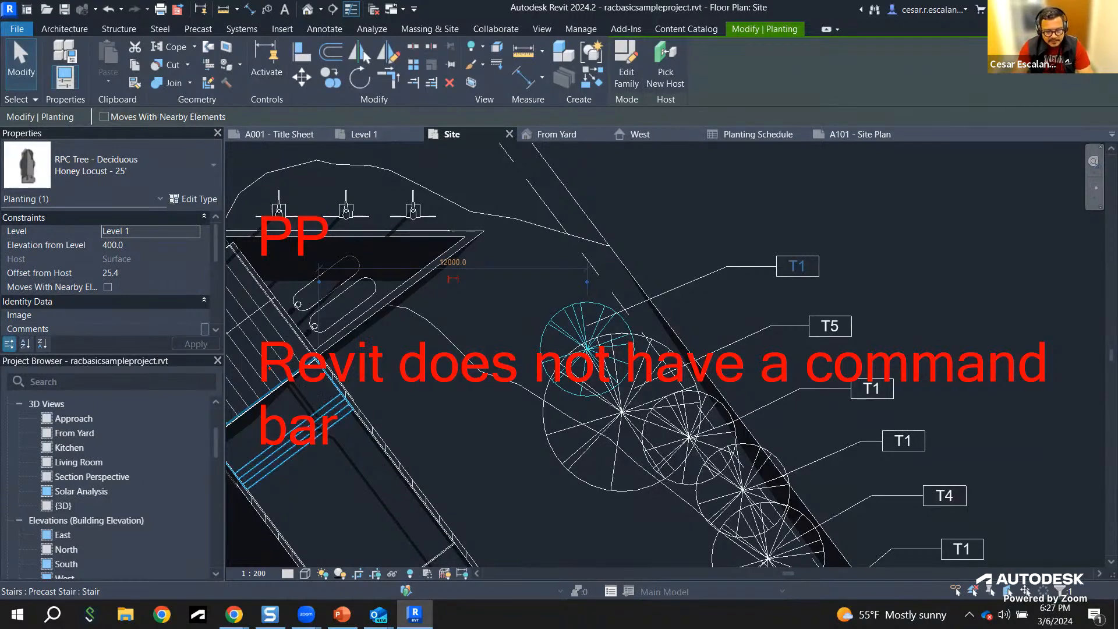
pyautogui.press('Escape')
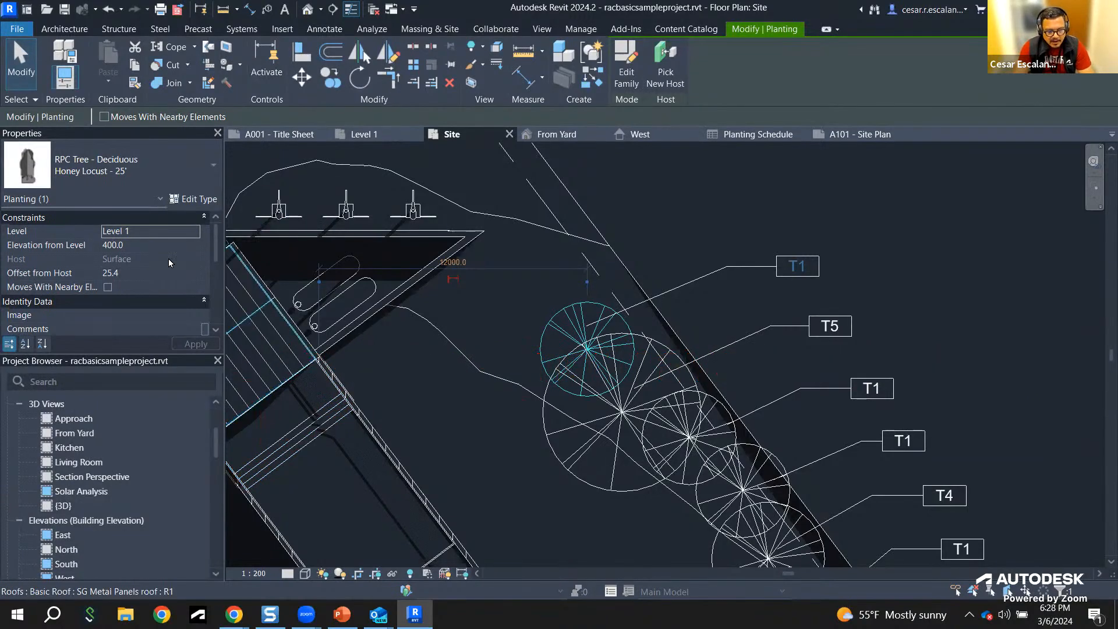
# Step: Close and reopen the Properties palette with the tree selected, and repeat this while selecting and deselecting a wind power generator
pyautogui.click(217, 135)
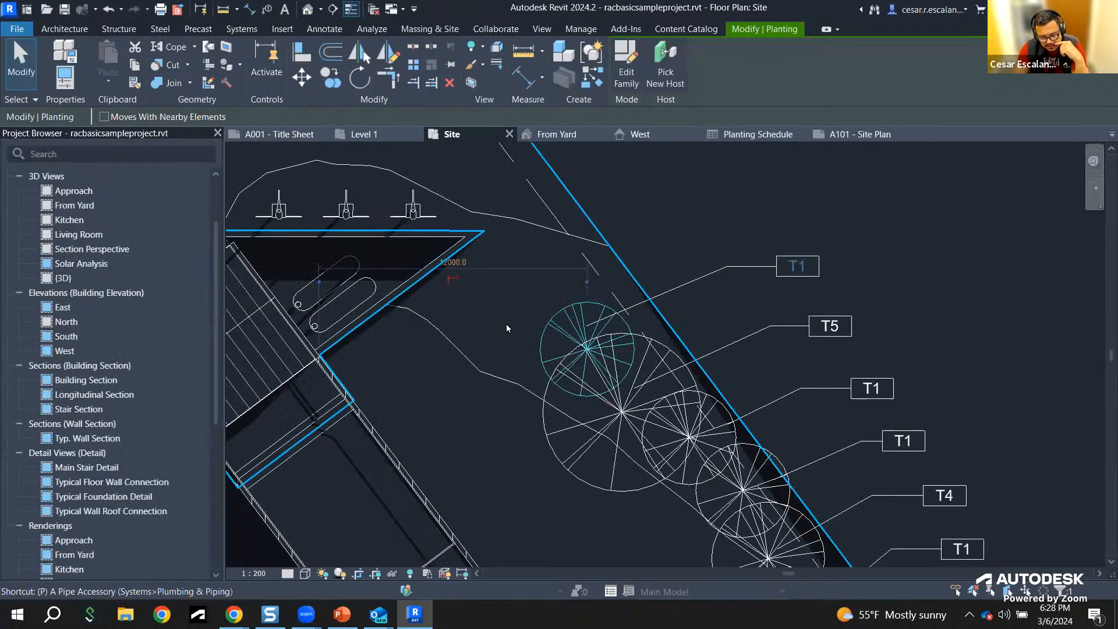
pyautogui.hotkey('ctrl', '1')
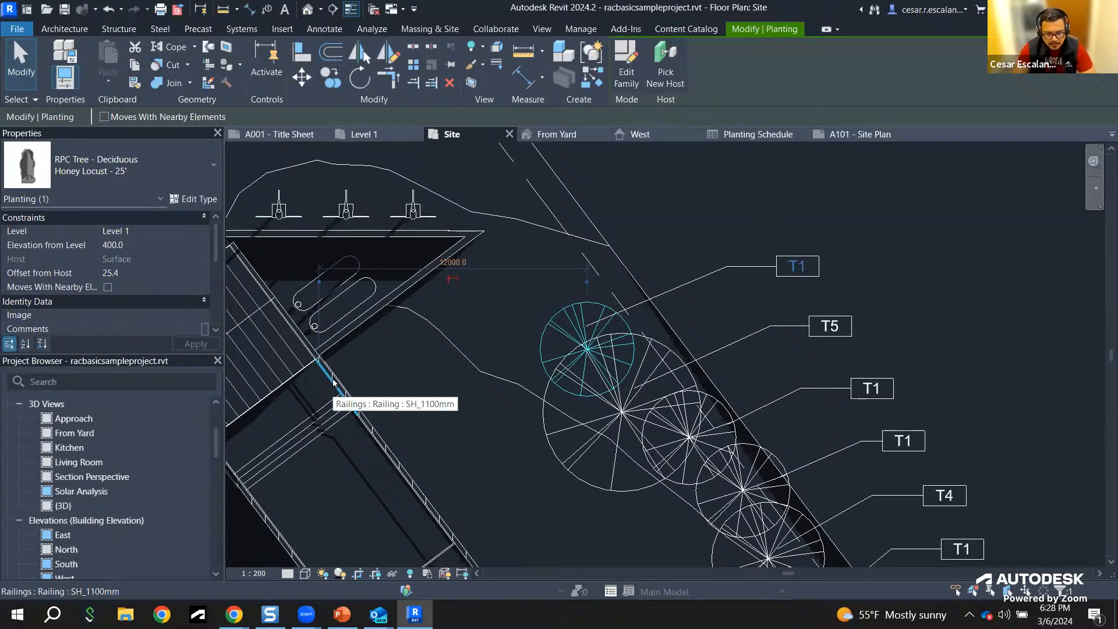
pyautogui.click(277, 226)
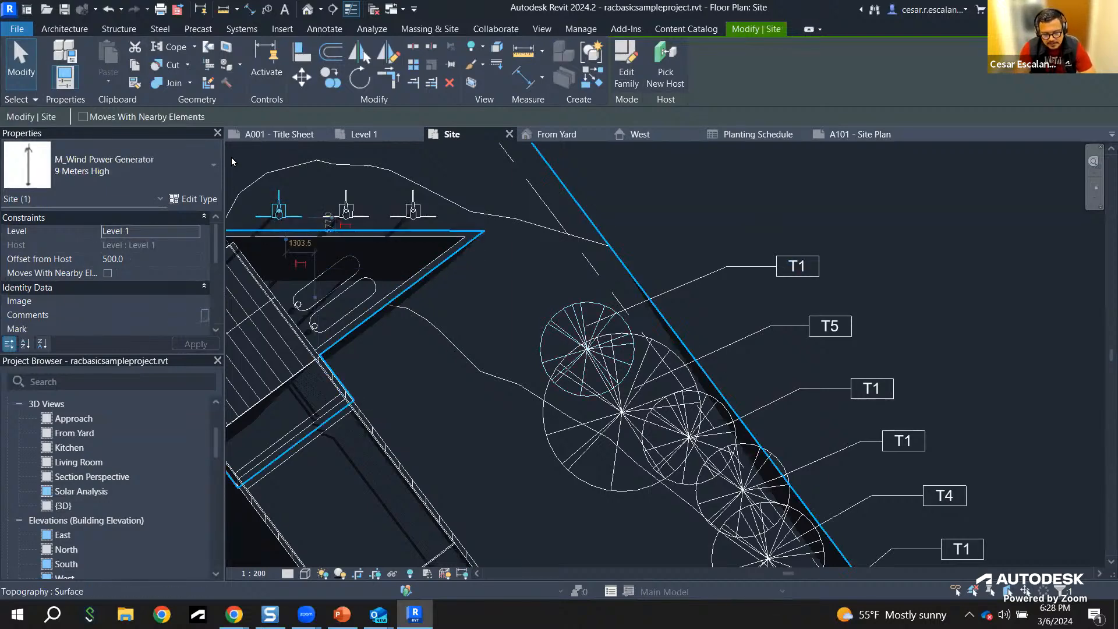
pyautogui.click(218, 134)
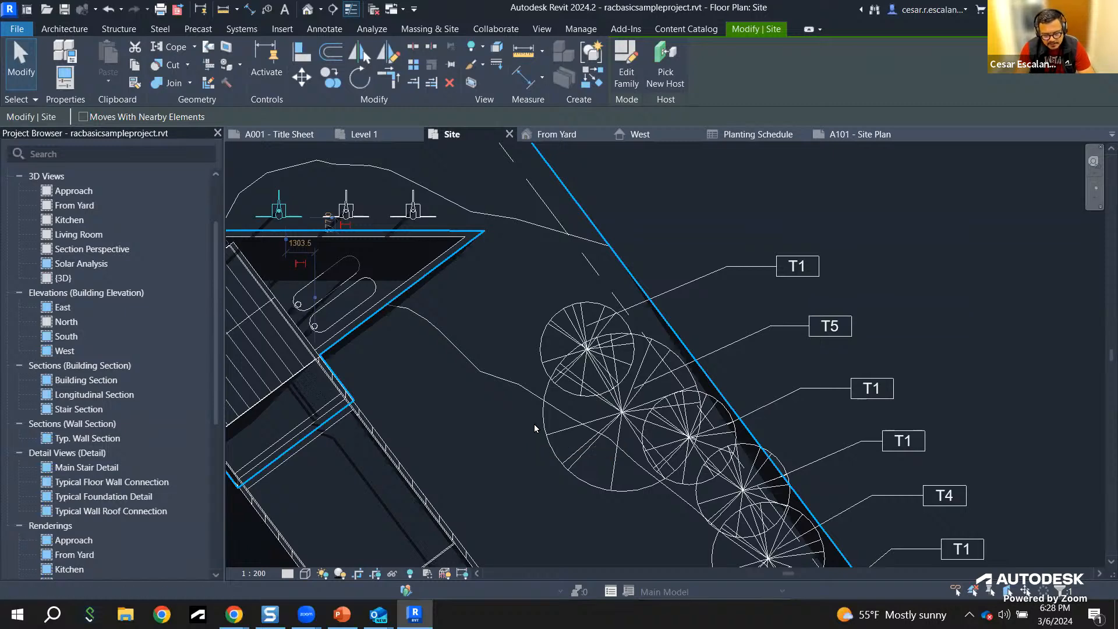
pyautogui.click(498, 439)
pyautogui.press('Escape')
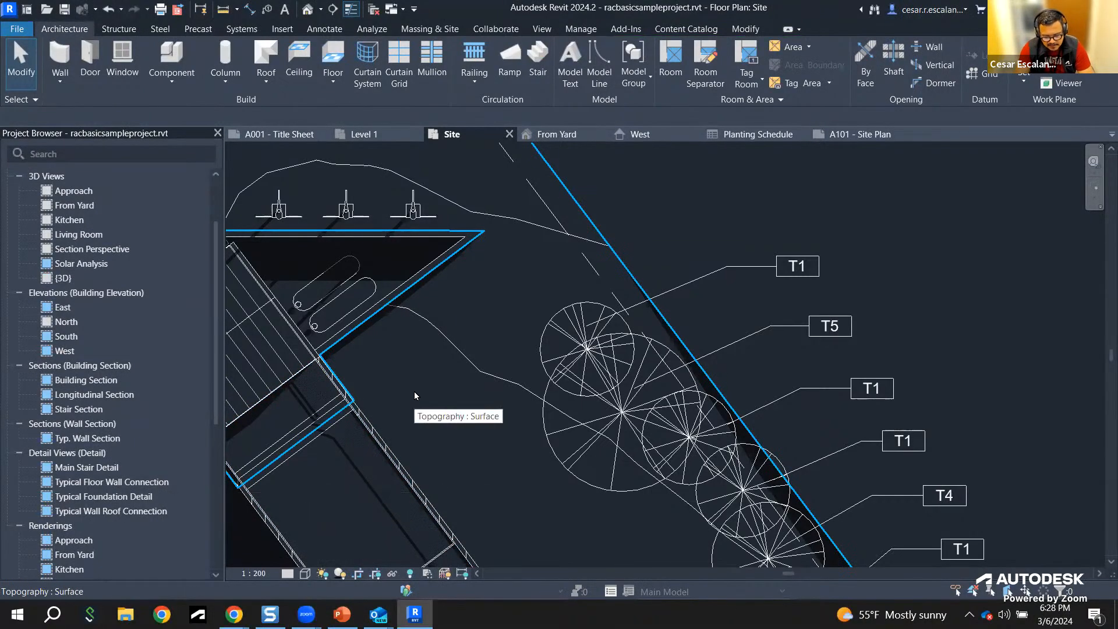
pyautogui.hotkey('ctrl', '1')
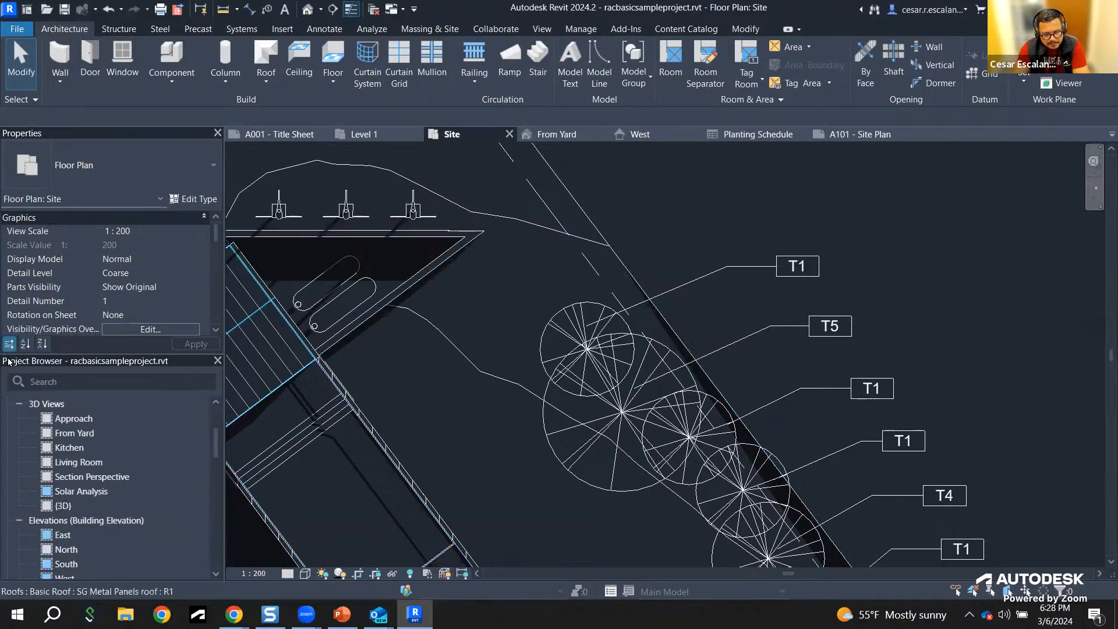
# Step: Close the Project Browser, check the options available for the topography and the empty Site view, and turn the Project Browser back on
pyautogui.click(217, 361)
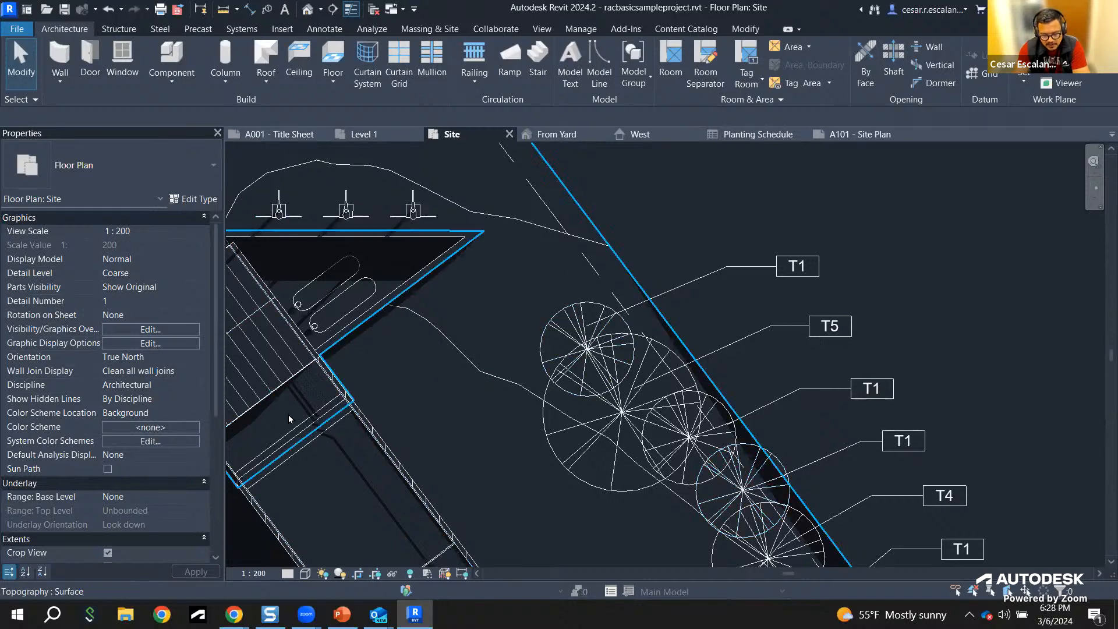
pyautogui.click(428, 349)
pyautogui.rightClick(428, 349)
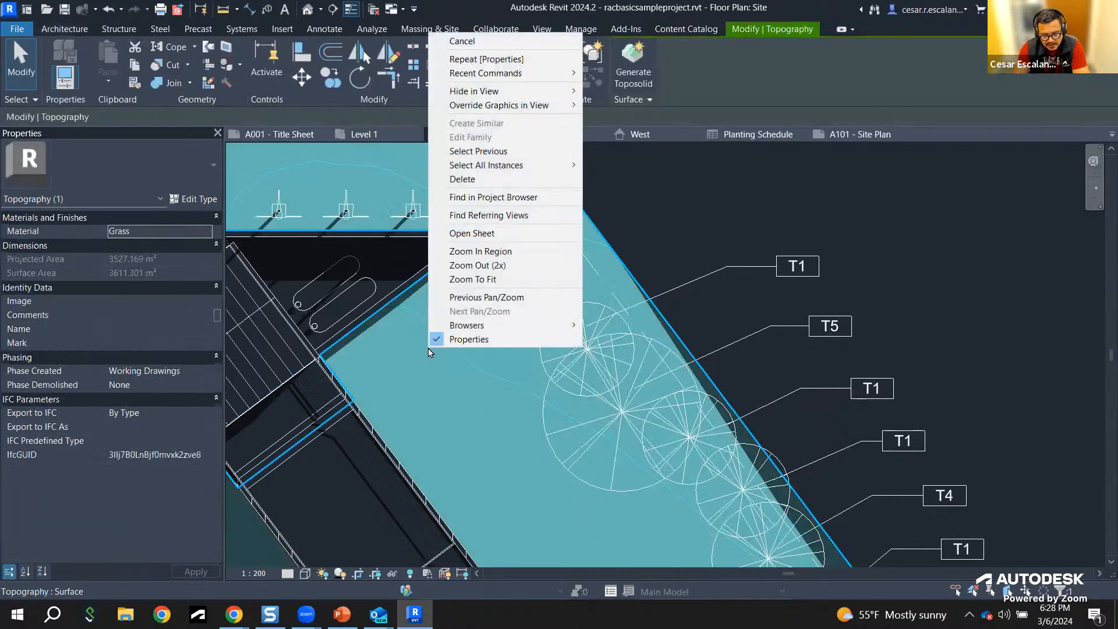
pyautogui.press('Escape')
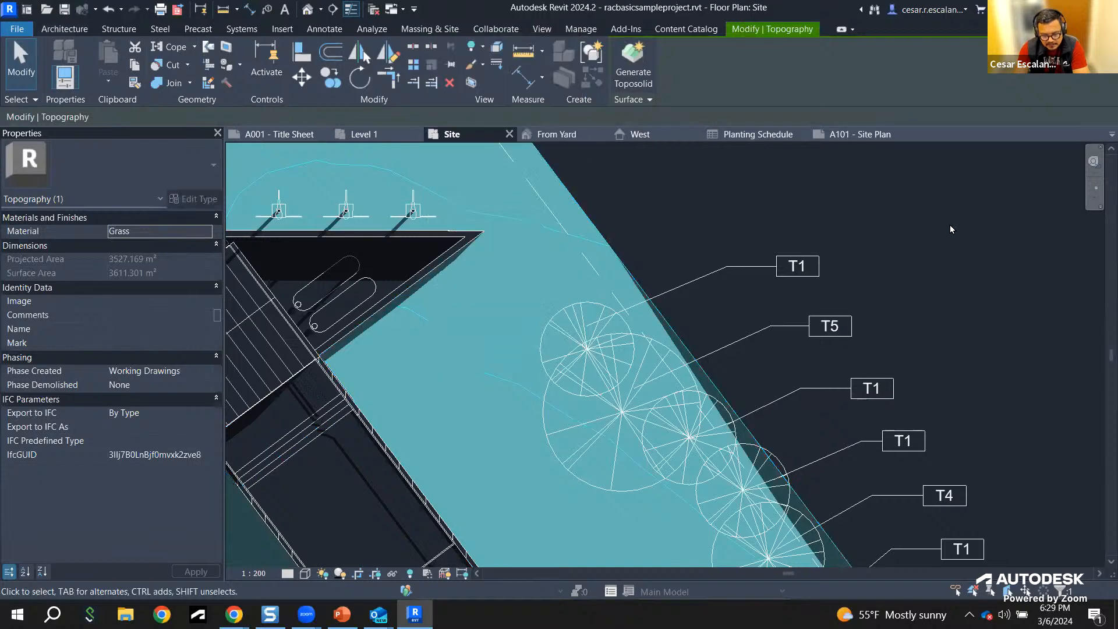
pyautogui.click(951, 227)
pyautogui.rightClick(866, 223)
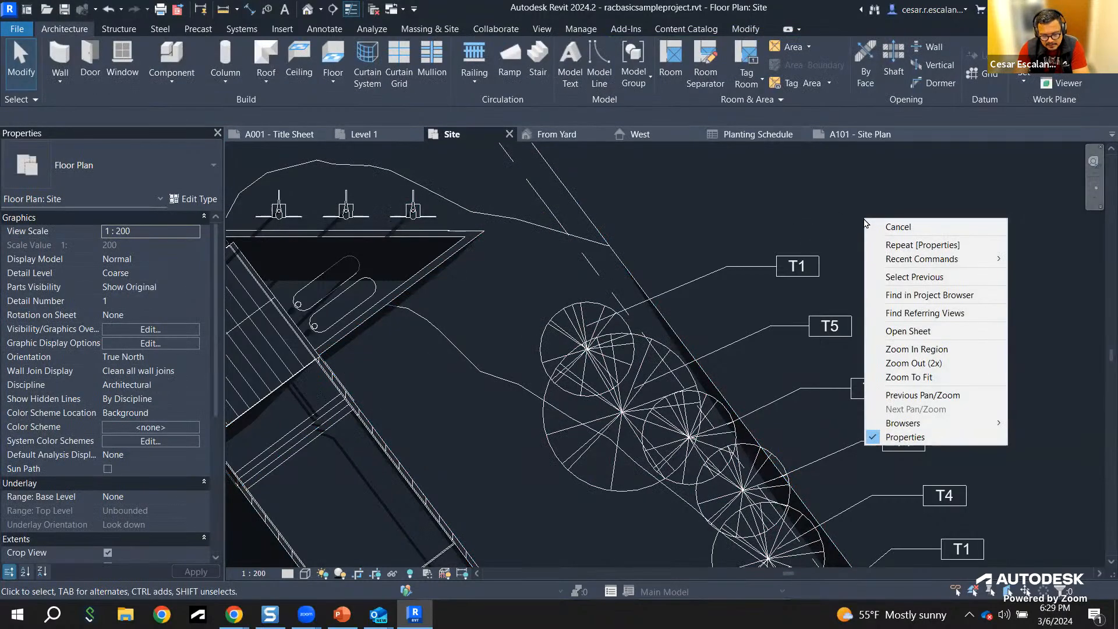
pyautogui.click(720, 199)
pyautogui.rightClick(720, 199)
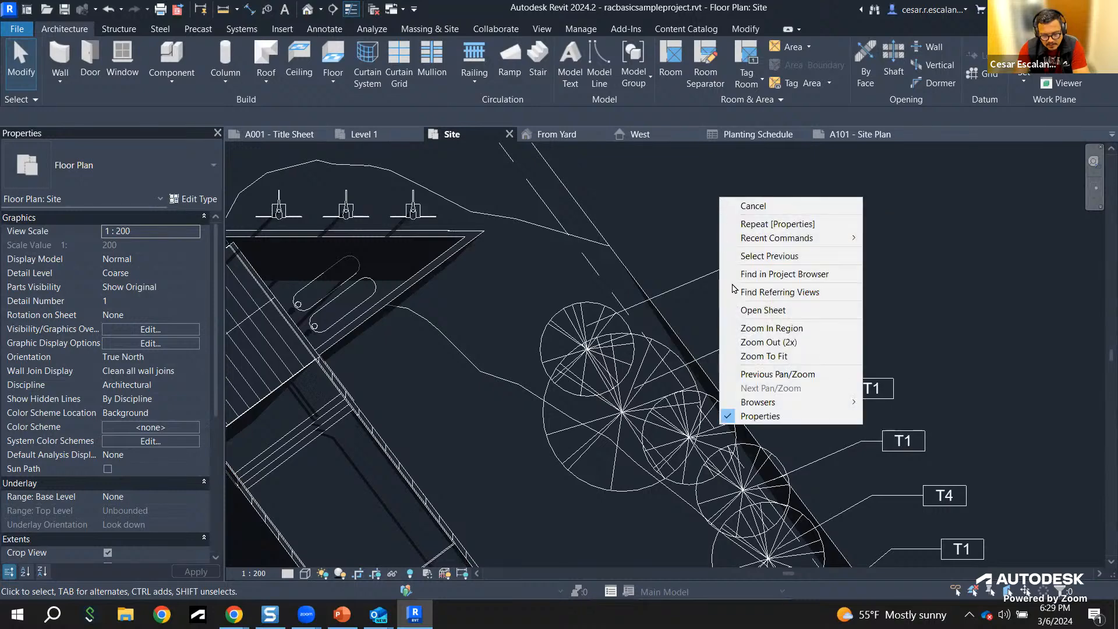
pyautogui.moveTo(776, 406)
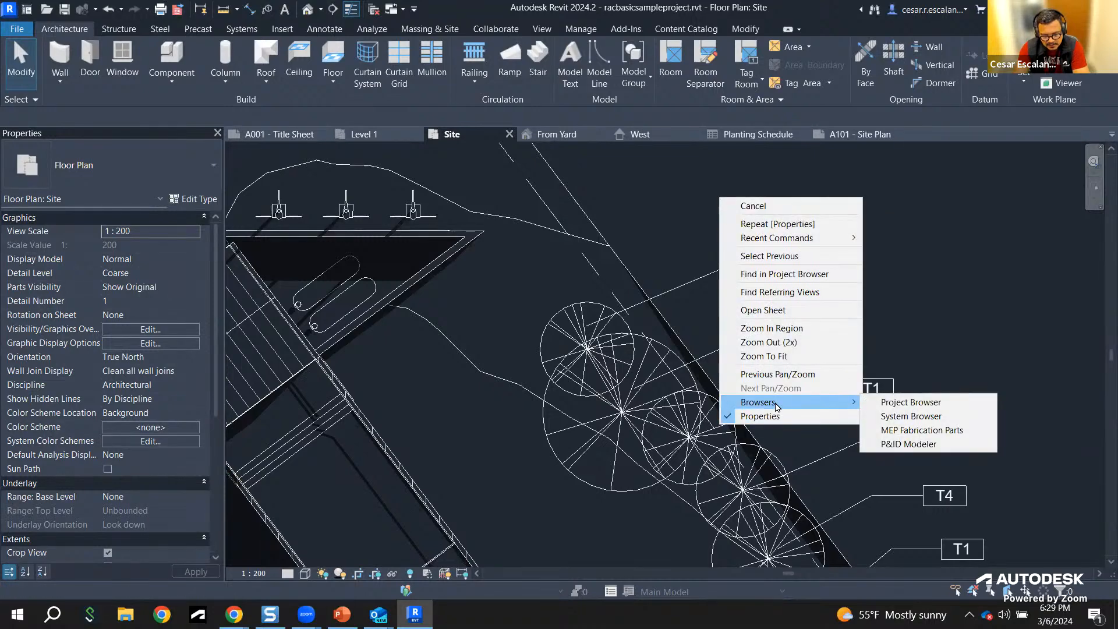
pyautogui.click(930, 401)
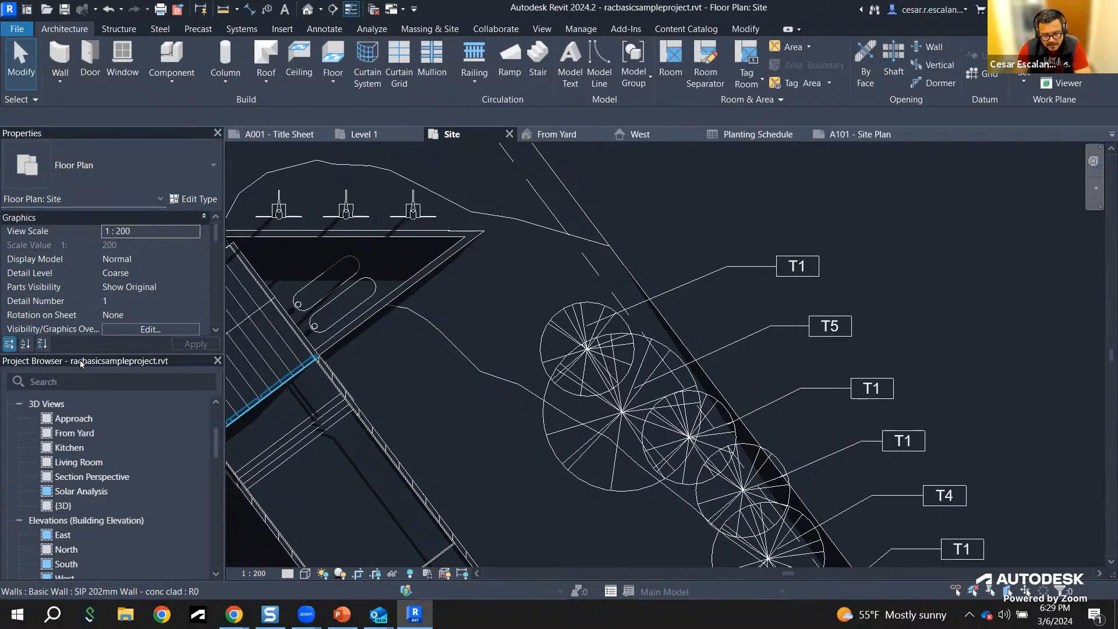
# Step: Float the Project Browser and the Properties palette over the Site view, and stretch the Properties palette to nearly the full screen height
pyautogui.moveTo(80, 360); pyautogui.dragTo(627, 187)
pyautogui.moveTo(117, 135); pyautogui.dragTo(308, 288)
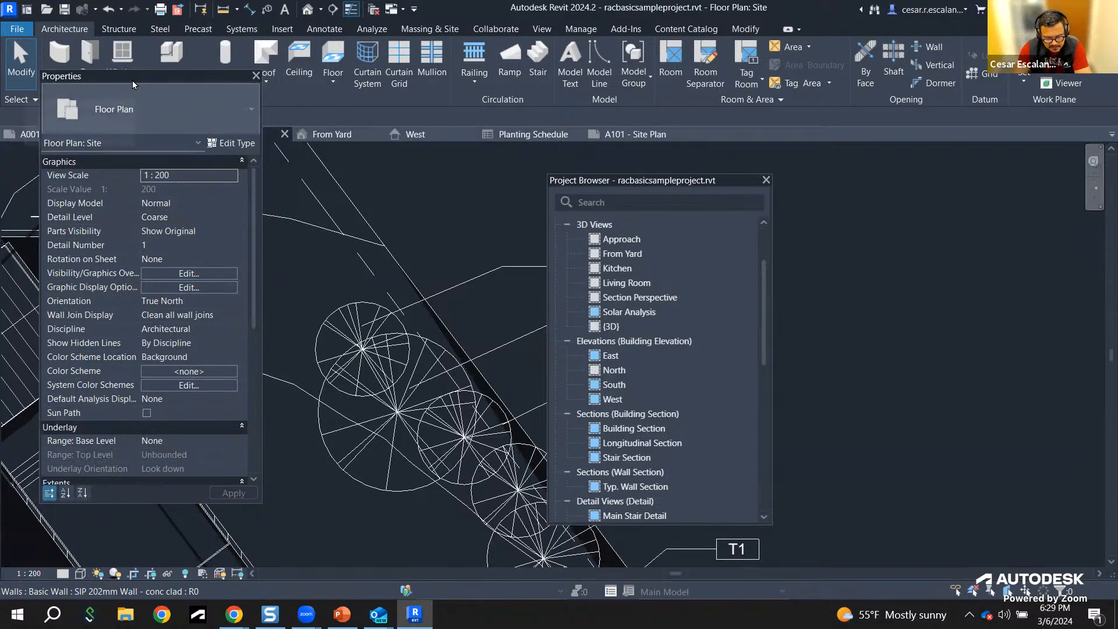
pyautogui.moveTo(133, 80); pyautogui.dragTo(106, 160)
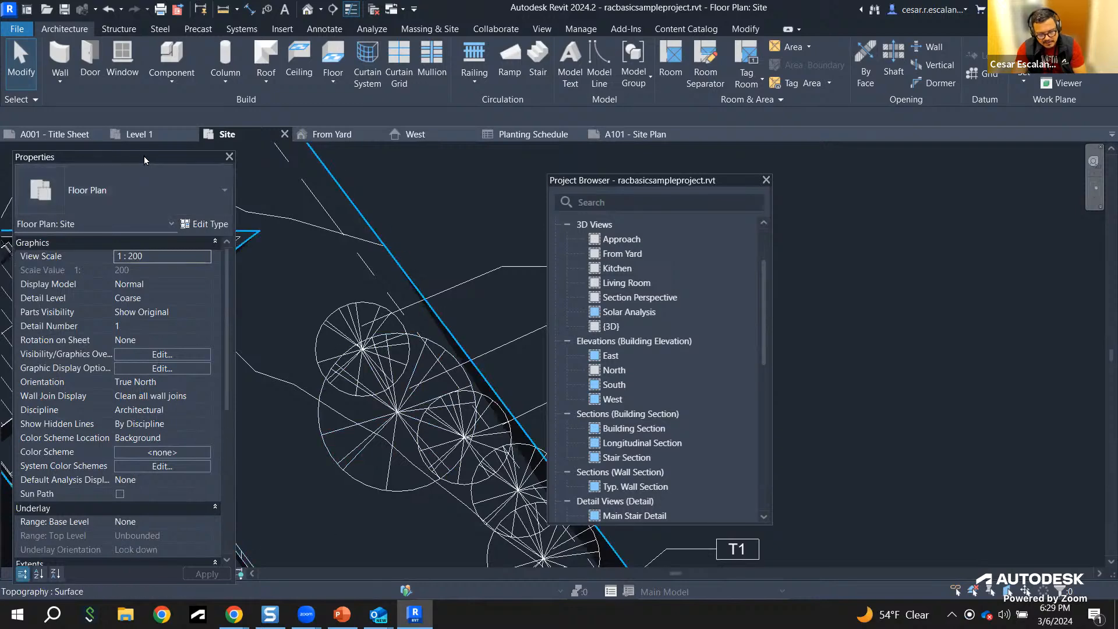
pyautogui.moveTo(146, 160); pyautogui.dragTo(166, 162)
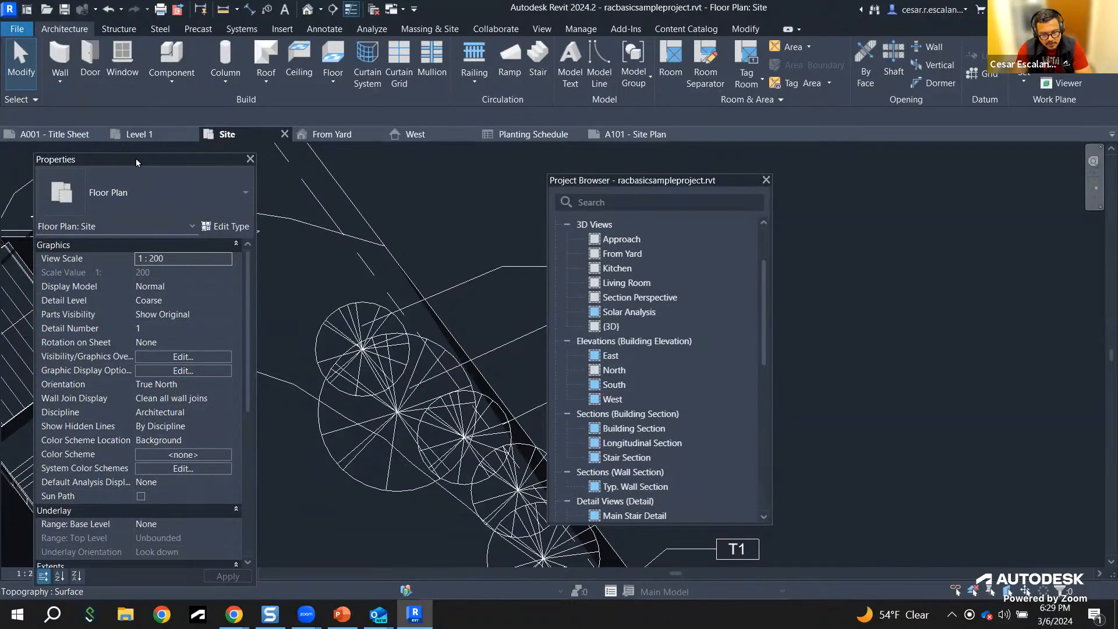
pyautogui.moveTo(135, 158); pyautogui.dragTo(104, 7)
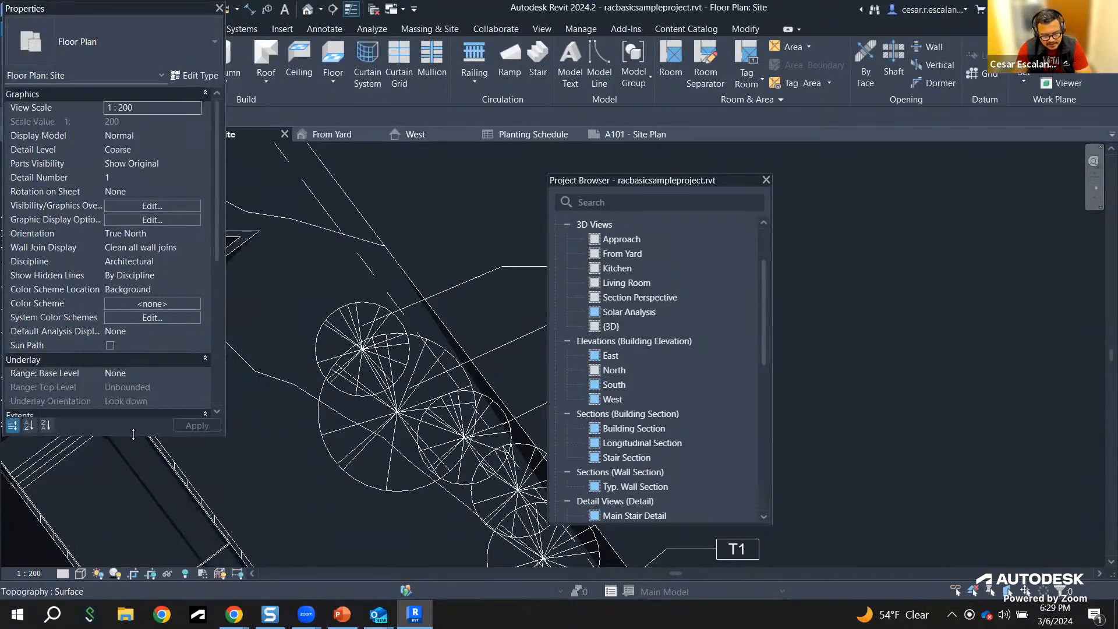
pyautogui.moveTo(133, 434); pyautogui.dragTo(577, 608)
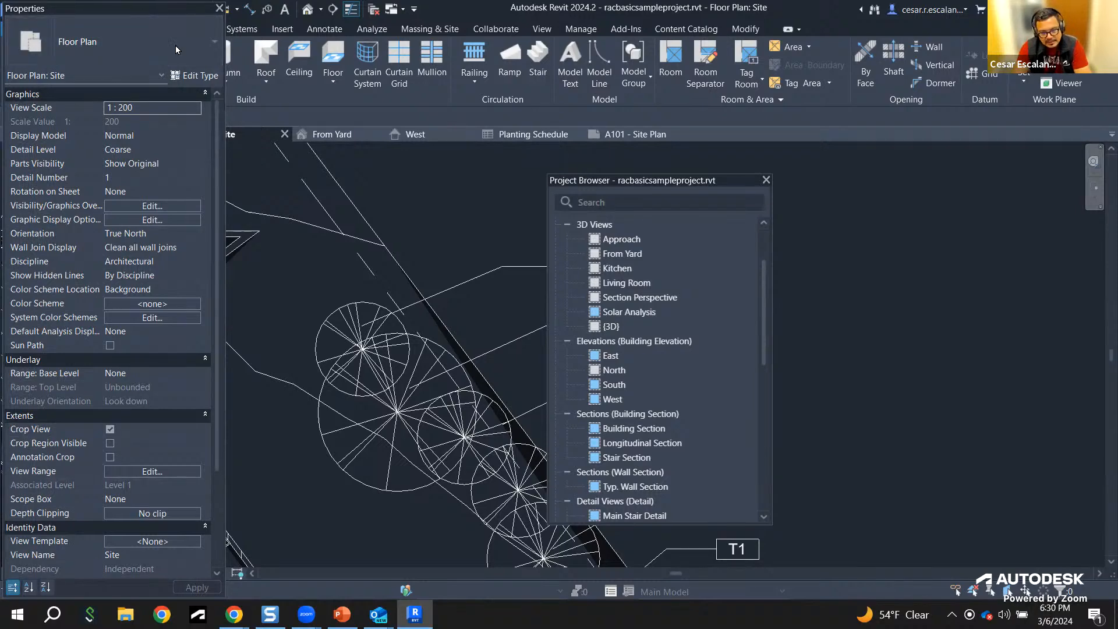
# Step: Return the floating Project Browser to its docked place and dock the Properties palette above it
pyautogui.moveTo(175, 8); pyautogui.dragTo(407, 234)
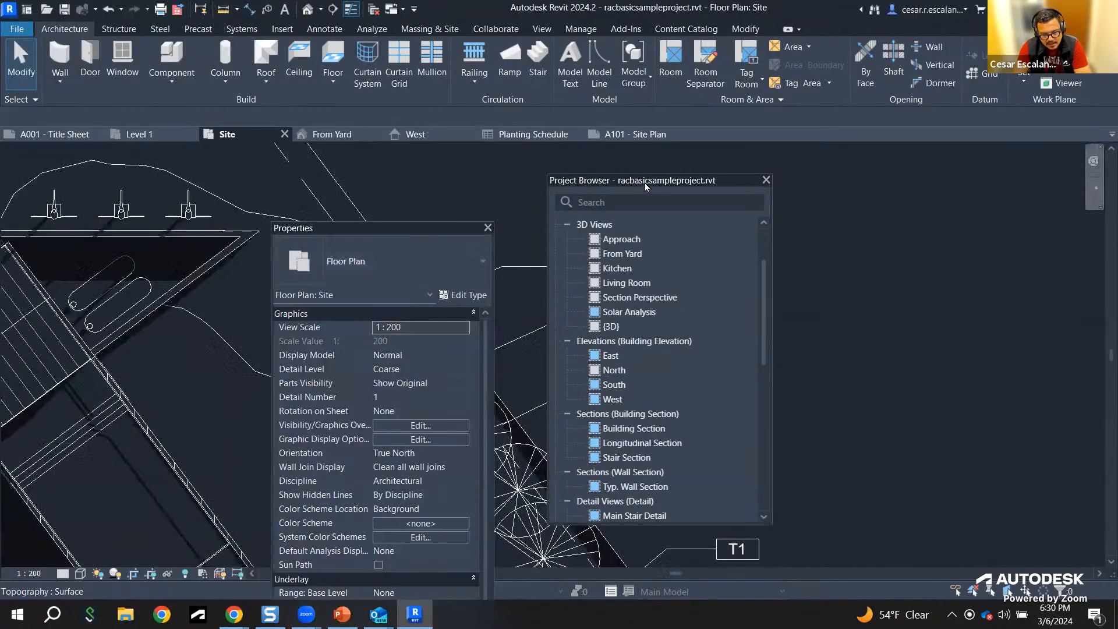
pyautogui.doubleClick(633, 184)
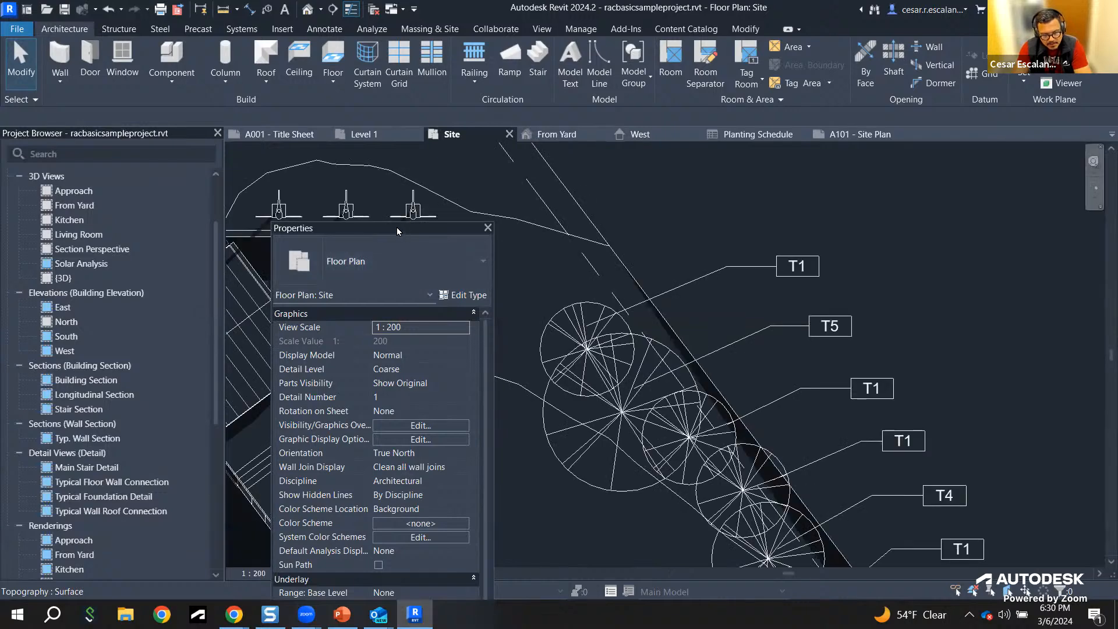
pyautogui.moveTo(396, 226); pyautogui.dragTo(193, 175)
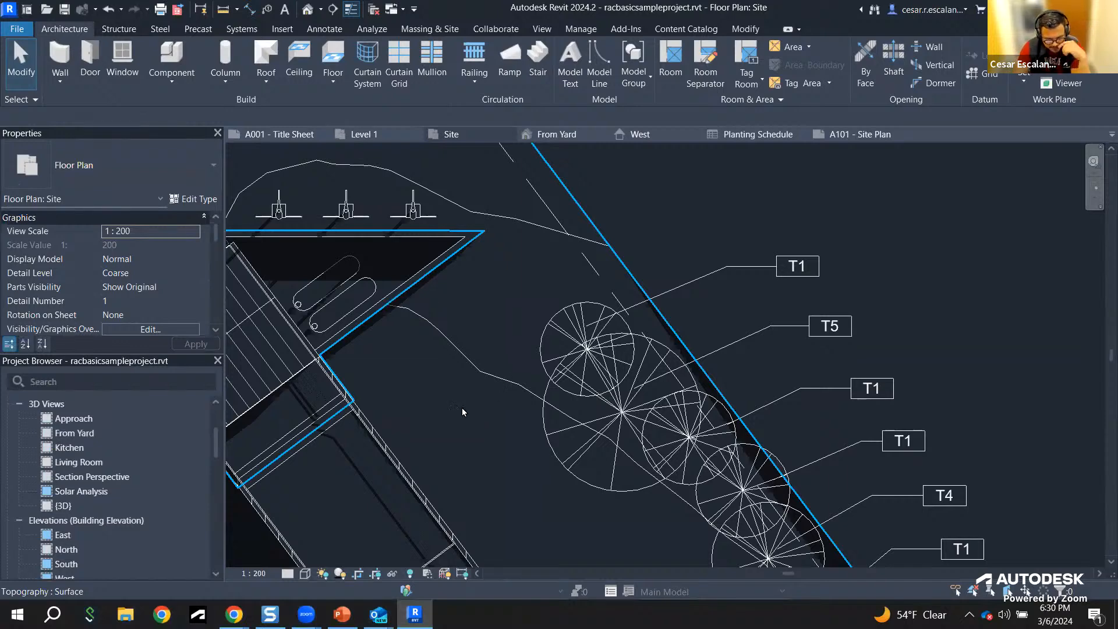
pyautogui.scroll(-3, 462, 408)
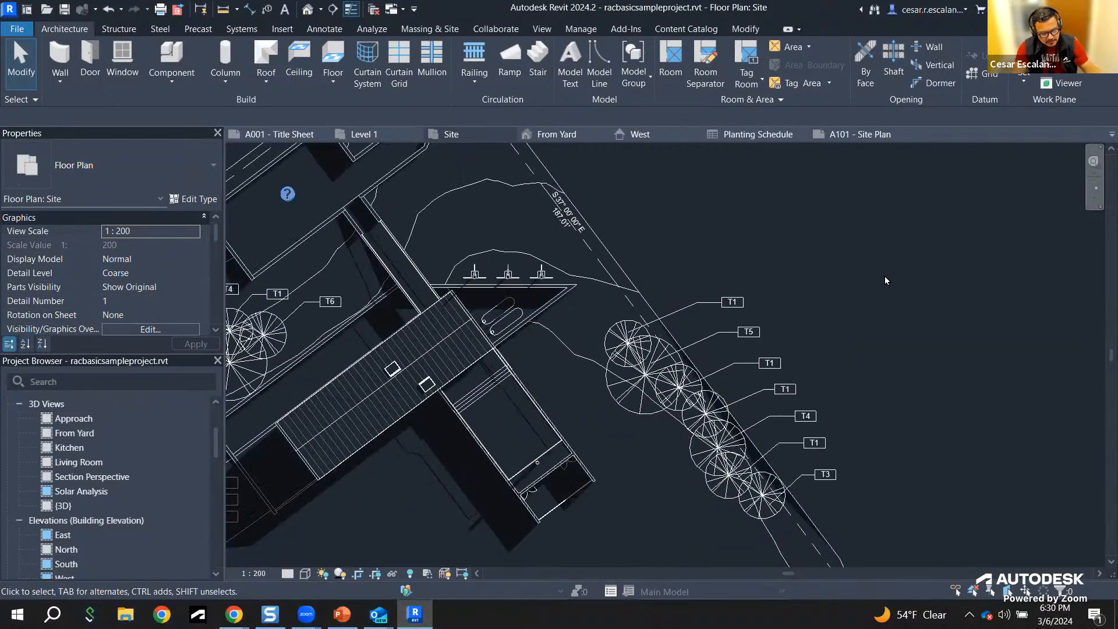
pyautogui.moveTo(839, 272); pyautogui.dragTo(921, 270, button='middle')
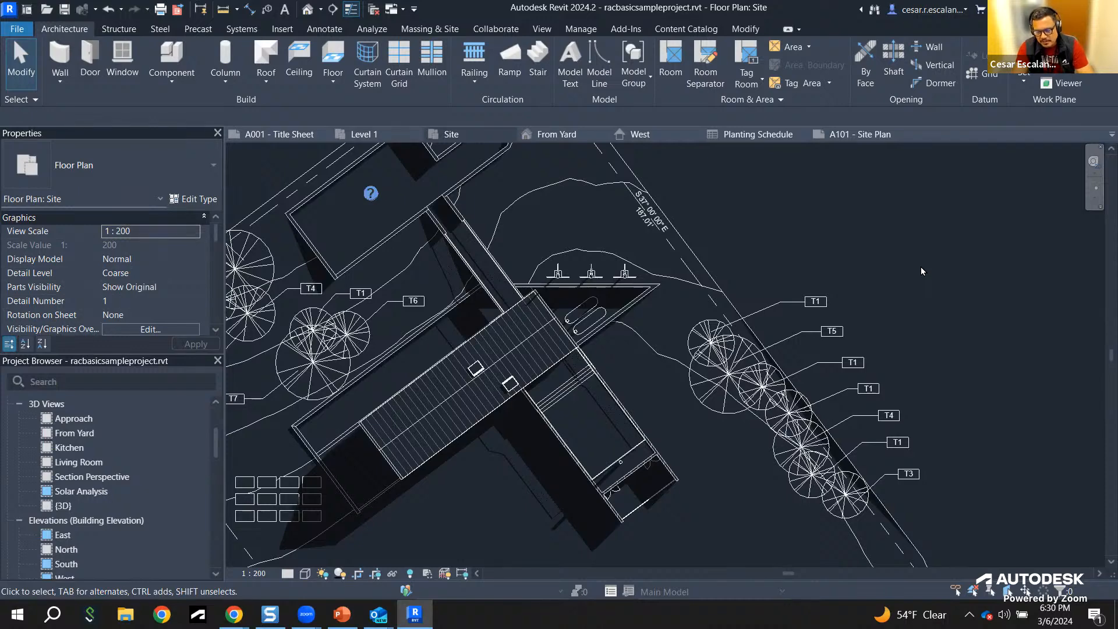
pyautogui.scroll(-1, 911, 260)
pyautogui.moveTo(910, 258); pyautogui.dragTo(949, 286, button='middle')
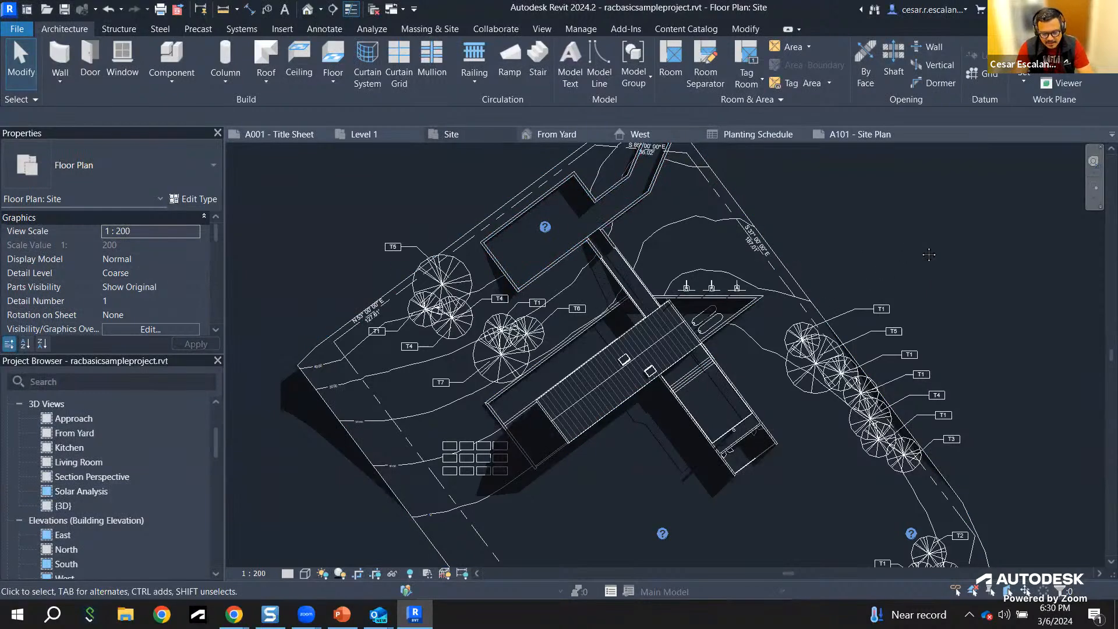
pyautogui.moveTo(924, 242); pyautogui.dragTo(907, 280, button='middle')
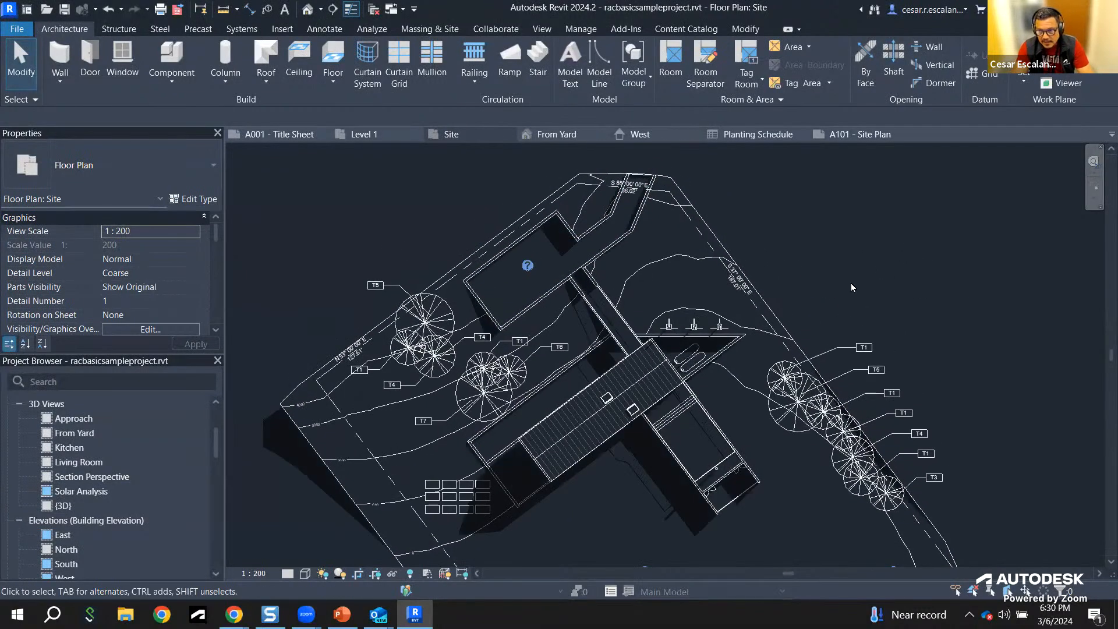
pyautogui.scroll(4, 865, 333)
pyautogui.moveTo(866, 331); pyautogui.dragTo(944, 292, button='middle')
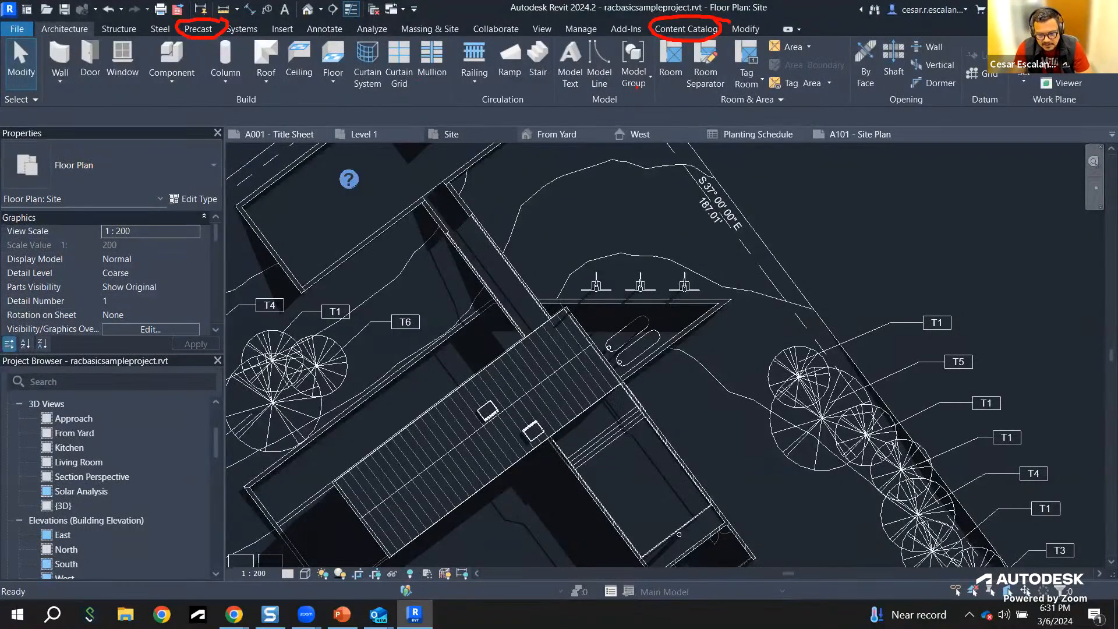
pyautogui.press('Escape')
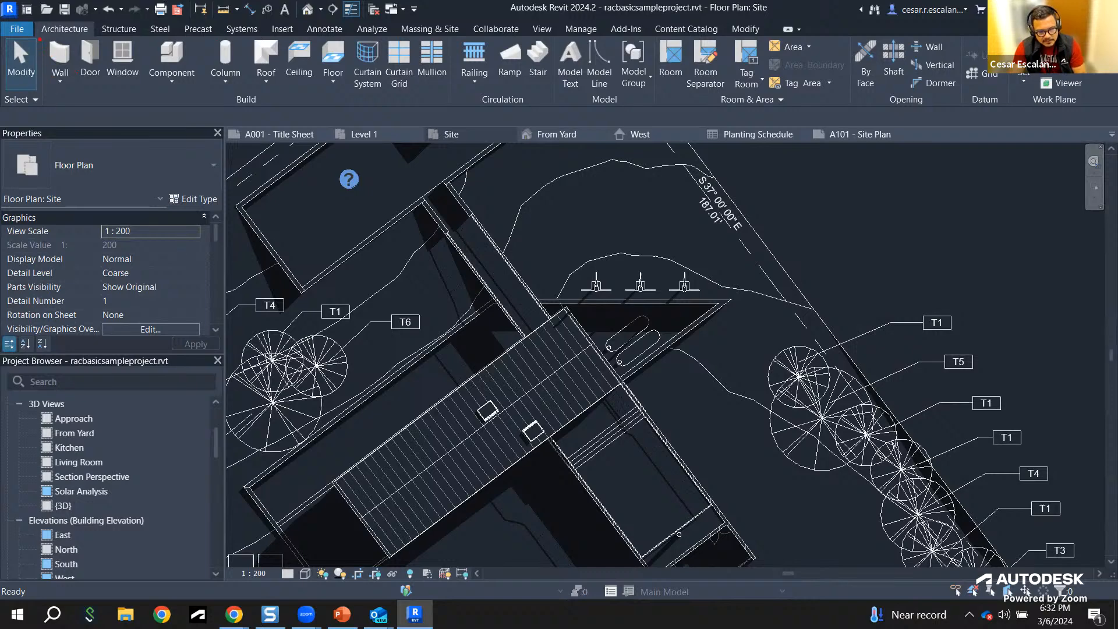
pyautogui.moveTo(36, 36)
pyautogui.mouseDown()
pyautogui.moveTo(259, 93)
pyautogui.moveTo(444, 115)
pyautogui.moveTo(499, 72)
pyautogui.moveTo(581, 36)
pyautogui.mouseUp()
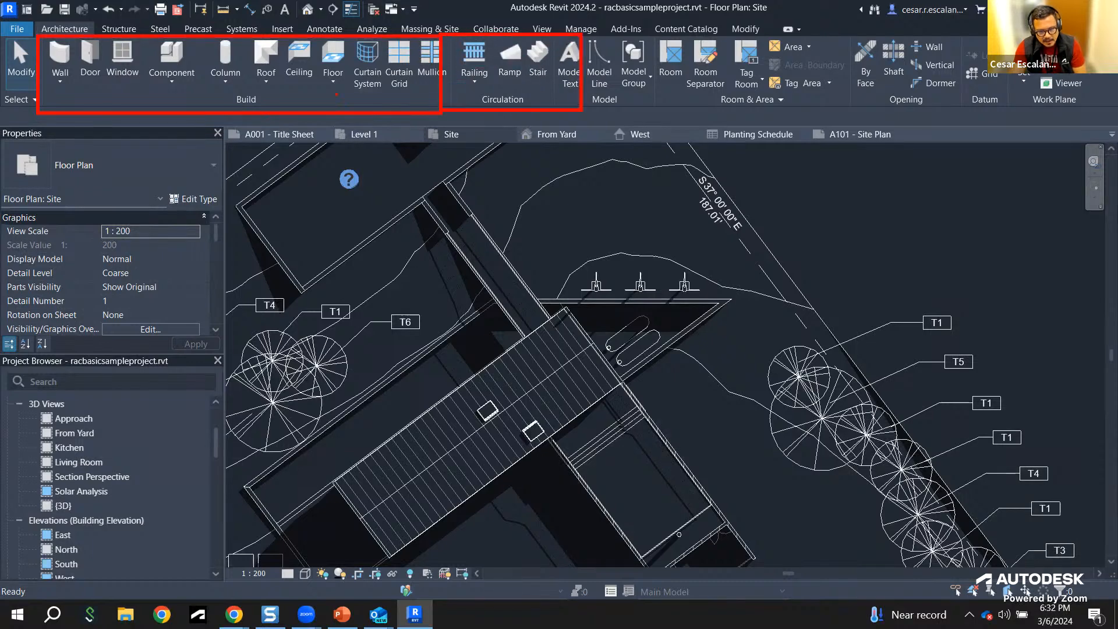
pyautogui.moveTo(273, 87)
pyautogui.mouseDown()
pyautogui.moveTo(218, 91)
pyautogui.moveTo(286, 94)
pyautogui.mouseUp()
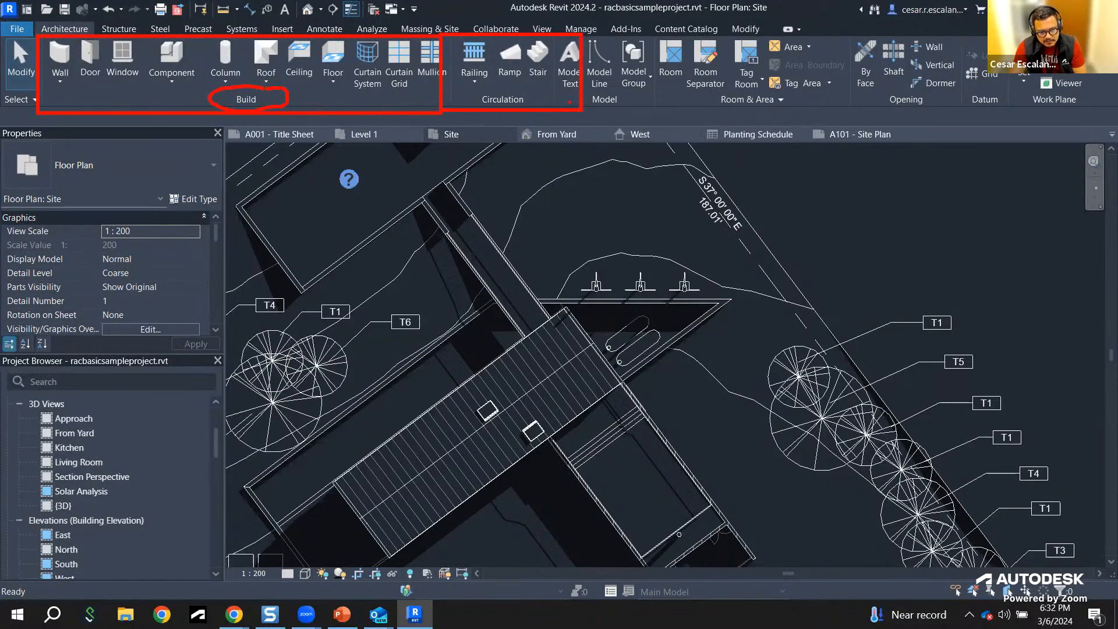
pyautogui.moveTo(527, 91)
pyautogui.mouseDown()
pyautogui.moveTo(460, 104)
pyautogui.moveTo(524, 98)
pyautogui.mouseUp()
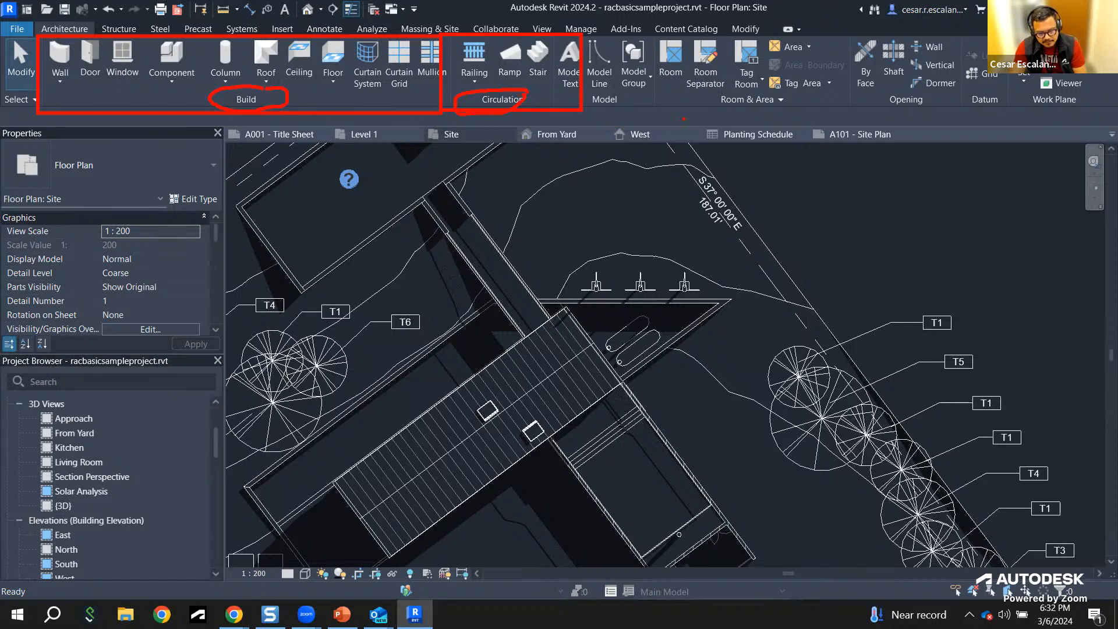
pyautogui.moveTo(651, 34); pyautogui.dragTo(837, 110)
pyautogui.moveTo(956, 33); pyautogui.dragTo(1011, 110)
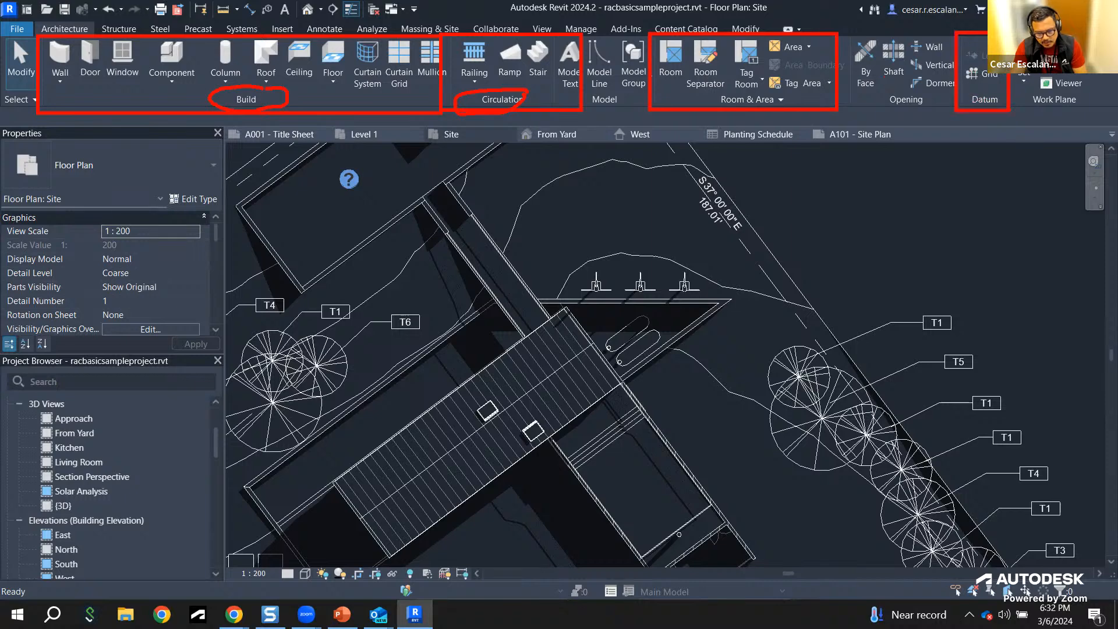
pyautogui.moveTo(757, 86)
pyautogui.mouseDown()
pyautogui.moveTo(708, 100)
pyautogui.moveTo(783, 104)
pyautogui.mouseUp()
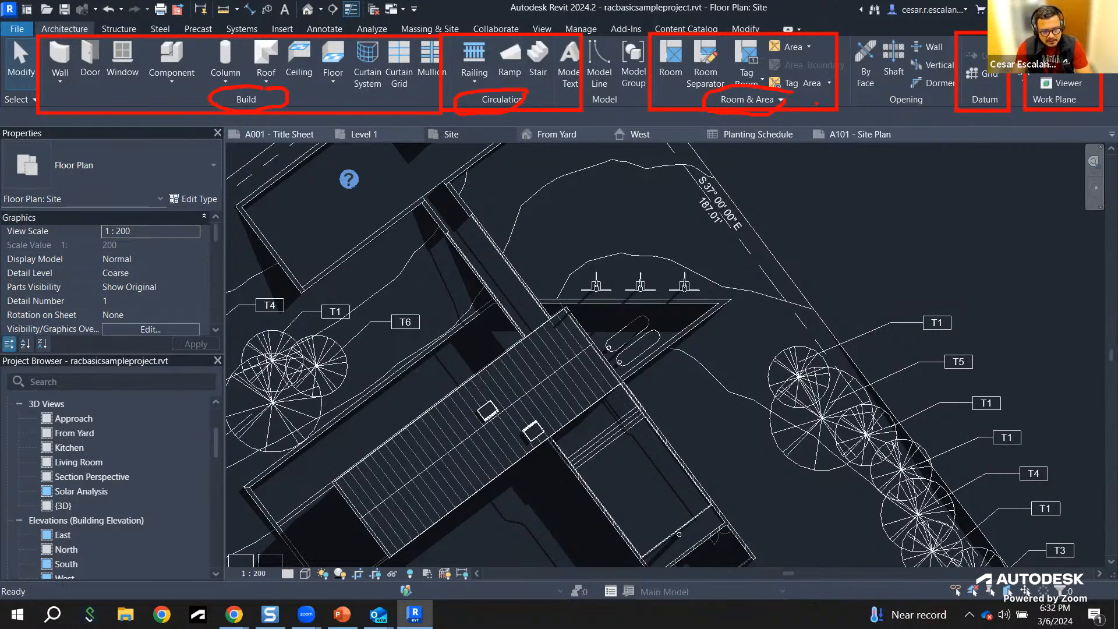
pyautogui.press('Escape')
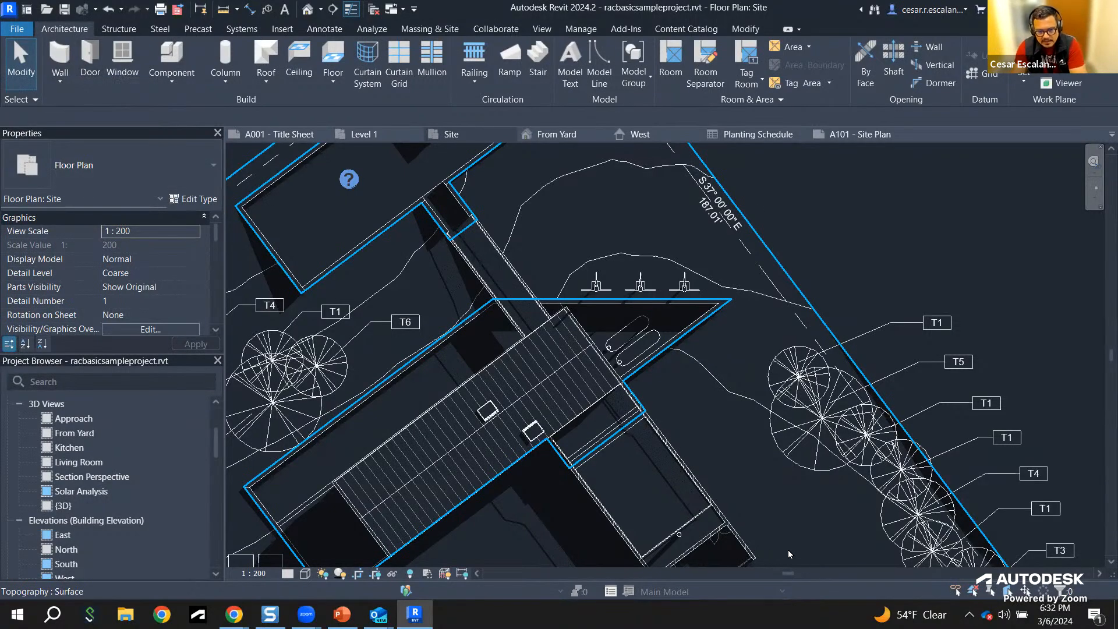
# Step: Look through the Modify tools and the View tools, and return to the Architecture tools
pyautogui.click(746, 30)
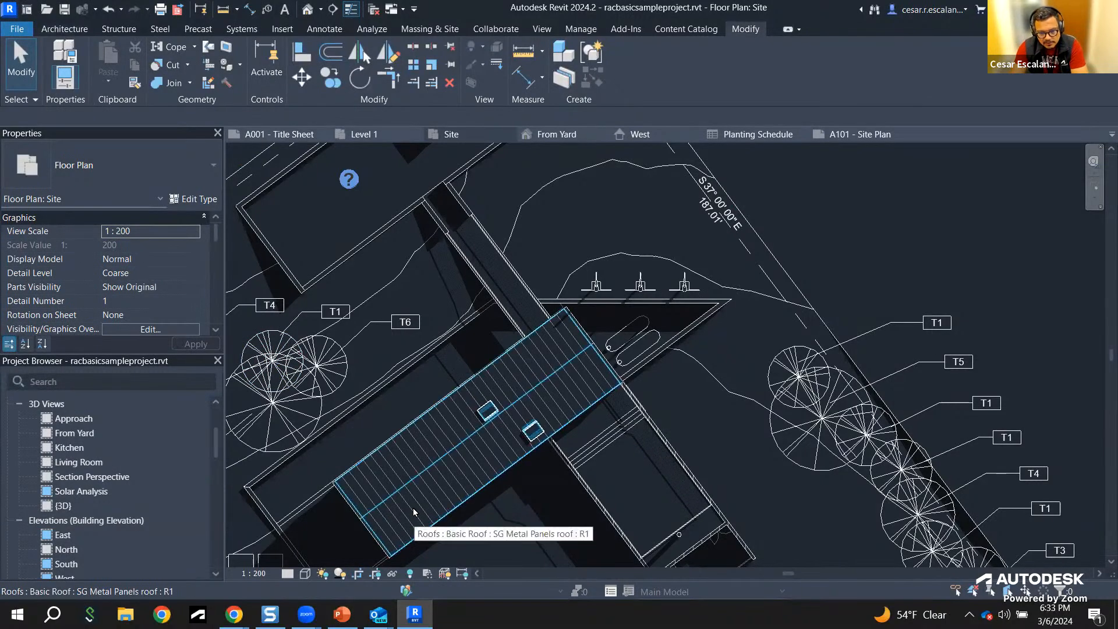
pyautogui.click(537, 28)
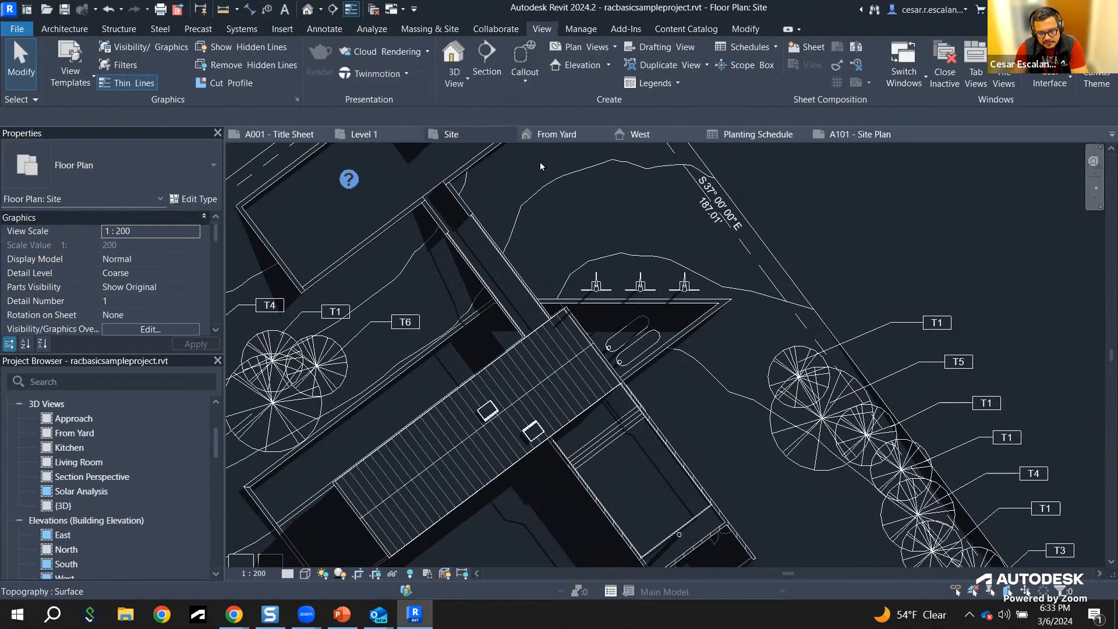
pyautogui.click(56, 29)
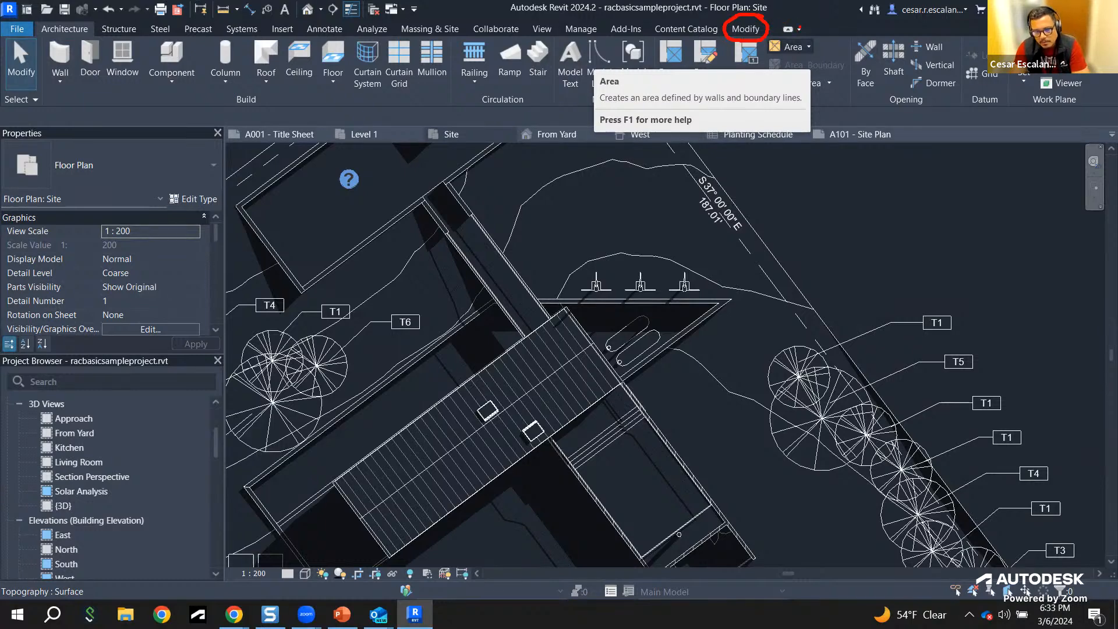
# Step: Minimize the ribbon to panel buttons, panel titles and tabs only in turn, previewing the Build, Model and Room & Area tools along the way
pyautogui.click(789, 29)
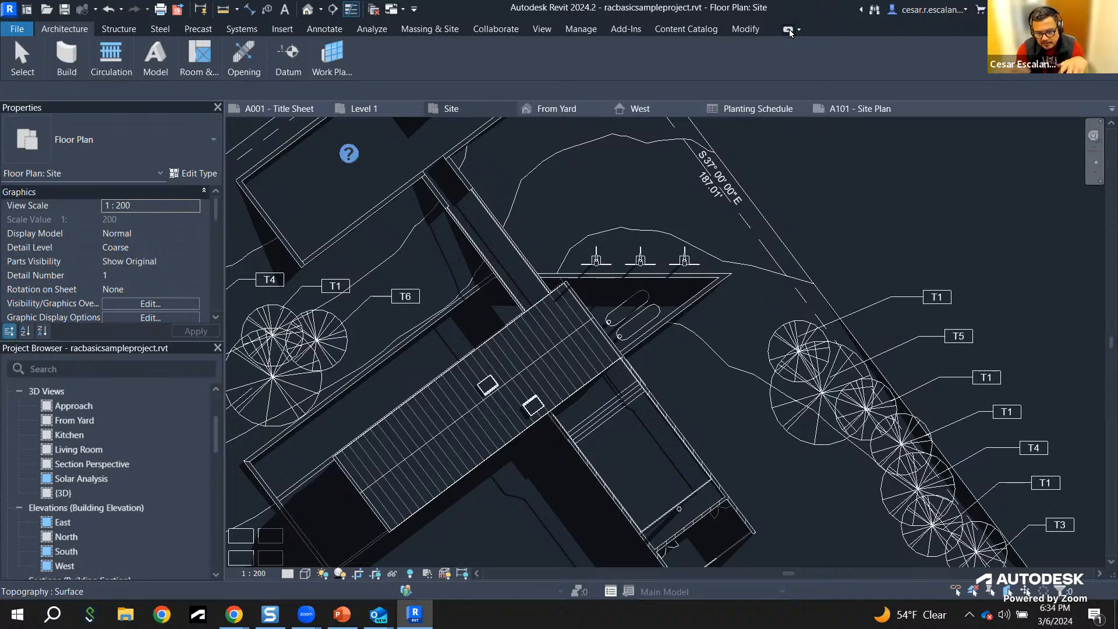
pyautogui.moveTo(67, 70)
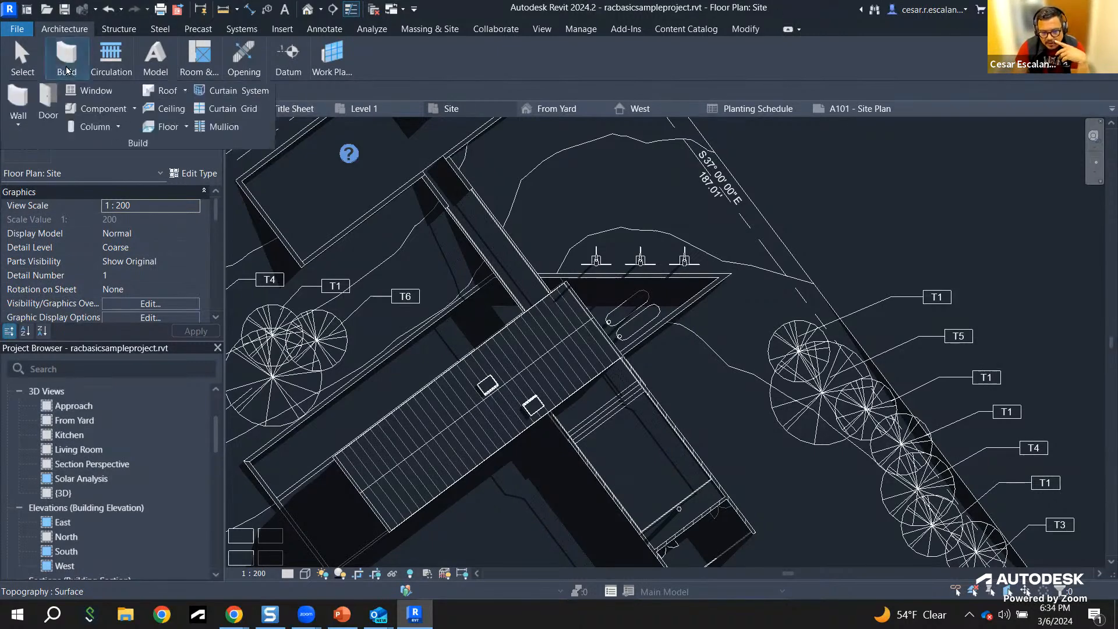
pyautogui.moveTo(153, 64)
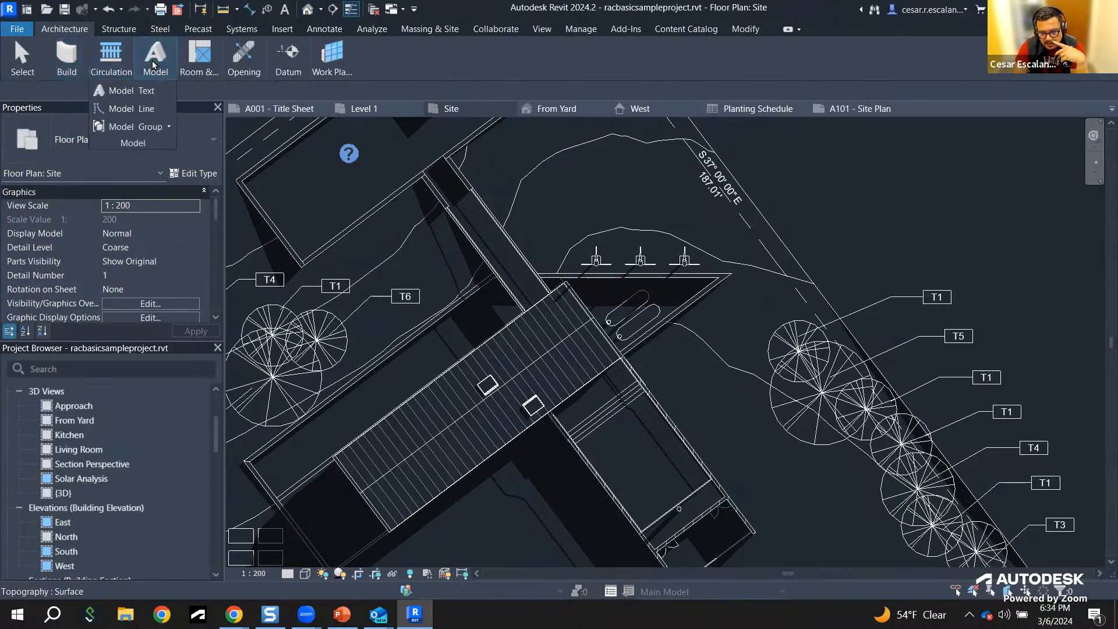
pyautogui.moveTo(342, 64)
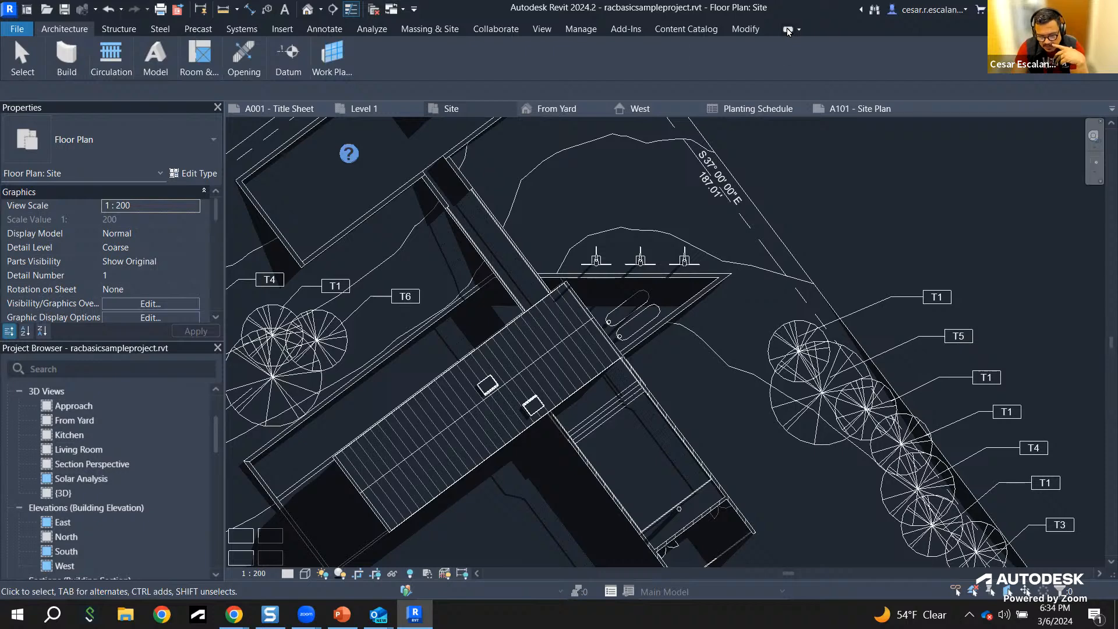
pyautogui.click(788, 30)
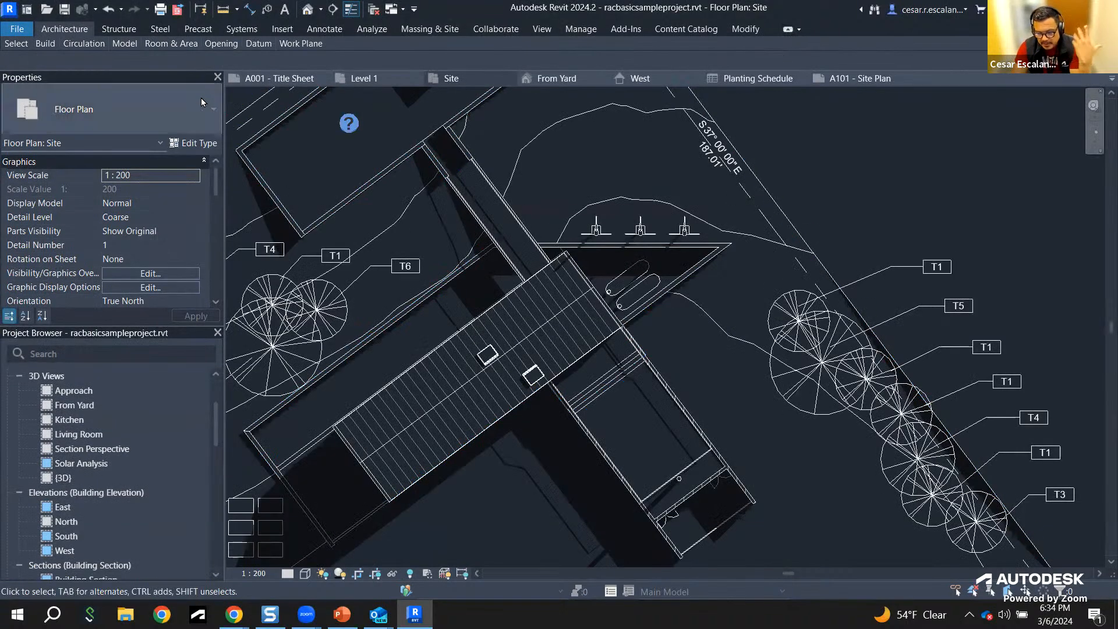
pyautogui.moveTo(16, 48)
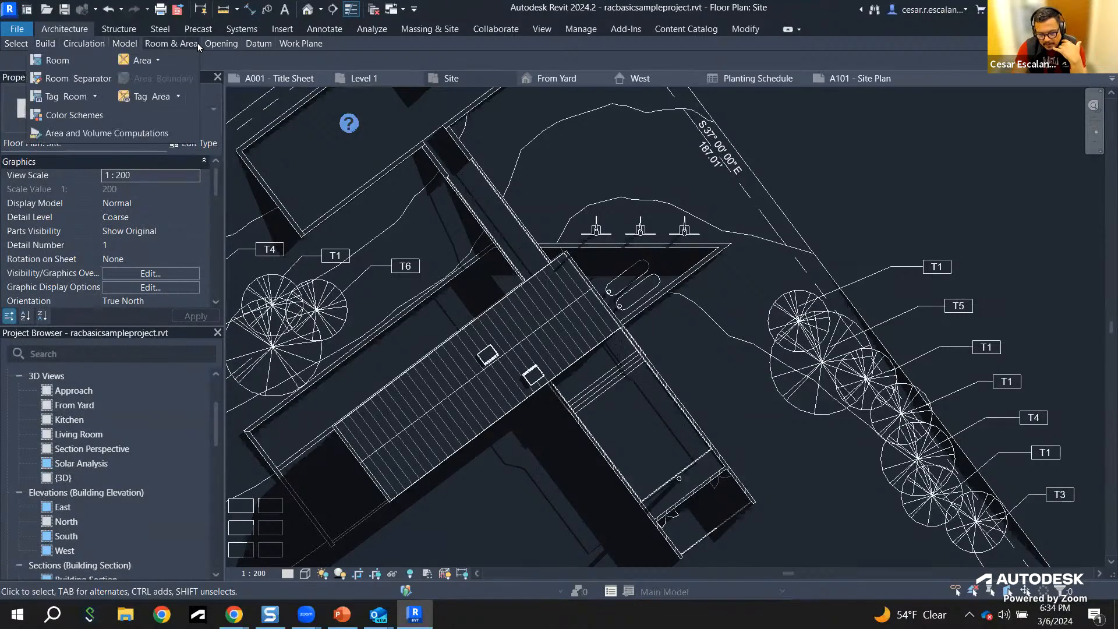
pyautogui.click(787, 29)
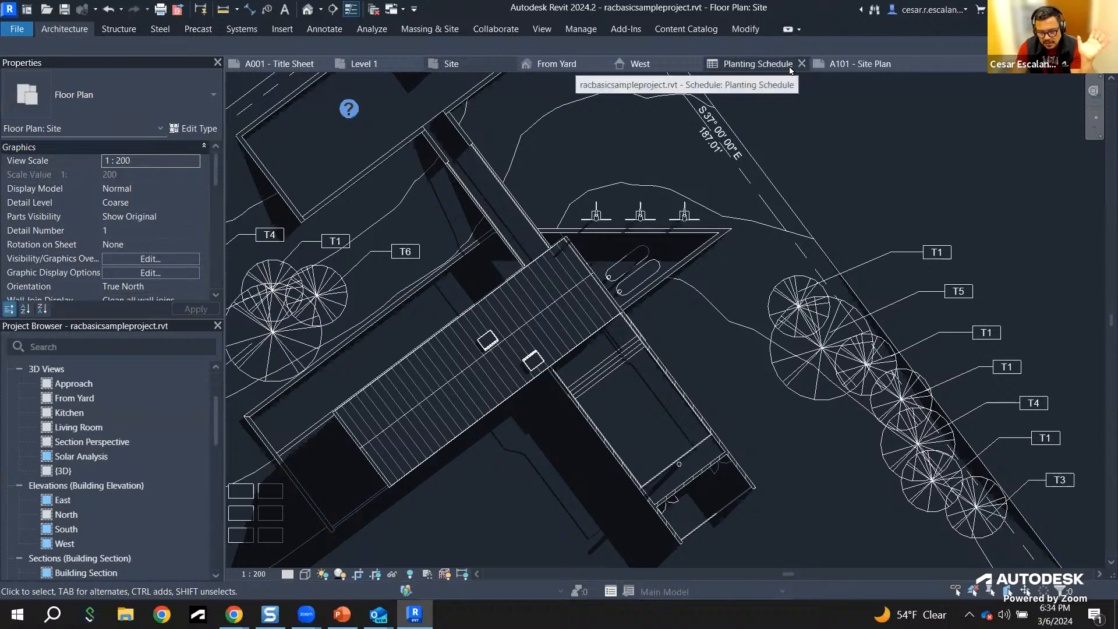
# Step: Temporarily show the Architecture and Structure tools from the minimized ribbon, and restore the full ribbon
pyautogui.click(92, 29)
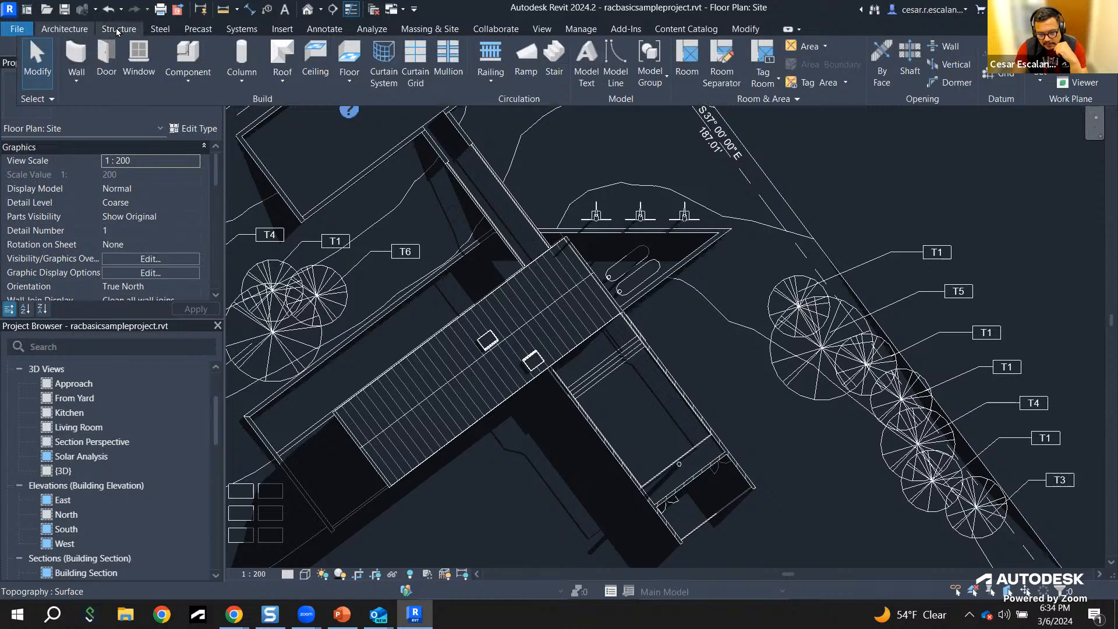
pyautogui.click(117, 29)
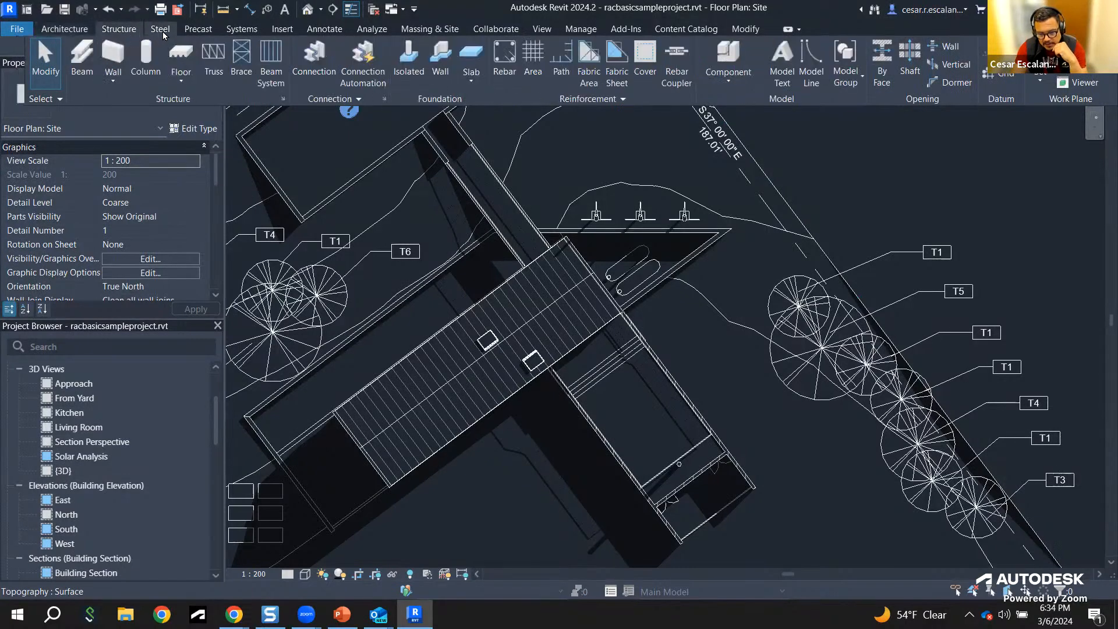
pyautogui.click(122, 31)
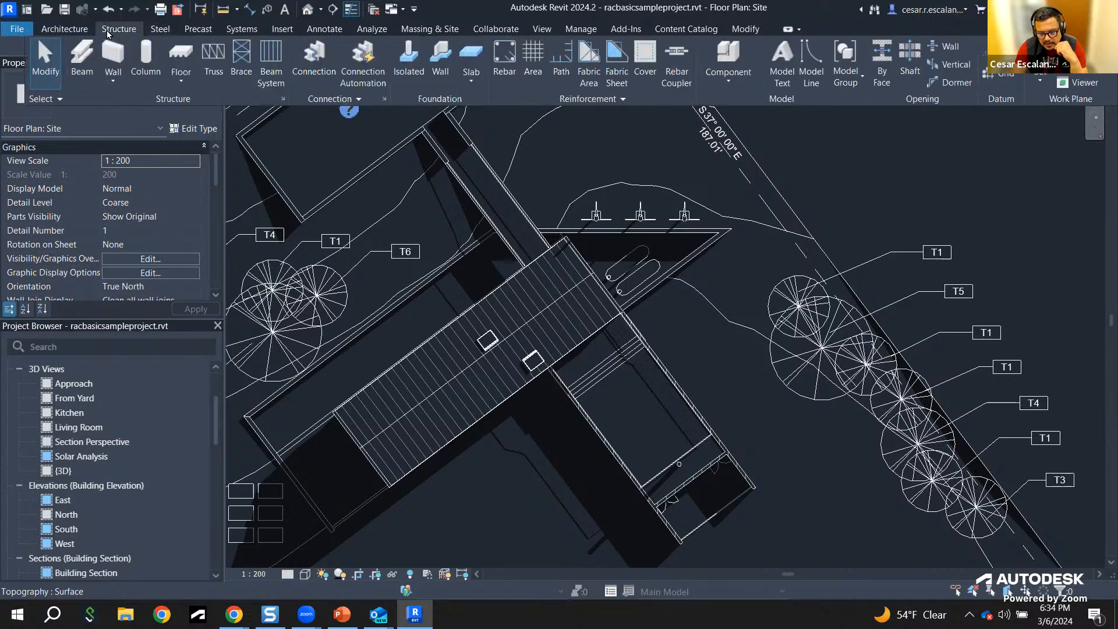
pyautogui.click(74, 31)
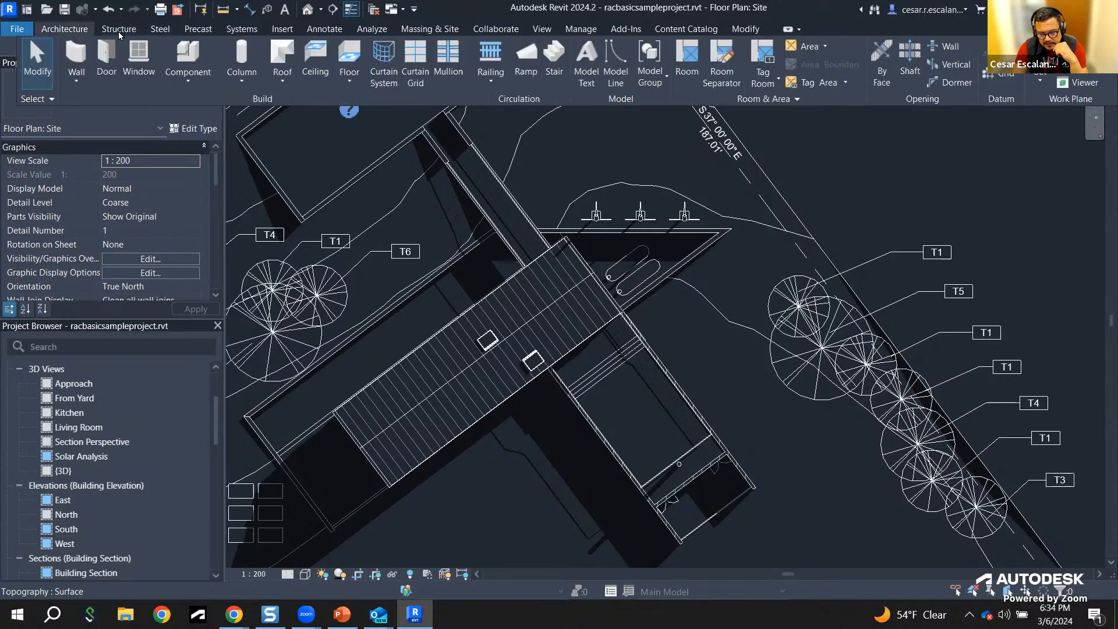
pyautogui.click(788, 29)
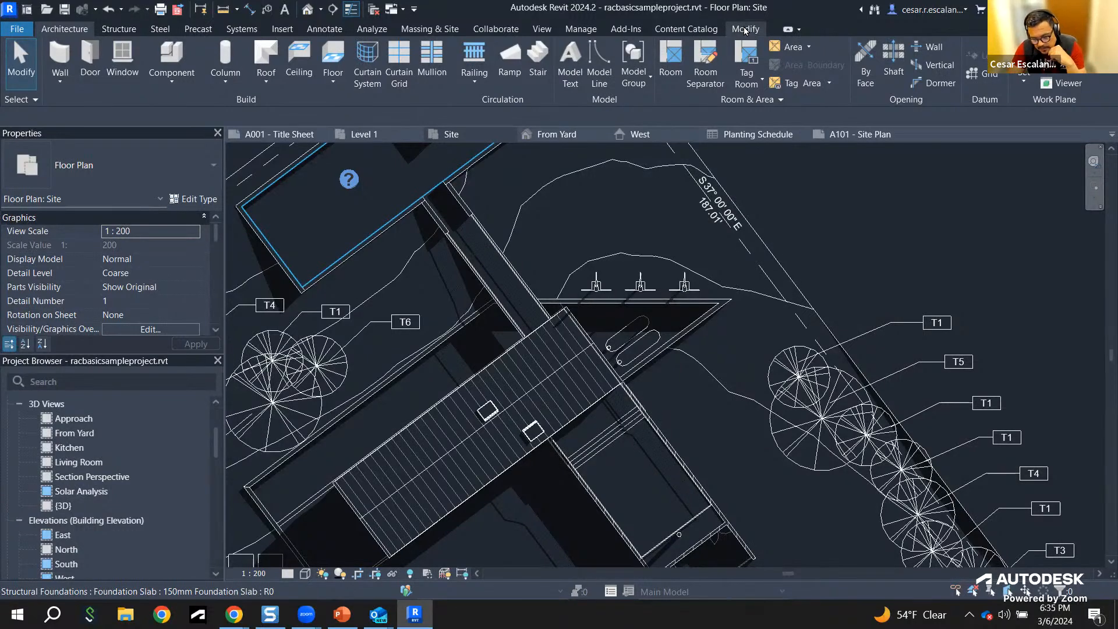
# Step: Cycle the ribbon through its minimized states once more and bring back the full ribbon
pyautogui.click(788, 29)
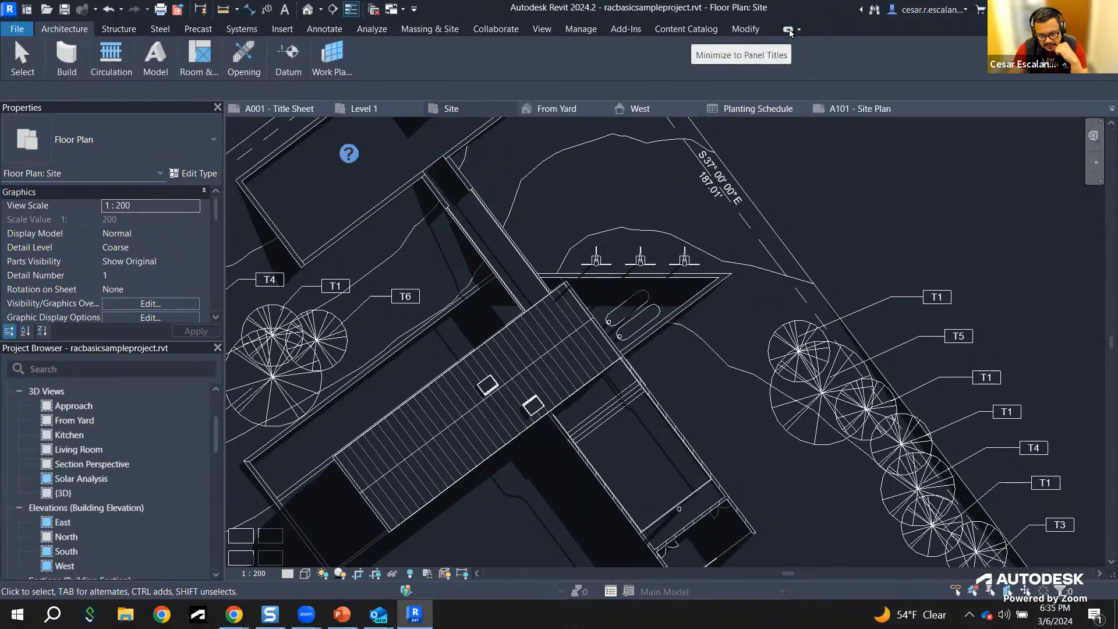
pyautogui.click(788, 29)
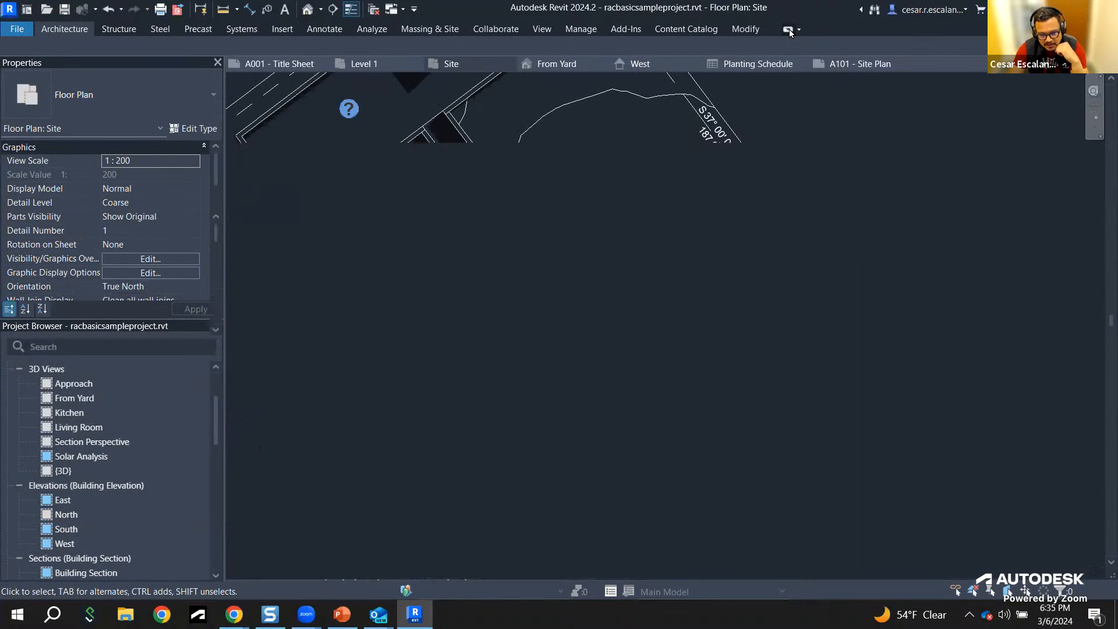
pyautogui.click(789, 29)
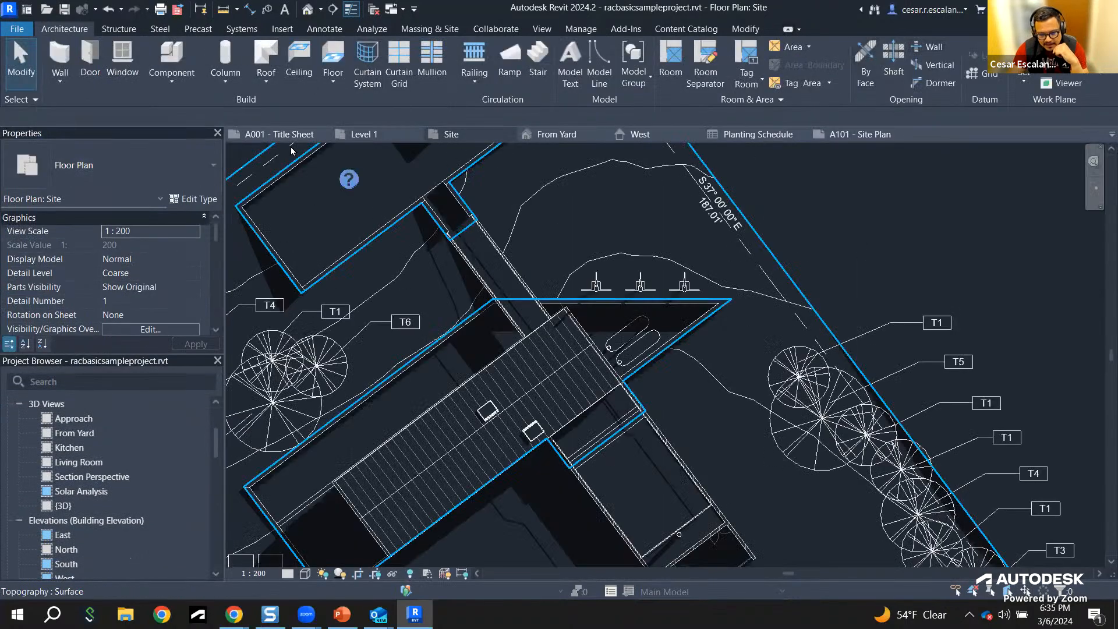
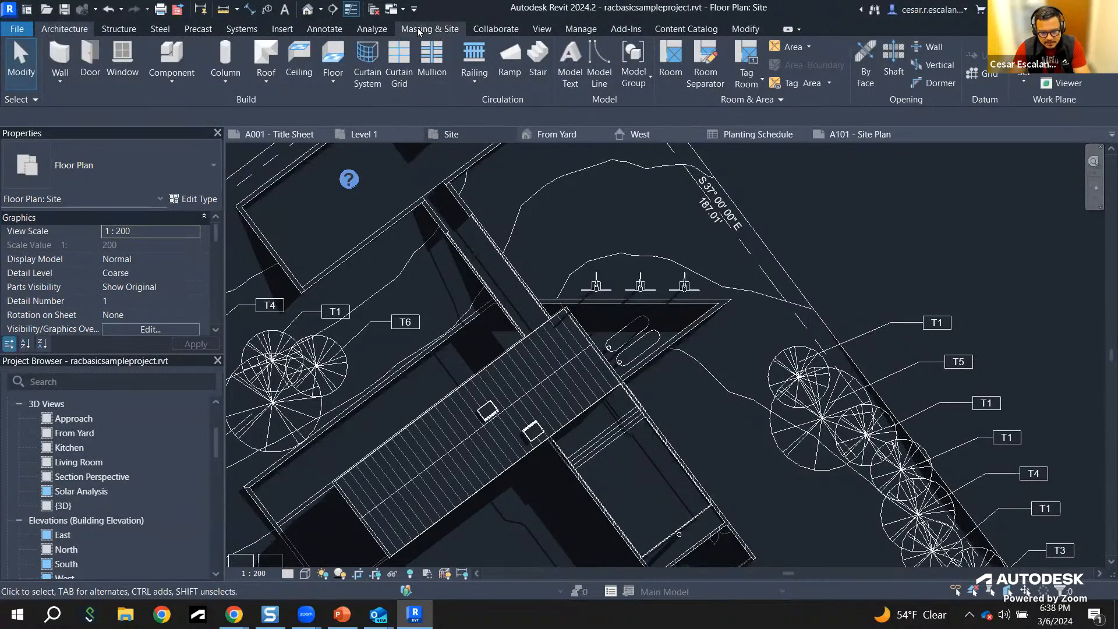
# Step: Show the Analyze tools, open the User Interface options and go through the whole Tools and analyses list
pyautogui.click(374, 30)
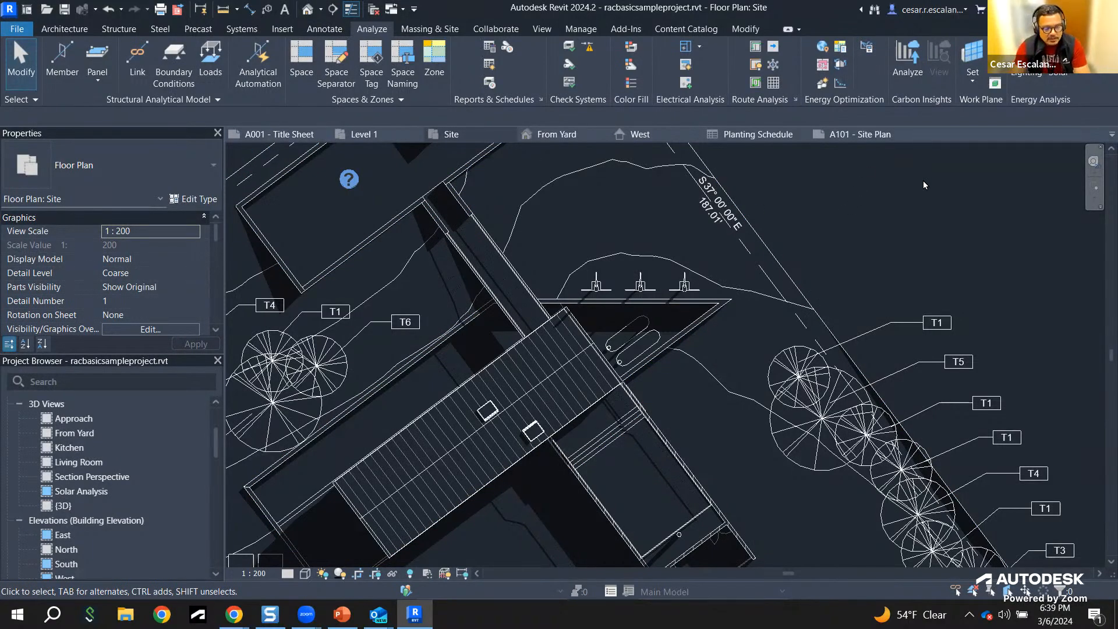
pyautogui.click(23, 31)
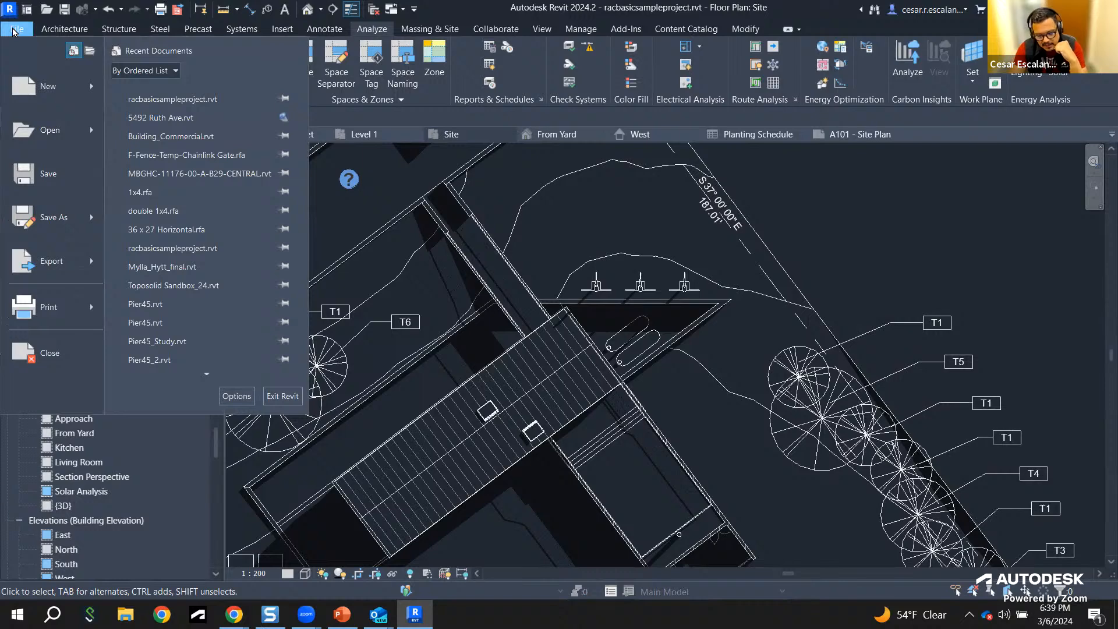
pyautogui.click(236, 397)
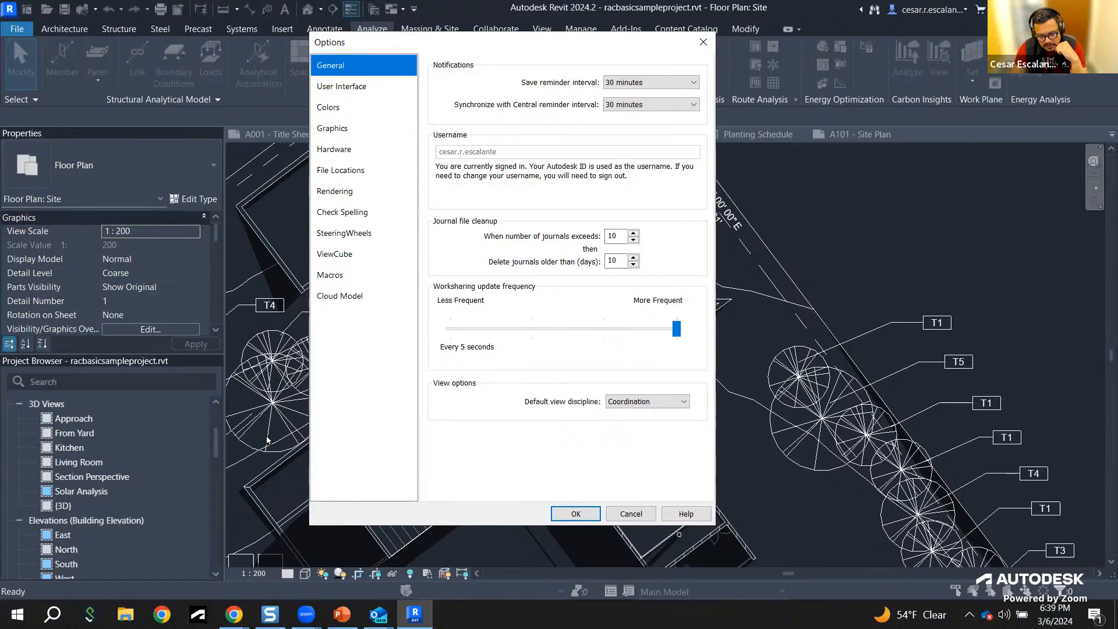
pyautogui.click(345, 87)
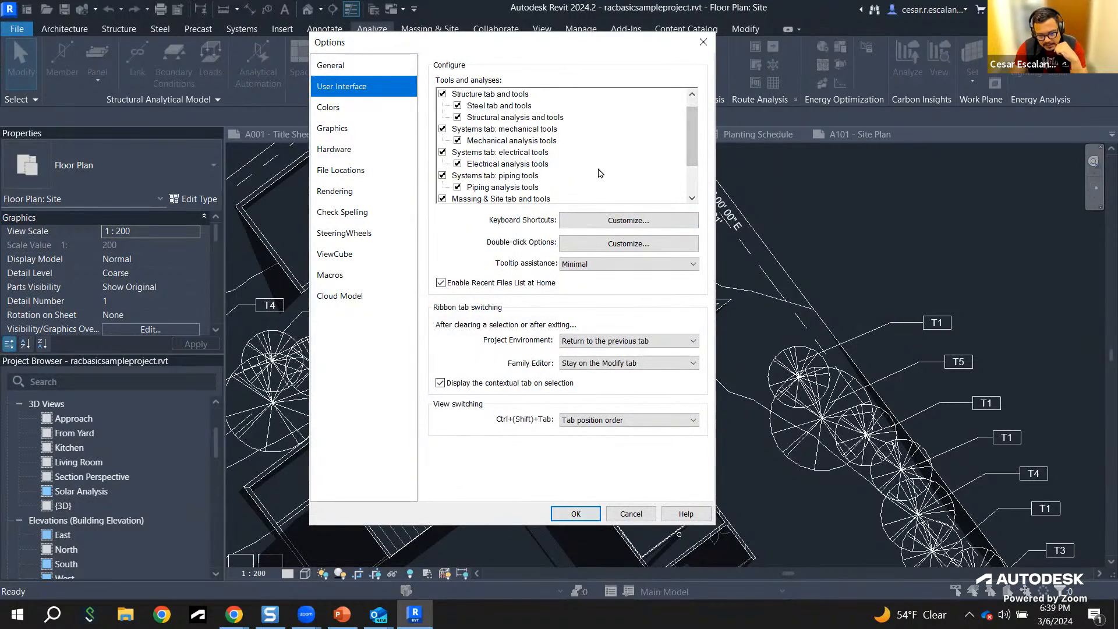
pyautogui.moveTo(693, 143); pyautogui.dragTo(689, 172)
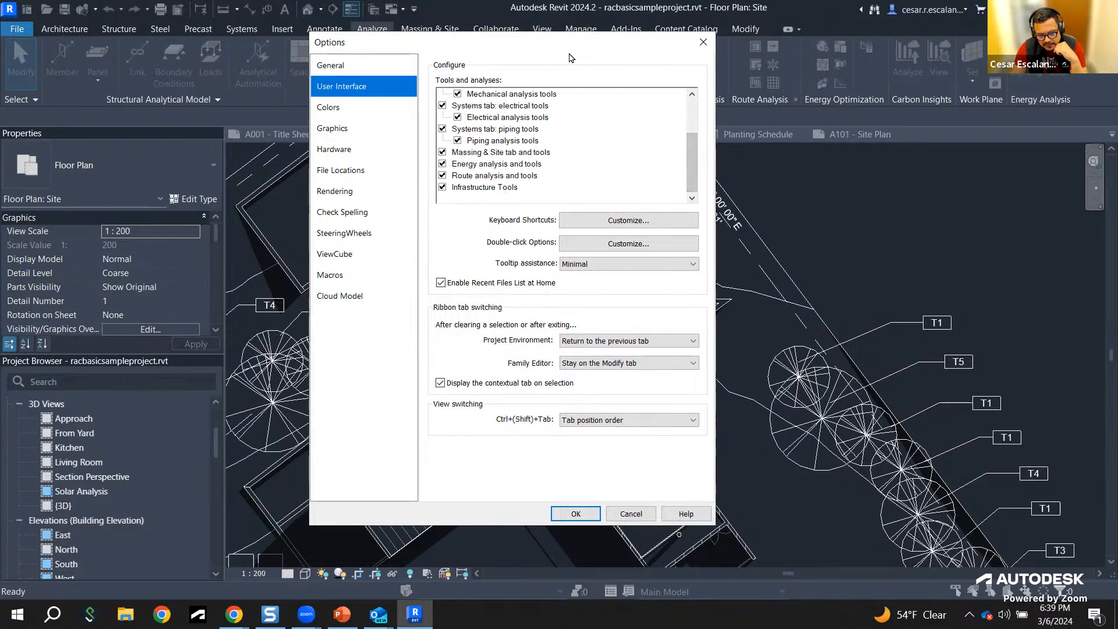
pyautogui.moveTo(578, 47); pyautogui.dragTo(547, 102)
pyautogui.moveTo(662, 219); pyautogui.dragTo(664, 161)
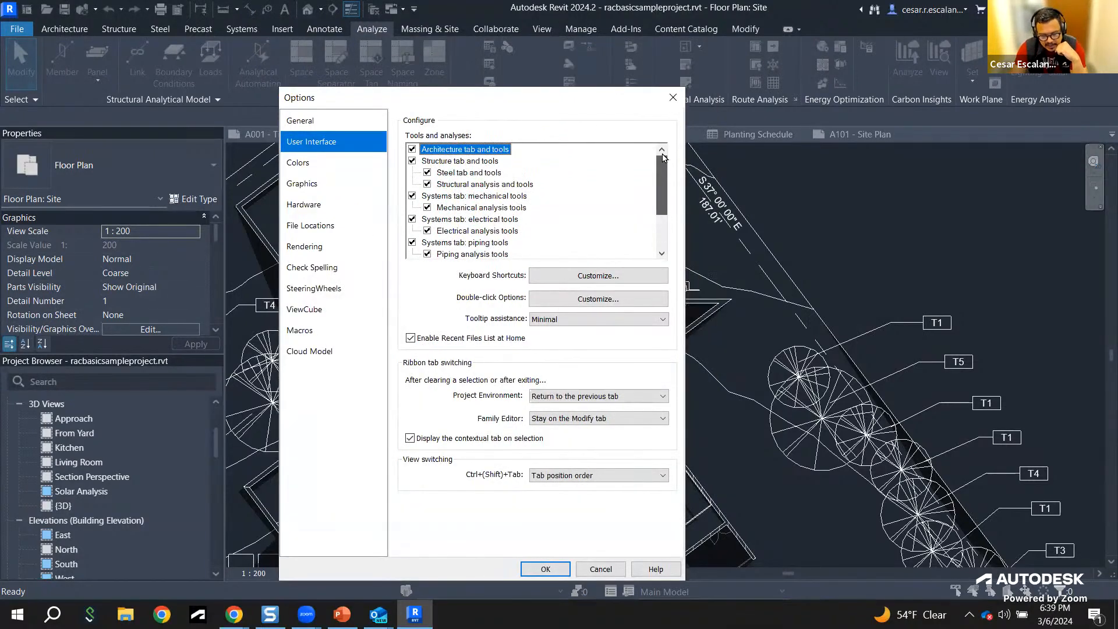
# Step: Turn off the Structure tab and tools and the Systems tab's mechanical, electrical and piping tools in the interface options
pyautogui.click(412, 161)
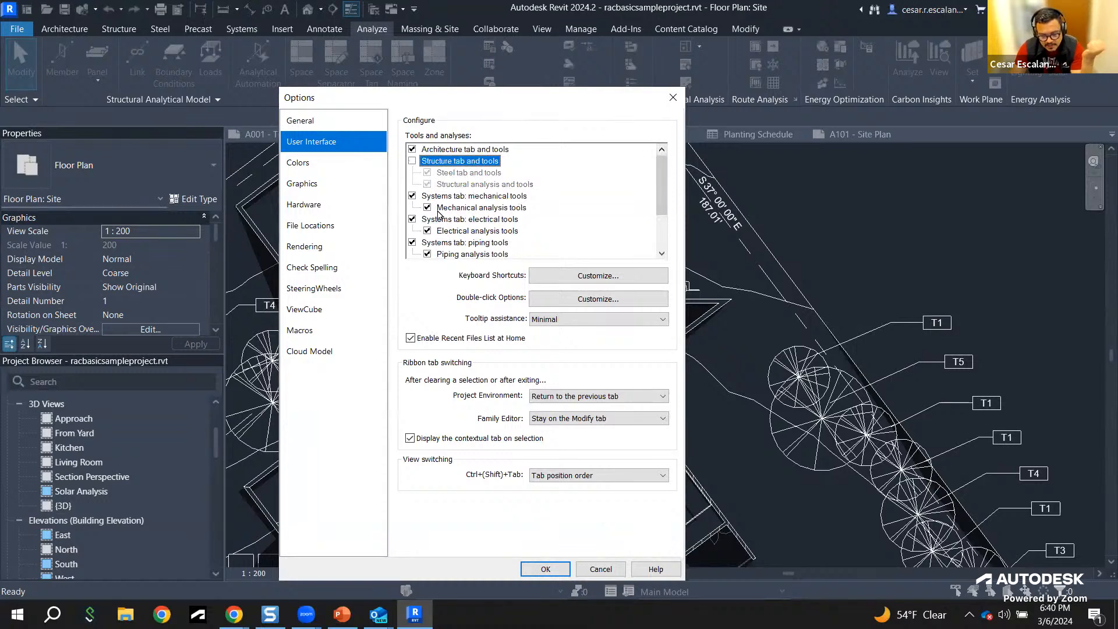
pyautogui.click(412, 196)
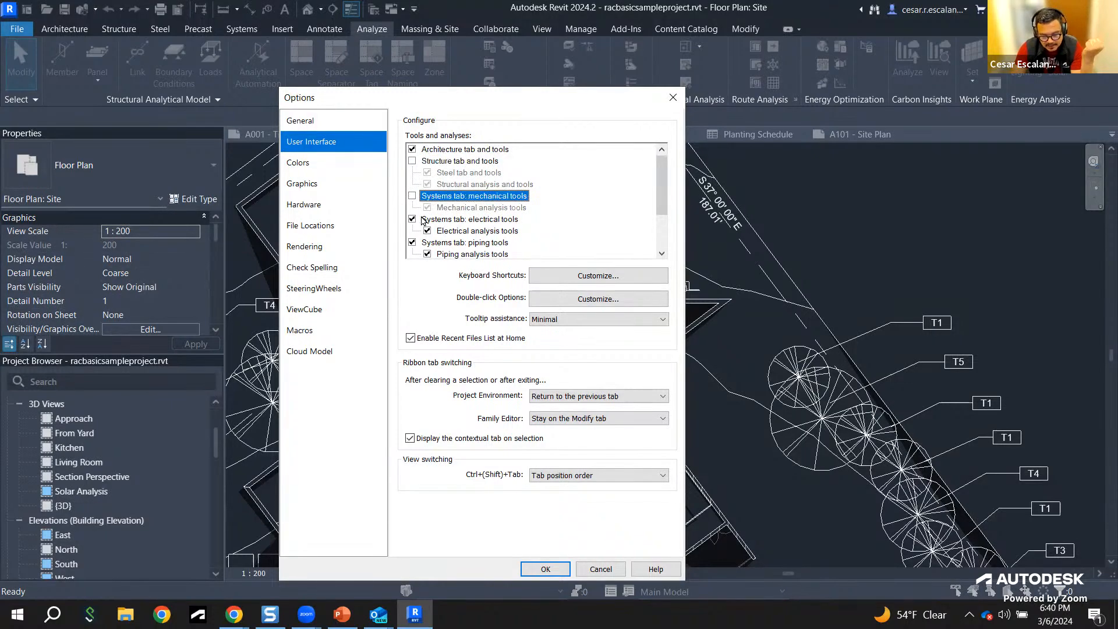
pyautogui.click(413, 219)
pyautogui.scroll(-2, 479, 227)
pyautogui.click(412, 220)
pyautogui.scroll(-2, 471, 221)
pyautogui.scroll(-1, 472, 224)
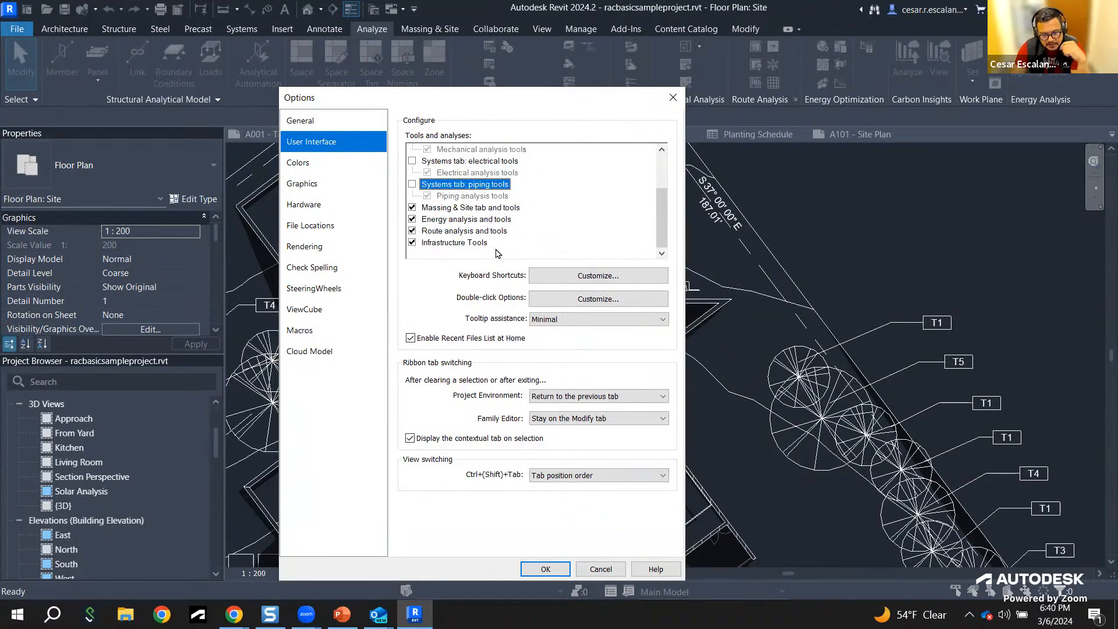
# Step: Turn off the energy analysis, route analysis and Infrastructure Tools while keeping Massing & Site, and apply the interface options
pyautogui.click(412, 219)
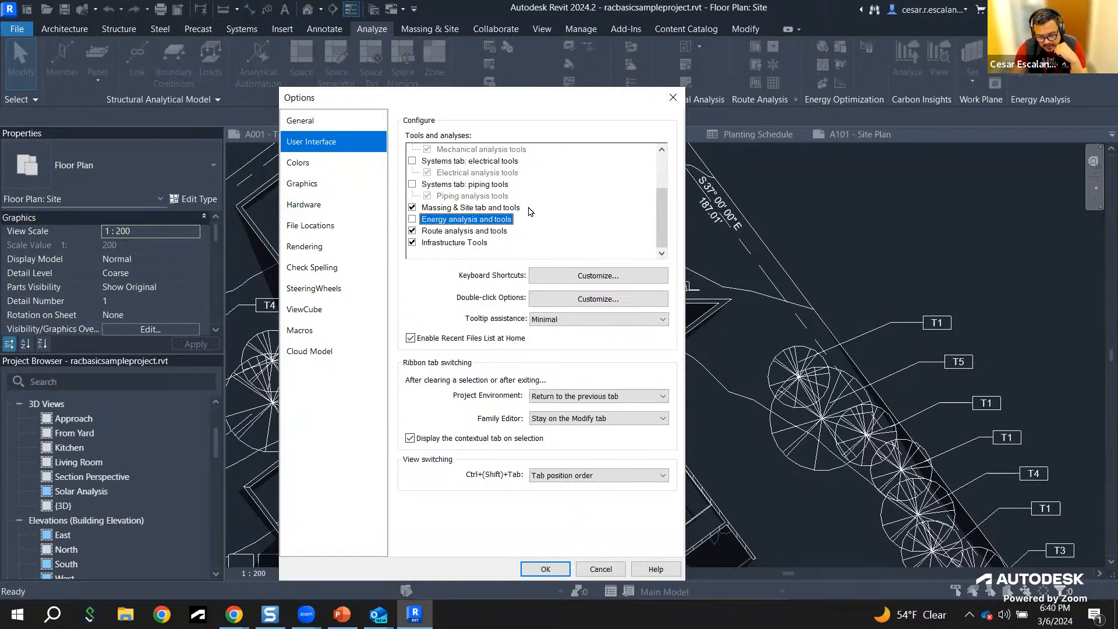
pyautogui.click(412, 231)
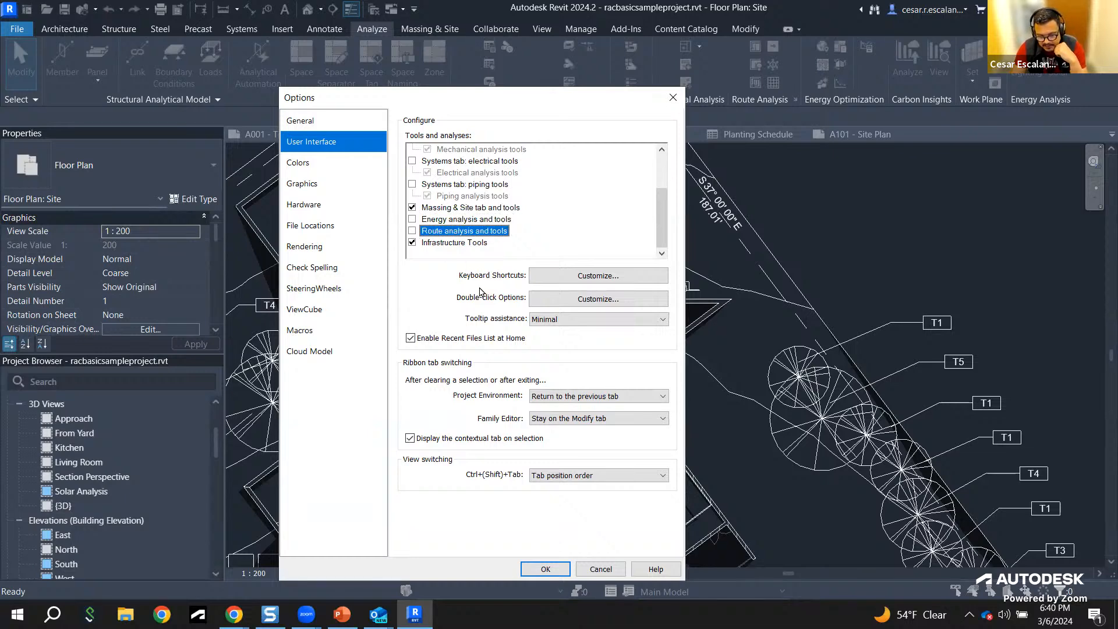
pyautogui.click(412, 244)
pyautogui.scroll(2, 500, 191)
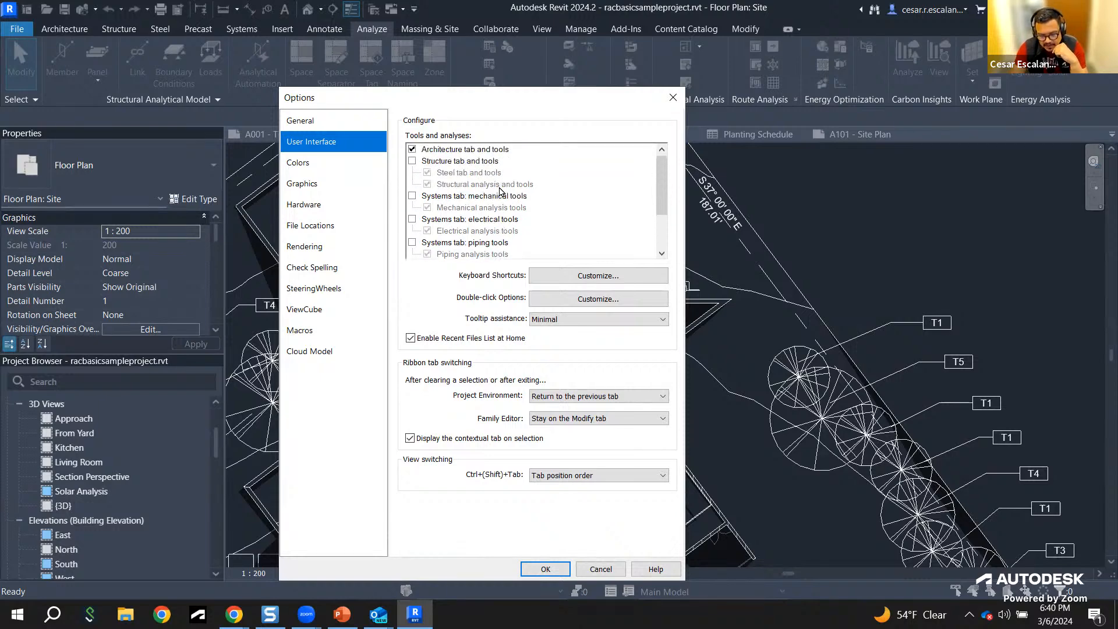
pyautogui.click(544, 569)
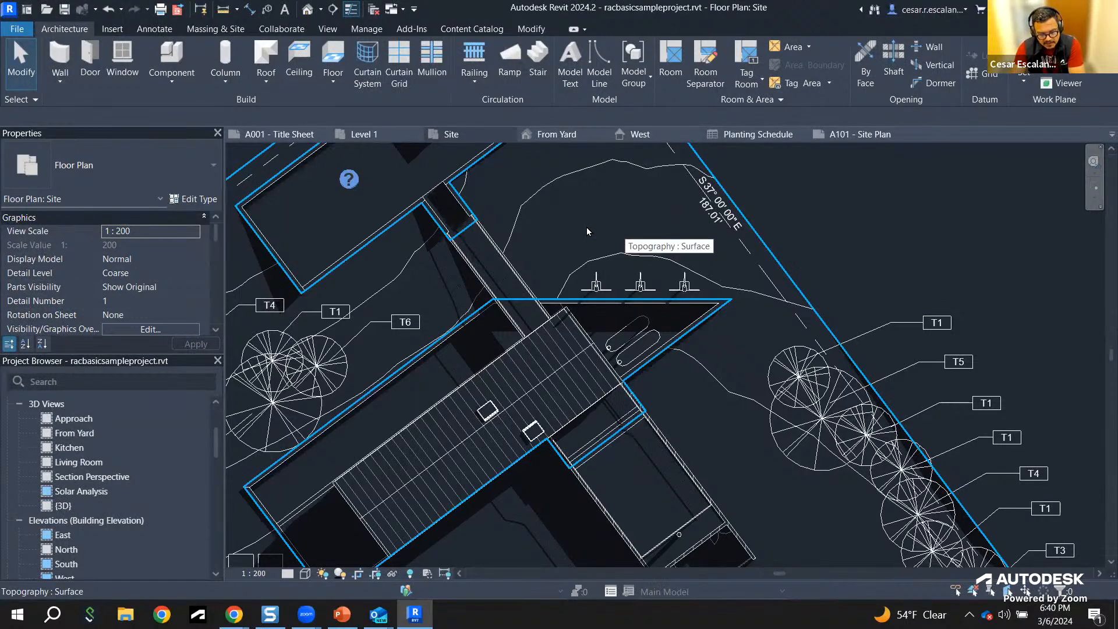
# Step: Switch the UI active theme to Light in the color options, apply it and look over the site plan
pyautogui.click(17, 28)
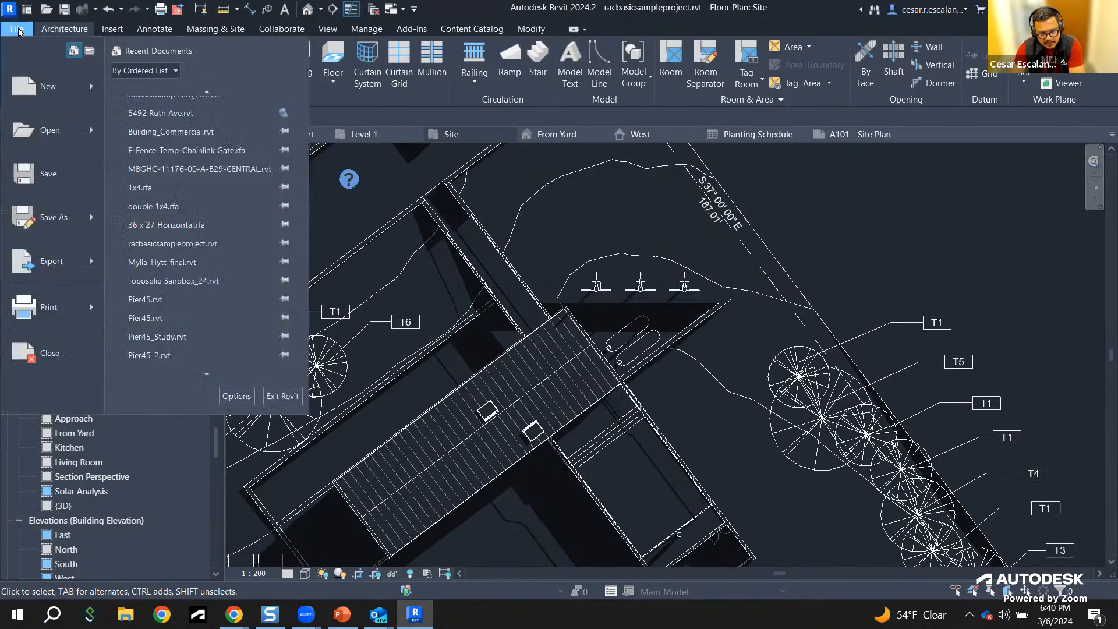
pyautogui.click(234, 397)
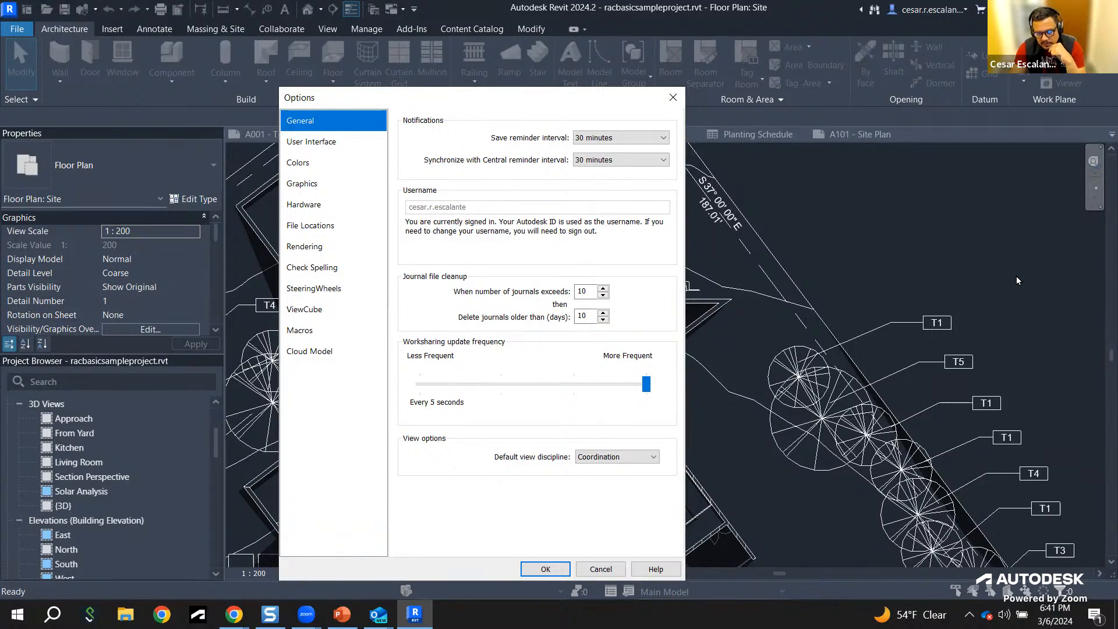
pyautogui.click(312, 166)
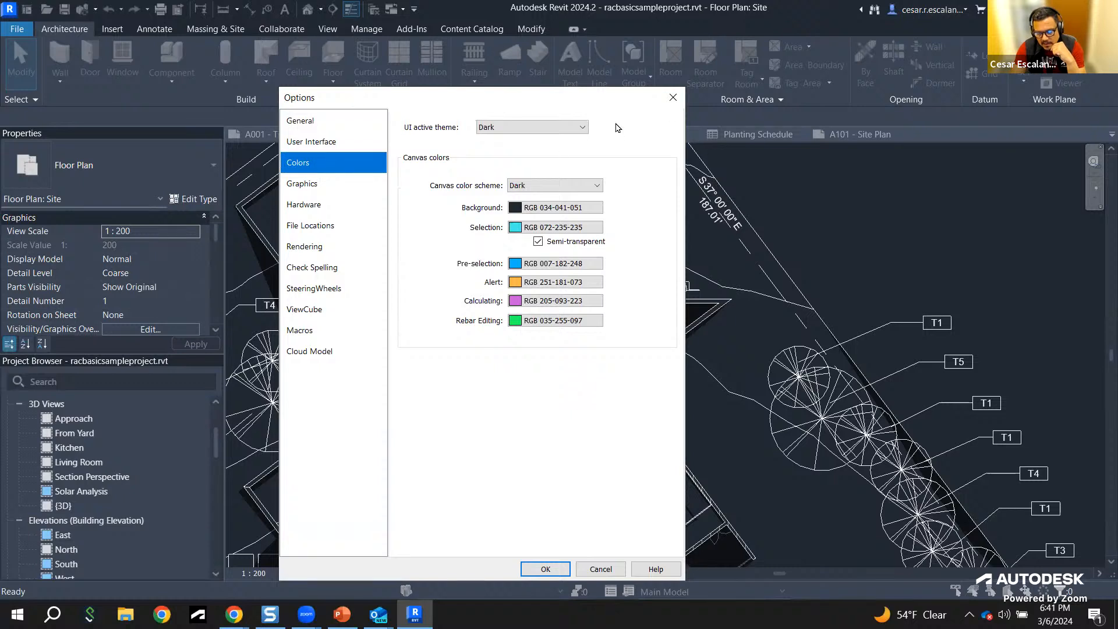
pyautogui.click(542, 128)
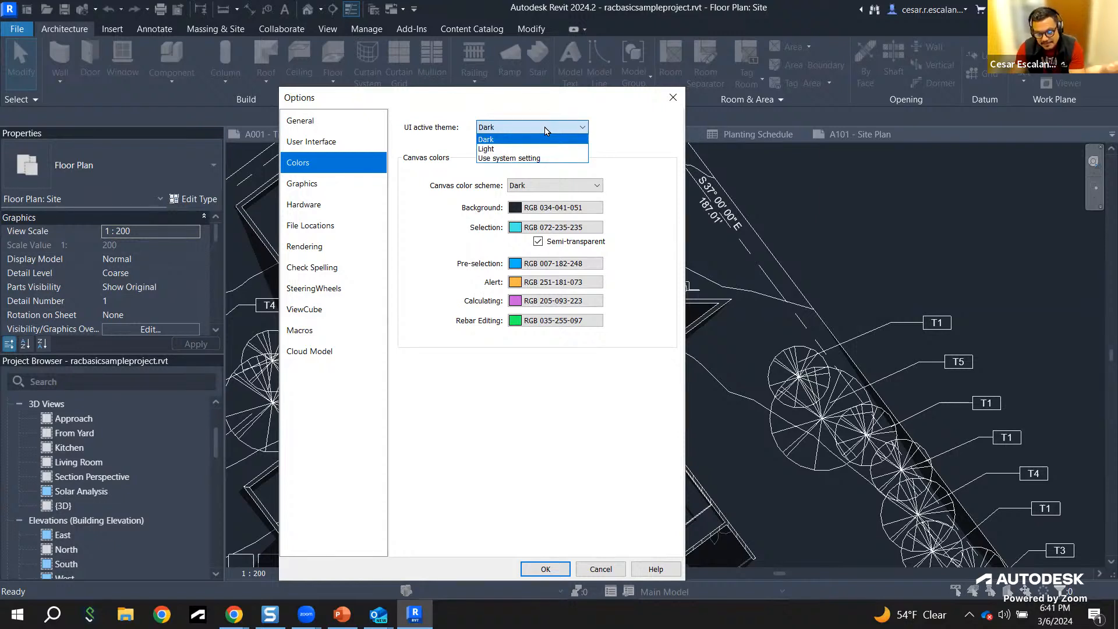
pyautogui.click(493, 150)
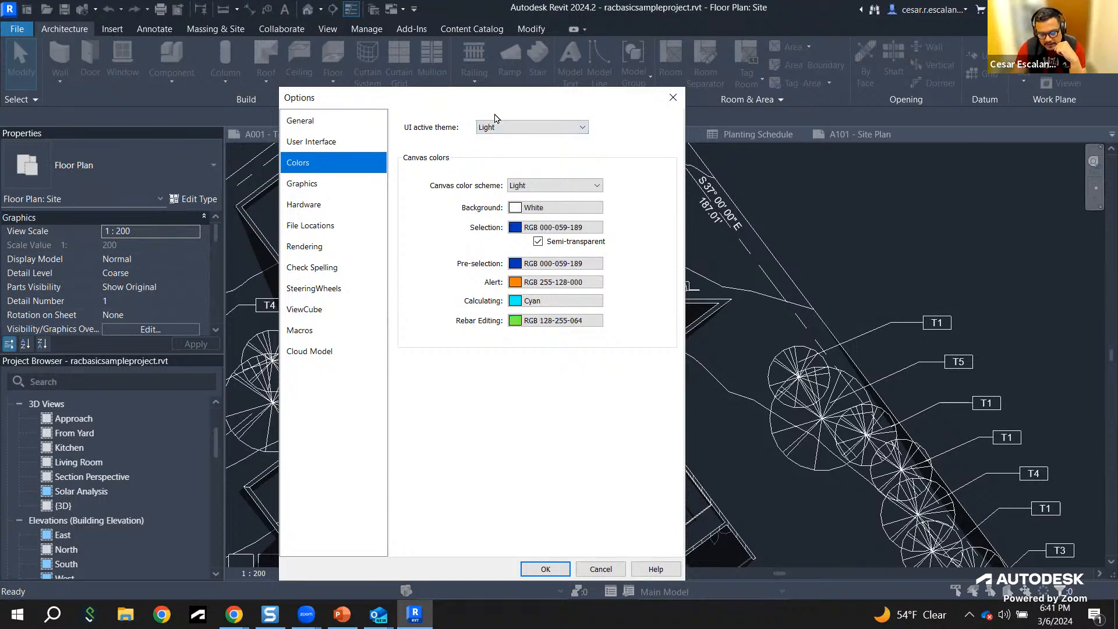
pyautogui.click(547, 569)
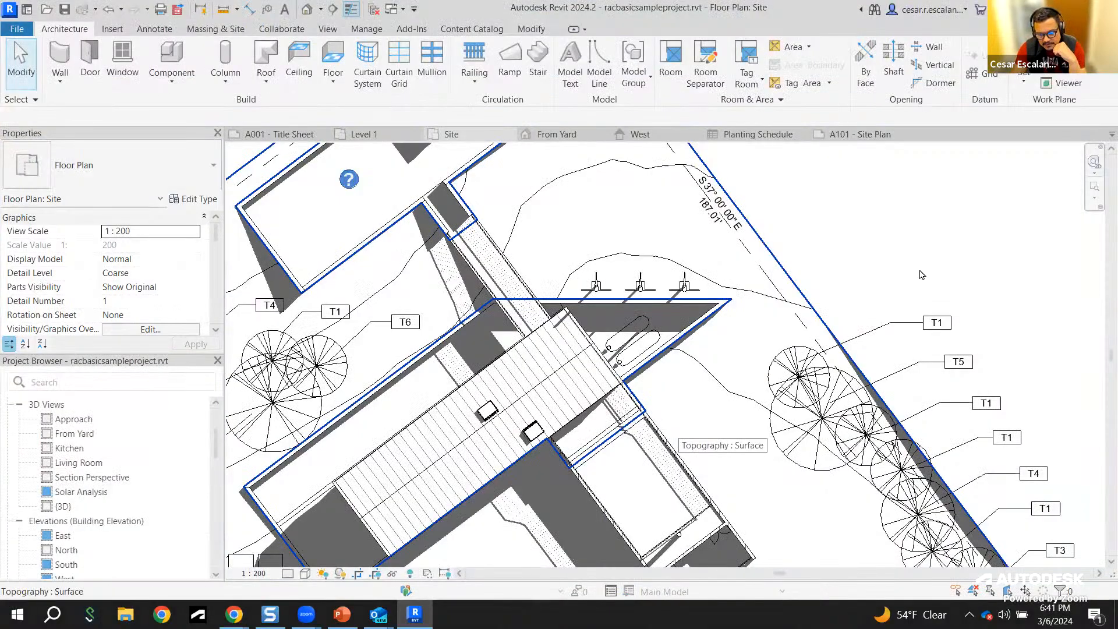
pyautogui.scroll(-1, 938, 244)
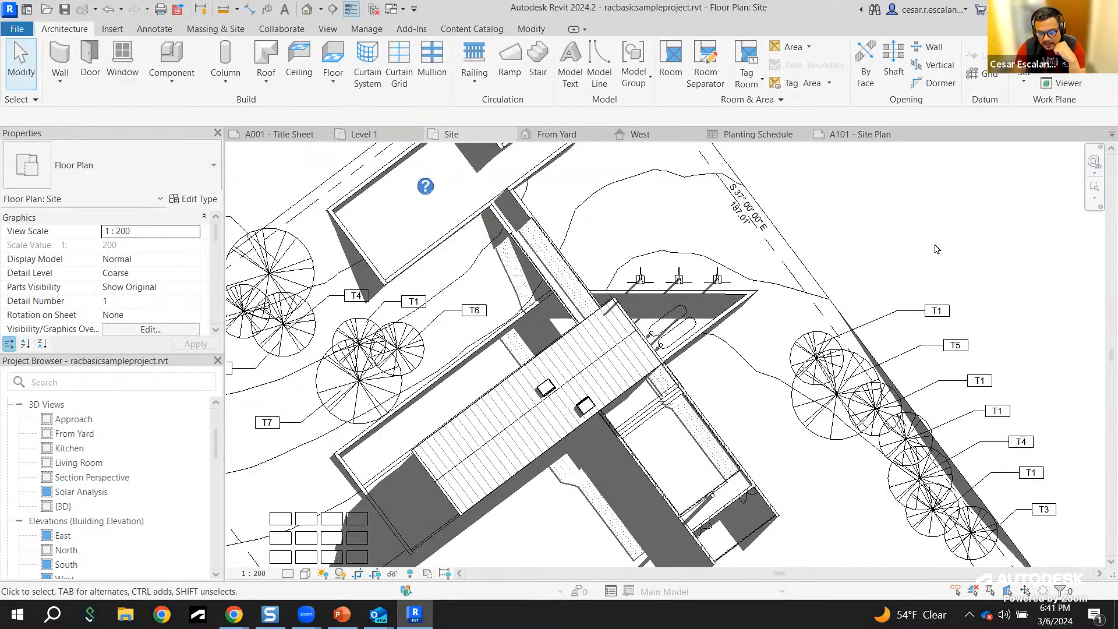
pyautogui.scroll(2, 936, 249)
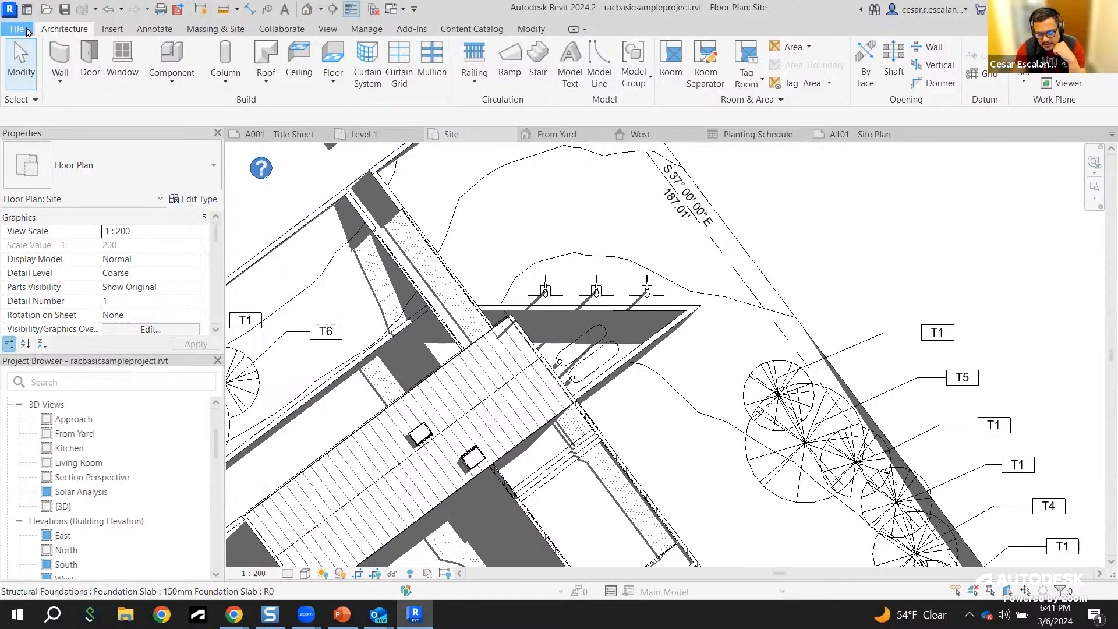
# Step: Set the UI active theme back to Dark in the color options and apply it
pyautogui.click(17, 30)
pyautogui.click(237, 397)
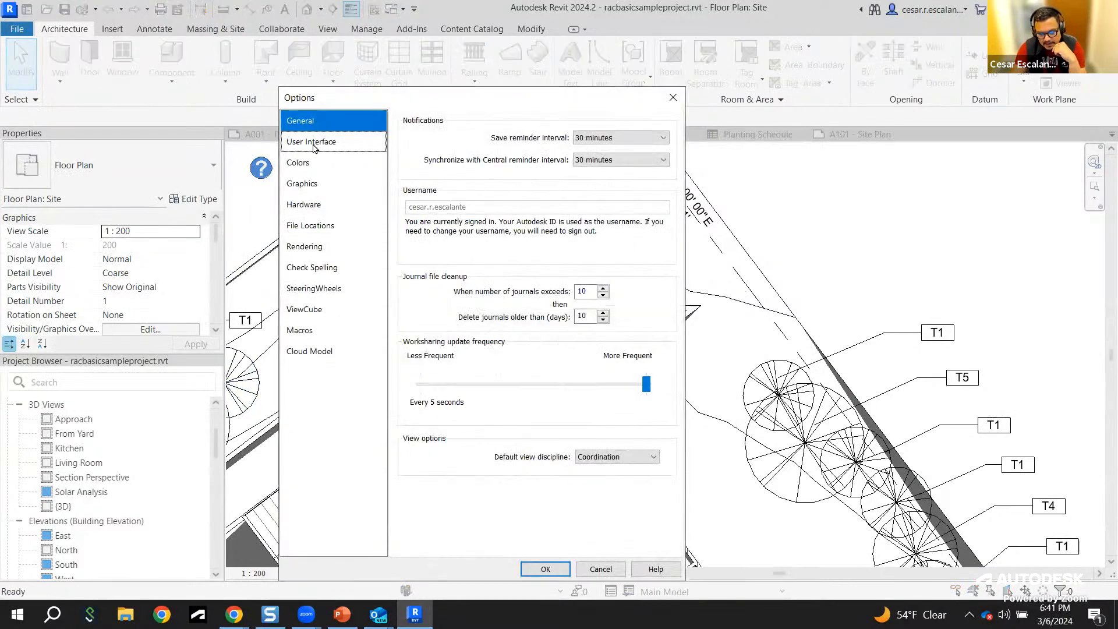
pyautogui.click(302, 166)
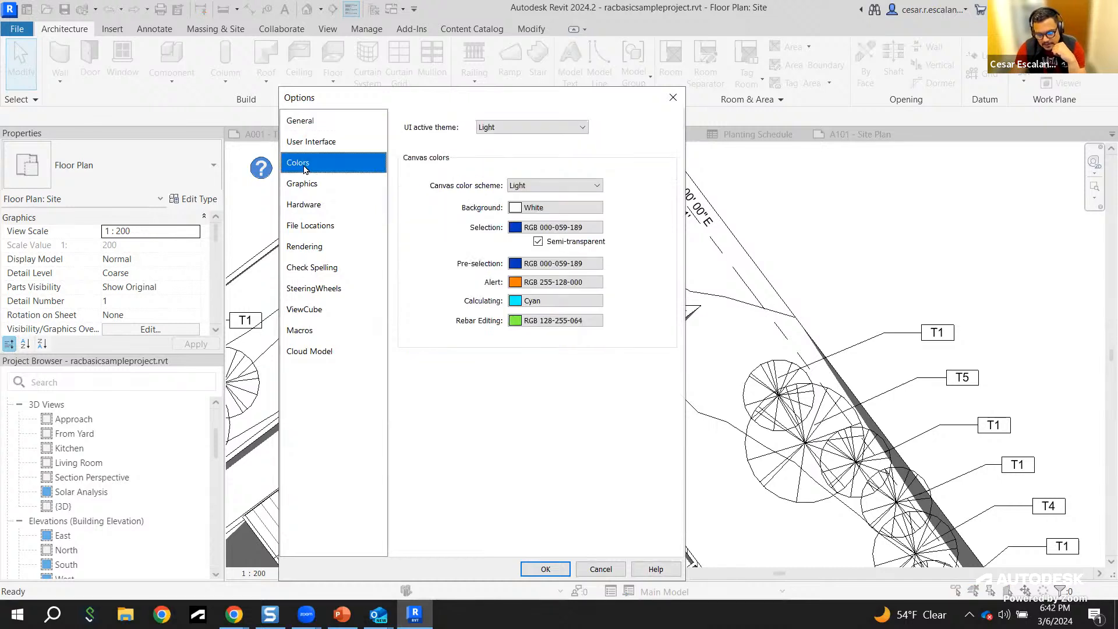
pyautogui.click(539, 127)
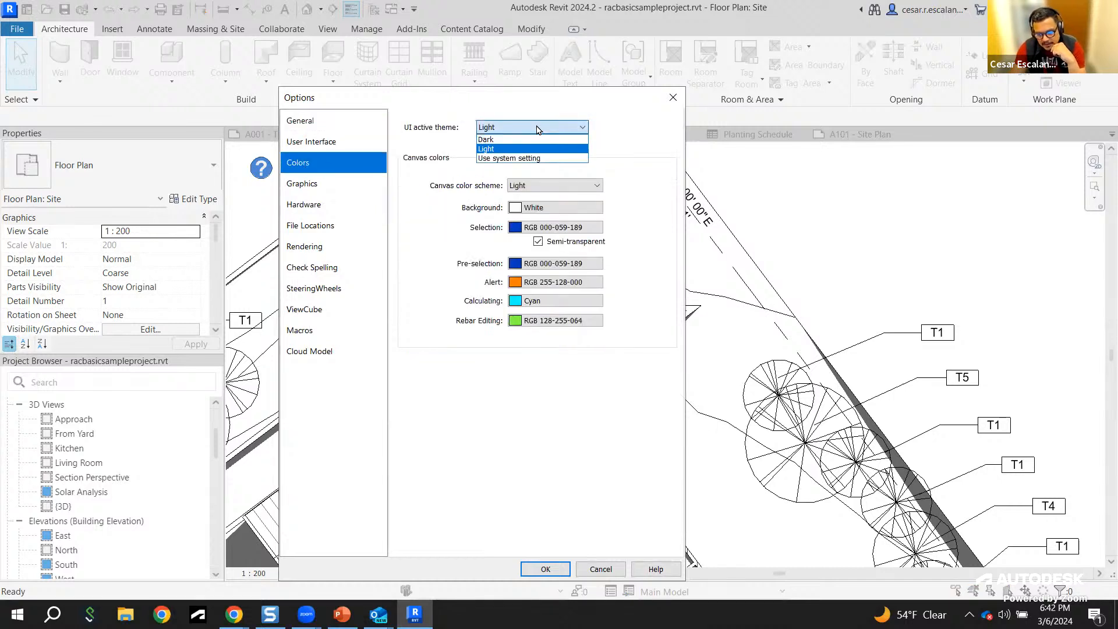
pyautogui.click(489, 140)
pyautogui.click(546, 568)
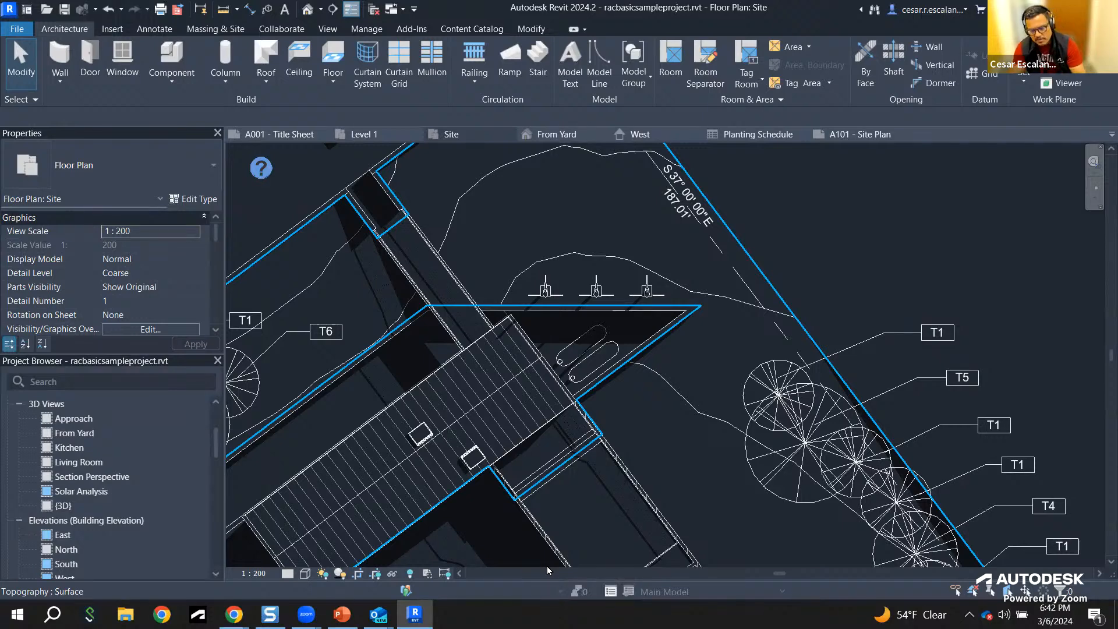
pyautogui.scroll(-3, 1000, 190)
pyautogui.moveTo(963, 208); pyautogui.dragTo(1022, 290, button='middle')
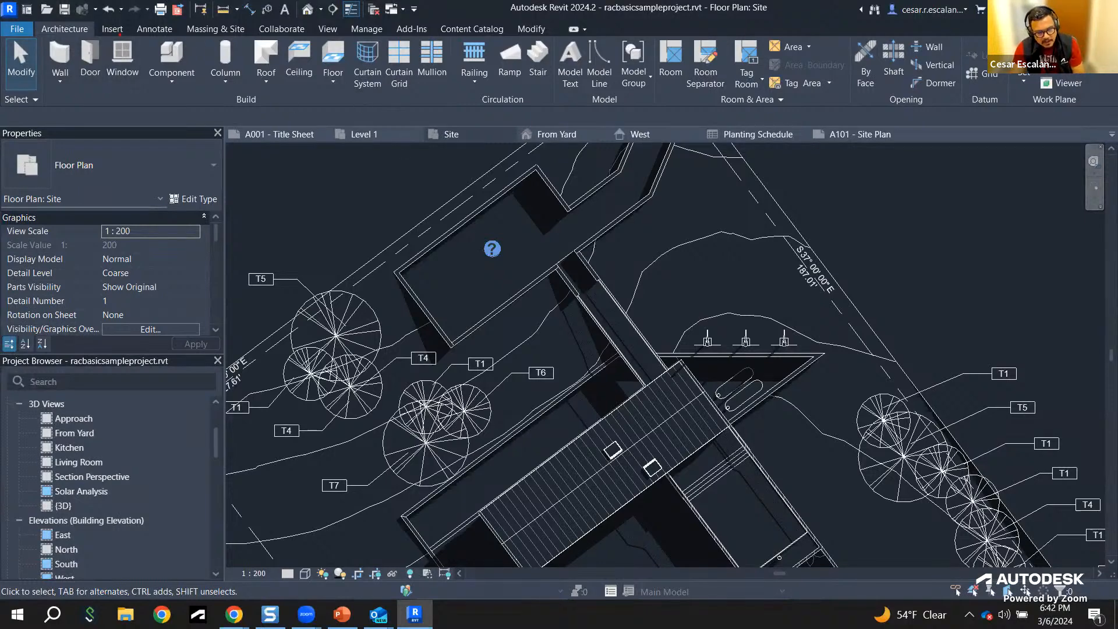
pyautogui.moveTo(57, 2)
pyautogui.mouseDown()
pyautogui.moveTo(62, 19)
pyautogui.moveTo(75, 2)
pyautogui.mouseUp()
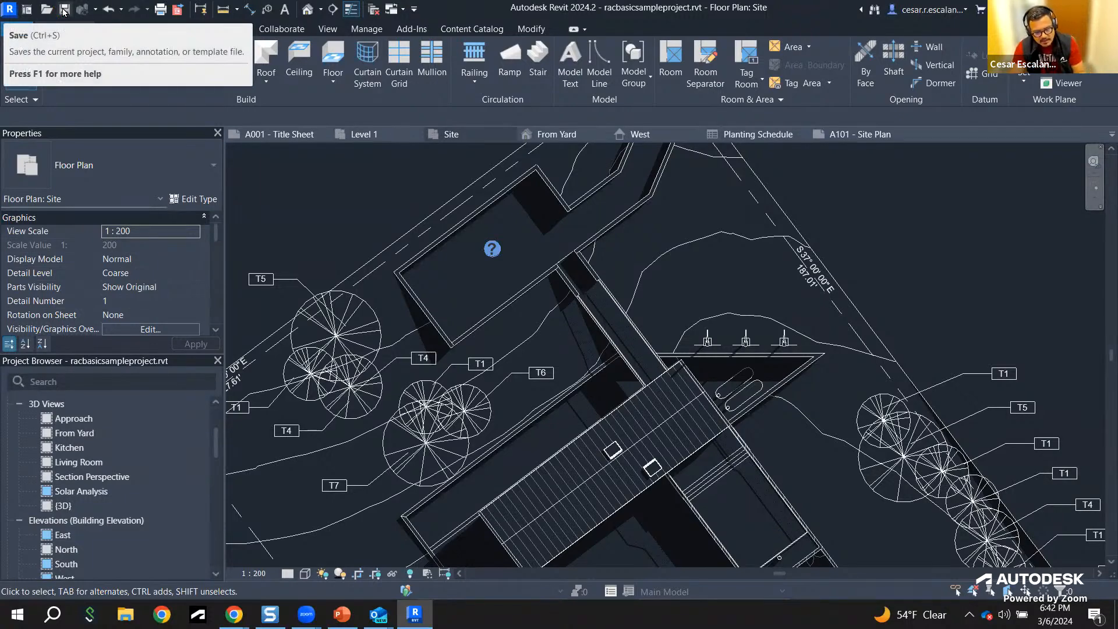
pyautogui.moveTo(66, 27)
pyautogui.mouseDown()
pyautogui.moveTo(43, 21)
pyautogui.moveTo(47, 52)
pyautogui.moveTo(66, 22)
pyautogui.mouseUp()
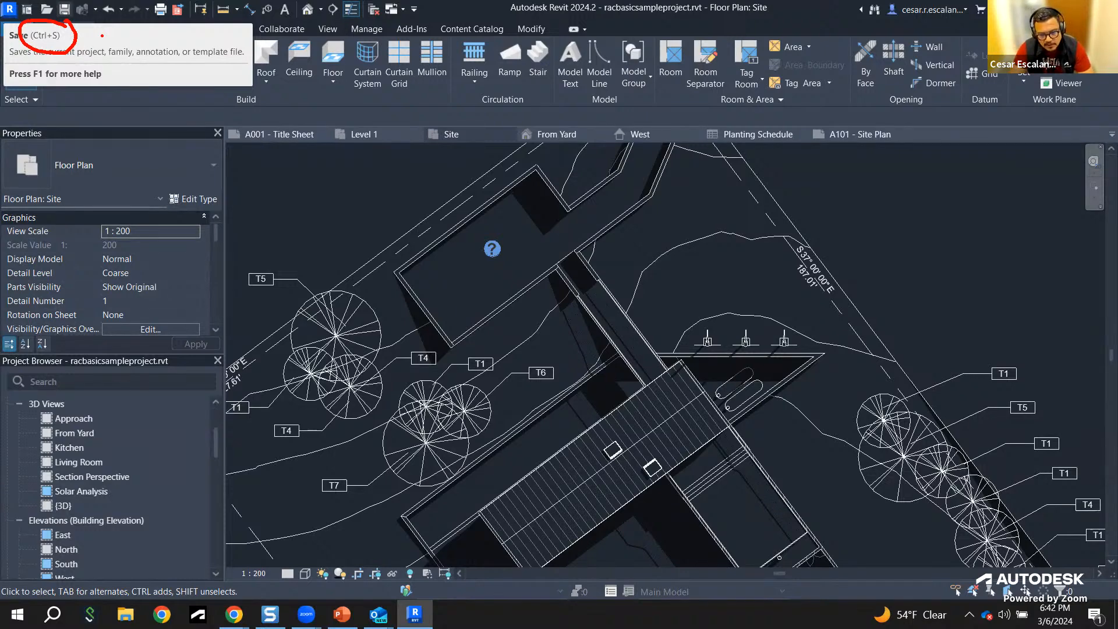
pyautogui.press('Escape')
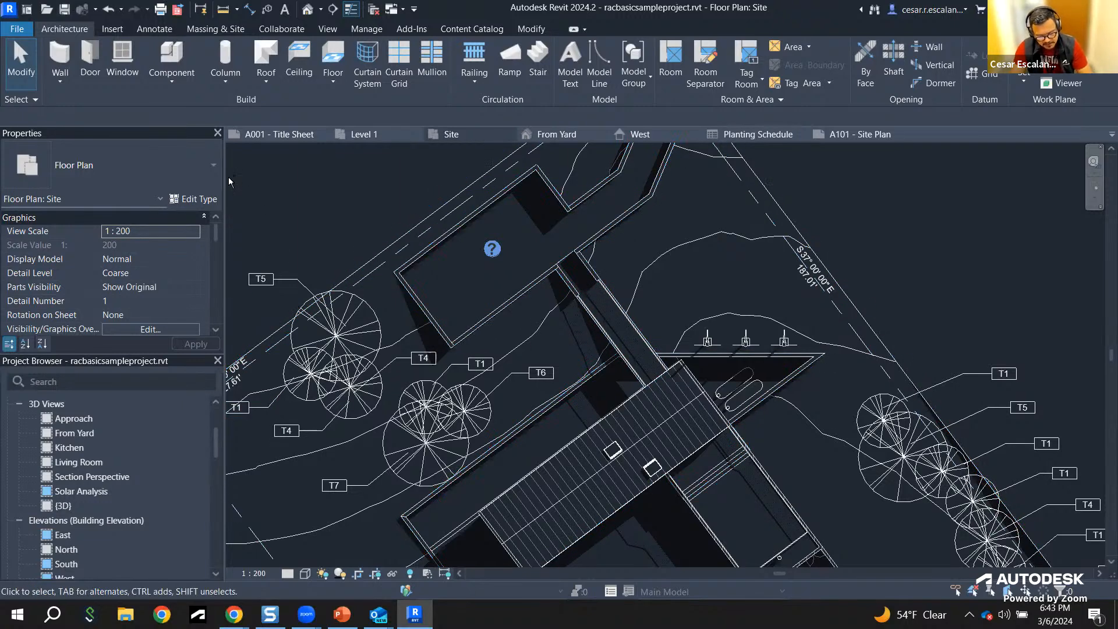
pyautogui.moveTo(148, 7)
pyautogui.mouseDown()
pyautogui.moveTo(108, 3)
pyautogui.moveTo(106, 25)
pyautogui.moveTo(154, 4)
pyautogui.mouseUp()
pyautogui.moveTo(149, 62); pyautogui.dragTo(150, 111)
pyautogui.write('UNDO')
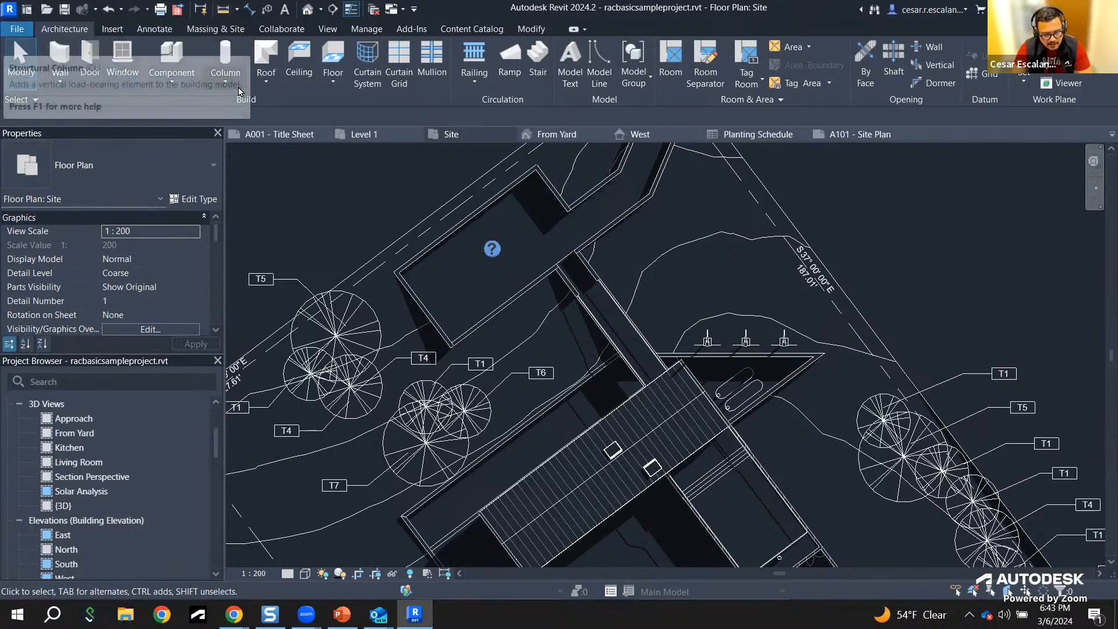
pyautogui.moveTo(231, 1)
pyautogui.mouseDown()
pyautogui.moveTo(211, 4)
pyautogui.moveTo(246, 11)
pyautogui.moveTo(235, 1)
pyautogui.mouseUp()
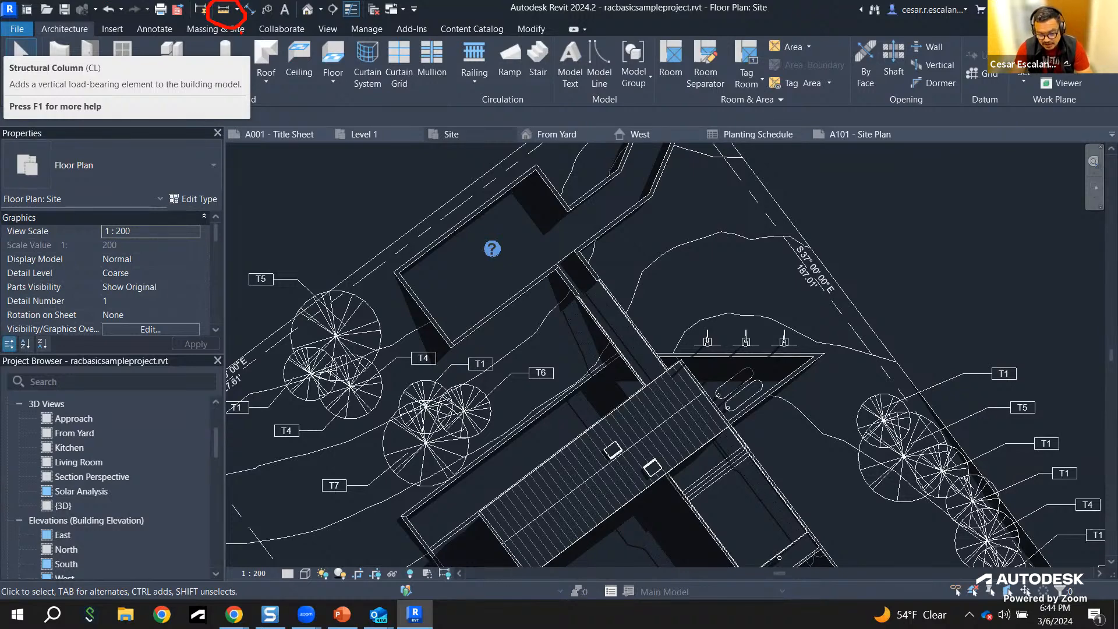
# Step: Measure the short retaining wall edge in the Site plan, from its outer corner endpoint to the adjoining inner corner
pyautogui.click(224, 11)
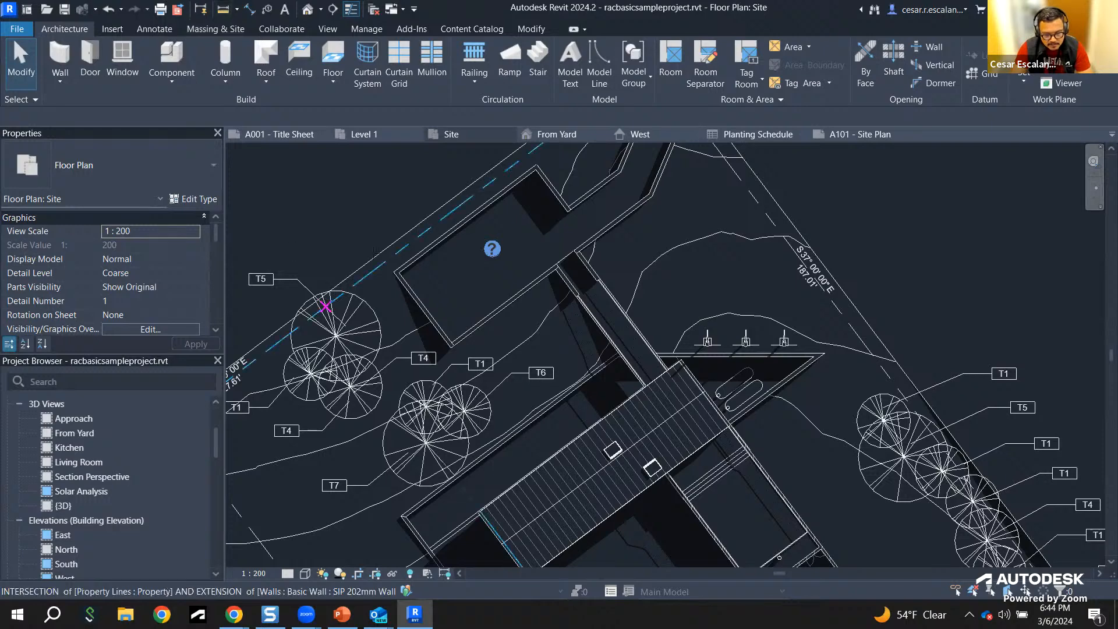
pyautogui.scroll(5, 527, 171)
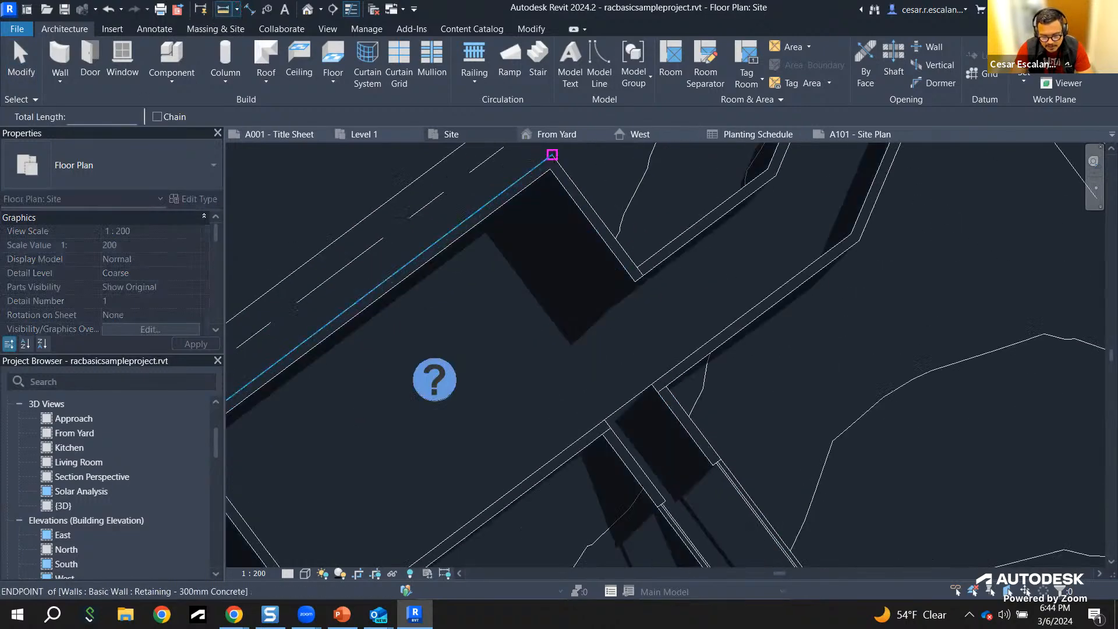
pyautogui.click(553, 156)
pyautogui.click(637, 268)
pyautogui.moveTo(658, 270); pyautogui.dragTo(699, 395, button='middle')
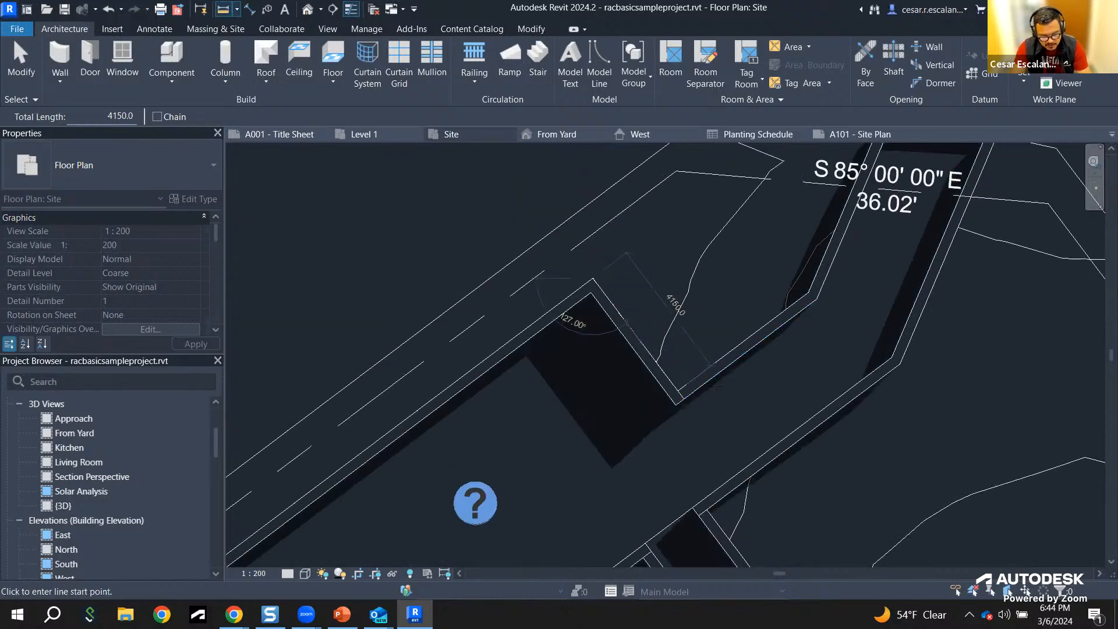
pyautogui.moveTo(706, 283)
pyautogui.mouseDown()
pyautogui.moveTo(674, 275)
pyautogui.moveTo(668, 331)
pyautogui.moveTo(705, 284)
pyautogui.mouseUp()
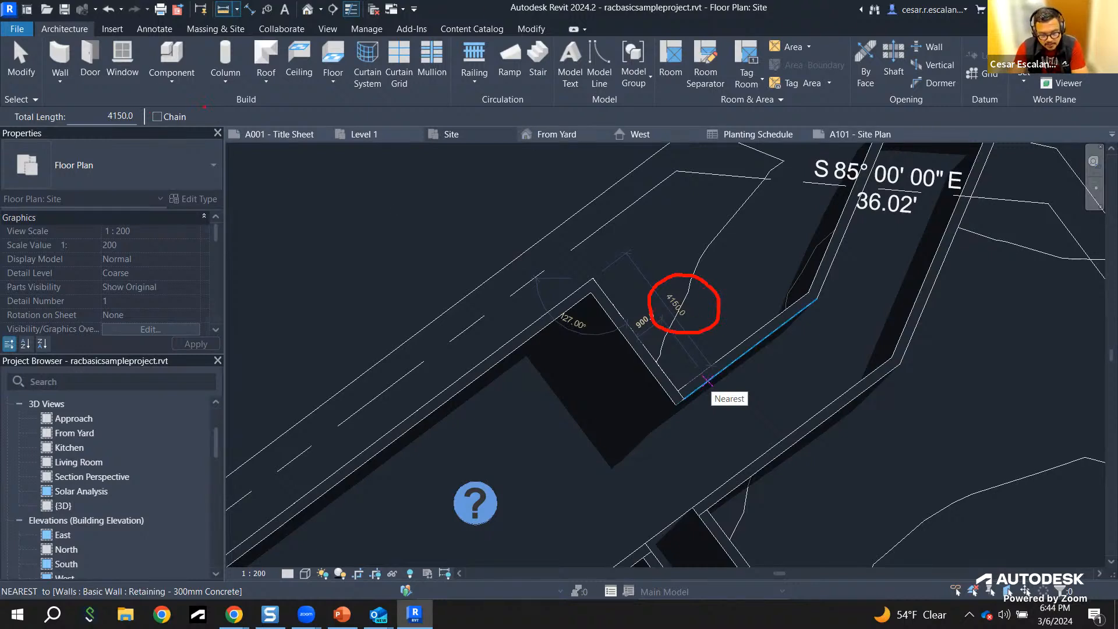
pyautogui.moveTo(144, 96)
pyautogui.mouseDown()
pyautogui.moveTo(81, 88)
pyautogui.moveTo(63, 138)
pyautogui.moveTo(171, 98)
pyautogui.moveTo(122, 87)
pyautogui.mouseUp()
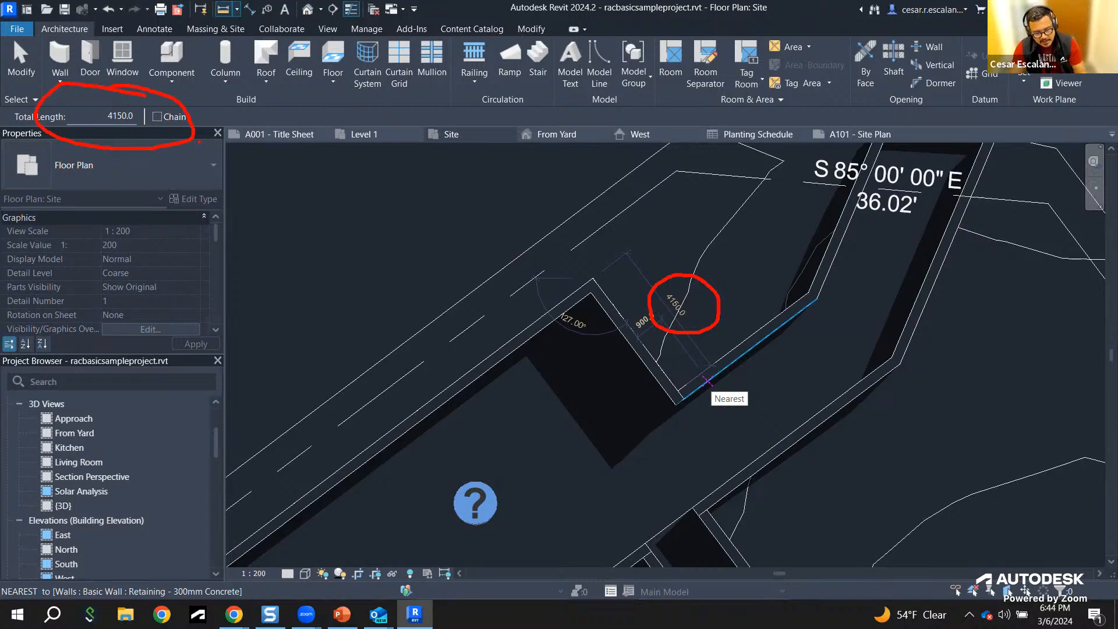
pyautogui.moveTo(3, 103)
pyautogui.mouseDown()
pyautogui.moveTo(117, 137)
pyautogui.moveTo(1091, 137)
pyautogui.mouseUp()
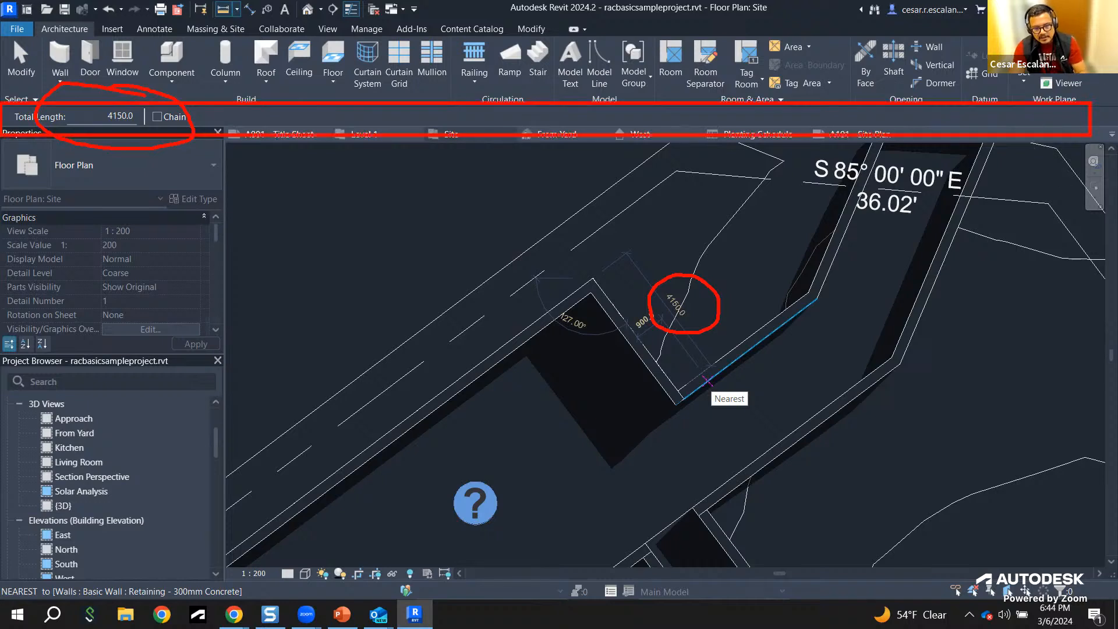
pyautogui.moveTo(301, 158); pyautogui.dragTo(301, 209)
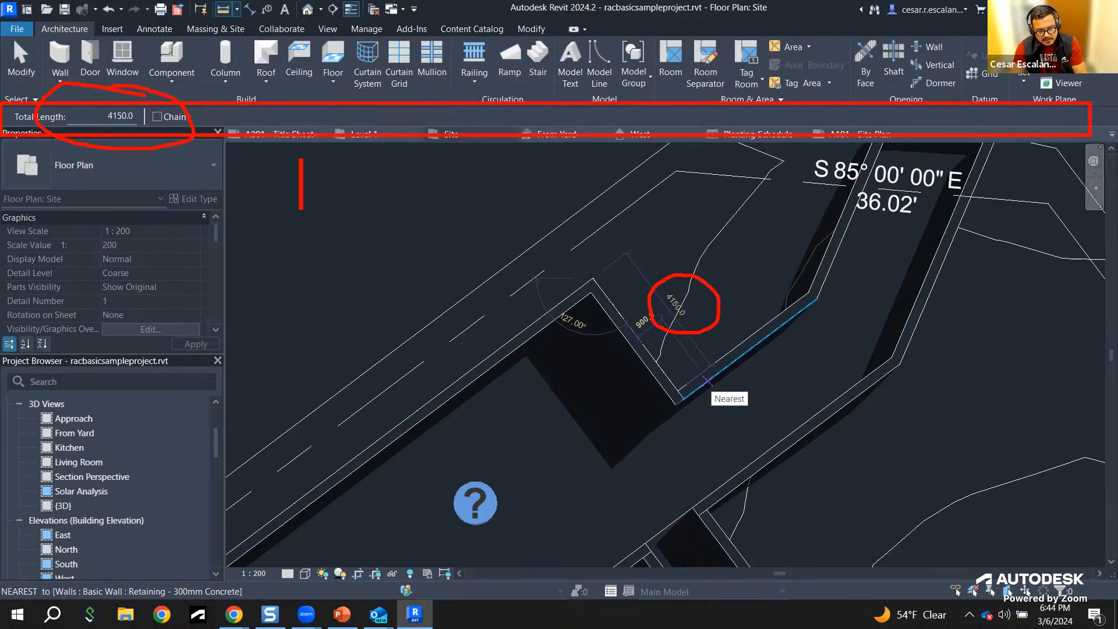
pyautogui.write('Options Bar')
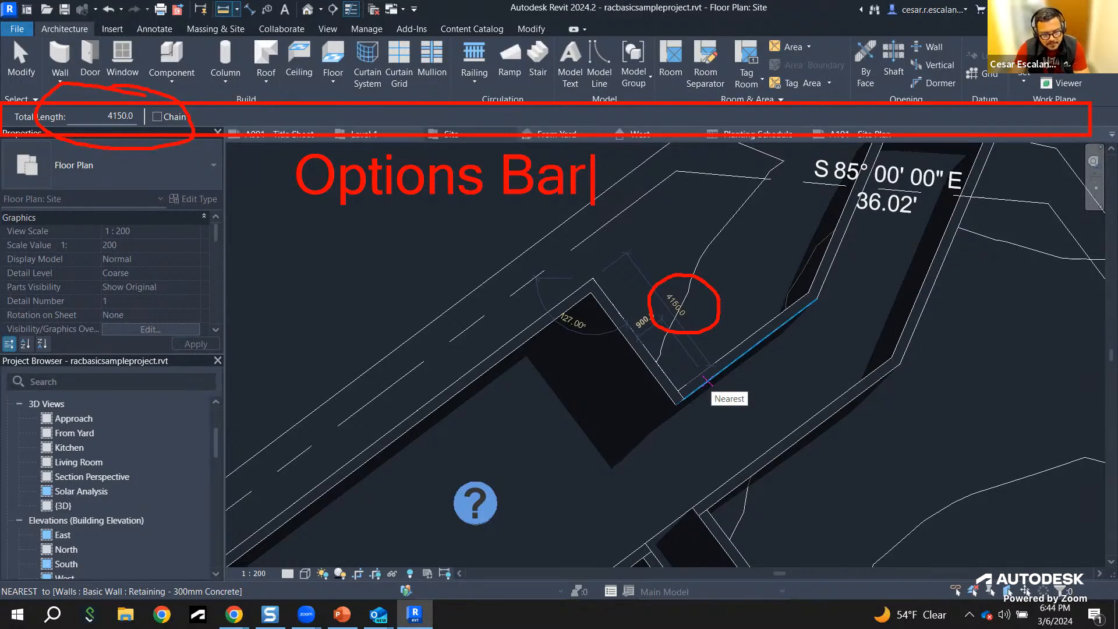
pyautogui.press('Escape')
pyautogui.press('Escape')
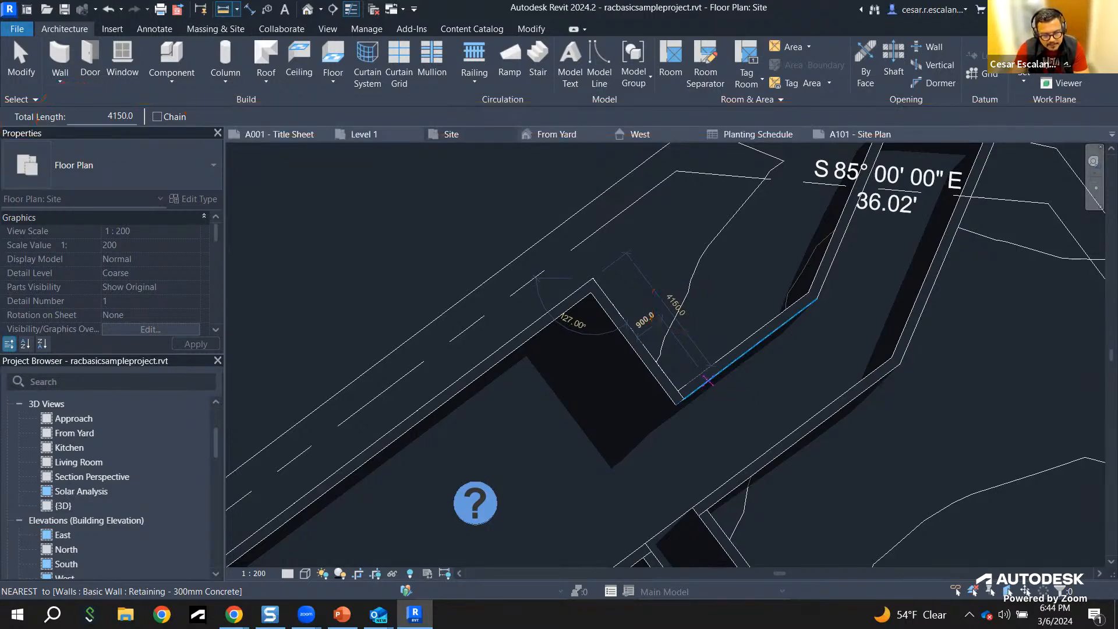
# Step: Check the available Measure variants and leave the measuring command
pyautogui.click(237, 9)
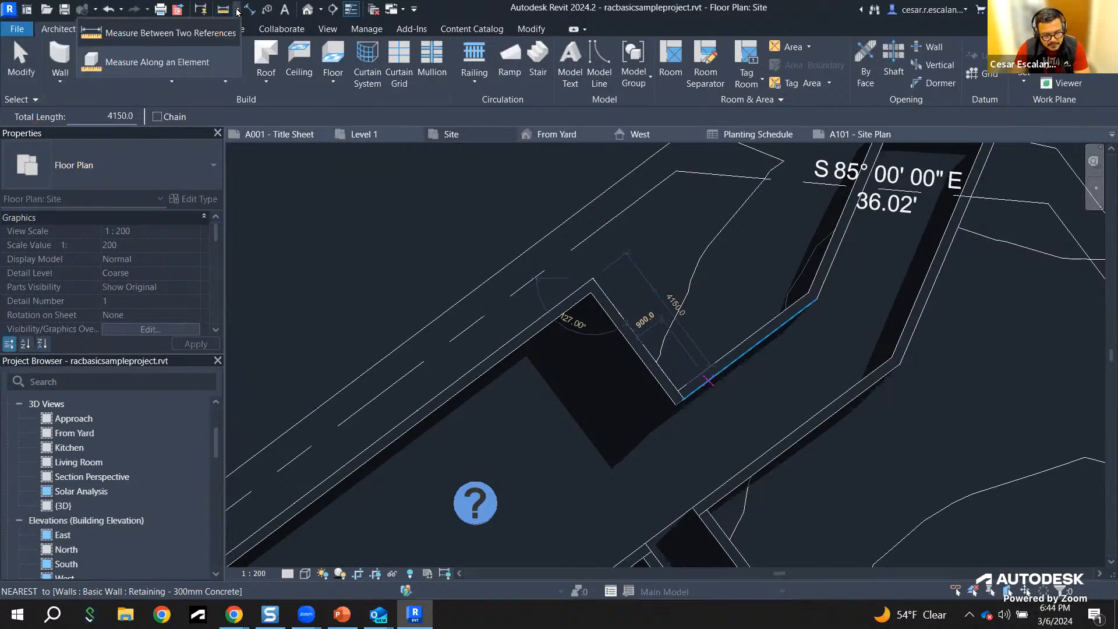
pyautogui.press('Escape')
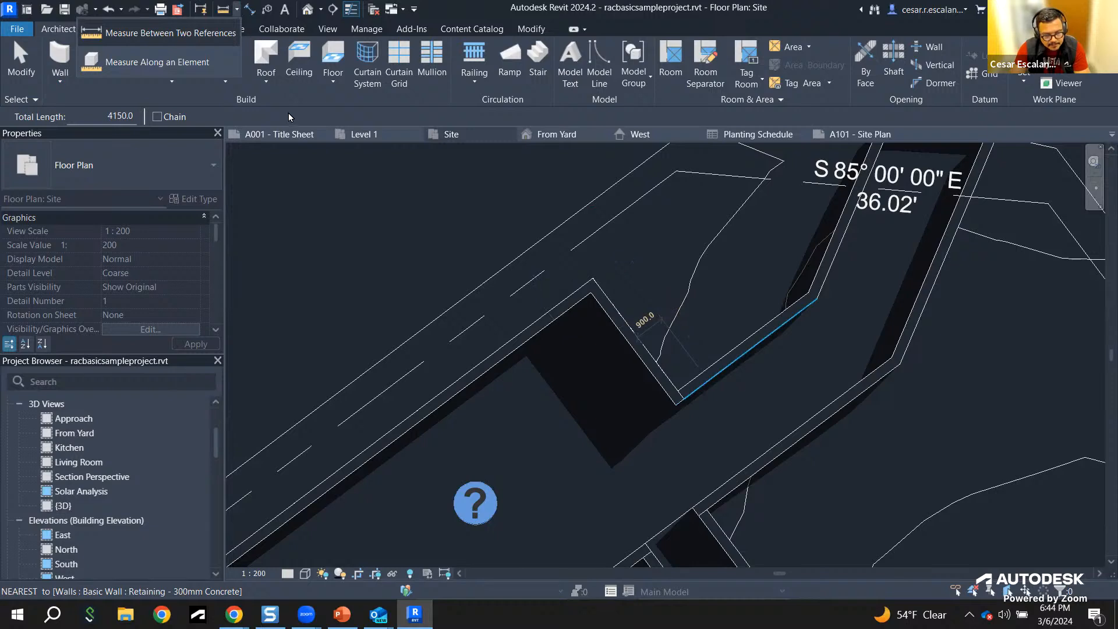
pyautogui.press('Escape')
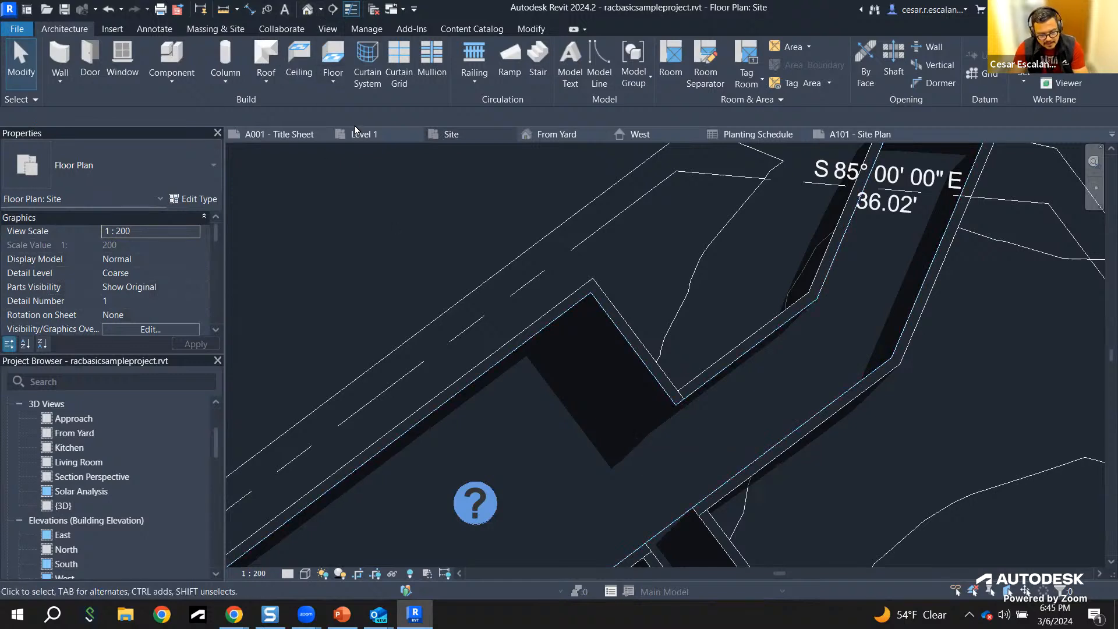
pyautogui.moveTo(319, 3)
pyautogui.mouseDown()
pyautogui.moveTo(288, 18)
pyautogui.moveTo(323, 4)
pyautogui.moveTo(309, 59)
pyautogui.mouseUp()
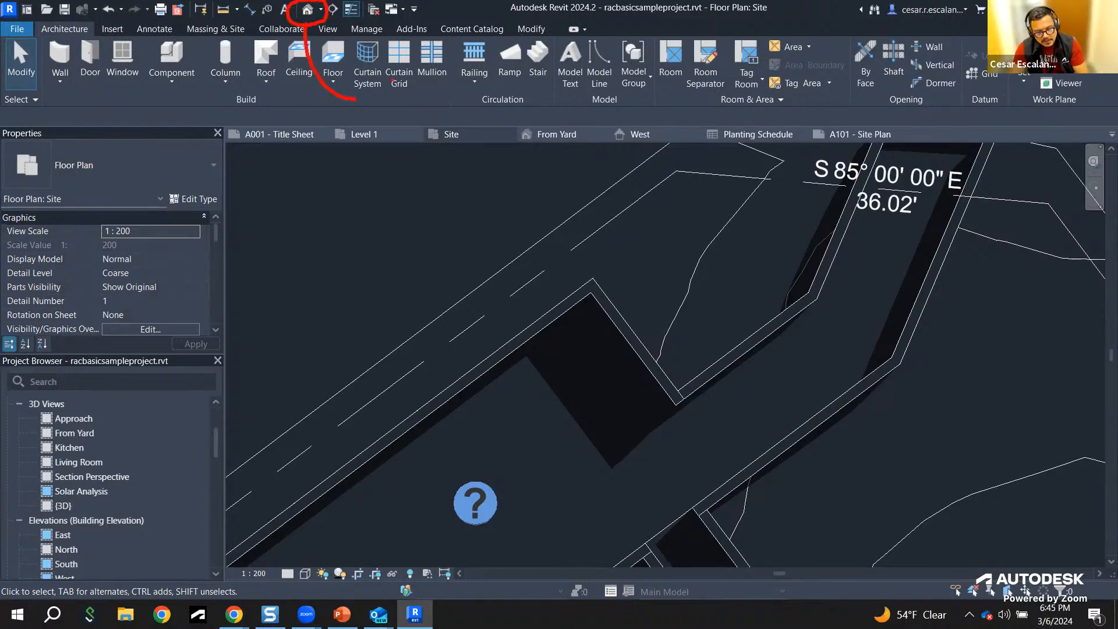
pyautogui.press('t')
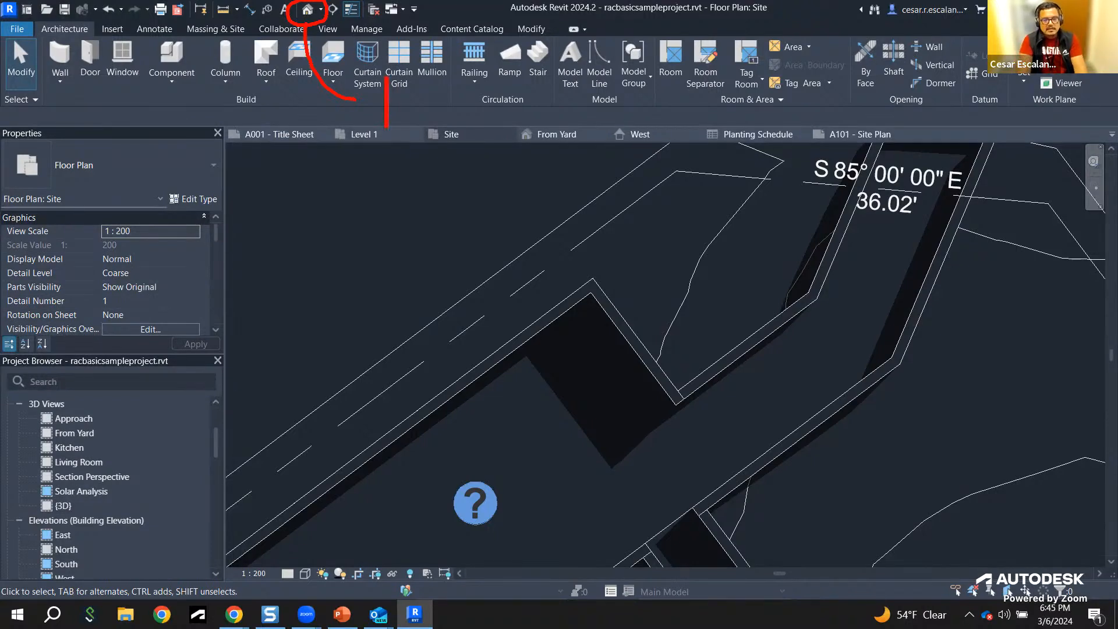
pyautogui.write('Defa')
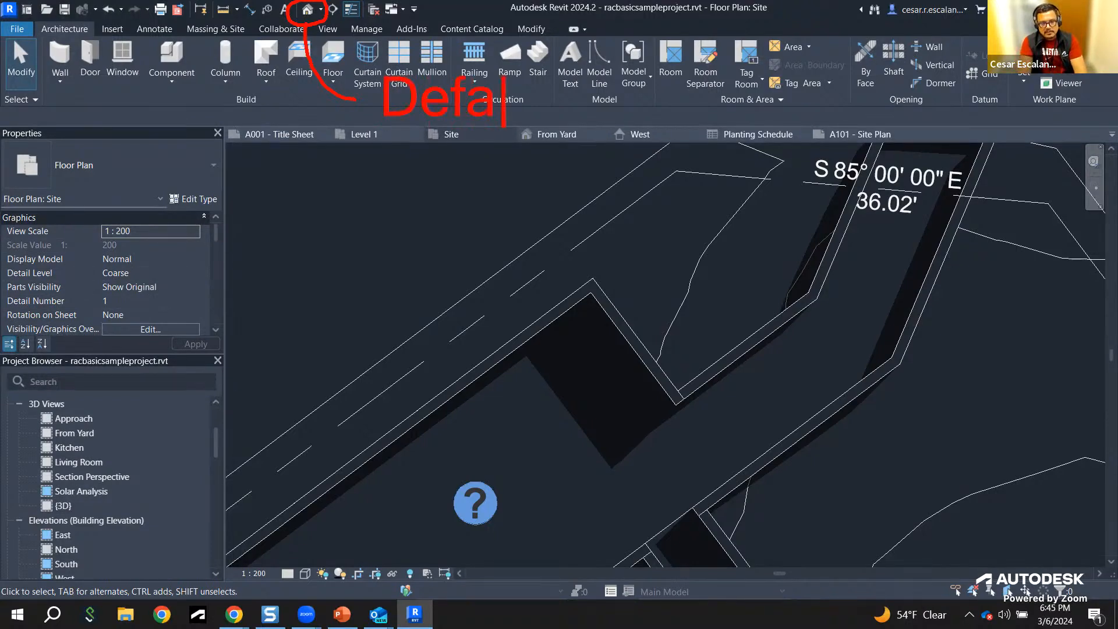
pyautogui.write('ult 3d vi')
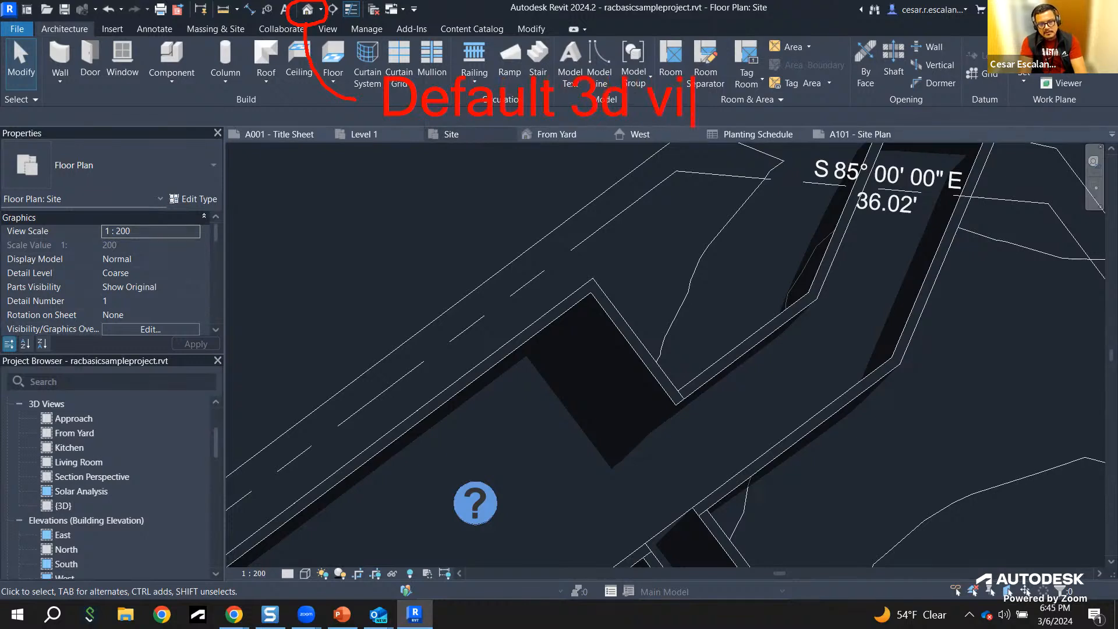
pyautogui.write('ew')
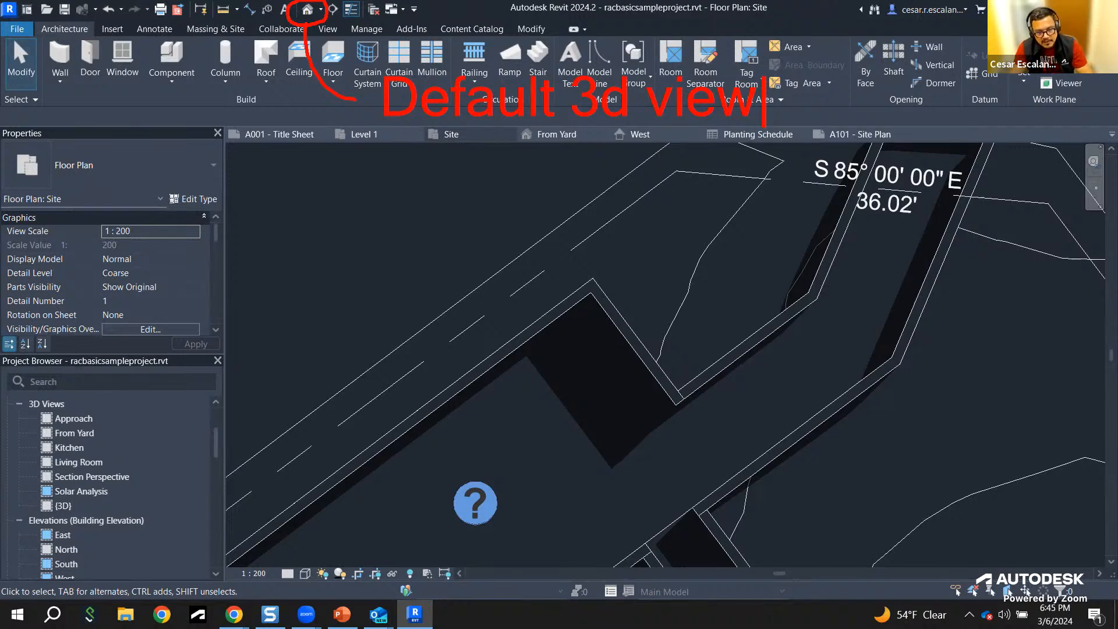
# Step: Open the default 3D view of the project
pyautogui.click(307, 9)
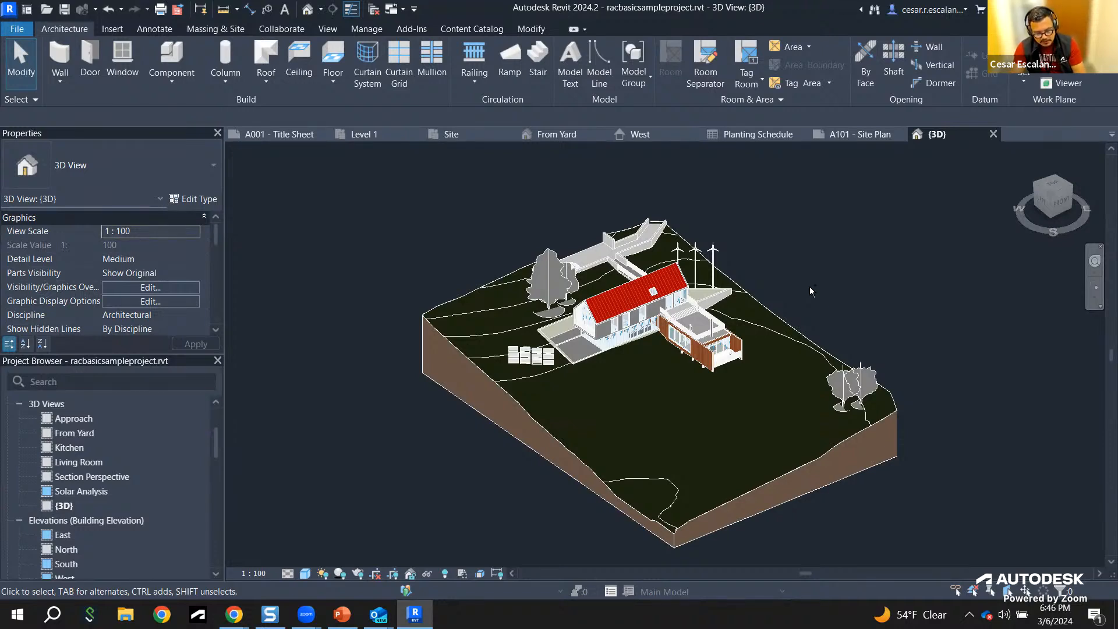
pyautogui.moveTo(907, 122); pyautogui.dragTo(1003, 150)
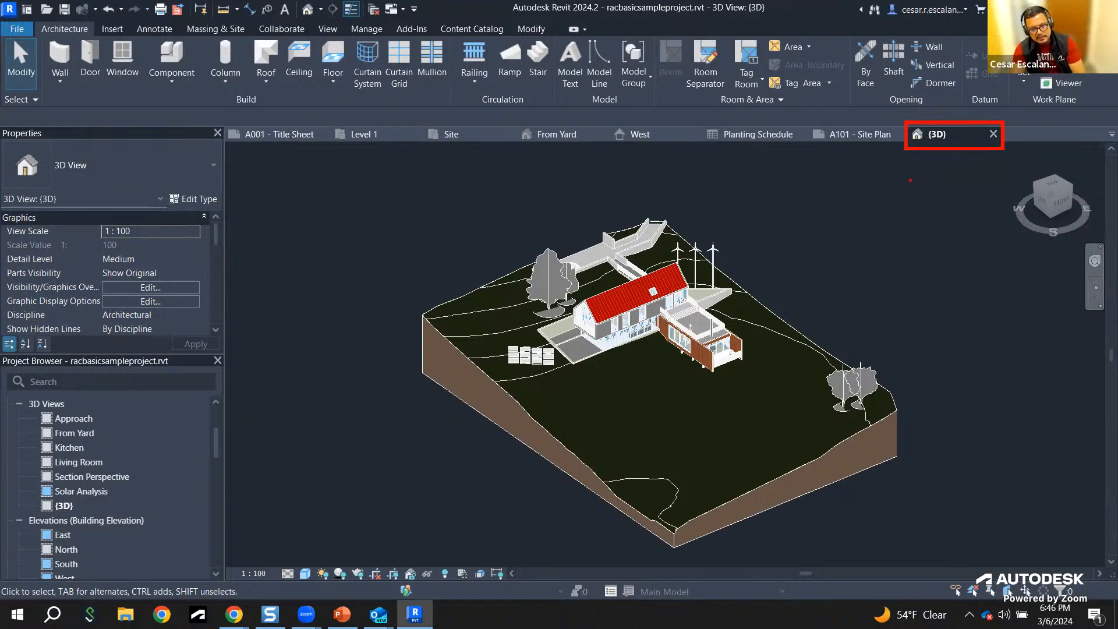
pyautogui.moveTo(943, 169)
pyautogui.mouseDown()
pyautogui.moveTo(944, 186)
pyautogui.moveTo(926, 167)
pyautogui.moveTo(954, 164)
pyautogui.mouseUp()
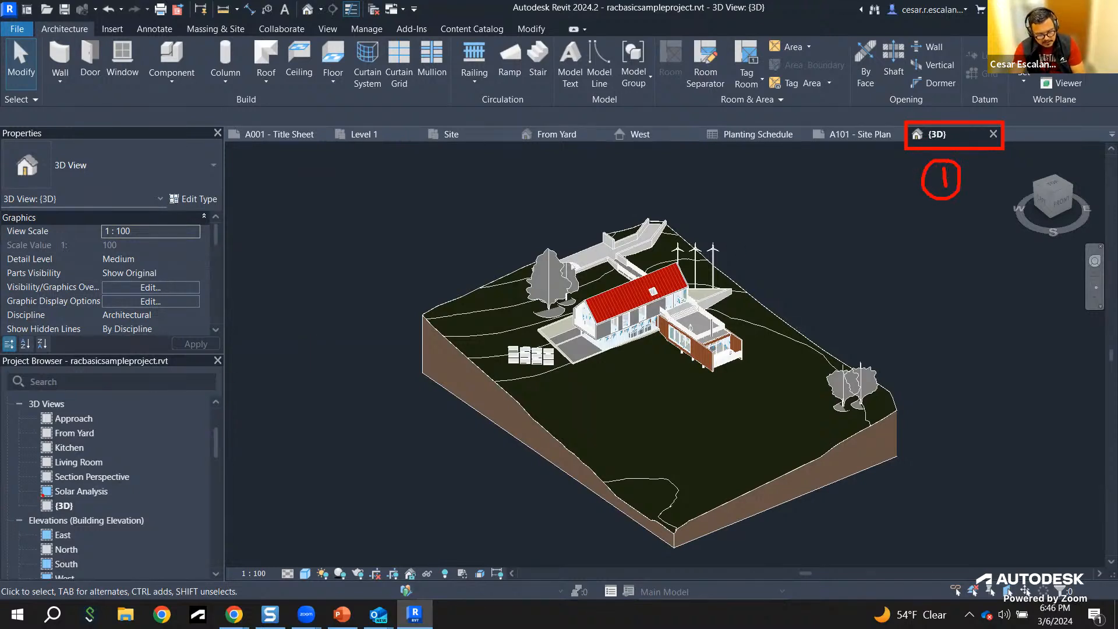
pyautogui.moveTo(26, 490); pyautogui.dragTo(86, 520)
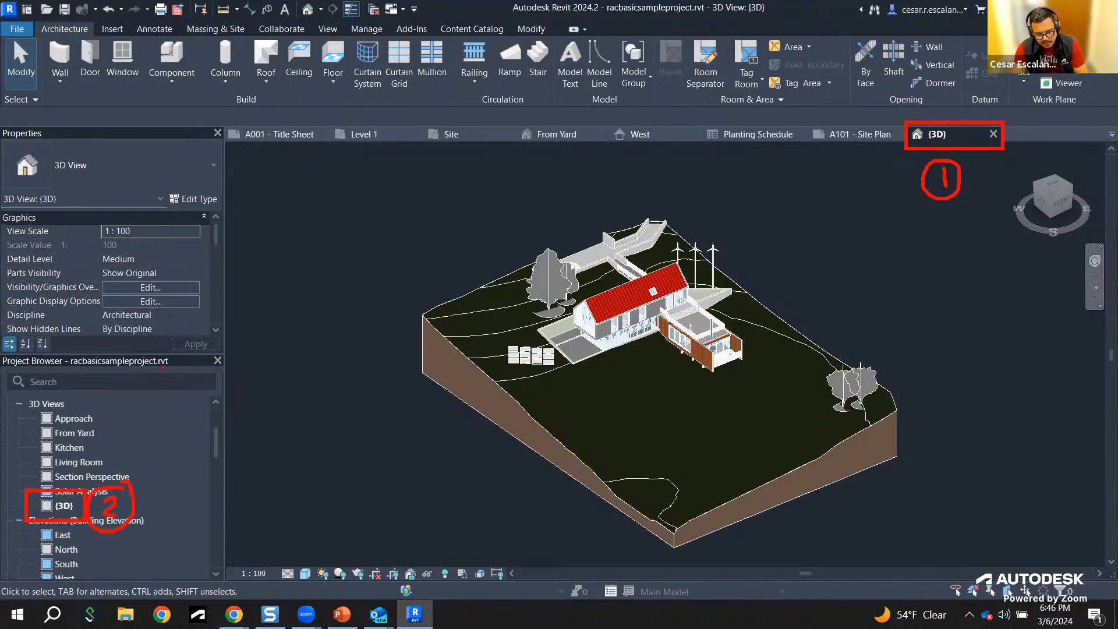
pyautogui.moveTo(770, 2)
pyautogui.mouseDown()
pyautogui.moveTo(739, 4)
pyautogui.moveTo(772, 17)
pyautogui.moveTo(750, 76)
pyautogui.moveTo(777, 39)
pyautogui.mouseUp()
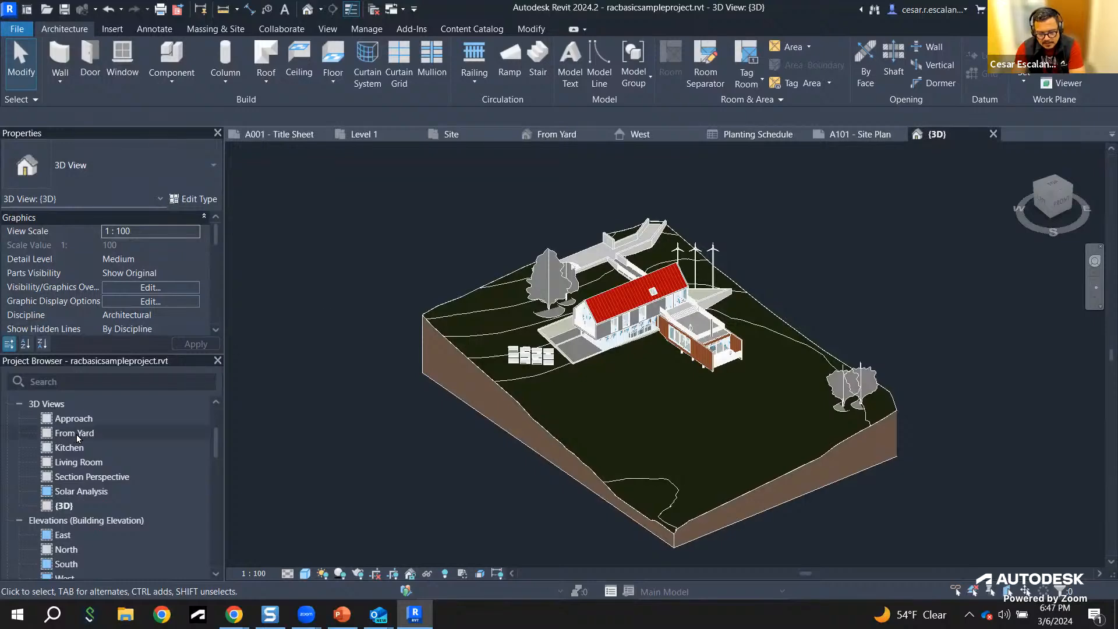
# Step: Examine the list of open views and compare their types with the floor plan and 3D view categories of the project
pyautogui.scroll(3, 110, 451)
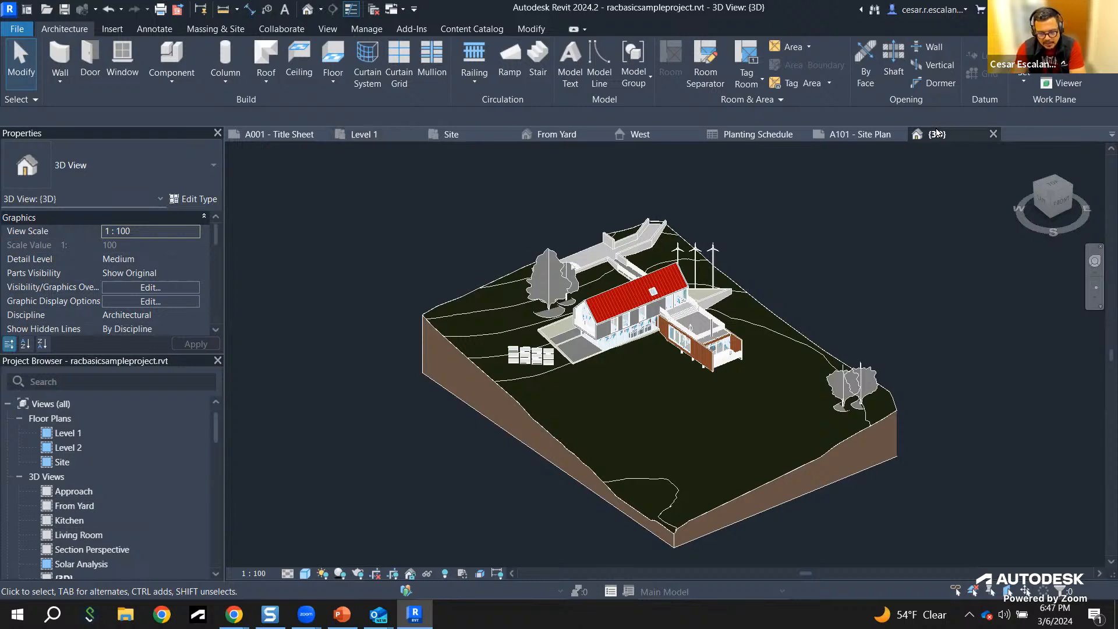
pyautogui.click(1112, 134)
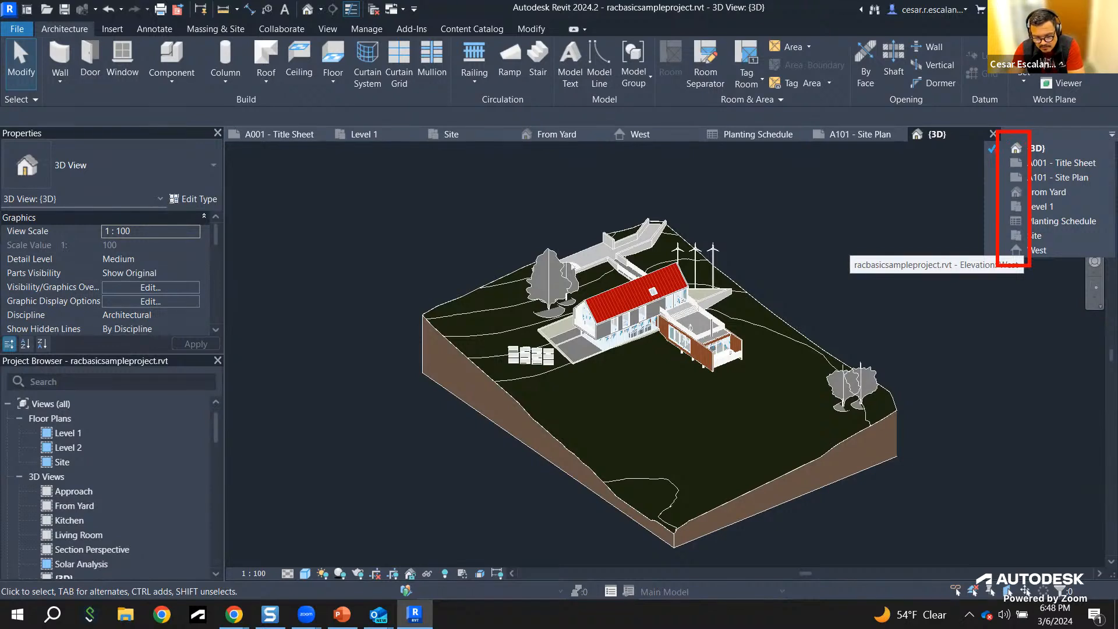
pyautogui.moveTo(69, 410)
pyautogui.mouseDown()
pyautogui.moveTo(18, 411)
pyautogui.moveTo(74, 424)
pyautogui.moveTo(56, 463)
pyautogui.moveTo(17, 475)
pyautogui.moveTo(73, 477)
pyautogui.mouseUp()
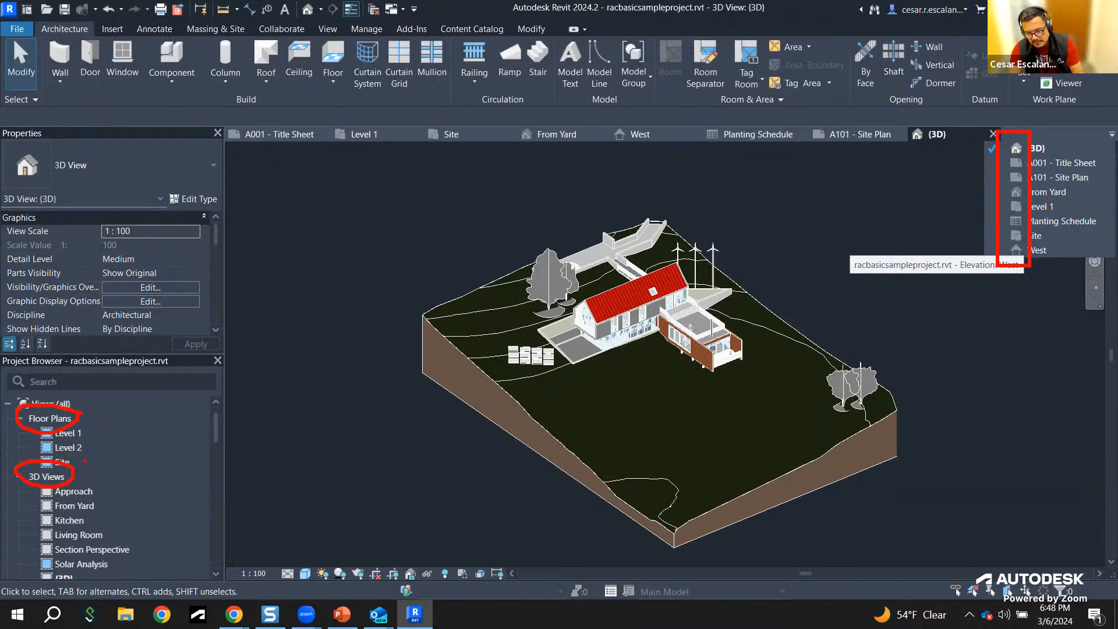
pyautogui.click(976, 218)
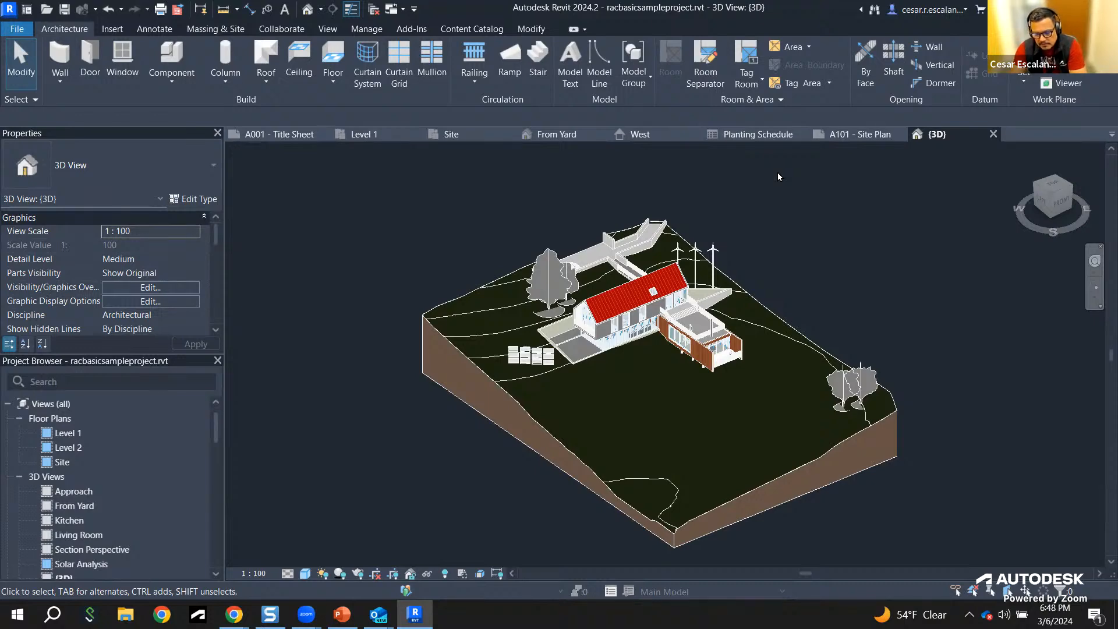
# Step: Move the wind power generator nearest the site edge out of the row of three to the open ground beyond the terrace
pyautogui.scroll(5, 676, 282)
pyautogui.scroll(-5, 815, 232)
pyautogui.click(832, 235)
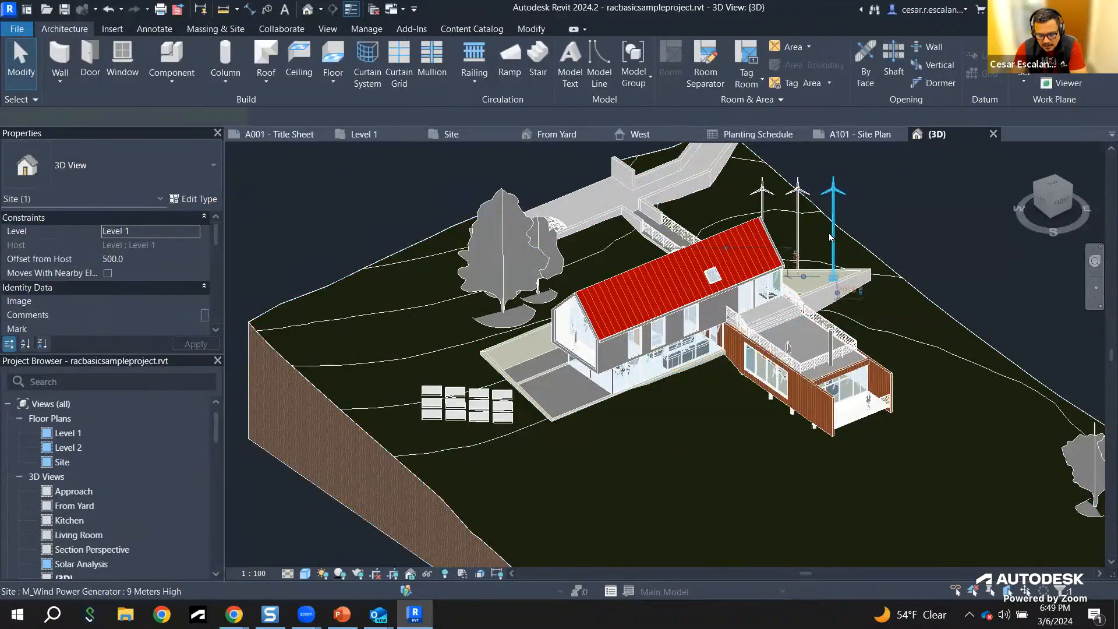
pyautogui.moveTo(844, 252); pyautogui.dragTo(903, 292)
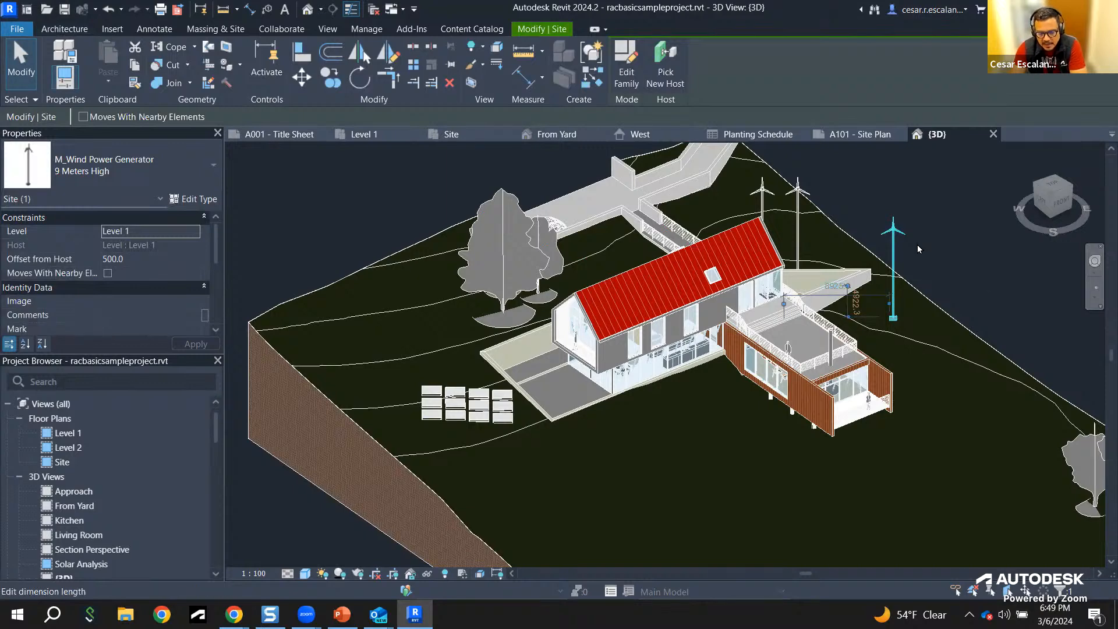
pyautogui.moveTo(1025, 291); pyautogui.dragTo(971, 319, button='middle')
pyautogui.click(962, 282)
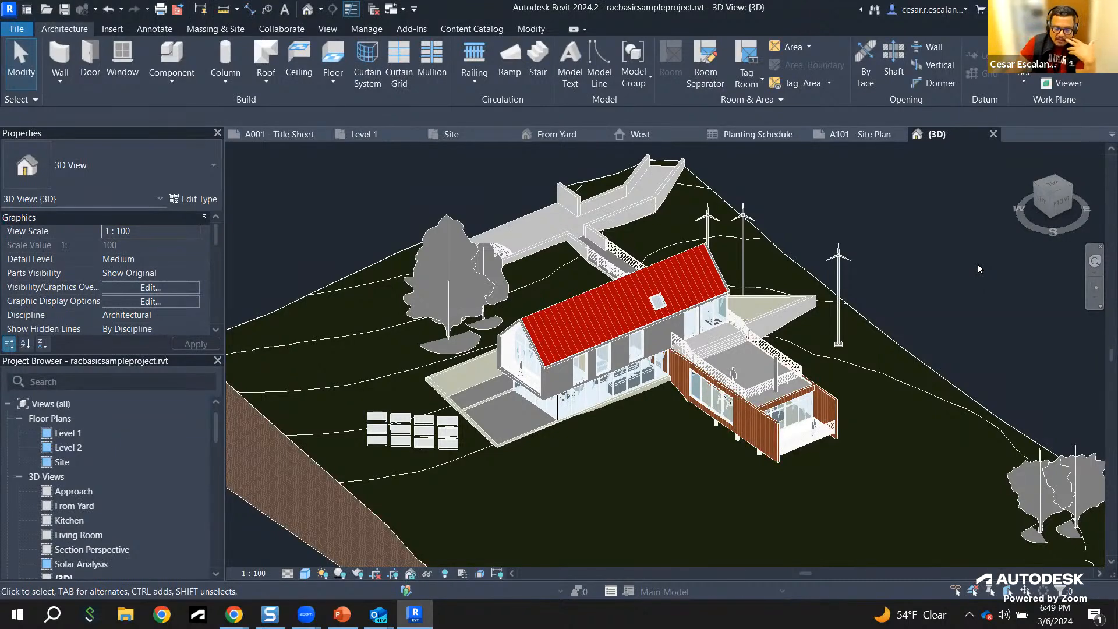
# Step: Review the history of undoable commands without undoing any of them
pyautogui.click(120, 10)
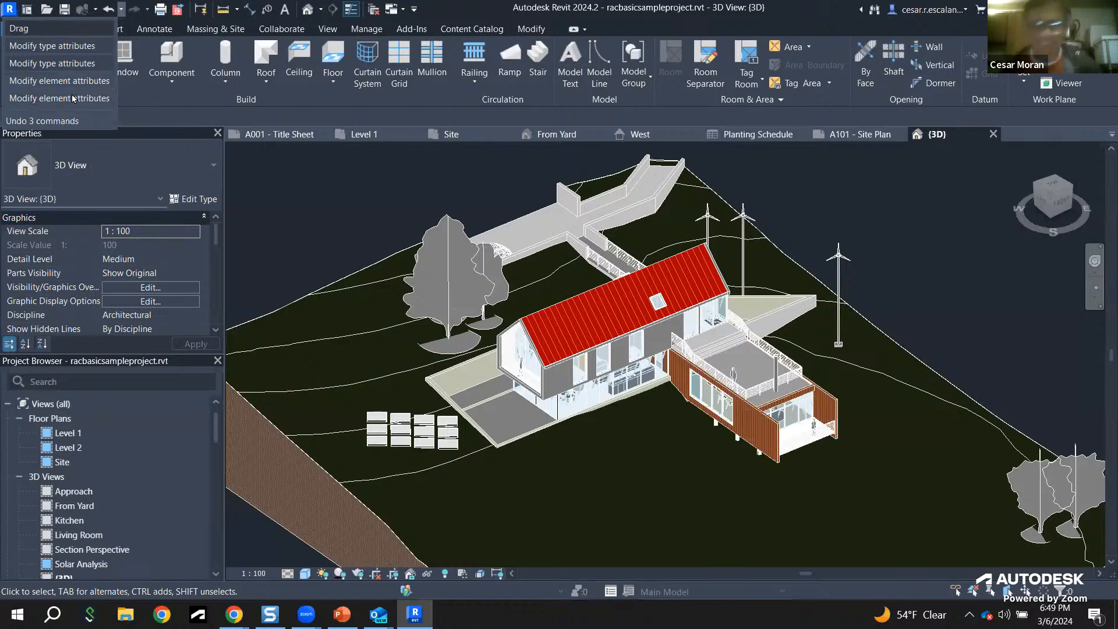
pyautogui.click(913, 303)
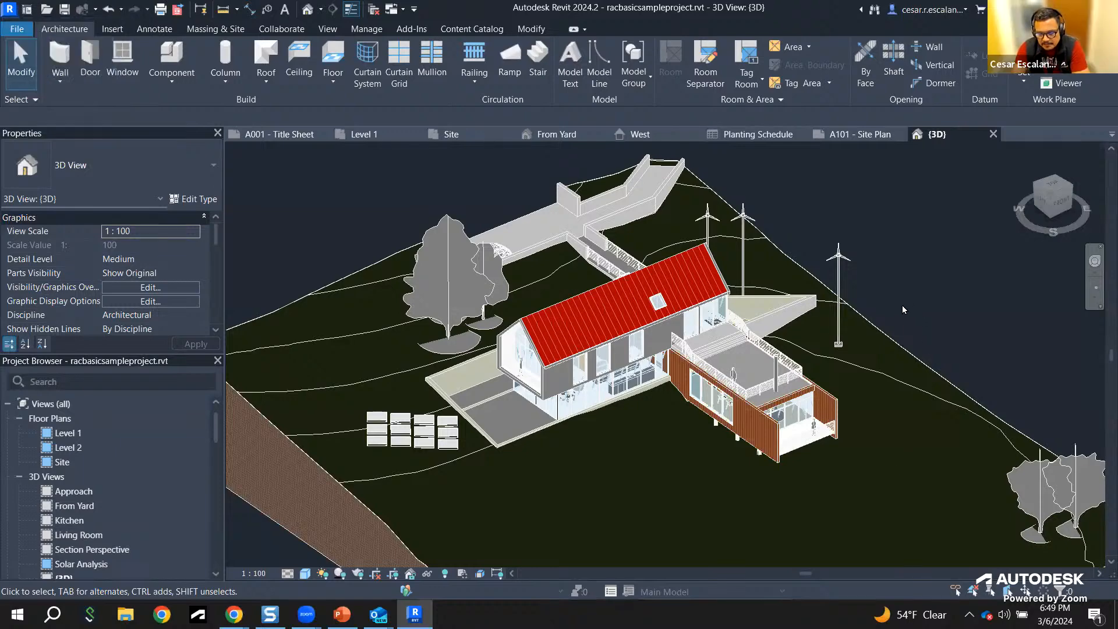
# Step: Undo the move that took the wind power generator out of its row beyond the terrace
pyautogui.click(841, 331)
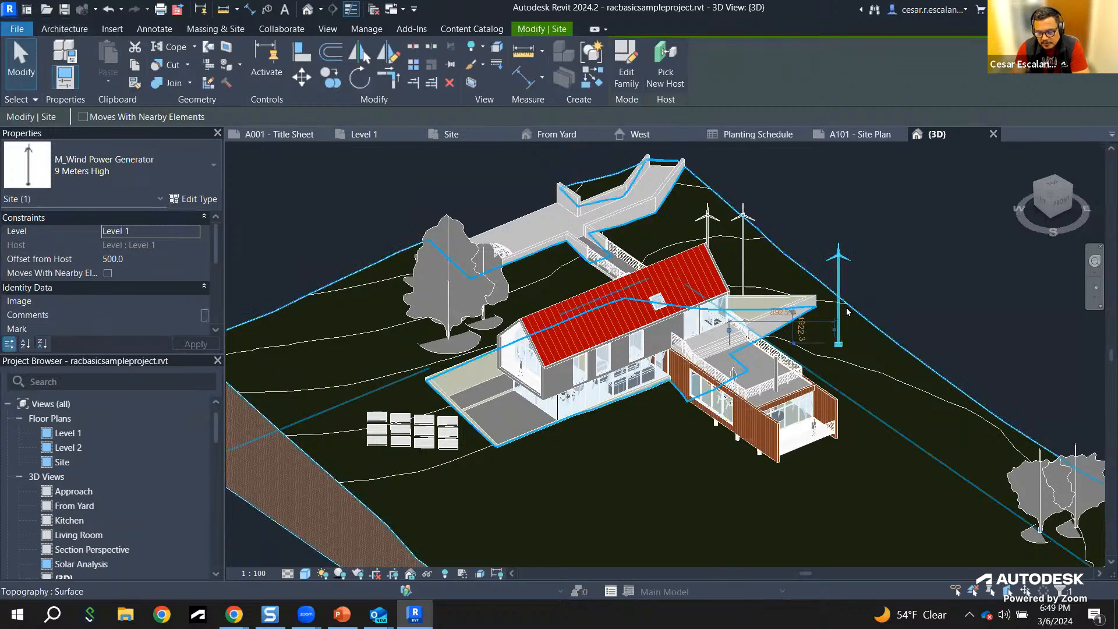
pyautogui.click(917, 230)
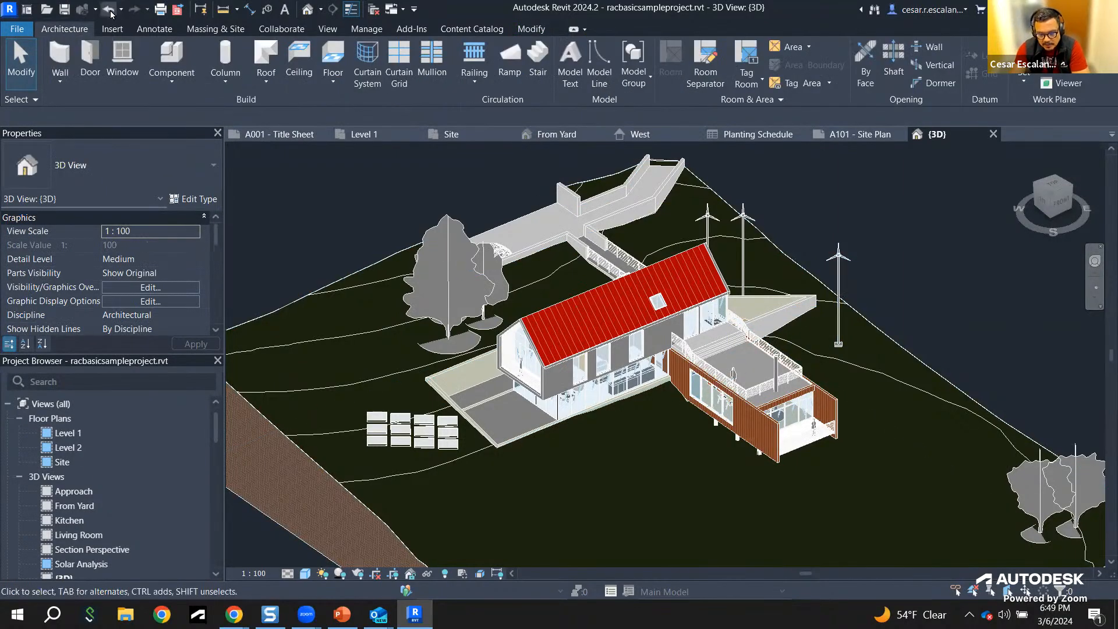
pyautogui.keyDown('shift'); pyautogui.moveTo(827, 303); pyautogui.dragTo(903, 357, button='middle'); pyautogui.keyUp('shift')
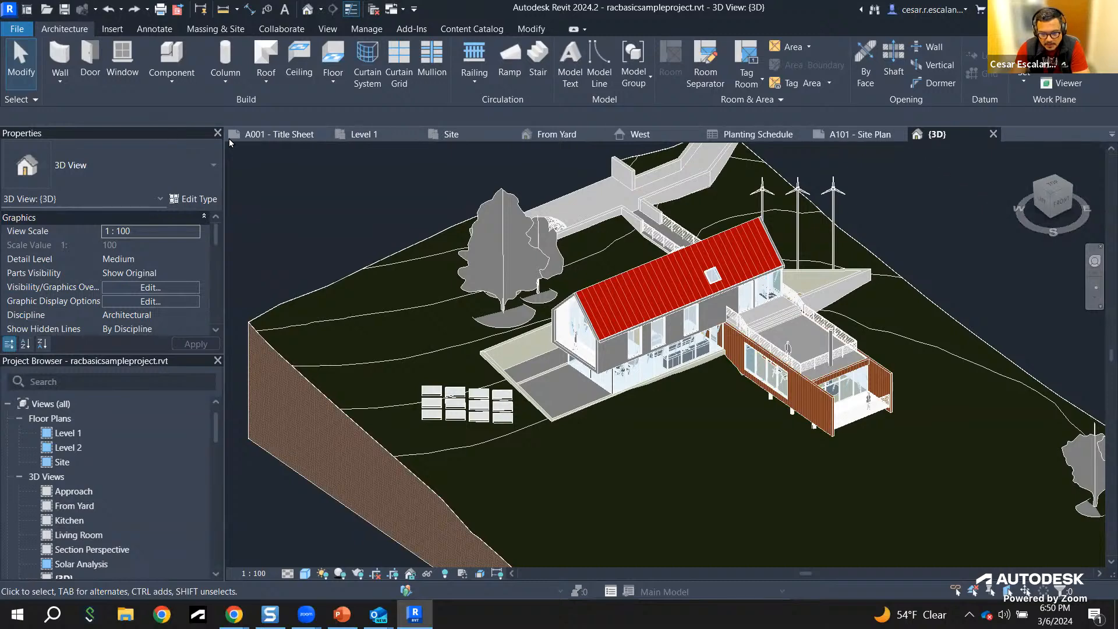
# Step: Close the A001 - Title Sheet, Level 1 and Site views one by one
pyautogui.click(315, 134)
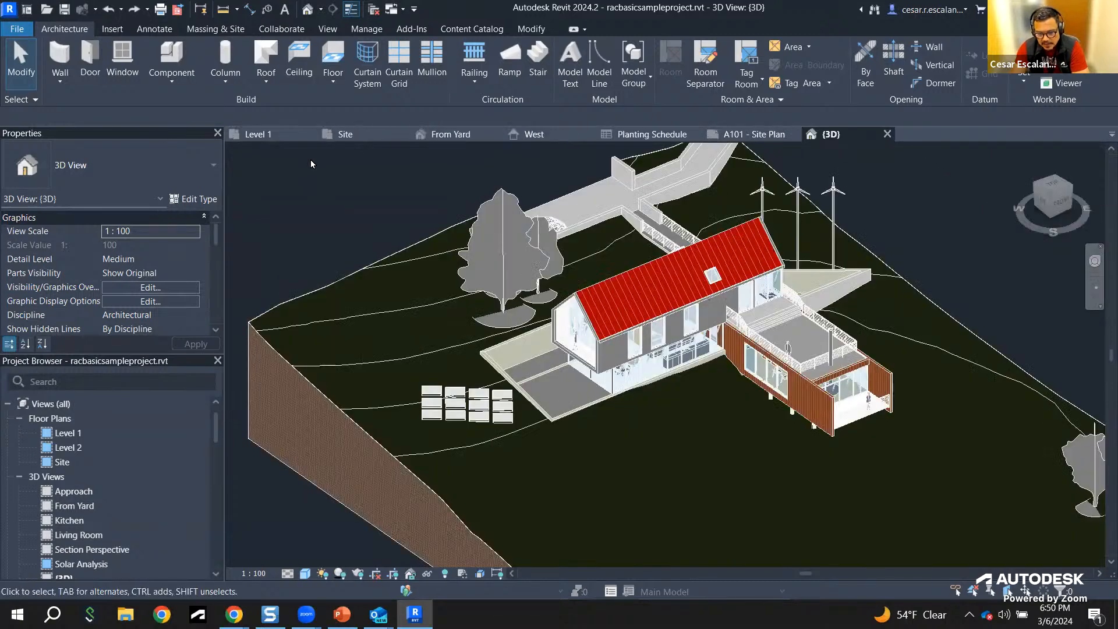
pyautogui.click(309, 135)
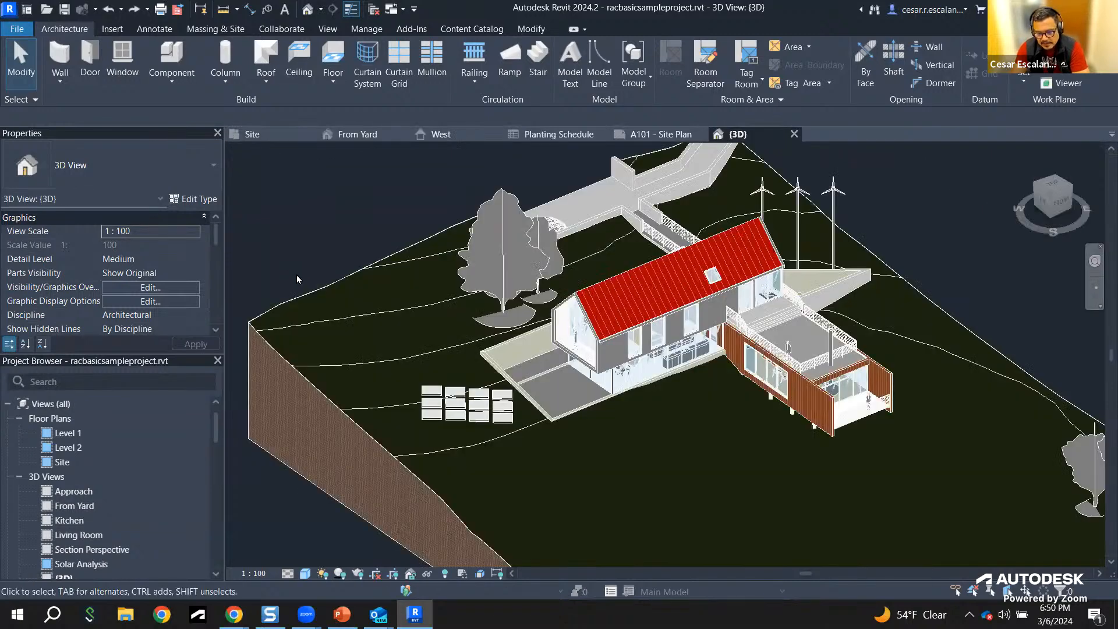
pyautogui.click(310, 135)
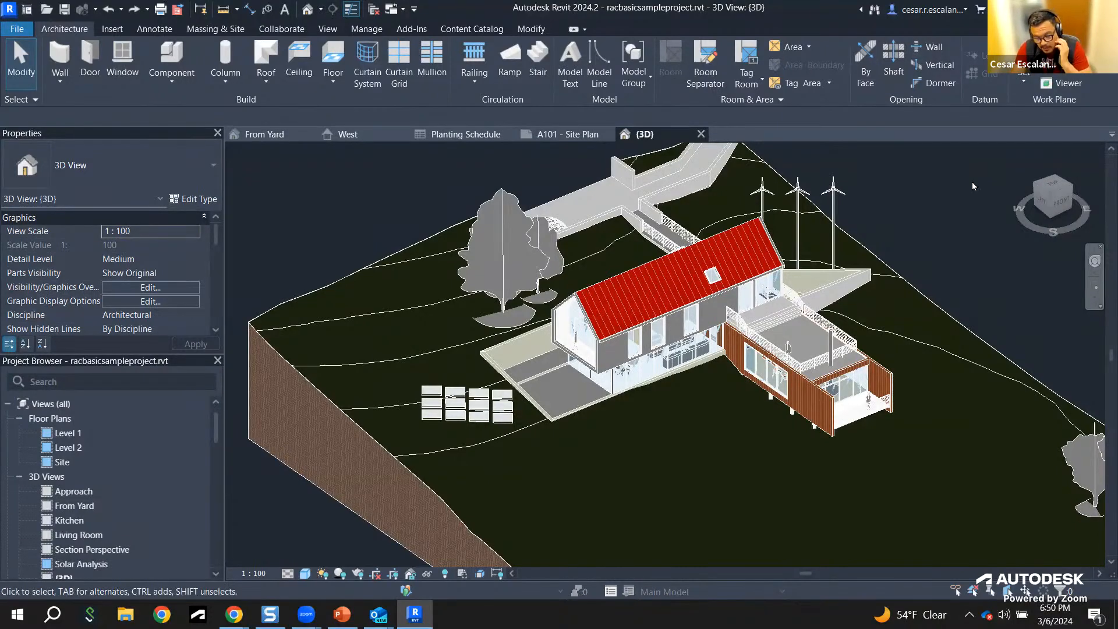
# Step: Close all inactive views at once, keeping only the default 3D view open with the whole site in sight
pyautogui.click(333, 30)
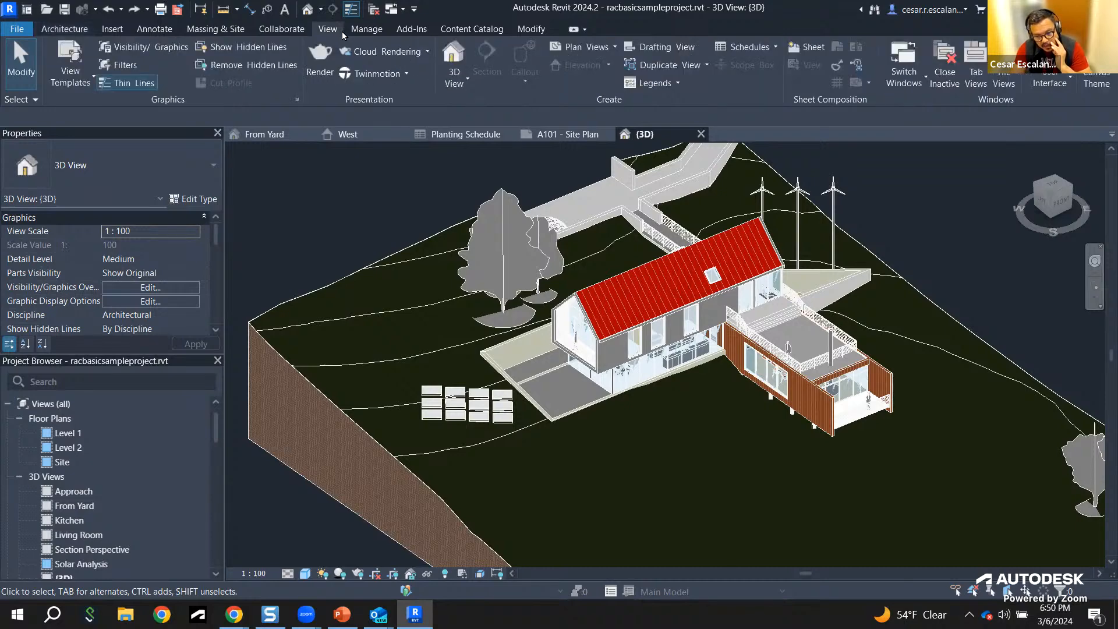
pyautogui.click(951, 81)
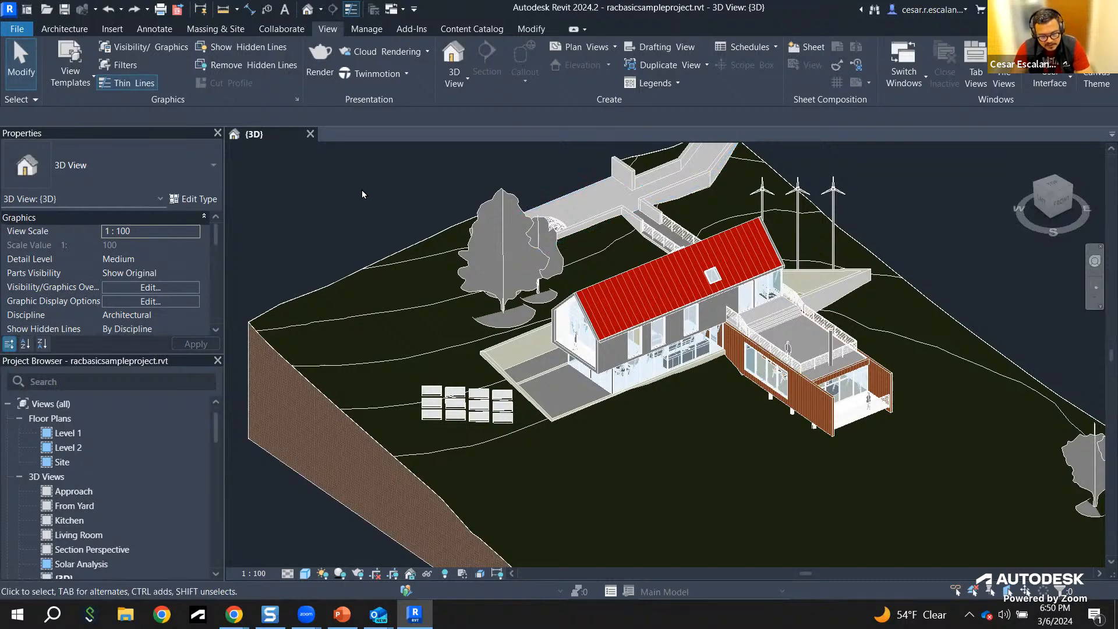
pyautogui.scroll(-2, 362, 190)
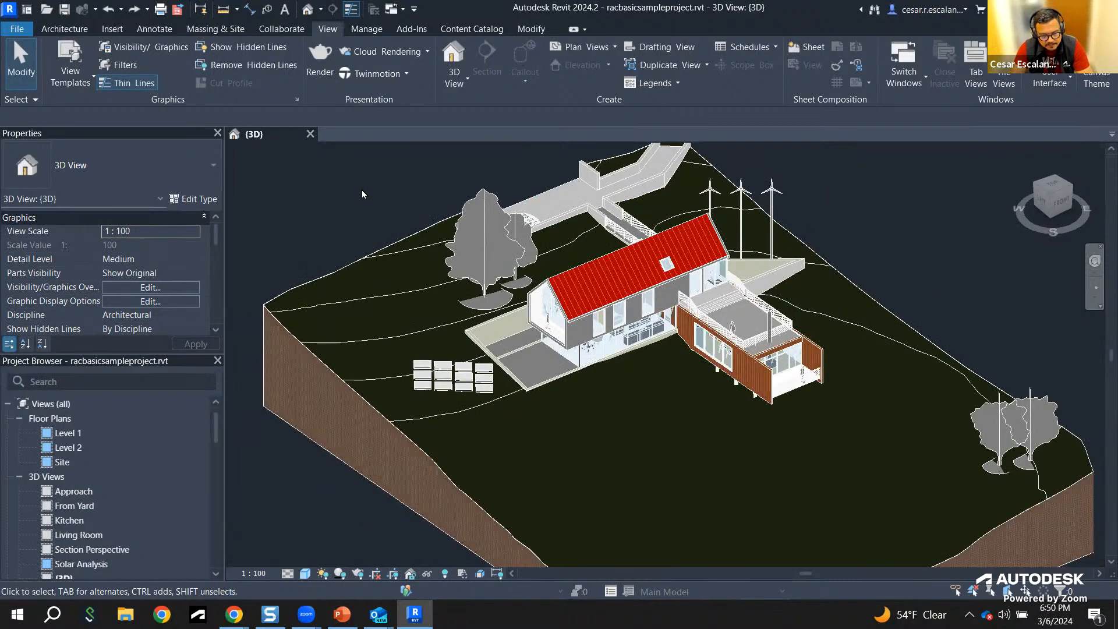
pyautogui.scroll(-1, 361, 187)
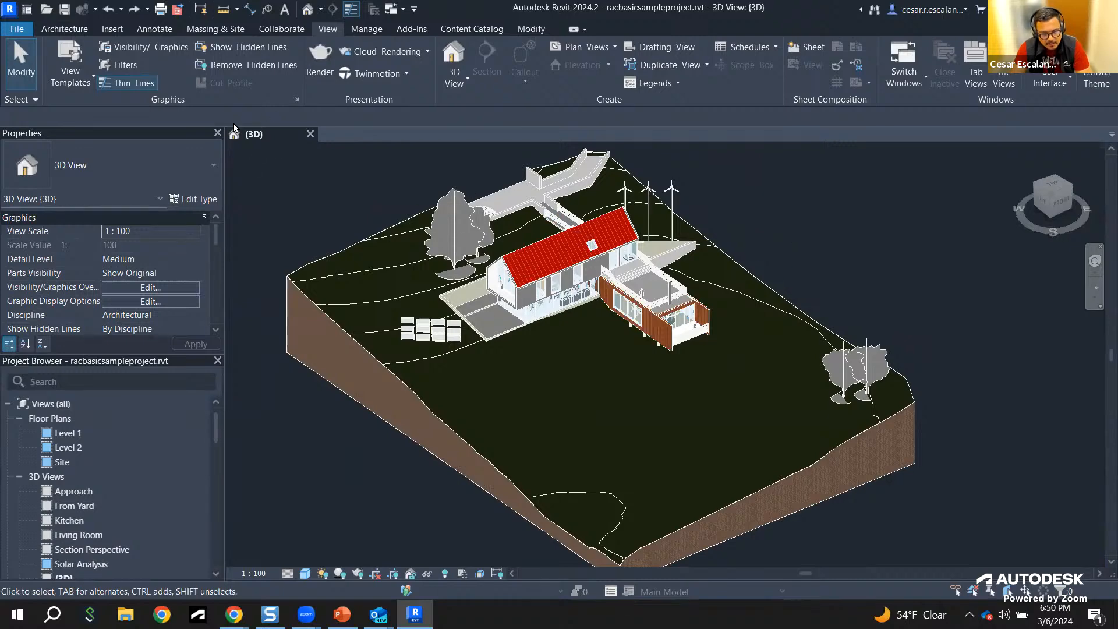
pyautogui.moveTo(752, 212); pyautogui.dragTo(808, 234, button='middle')
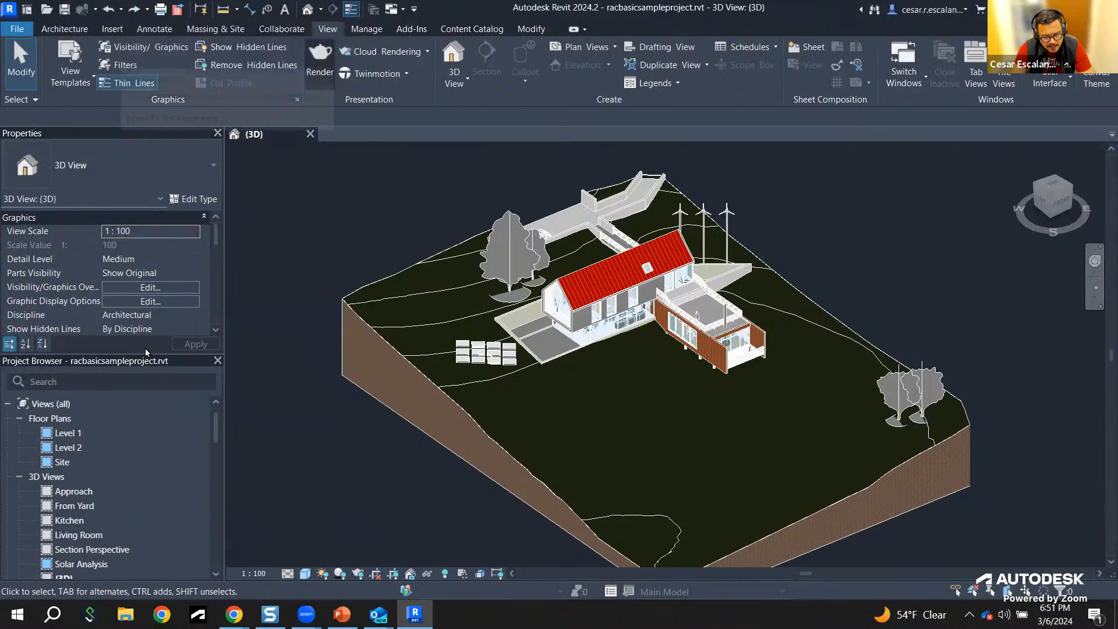
# Step: Open the Level 1 floor plan at the Outdoor Dining label beside grid lines B and C
pyautogui.doubleClick(68, 432)
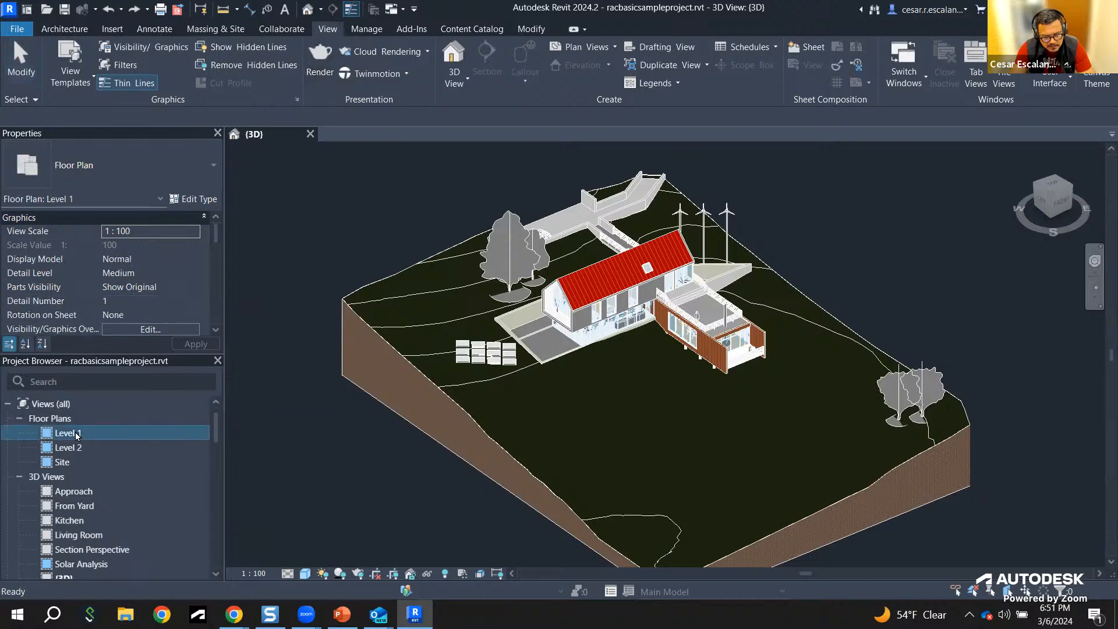
pyautogui.scroll(3, 604, 272)
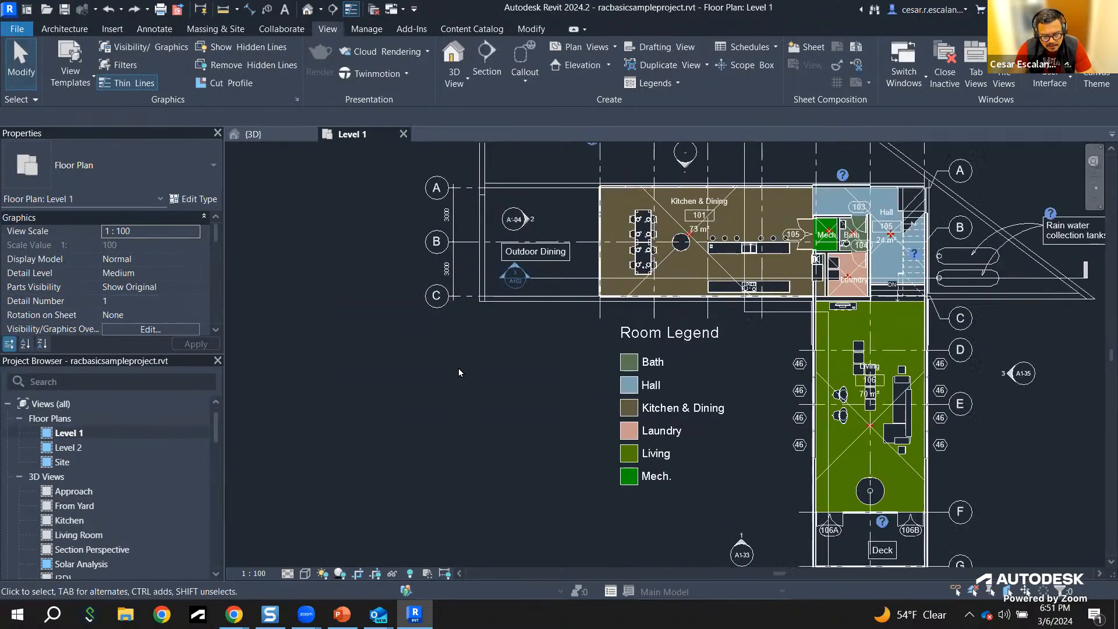
pyautogui.scroll(6, 446, 473)
pyautogui.moveTo(544, 367); pyautogui.dragTo(733, 493, button='middle')
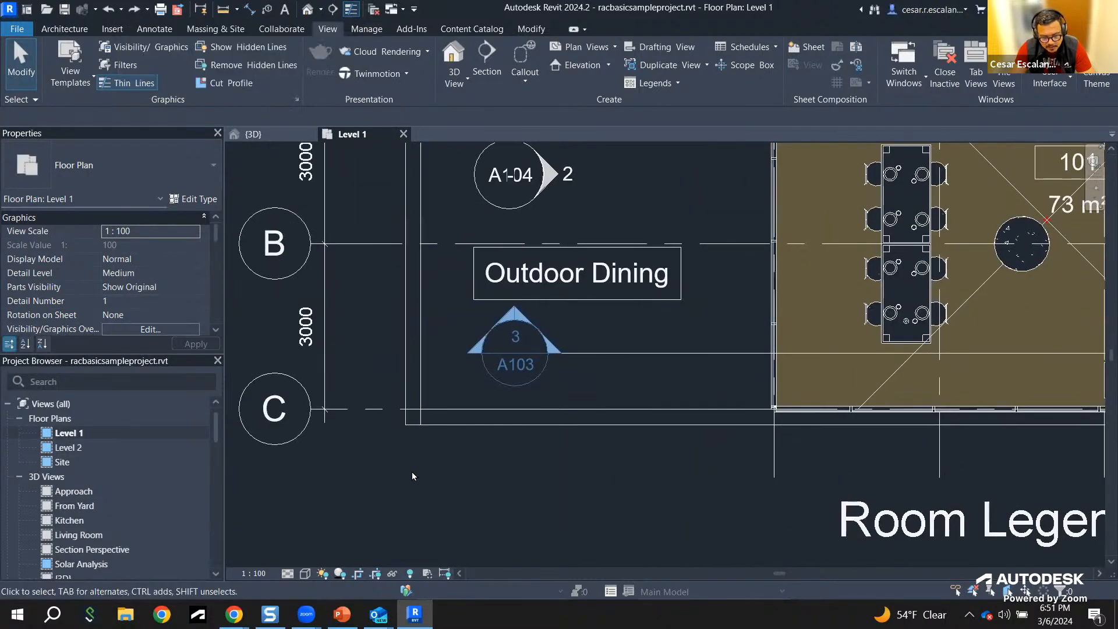
pyautogui.scroll(2, 421, 456)
pyautogui.moveTo(428, 442); pyautogui.dragTo(503, 482, button='middle')
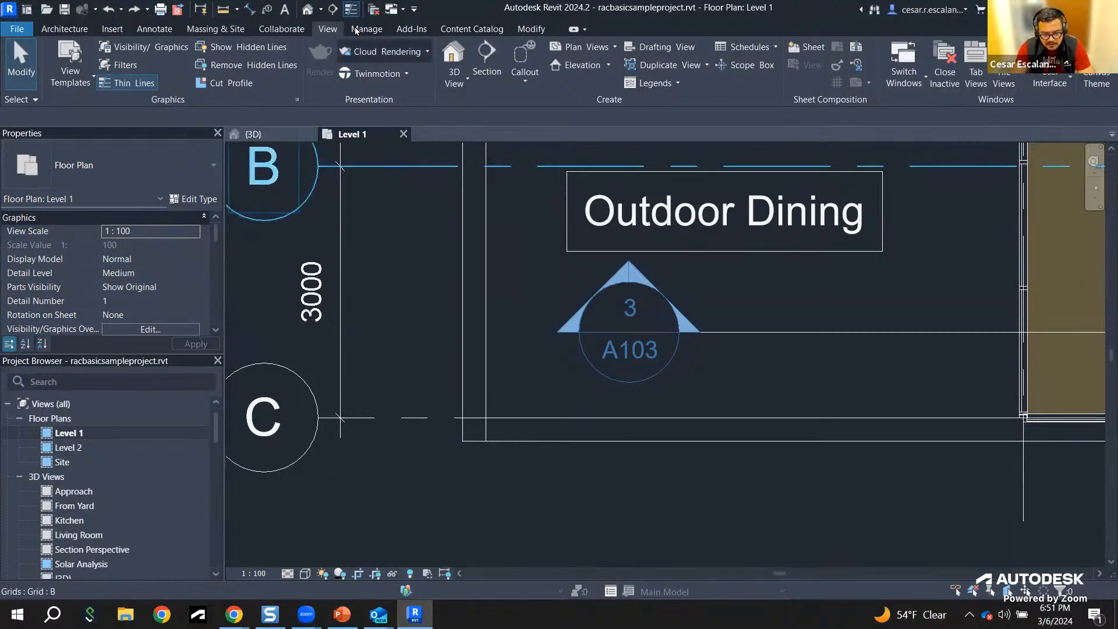
# Step: Turn off Thin Lines and examine the line weights at the curtain wall corner of Kitchen & Dining
pyautogui.click(352, 10)
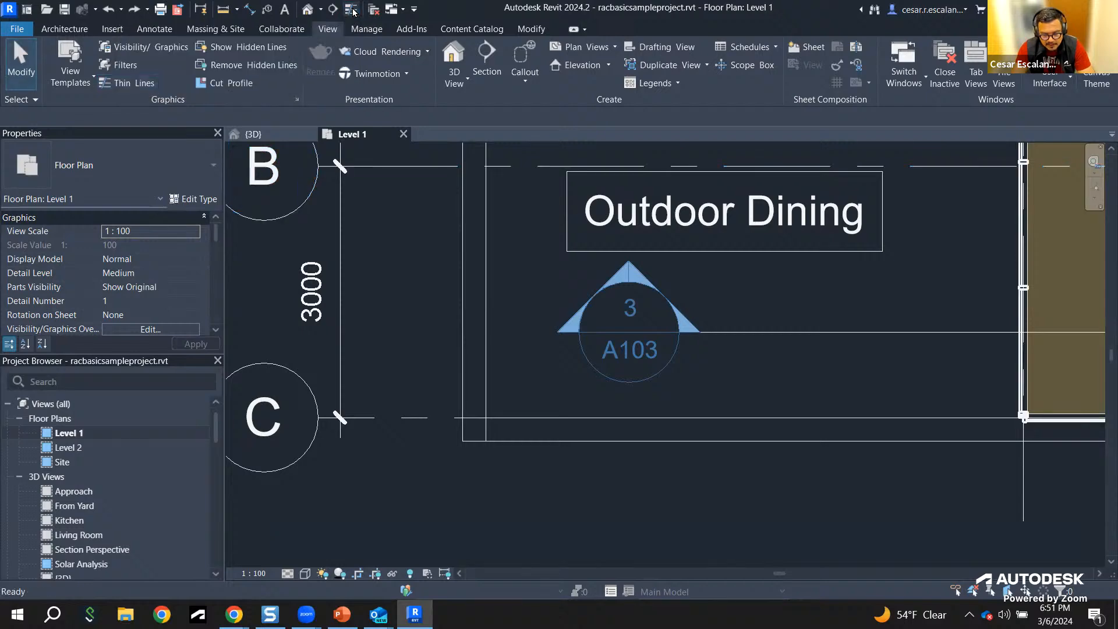
pyautogui.moveTo(573, 487); pyautogui.dragTo(201, 506, button='middle')
pyautogui.scroll(4, 726, 459)
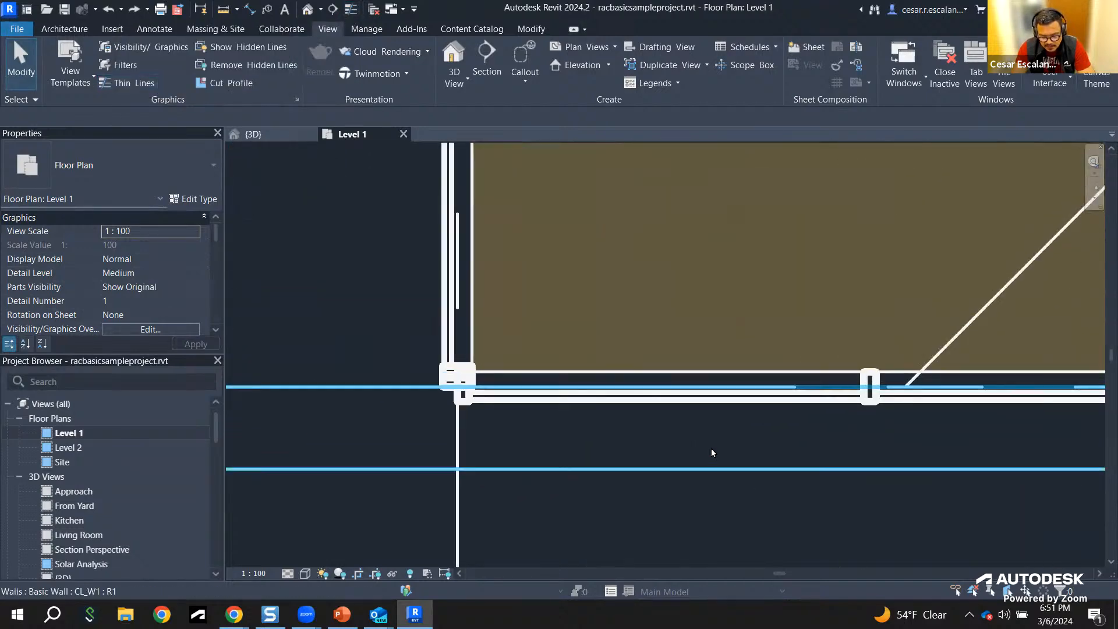
pyautogui.scroll(2, 477, 401)
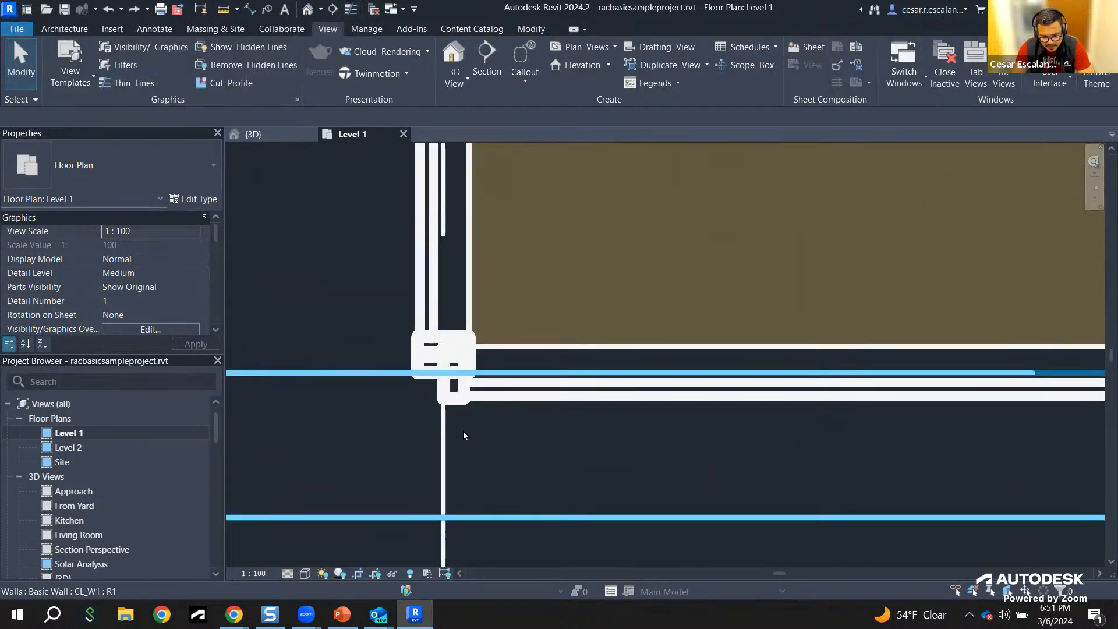
# Step: Toggle Thin Lines several times to compare both displays at the wall corner, ending with single-width lines
pyautogui.click(351, 10)
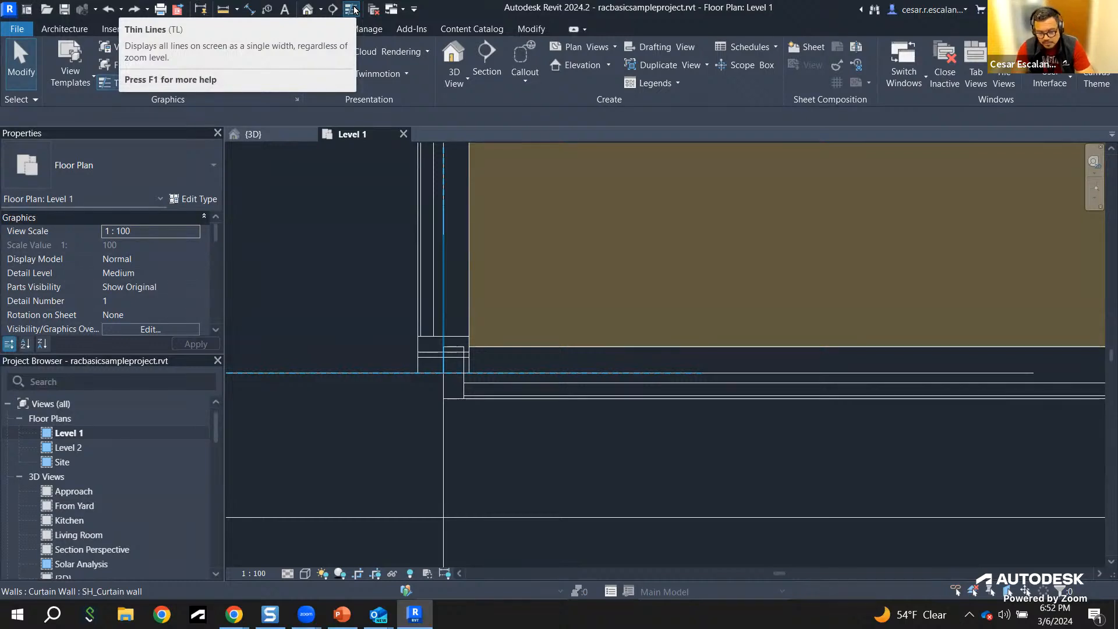
pyautogui.click(354, 8)
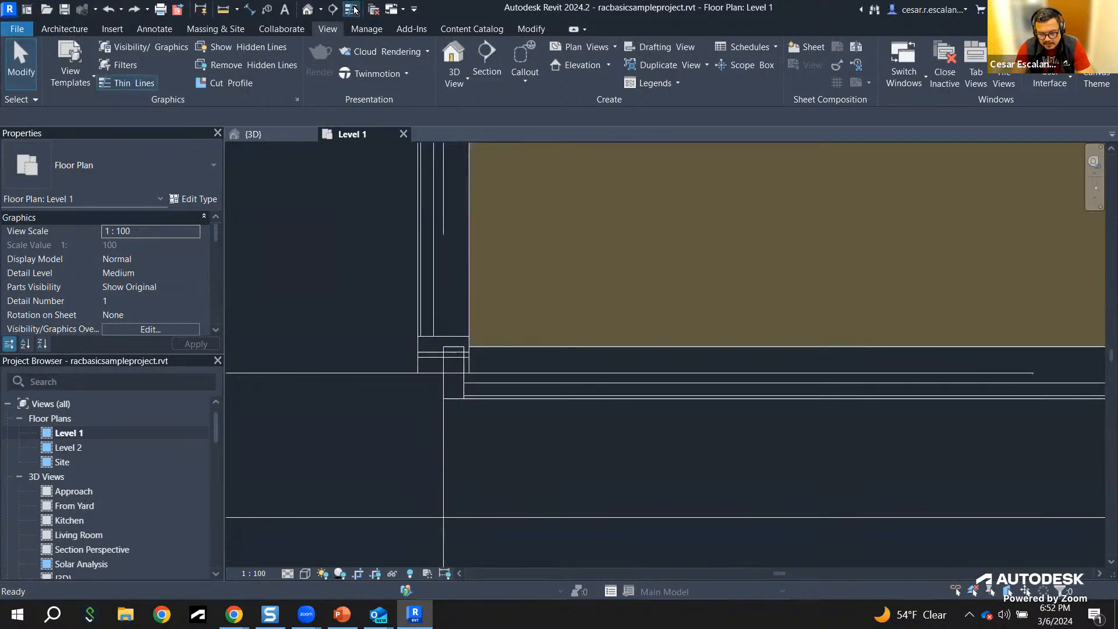
pyautogui.click(354, 9)
pyautogui.click(354, 10)
pyautogui.click(354, 10)
pyautogui.click(354, 10)
# Step: Inspect the curtain wall mullion at the Kitchen & Dining corner and clear the selection
pyautogui.click(456, 280)
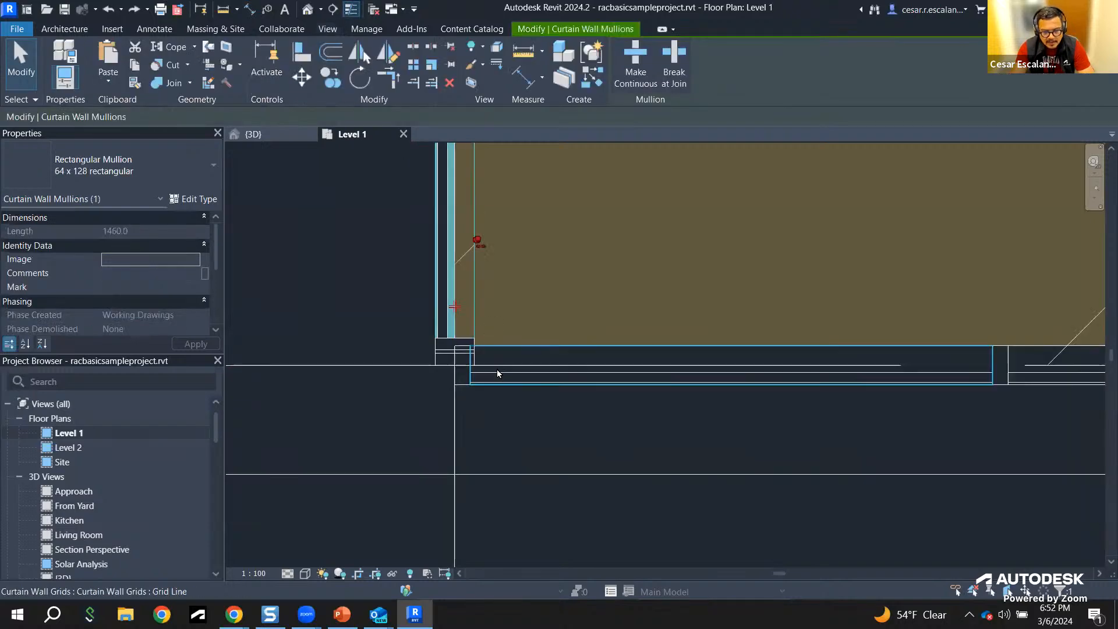
pyautogui.scroll(-2, 507, 378)
pyautogui.click(531, 400)
pyautogui.scroll(-4, 598, 500)
pyautogui.click(588, 486)
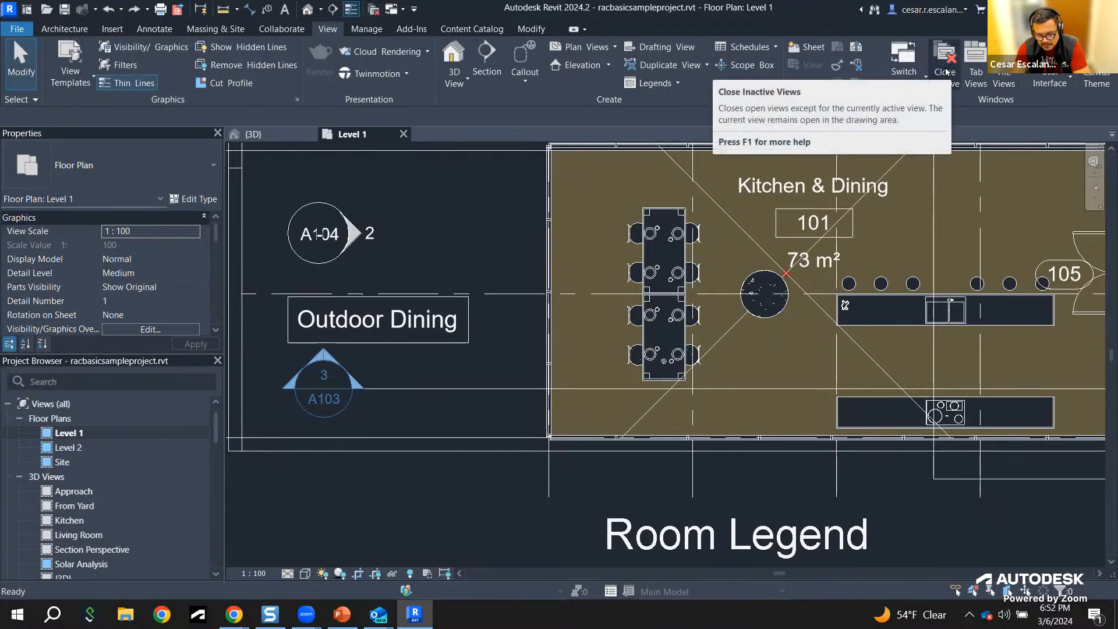
# Step: Open the Planting Schedule from the project's schedules and quantities
pyautogui.scroll(-3, 507, 473)
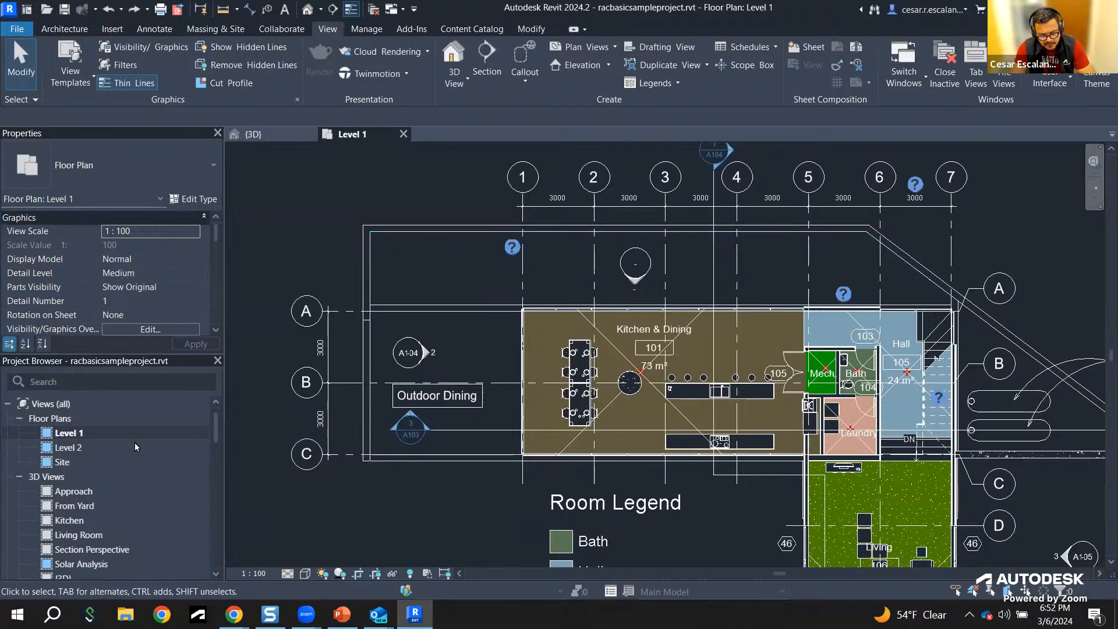
pyautogui.scroll(-3, 134, 447)
pyautogui.scroll(-10, 142, 440)
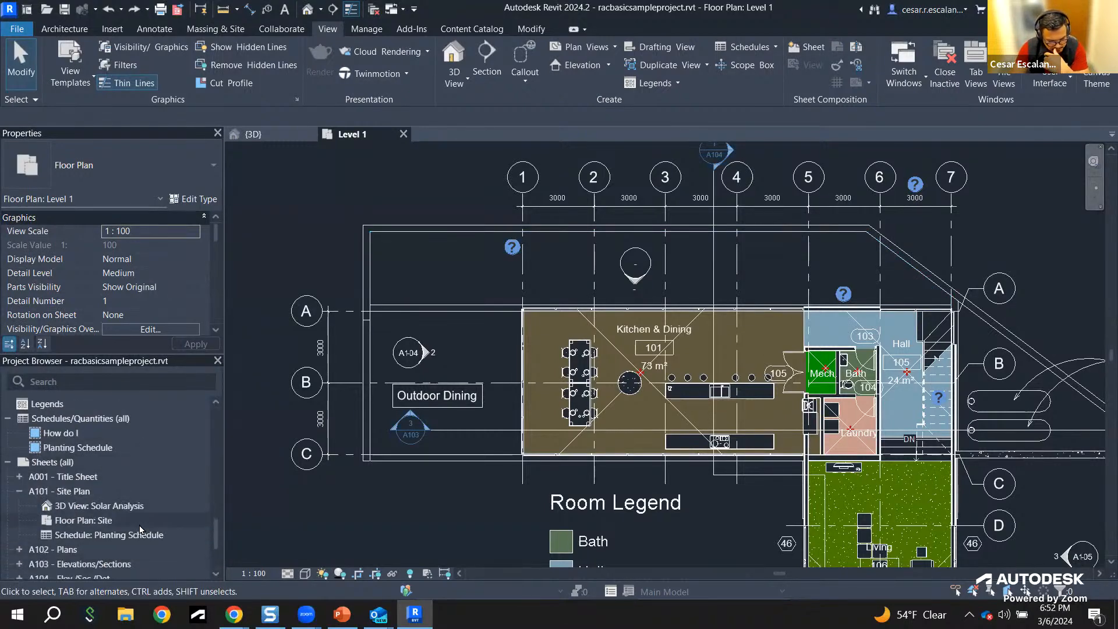
pyautogui.scroll(-2, 140, 528)
pyautogui.scroll(2, 138, 512)
pyautogui.doubleClick(100, 455)
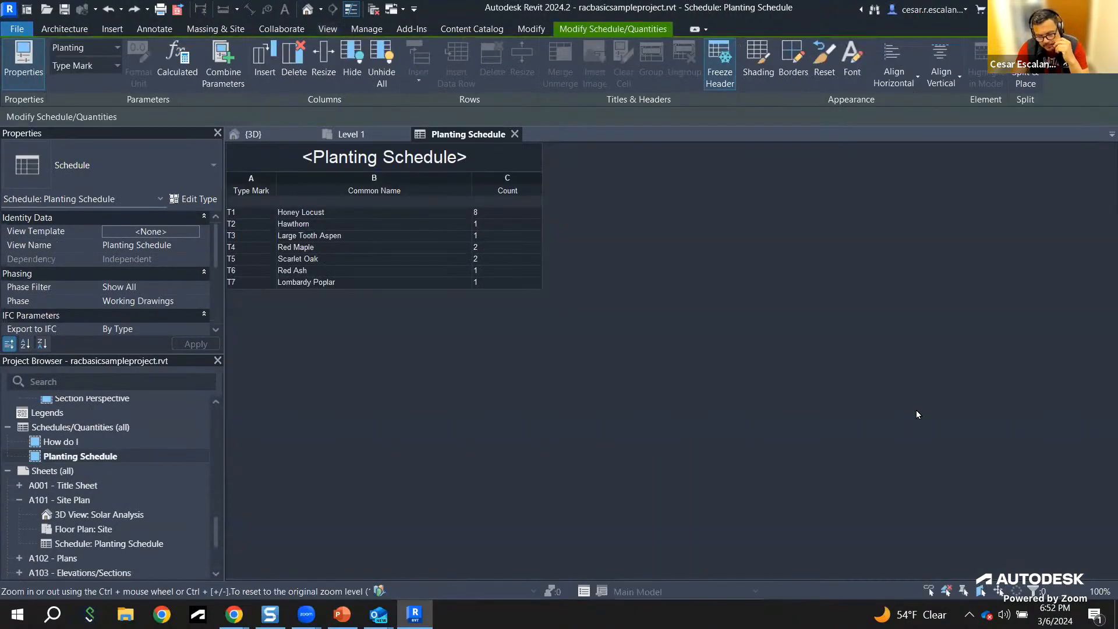
# Step: Switch through the open 3D, Level 1 and Planting Schedule views, returning to the 3D view
pyautogui.click(252, 134)
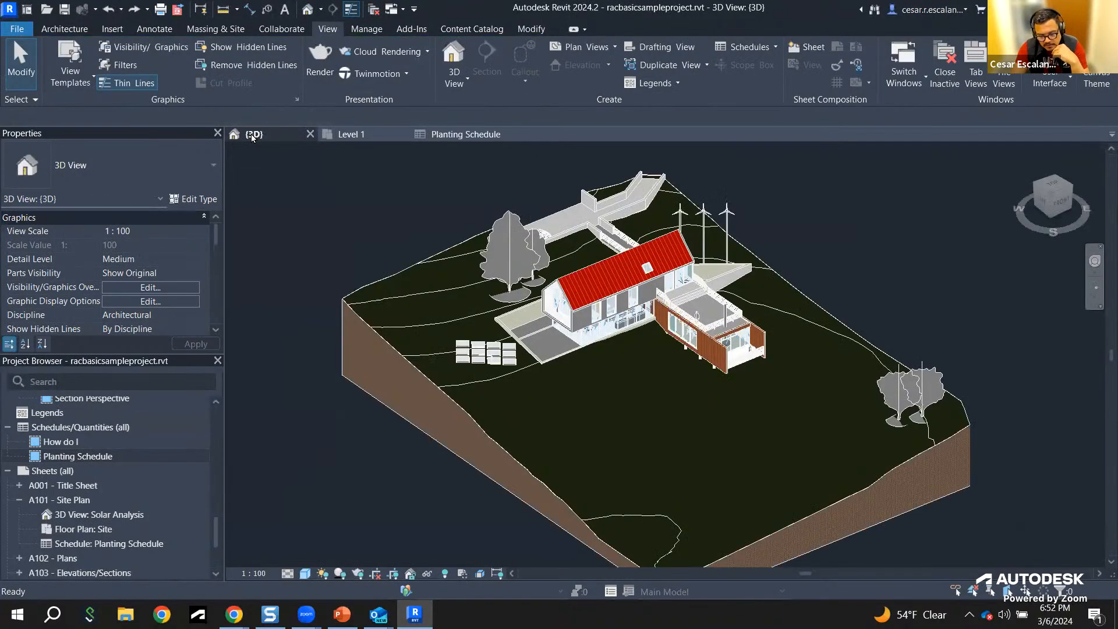
pyautogui.click(379, 132)
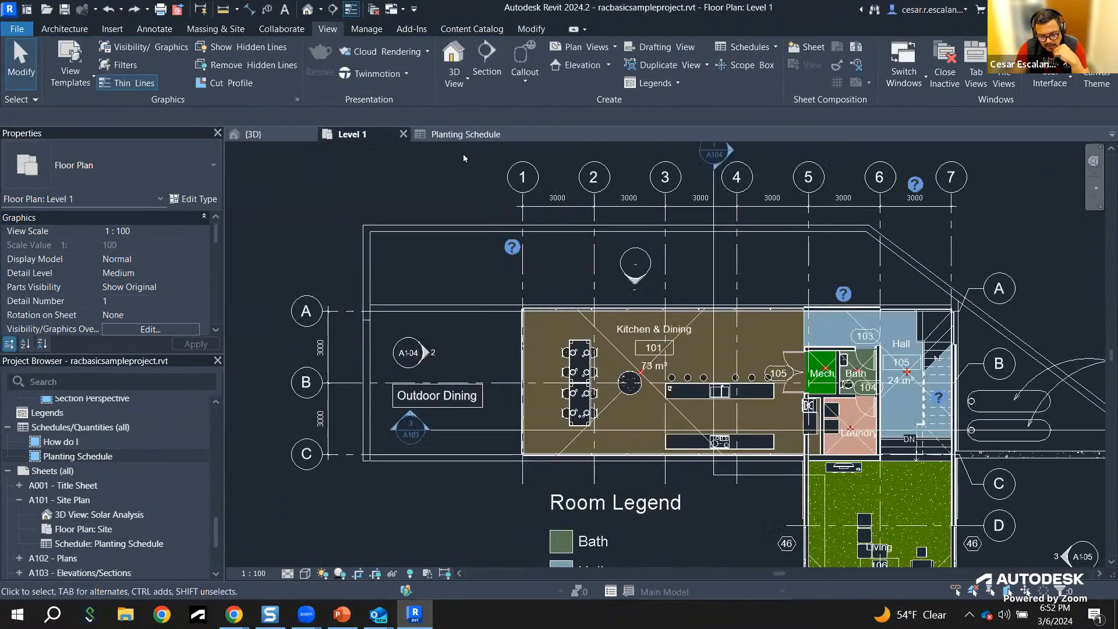
pyautogui.click(473, 134)
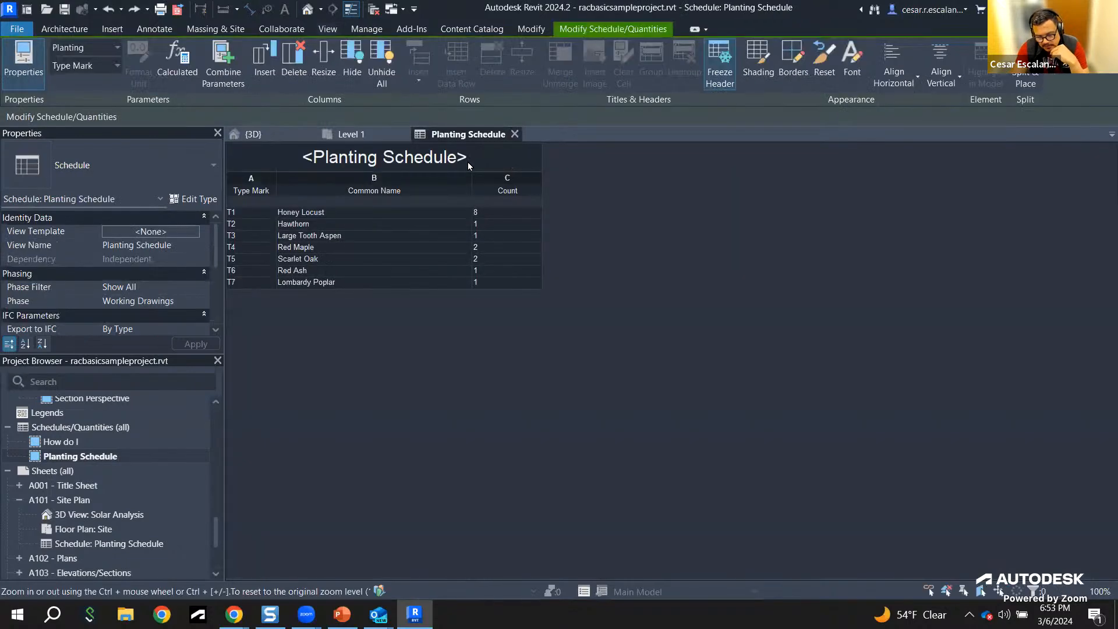
pyautogui.click(252, 134)
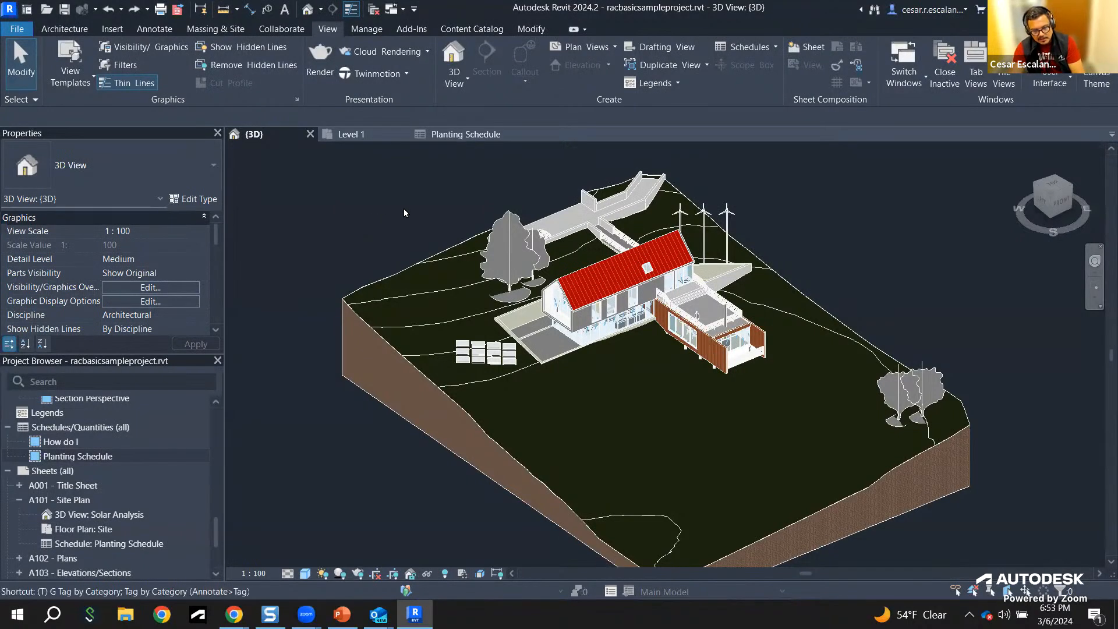
# Step: Tile the three open views side by side and fit the house in the 3D view and the plan in Level 1
pyautogui.press('w')
pyautogui.press('t')
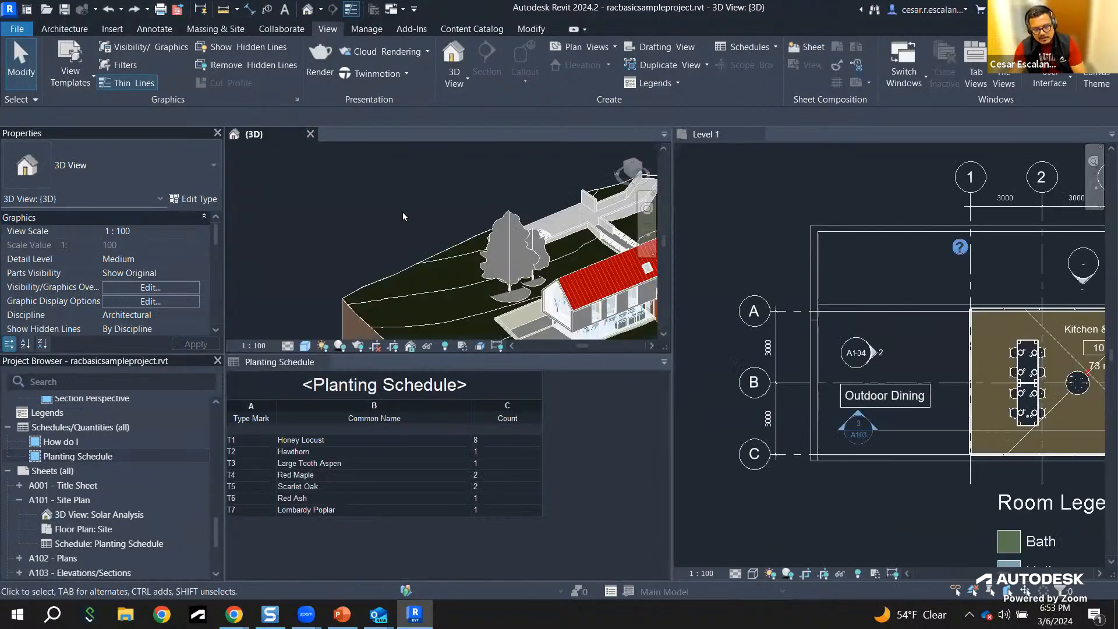
pyautogui.scroll(-5, 390, 219)
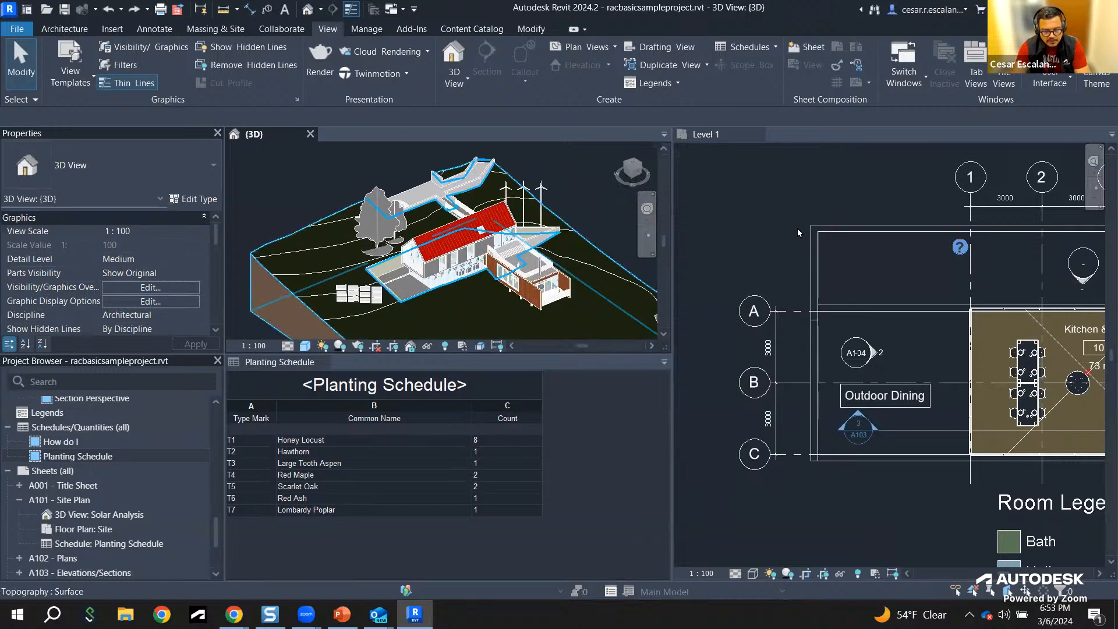
pyautogui.click(777, 219)
pyautogui.scroll(-6, 778, 221)
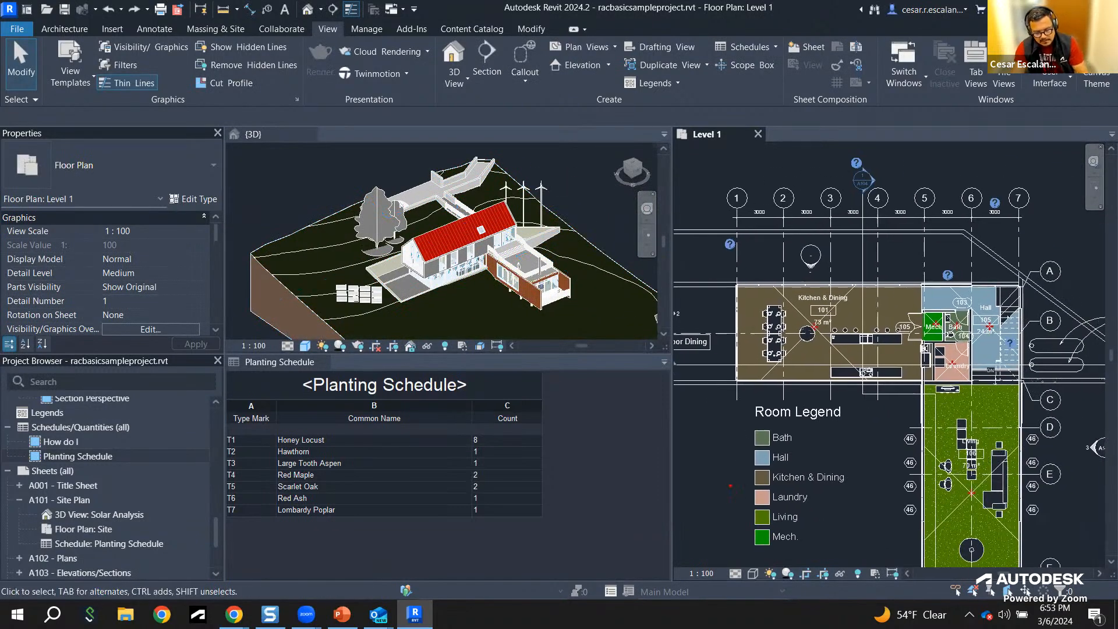
pyautogui.write('WT')
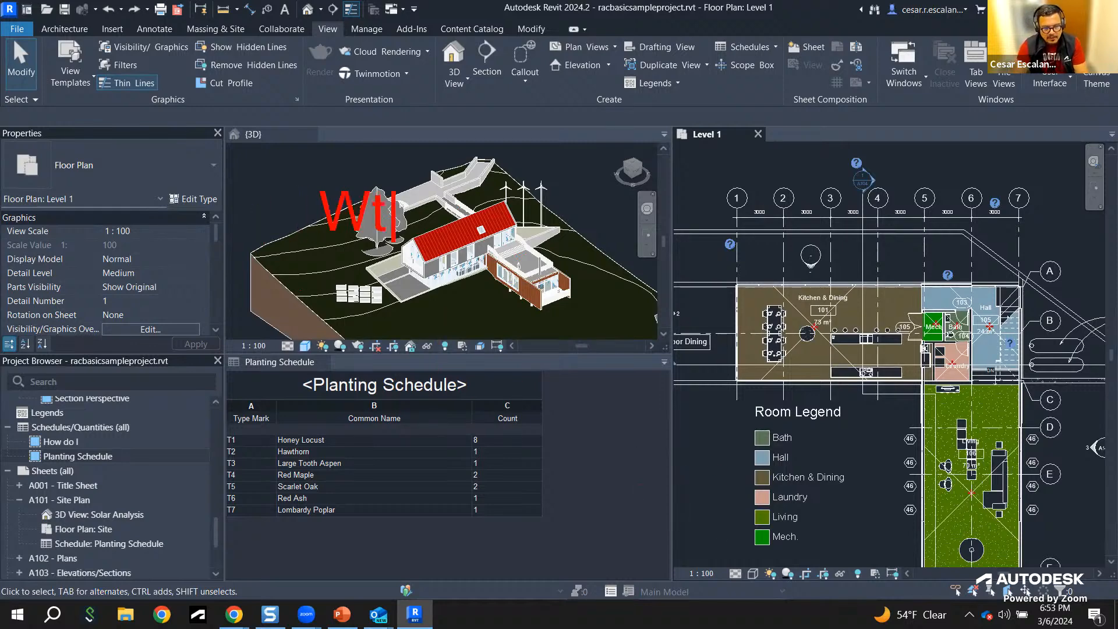
pyautogui.write('= Wi')
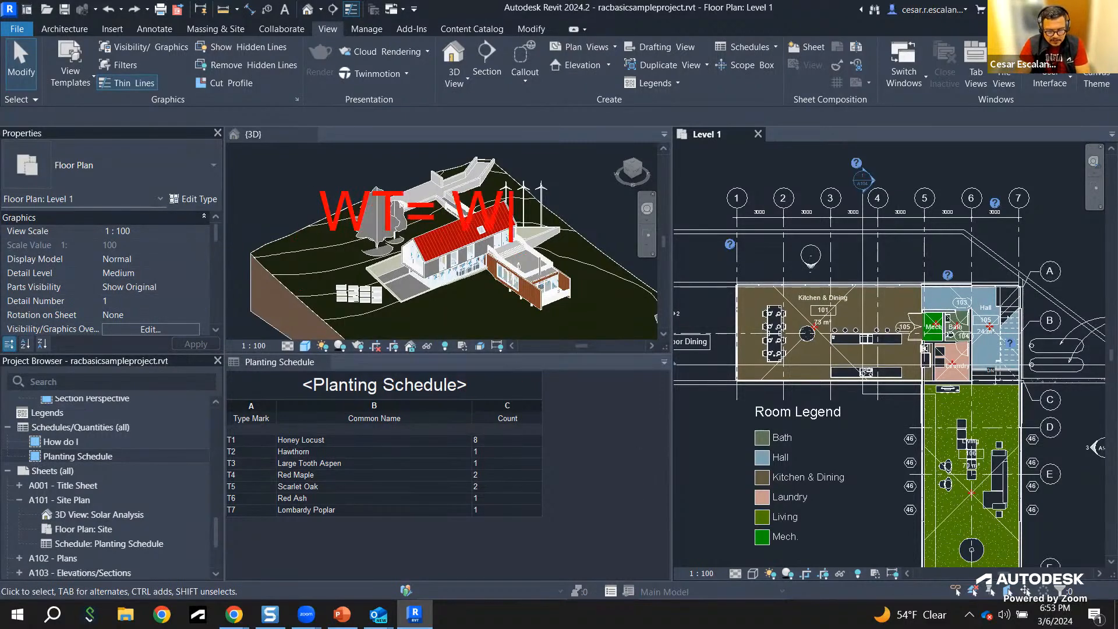
pyautogui.write('nd')
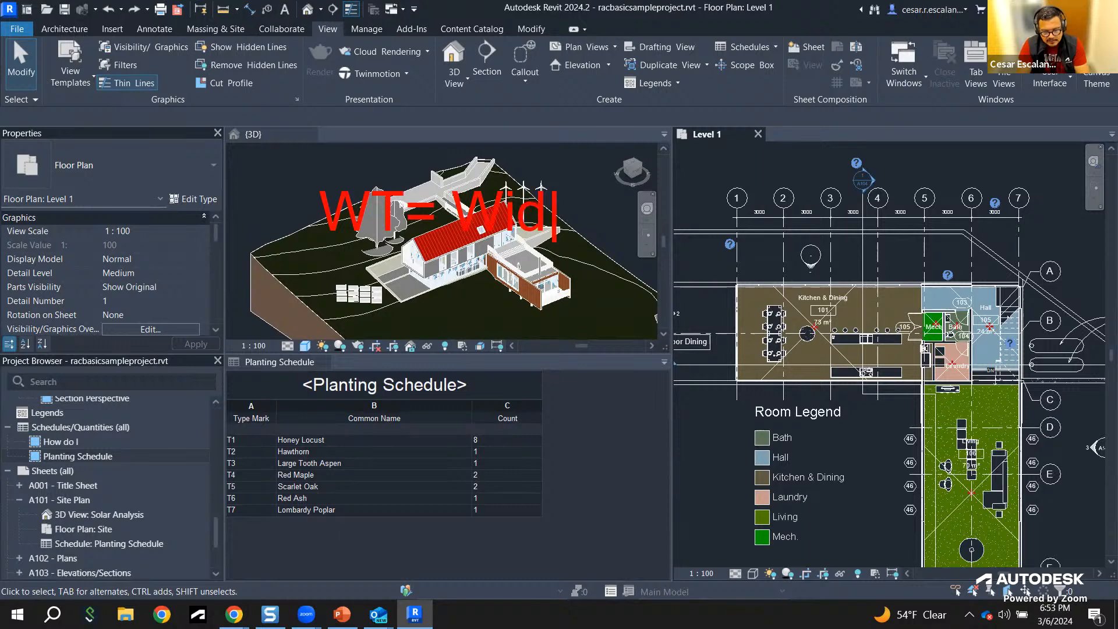
# Step: Finish the on-screen annotation to read "WT= Window Tile" and "TW= Tiled Windows"
pyautogui.press('BackSpace')
pyautogui.press('BackSpace')
pyautogui.write('ndow Tile')
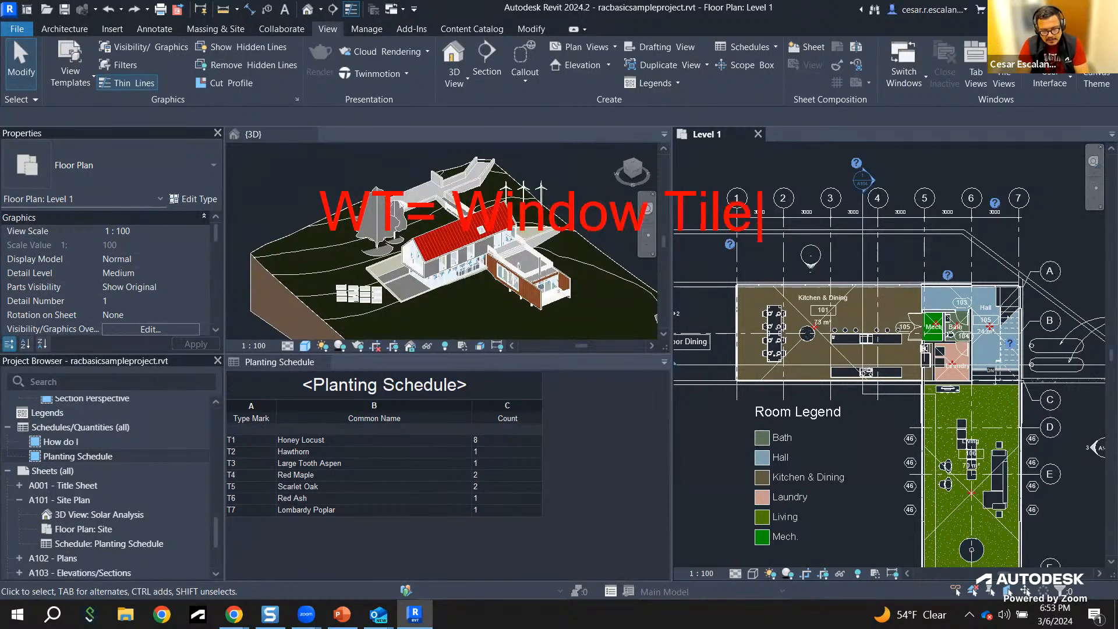
pyautogui.press('Return')
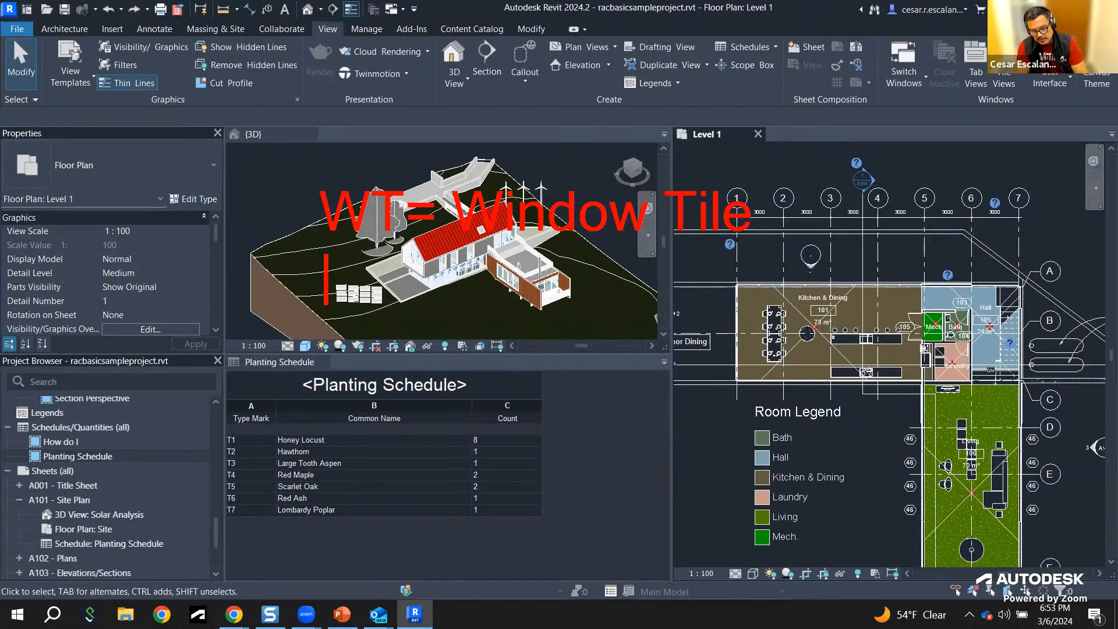
pyautogui.write('TW')
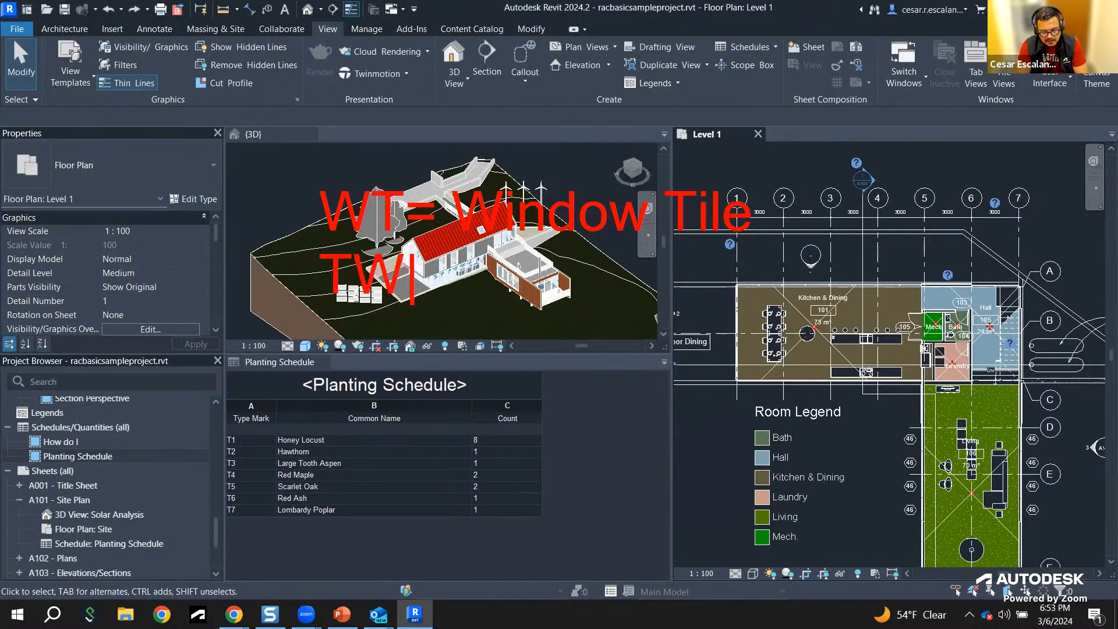
pyautogui.write('= Tiled Window')
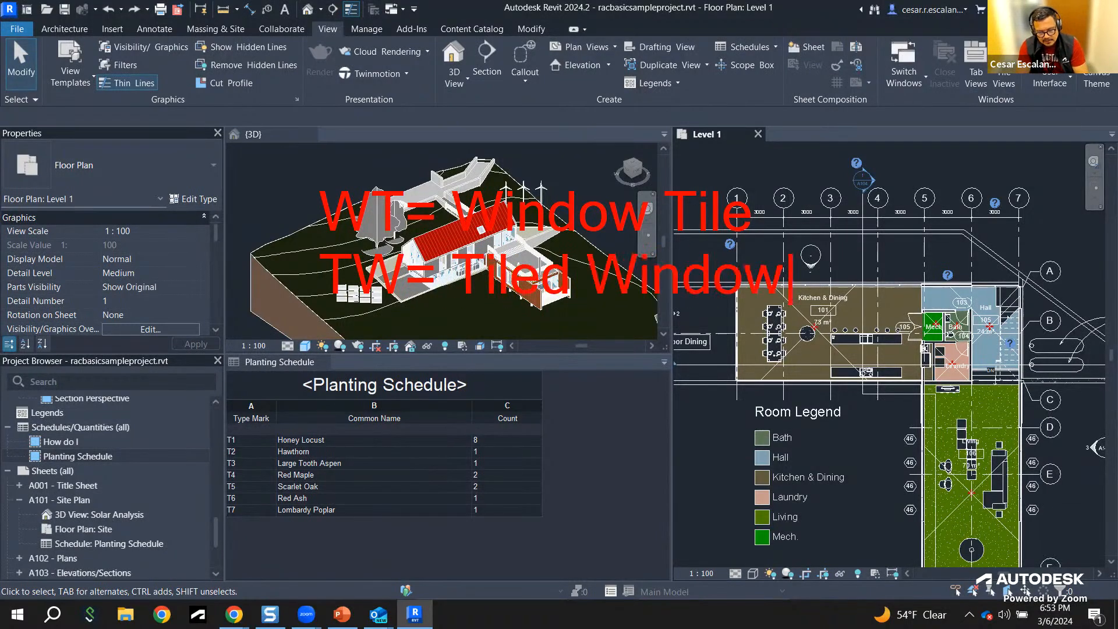
pyautogui.write('s')
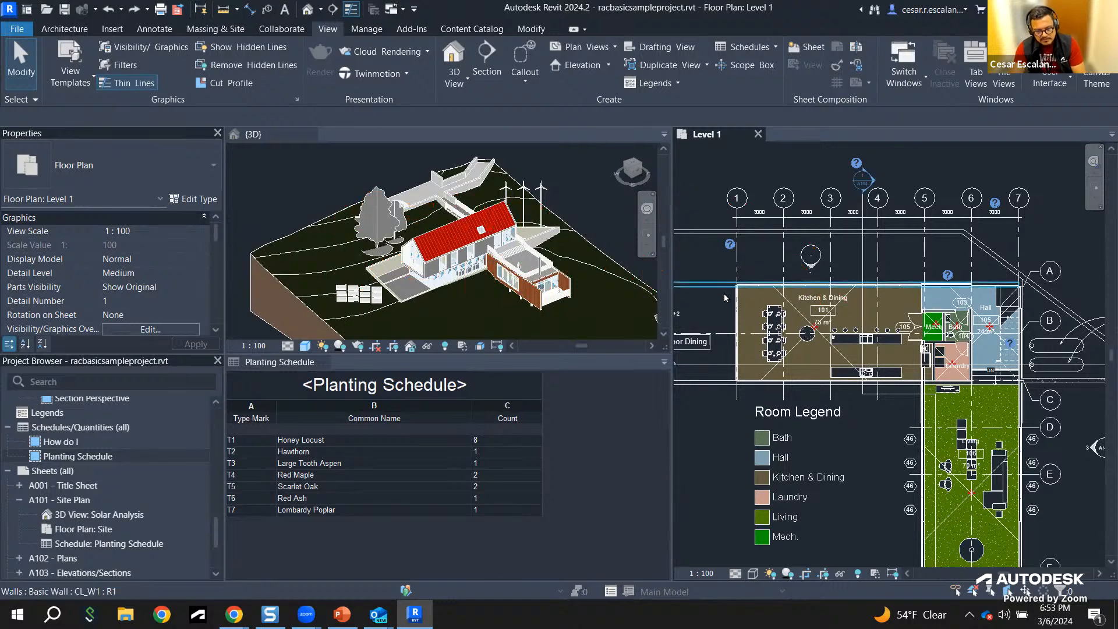
# Step: Tile the three open views from Level 1, gather them back into tabs, and tile them again
pyautogui.press('w')
pyautogui.press('t')
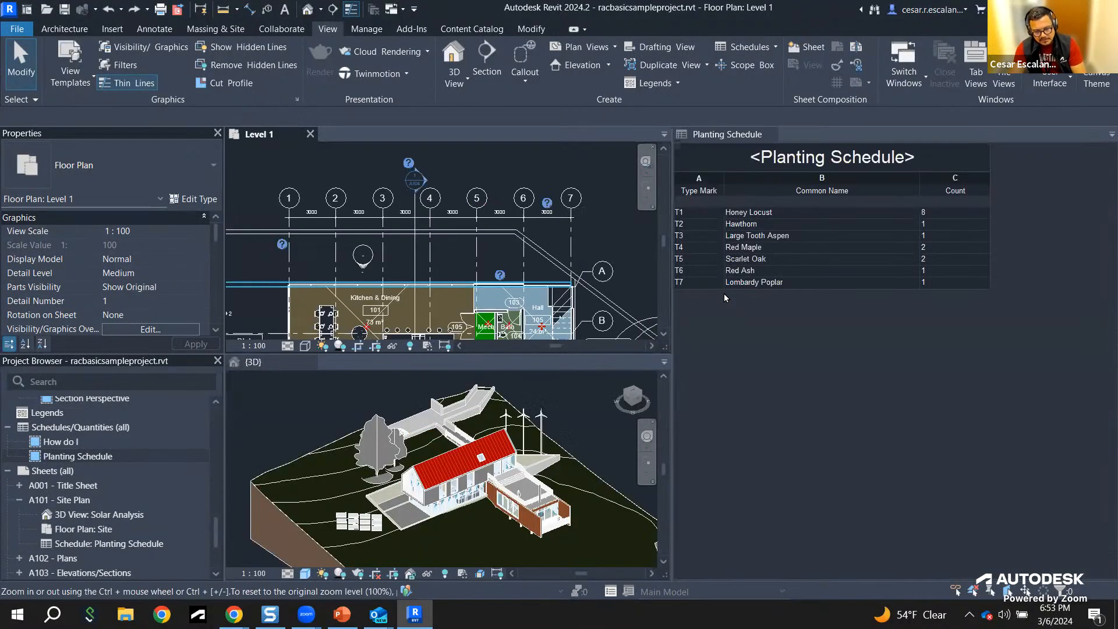
pyautogui.press('t')
pyautogui.press('w')
pyautogui.press('w')
pyautogui.press('t')
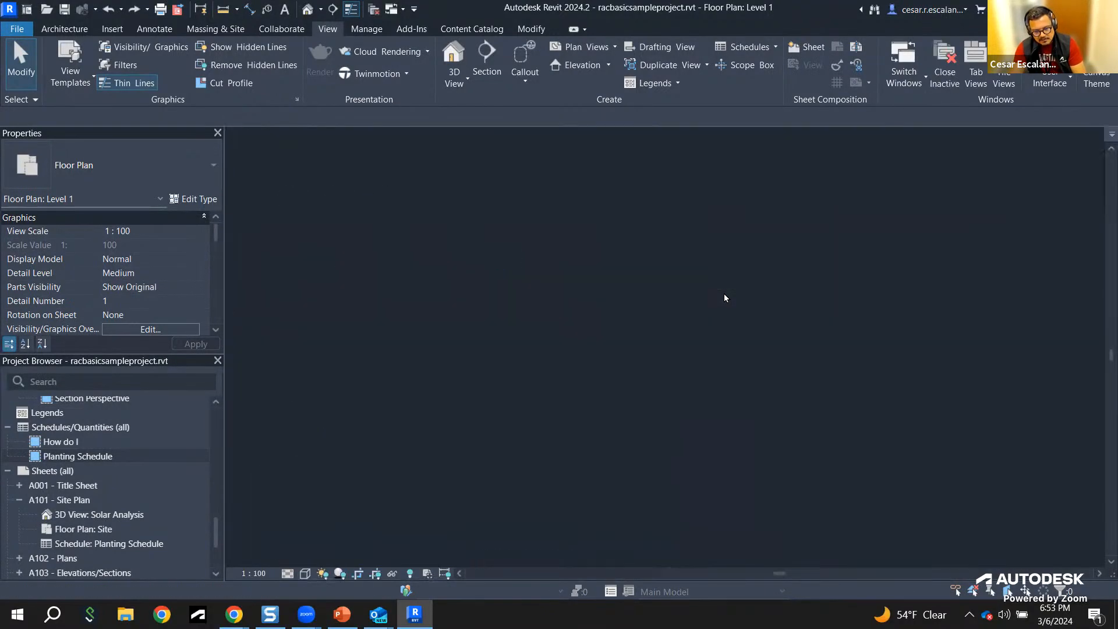
# Step: Activate the 3D view and retile the open views so it comes first in the layout
pyautogui.click(585, 403)
pyautogui.press('w')
pyautogui.press('t')
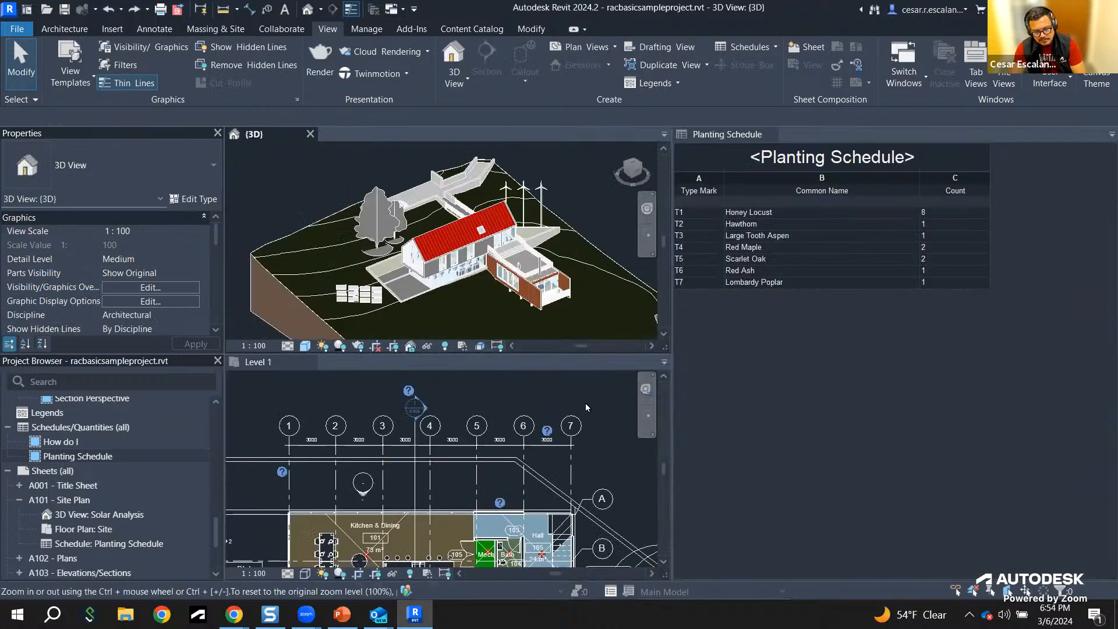
# Step: Try to retile the views from the Planting Schedule, and retile them with Level 1 active instead
pyautogui.click(827, 360)
pyautogui.write('wt')
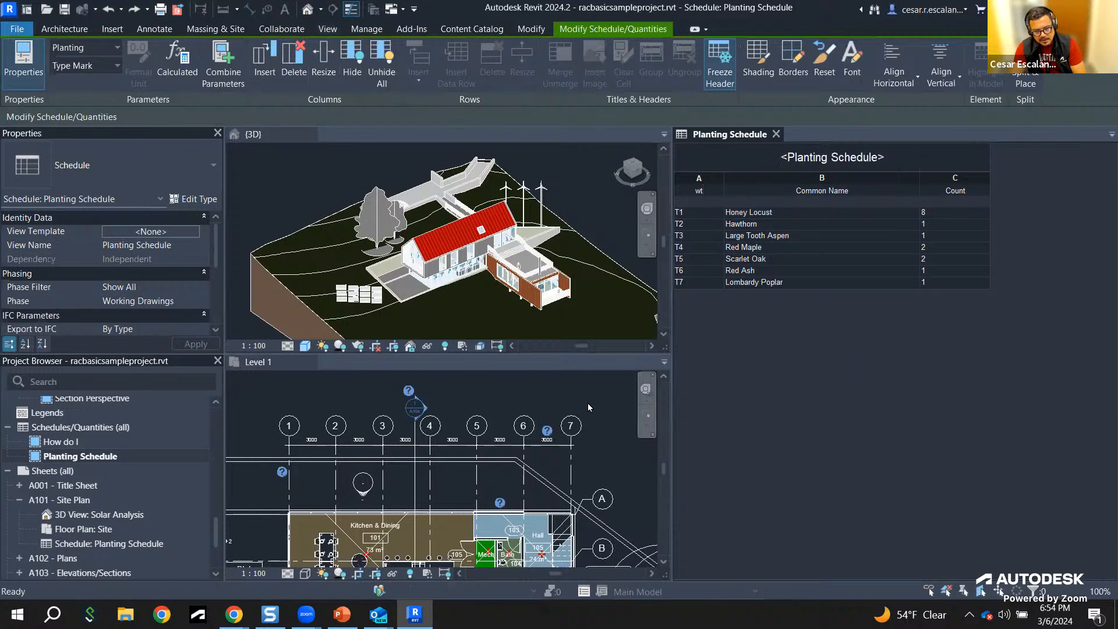
pyautogui.click(588, 403)
pyautogui.press('w')
pyautogui.press('t')
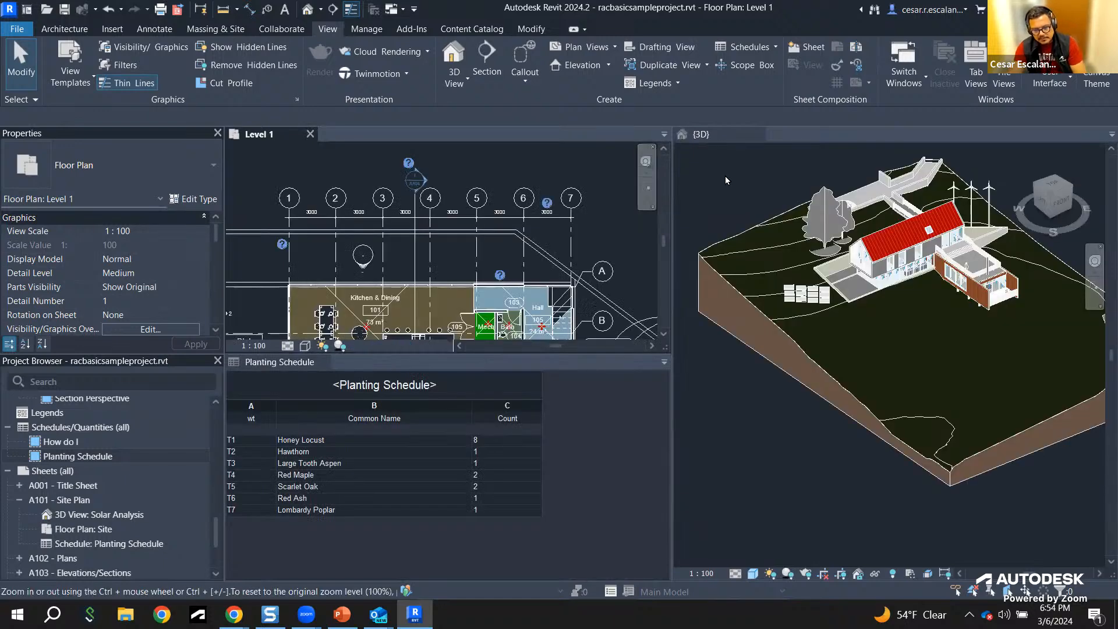
# Step: Retile the open views with the 3D view active, and once more with Level 1 active
pyautogui.click(725, 176)
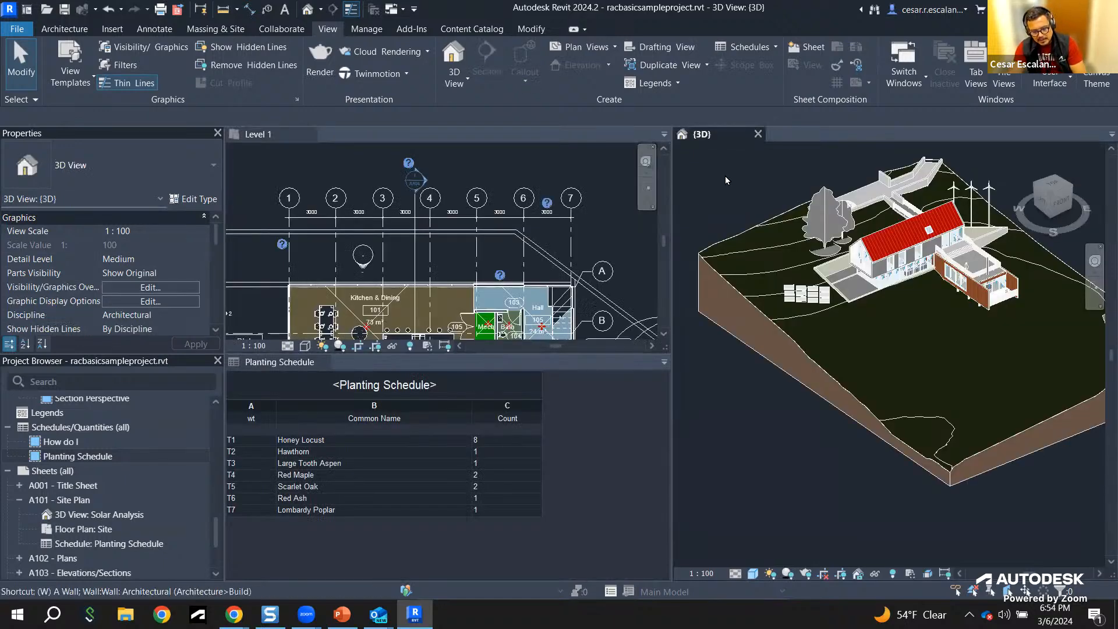
pyautogui.press('w')
pyautogui.press('t')
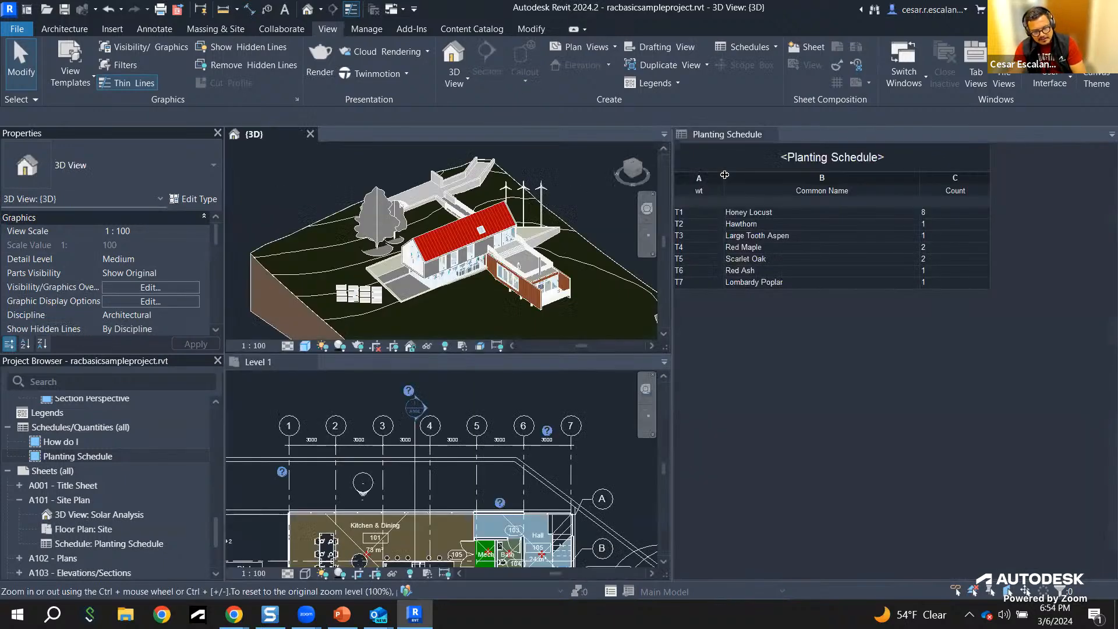
pyautogui.click(569, 394)
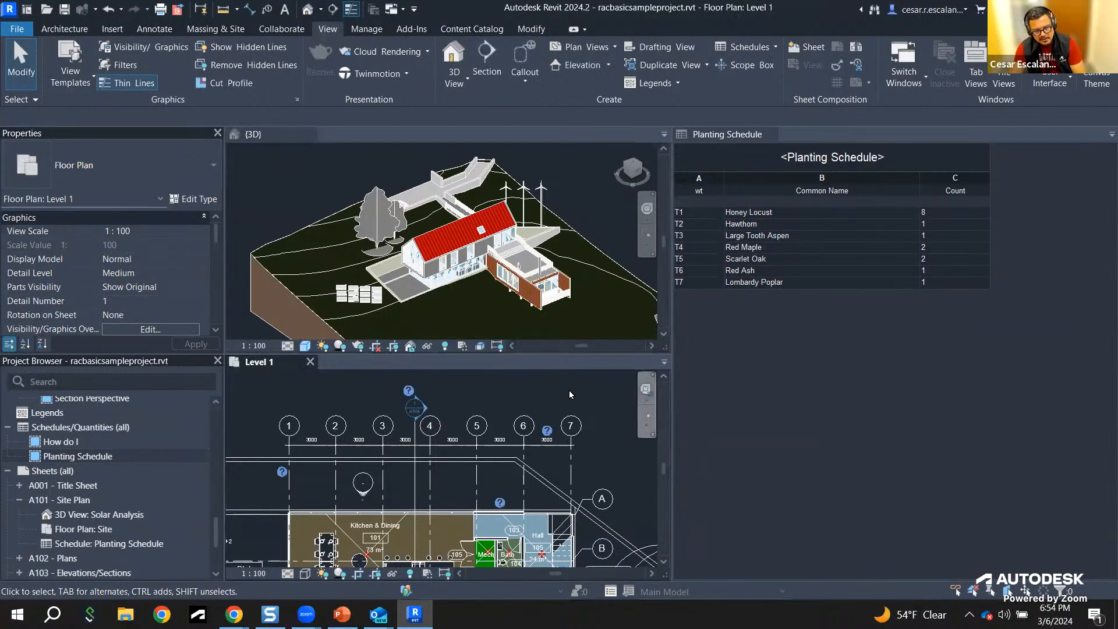
pyautogui.press('w')
pyautogui.press('t')
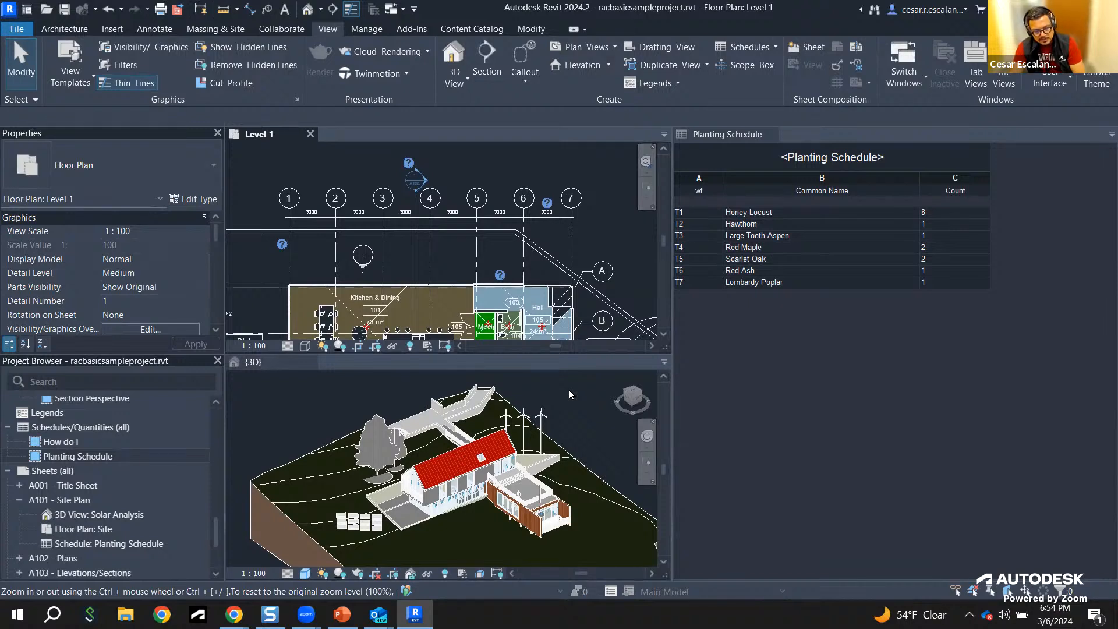
# Step: Activate the Planting Schedule and switch to the 3D view, retiling all windows with the 3D view first
pyautogui.click(819, 369)
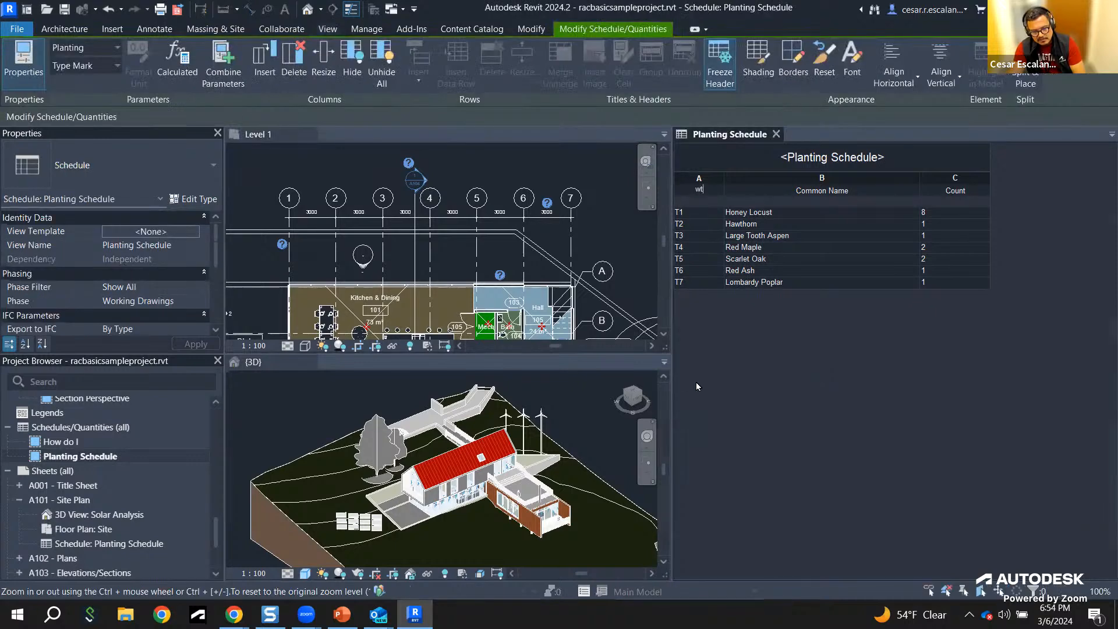
pyautogui.click(609, 410)
pyautogui.press('w')
pyautogui.press('t')
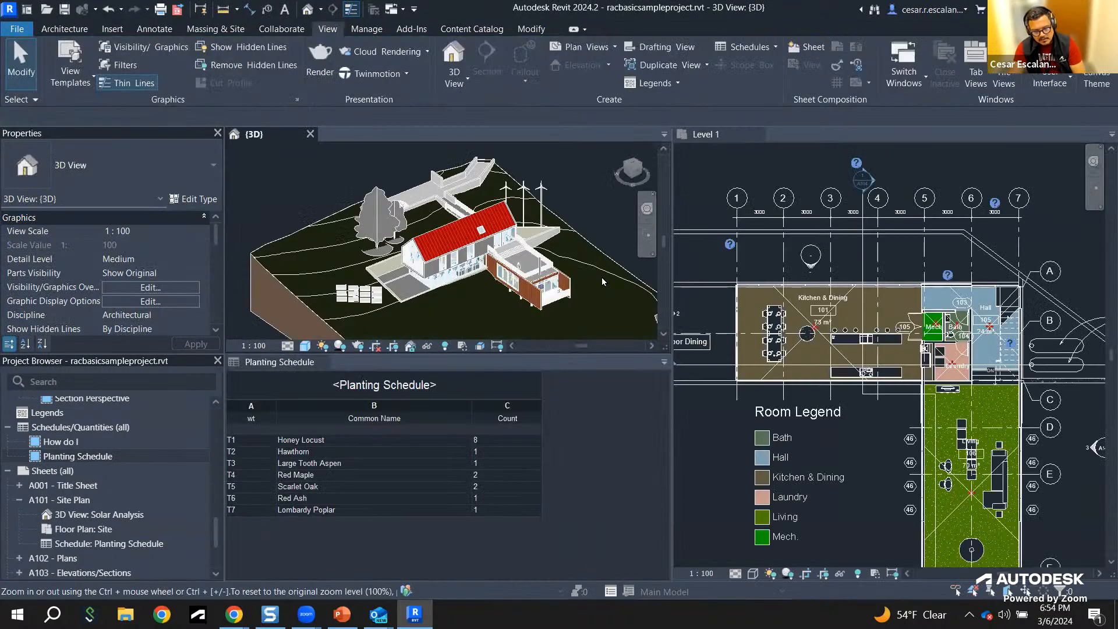
# Step: Try the WT tile command with the Planting Schedule active, entering wt in the first two column headers
pyautogui.click(648, 456)
pyautogui.write('wt')
pyautogui.press('Tab')
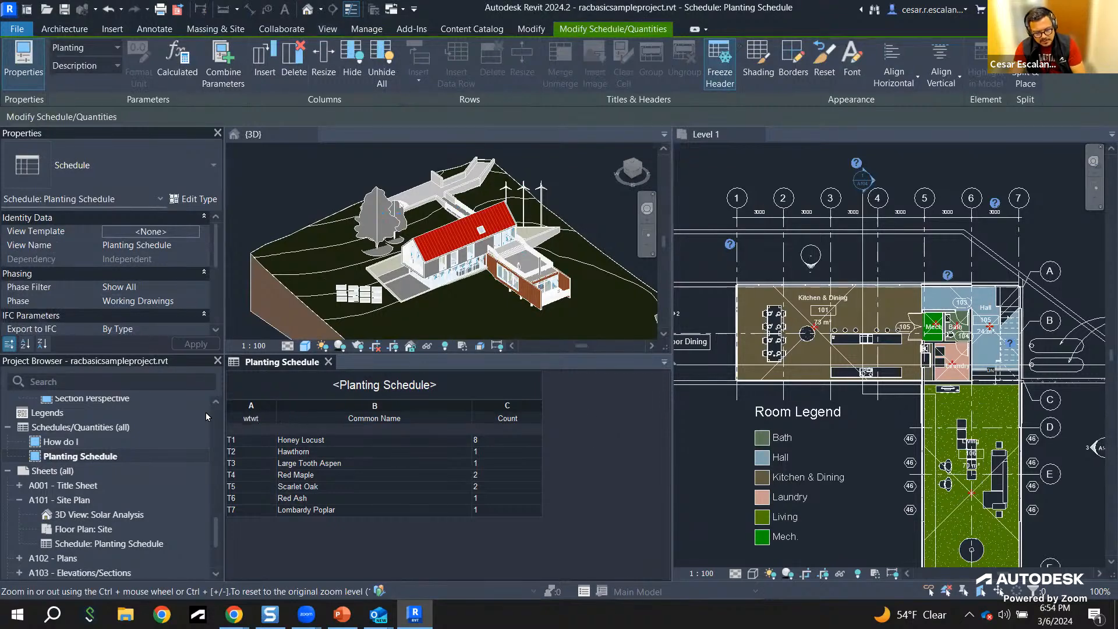
pyautogui.click(626, 398)
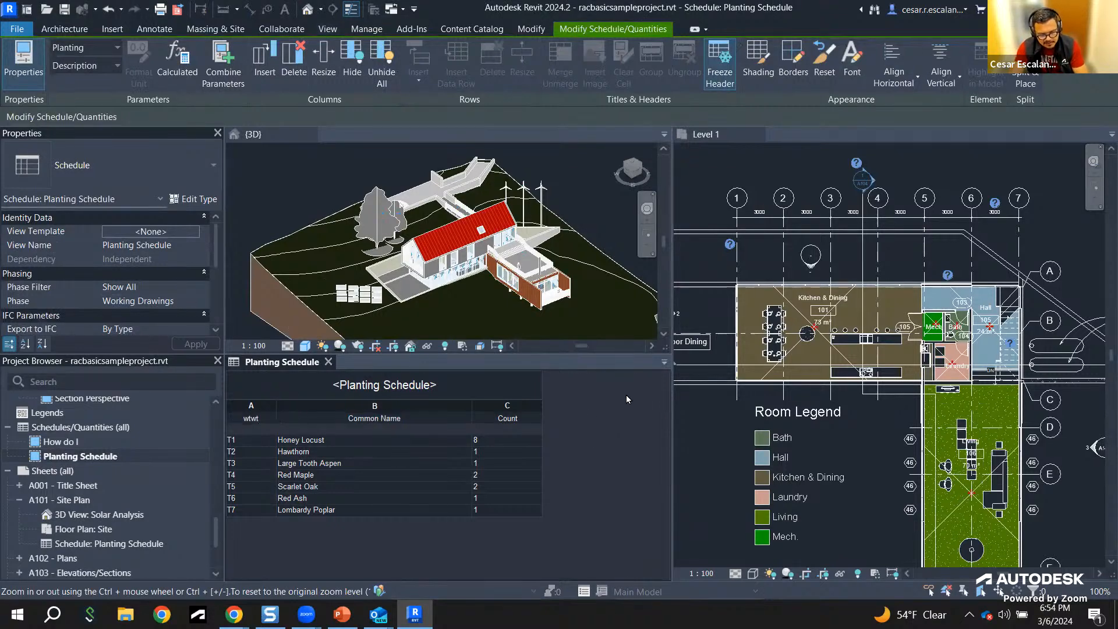
pyautogui.write('wt')
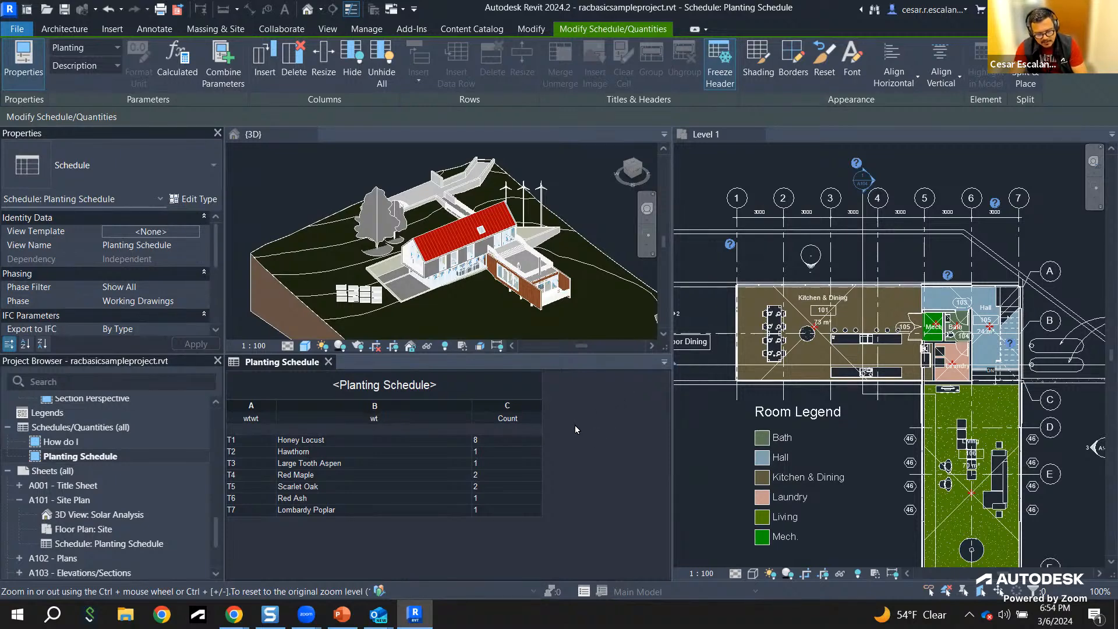
# Step: Undo all the wt entries in the Planting Schedule's Type Mark and Common Name column headers
pyautogui.moveTo(264, 419); pyautogui.dragTo(323, 420)
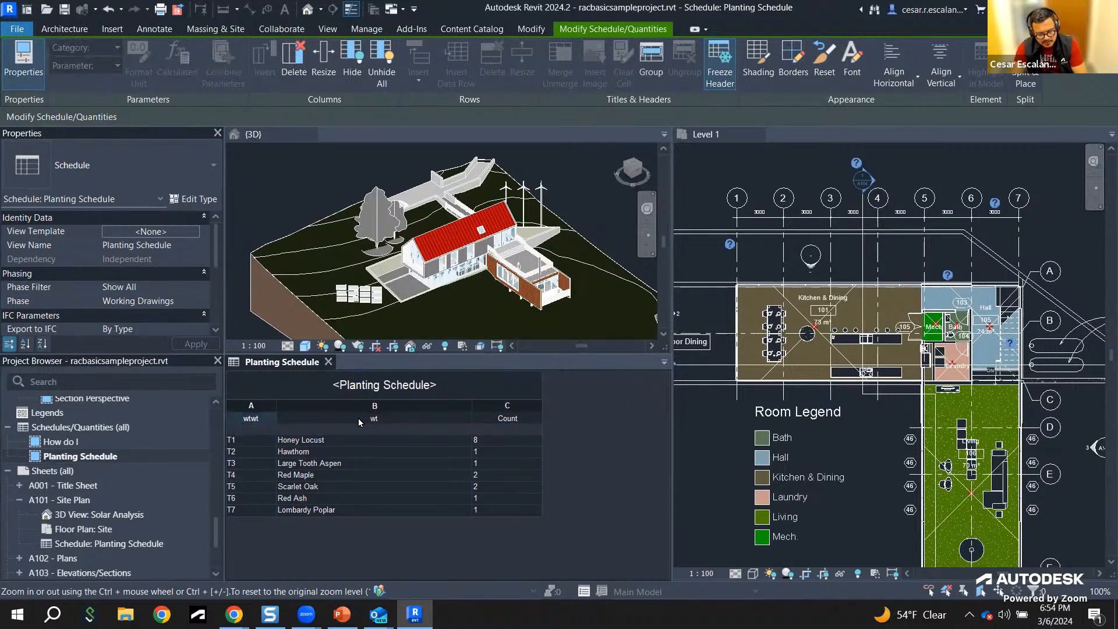
pyautogui.click(107, 10)
pyautogui.click(107, 10)
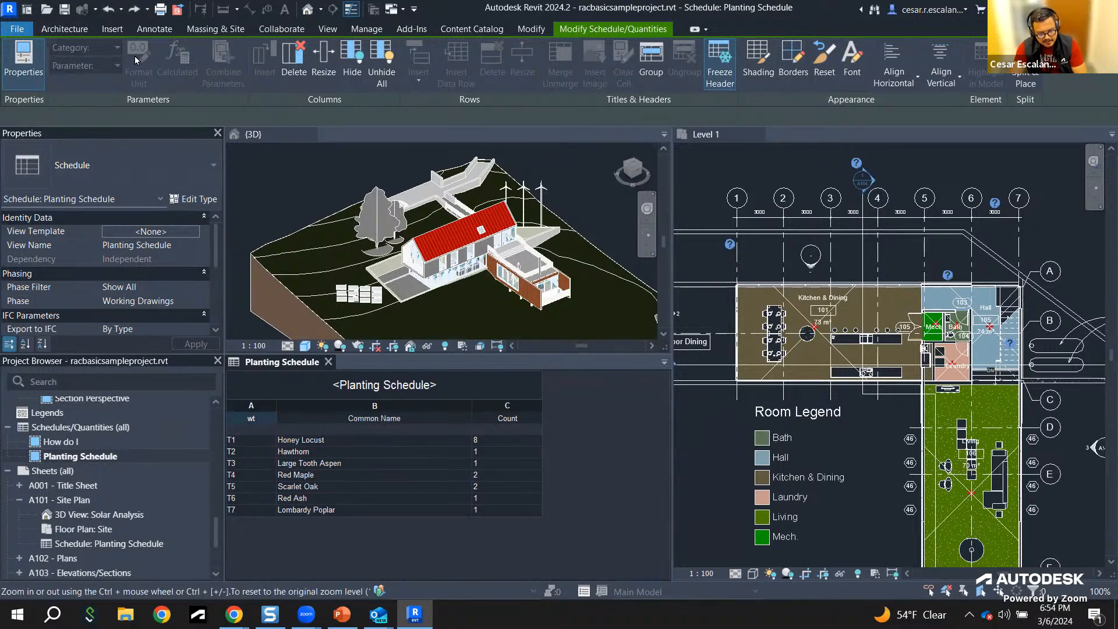
pyautogui.click(108, 10)
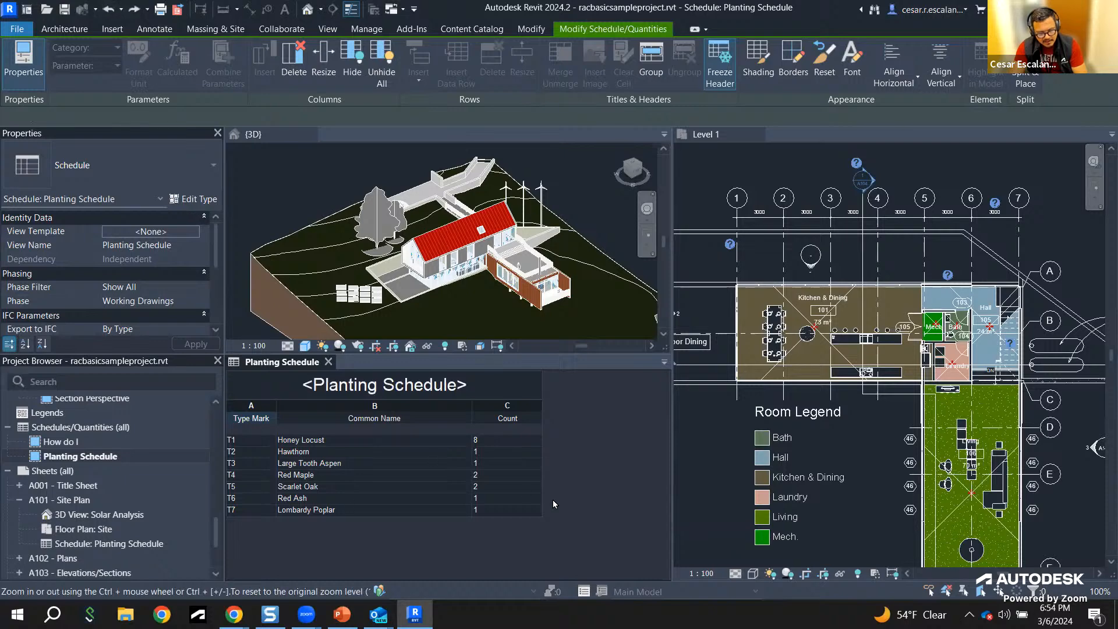
# Step: Activate the Level 1 plan and retile the three views so the plan leads the layout
pyautogui.click(715, 459)
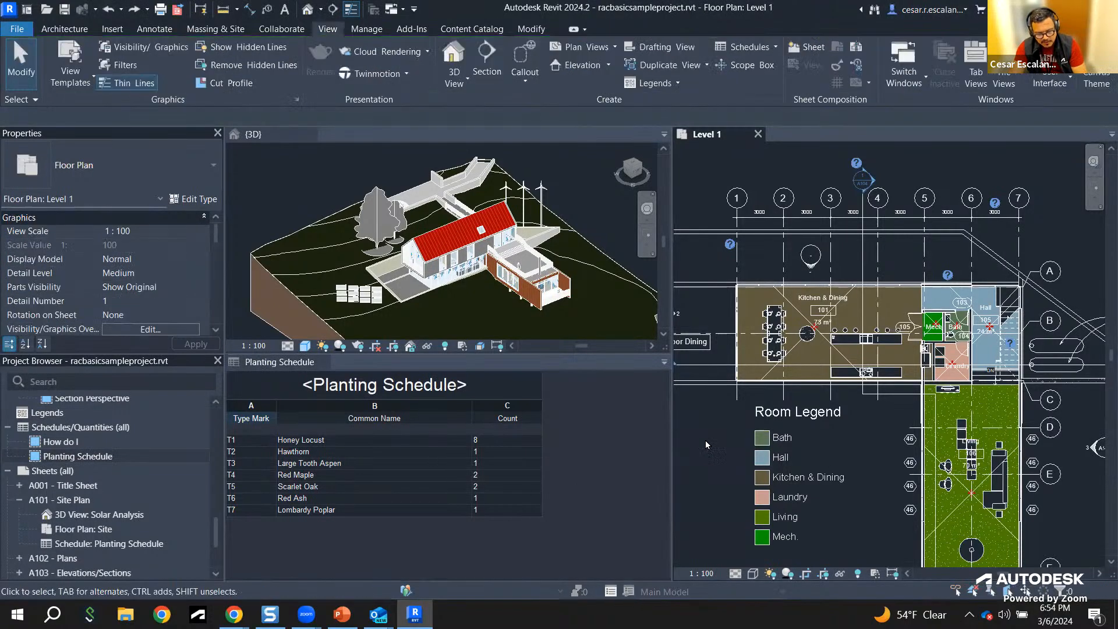
pyautogui.press('w')
pyautogui.press('t')
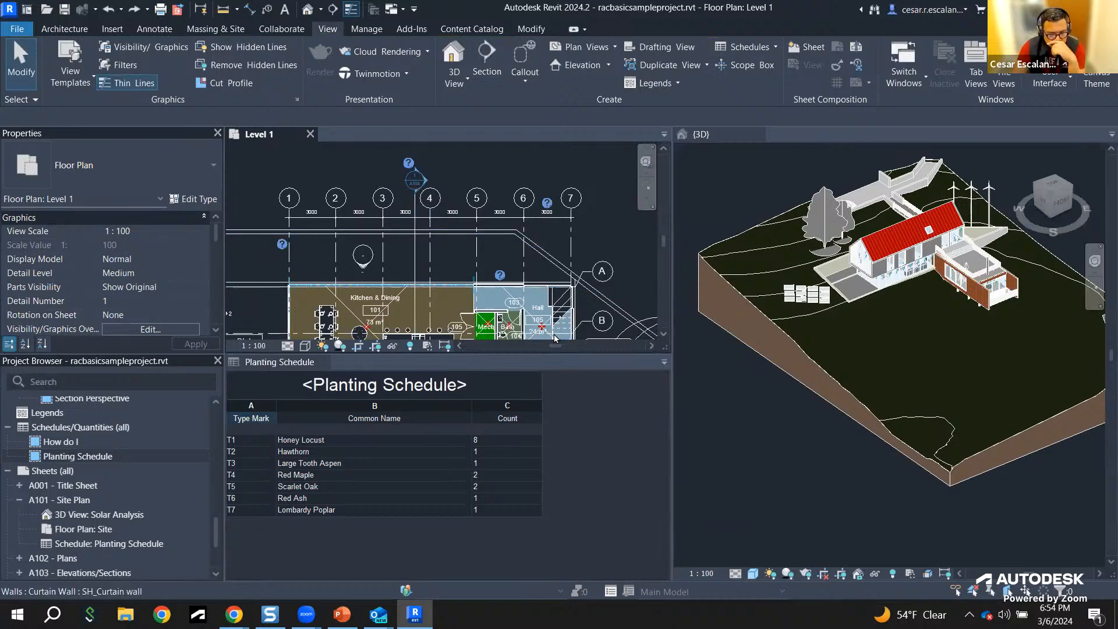
# Step: Activate the 3D view and return all tiled views to tabs in a single window
pyautogui.click(744, 384)
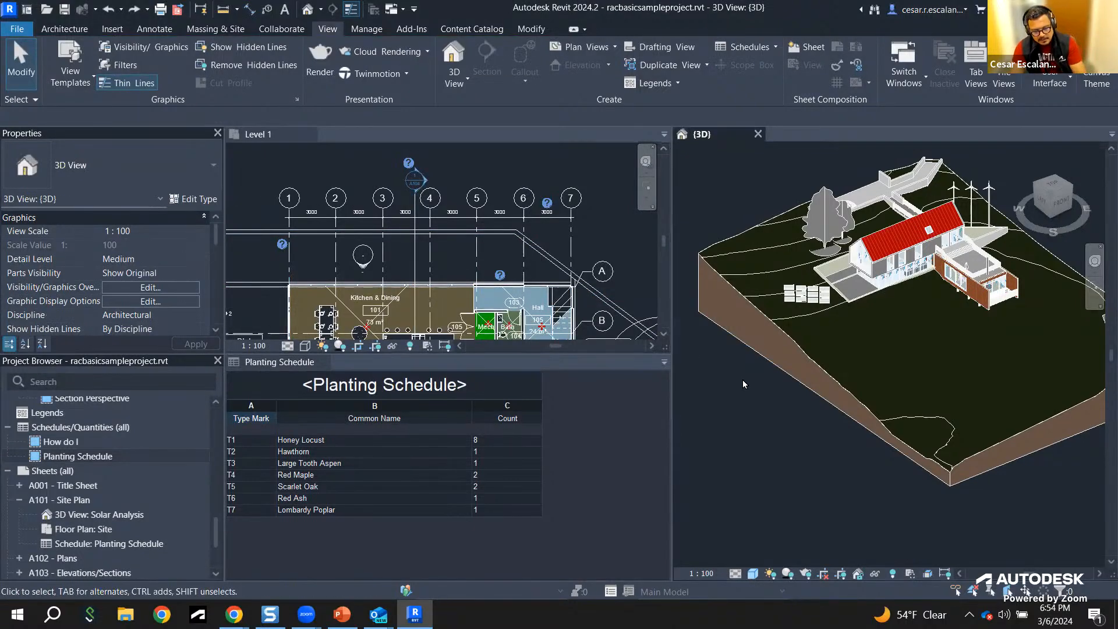
pyautogui.press('t')
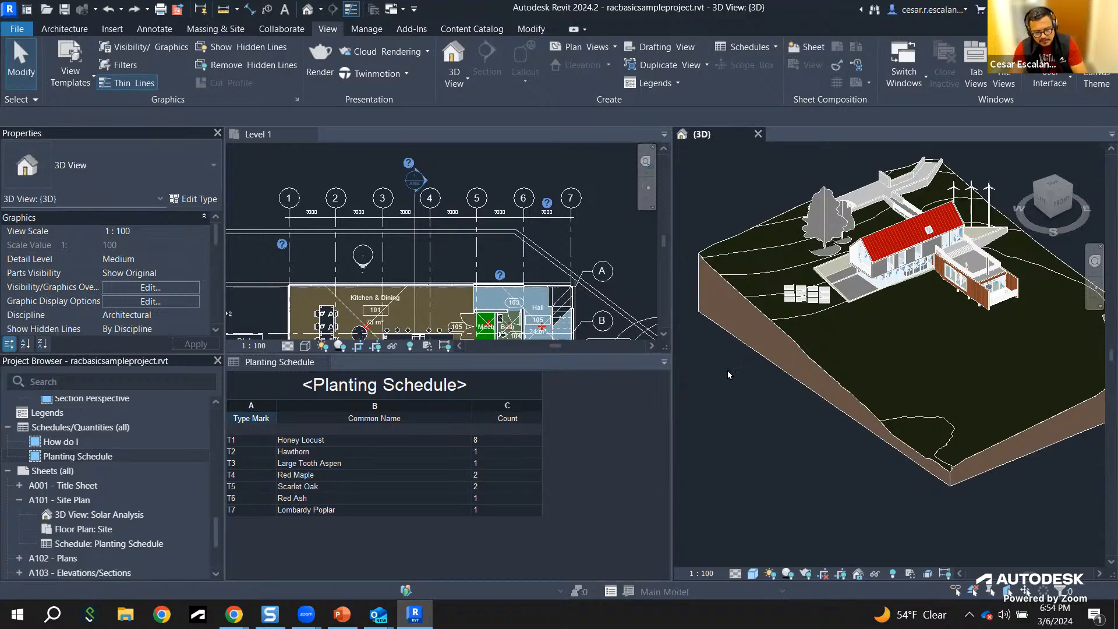
pyautogui.press('w')
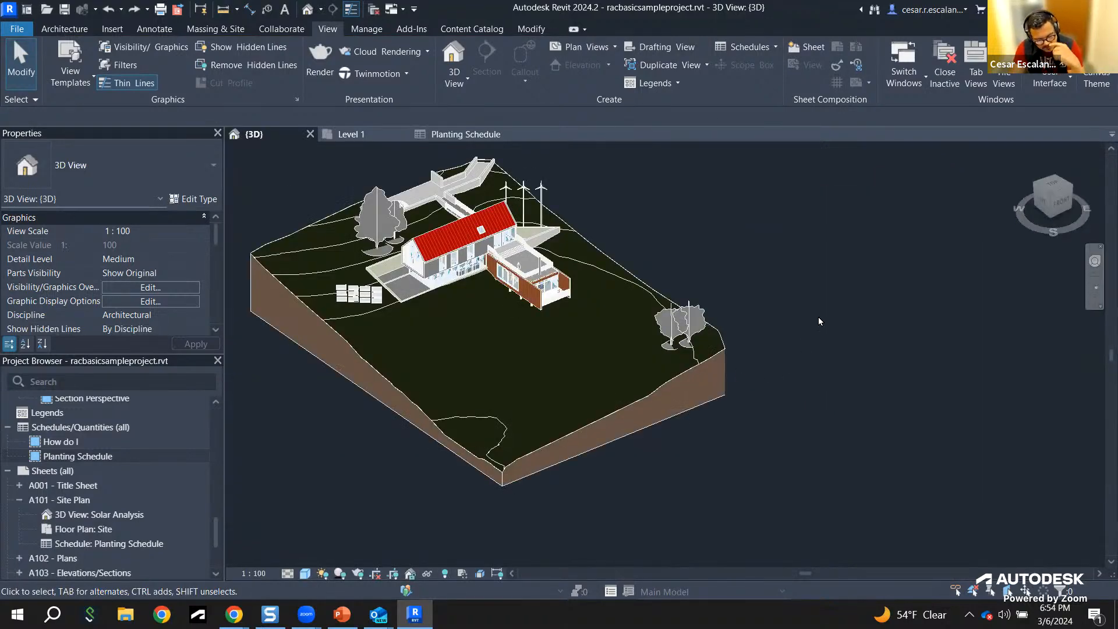
# Step: Orient the 3D view through successive corner views with the ViewCube, ending on the Top view
pyautogui.moveTo(819, 317); pyautogui.dragTo(908, 343, button='middle')
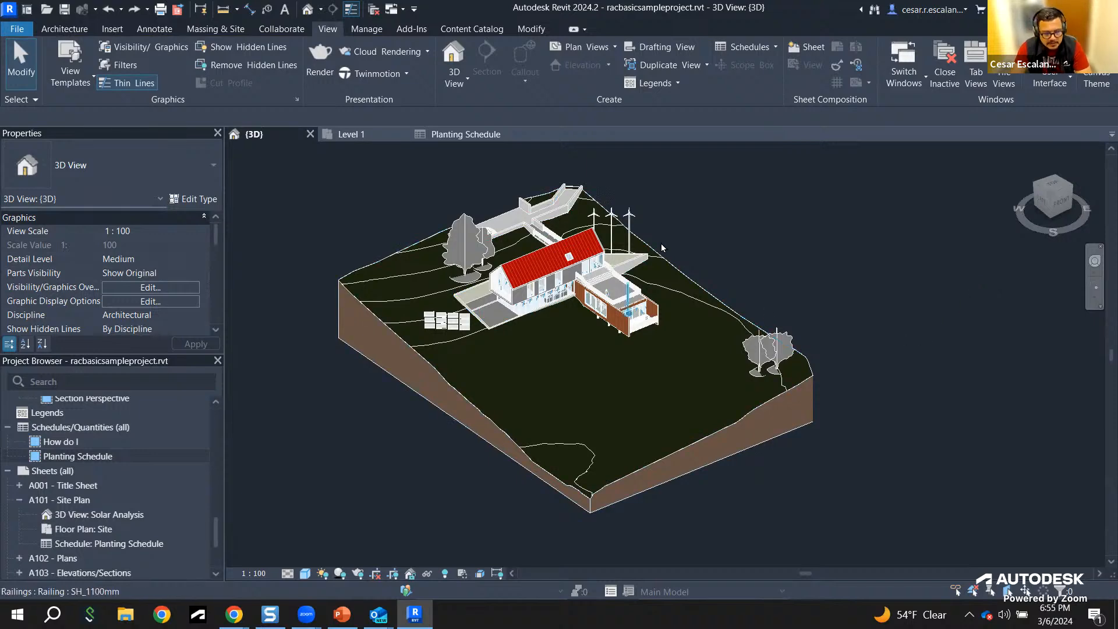
pyautogui.moveTo(825, 257); pyautogui.dragTo(876, 213, button='middle')
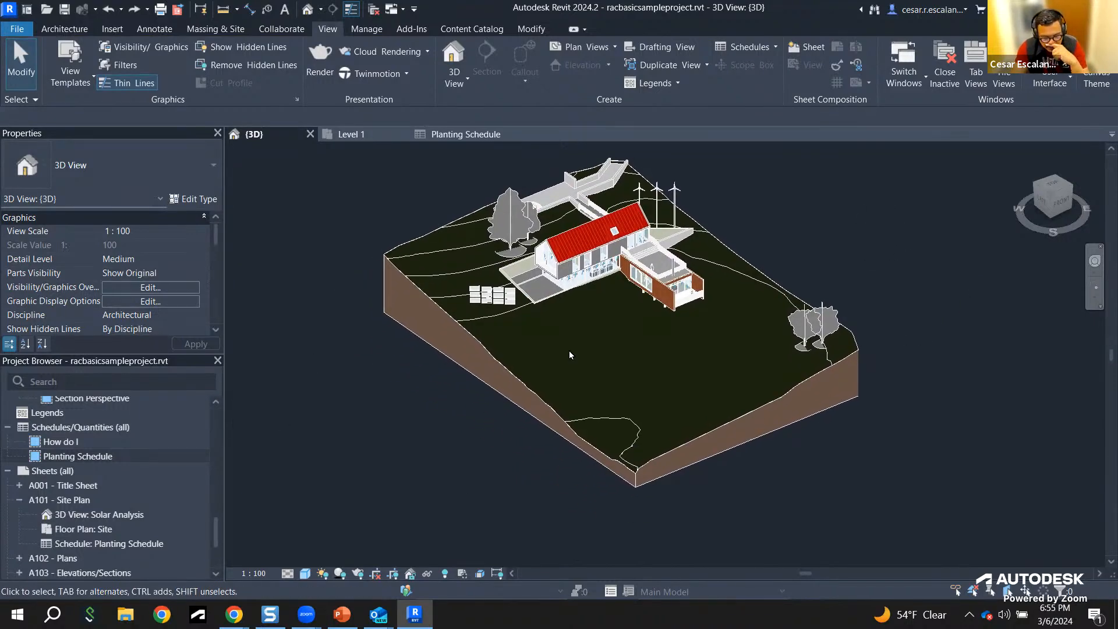
pyautogui.moveTo(810, 467); pyautogui.dragTo(809, 477, button='middle')
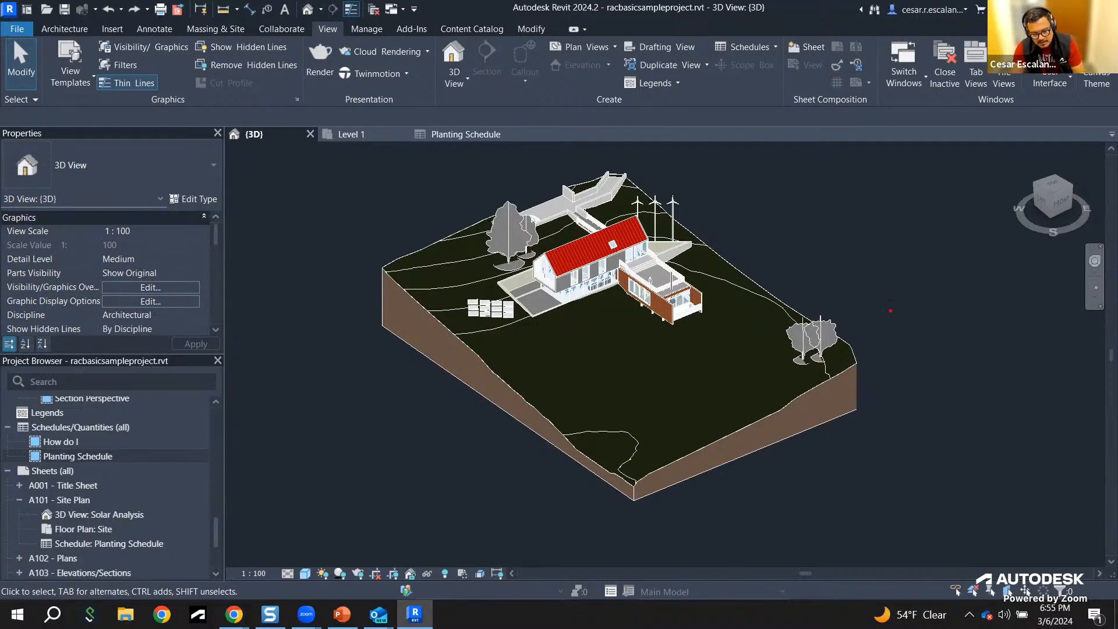
pyautogui.moveTo(1058, 164)
pyautogui.keyDown('ctrl'); pyautogui.mouseDown()
pyautogui.moveTo(1055, 255)
pyautogui.moveTo(944, 239)
pyautogui.mouseUp(); pyautogui.keyUp('ctrl')
pyautogui.press('Escape')
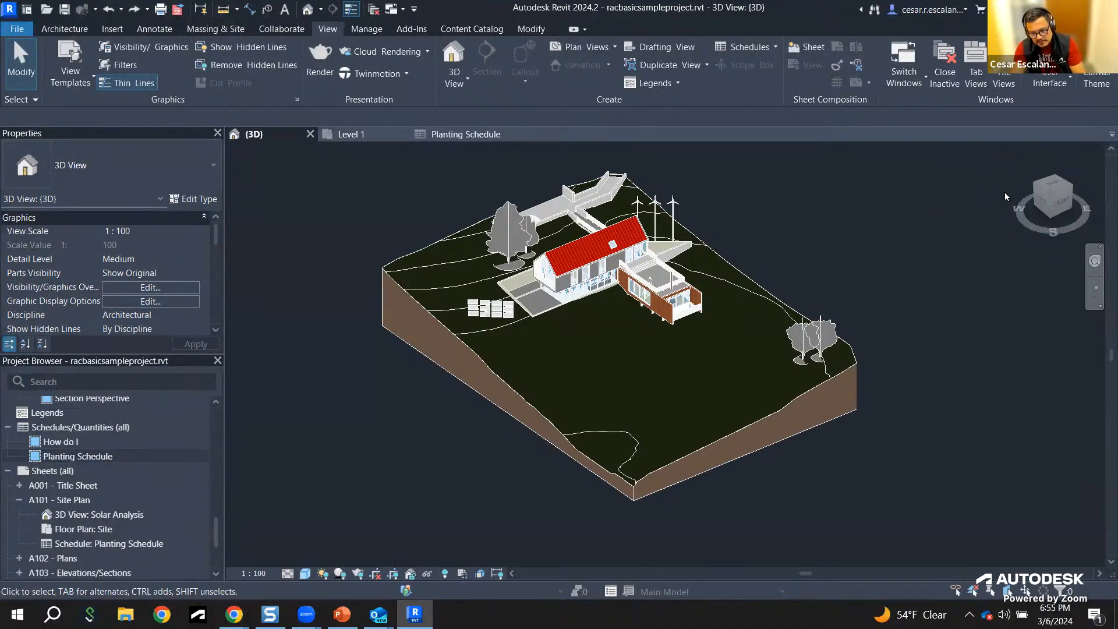
pyautogui.click(1070, 188)
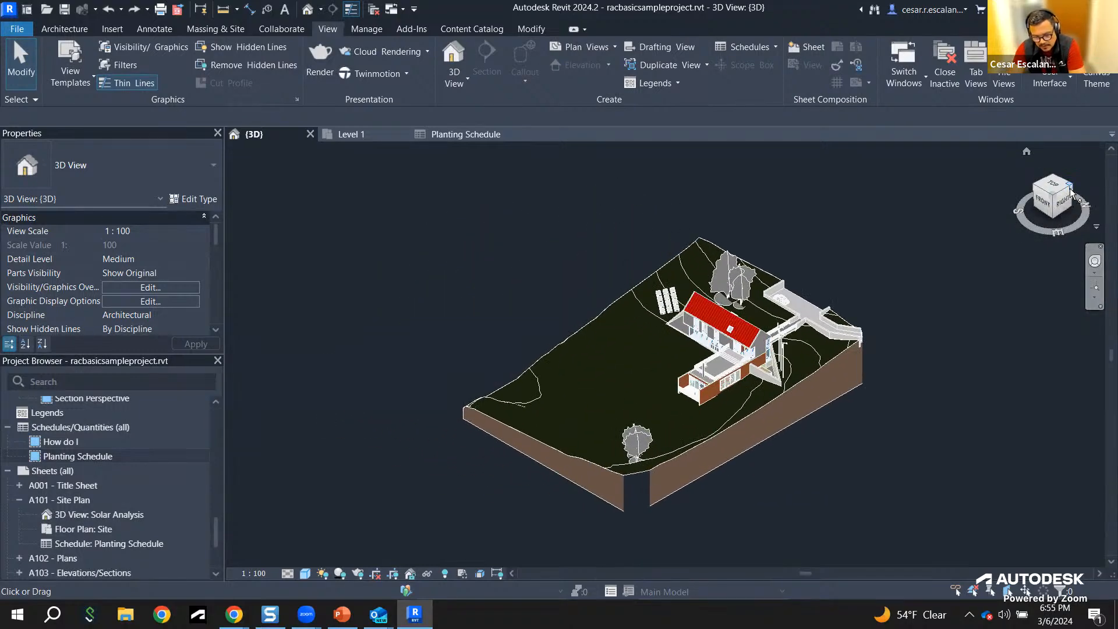
pyautogui.click(1071, 188)
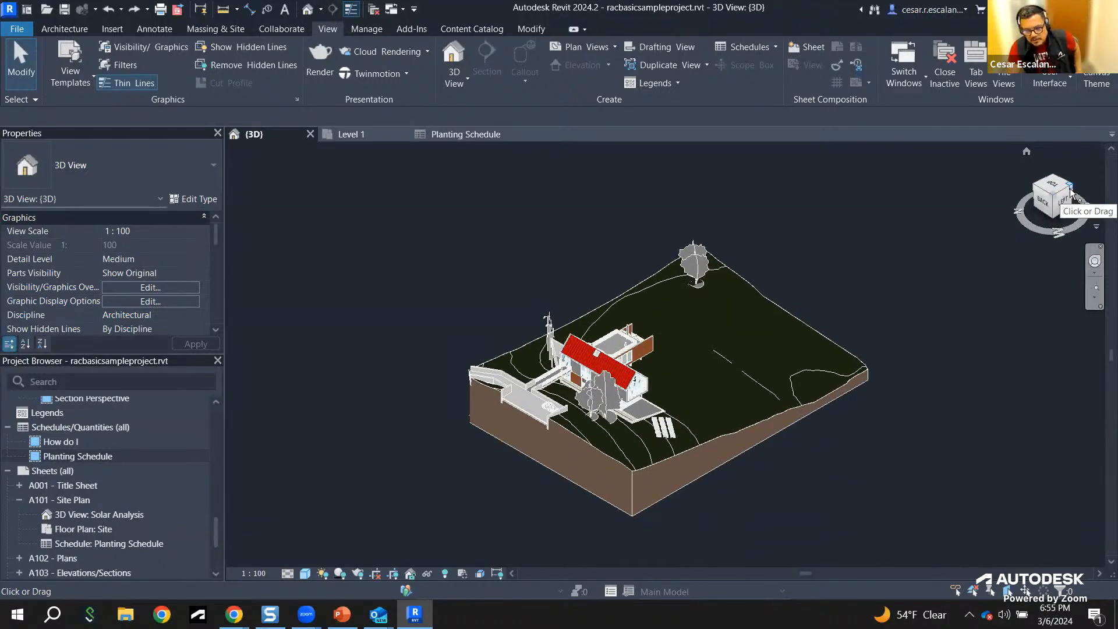
pyautogui.click(1071, 187)
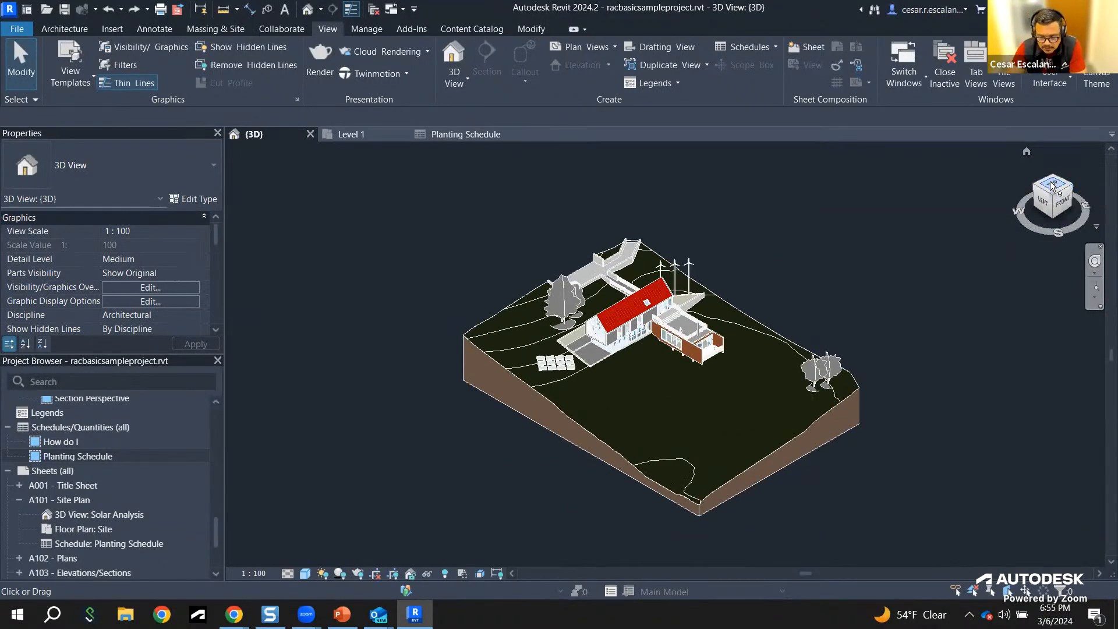
pyautogui.click(1052, 185)
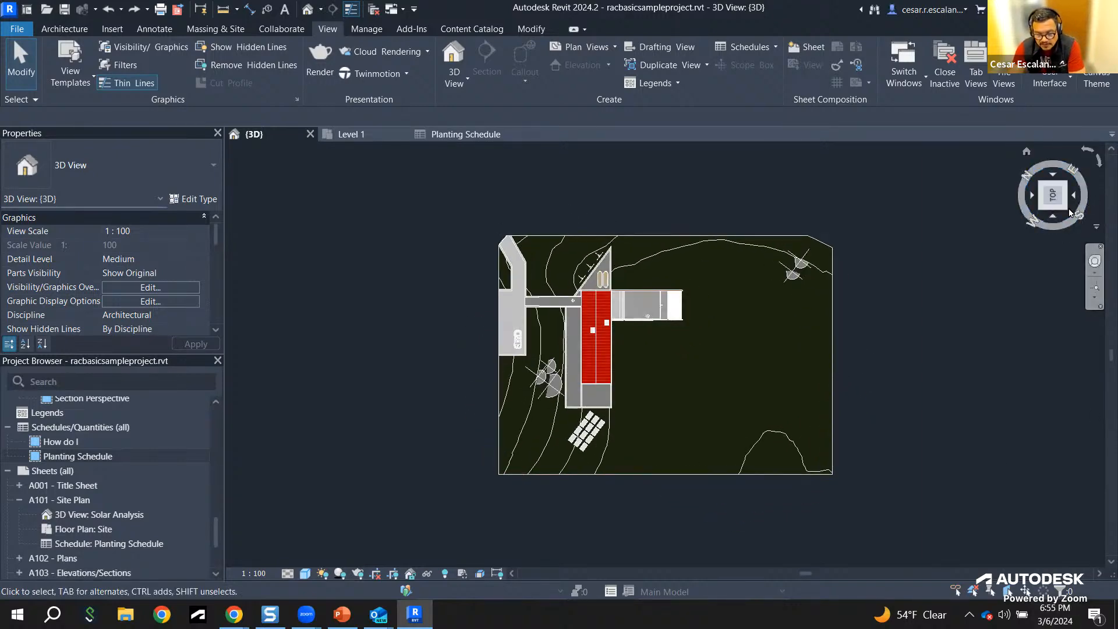
# Step: Step the 3D view from Top through the adjacent side faces with the ViewCube, including Left and Right, and back through Top to Left
pyautogui.click(1054, 219)
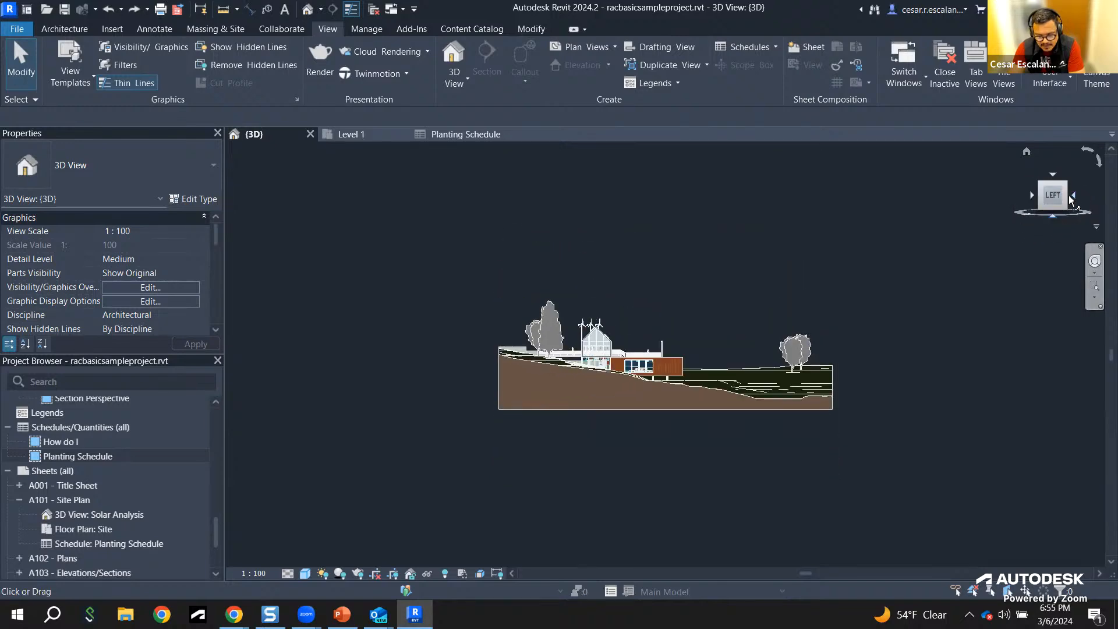
pyautogui.click(1075, 196)
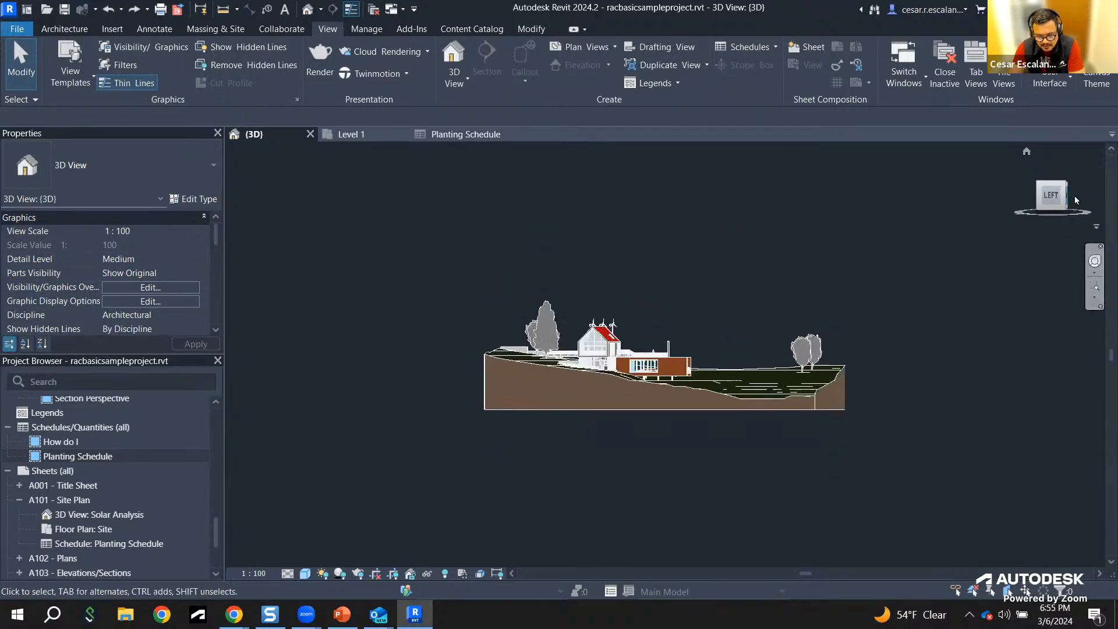
pyautogui.click(1075, 197)
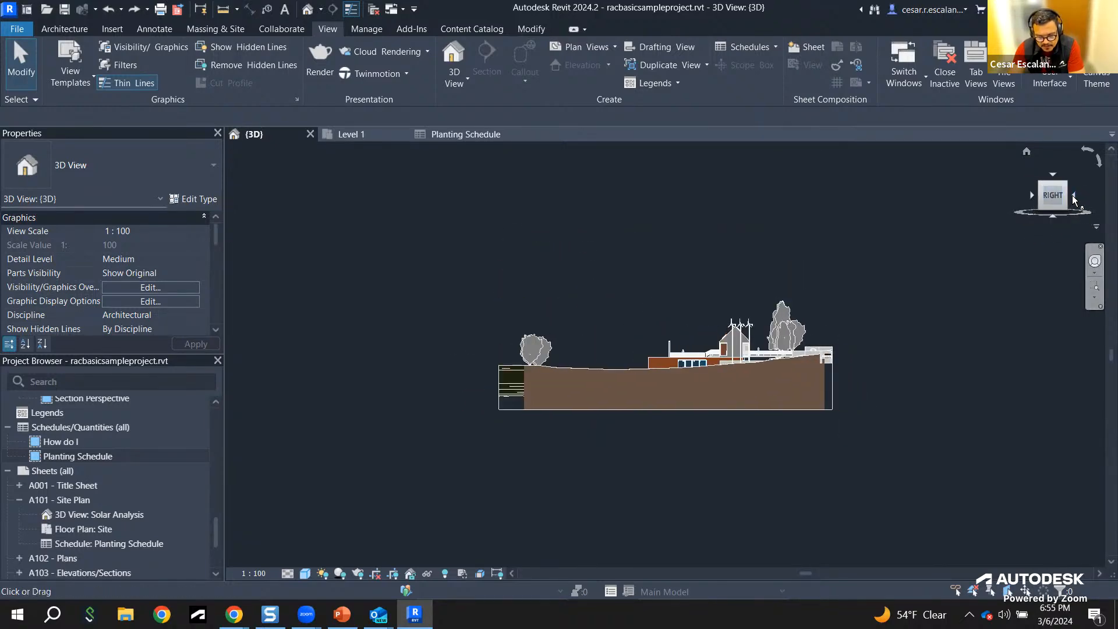
pyautogui.click(1054, 176)
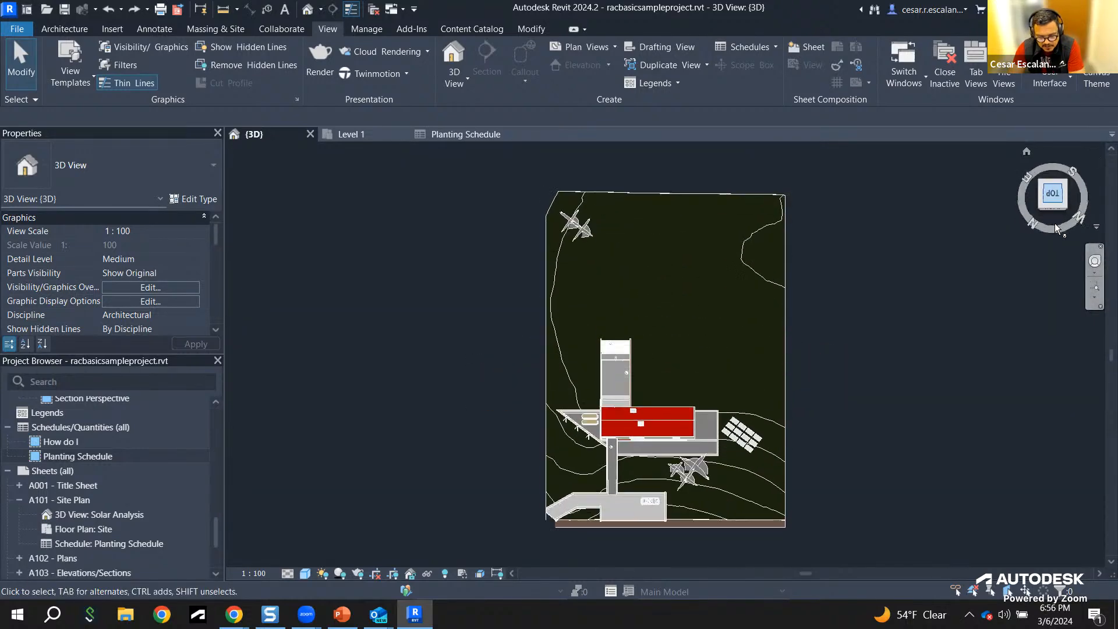
pyautogui.click(1075, 196)
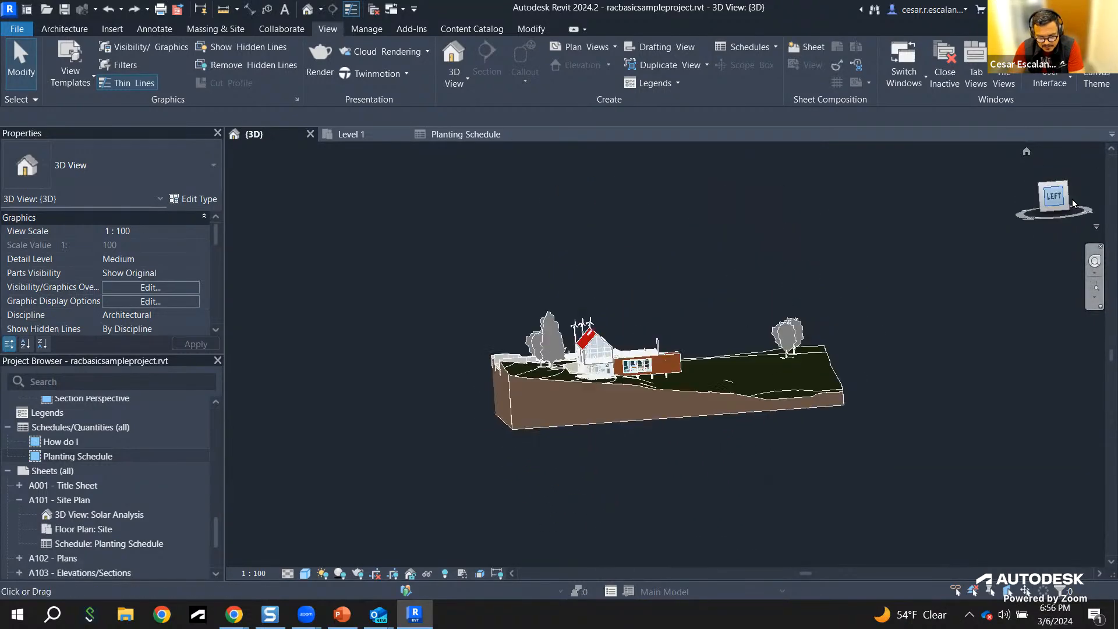
# Step: Switch the 3D view between the Top-Back-Left corner and the Top face with the ViewCube, ending on Top
pyautogui.click(1040, 184)
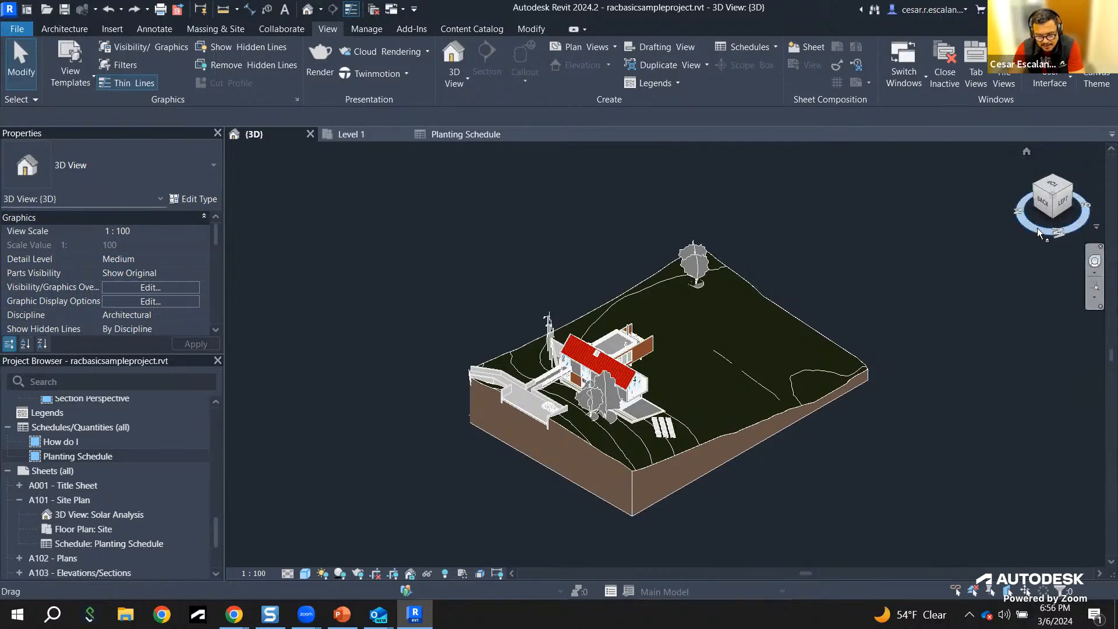
pyautogui.click(1050, 188)
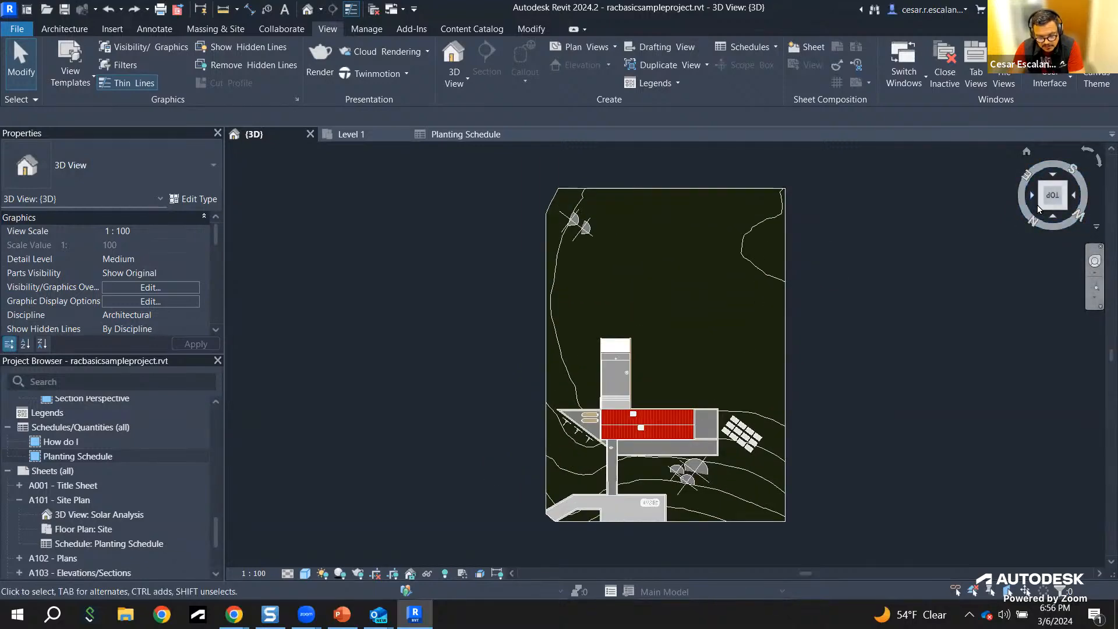
pyautogui.click(1064, 208)
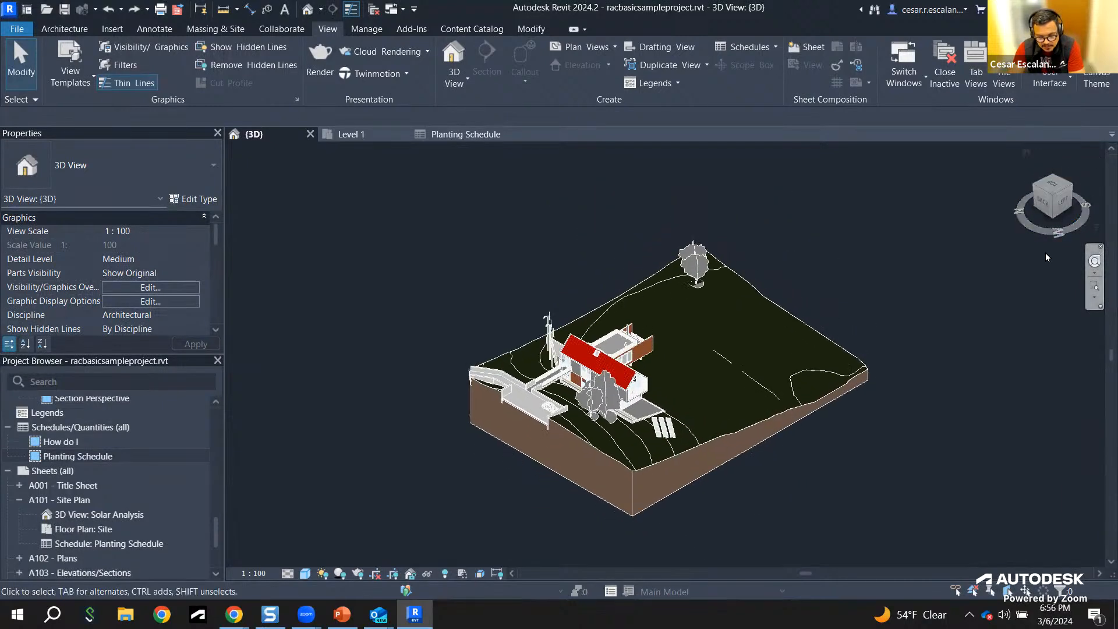
pyautogui.click(1058, 191)
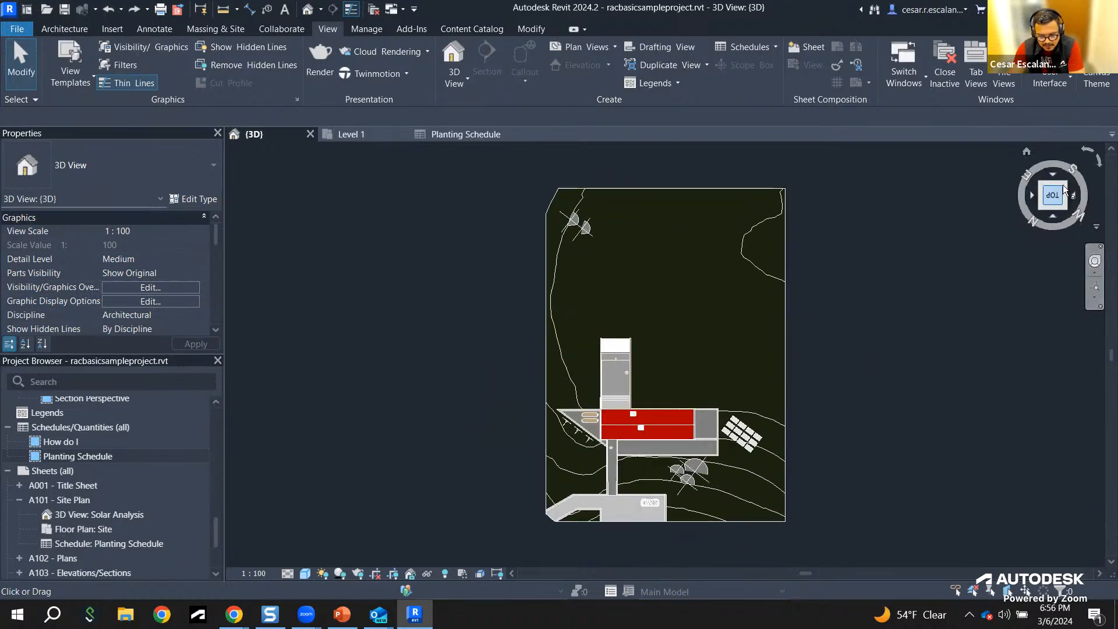
# Step: Roll the Top view in two 90-degree turns until the ViewCube's TOP label reads upright
pyautogui.click(1086, 150)
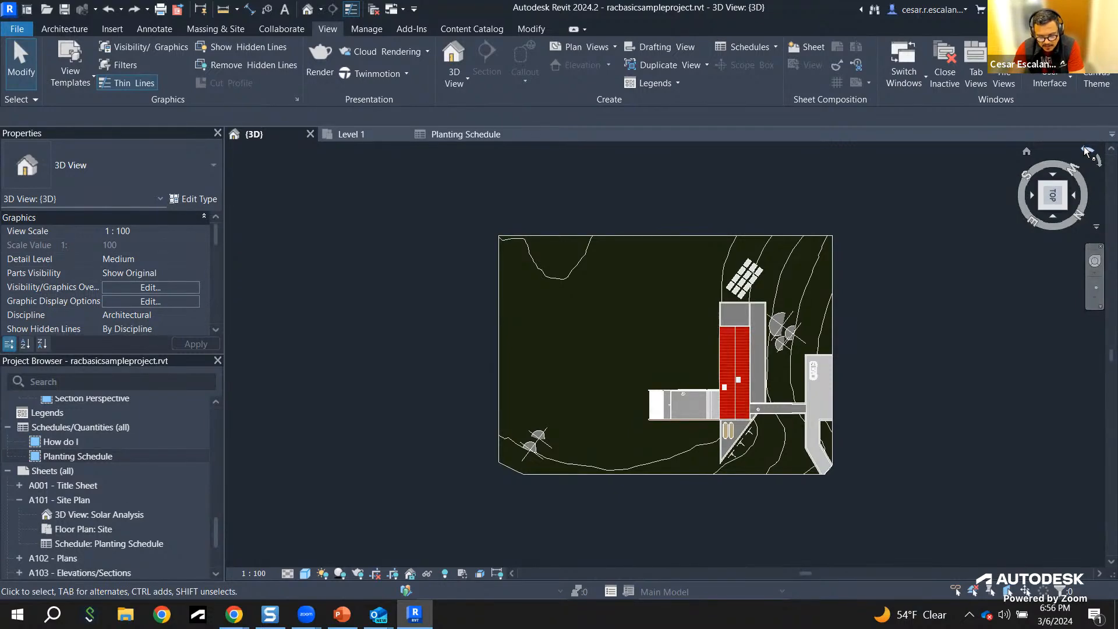
pyautogui.click(1087, 150)
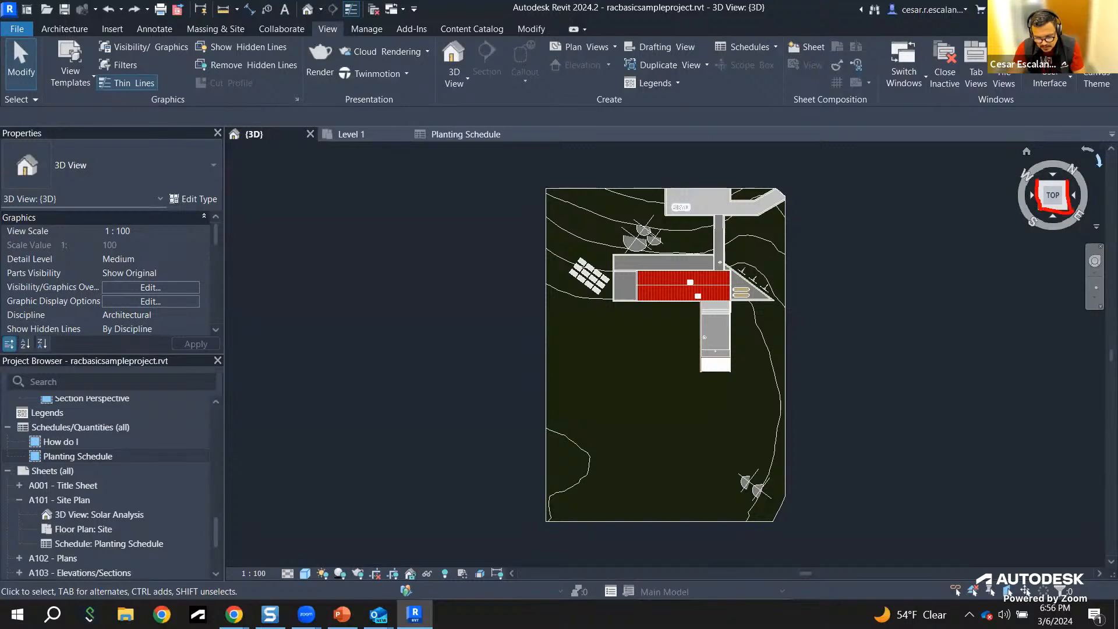
pyautogui.moveTo(604, 303); pyautogui.dragTo(757, 301)
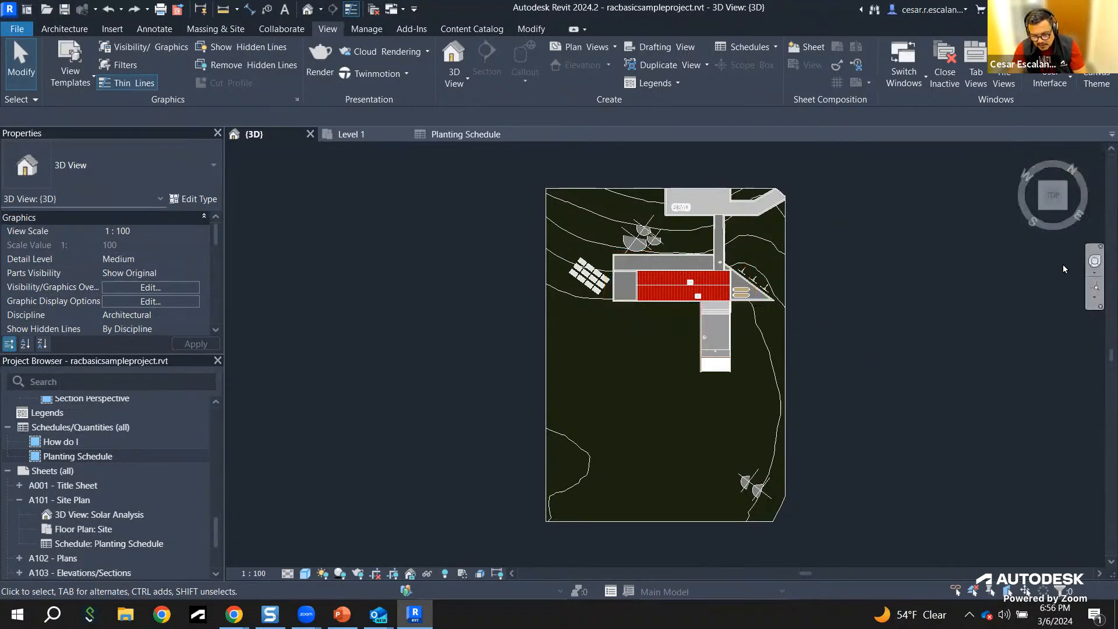
# Step: Orient the 3D view to the Right-Back edge, the Top-Right-Back corner and the Top face with the ViewCube
pyautogui.click(1073, 170)
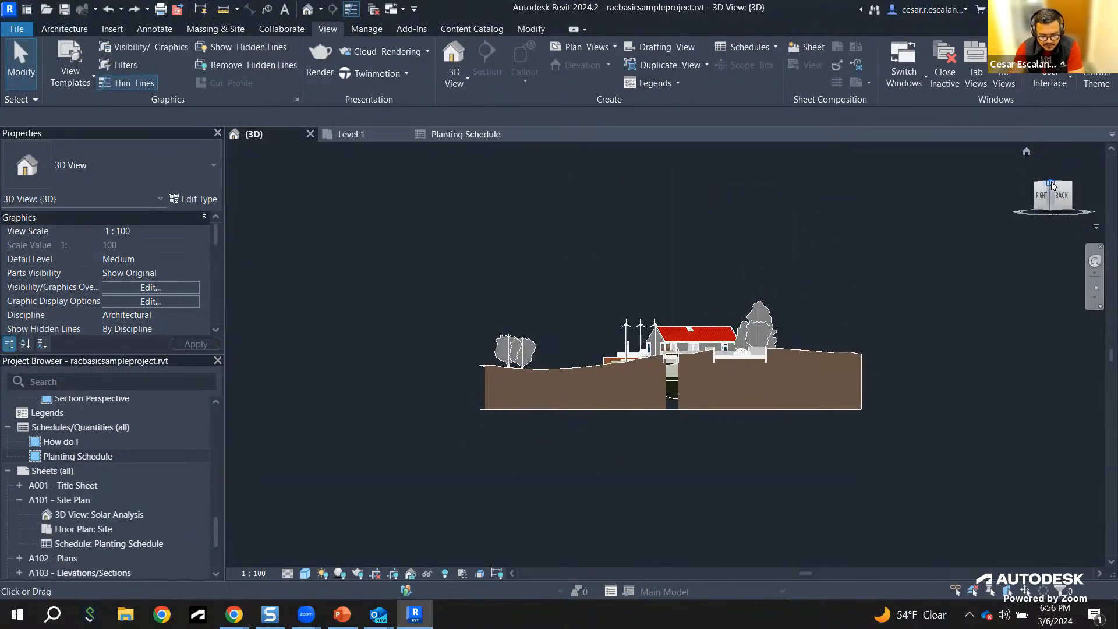
pyautogui.click(1051, 179)
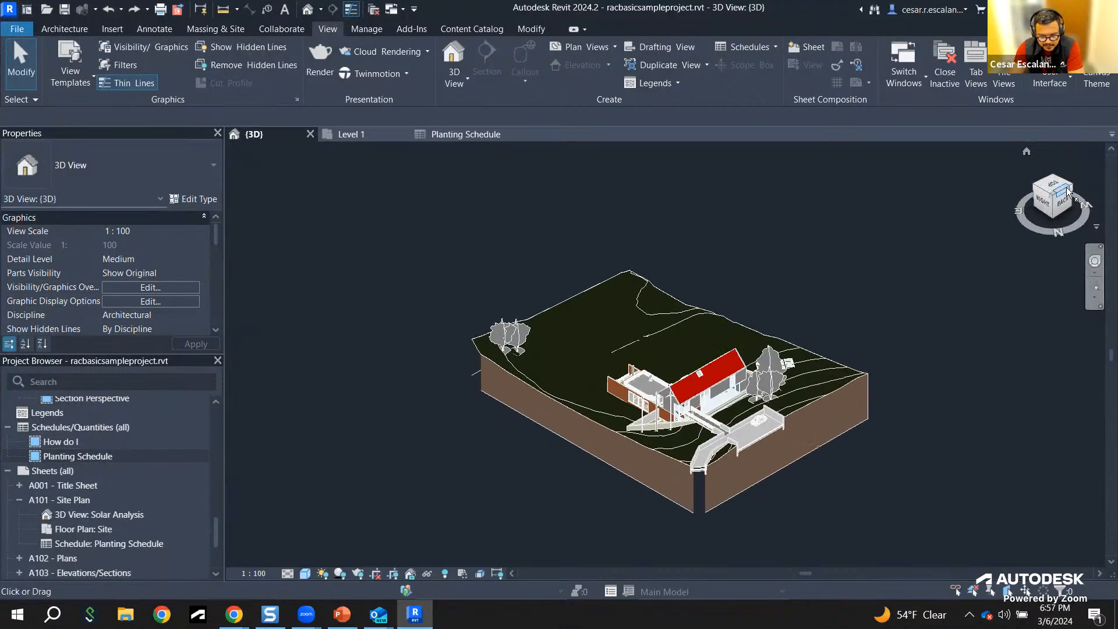
pyautogui.click(1057, 186)
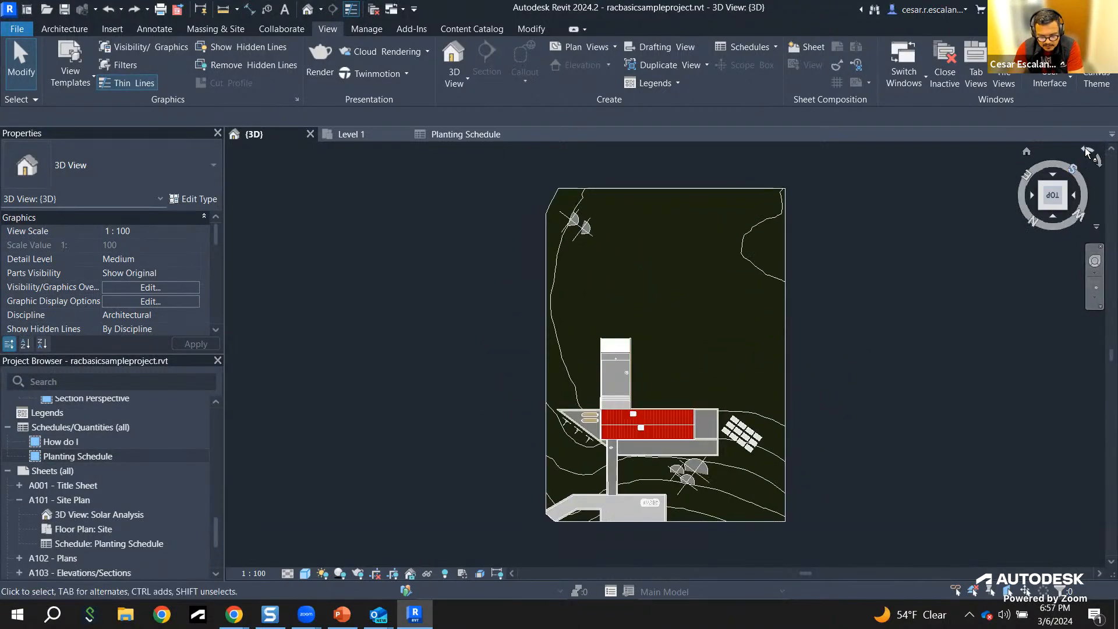
# Step: Roll the Top view upright, spin it freely with the compass ring, and restore the squared Top orientation
pyautogui.click(1087, 152)
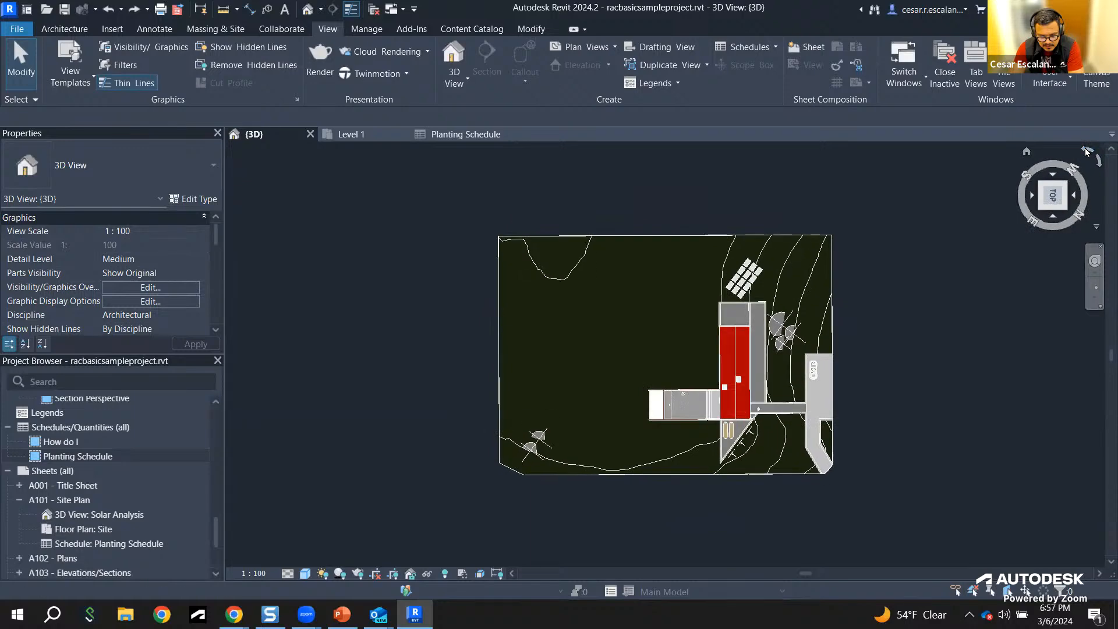
pyautogui.click(1086, 151)
pyautogui.moveTo(1057, 166)
pyautogui.mouseDown()
pyautogui.moveTo(1033, 175)
pyautogui.moveTo(1014, 205)
pyautogui.moveTo(944, 202)
pyautogui.moveTo(910, 219)
pyautogui.moveTo(986, 160)
pyautogui.moveTo(232, 185)
pyautogui.moveTo(980, 182)
pyautogui.moveTo(966, 266)
pyautogui.moveTo(991, 161)
pyautogui.moveTo(994, 235)
pyautogui.moveTo(1004, 183)
pyautogui.moveTo(1001, 264)
pyautogui.moveTo(998, 212)
pyautogui.moveTo(1014, 275)
pyautogui.moveTo(1054, 345)
pyautogui.moveTo(1022, 190)
pyautogui.moveTo(1033, 218)
pyautogui.mouseUp()
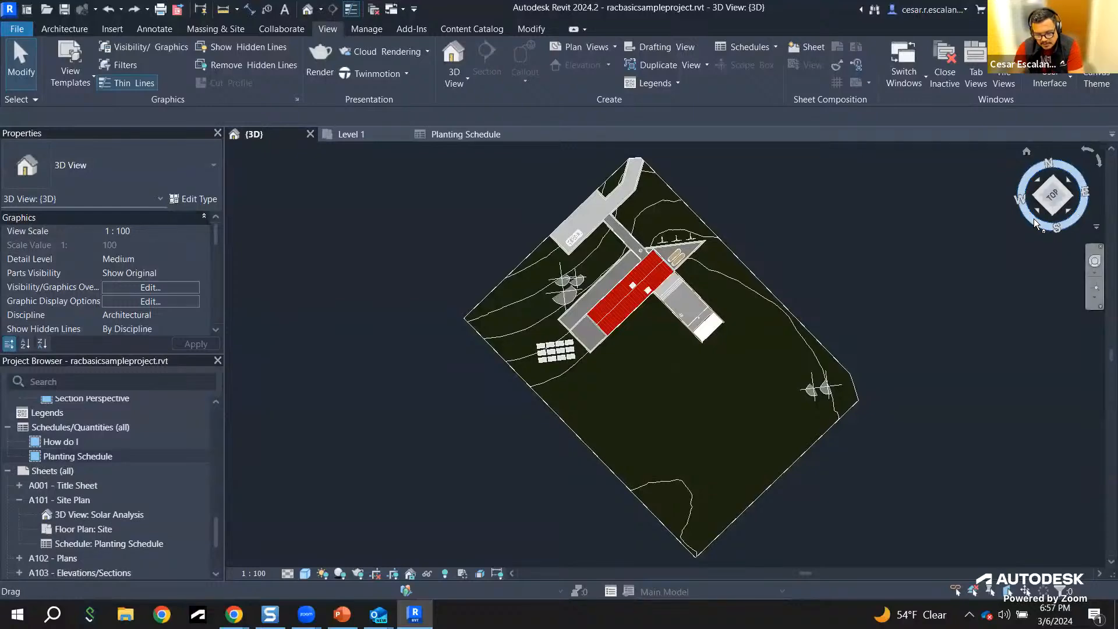
pyautogui.click(1056, 191)
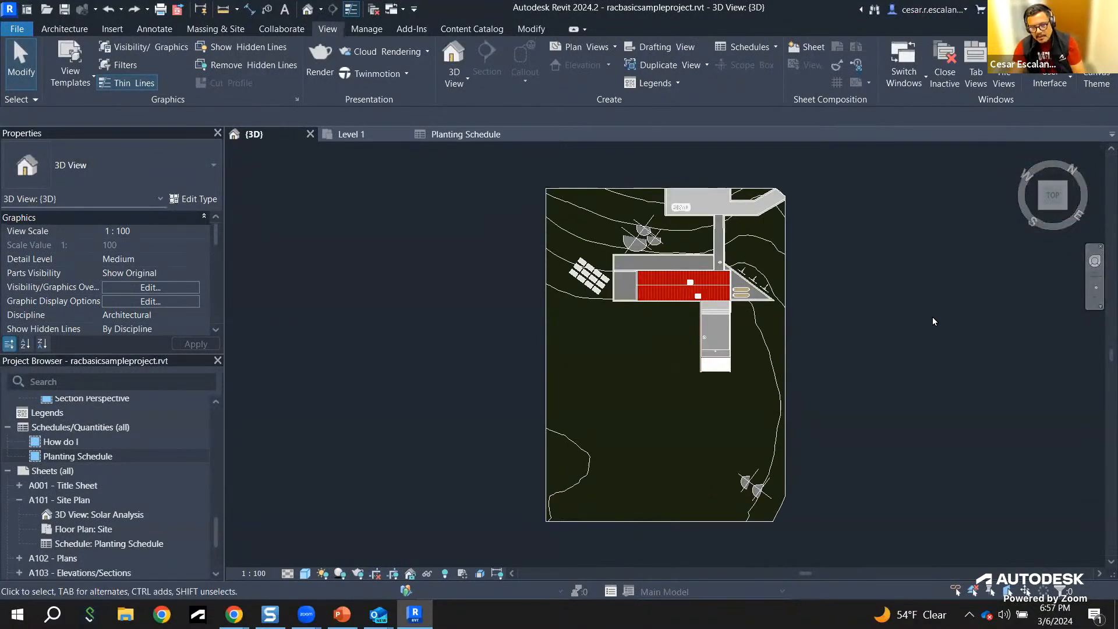
# Step: Orbit the 3D view freely from Top to an angled view showing the front and right sides of the site
pyautogui.keyDown('shift'); pyautogui.moveTo(935, 365); pyautogui.dragTo(987, 166, button='middle'); pyautogui.keyUp('shift')
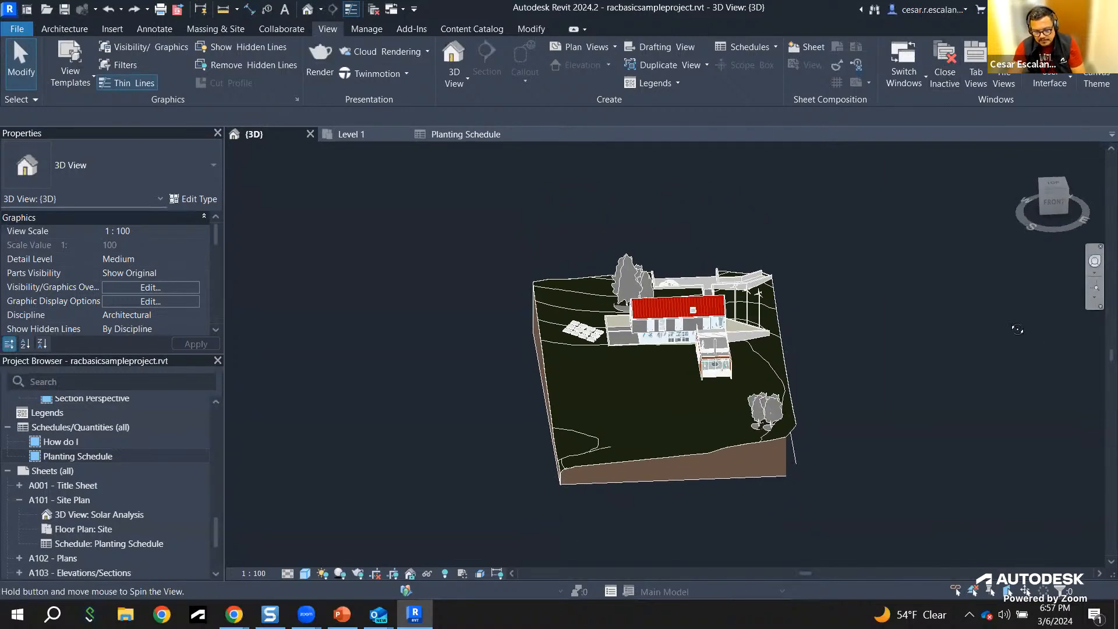
pyautogui.keyDown('shift'); pyautogui.moveTo(1036, 326); pyautogui.dragTo(933, 361, button='middle'); pyautogui.keyUp('shift')
pyautogui.scroll(4, 1075, 192)
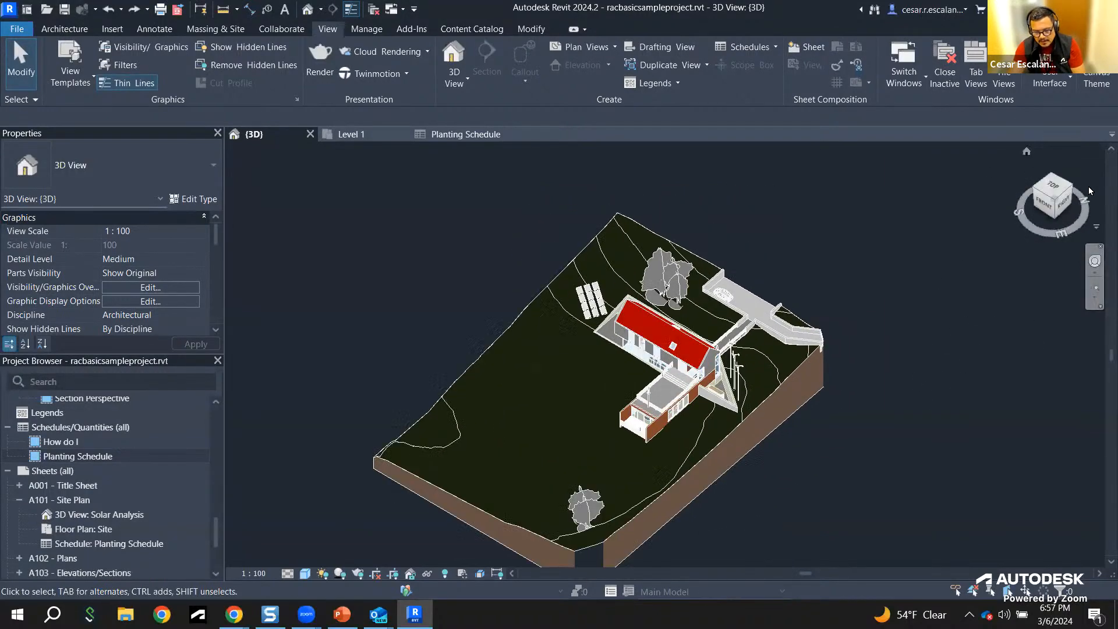
# Step: Zoom in and out repeatedly on the angled site model
pyautogui.scroll(-2, 1072, 198)
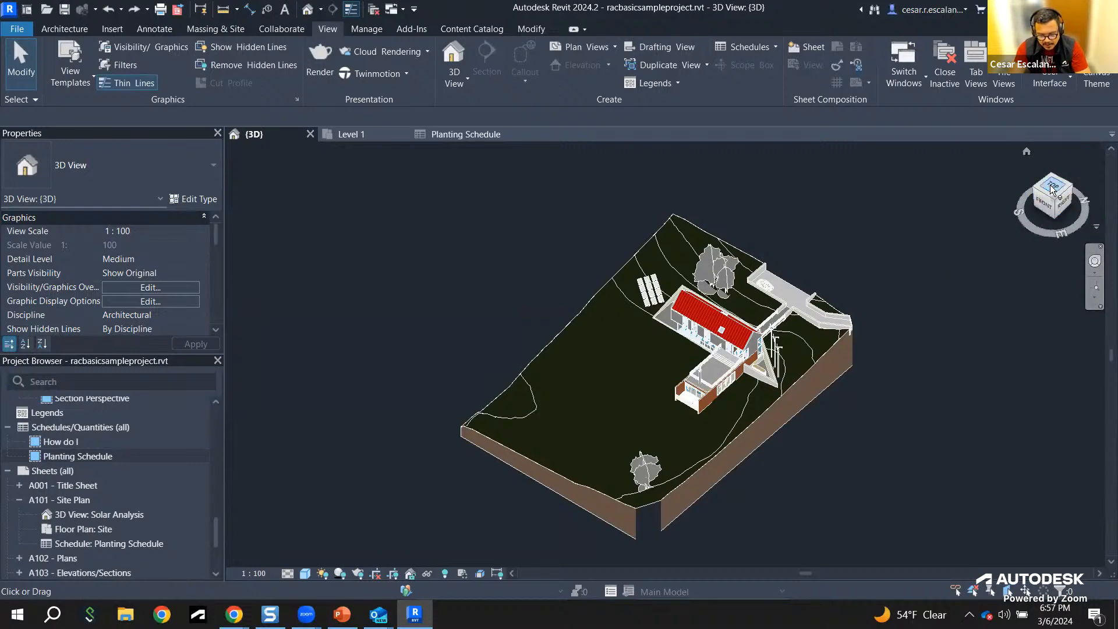
pyautogui.scroll(2, 866, 310)
pyautogui.scroll(-2, 868, 309)
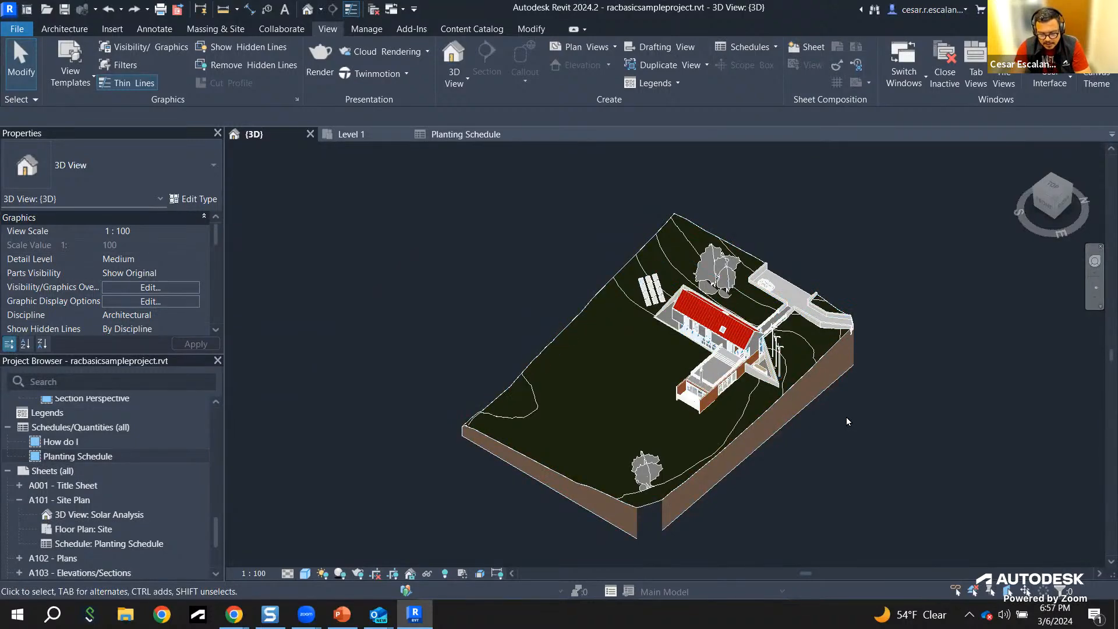
pyautogui.scroll(2, 846, 417)
pyautogui.scroll(-3, 845, 414)
pyautogui.scroll(2, 847, 418)
pyautogui.scroll(-2, 847, 417)
pyautogui.scroll(2, 843, 418)
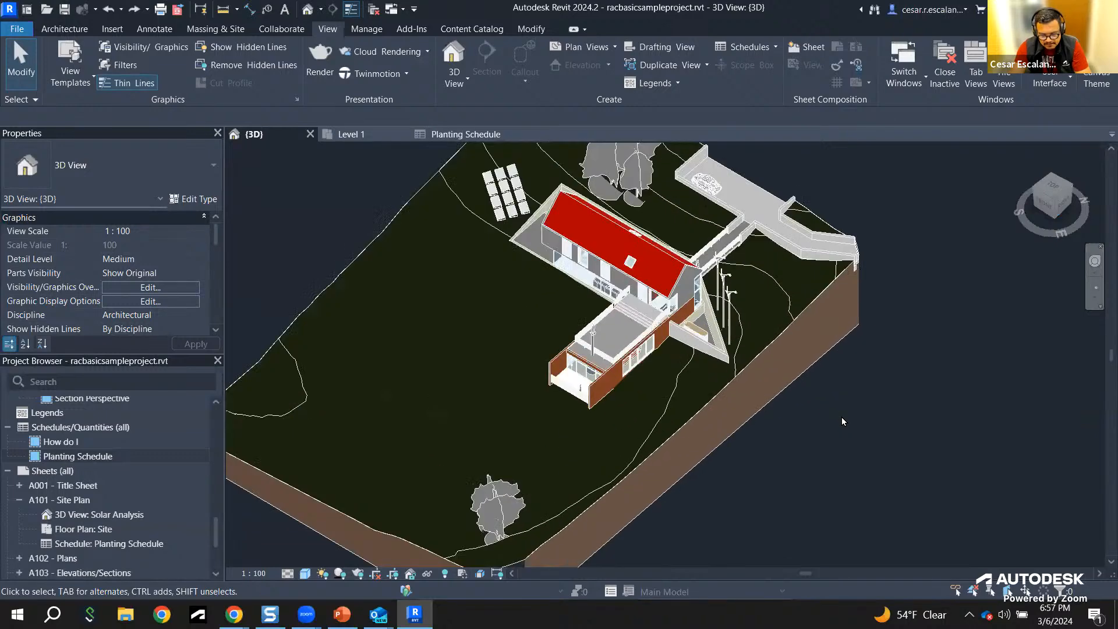
pyautogui.scroll(-3, 841, 417)
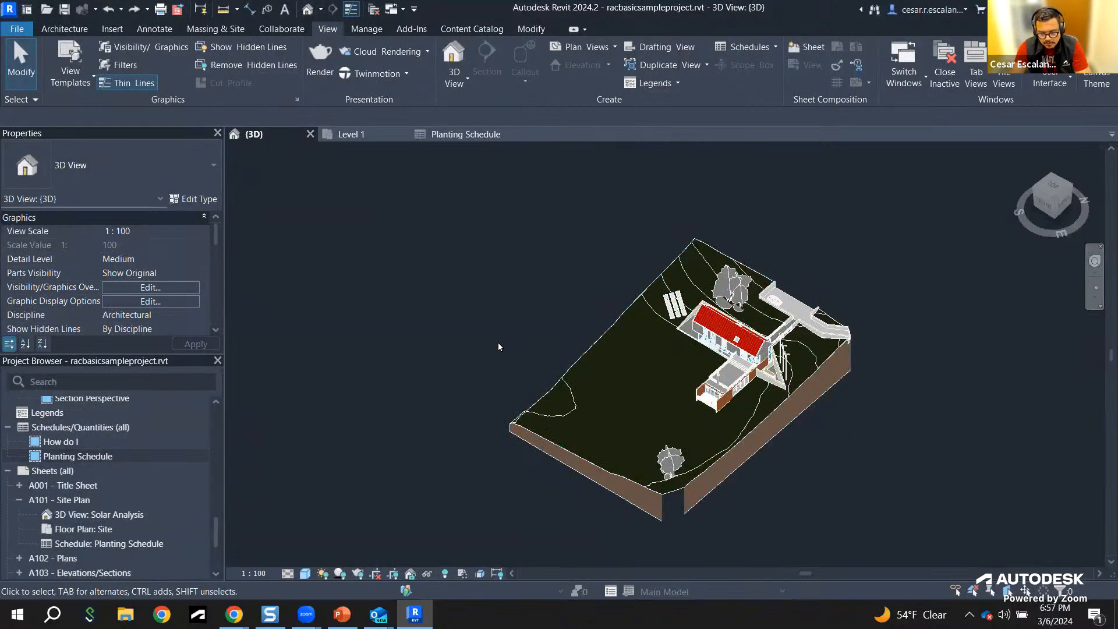
# Step: Pan the site model sideways across the 3D view, and zoom in and out around the house
pyautogui.moveTo(498, 341); pyautogui.dragTo(702, 326, button='middle')
pyautogui.moveTo(448, 325)
pyautogui.mouseDown(button='middle')
pyautogui.moveTo(350, 329)
pyautogui.moveTo(648, 329)
pyautogui.moveTo(434, 327)
pyautogui.mouseUp(button='middle')
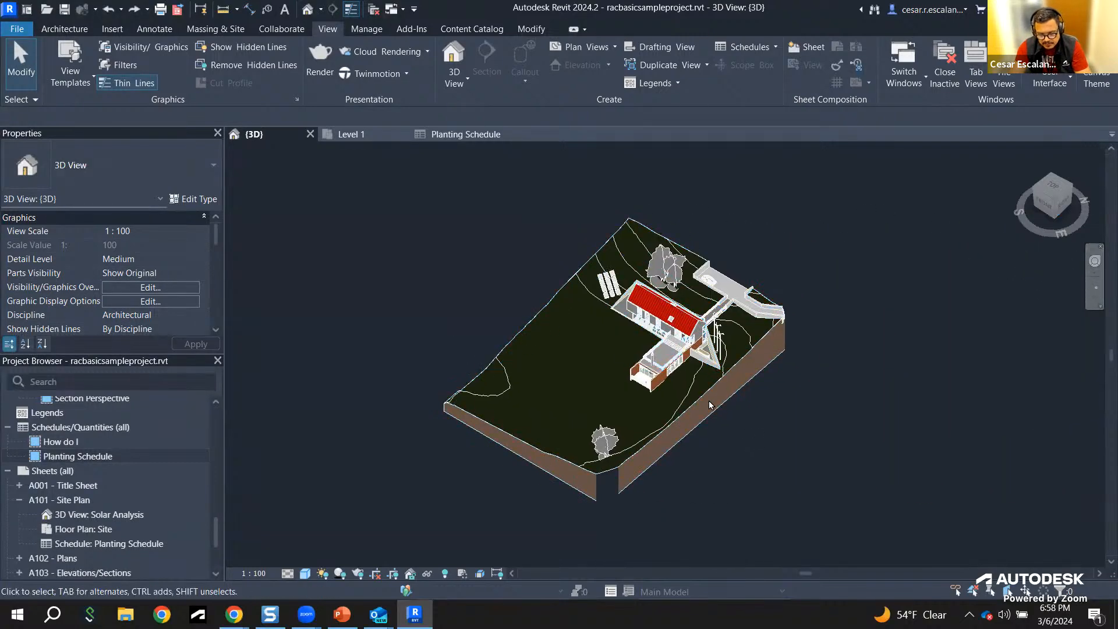
pyautogui.scroll(4, 693, 379)
pyautogui.scroll(2, 690, 378)
pyautogui.scroll(-6, 697, 388)
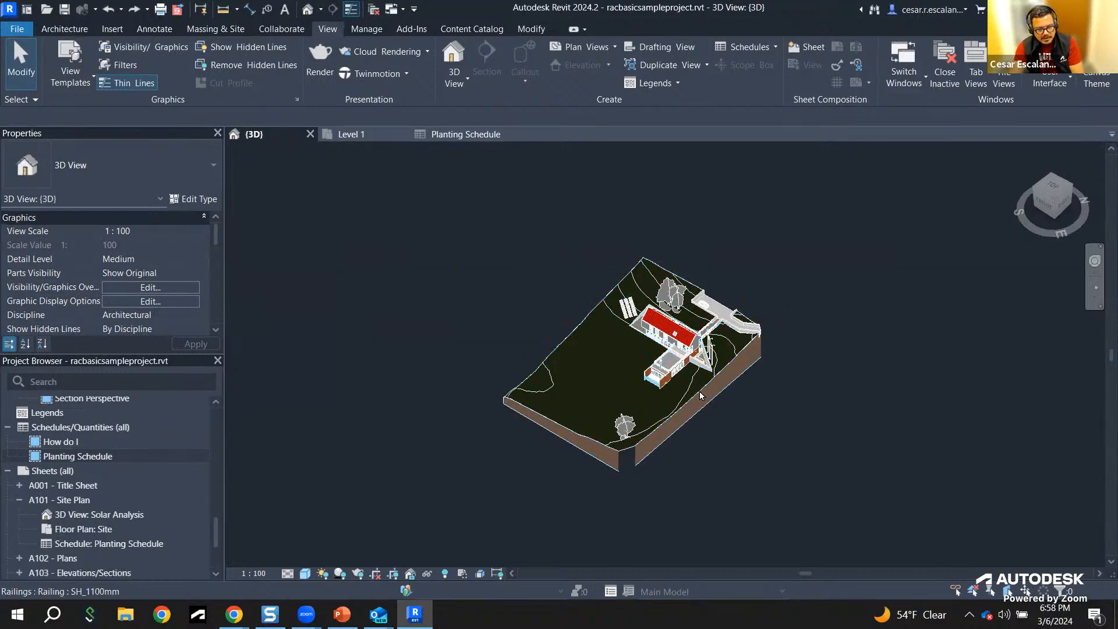
# Step: Orbit the whole site model with nothing selected to a raised view from the front
pyautogui.keyDown('shift'); pyautogui.moveTo(831, 401); pyautogui.dragTo(488, 384, button='right'); pyautogui.keyUp('shift')
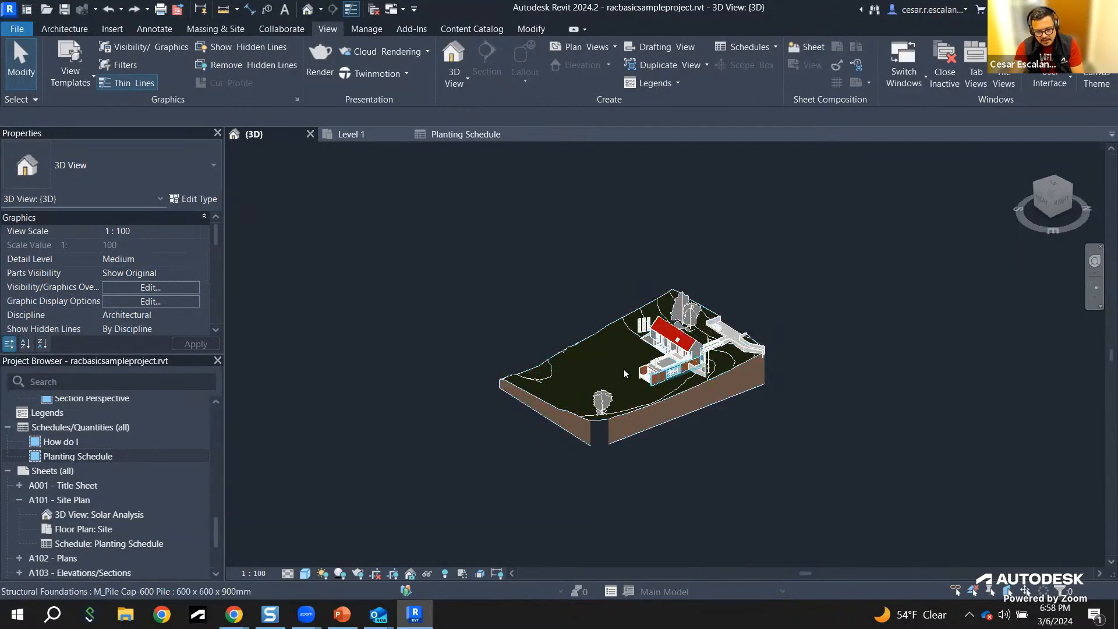
pyautogui.scroll(3, 624, 368)
pyautogui.keyDown('shift'); pyautogui.moveTo(855, 430); pyautogui.dragTo(946, 457, button='middle'); pyautogui.keyUp('shift')
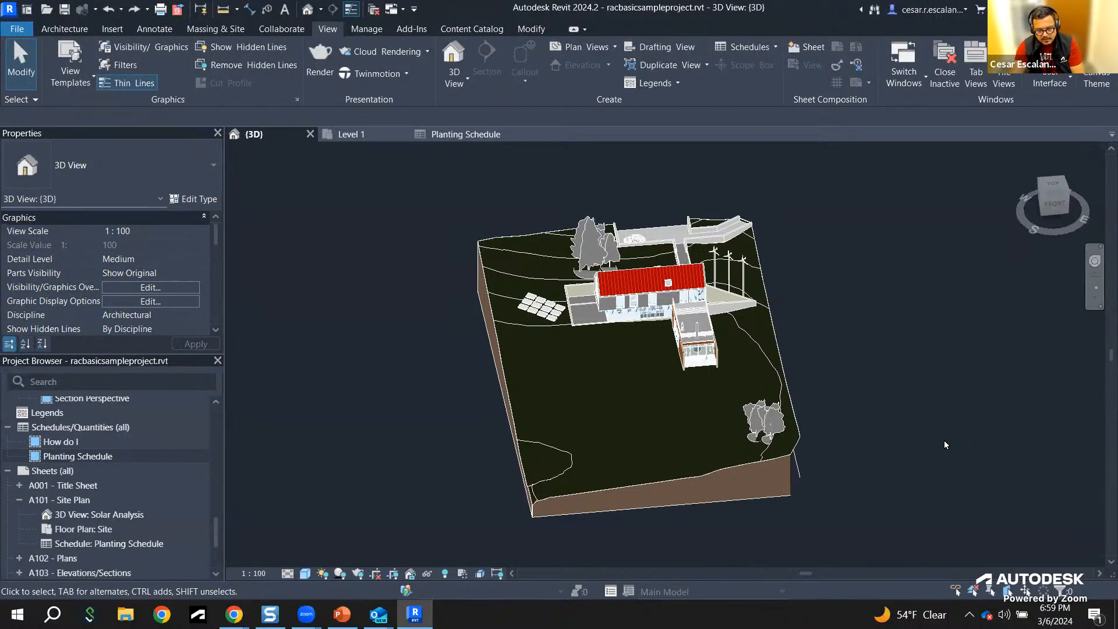
# Step: Select the Honey Locust tree near the site's front corner and orbit around it, and repeat with the outermost wind power generator beside the house
pyautogui.click(778, 421)
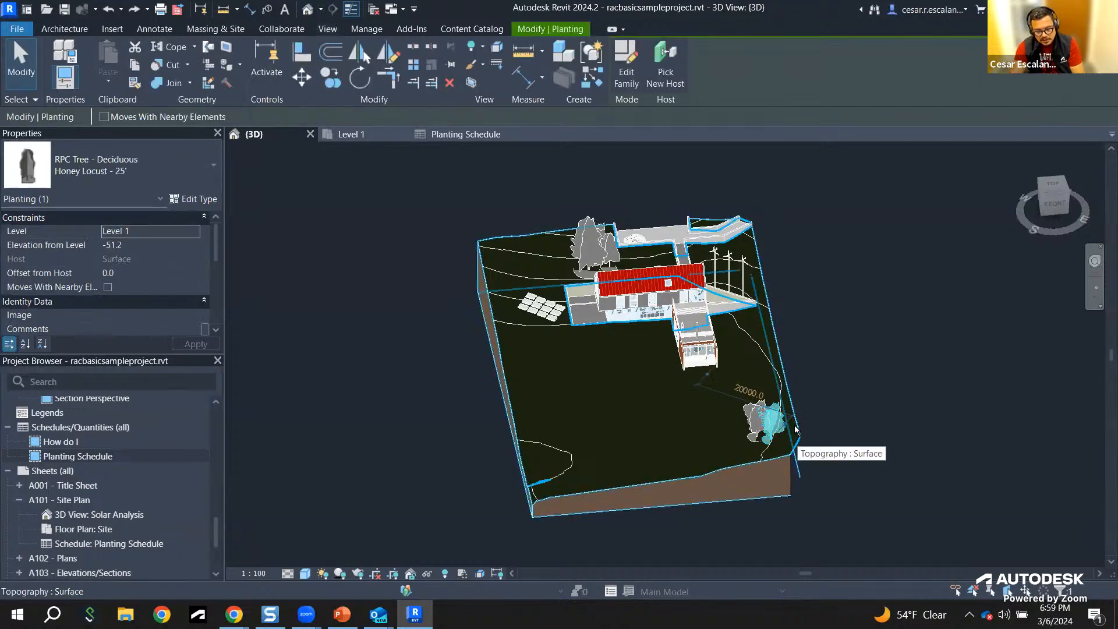
pyautogui.keyDown('shift'); pyautogui.moveTo(793, 427); pyautogui.dragTo(767, 471, button='middle'); pyautogui.keyUp('shift')
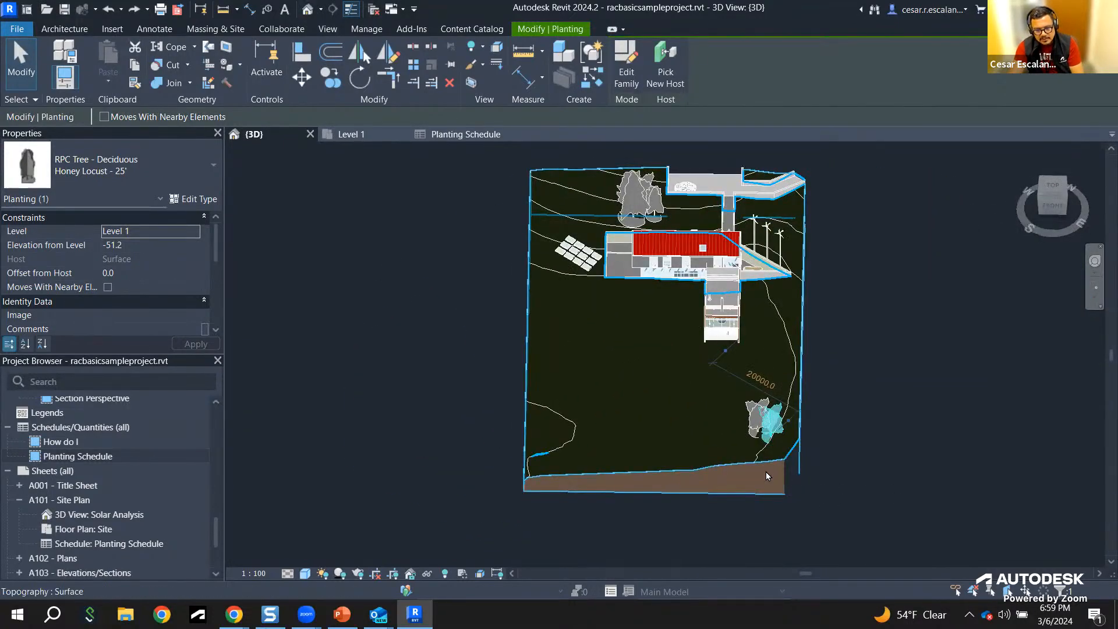
pyautogui.click(780, 248)
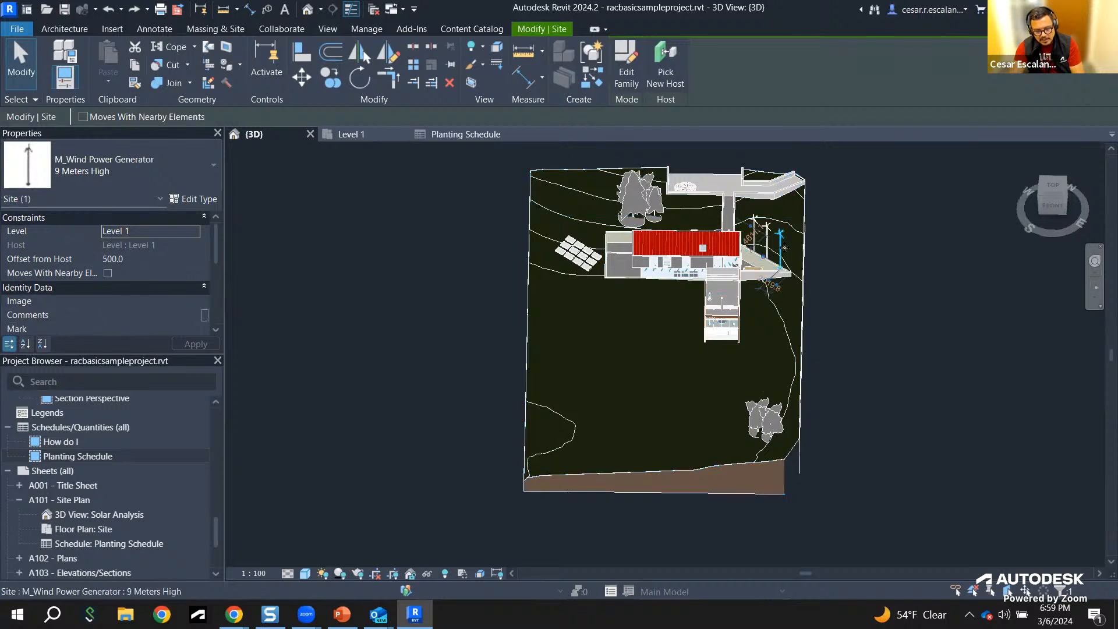
pyautogui.keyDown('shift'); pyautogui.moveTo(792, 257); pyautogui.dragTo(703, 287, button='middle'); pyautogui.keyUp('shift')
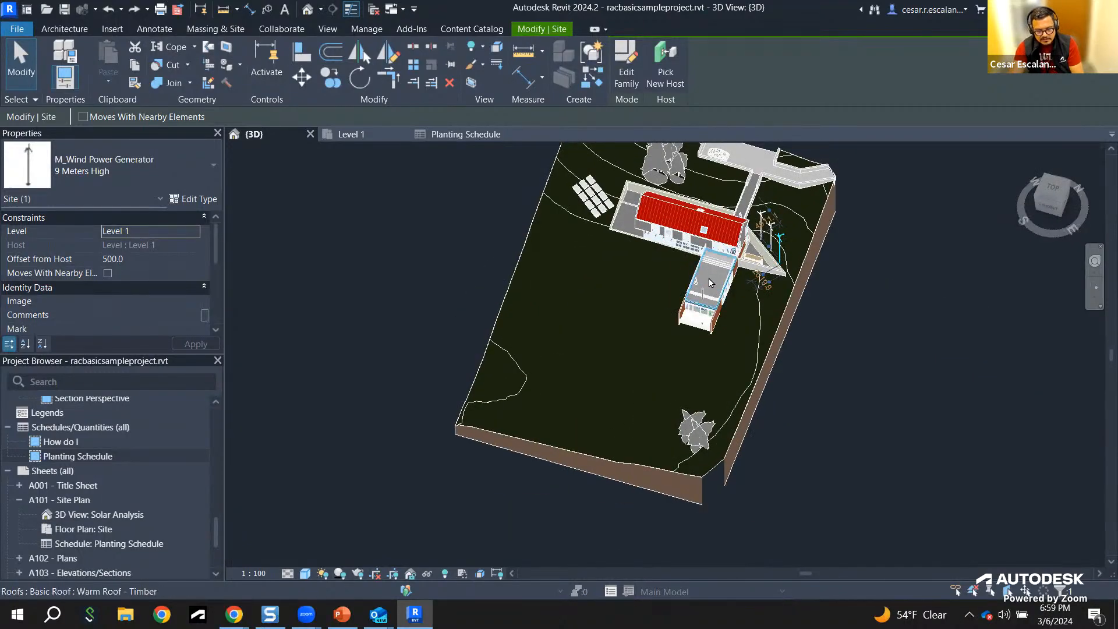
pyautogui.scroll(5, 753, 313)
pyautogui.scroll(-5, 821, 443)
pyautogui.keyDown('shift'); pyautogui.moveTo(821, 443); pyautogui.dragTo(795, 389, button='middle'); pyautogui.keyUp('shift')
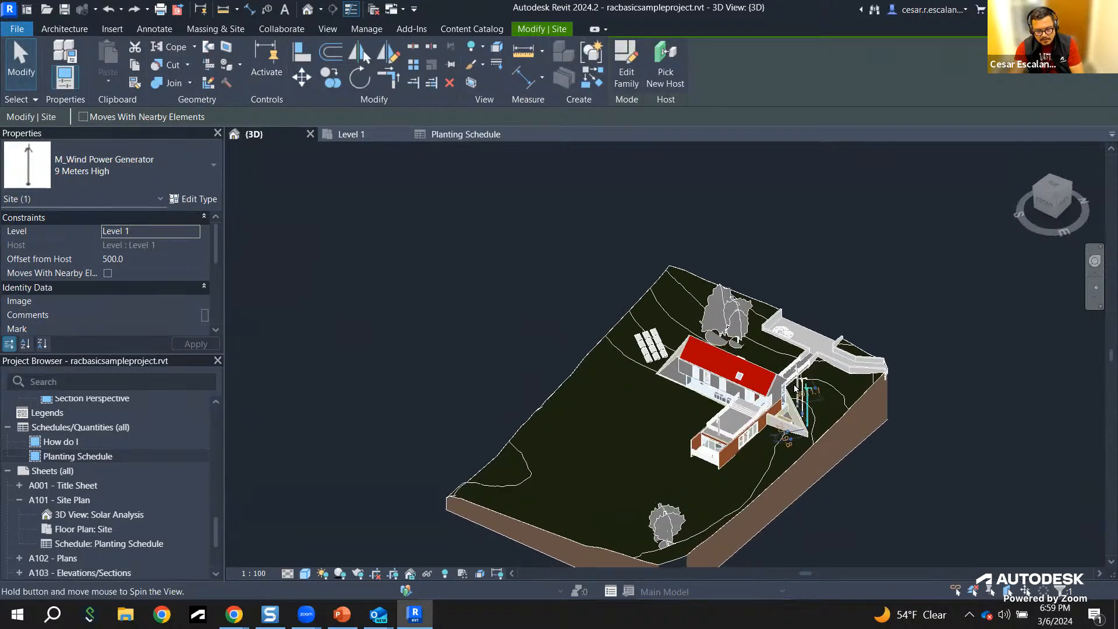
# Step: Select the Red Ash tree behind the house, orbit the model around it, and take a closer view of the house
pyautogui.click(736, 326)
pyautogui.keyDown('shift'); pyautogui.moveTo(695, 363); pyautogui.dragTo(722, 361, button='middle'); pyautogui.keyUp('shift')
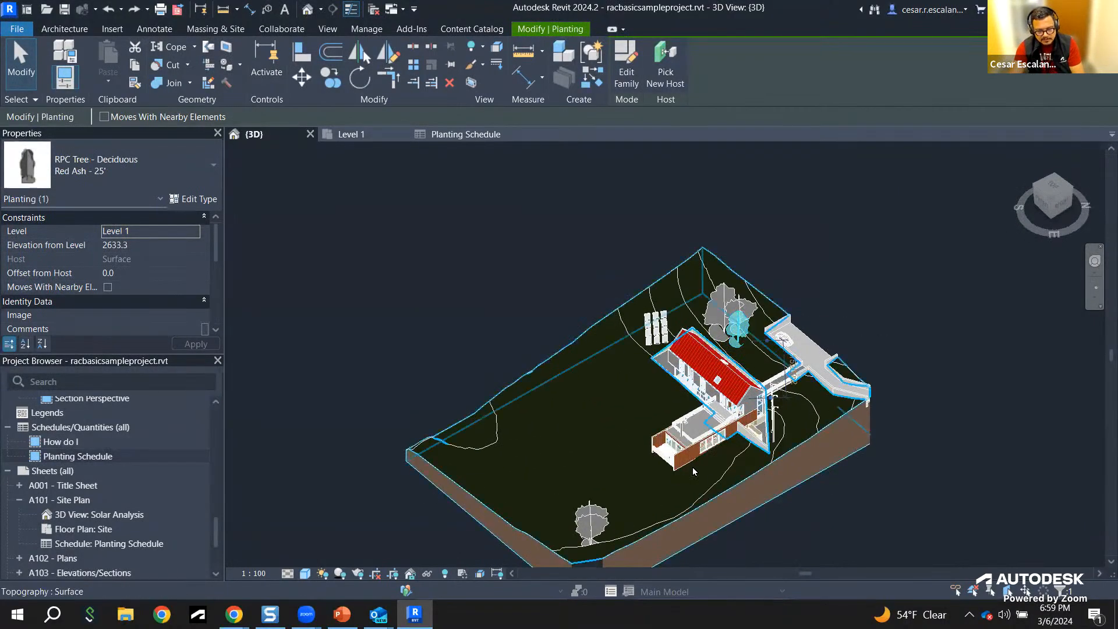
pyautogui.scroll(5, 710, 474)
pyautogui.moveTo(747, 464); pyautogui.dragTo(753, 395, button='middle')
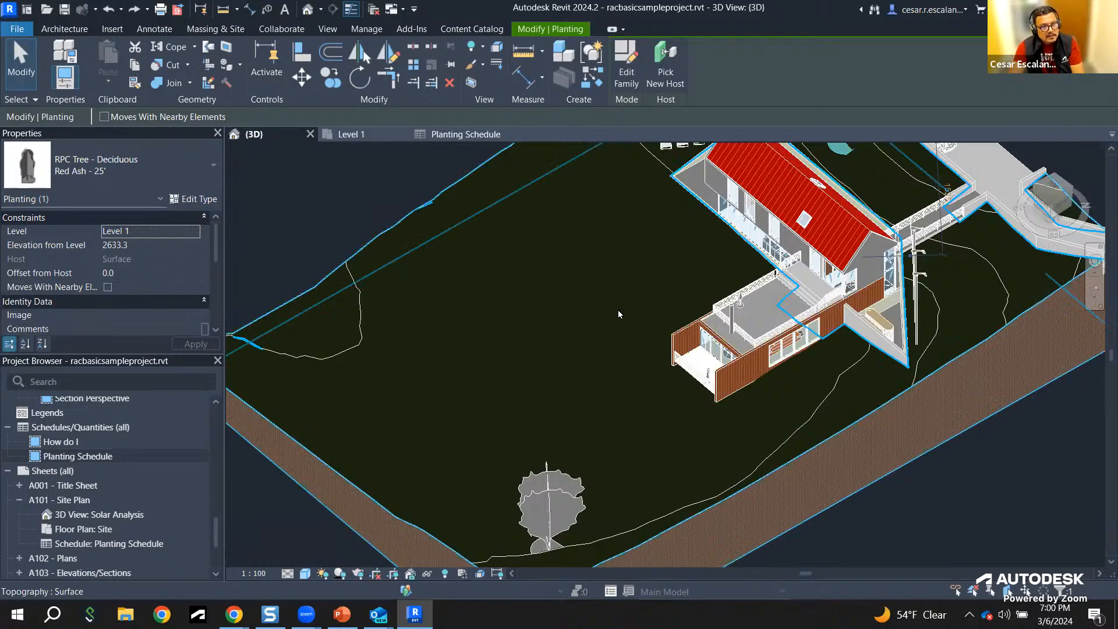
# Step: Clear the tree selection, select the topography surface, orbit the whole site around it, and deselect it
pyautogui.press('Escape')
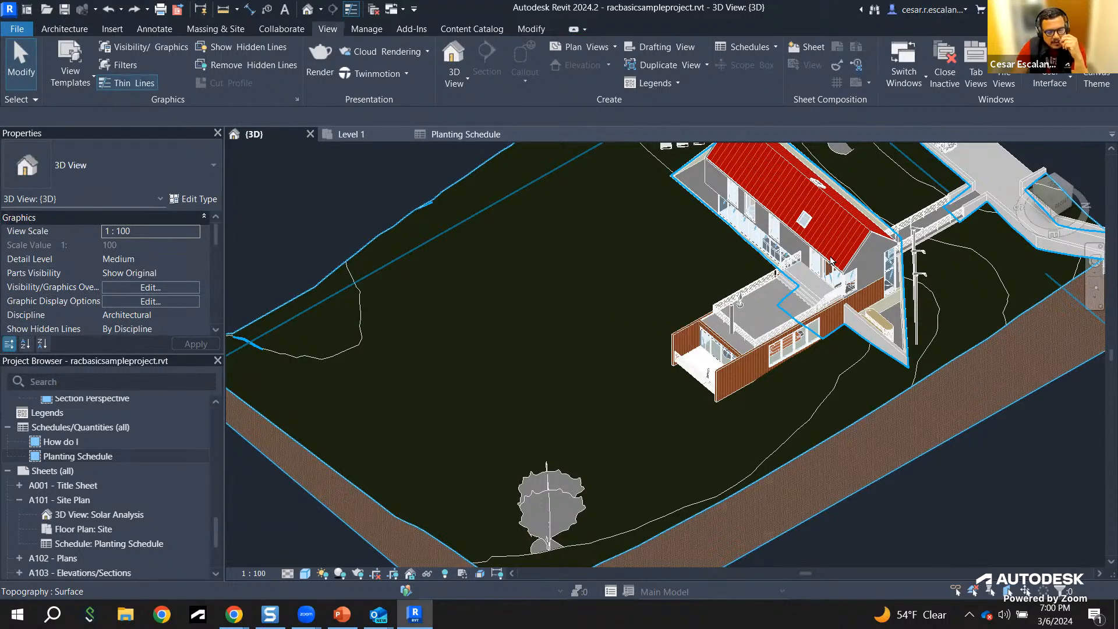
pyautogui.scroll(-3, 606, 333)
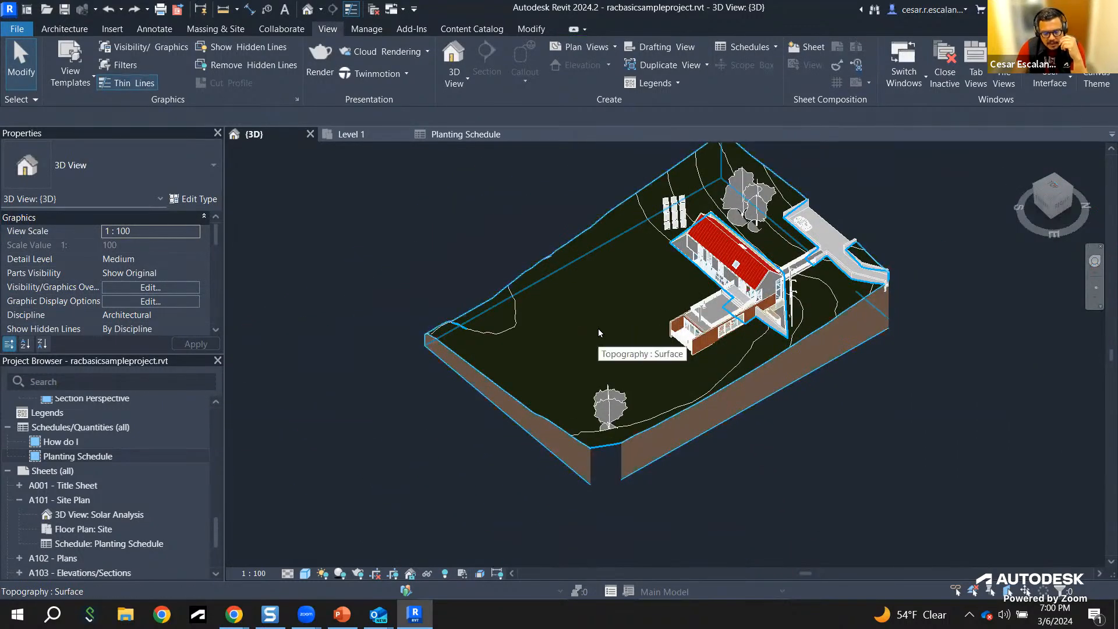
pyautogui.click(598, 329)
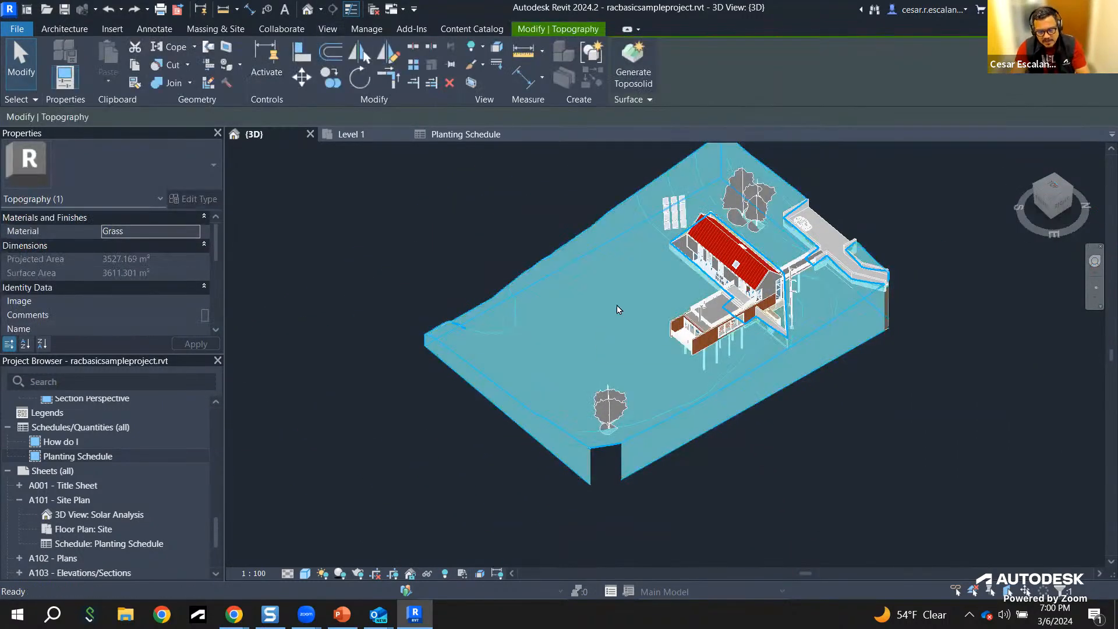
pyautogui.press('Escape')
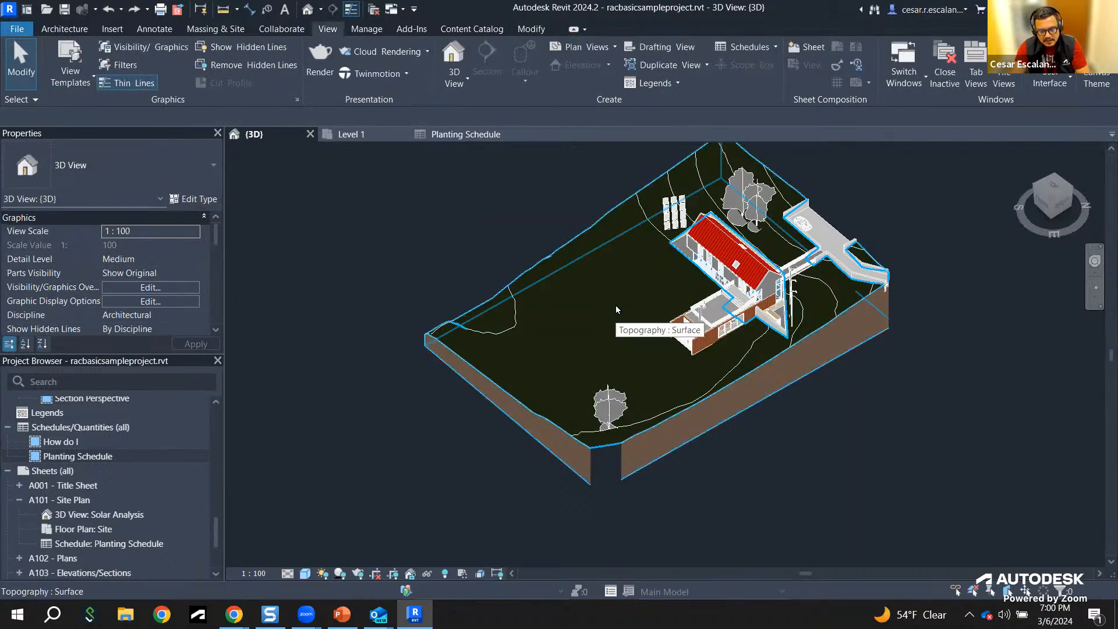
pyautogui.click(616, 305)
pyautogui.moveTo(649, 317)
pyautogui.keyDown('shift'); pyautogui.mouseDown(button='middle')
pyautogui.moveTo(762, 302)
pyautogui.moveTo(638, 302)
pyautogui.mouseUp(button='middle'); pyautogui.keyUp('shift')
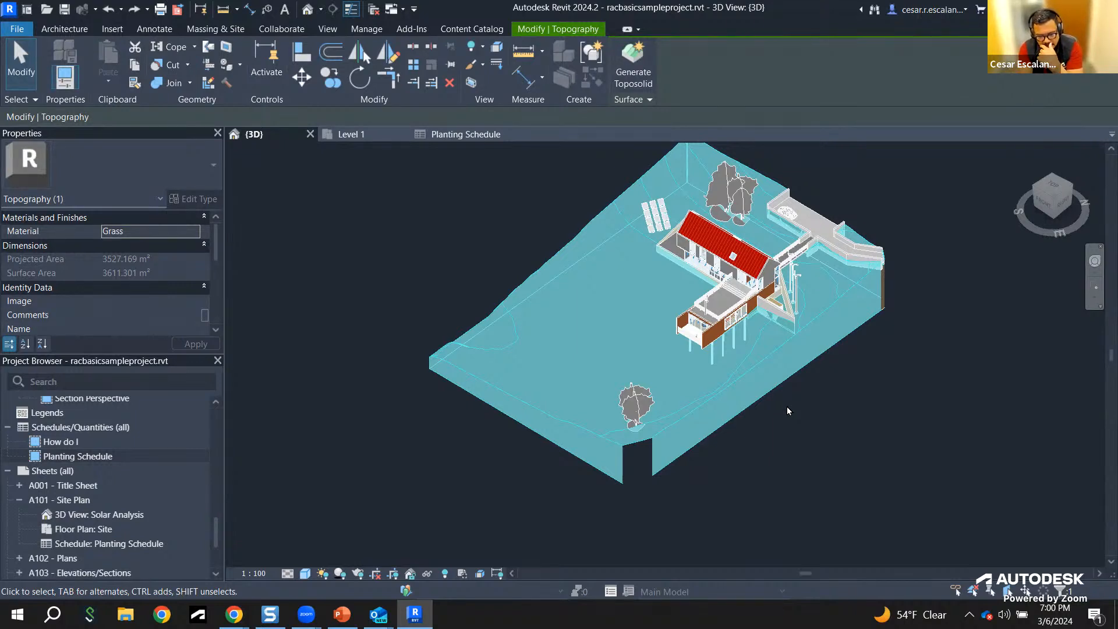
pyautogui.click(814, 440)
pyautogui.moveTo(850, 394); pyautogui.dragTo(846, 427, button='middle')
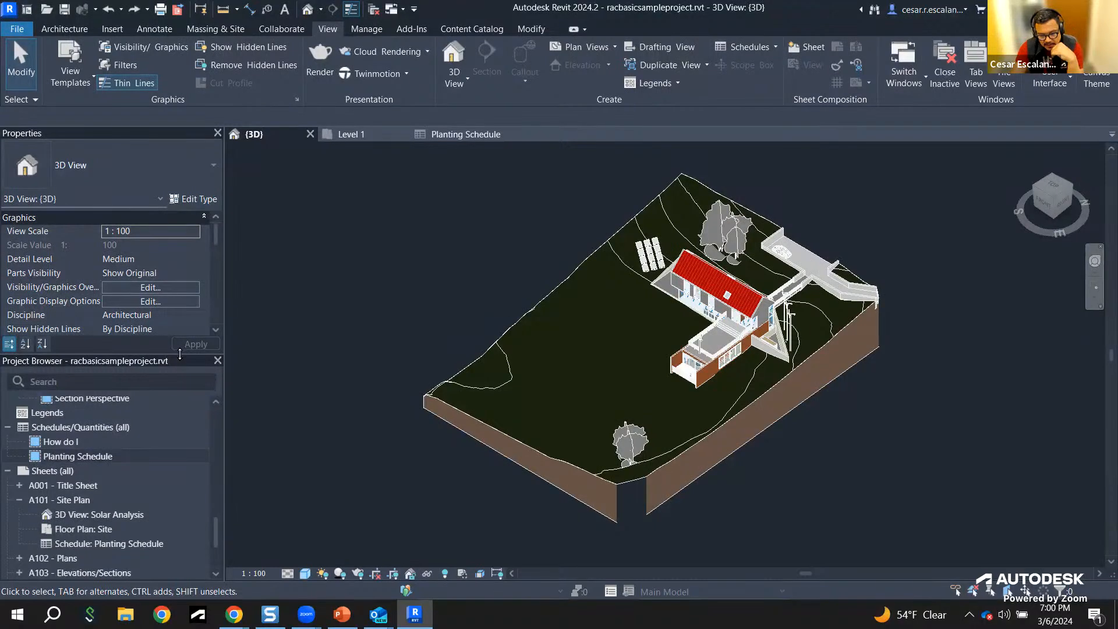
# Step: Enlarge the Properties palette above the Project Browser to show more of the 3D view's properties
pyautogui.moveTo(179, 377); pyautogui.dragTo(176, 421)
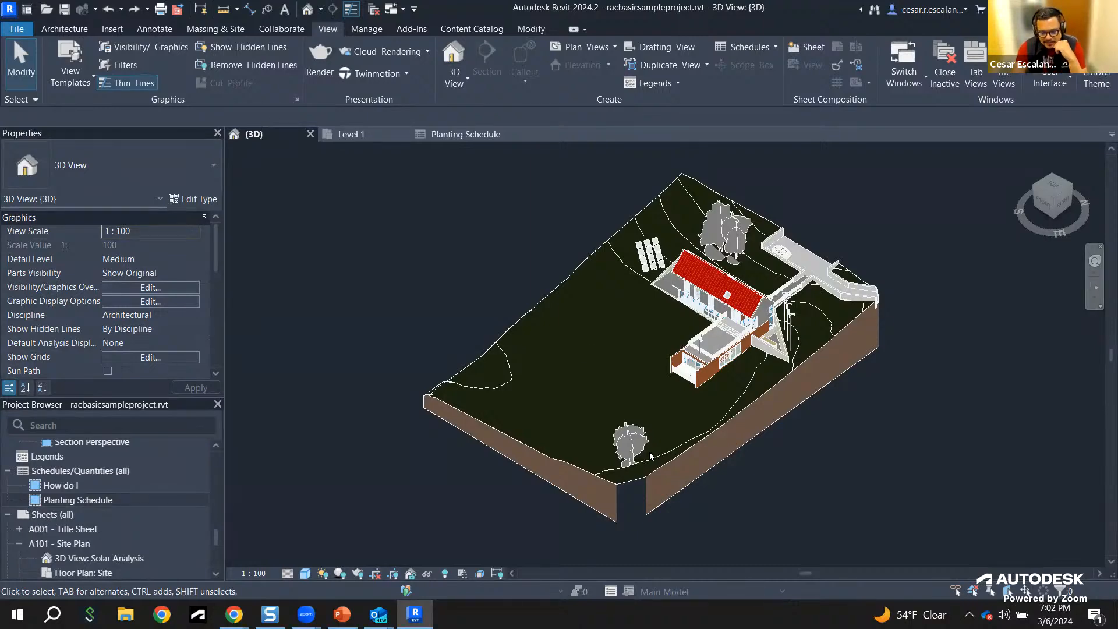
pyautogui.scroll(2, 651, 456)
pyautogui.scroll(-1, 651, 454)
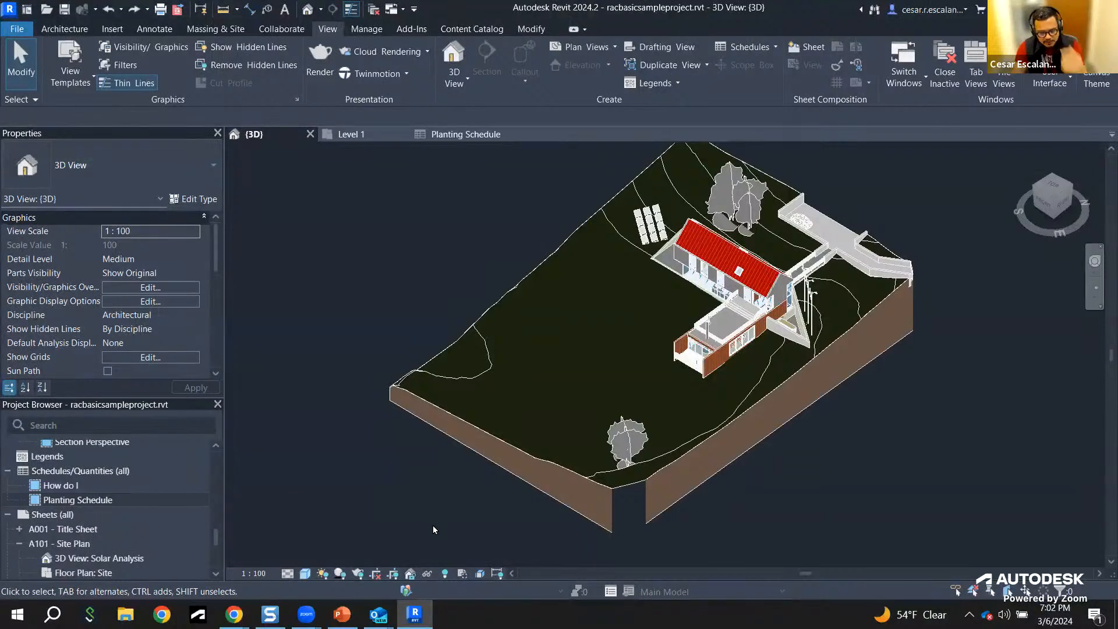
pyautogui.moveTo(432, 525)
pyautogui.mouseDown()
pyautogui.moveTo(236, 554)
pyautogui.moveTo(536, 594)
pyautogui.mouseUp()
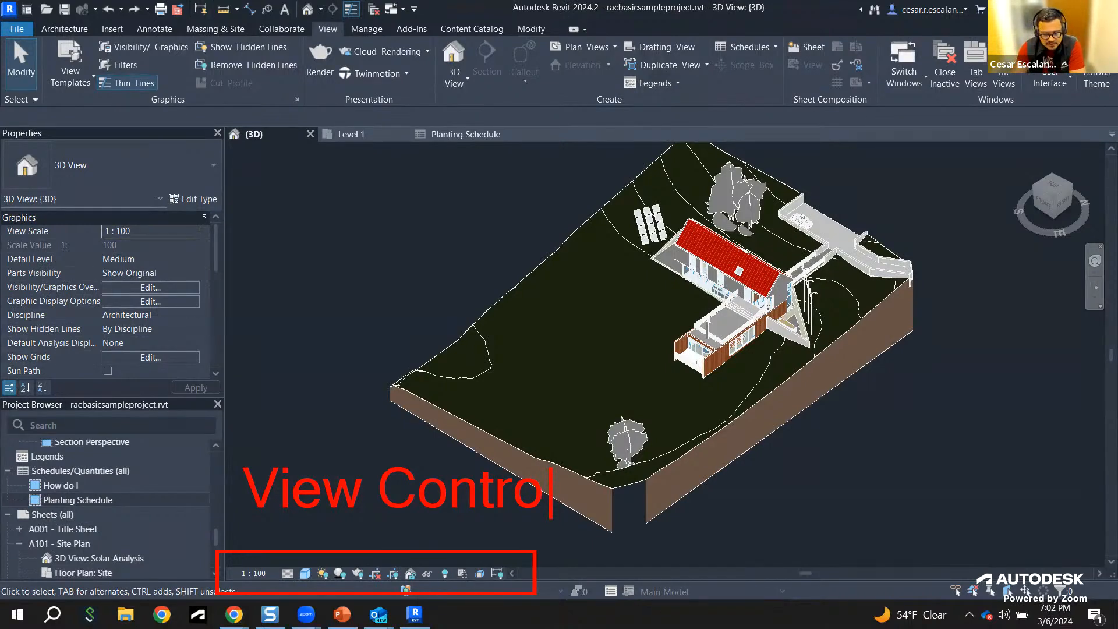
pyautogui.moveTo(233, 149); pyautogui.dragTo(1054, 546)
pyautogui.moveTo(1062, 158)
pyautogui.mouseDown()
pyautogui.moveTo(496, 441)
pyautogui.moveTo(224, 535)
pyautogui.mouseUp()
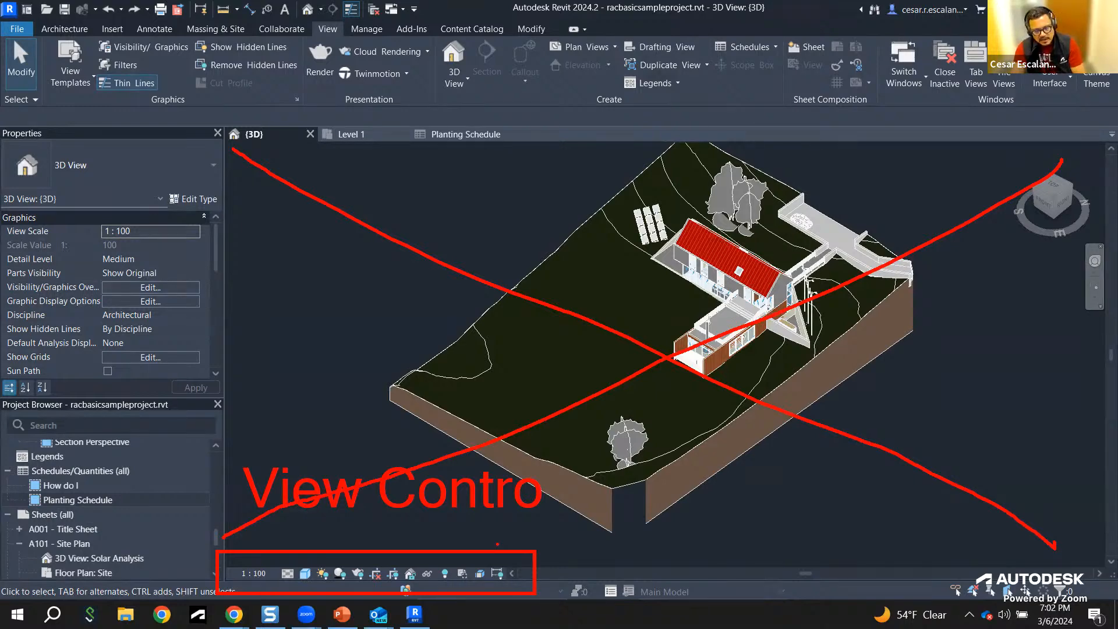
pyautogui.press('Escape')
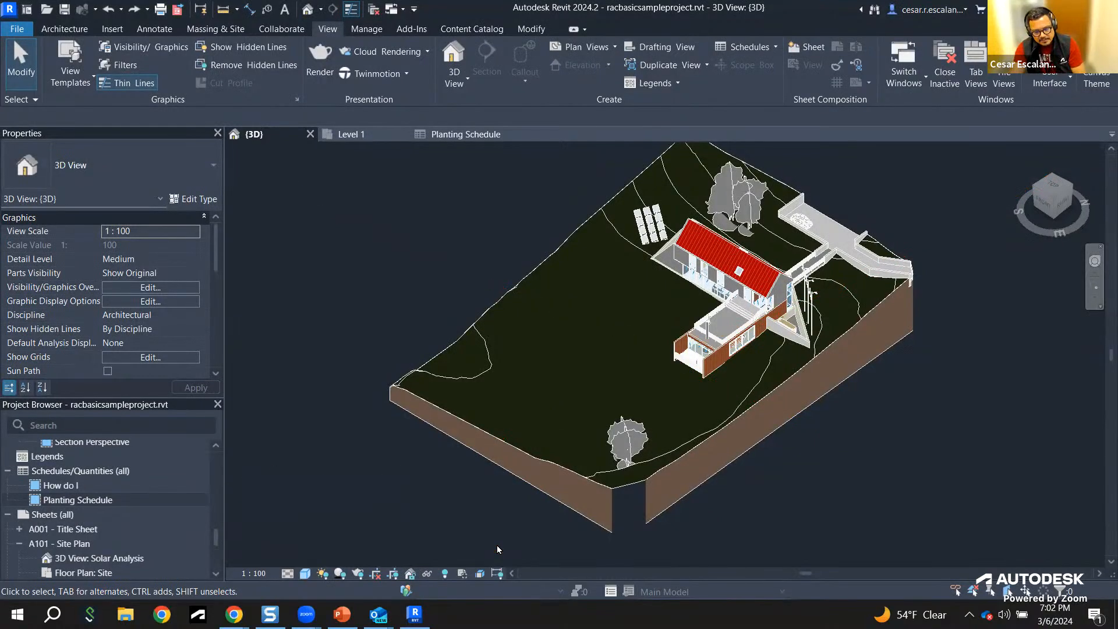
# Step: Switch the 3D view's visual style to Wireframe, followed by Hidden Line
pyautogui.click(307, 573)
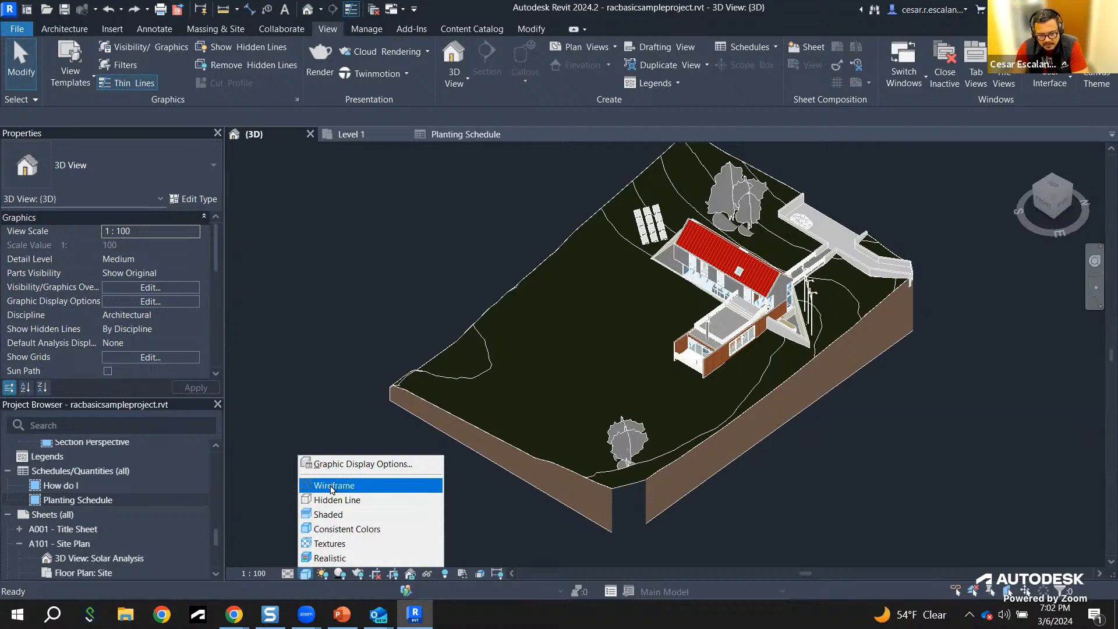
pyautogui.click(330, 487)
pyautogui.click(305, 574)
pyautogui.click(338, 500)
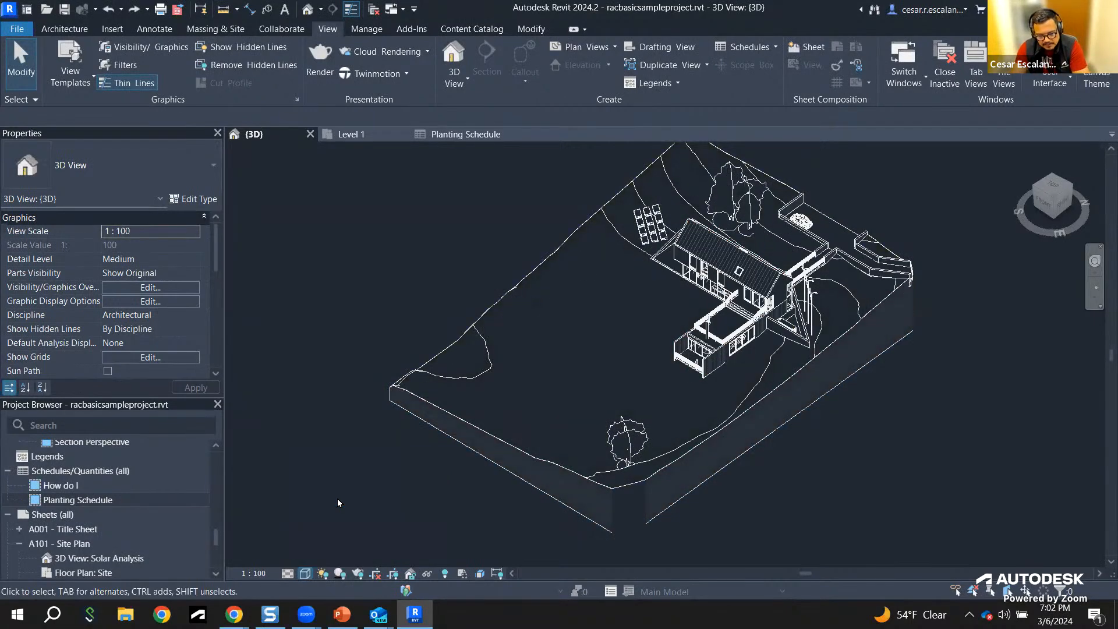
# Step: Apply the Shaded visual style to the 3D view and inspect the house from several sides, up to the entrance bridge
pyautogui.click(305, 573)
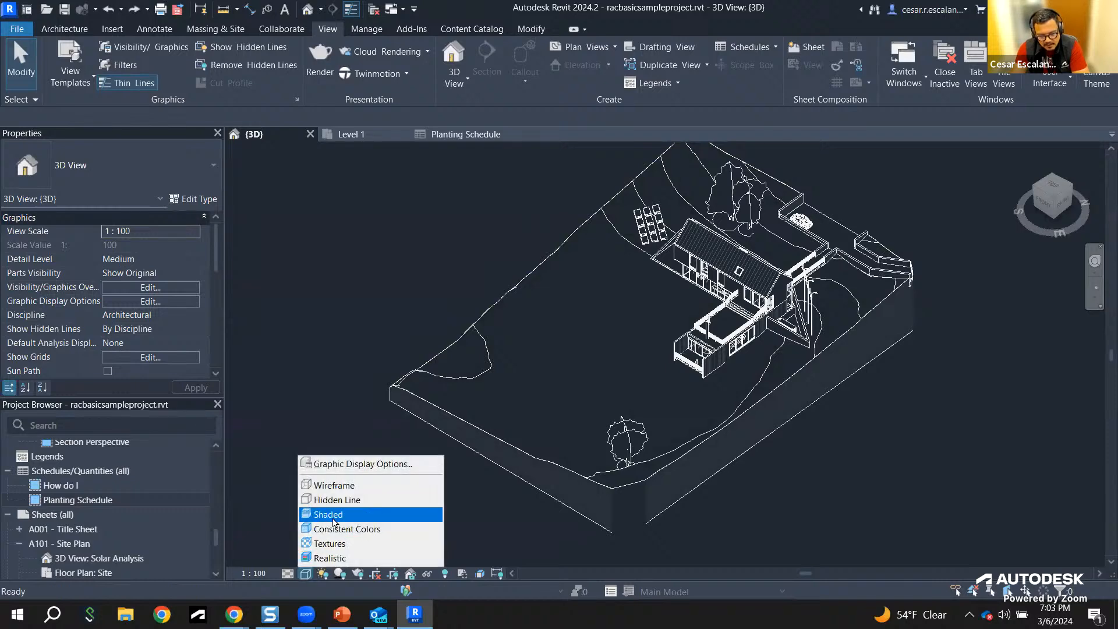
pyautogui.click(333, 517)
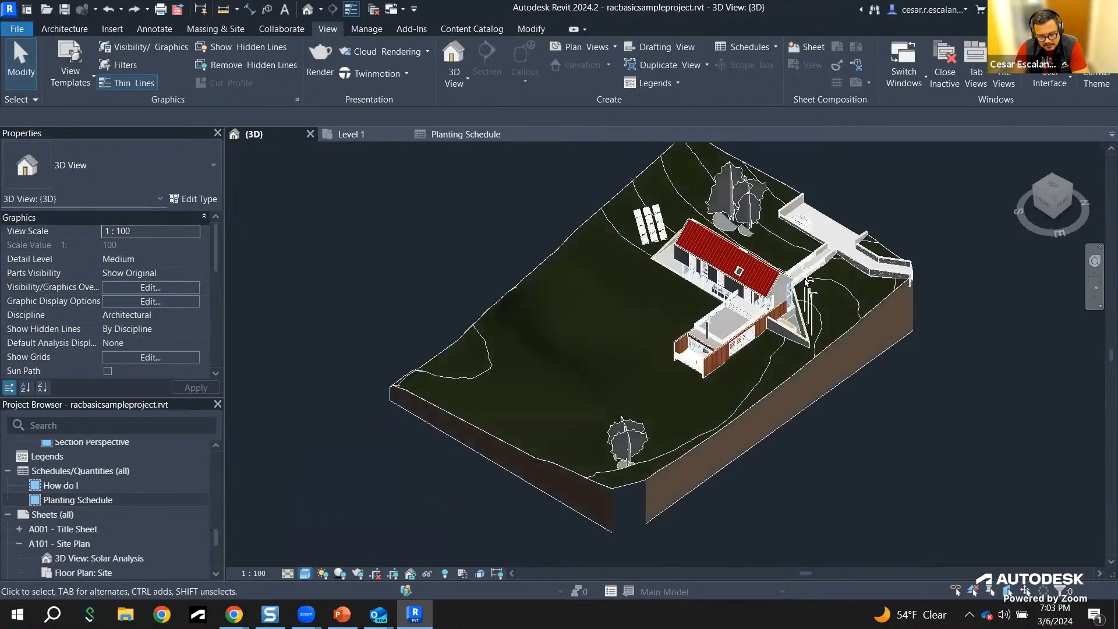
pyautogui.scroll(8, 797, 256)
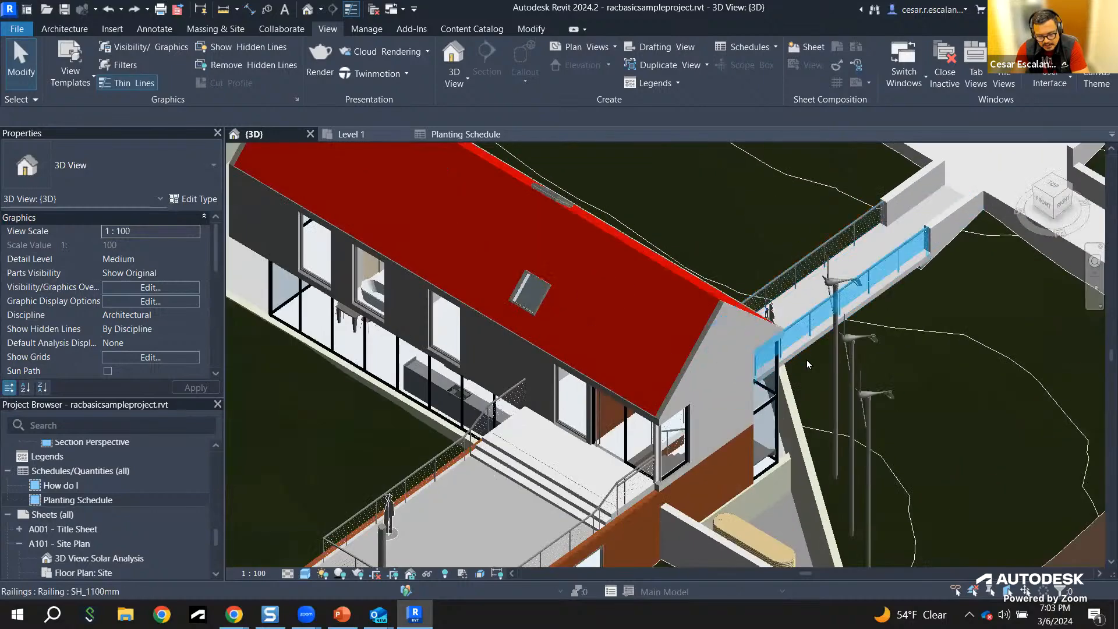
pyautogui.scroll(-8, 668, 345)
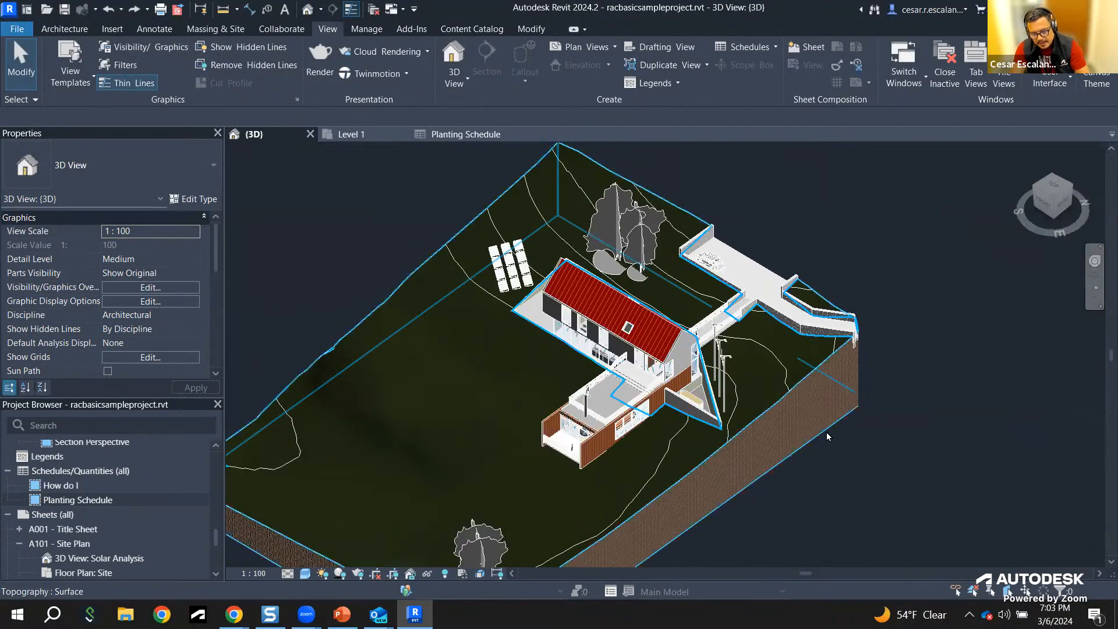
pyautogui.keyDown('shift'); pyautogui.moveTo(829, 433); pyautogui.dragTo(577, 492, button='middle'); pyautogui.keyUp('shift')
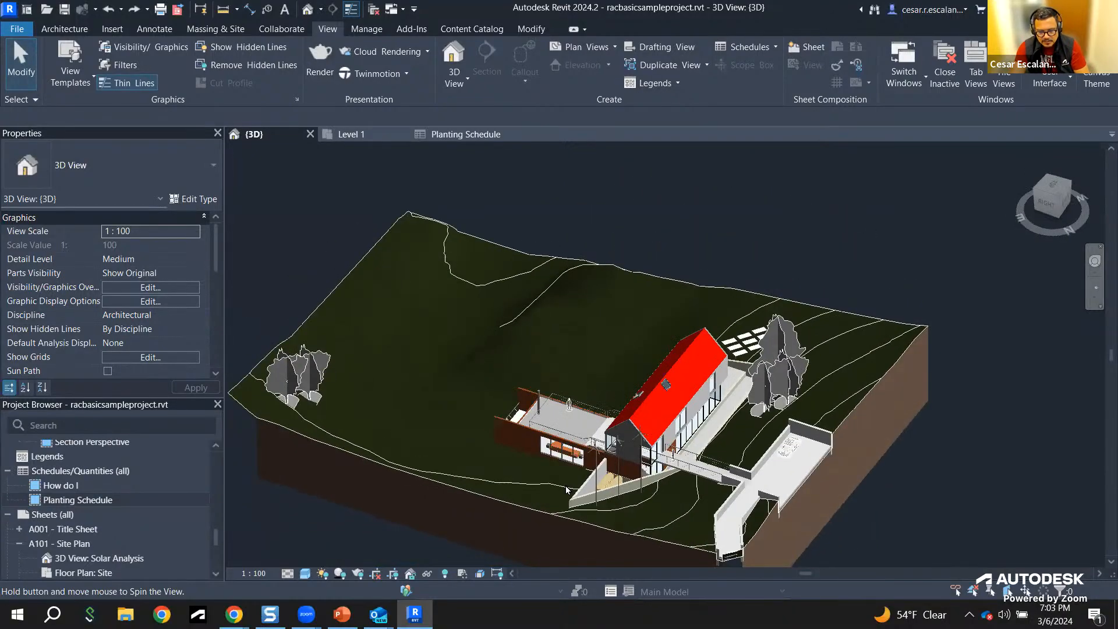
pyautogui.scroll(4, 587, 474)
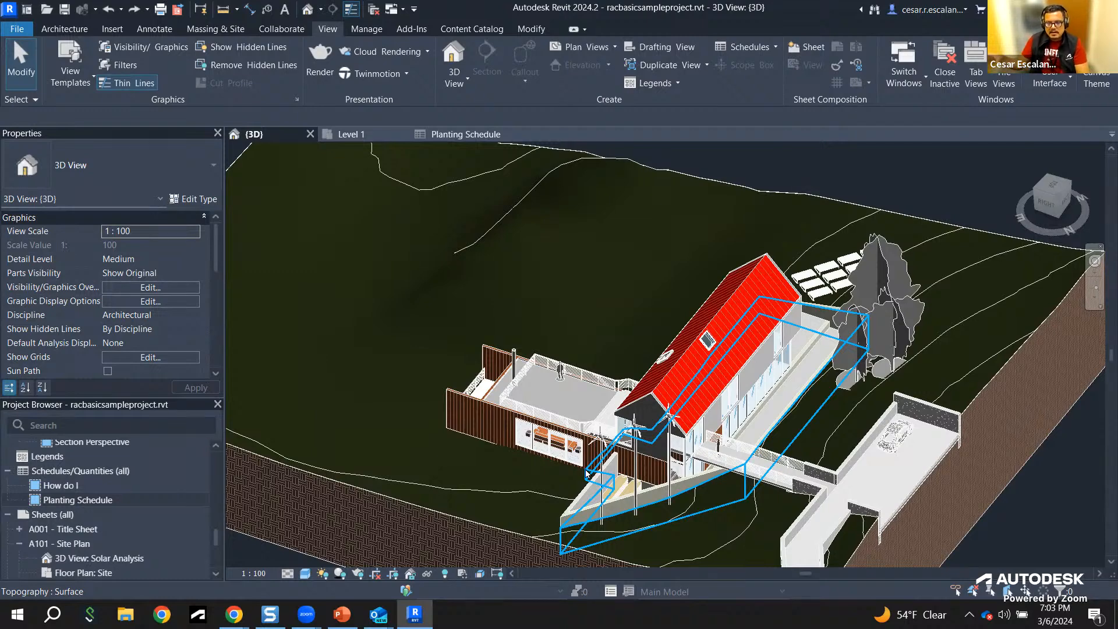
pyautogui.keyDown('shift'); pyautogui.moveTo(587, 473); pyautogui.dragTo(642, 406, button='middle'); pyautogui.keyUp('shift')
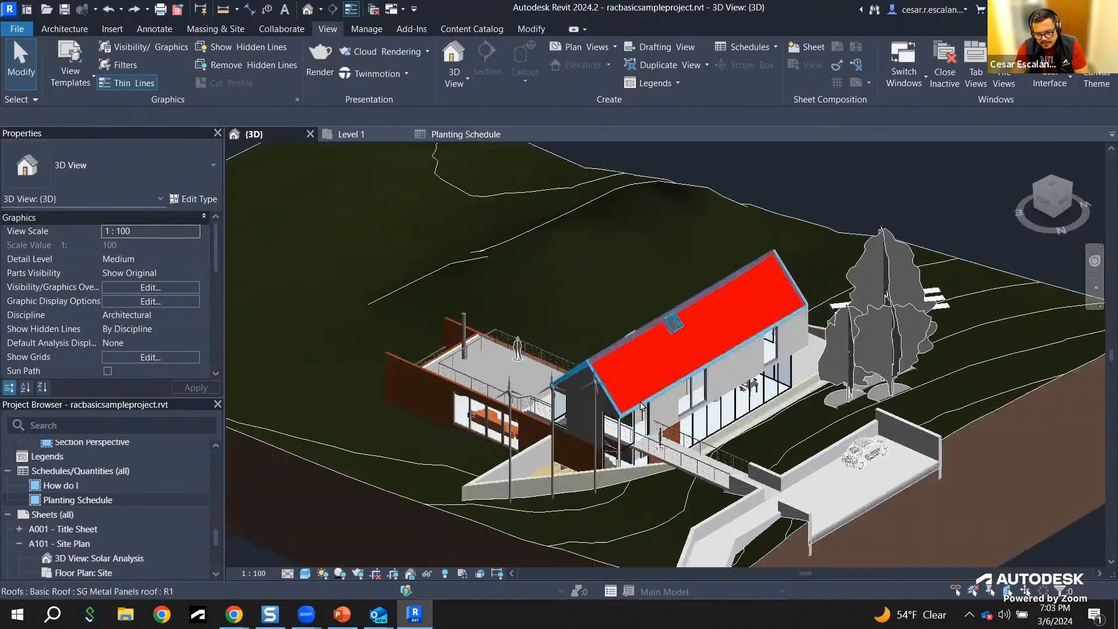
pyautogui.scroll(3, 642, 407)
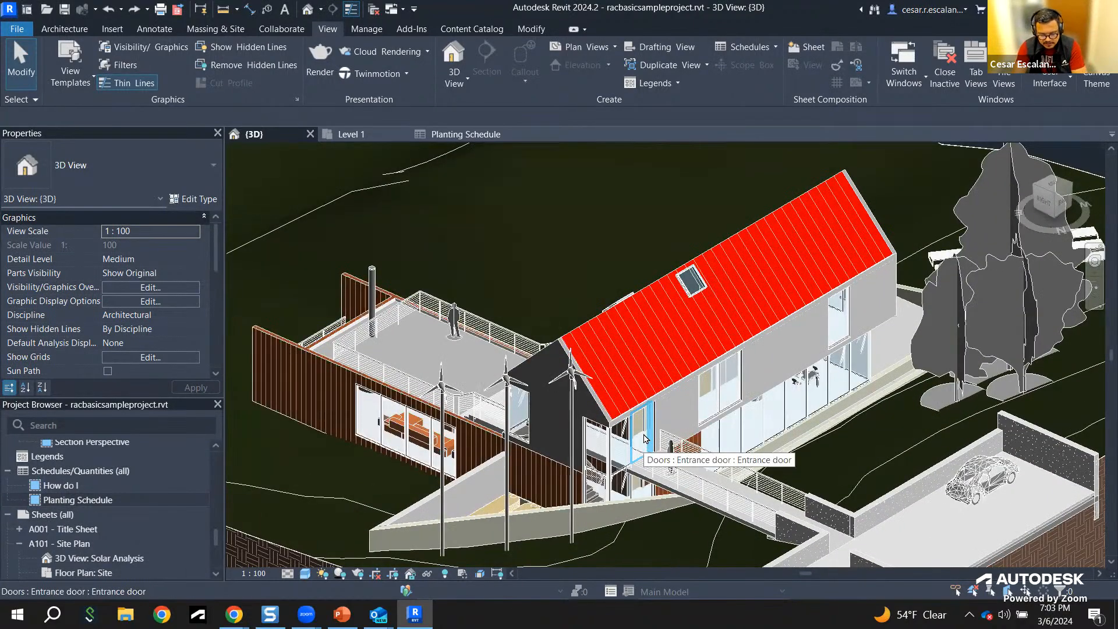
# Step: Apply the Consistent Colors visual style and orbit to a close view of the gable end with the wind generators
pyautogui.click(305, 574)
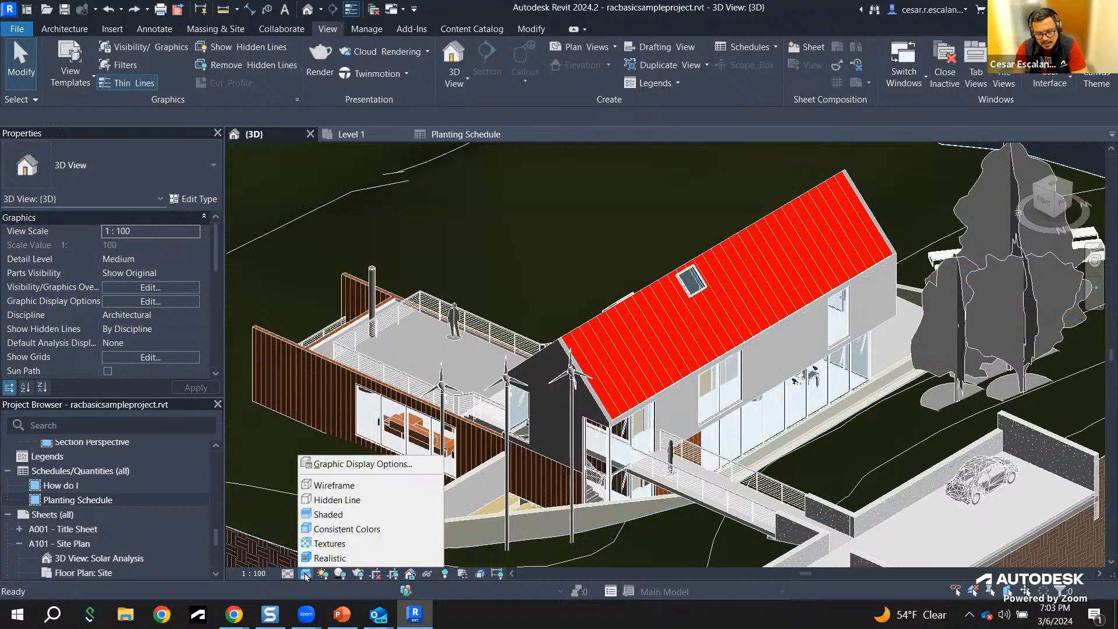
pyautogui.click(341, 528)
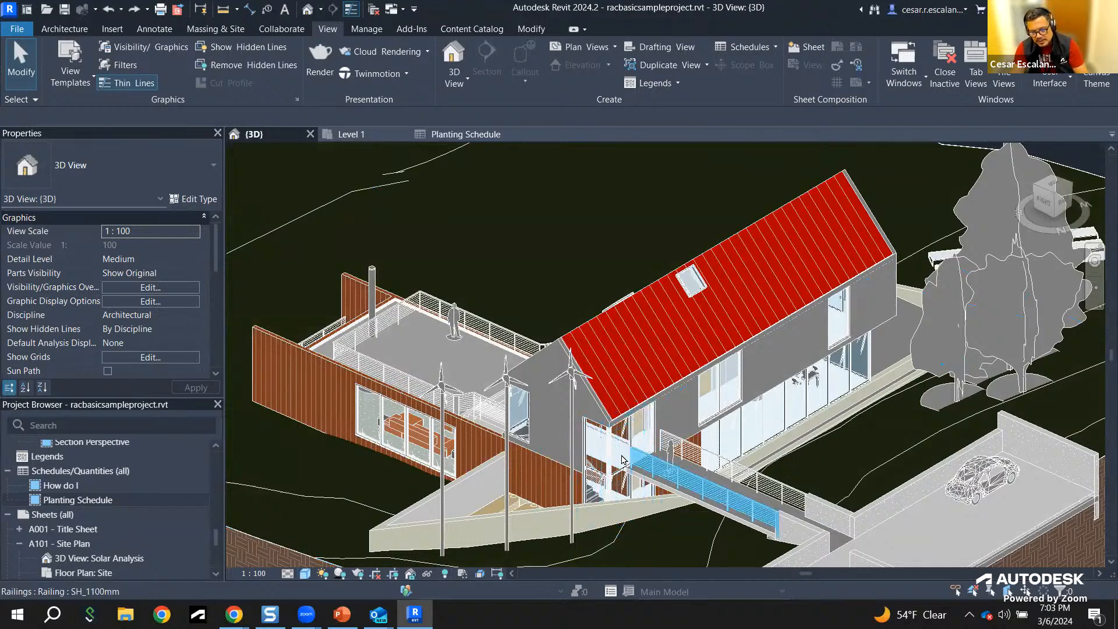
pyautogui.keyDown('shift'); pyautogui.moveTo(643, 472); pyautogui.dragTo(719, 481, button='middle'); pyautogui.keyUp('shift')
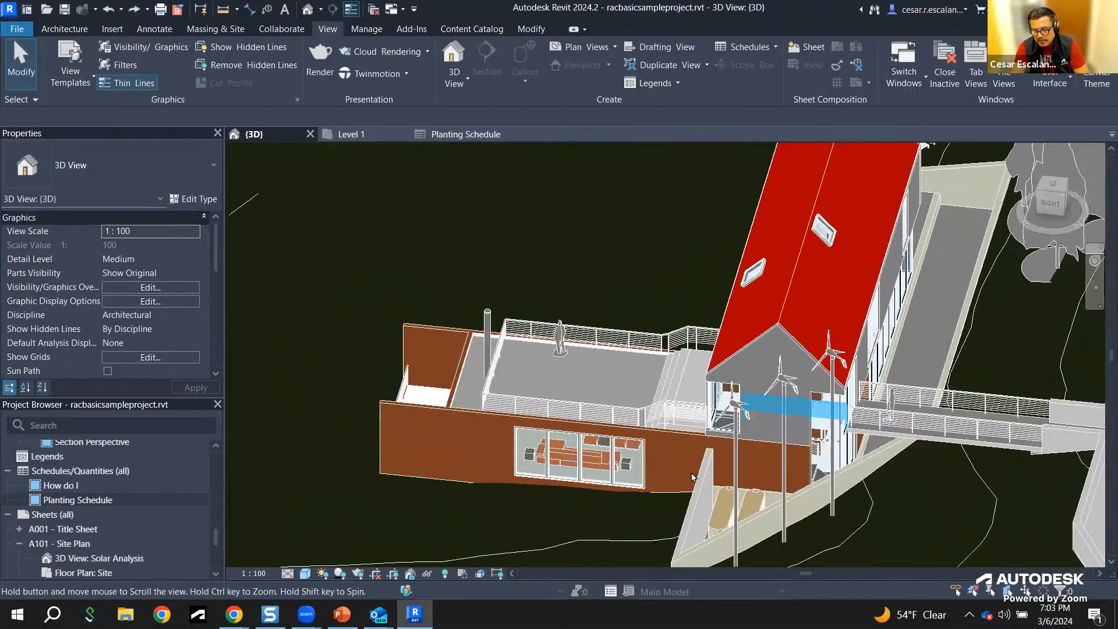
pyautogui.scroll(2, 803, 447)
pyautogui.keyDown('shift'); pyautogui.moveTo(802, 445); pyautogui.dragTo(617, 468, button='middle'); pyautogui.keyUp('shift')
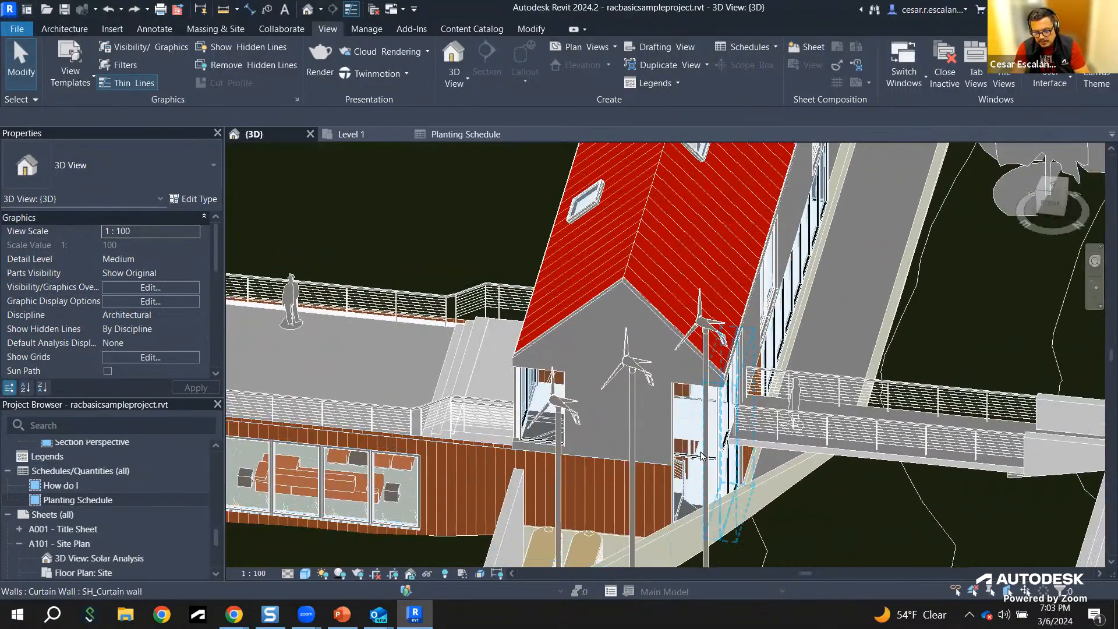
# Step: Apply the Textures visual style to the 3D view and orbit around the house toward the entrance bridge and car park
pyautogui.click(305, 573)
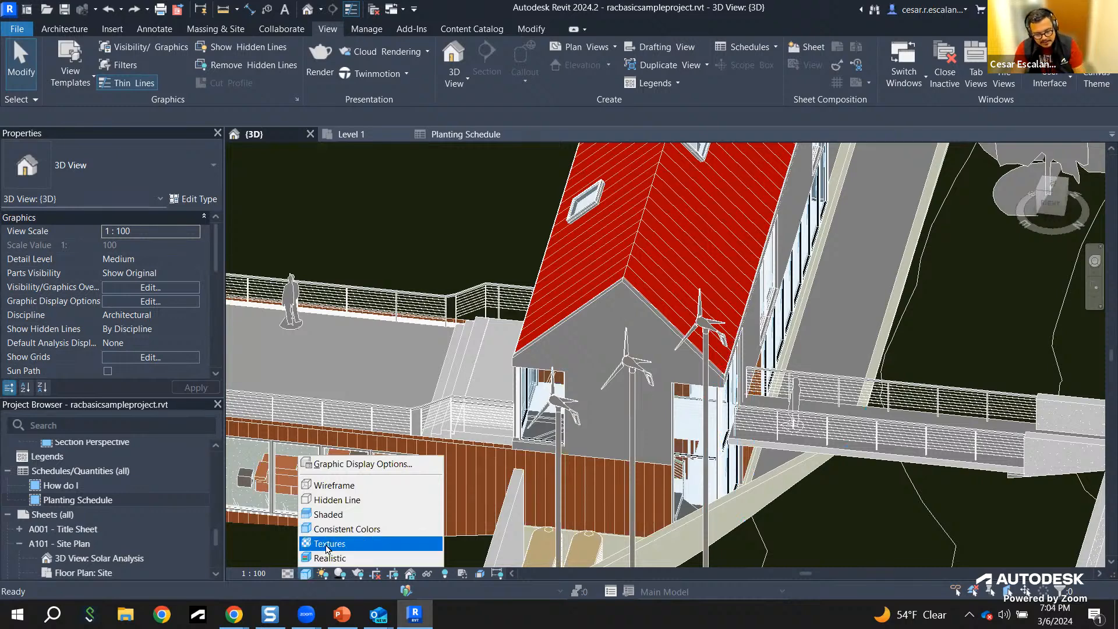
pyautogui.keyDown('ctrl'); pyautogui.moveTo(289, 533); pyautogui.dragTo(366, 556); pyautogui.keyUp('ctrl')
pyautogui.write('t')
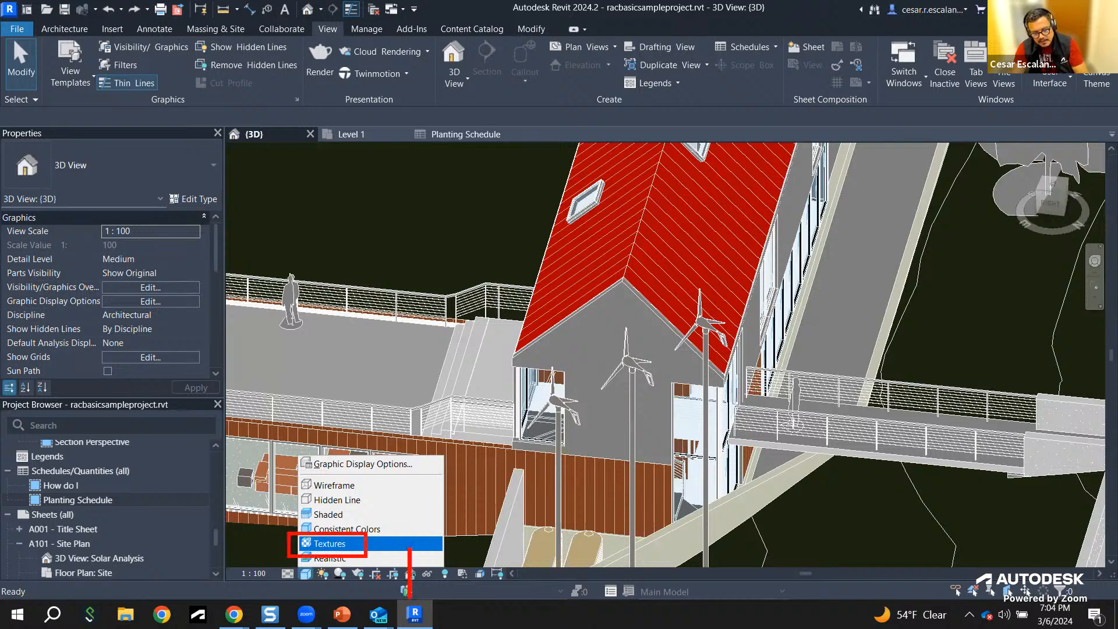
pyautogui.write('Textures')
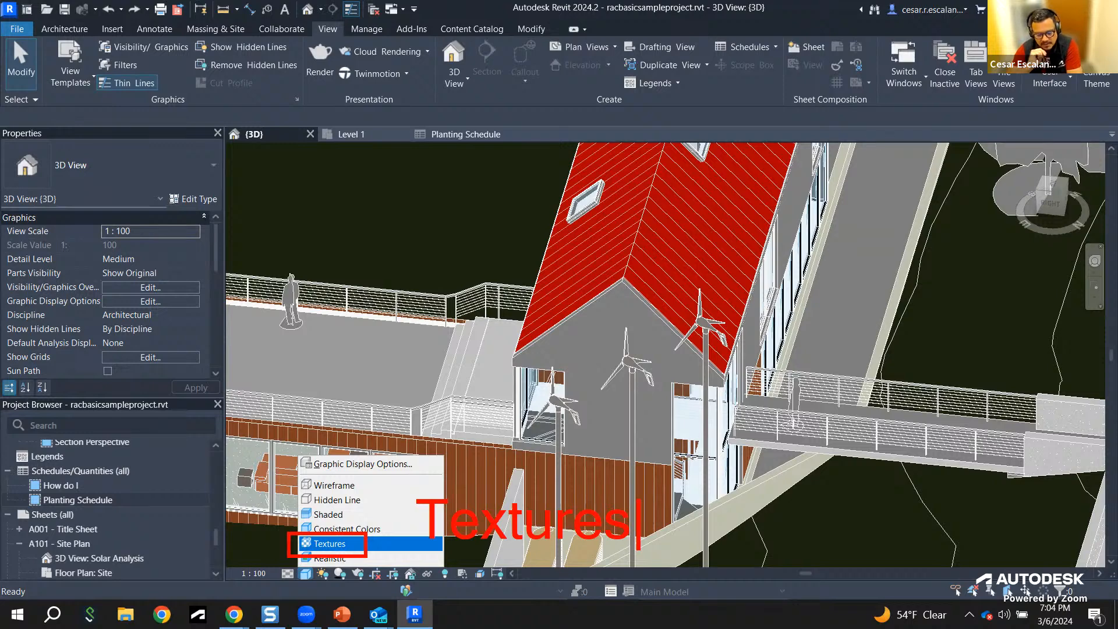
pyautogui.click(329, 543)
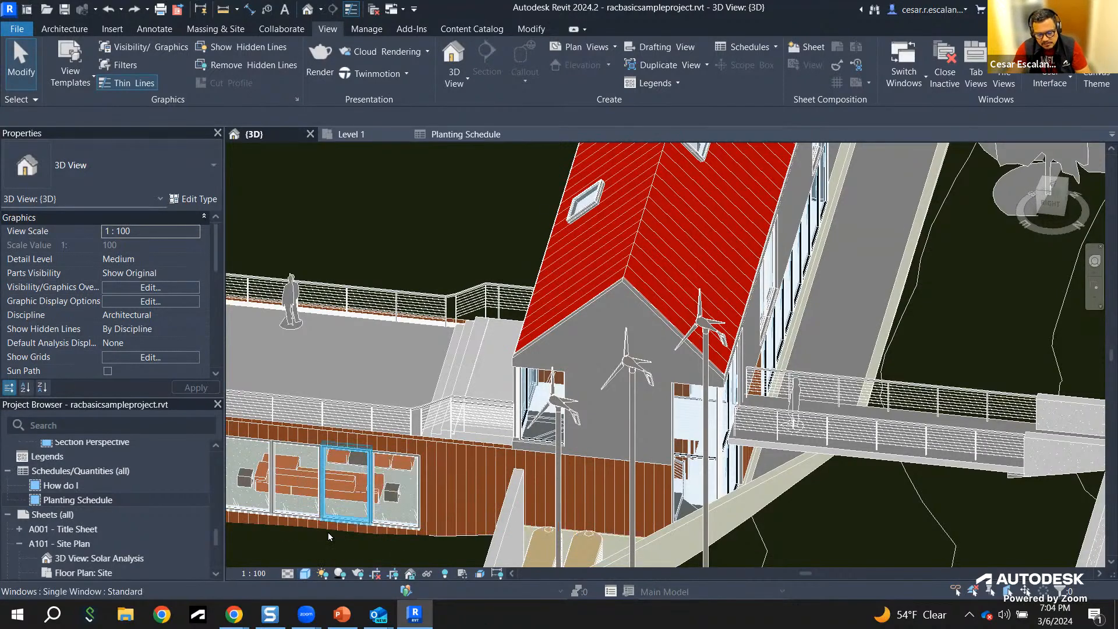
pyautogui.click(305, 574)
pyautogui.click(317, 558)
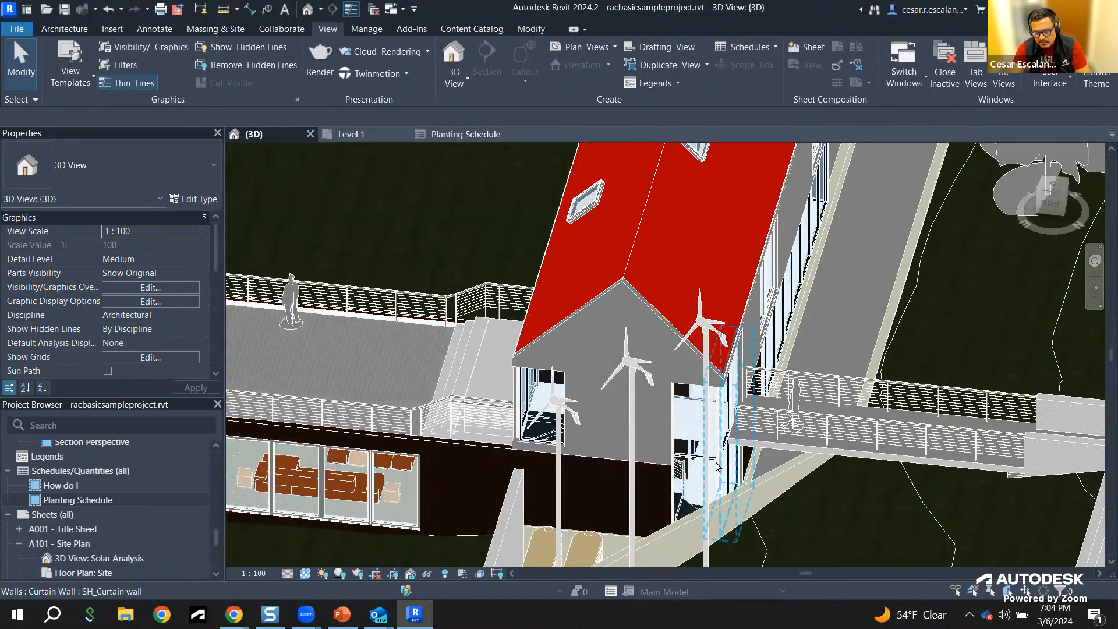
pyautogui.keyDown('shift'); pyautogui.moveTo(695, 489); pyautogui.dragTo(658, 477, button='middle'); pyautogui.keyUp('shift')
pyautogui.scroll(-2, 658, 478)
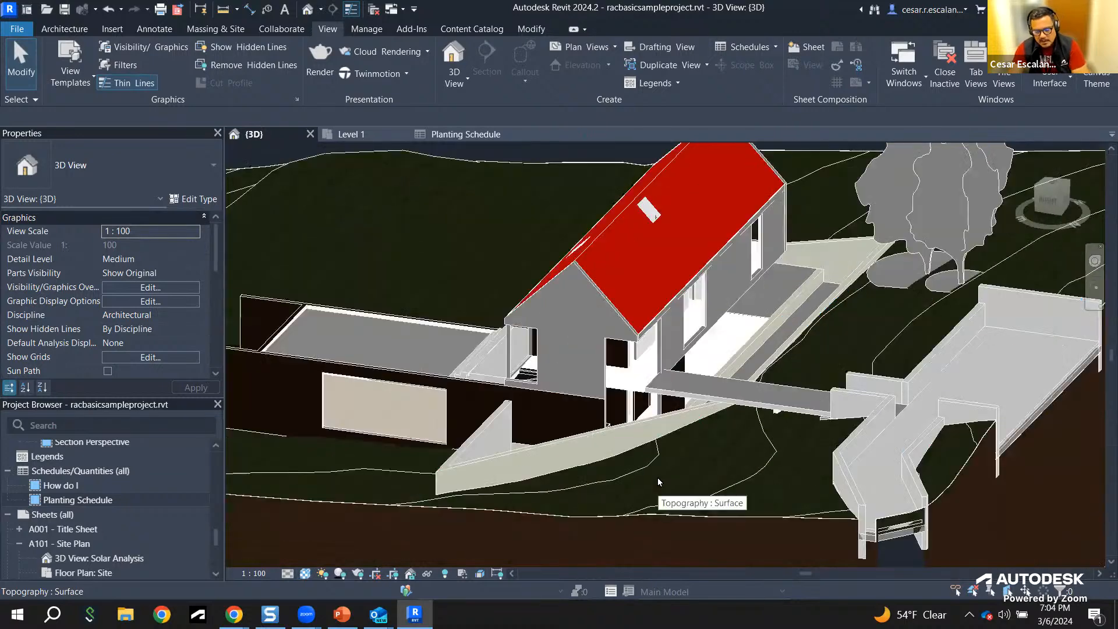
# Step: Apply the Realistic visual style to the 3D view and look closely at the trees behind the house
pyautogui.click(305, 574)
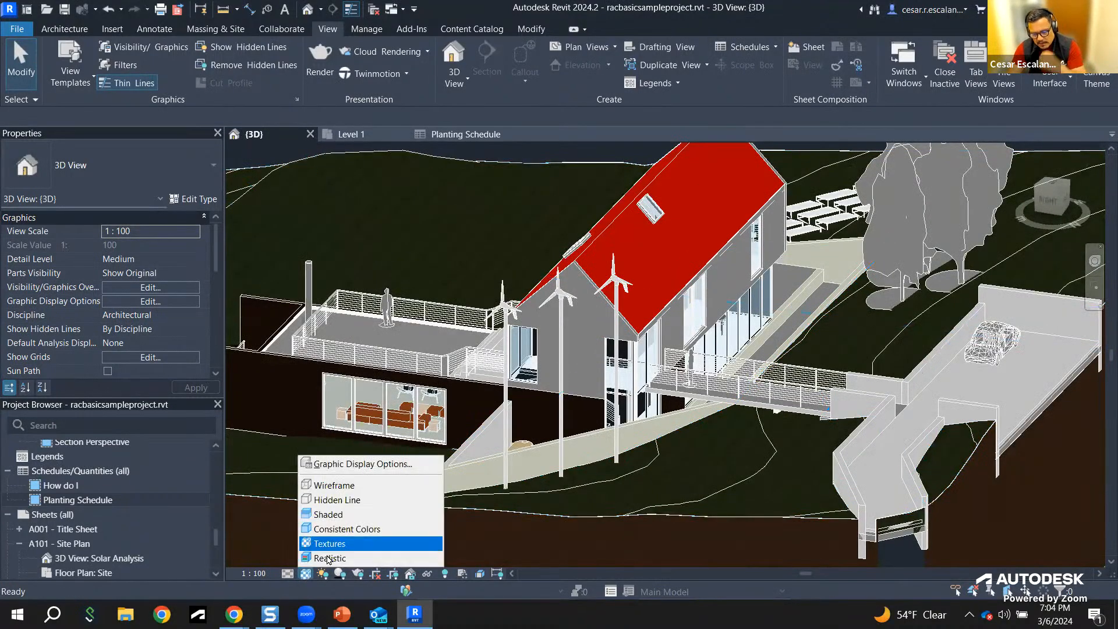
pyautogui.click(330, 558)
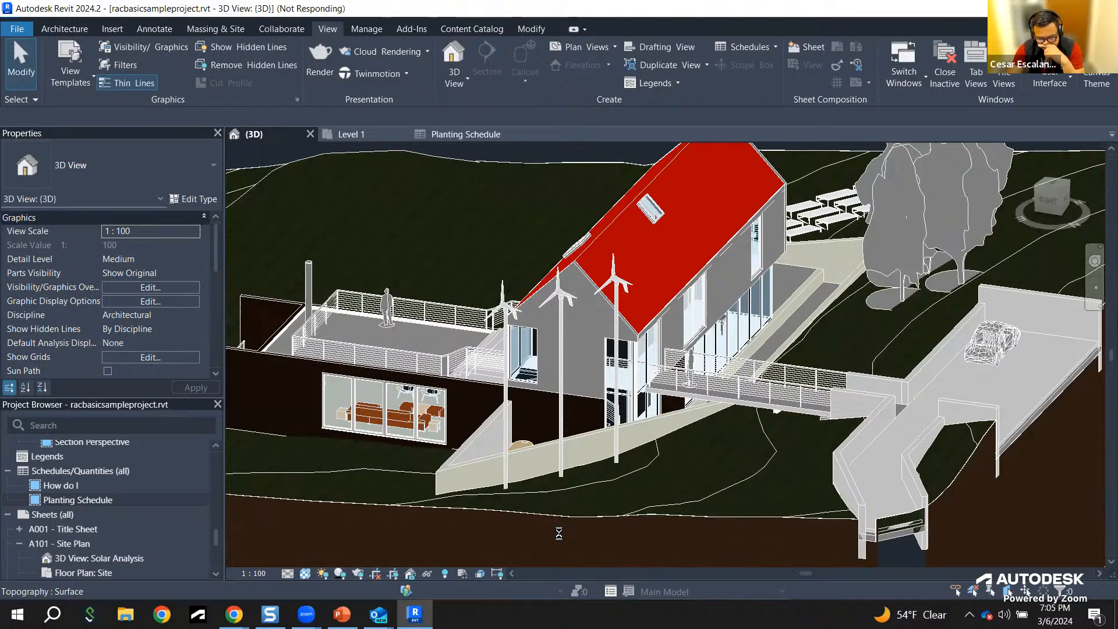
pyautogui.click(420, 612)
pyautogui.click(421, 611)
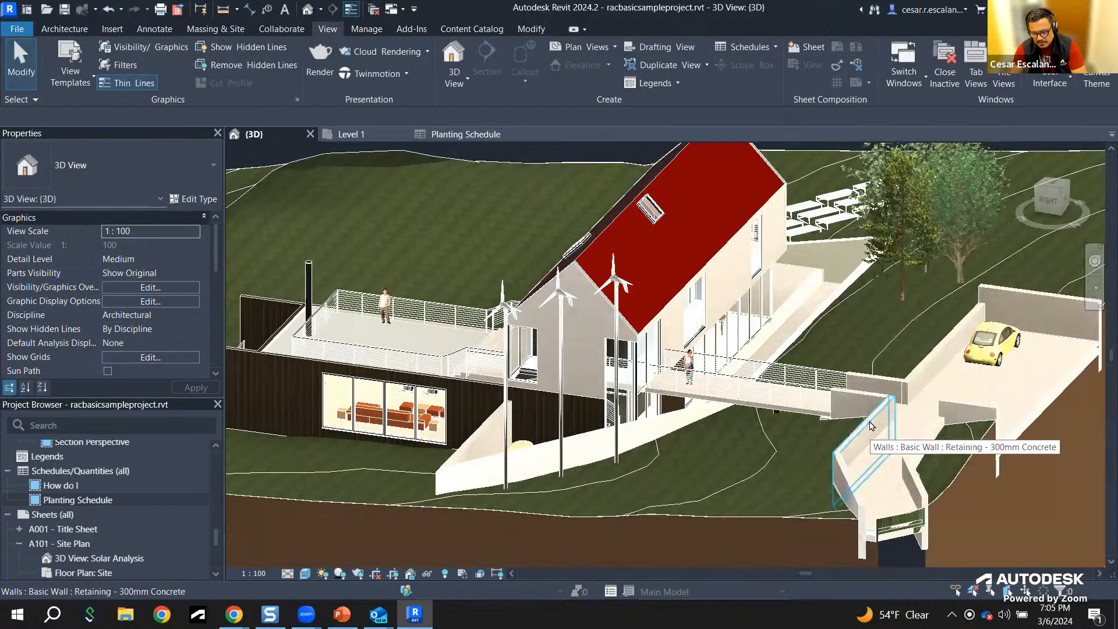
pyautogui.scroll(5, 967, 256)
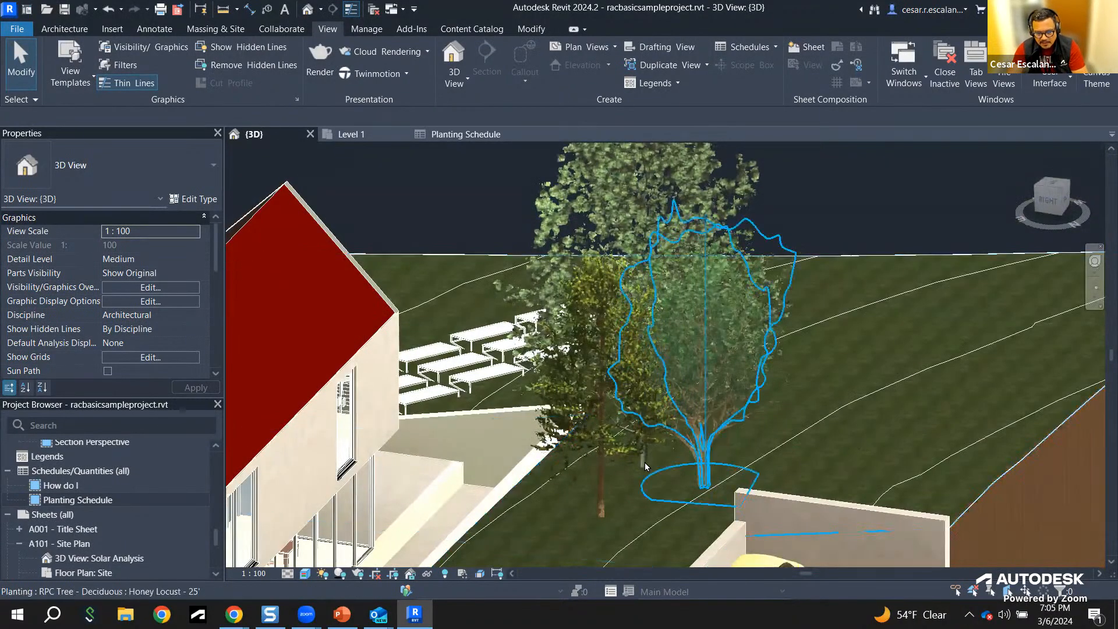
# Step: Examine the trees behind the house and the yellow car in the car park up close in the Realistic view
pyautogui.scroll(3, 672, 467)
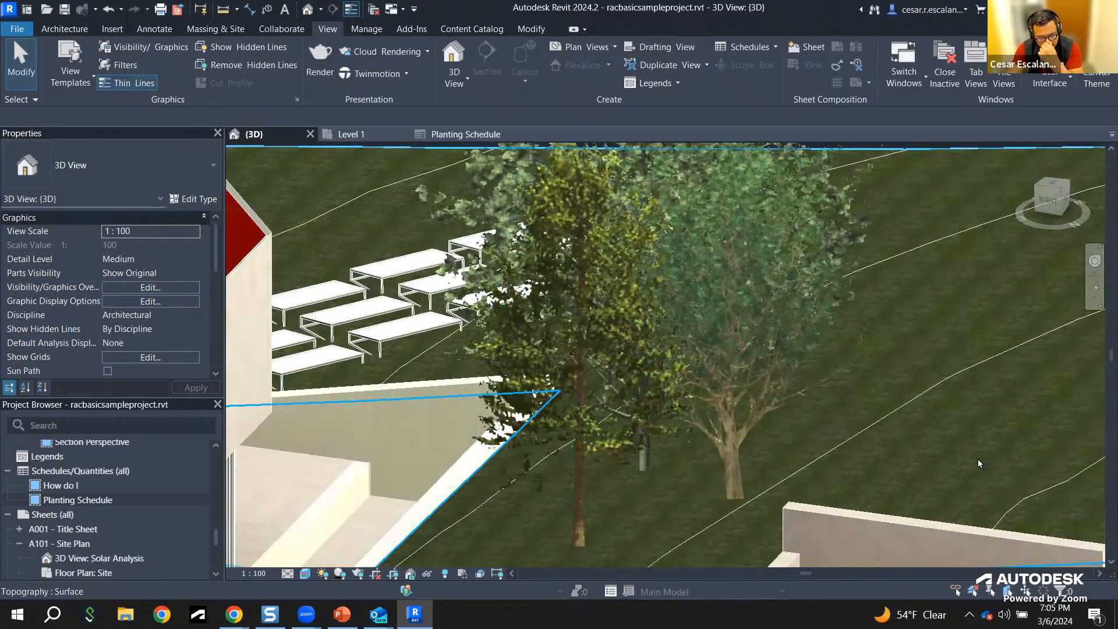
pyautogui.scroll(5, 734, 338)
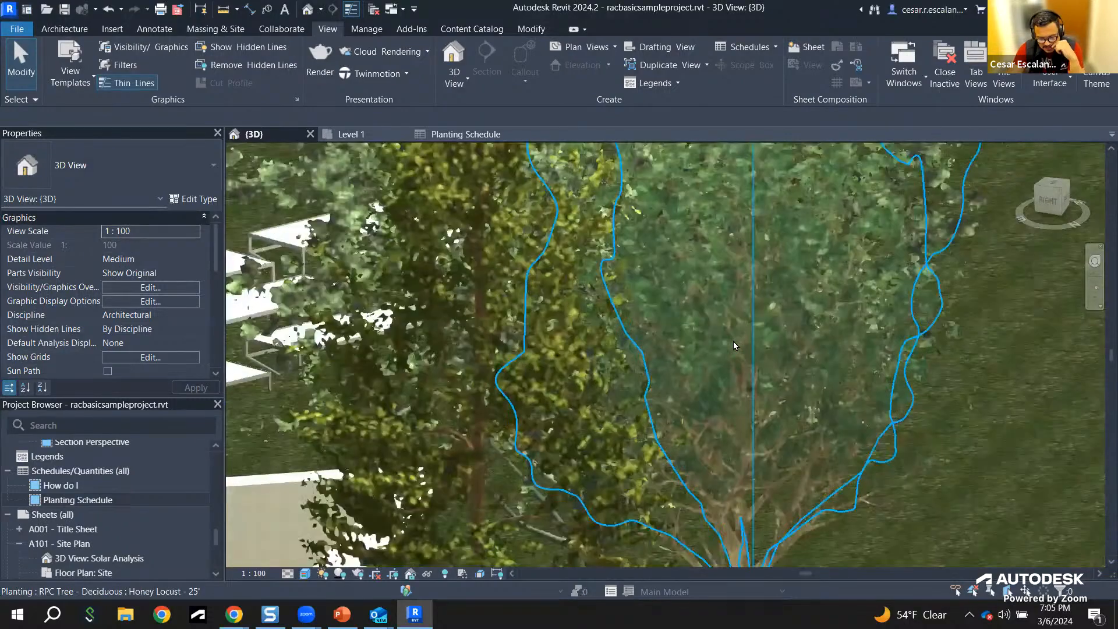
pyautogui.scroll(-5, 732, 341)
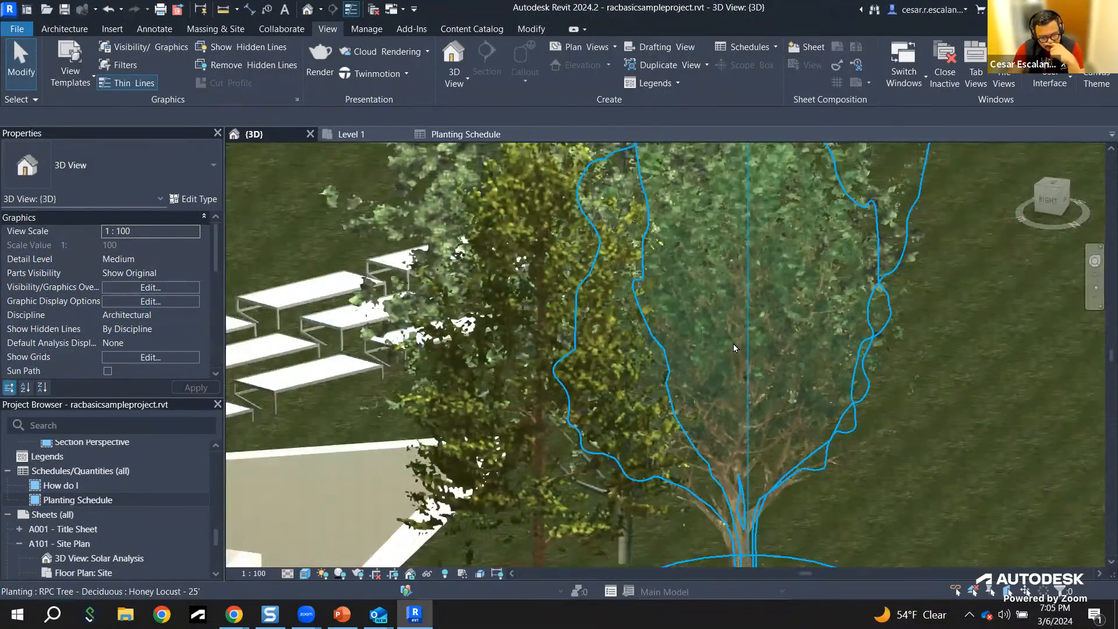
pyautogui.scroll(-3, 767, 263)
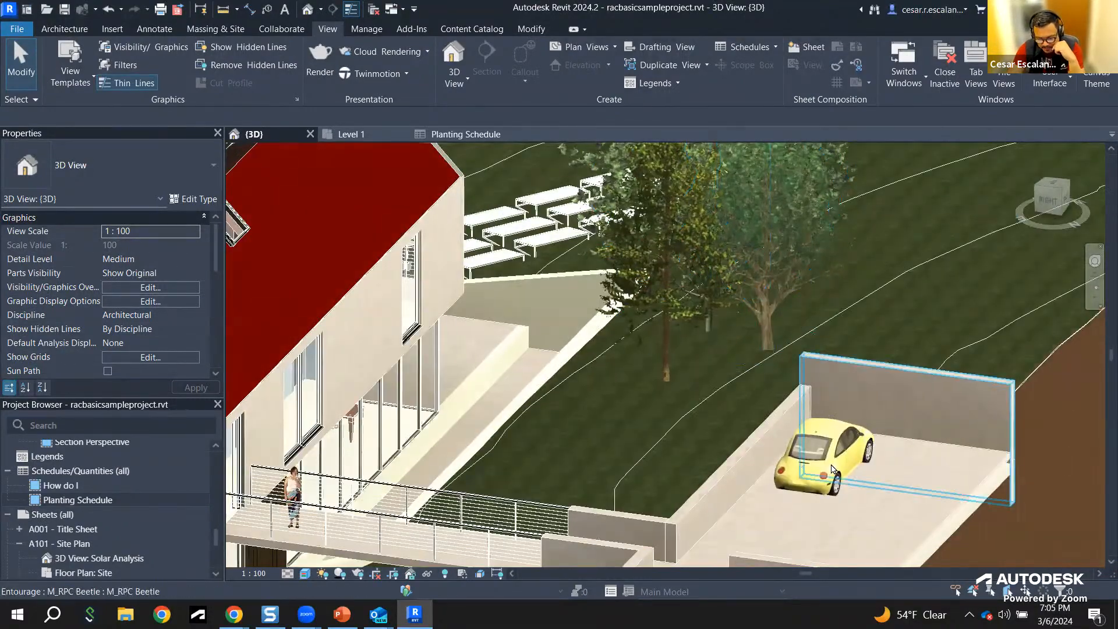
pyautogui.scroll(5, 792, 340)
pyautogui.scroll(5, 827, 407)
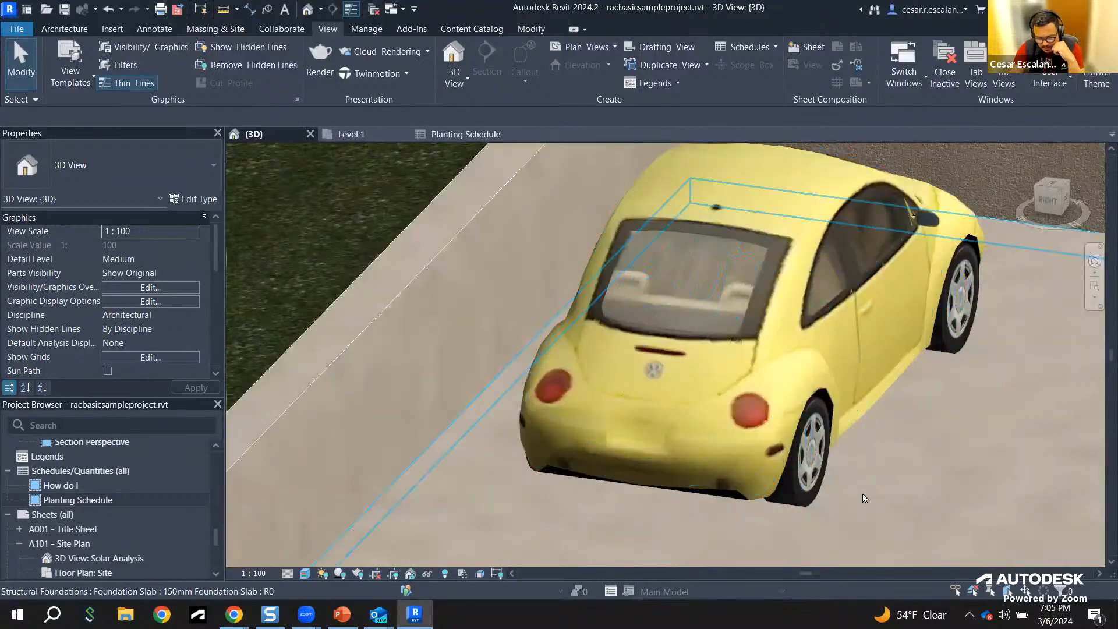
pyautogui.scroll(-5, 865, 498)
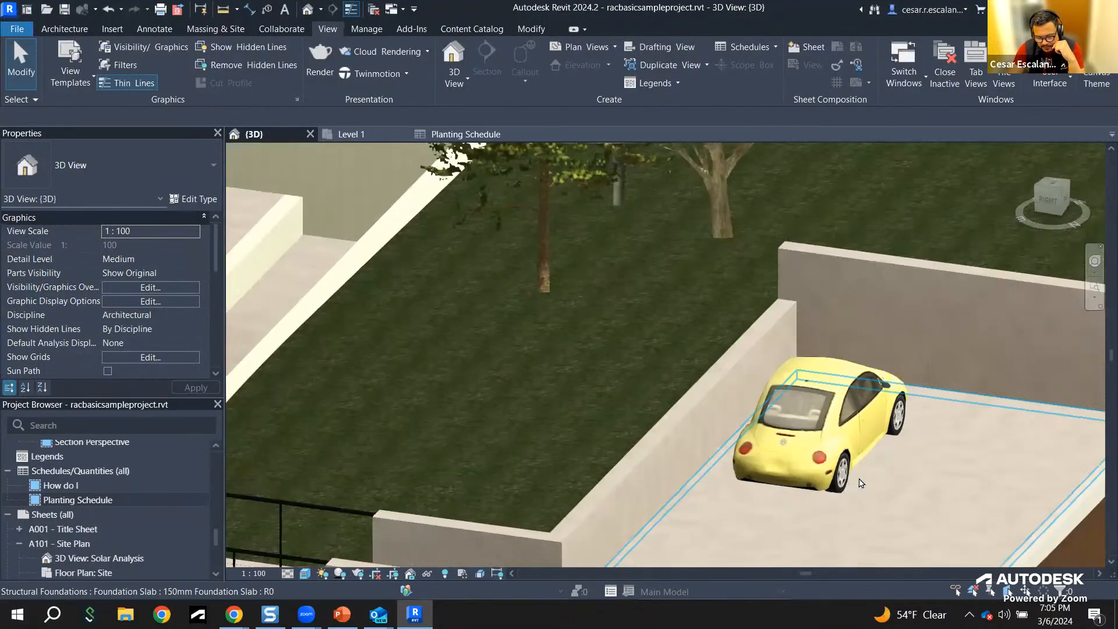
pyautogui.scroll(-5, 756, 442)
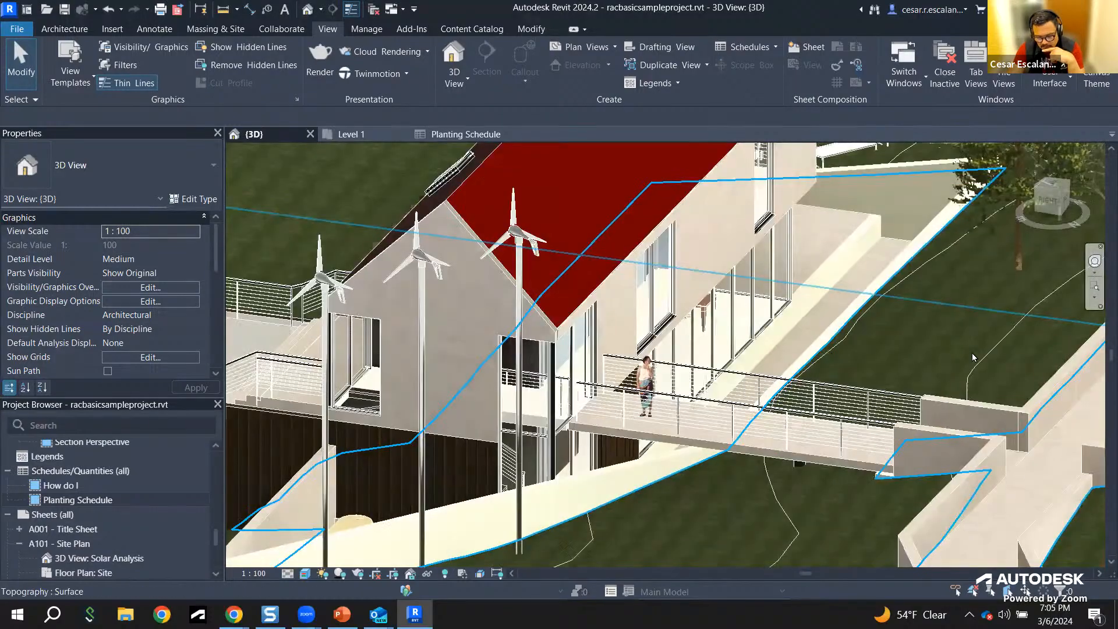
# Step: Look closely at the woman on the entrance bridge, select her to check the entourage family and type, and clear the selection
pyautogui.scroll(8, 639, 389)
pyautogui.scroll(10, 574, 408)
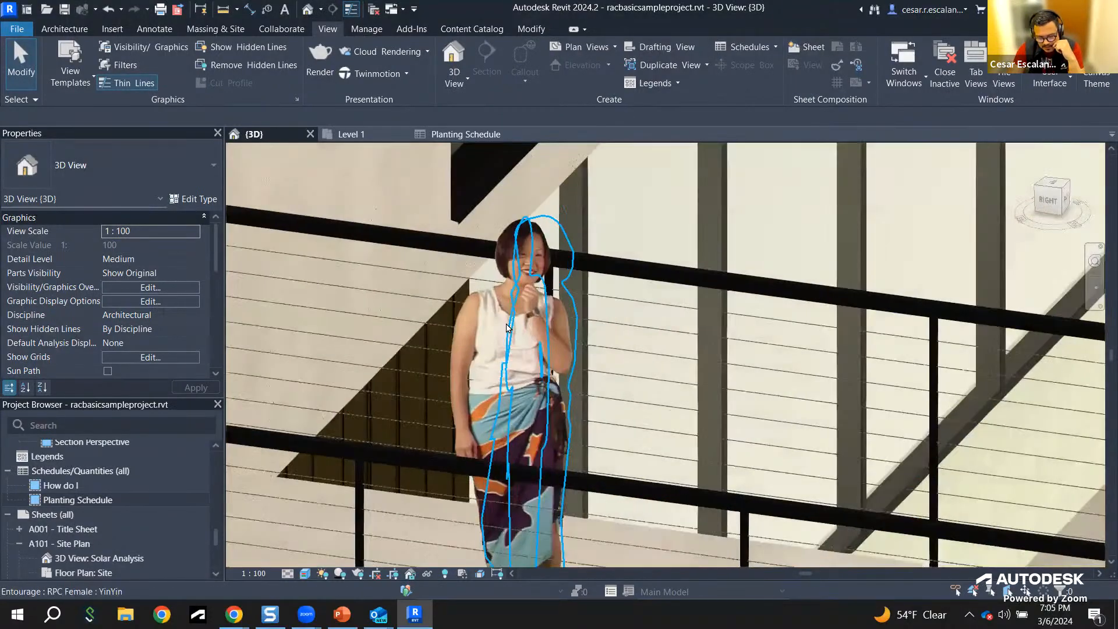
pyautogui.scroll(3, 561, 347)
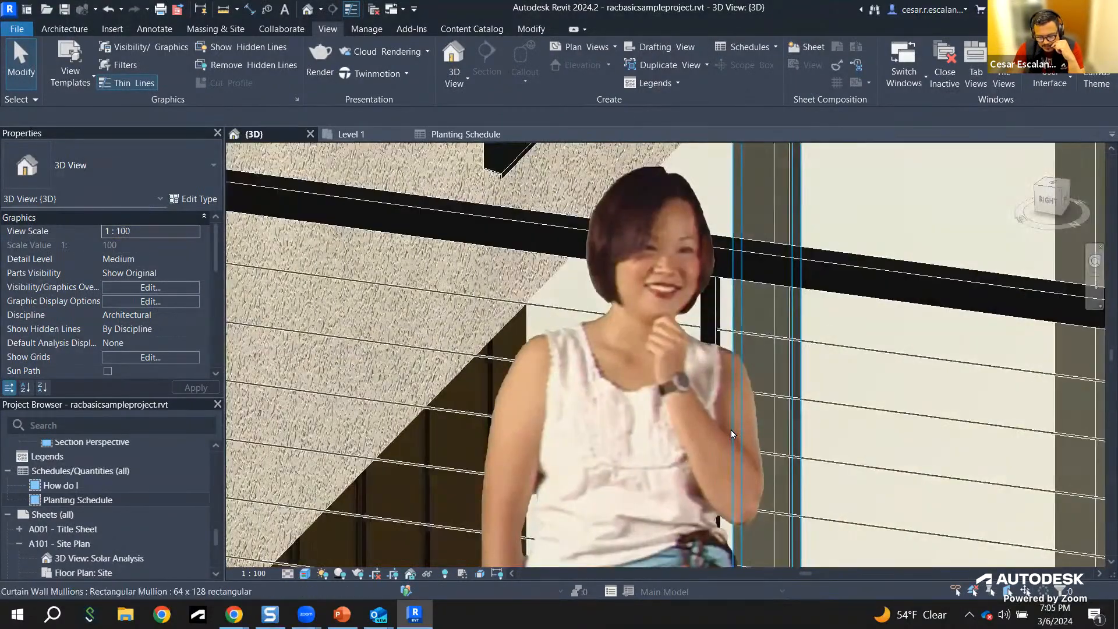
pyautogui.scroll(-2, 732, 429)
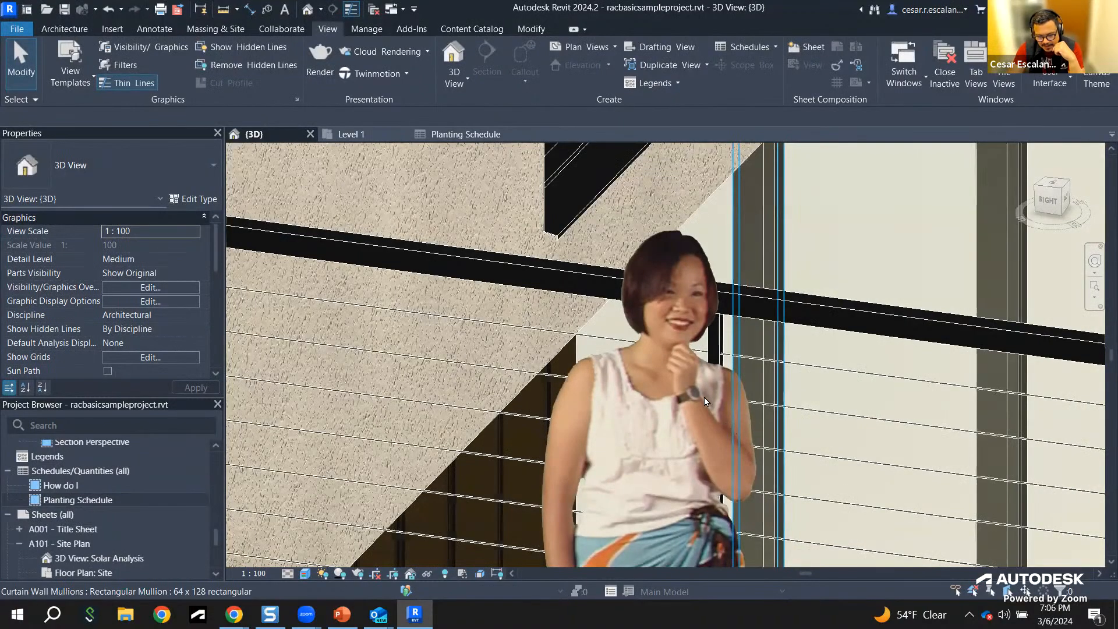
pyautogui.click(700, 250)
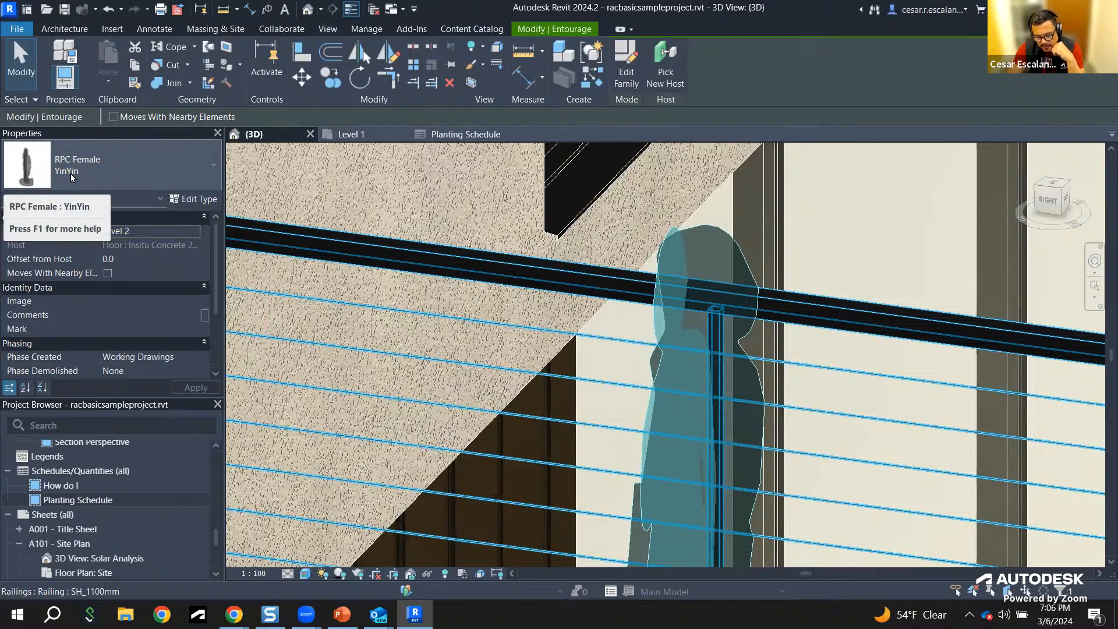
pyautogui.click(681, 276)
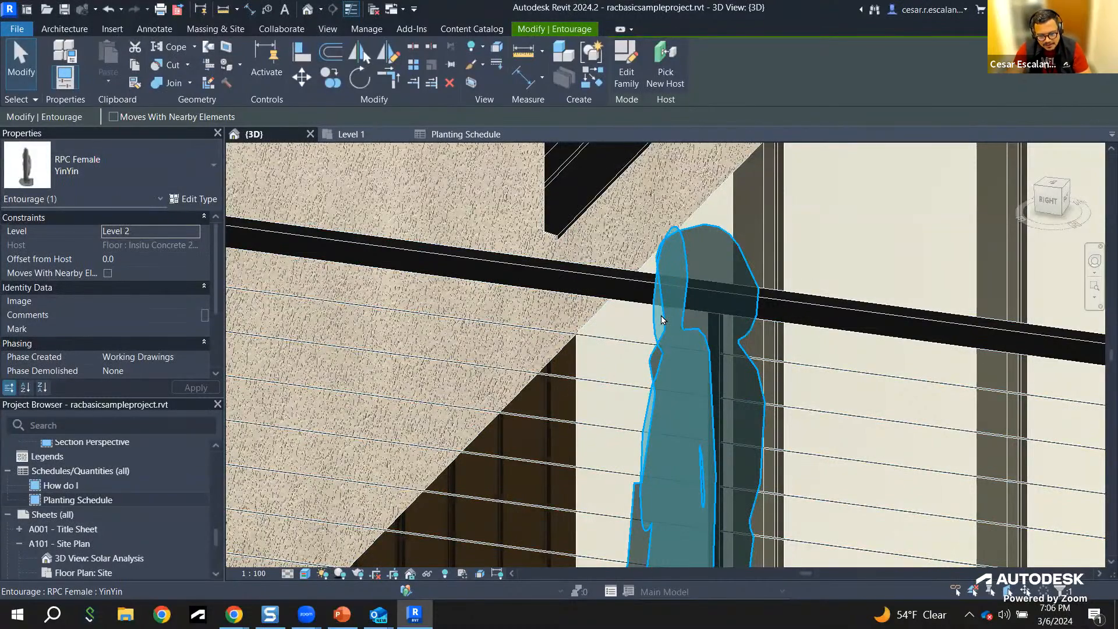
pyautogui.press('Escape')
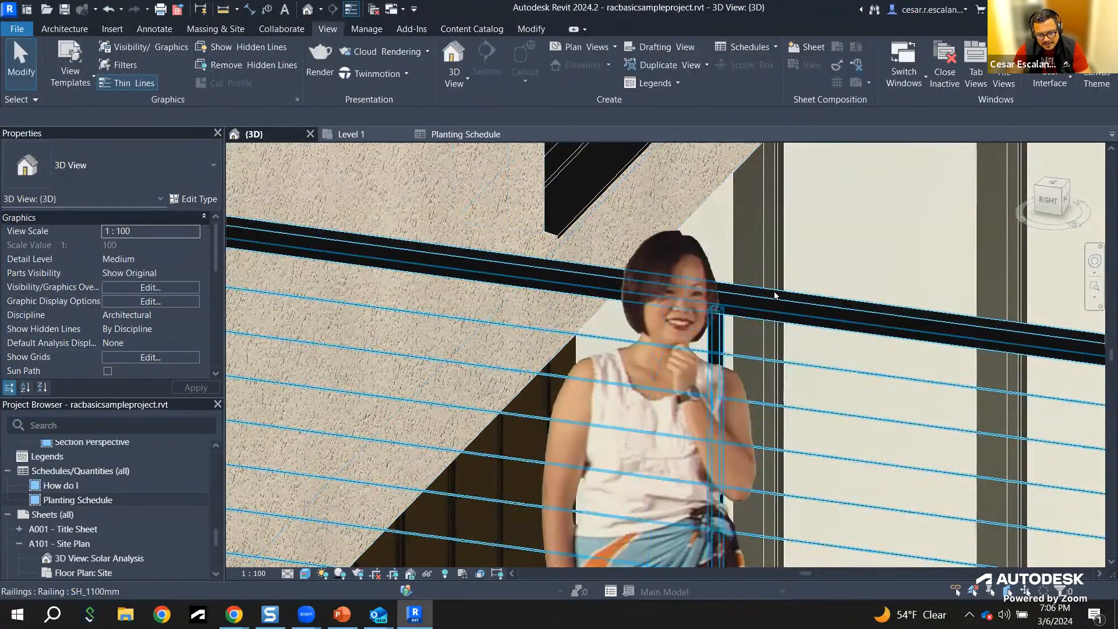
pyautogui.press('Tab')
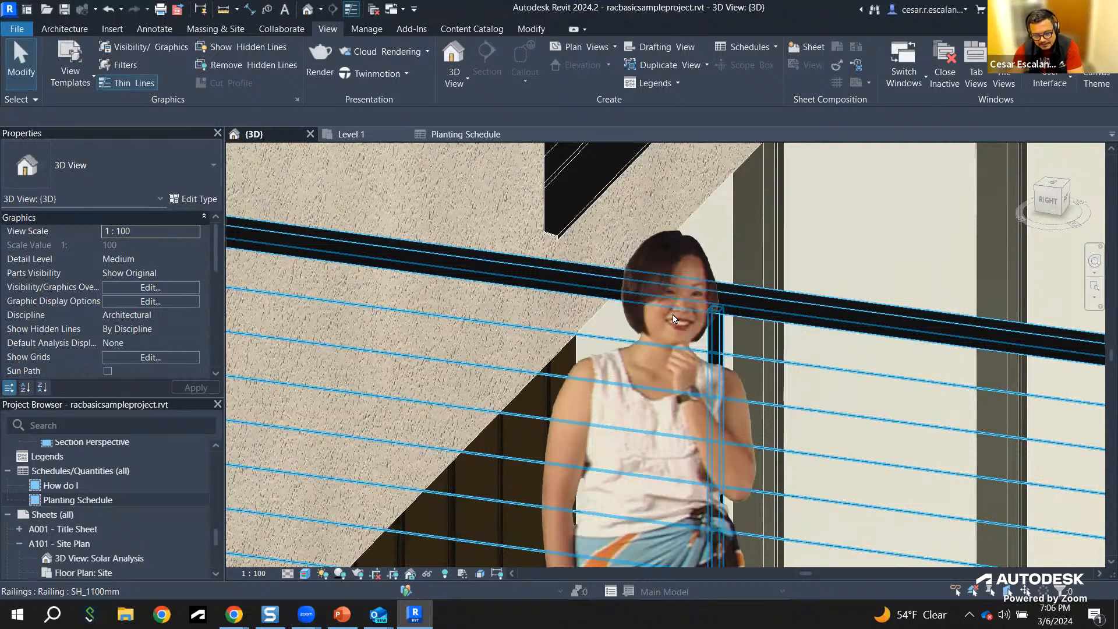
# Step: Examine the man standing at the roof terrace railing up close, and return to a view of the terrace and wind generators
pyautogui.scroll(-8, 686, 362)
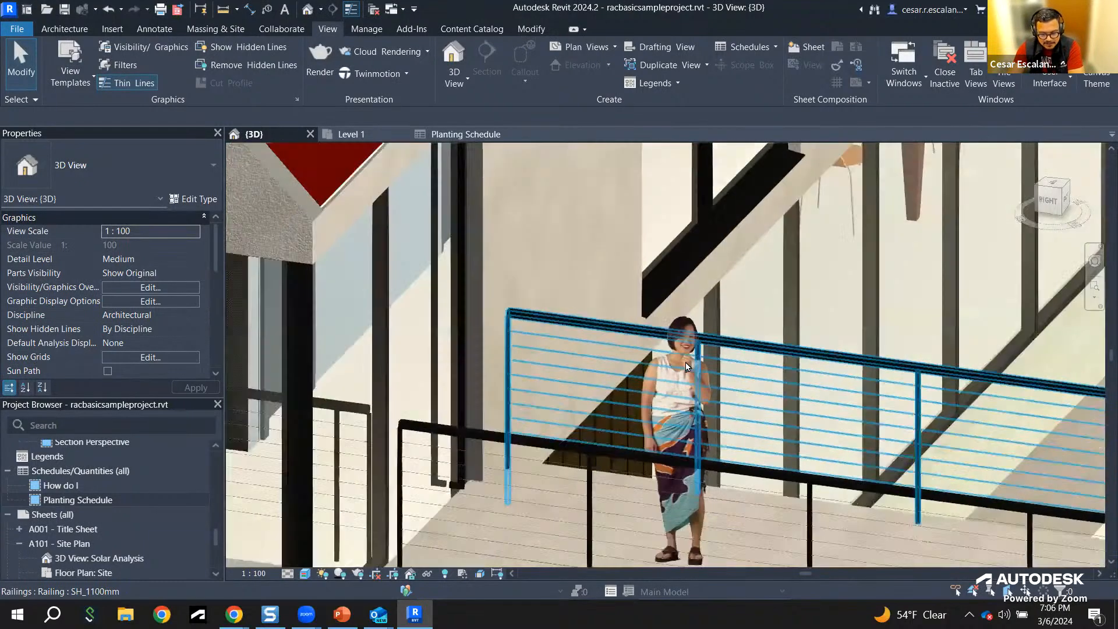
pyautogui.scroll(-2, 773, 364)
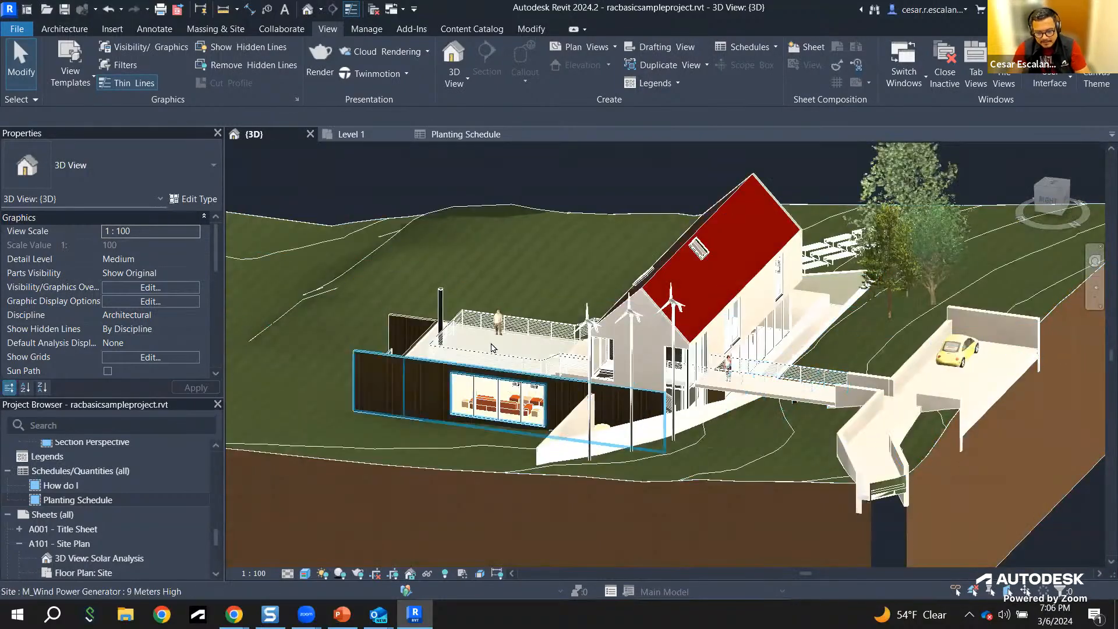
pyautogui.scroll(5, 483, 311)
pyautogui.scroll(5, 753, 256)
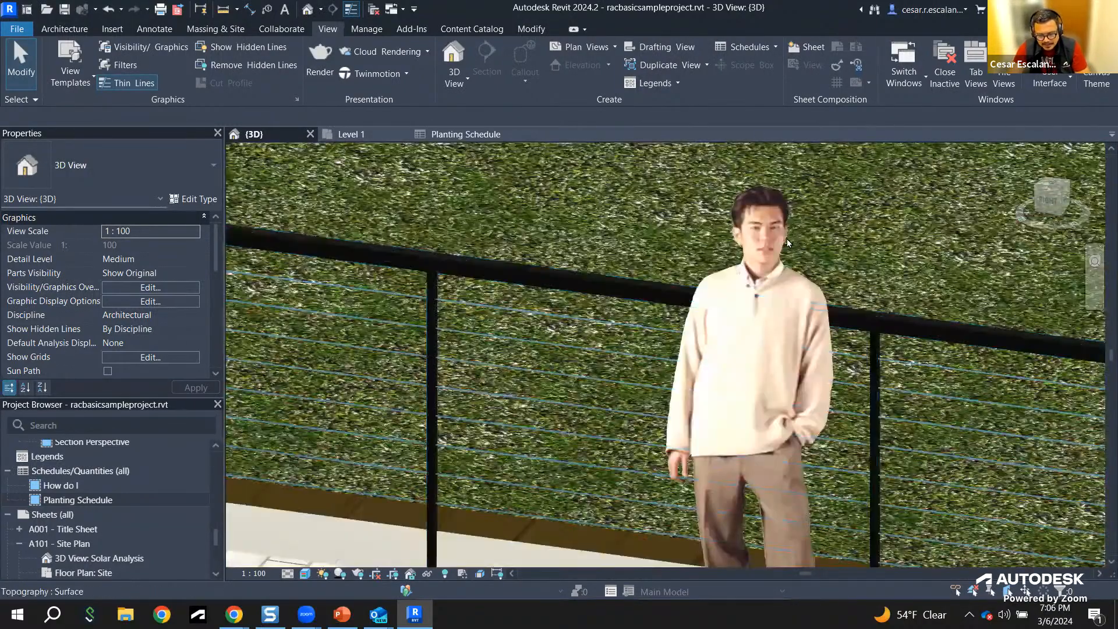
pyautogui.scroll(2, 717, 289)
pyautogui.scroll(-5, 719, 294)
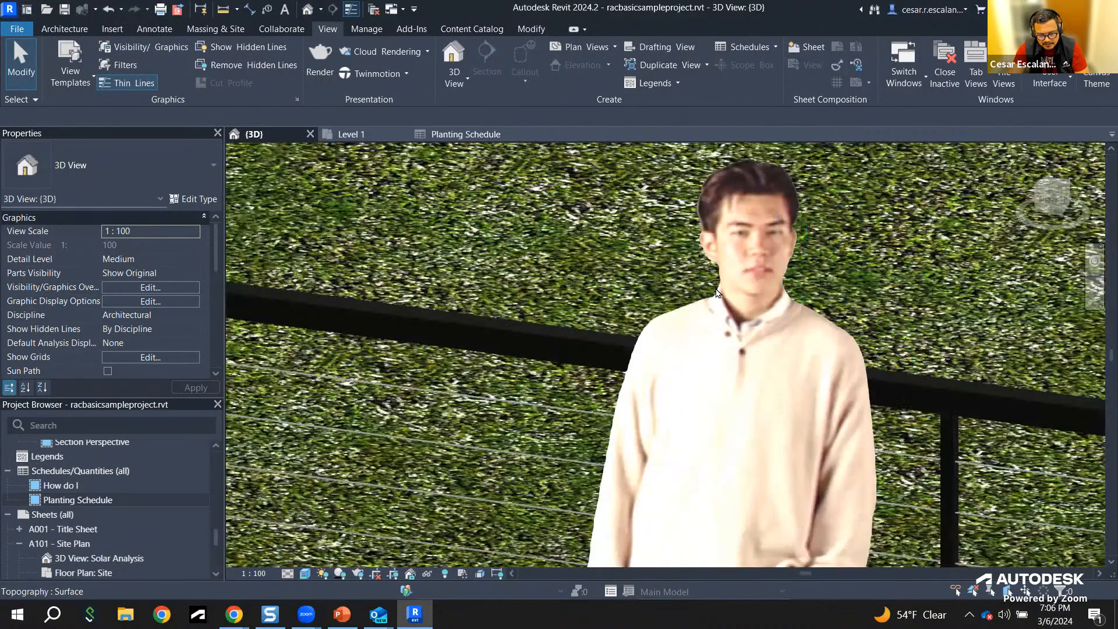
pyautogui.scroll(-6, 662, 302)
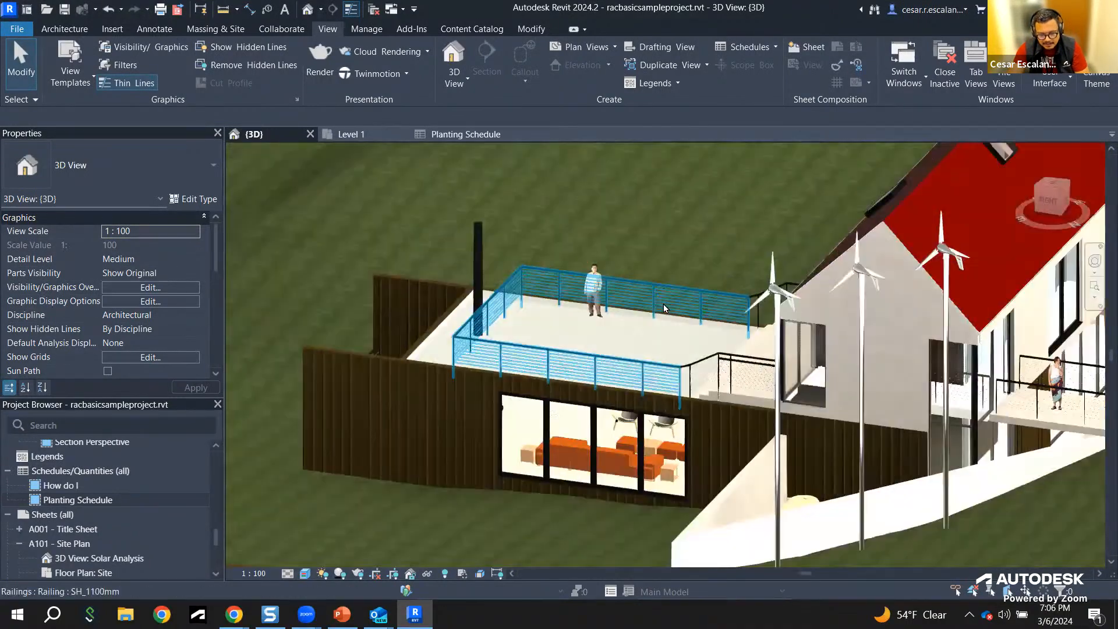
pyautogui.moveTo(586, 402); pyautogui.dragTo(459, 370, button='middle')
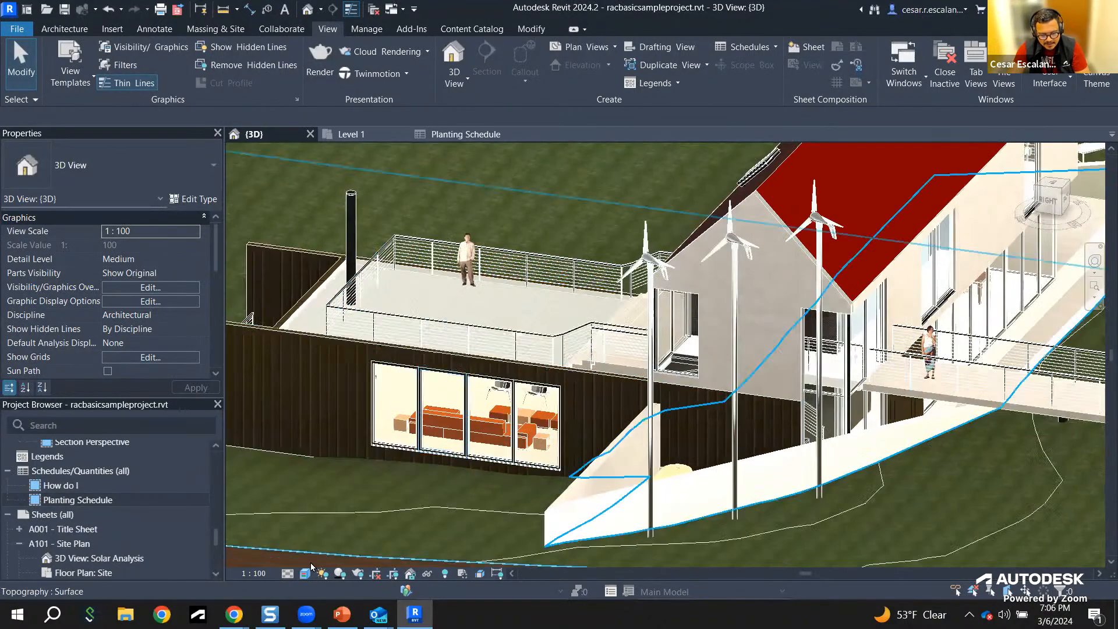
# Step: Switch the 3D view back to the Shaded visual style and orbit to the glazed gable end of the house
pyautogui.click(304, 574)
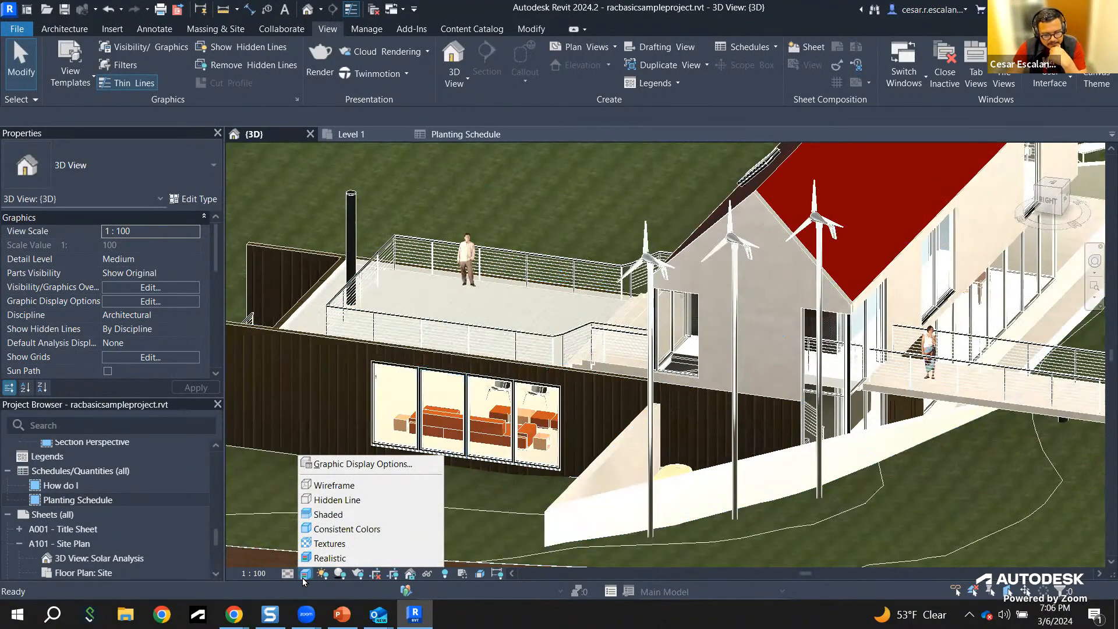
pyautogui.click(329, 515)
pyautogui.scroll(-5, 540, 474)
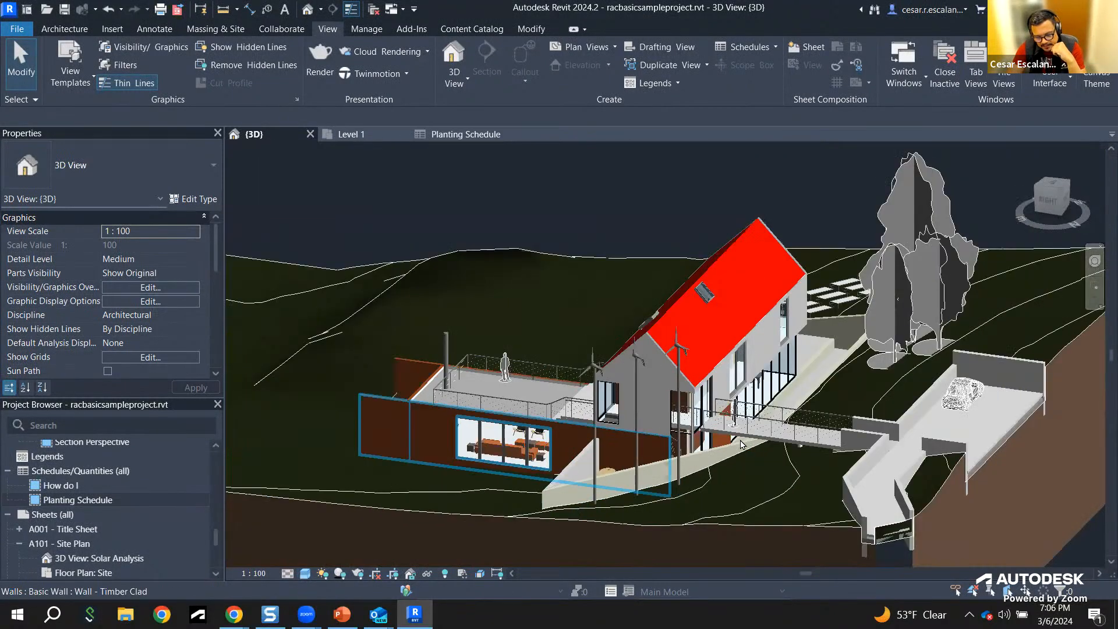
pyautogui.keyDown('shift'); pyautogui.moveTo(774, 452); pyautogui.dragTo(912, 256, button='middle'); pyautogui.keyUp('shift')
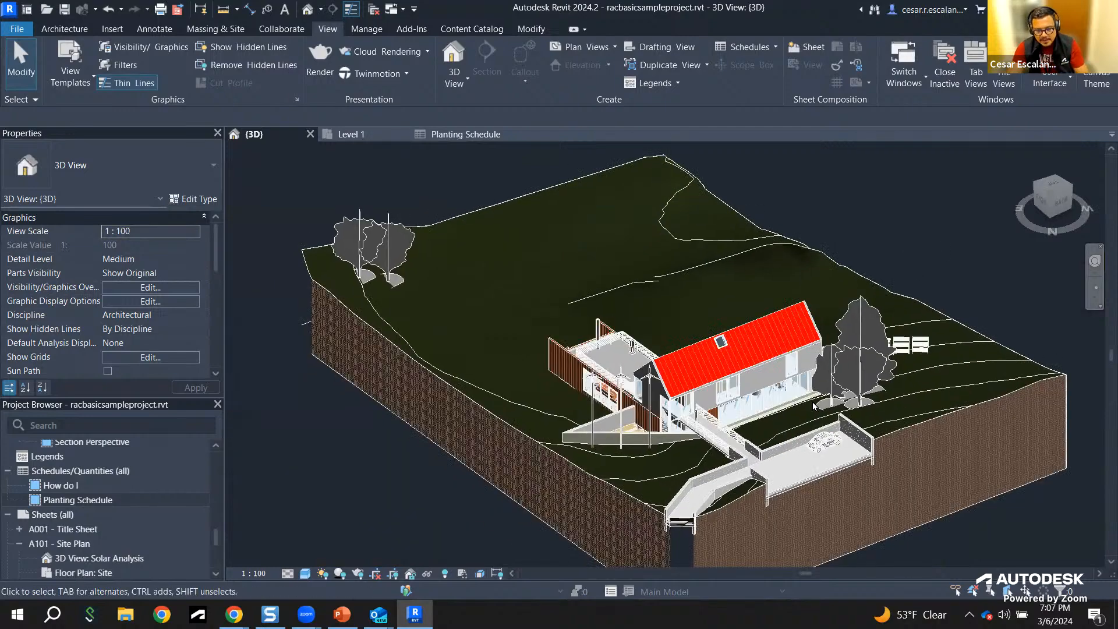
pyautogui.keyDown('shift'); pyautogui.moveTo(812, 440); pyautogui.dragTo(527, 502, button='middle'); pyautogui.keyUp('shift')
pyautogui.scroll(5, 604, 316)
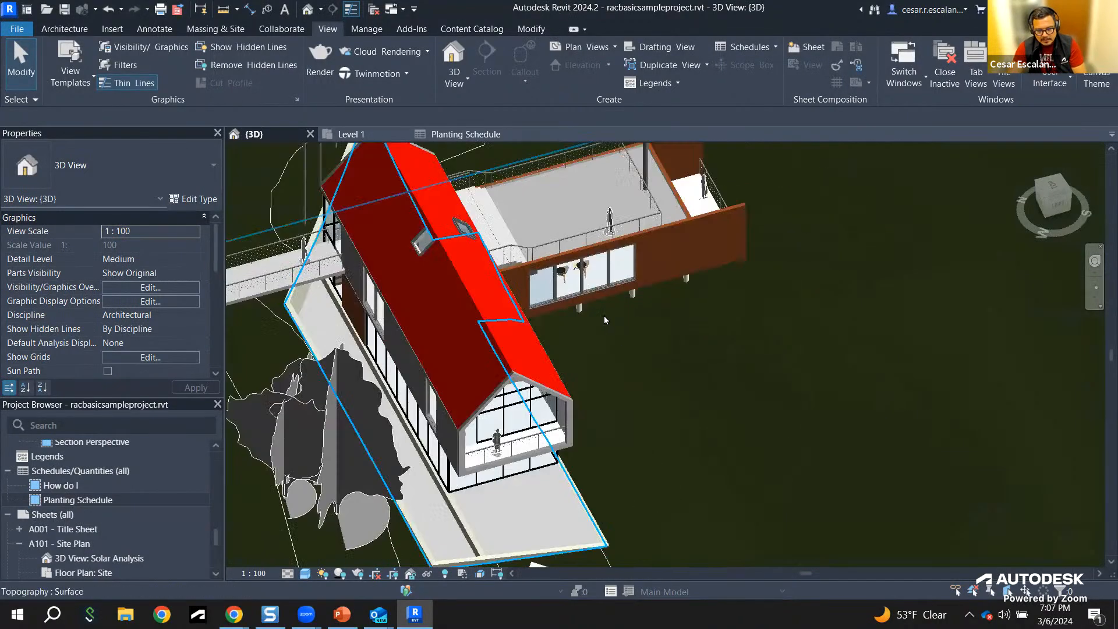
# Step: Inspect the shaded house from the glazed gable end around to the roof terrace side
pyautogui.keyDown('shift'); pyautogui.moveTo(592, 411); pyautogui.dragTo(542, 378, button='middle'); pyautogui.keyUp('shift')
pyautogui.moveTo(629, 396); pyautogui.dragTo(602, 554, button='middle')
pyautogui.scroll(3, 541, 446)
pyautogui.scroll(2, 541, 446)
pyautogui.keyDown('shift'); pyautogui.moveTo(505, 446); pyautogui.dragTo(466, 375, button='middle'); pyautogui.keyUp('shift')
pyautogui.keyDown('shift'); pyautogui.moveTo(606, 459); pyautogui.dragTo(686, 496, button='middle'); pyautogui.keyUp('shift')
pyautogui.scroll(-6, 735, 485)
pyautogui.keyDown('shift'); pyautogui.moveTo(780, 467); pyautogui.dragTo(718, 501, button='middle'); pyautogui.keyUp('shift')
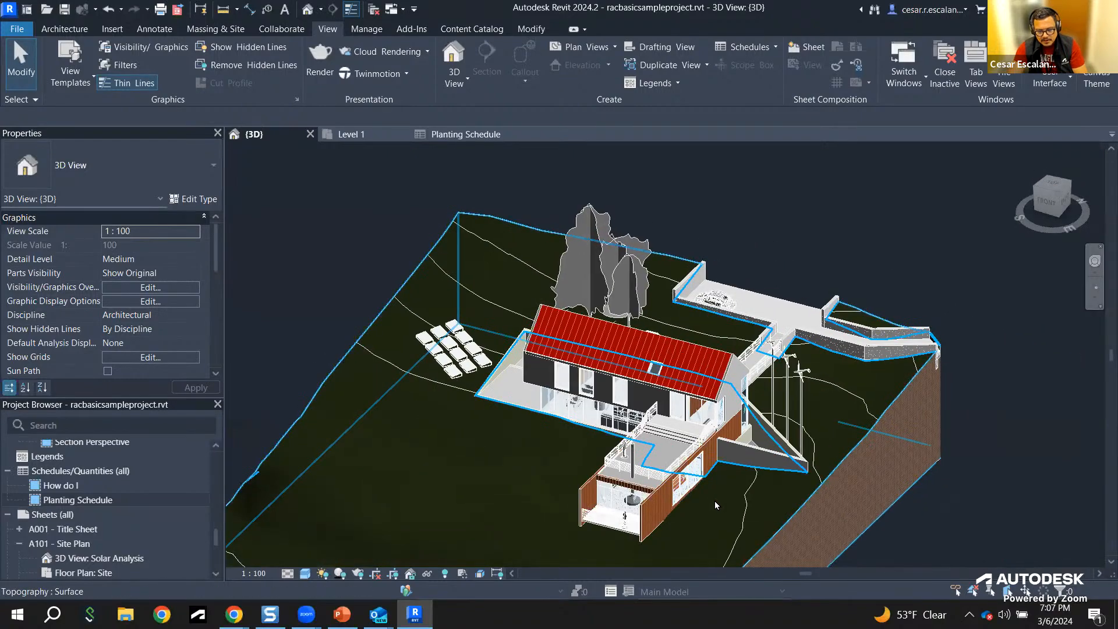
# Step: Examine the roof terrace and timber-clad wing up close, the whole site, and the trees behind the house
pyautogui.scroll(4, 715, 500)
pyautogui.scroll(4, 715, 488)
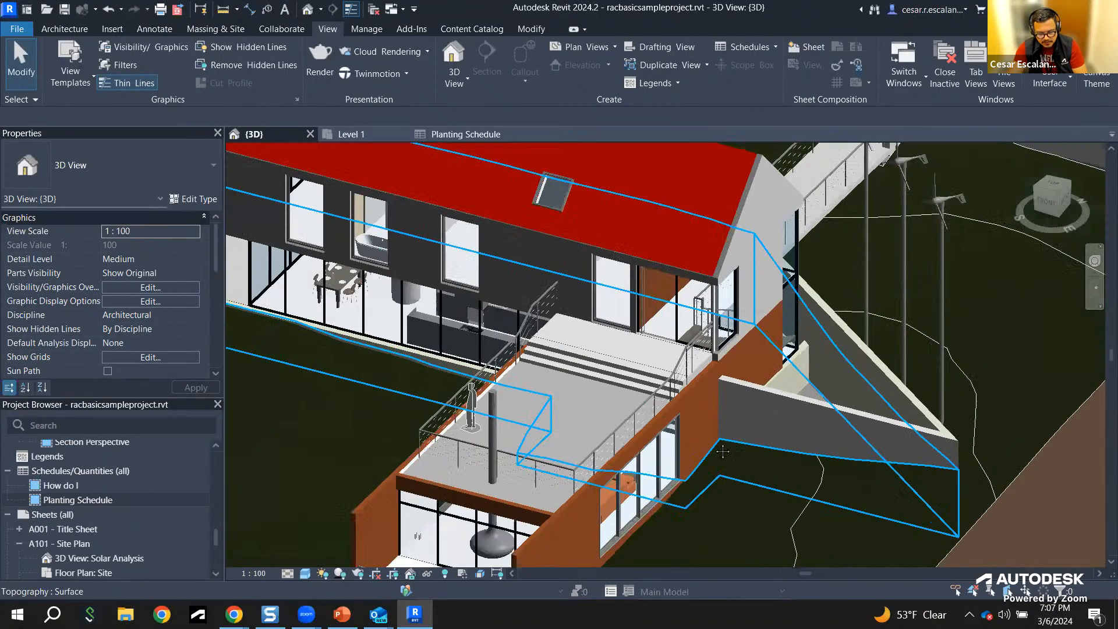
pyautogui.keyDown('shift'); pyautogui.moveTo(645, 475); pyautogui.dragTo(697, 436, button='middle'); pyautogui.keyUp('shift')
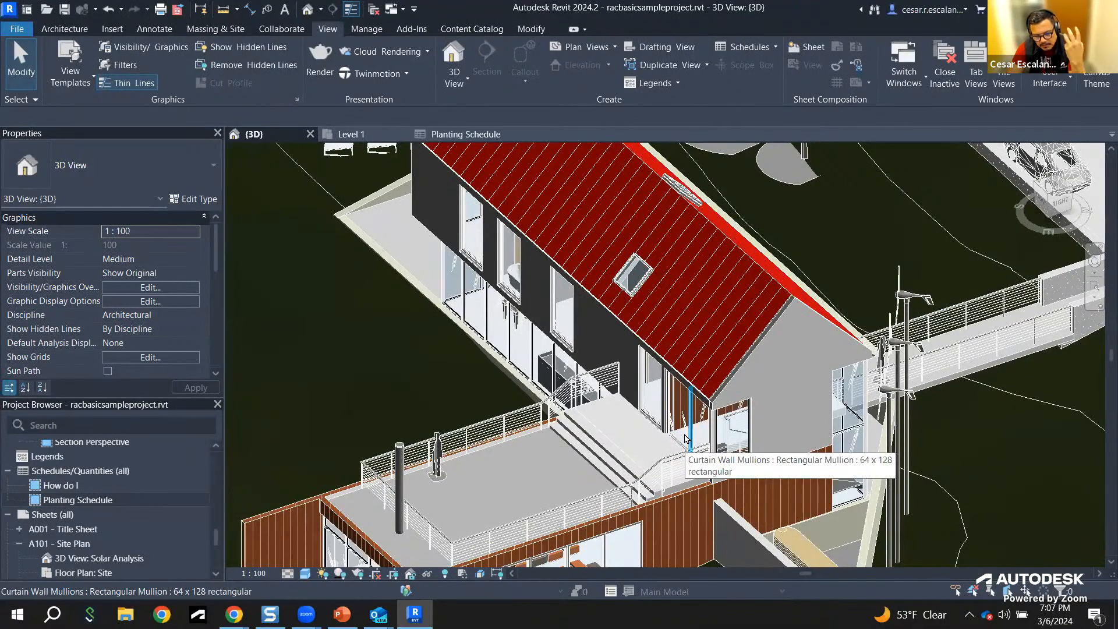
pyautogui.scroll(-2, 760, 419)
pyautogui.moveTo(758, 436); pyautogui.dragTo(830, 462, button='middle')
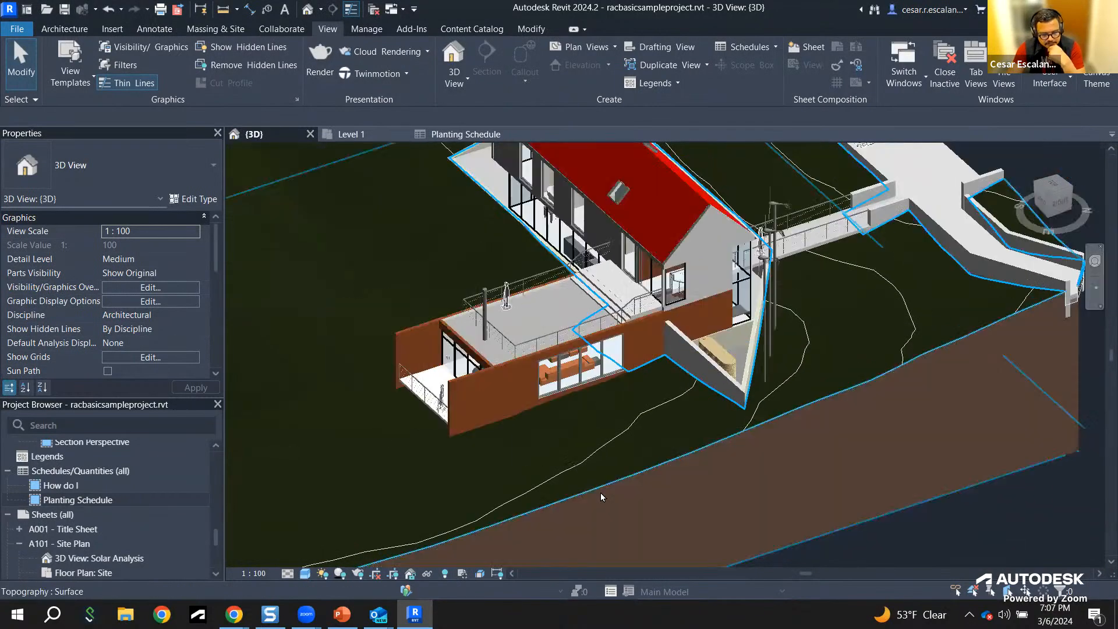
pyautogui.scroll(-1, 812, 484)
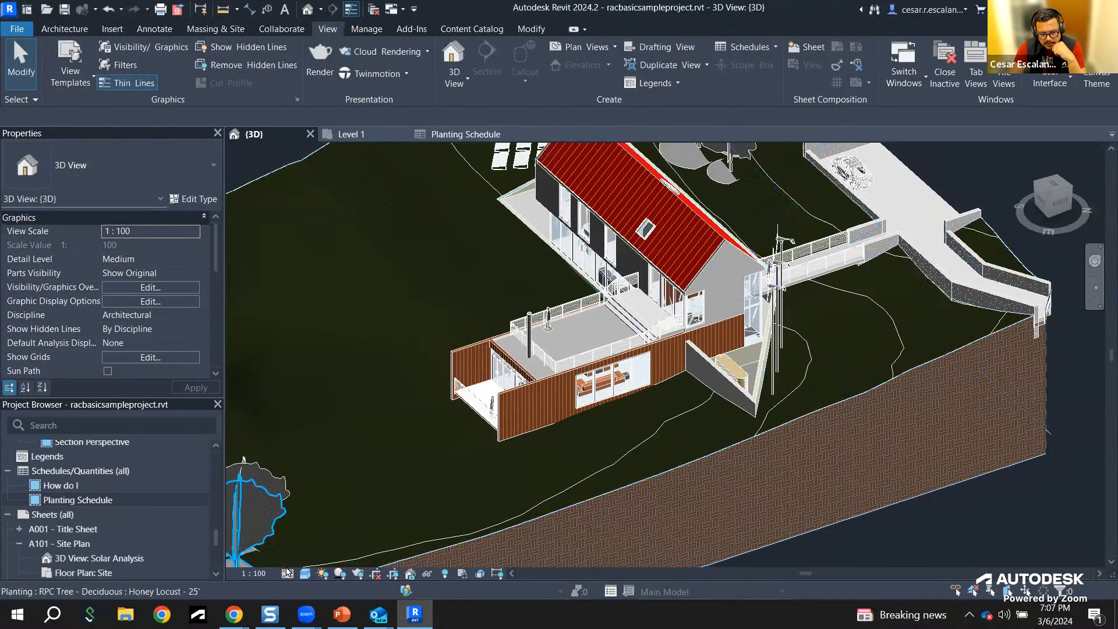
pyautogui.scroll(-3, 860, 216)
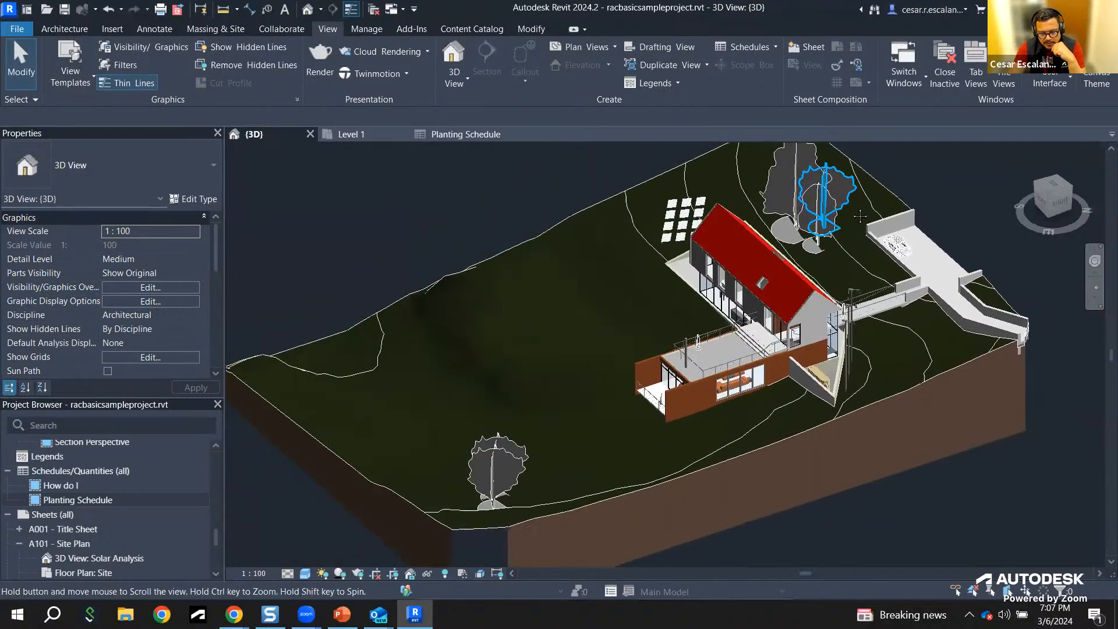
pyautogui.scroll(3, 859, 212)
pyautogui.moveTo(858, 210); pyautogui.dragTo(603, 363, button='middle')
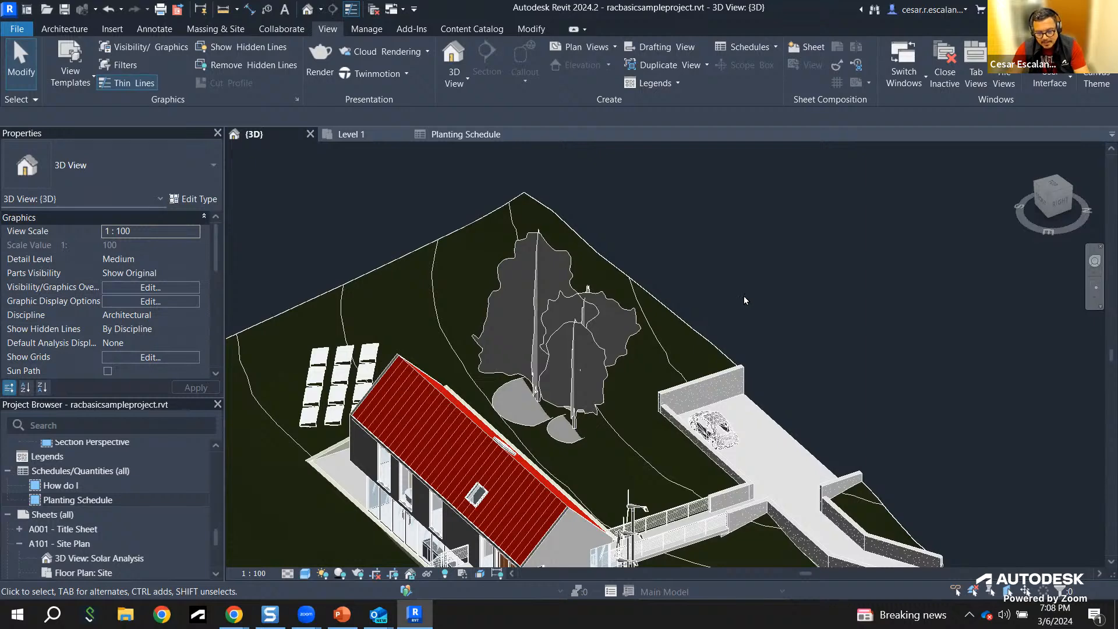
pyautogui.scroll(-2, 743, 295)
pyautogui.moveTo(766, 301); pyautogui.dragTo(813, 285, button='middle')
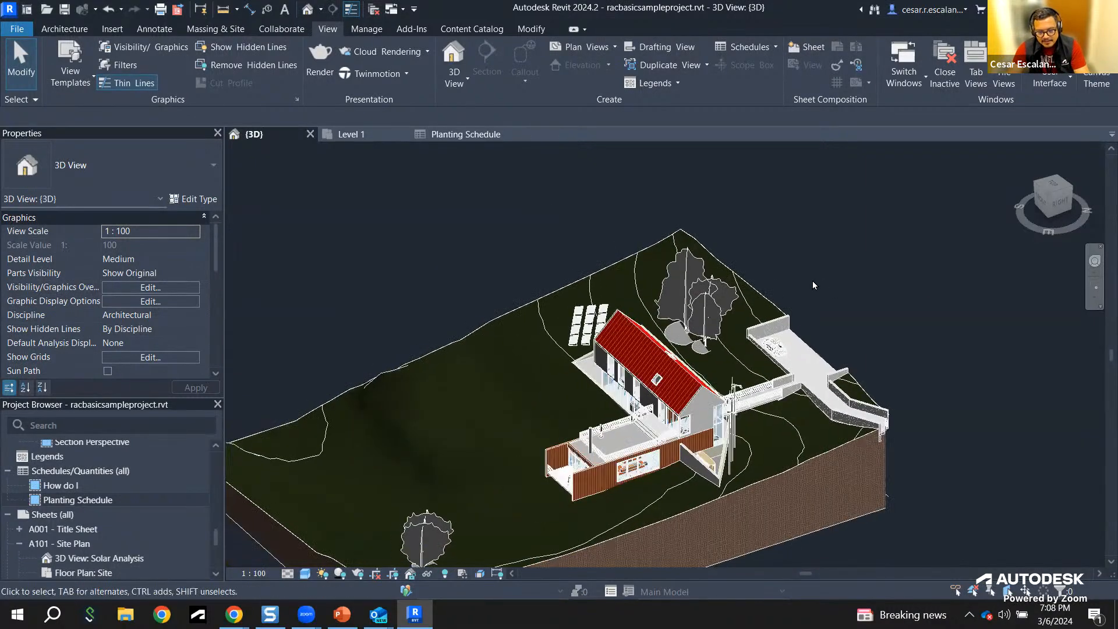
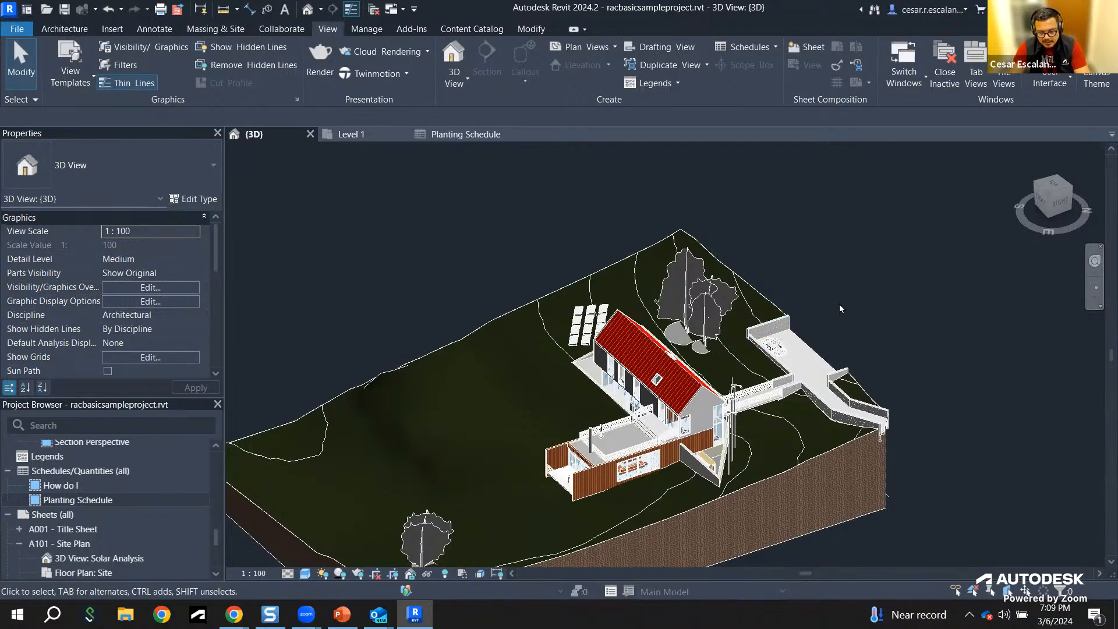
pyautogui.scroll(4, 816, 324)
pyautogui.moveTo(816, 308); pyautogui.dragTo(887, 223, button='middle')
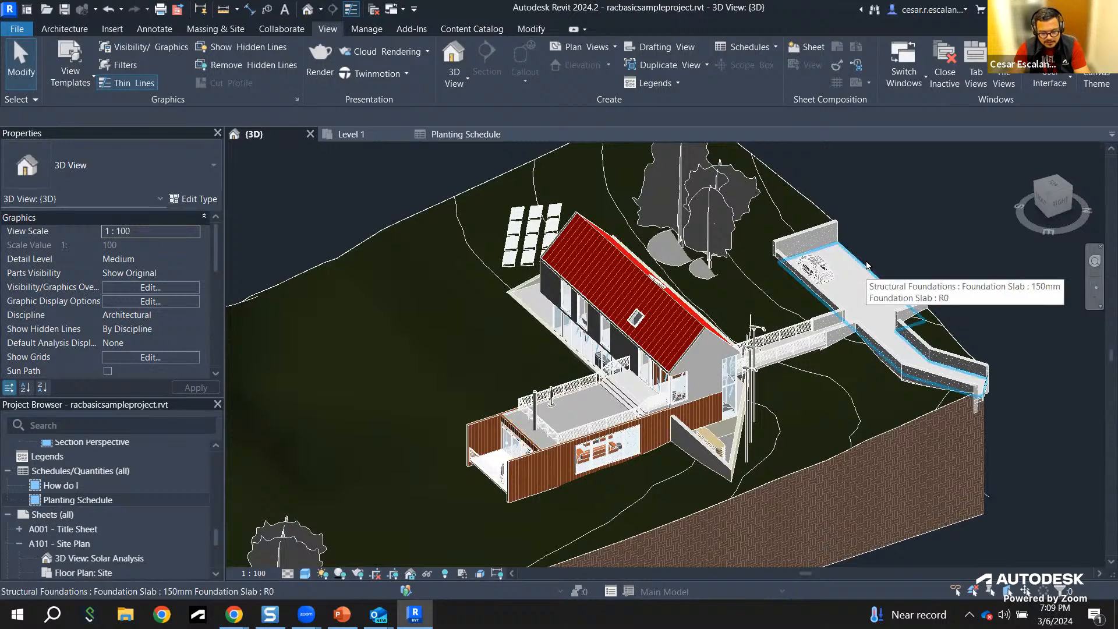
pyautogui.scroll(-2, 871, 237)
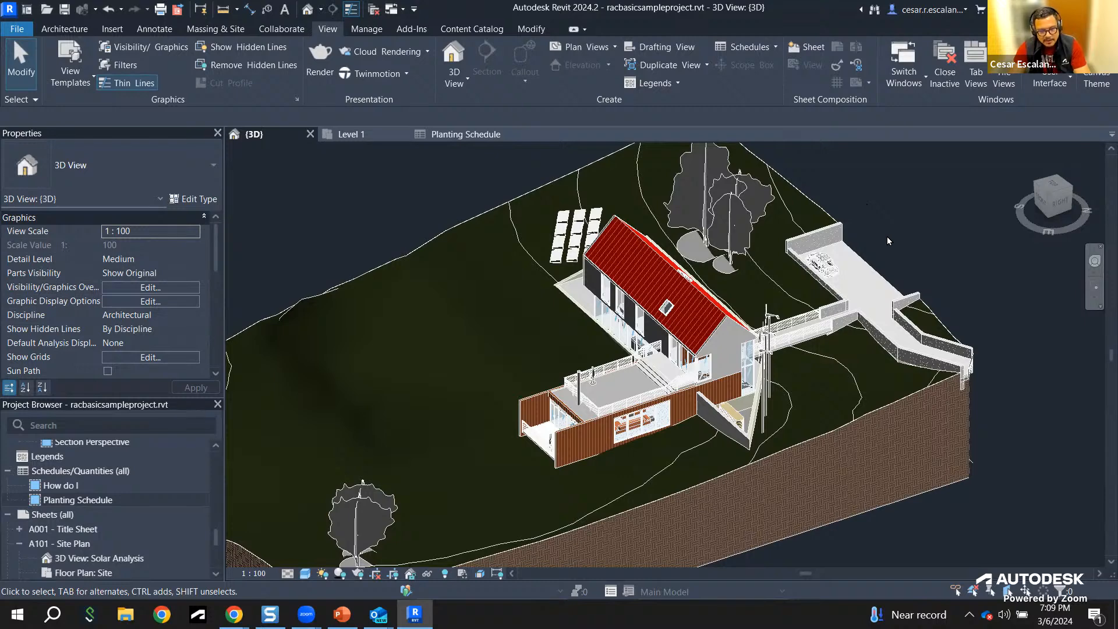
# Step: Examine the whole site and inspect the shaded house from the side with the solar panels
pyautogui.scroll(-3, 887, 236)
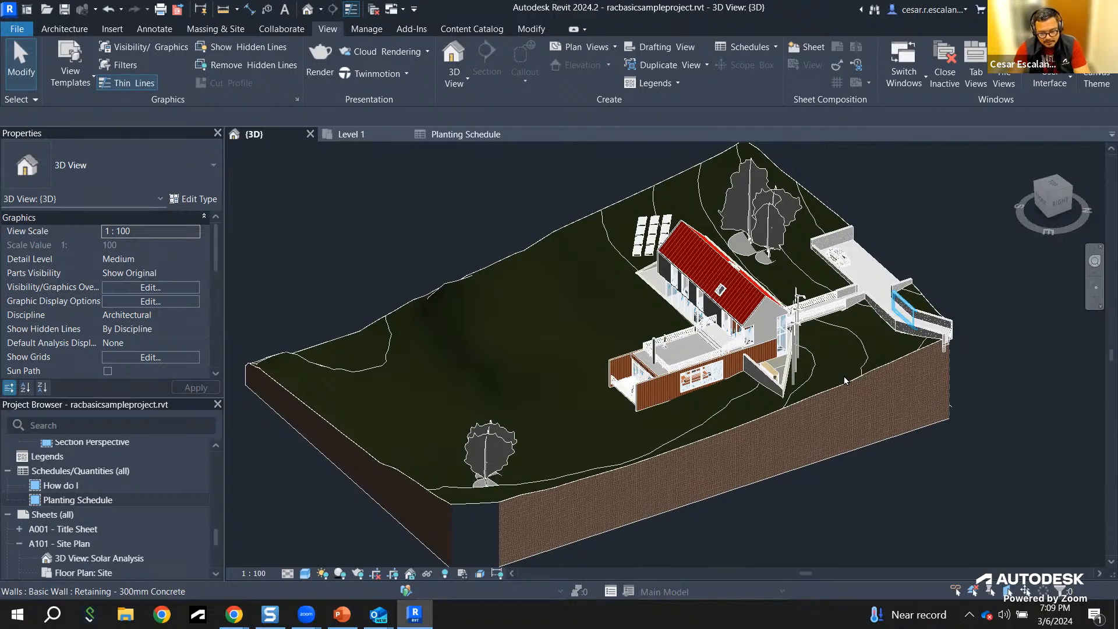
pyautogui.scroll(2, 652, 262)
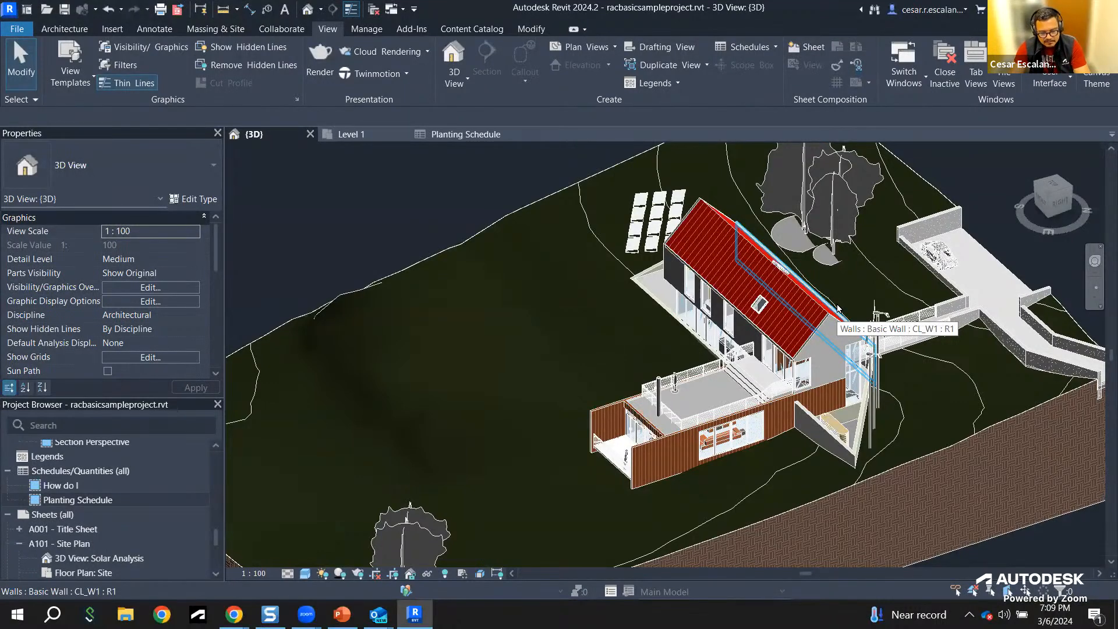
pyautogui.scroll(-3, 837, 309)
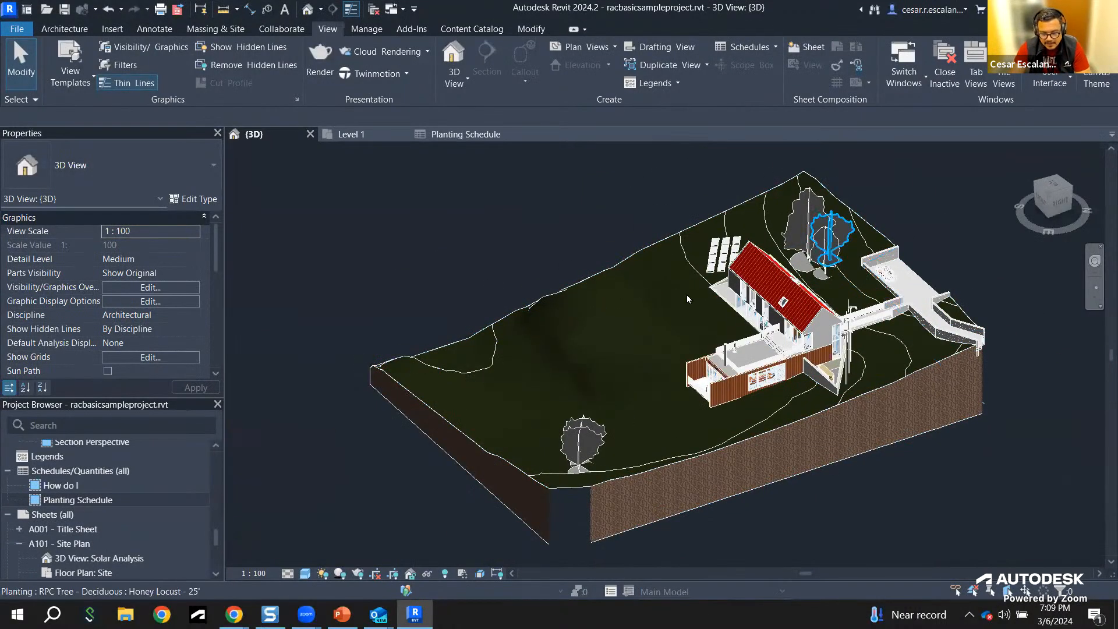
pyautogui.keyDown('shift'); pyautogui.moveTo(832, 382); pyautogui.dragTo(741, 406, button='middle'); pyautogui.keyUp('shift')
pyautogui.scroll(3, 750, 396)
pyautogui.moveTo(791, 344); pyautogui.dragTo(777, 406, button='middle')
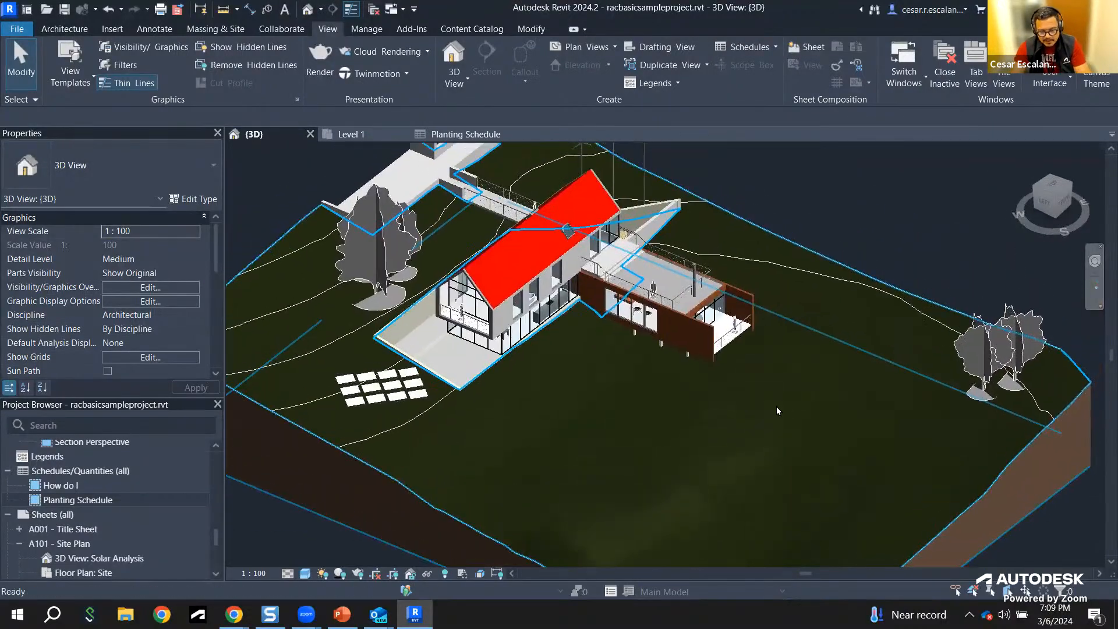
pyautogui.scroll(-2, 824, 336)
pyautogui.moveTo(849, 221); pyautogui.dragTo(877, 249, button='middle')
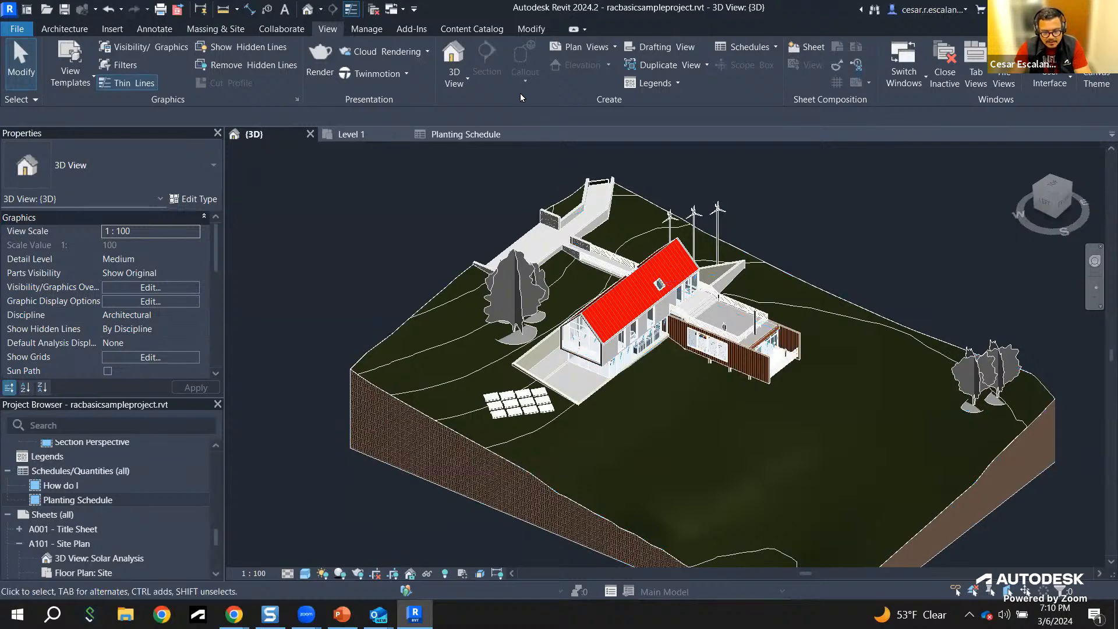
# Step: Set the project's Area unit format to square feet
pyautogui.click(376, 35)
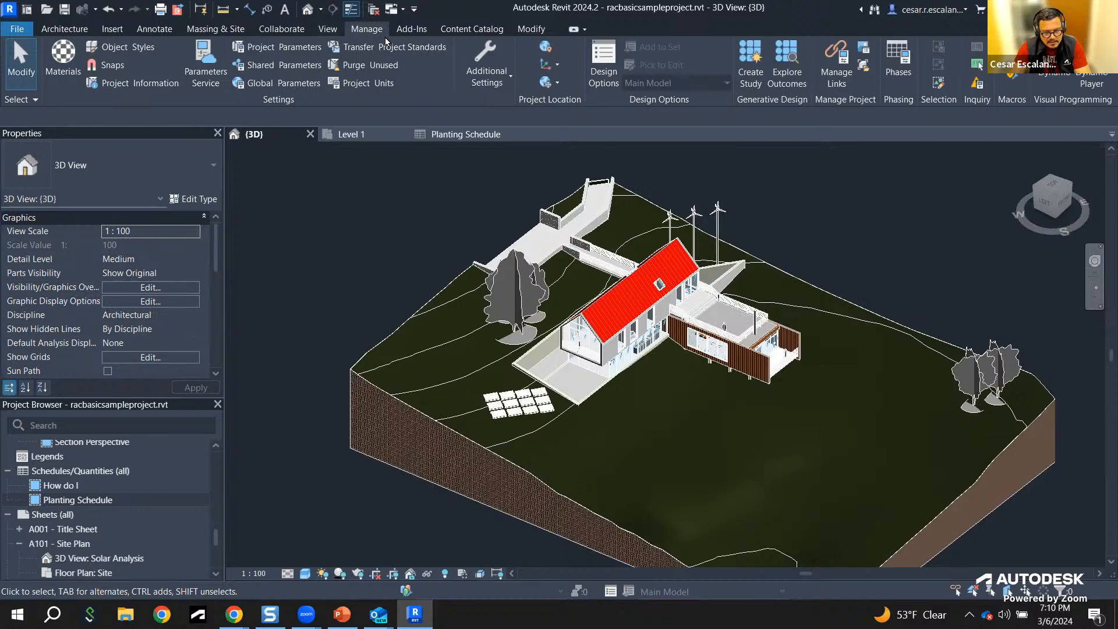
pyautogui.click(379, 81)
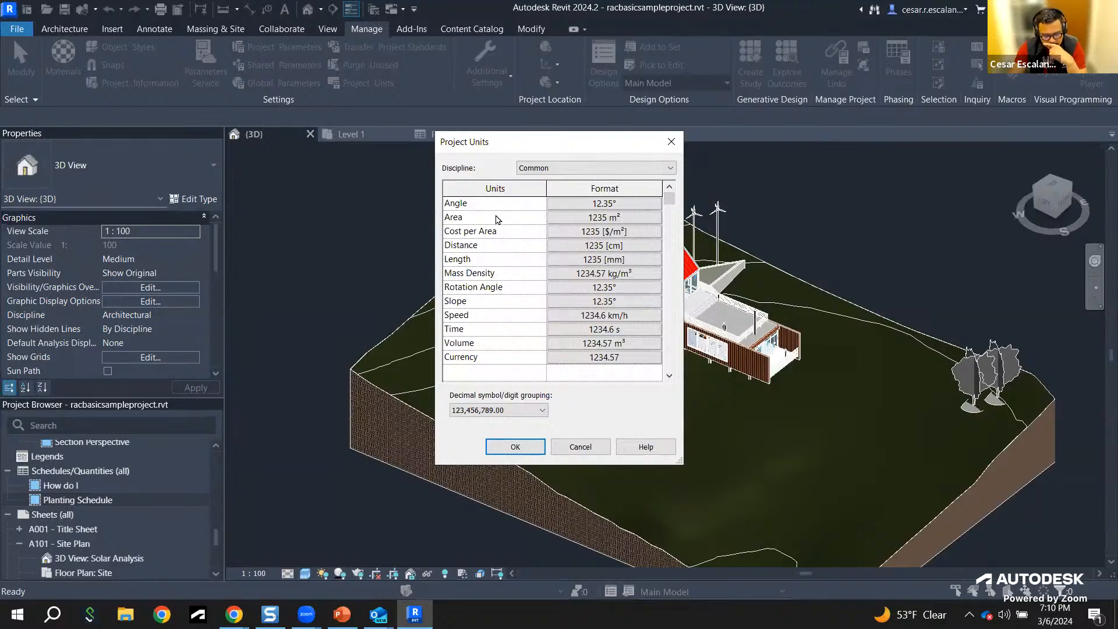
pyautogui.click(618, 218)
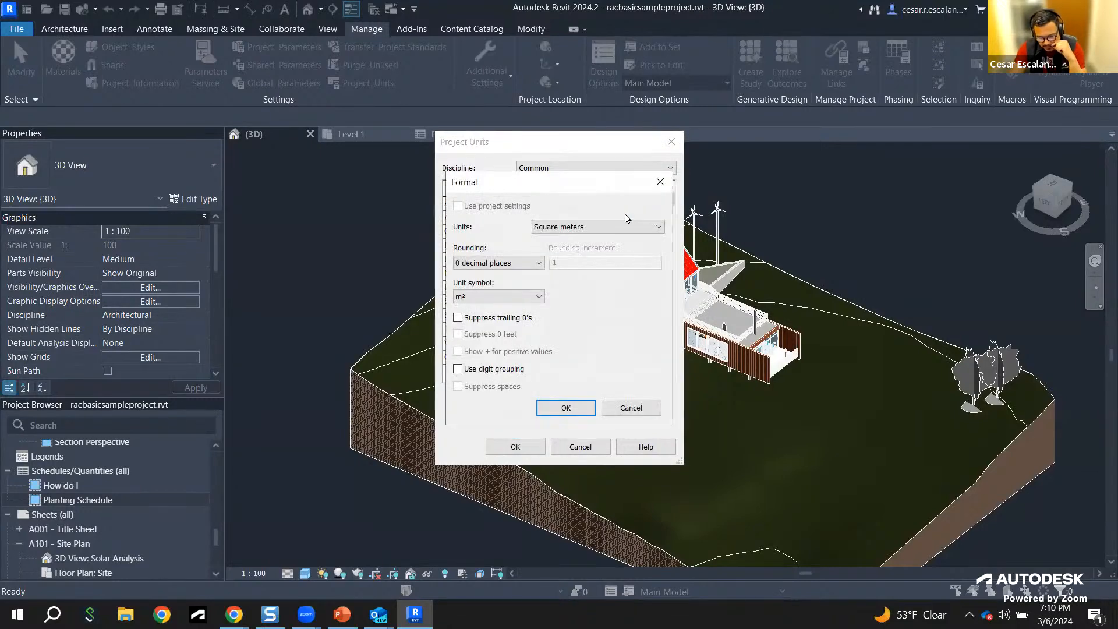
pyautogui.click(639, 227)
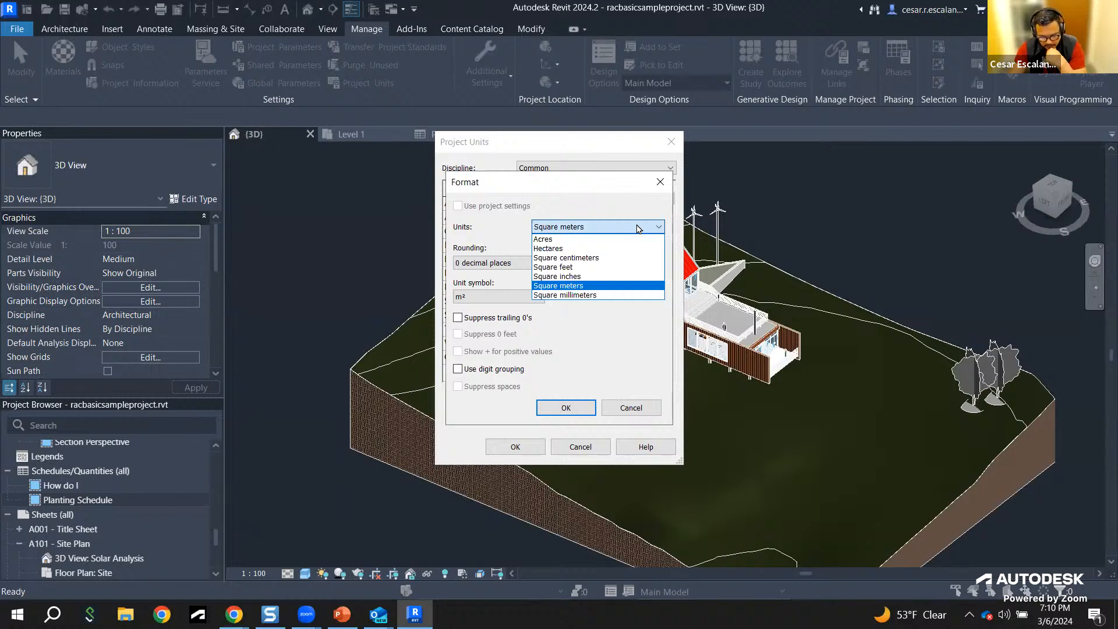
pyautogui.click(586, 268)
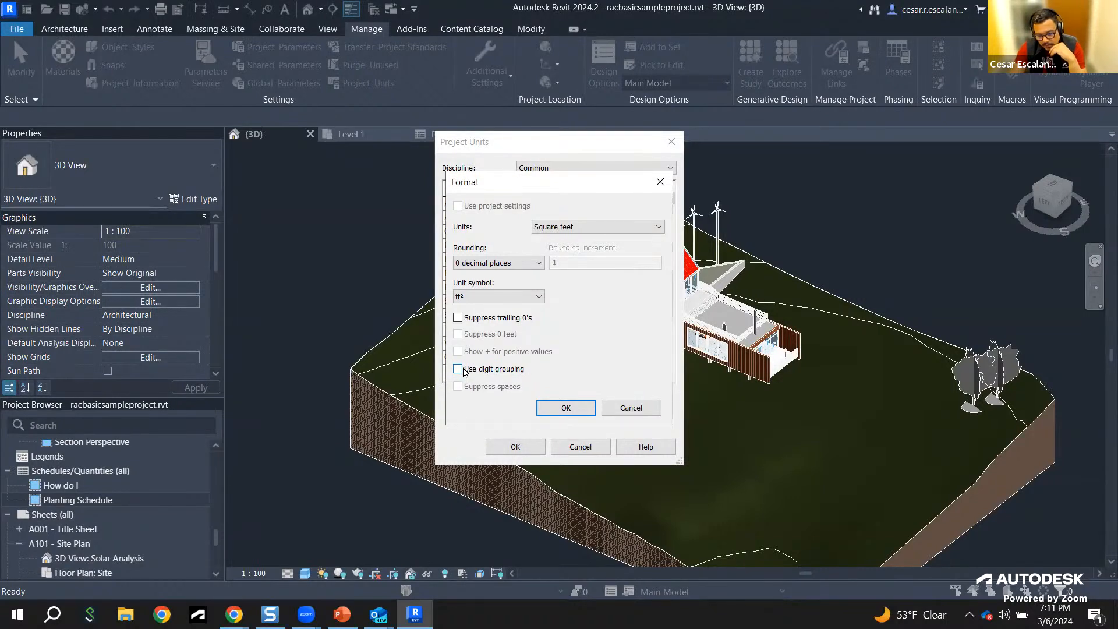
pyautogui.click(556, 406)
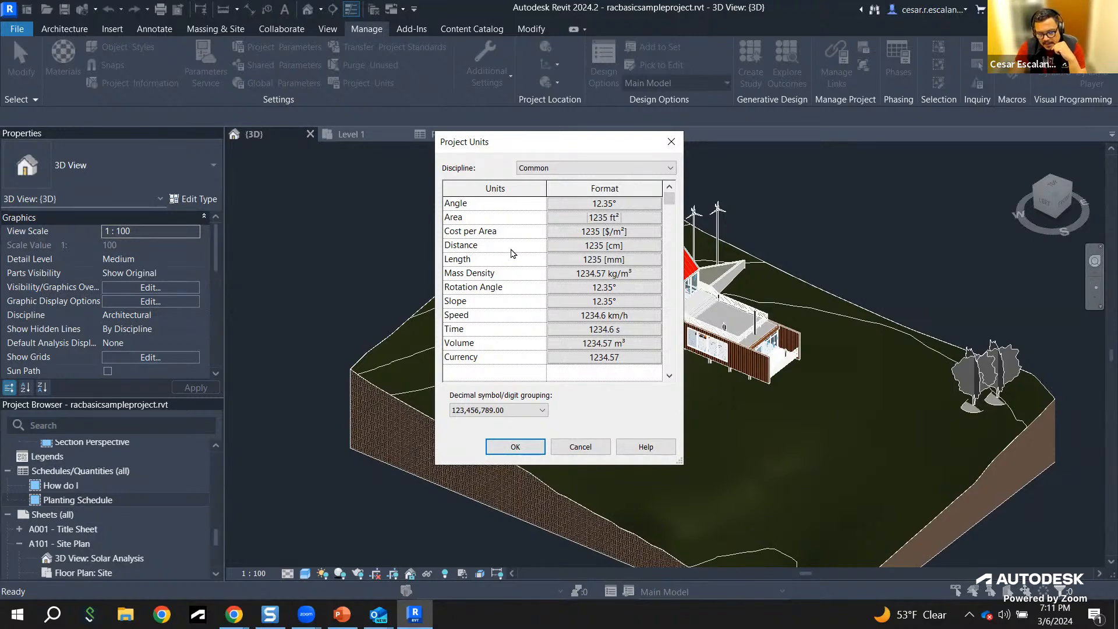
# Step: Set the Distance unit format to feet, rounded to 2 decimal places
pyautogui.click(592, 246)
pyautogui.click(597, 227)
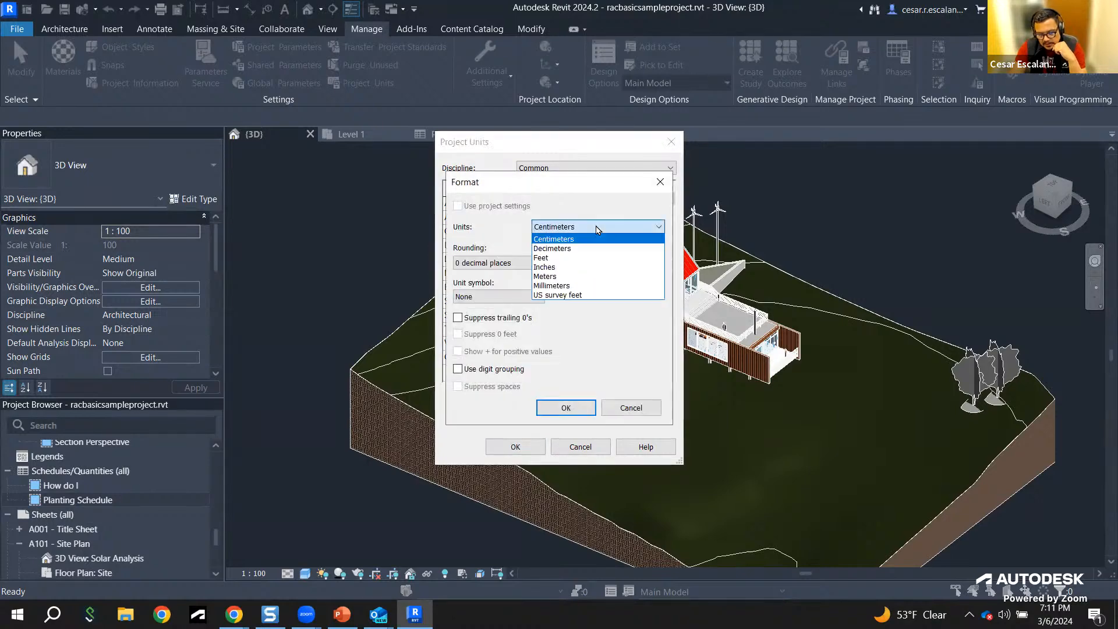
pyautogui.click(564, 263)
pyautogui.click(563, 228)
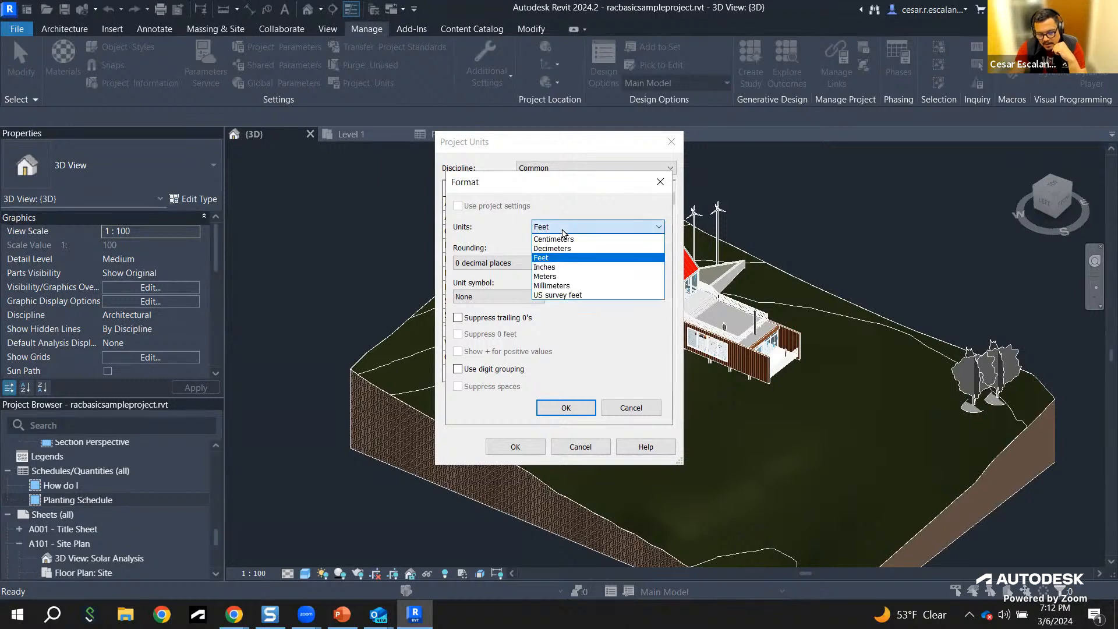
pyautogui.click(547, 258)
pyautogui.click(529, 263)
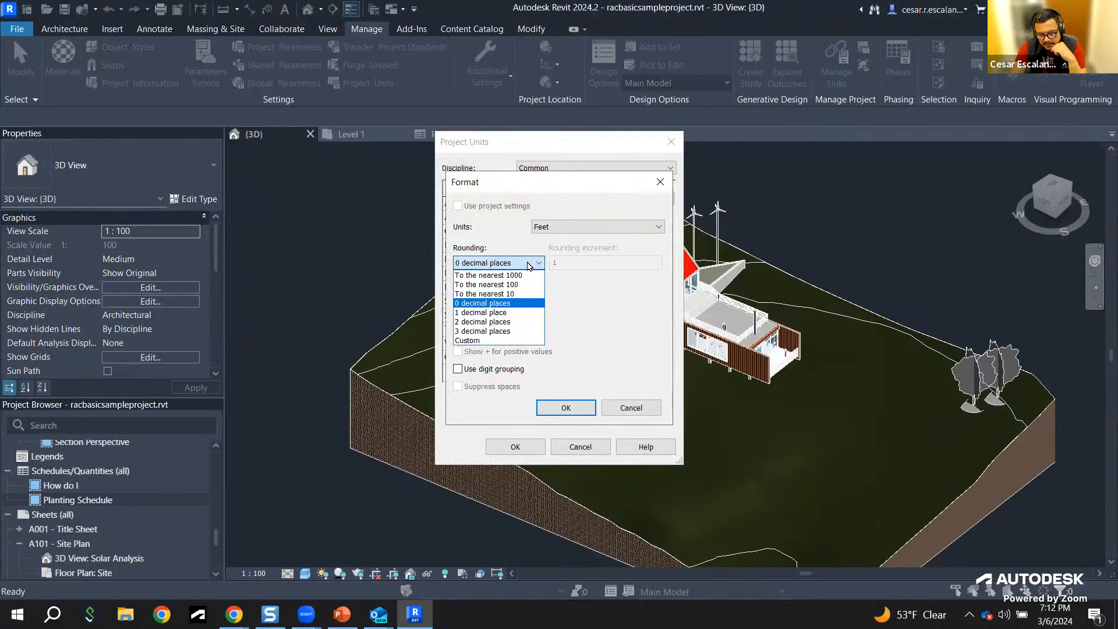
pyautogui.click(484, 321)
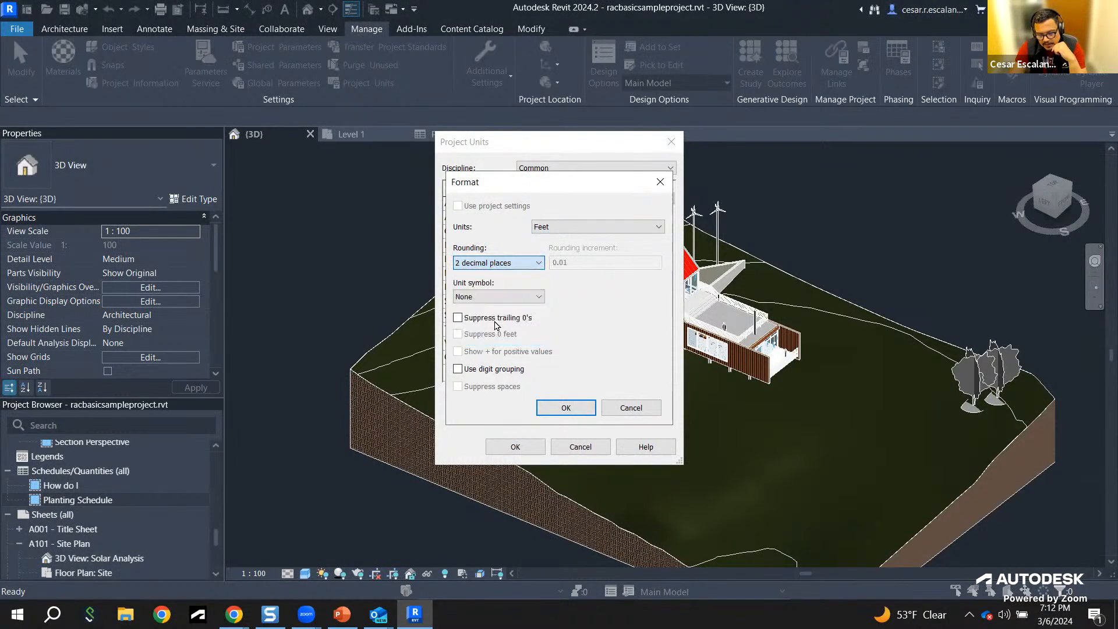
pyautogui.click(553, 410)
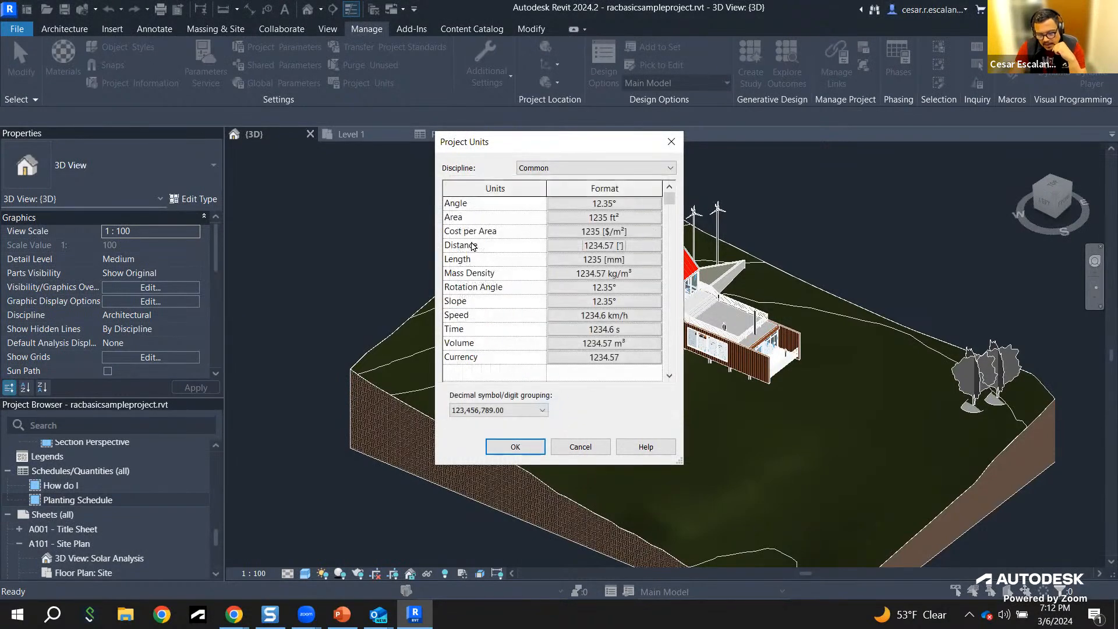
# Step: Set the Length unit format to feet and fractional inches, rounded to the nearest 1/8"
pyautogui.click(586, 259)
pyautogui.click(594, 229)
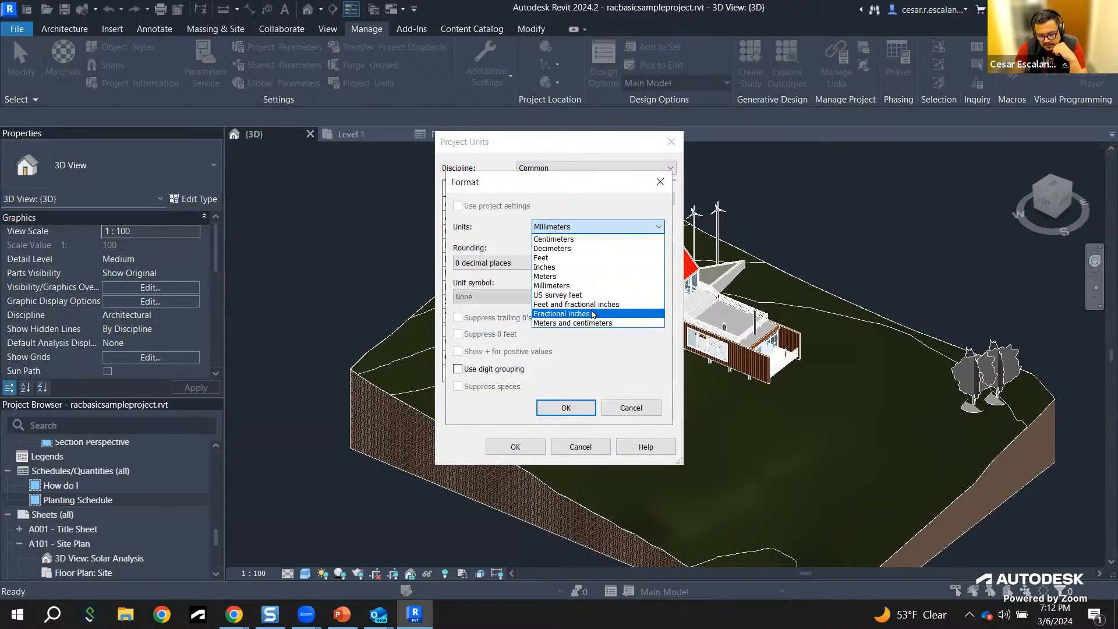
pyautogui.click(594, 305)
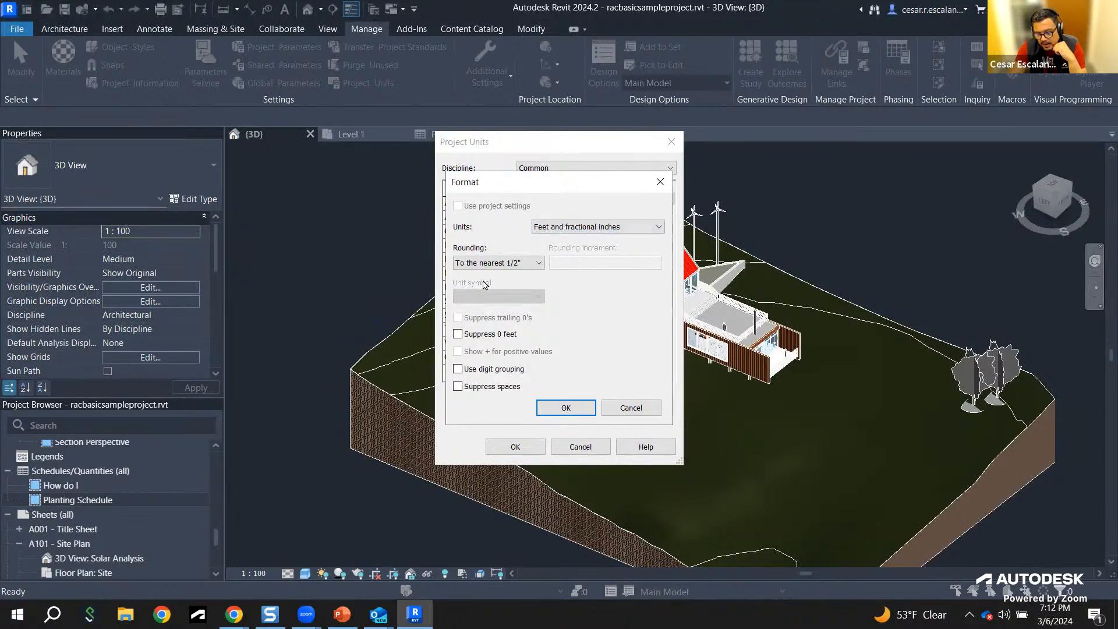
pyautogui.click(532, 263)
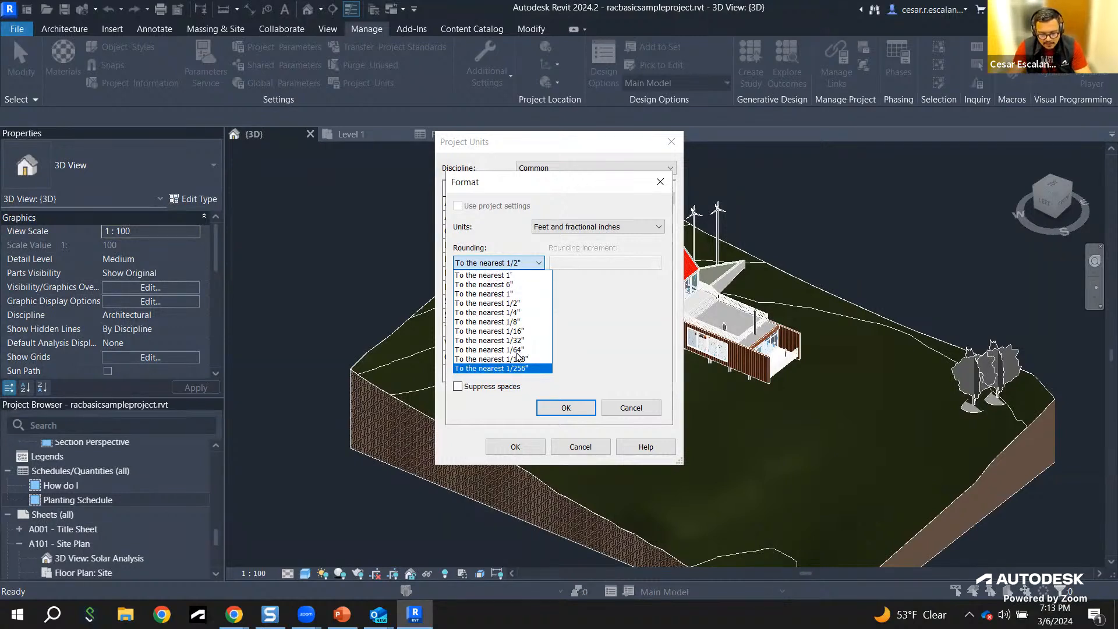
pyautogui.click(513, 321)
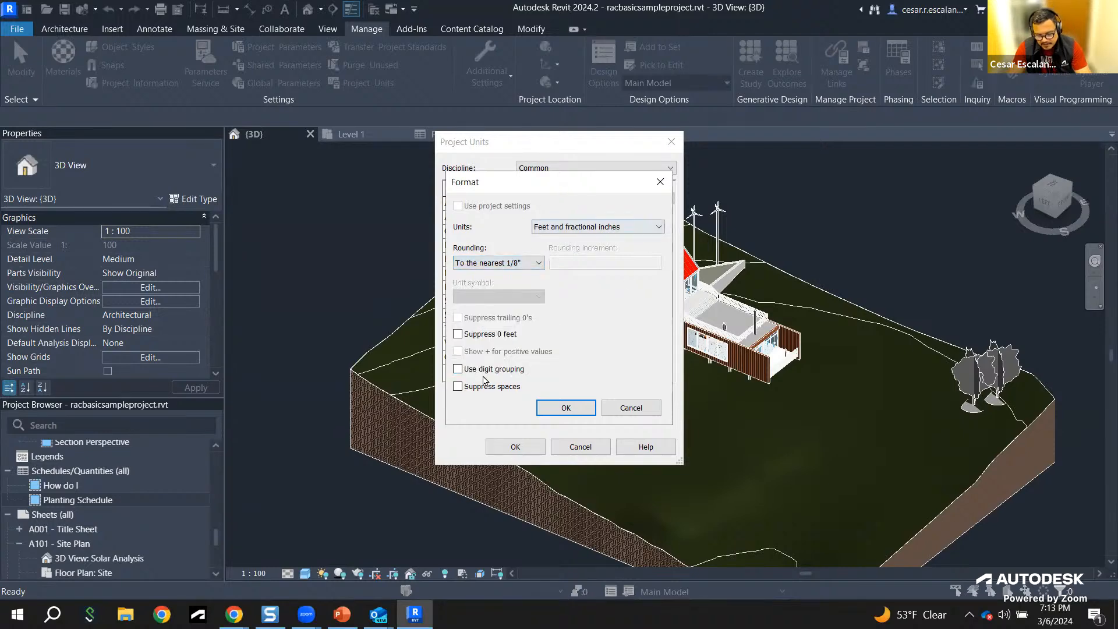
pyautogui.click(558, 407)
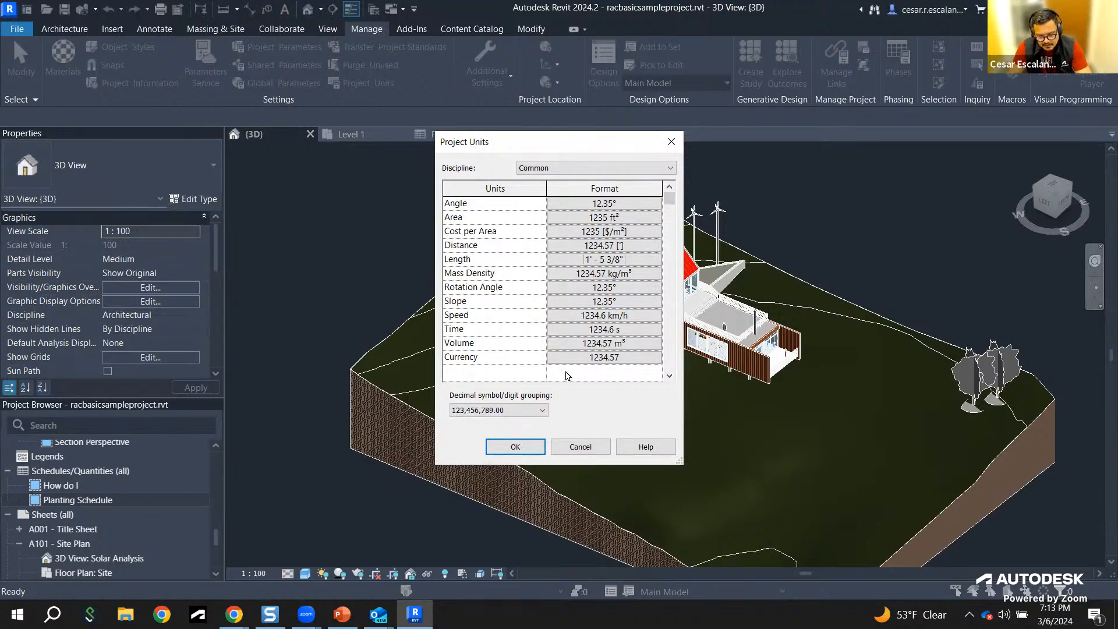
# Step: Set the Volume unit format to cubic feet and apply the project units
pyautogui.click(624, 342)
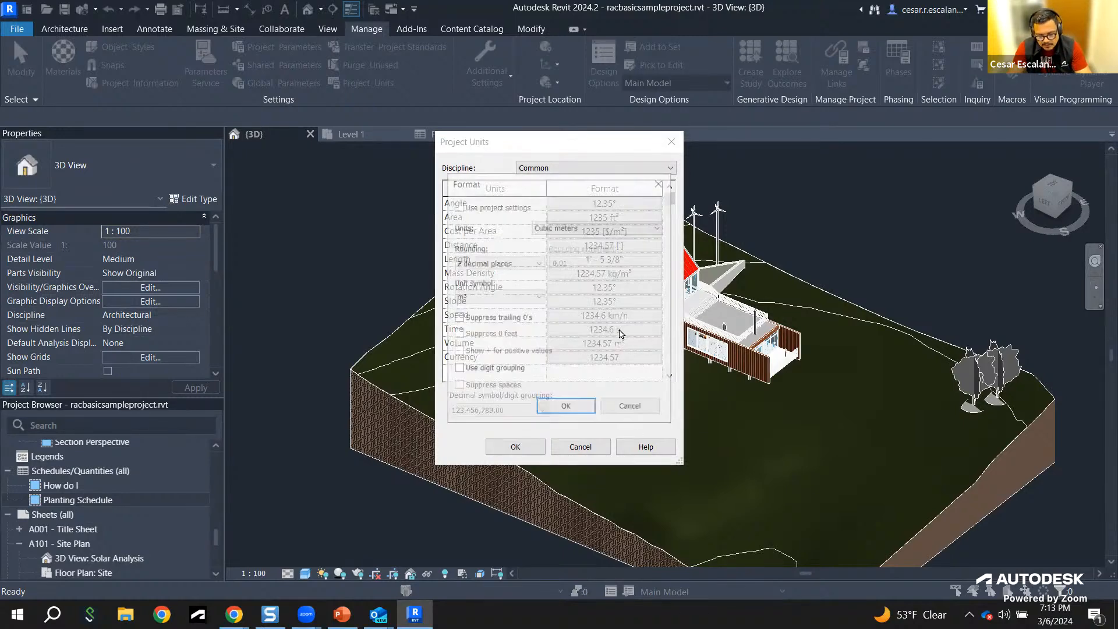
pyautogui.click(593, 228)
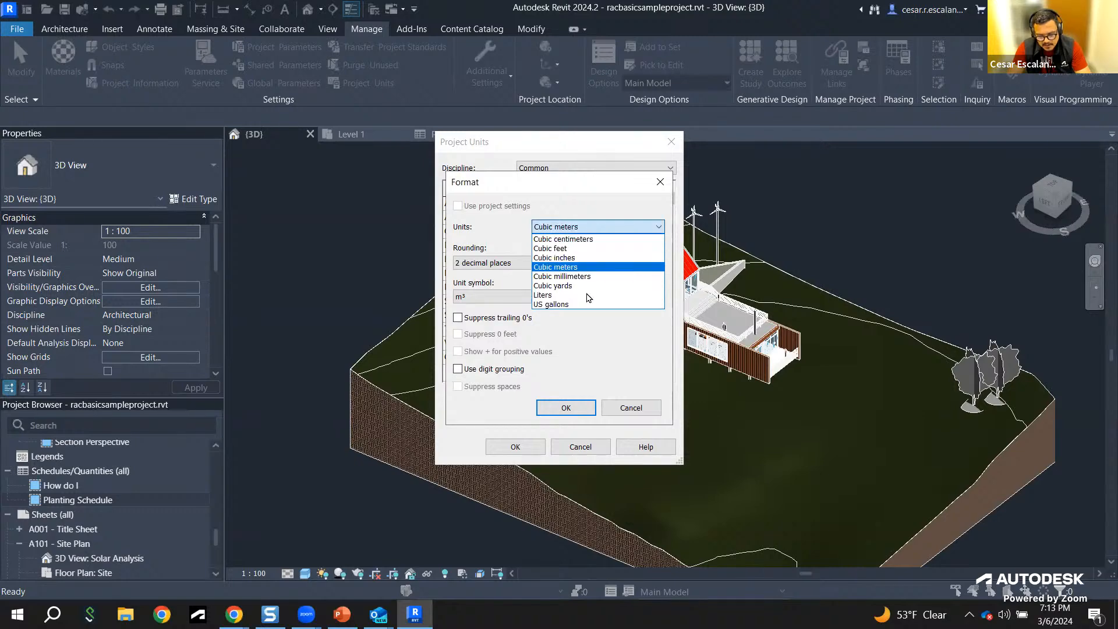
pyautogui.click(583, 249)
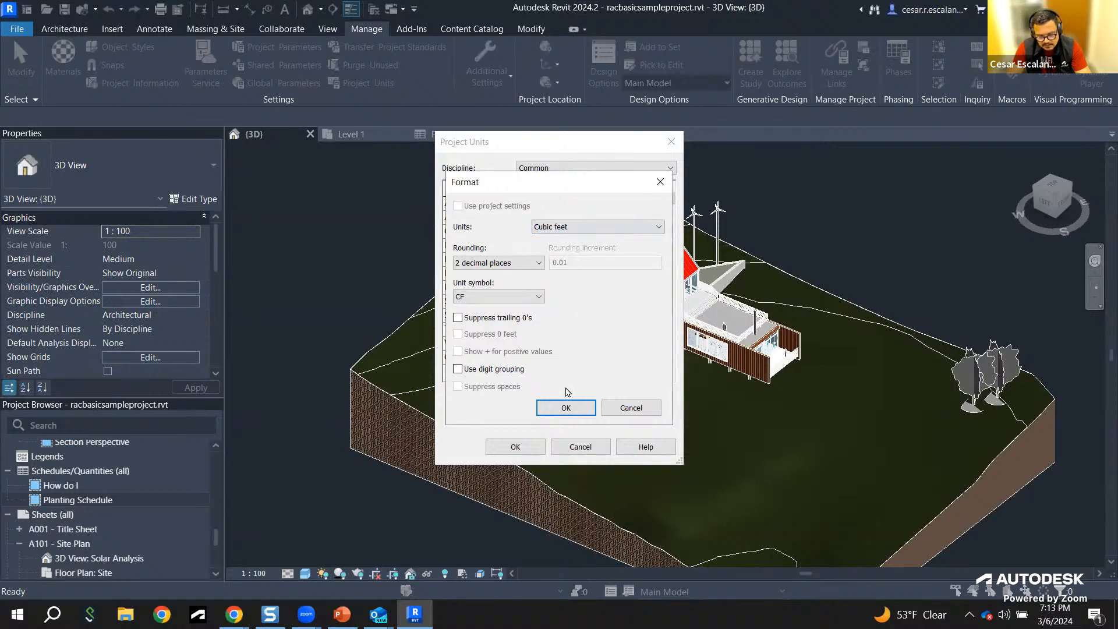
pyautogui.click(565, 407)
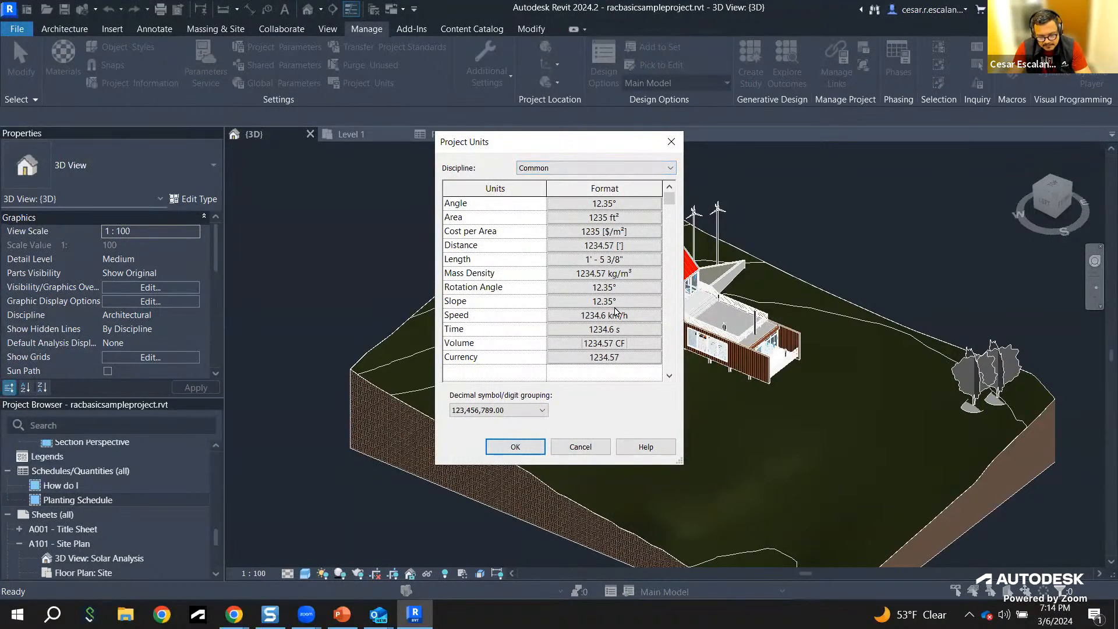
pyautogui.click(515, 447)
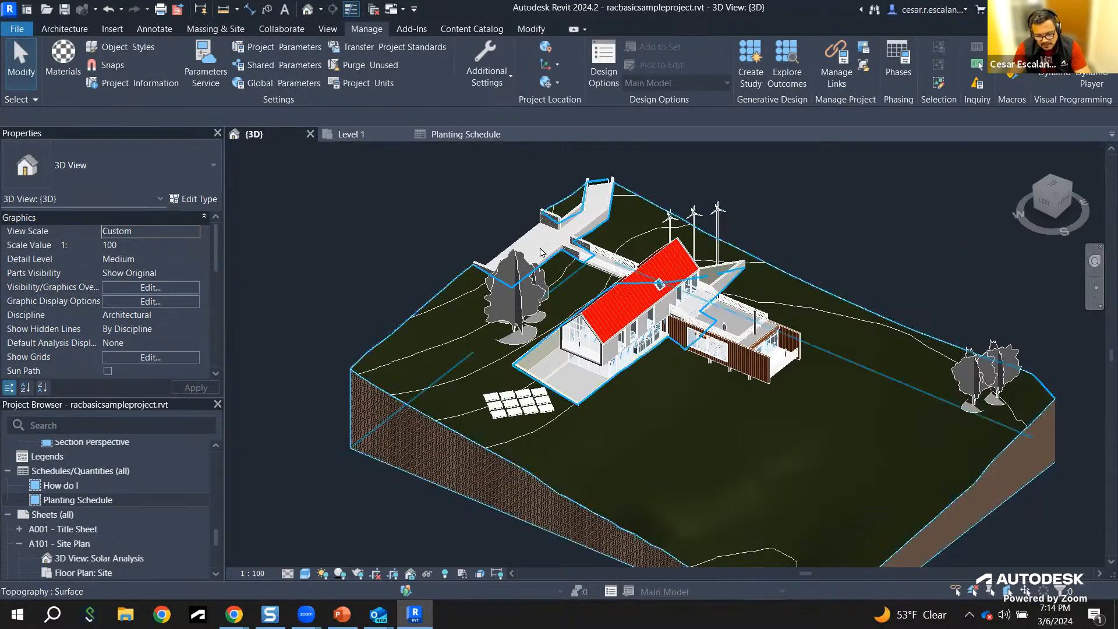
# Step: Examine the timber-clad wing with its roof terrace and open balcony end up close
pyautogui.scroll(5, 669, 357)
pyautogui.scroll(5, 669, 358)
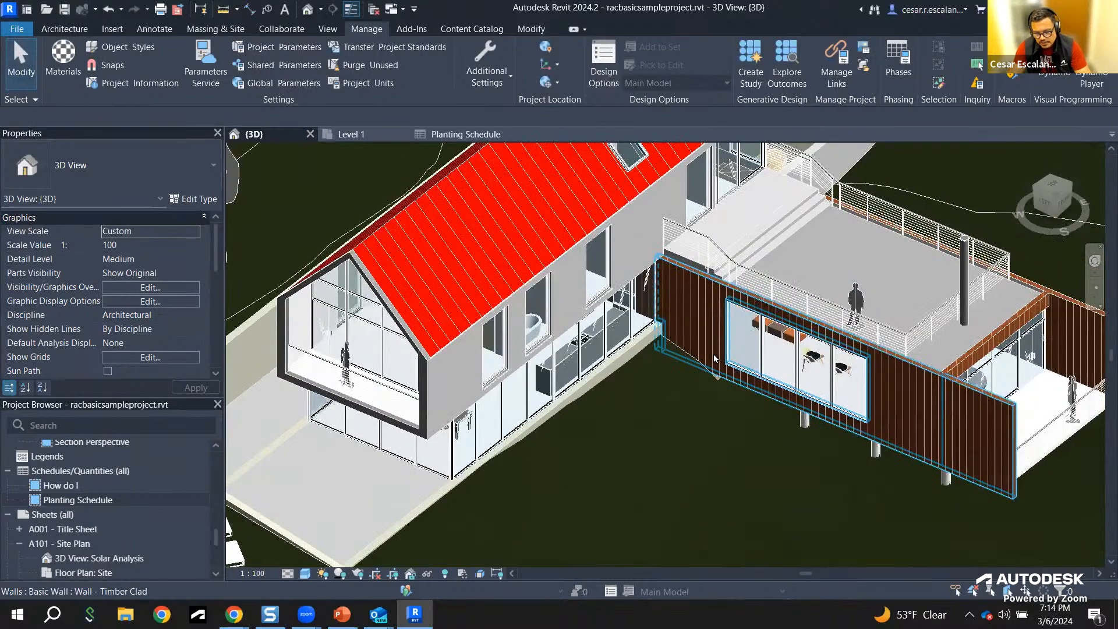
pyautogui.scroll(-3, 714, 354)
pyautogui.keyDown('shift'); pyautogui.moveTo(722, 365); pyautogui.dragTo(818, 276, button='middle'); pyautogui.keyUp('shift')
pyautogui.scroll(3, 816, 329)
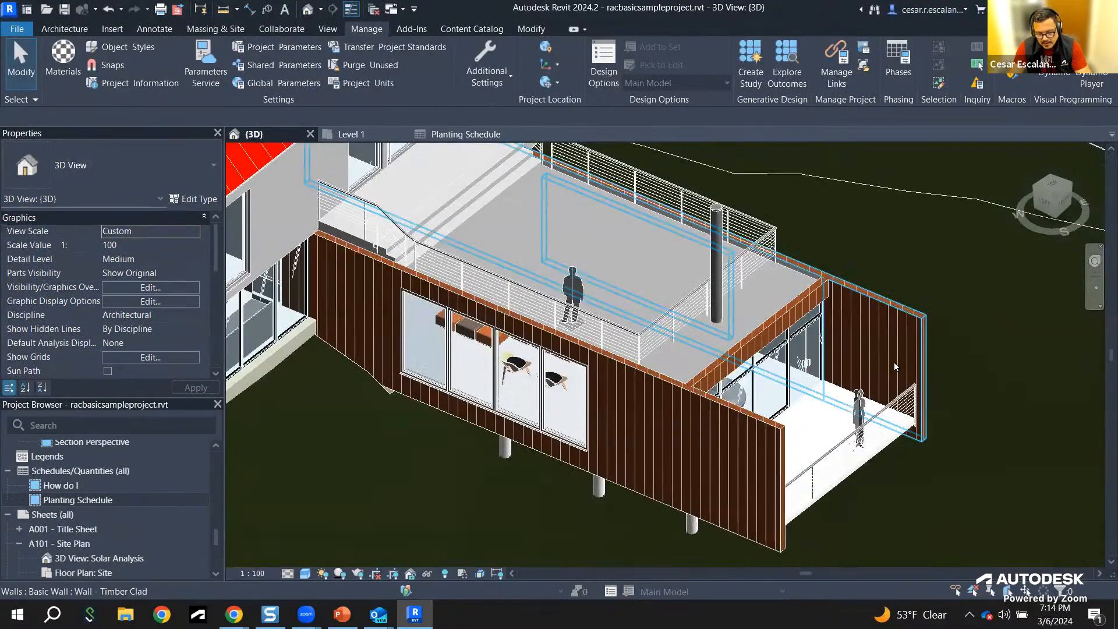
pyautogui.scroll(2, 908, 457)
pyautogui.scroll(-3, 910, 442)
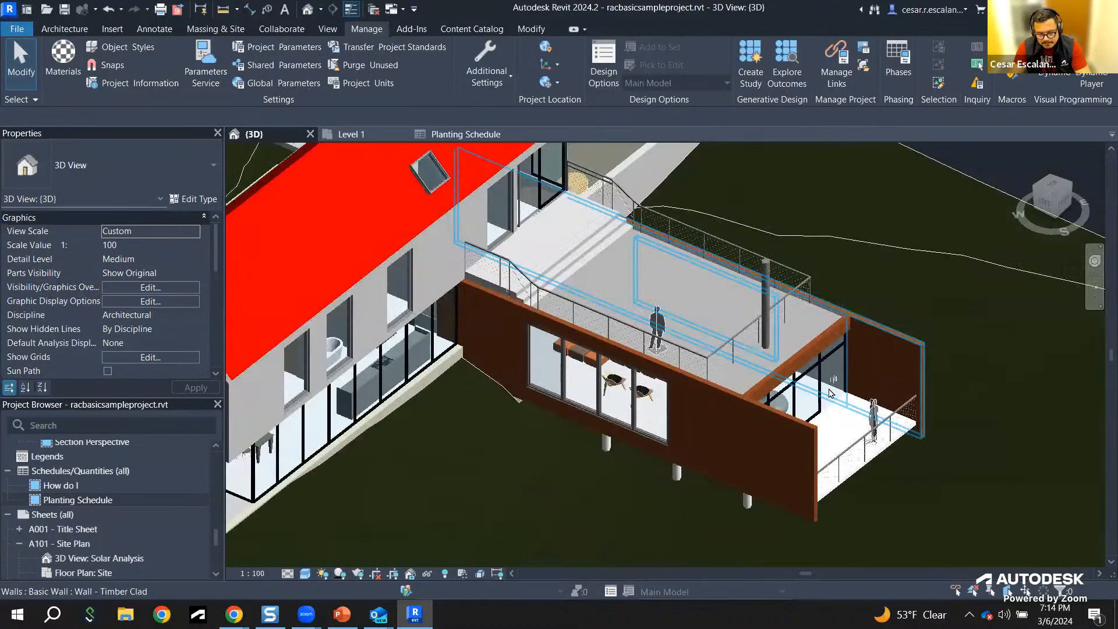
# Step: Measure the distance between the top corners of the two timber-clad walls at the wing's open balcony end
pyautogui.click(223, 13)
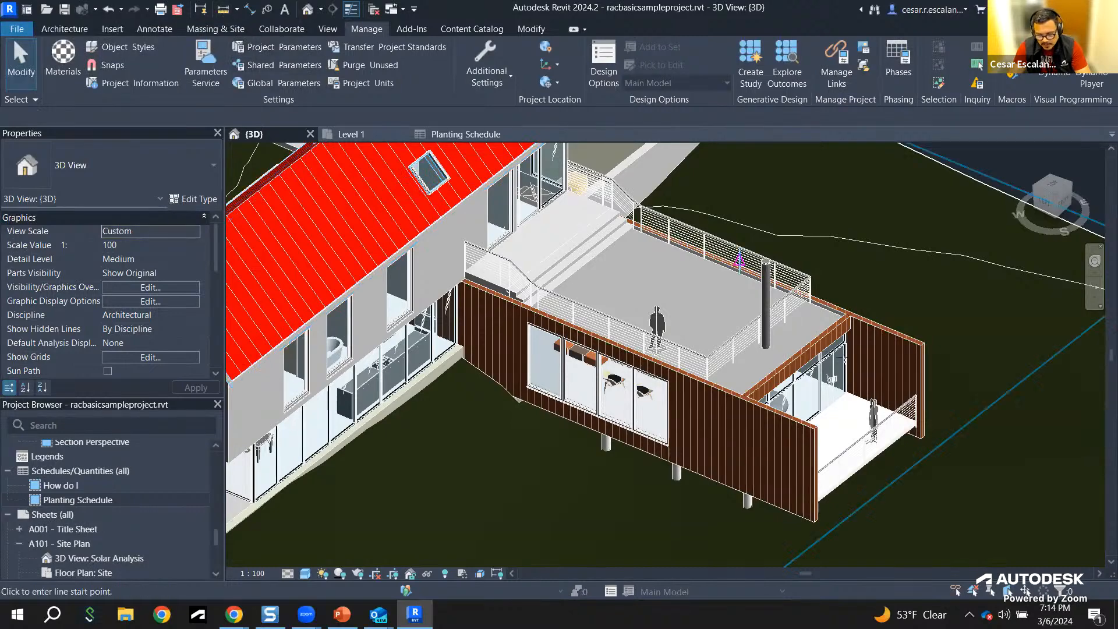
pyautogui.click(816, 428)
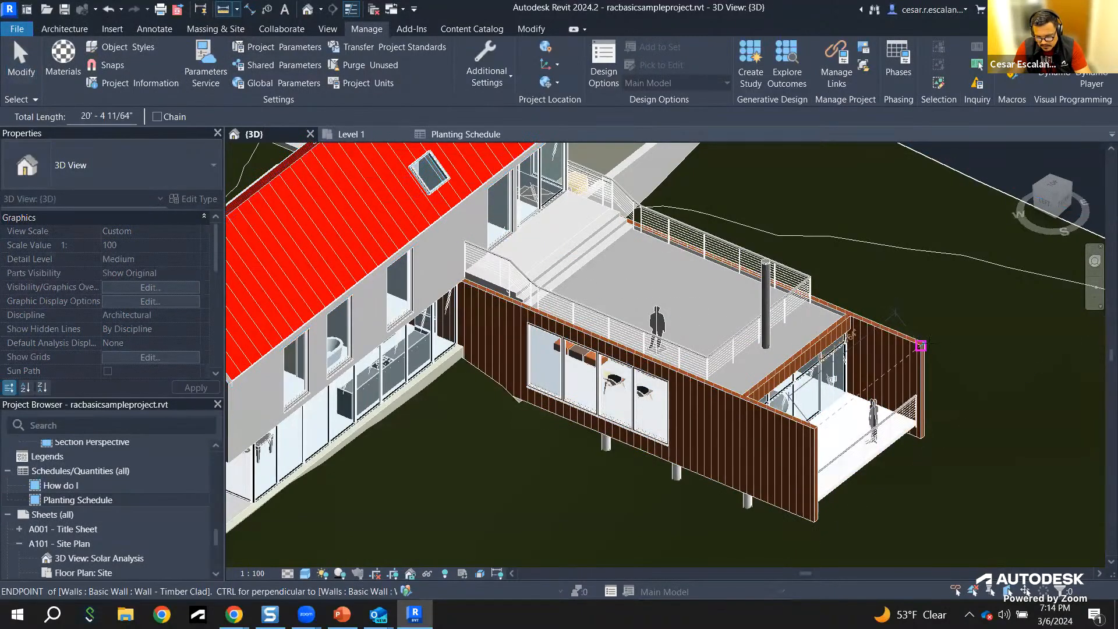
pyautogui.scroll(3, 883, 343)
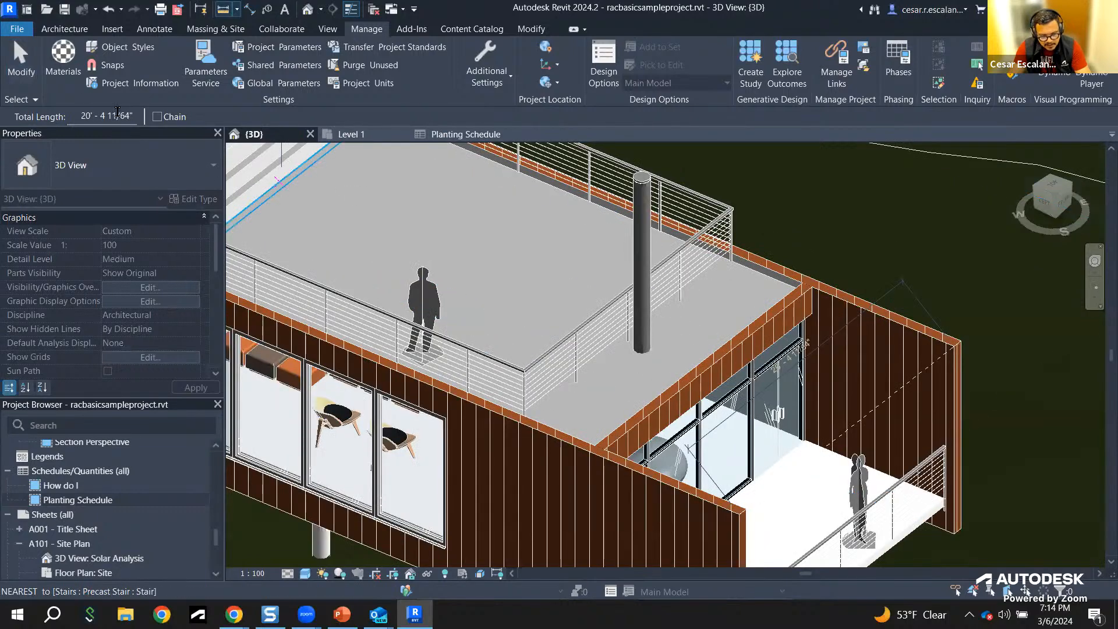
pyautogui.moveTo(79, 116); pyautogui.dragTo(133, 116)
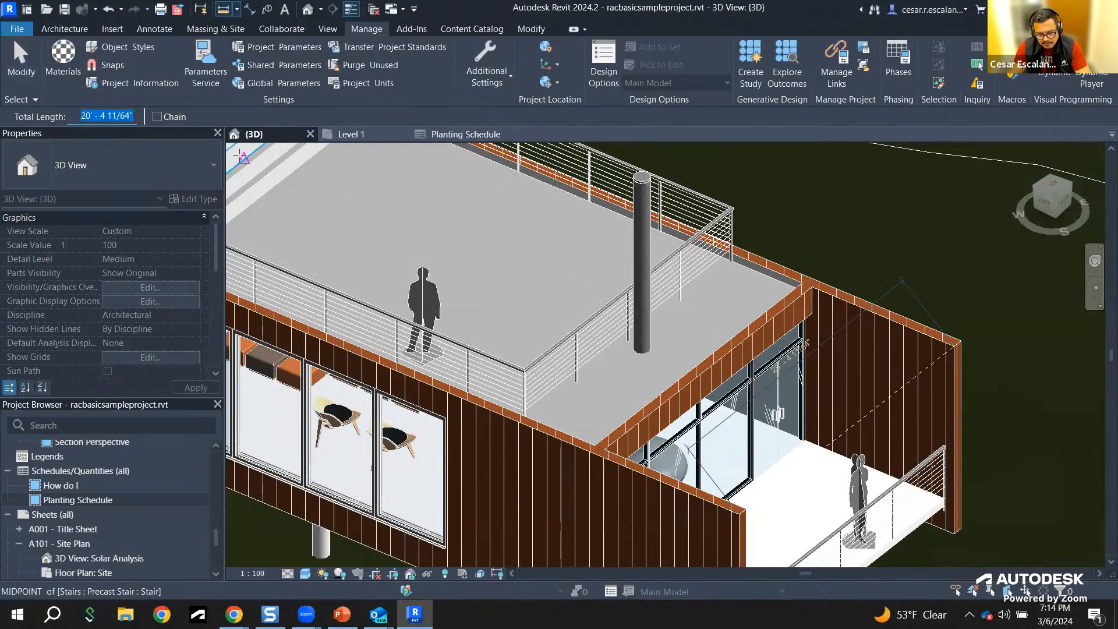
pyautogui.scroll(-5, 782, 322)
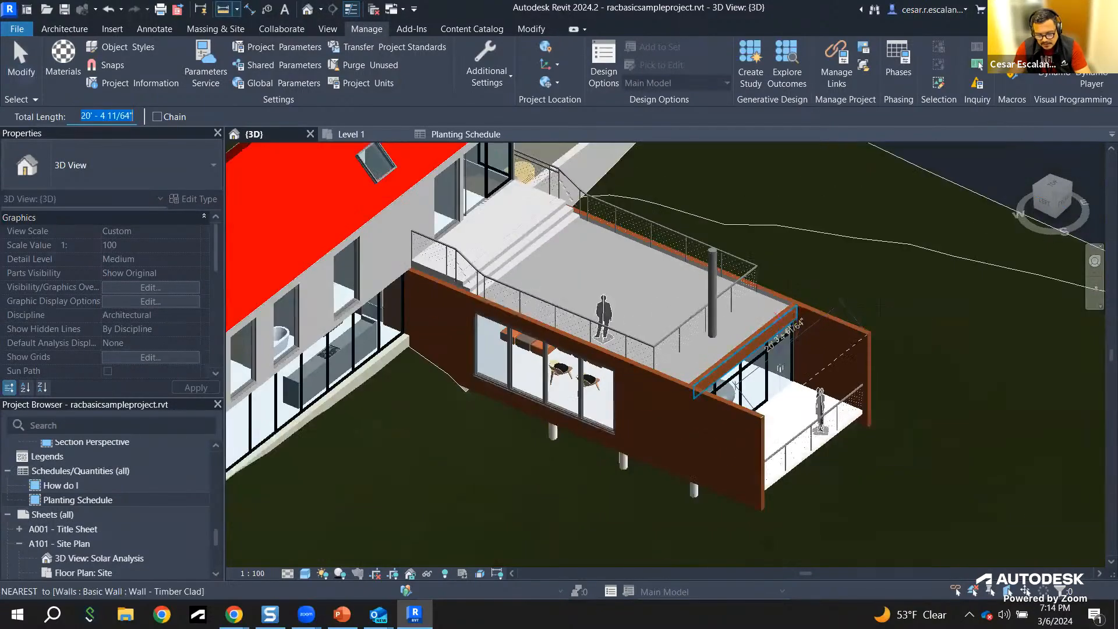
pyautogui.scroll(-6, 881, 304)
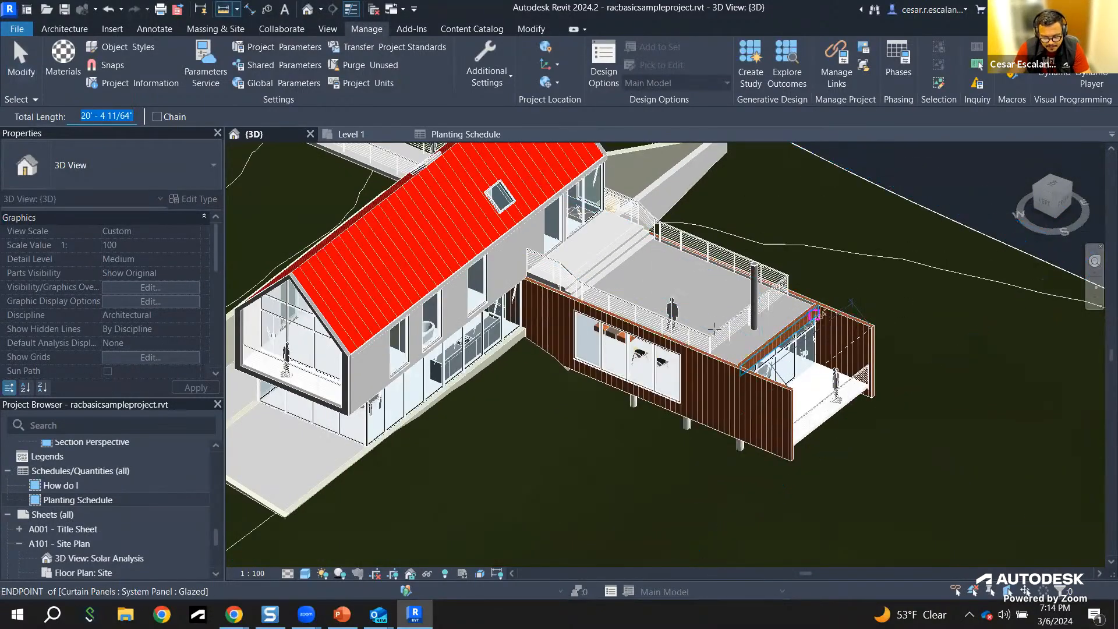
# Step: End the measurement and open the Level 1 floor plan
pyautogui.scroll(-3, 781, 288)
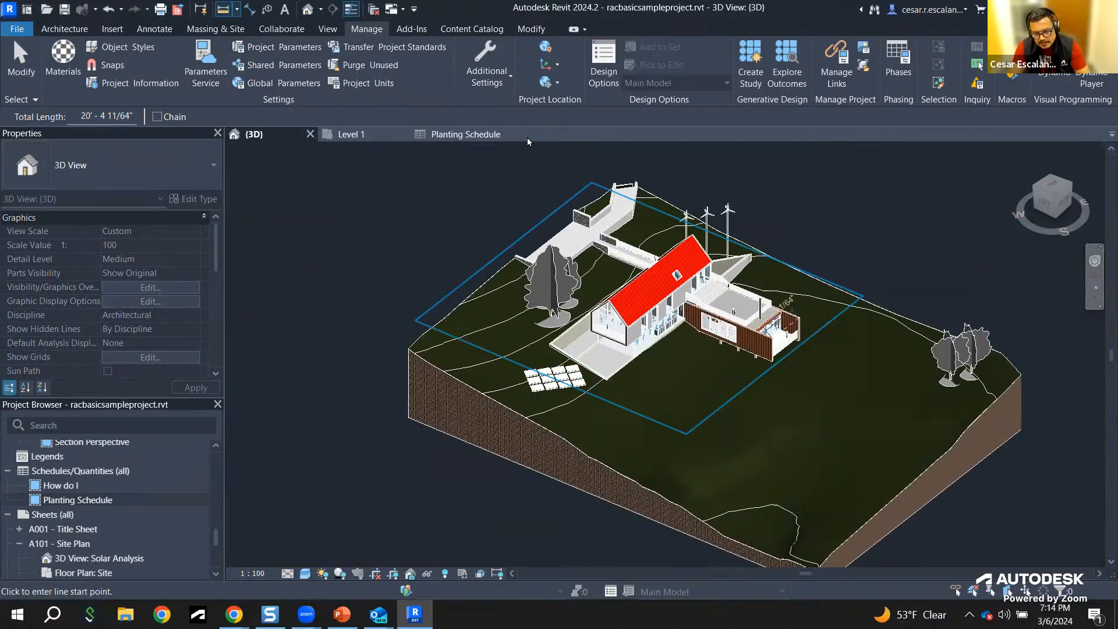
pyautogui.press('Escape')
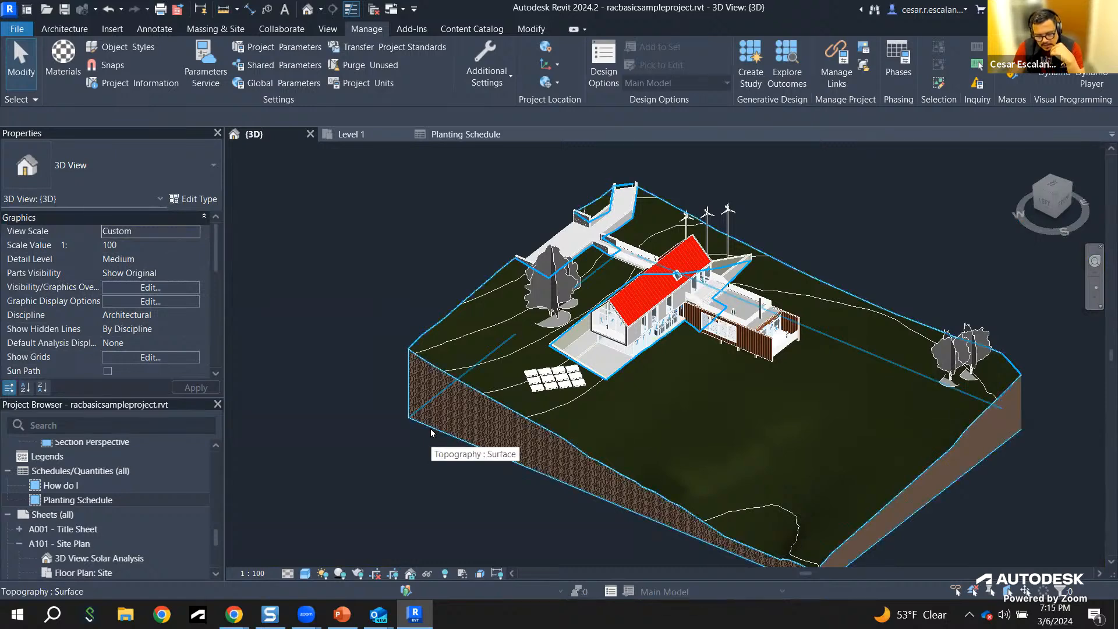
pyautogui.moveTo(214, 537); pyautogui.dragTo(214, 452)
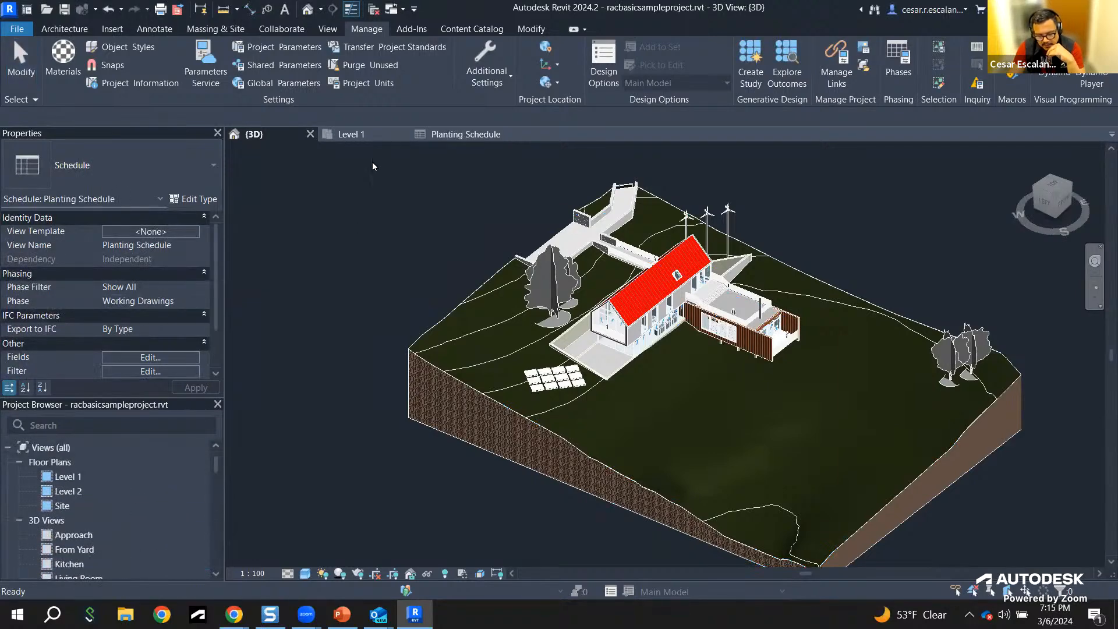
pyautogui.click(349, 134)
pyautogui.moveTo(913, 426); pyautogui.dragTo(935, 404, button='middle')
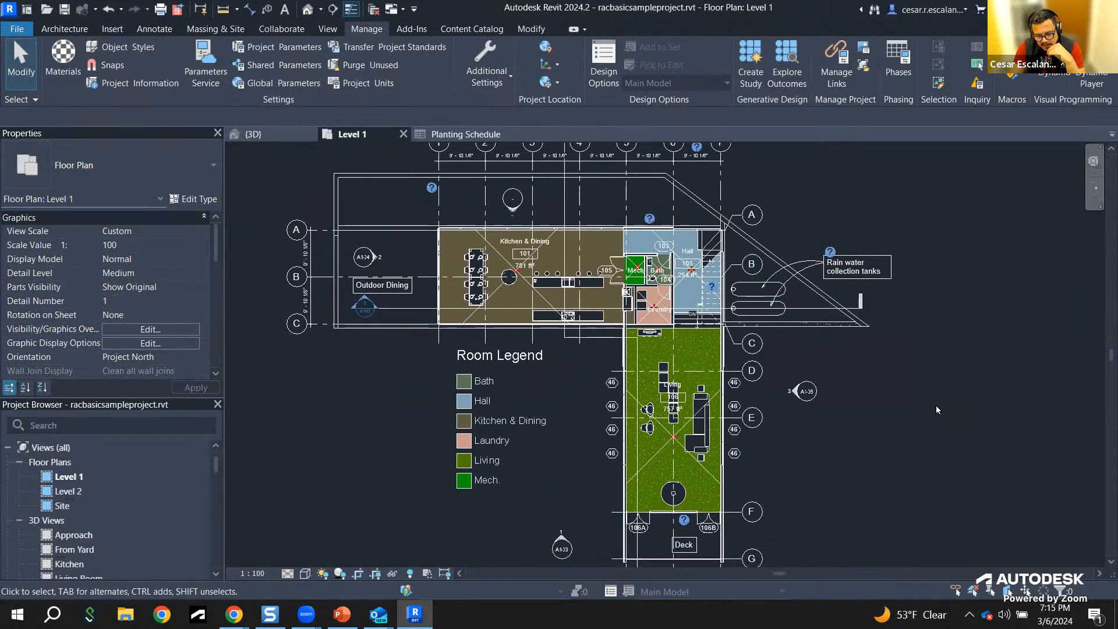
# Step: Open the Site floor plan and examine the house, the trees and the property boundary
pyautogui.click(61, 506)
pyautogui.doubleClick(66, 507)
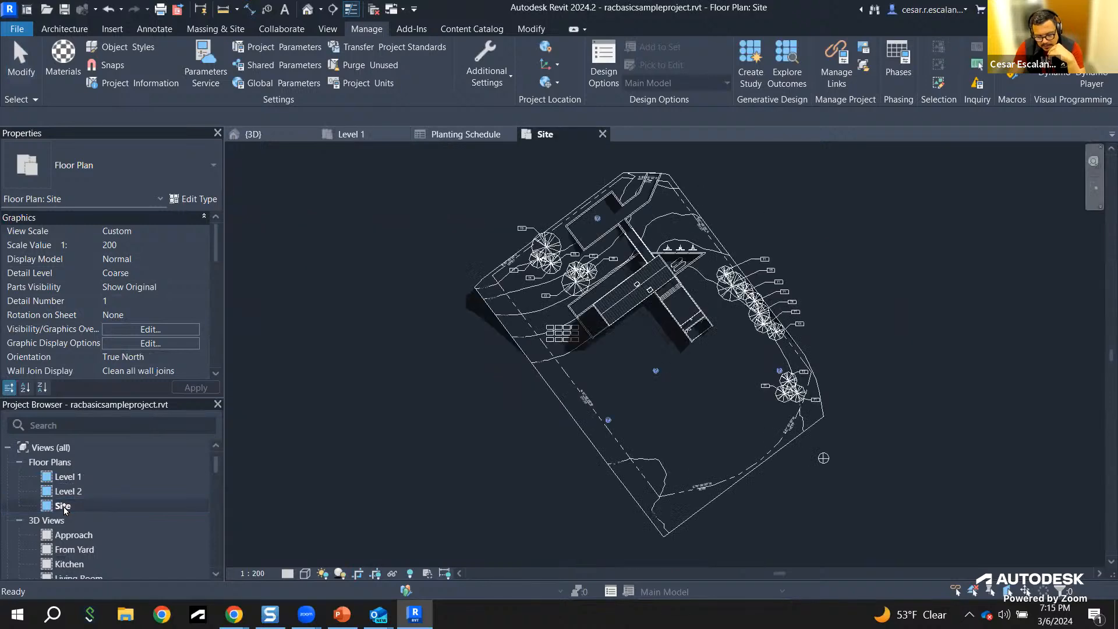
pyautogui.scroll(3, 396, 382)
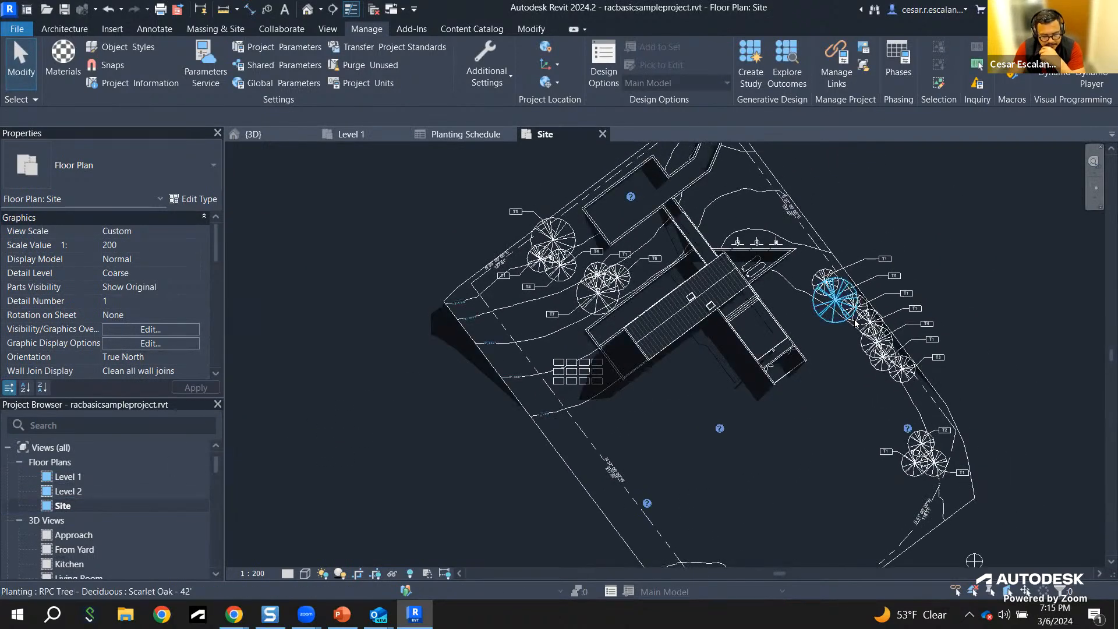
pyautogui.moveTo(978, 328); pyautogui.dragTo(868, 371, button='middle')
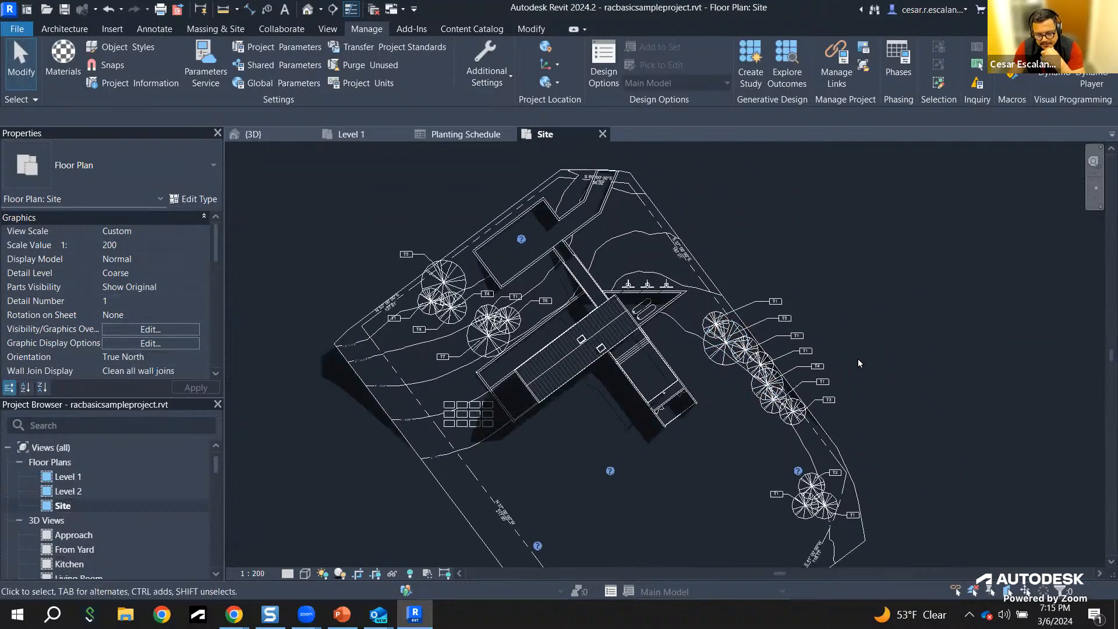
pyautogui.moveTo(722, 219); pyautogui.dragTo(784, 246, button='middle')
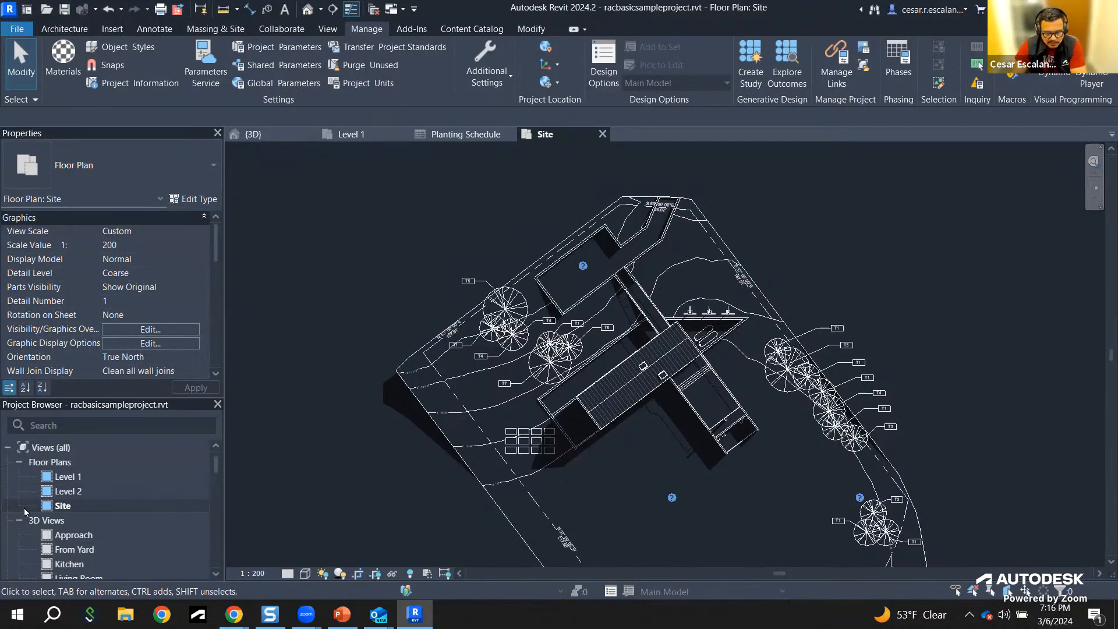
# Step: Duplicate the Site floor plan view without its tags and annotations
pyautogui.click(63, 506)
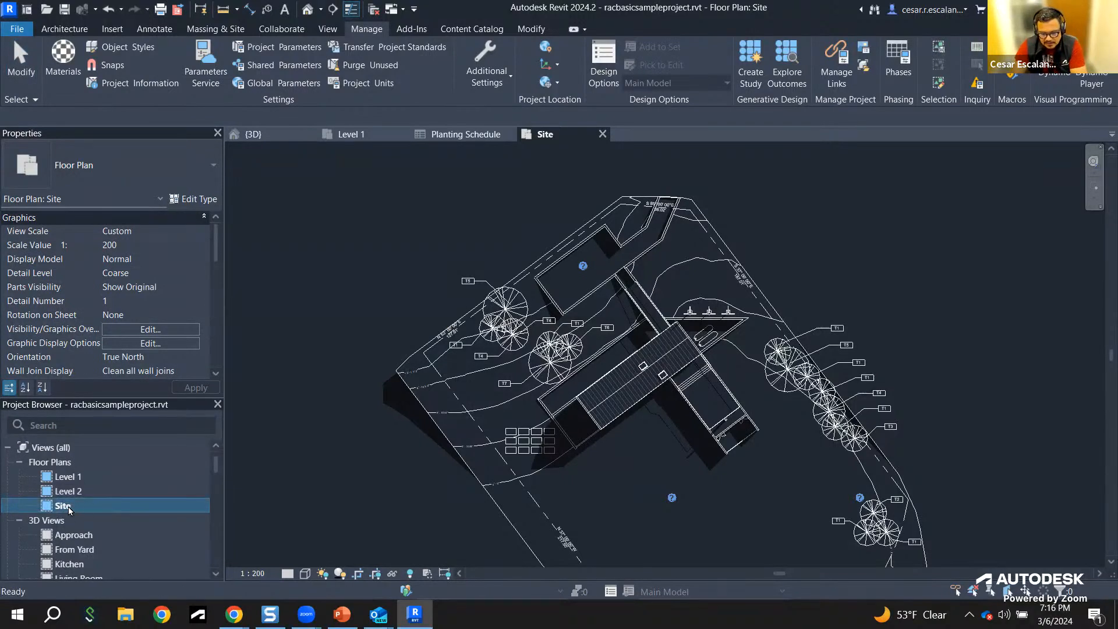
pyautogui.rightClick(69, 509)
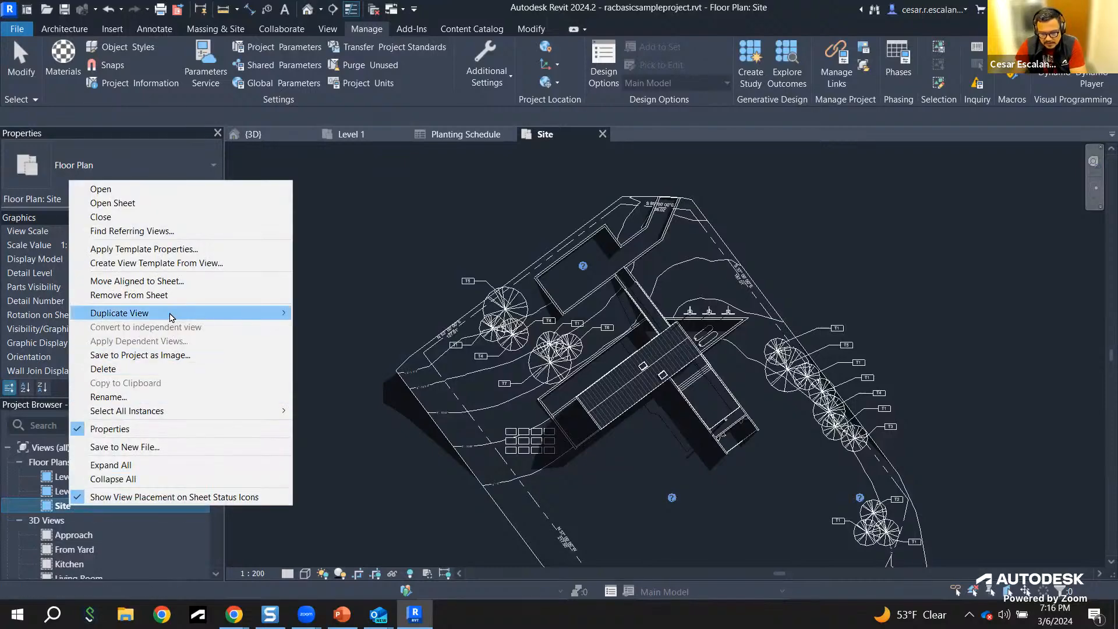
pyautogui.moveTo(172, 318)
pyautogui.click(324, 314)
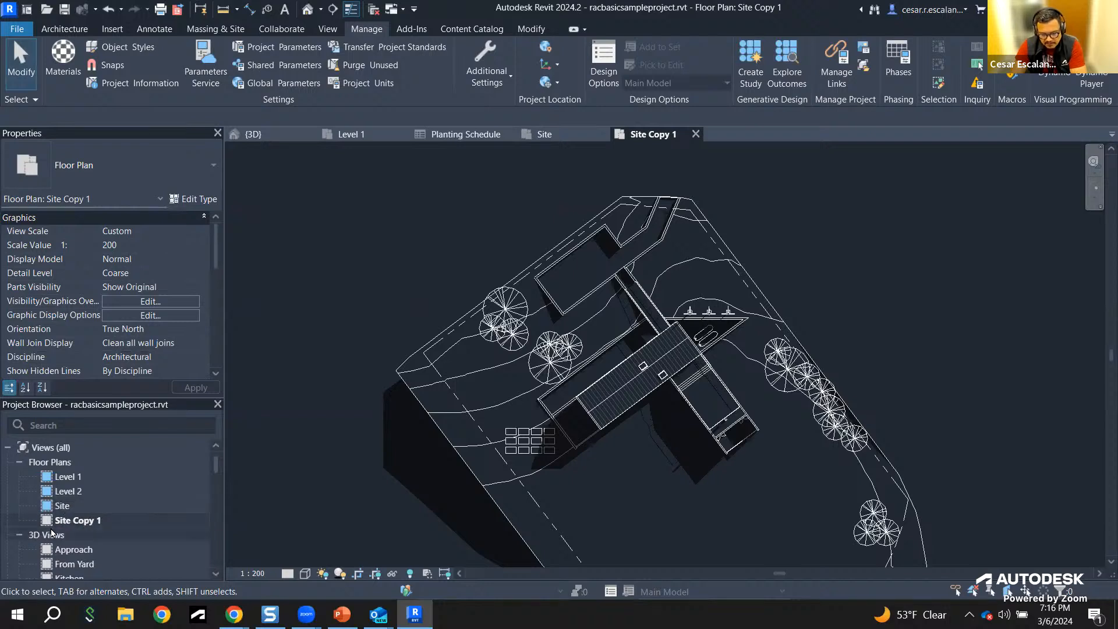
# Step: Rename the duplicated site view as Construction Site Plan
pyautogui.rightClick(97, 524)
pyautogui.click(136, 411)
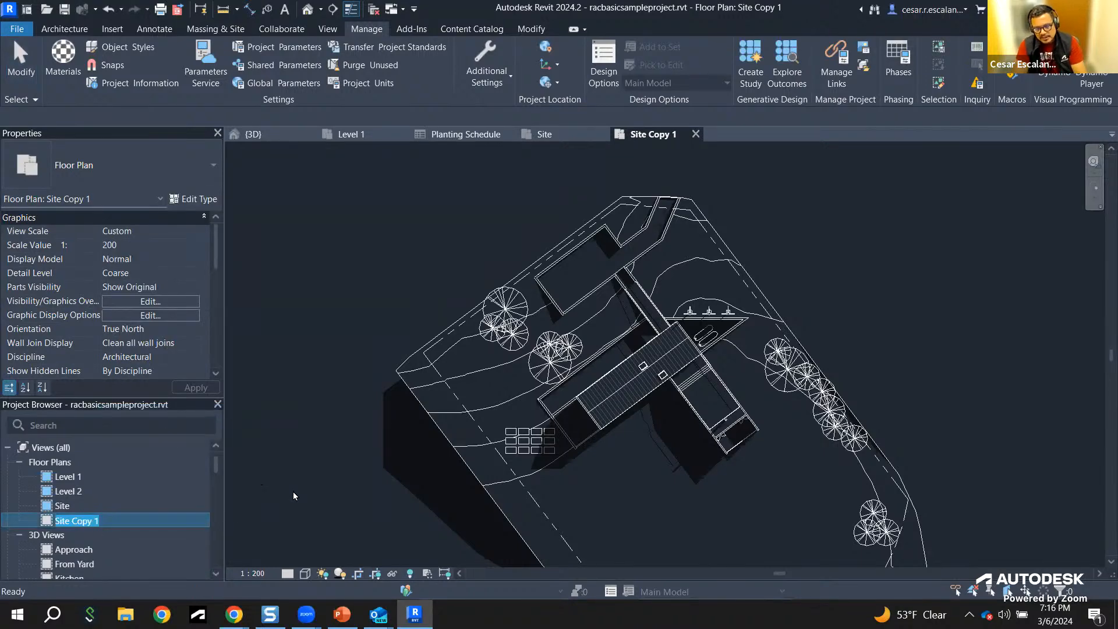
pyautogui.write('Construct')
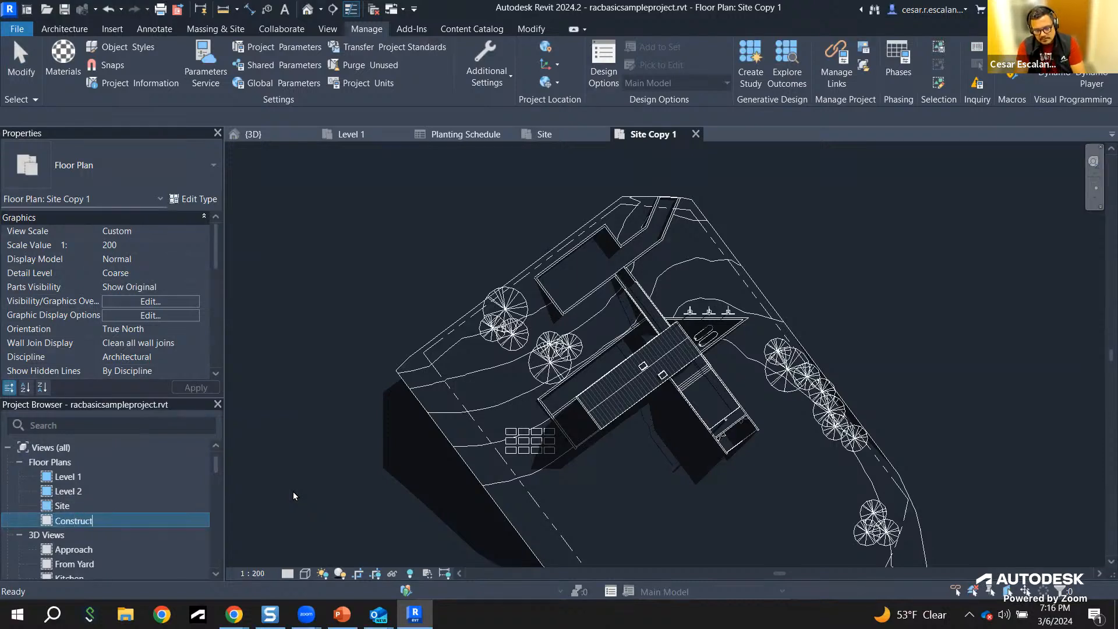
pyautogui.write('ion Site Plan')
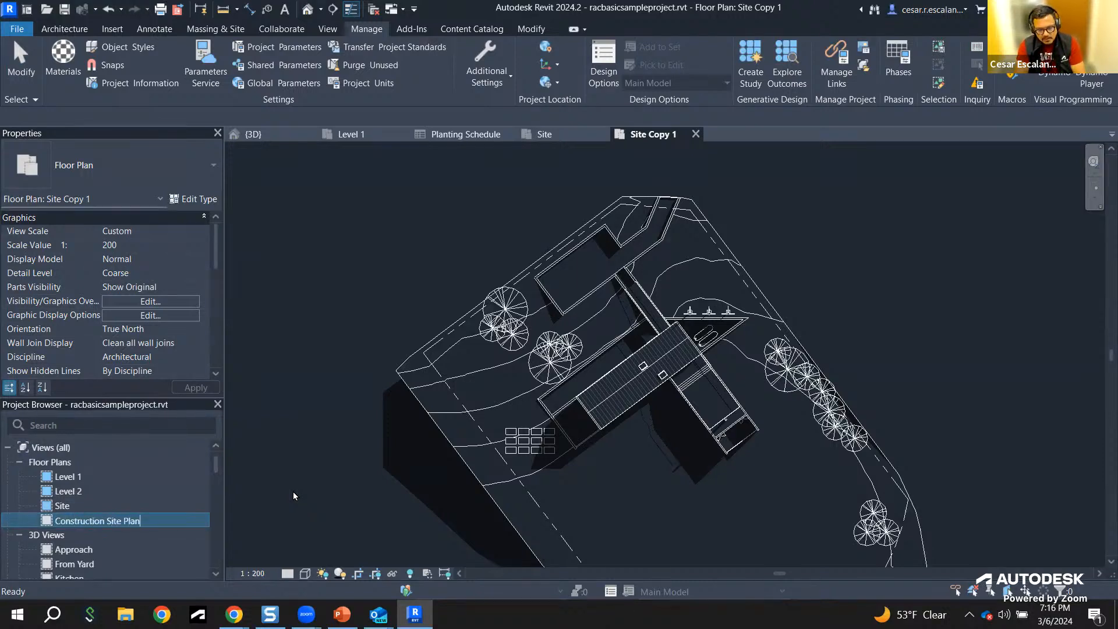
pyautogui.press('Return')
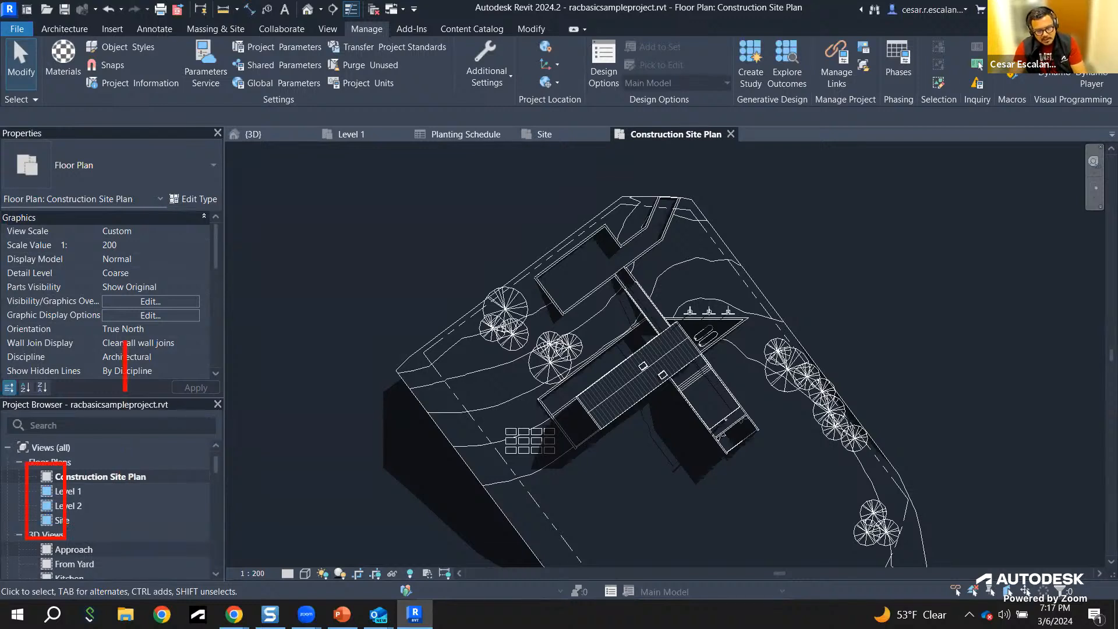
pyautogui.write('Blue')
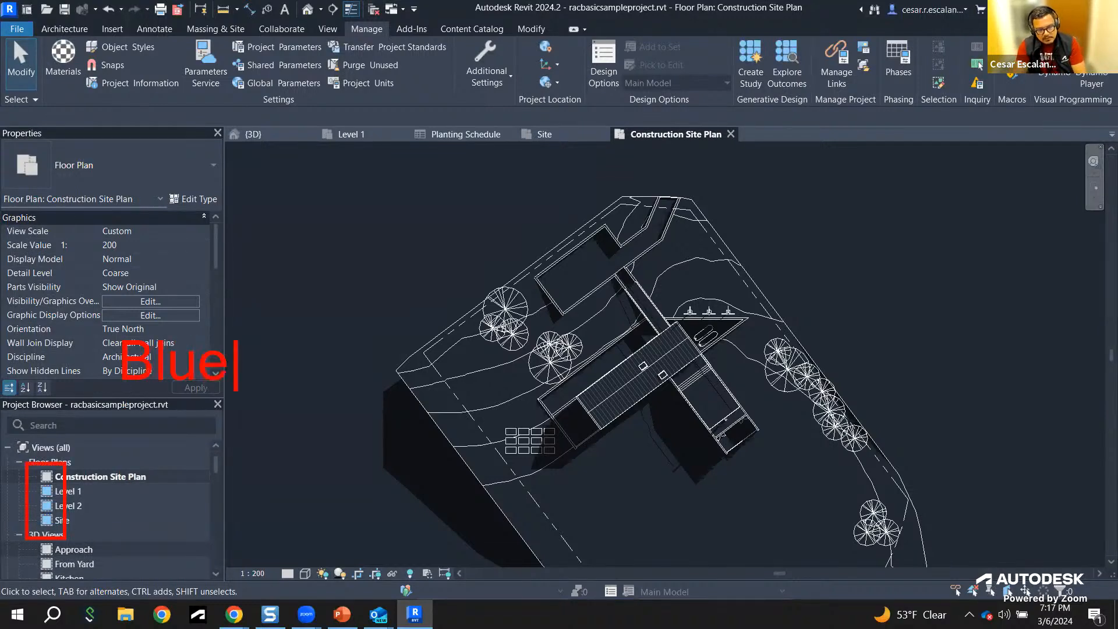
pyautogui.write(' =')
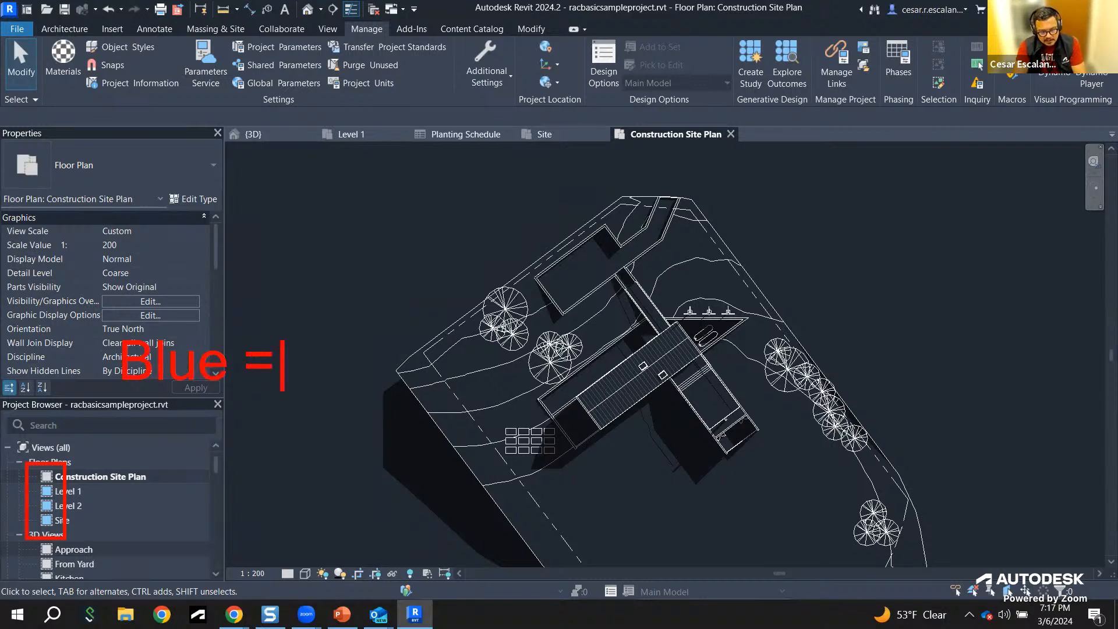
pyautogui.write(' View ')
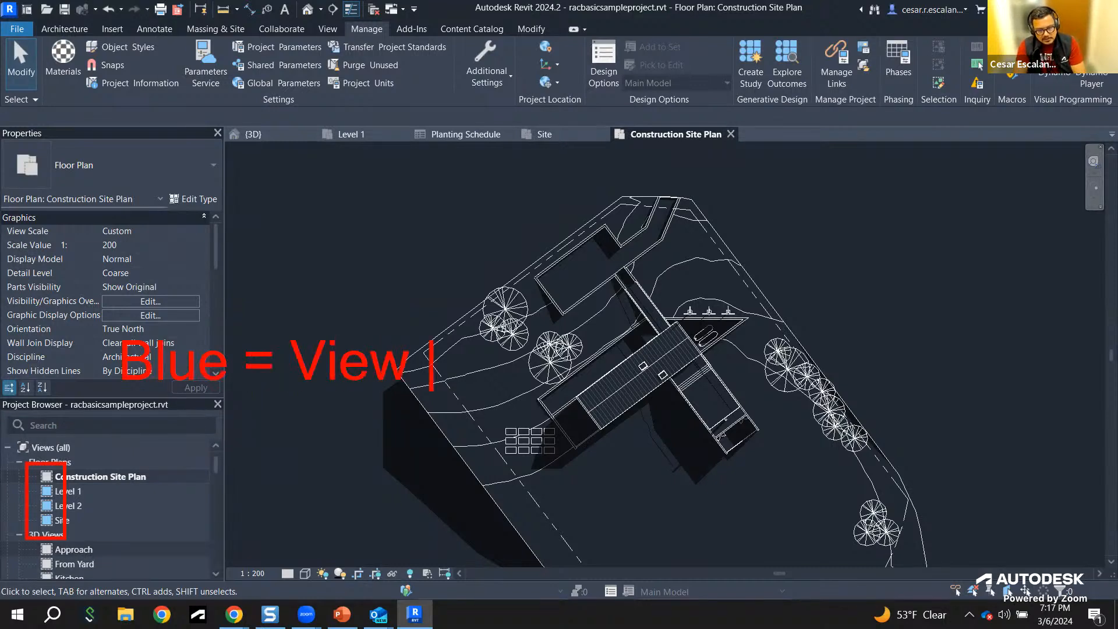
pyautogui.write('in a she')
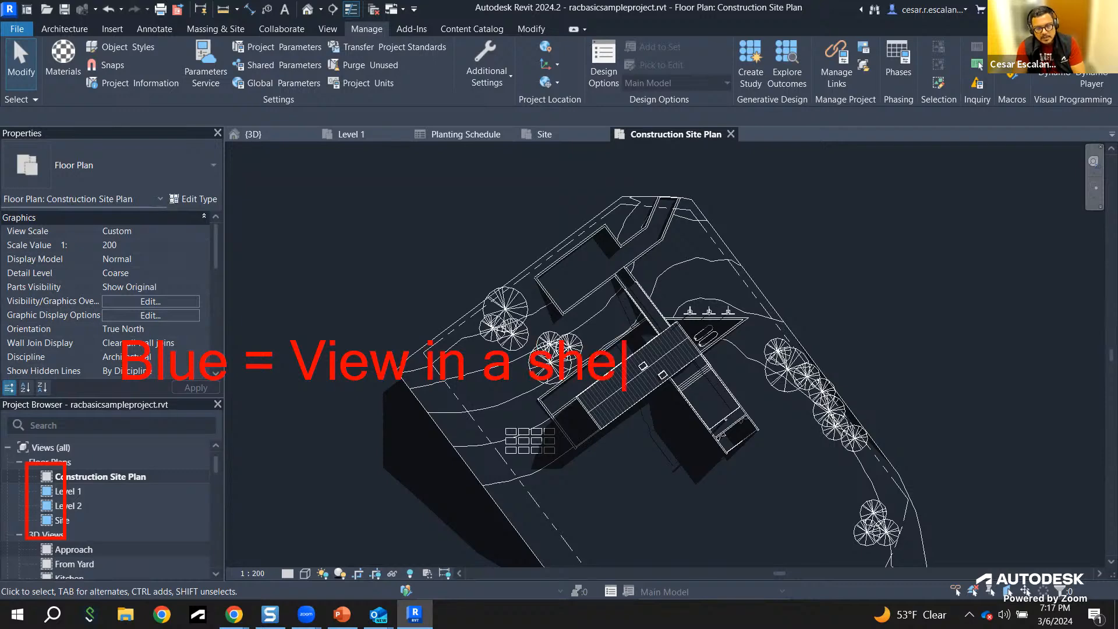
pyautogui.write('et ')
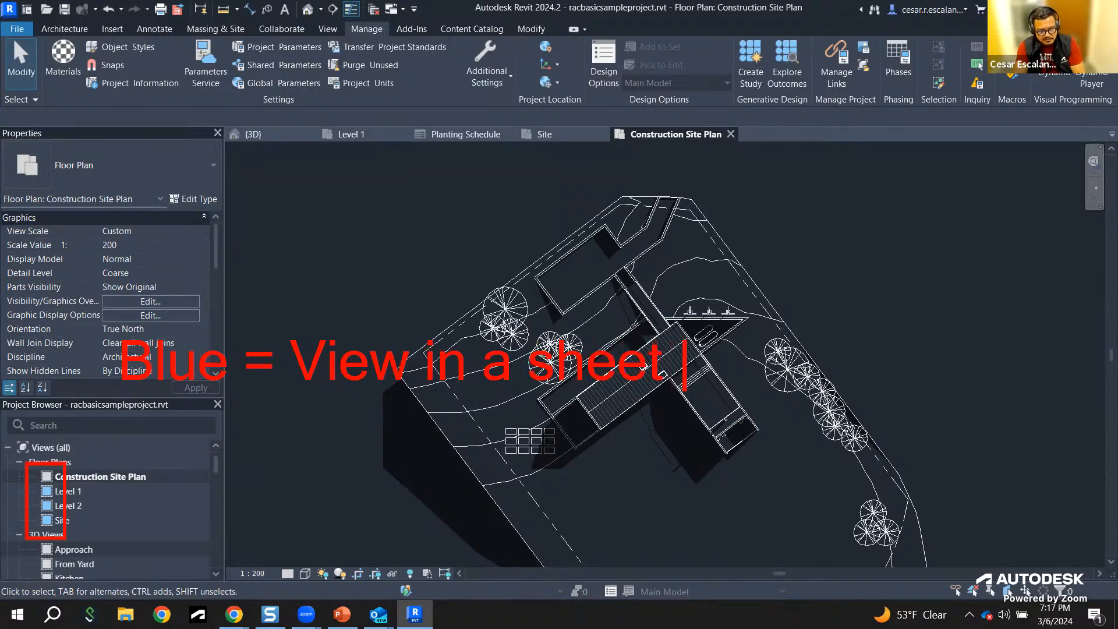
pyautogui.write('(in use)')
pyautogui.press('Return')
pyautogui.write('W')
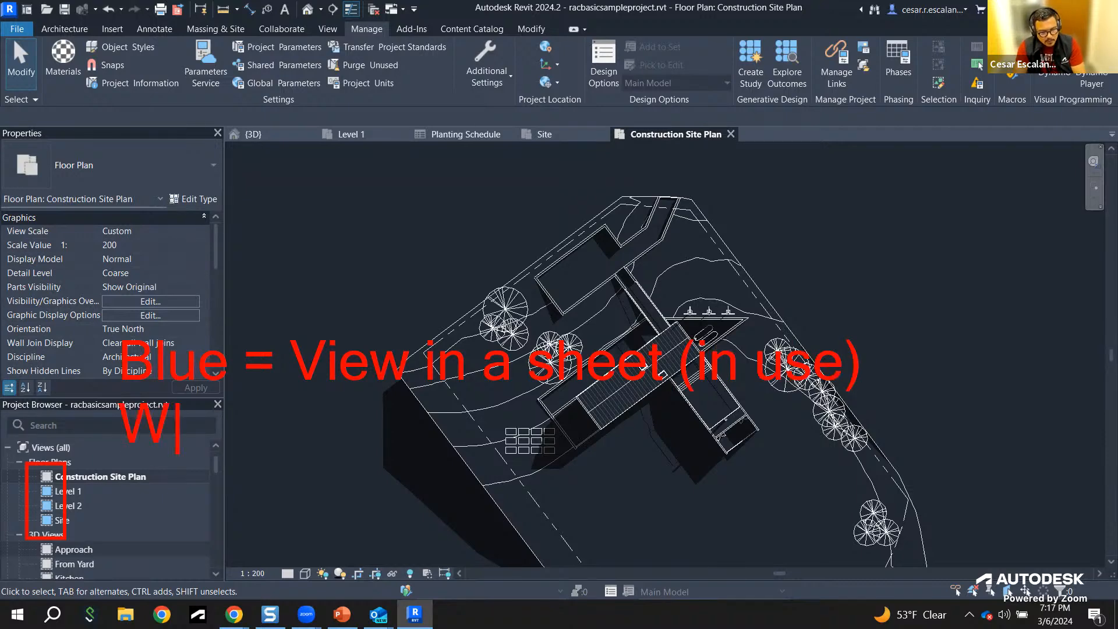
pyautogui.write('hite +')
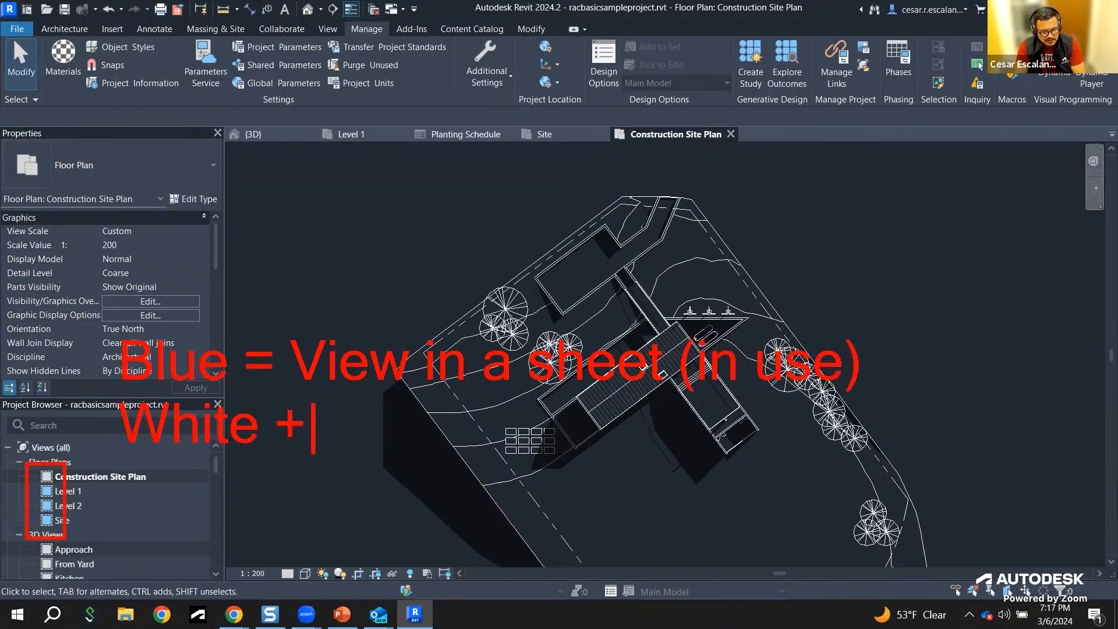
pyautogui.press('BackSpace')
pyautogui.press('BackSpace')
pyautogui.write('= ')
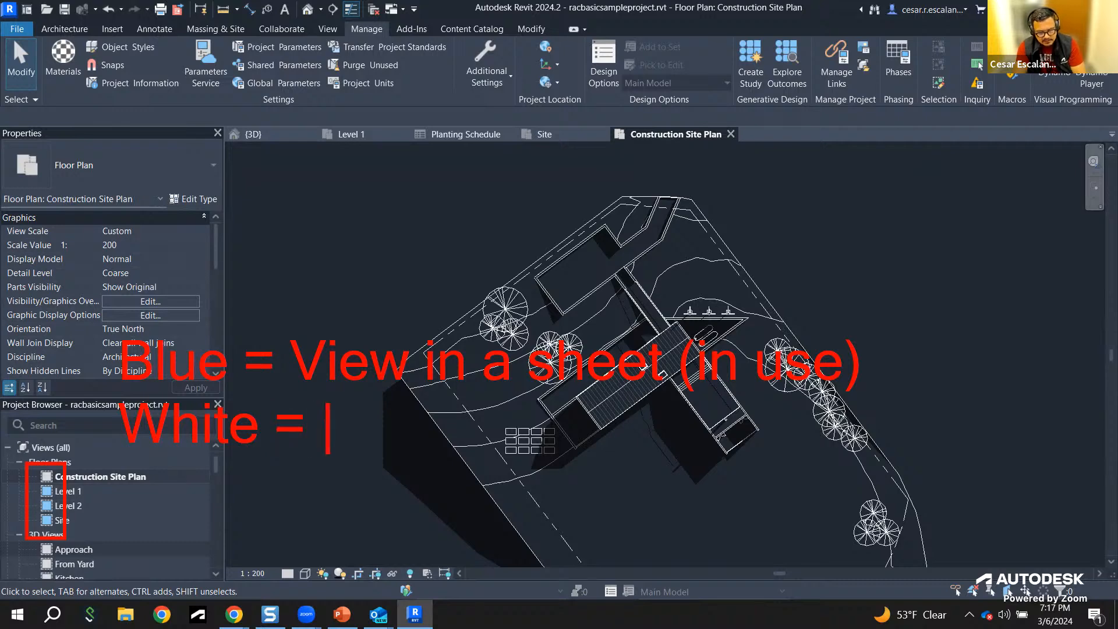
pyautogui.write('View is n')
pyautogui.press('BackSpace')
pyautogui.write('s not in a sheet')
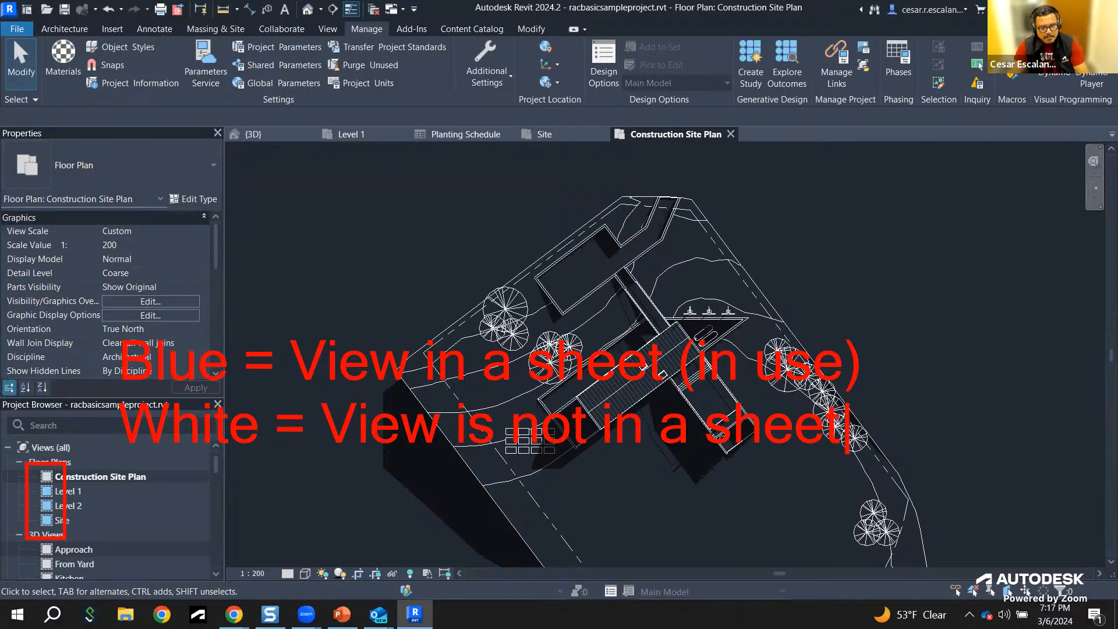
pyautogui.press('Escape')
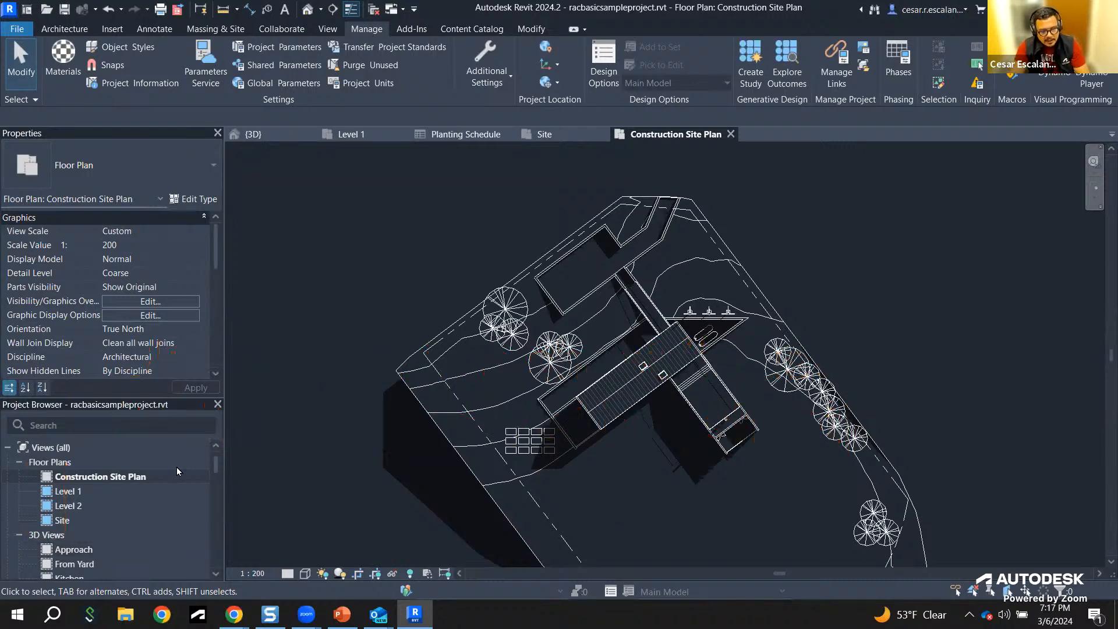
# Step: Look at the Level 1 floor plan and the project's list of views, and return to the Construction Site Plan view
pyautogui.doubleClick(69, 492)
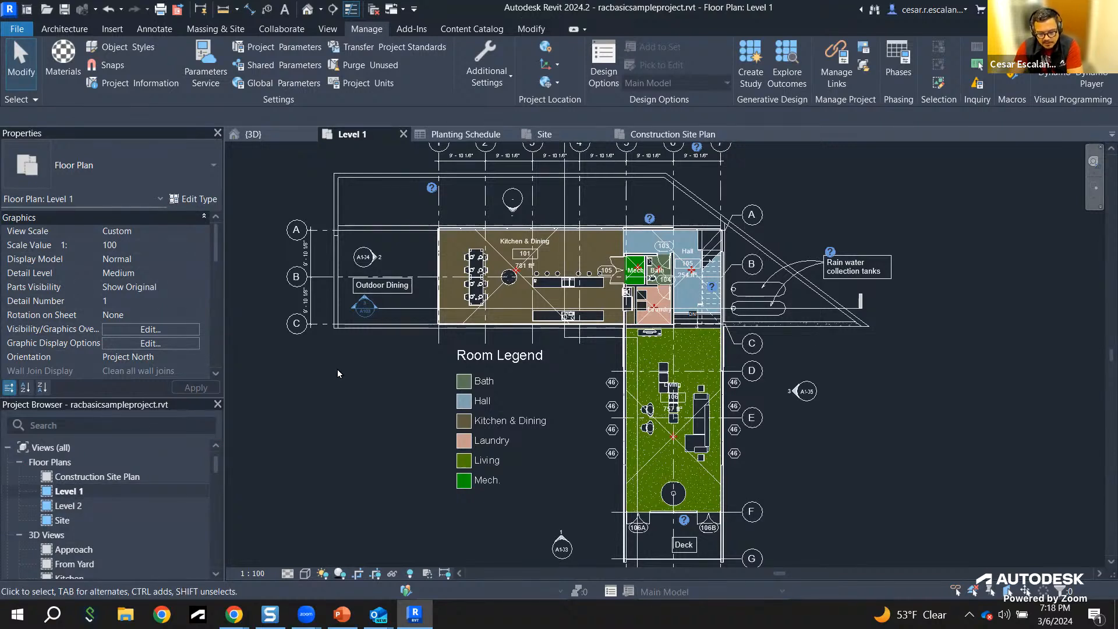
pyautogui.click(90, 479)
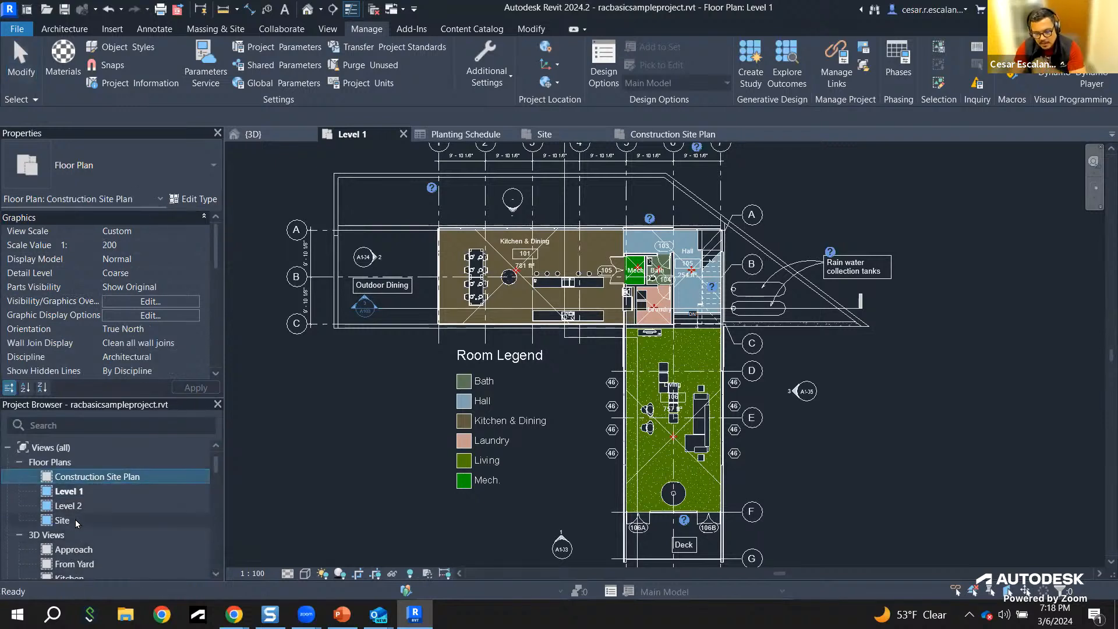
pyautogui.scroll(-5, 106, 495)
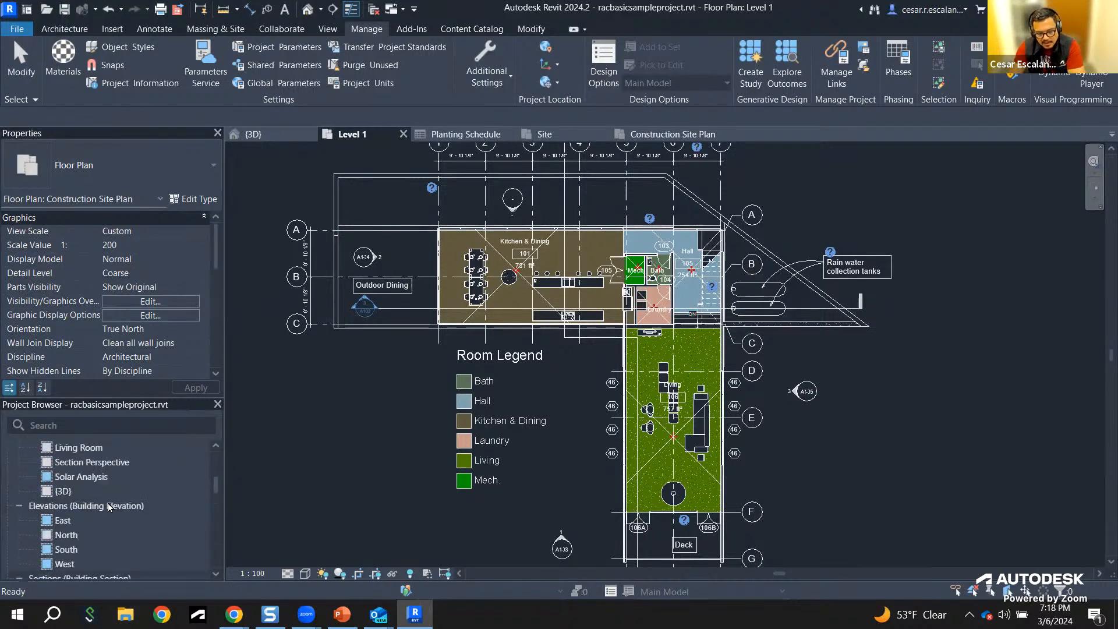
pyautogui.scroll(5, 109, 504)
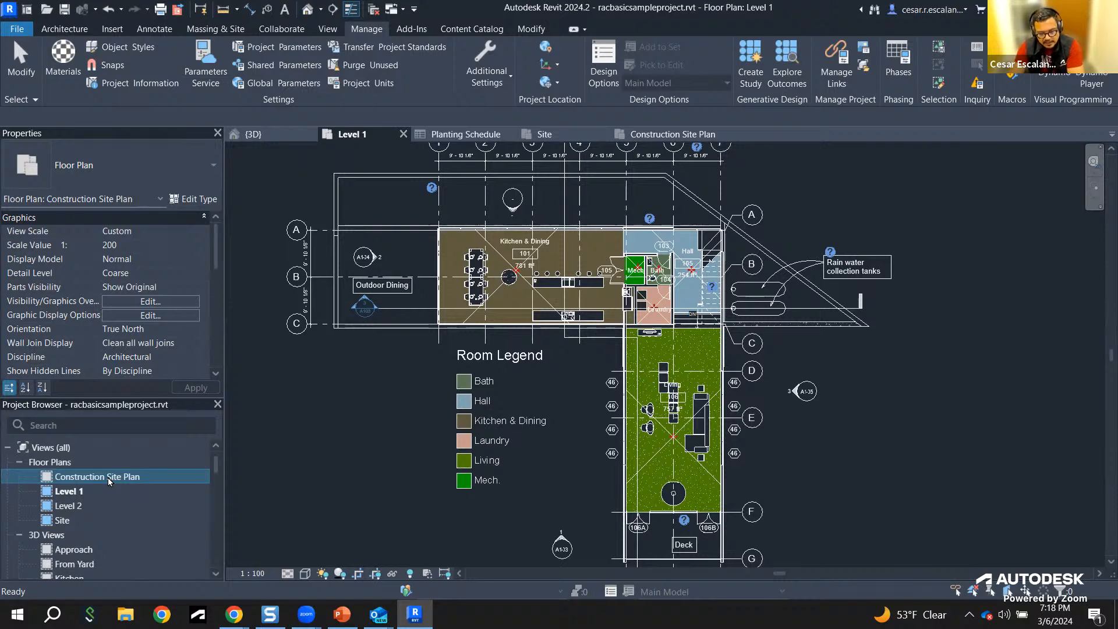
pyautogui.doubleClick(107, 478)
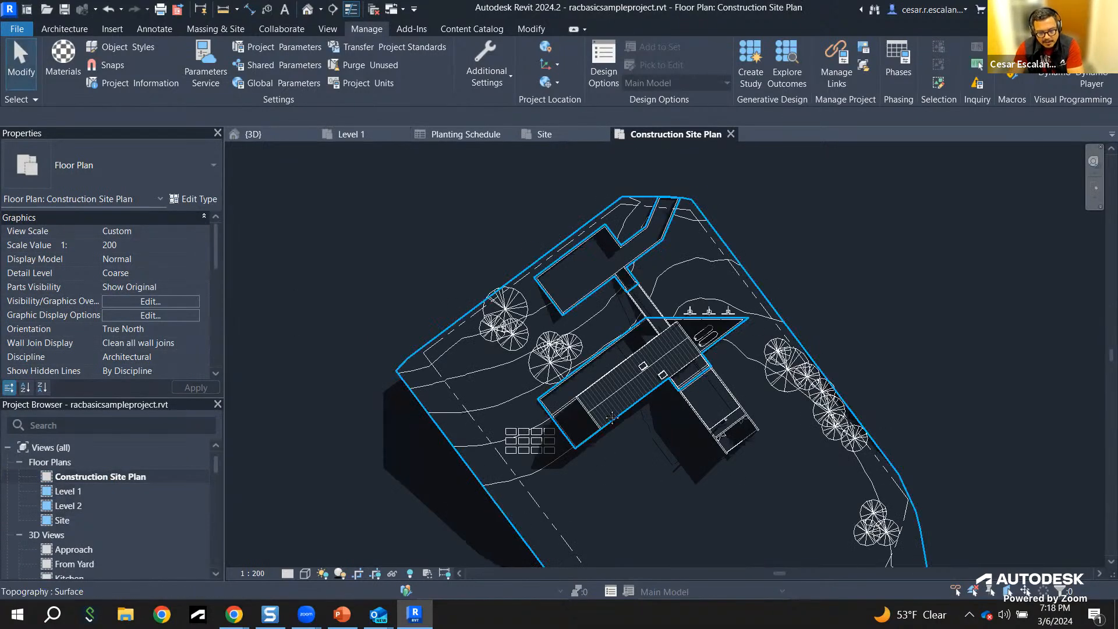
# Step: Set the orientation of the Construction Site Plan view to Project North
pyautogui.moveTo(434, 442); pyautogui.dragTo(439, 500, button='middle')
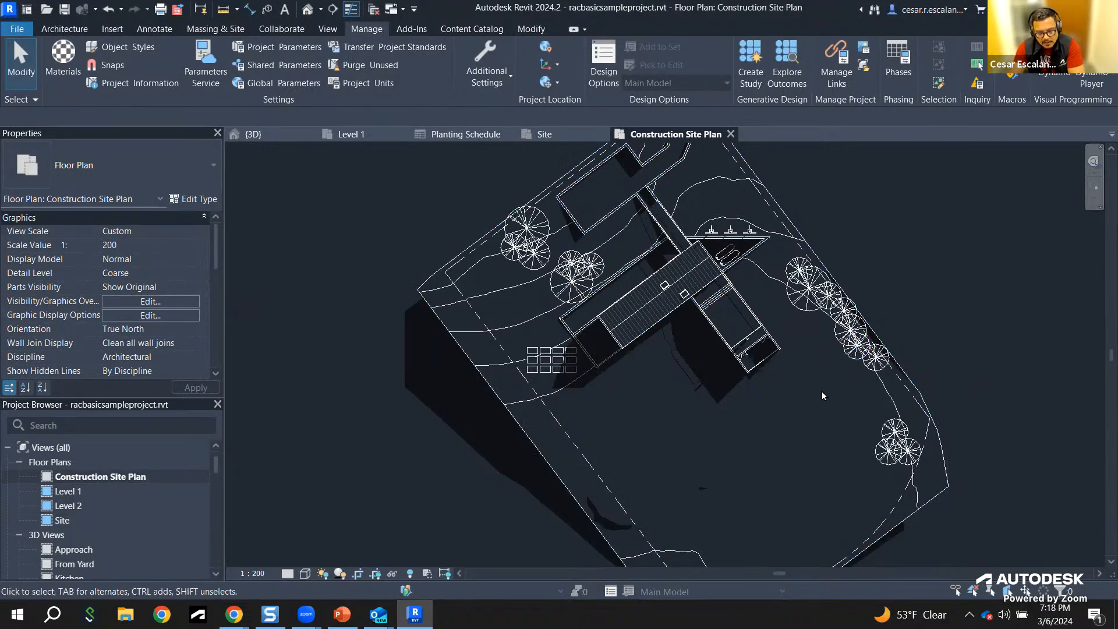
pyautogui.click(170, 329)
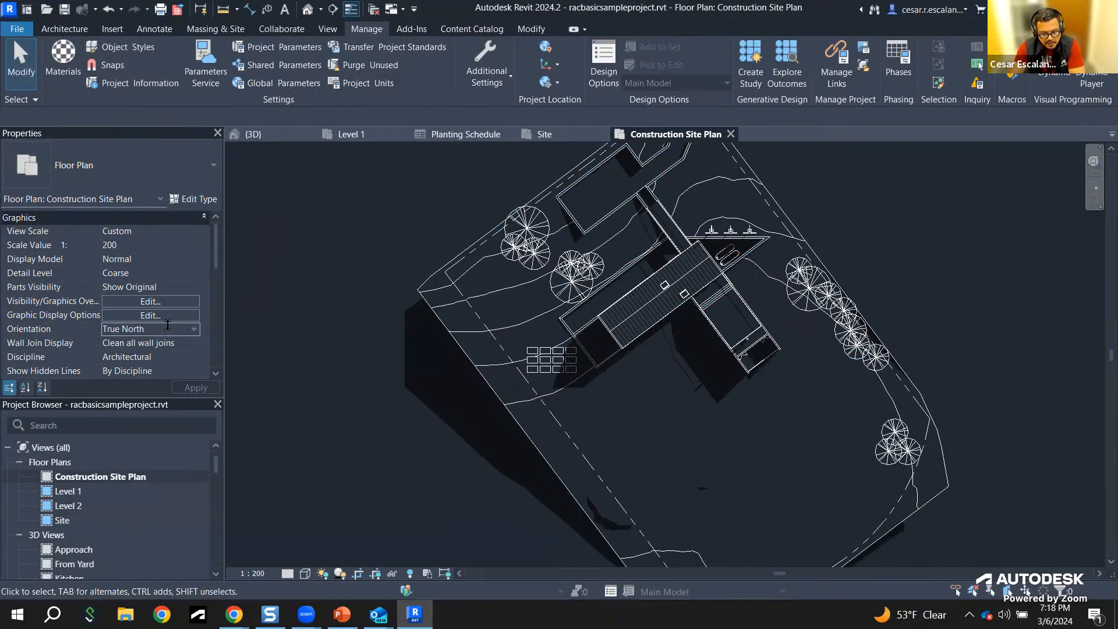
pyautogui.click(193, 329)
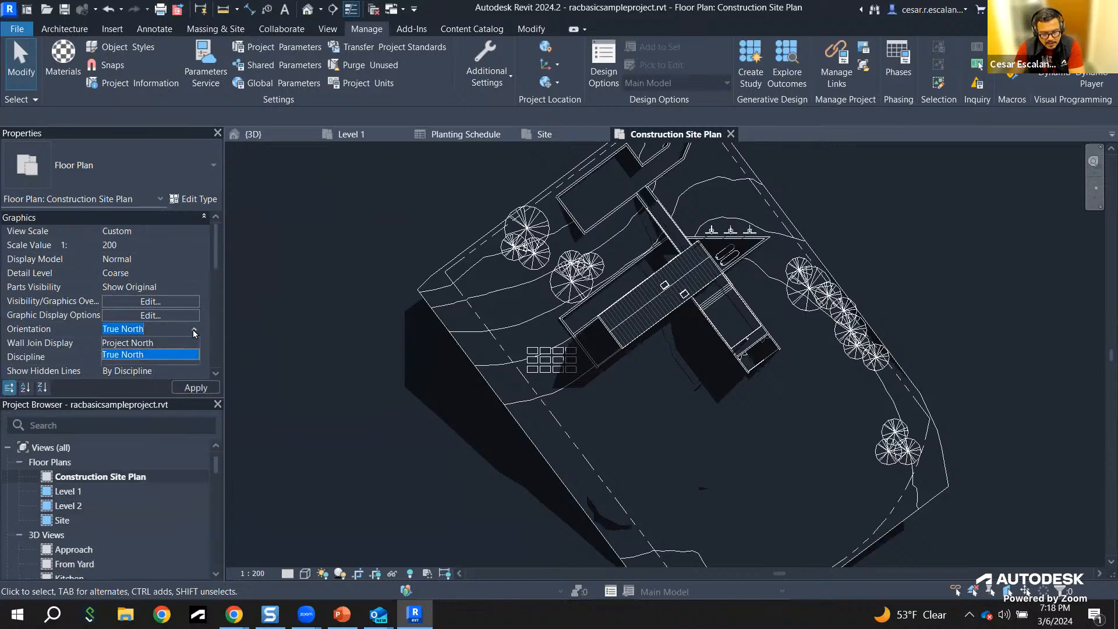
pyautogui.click(150, 344)
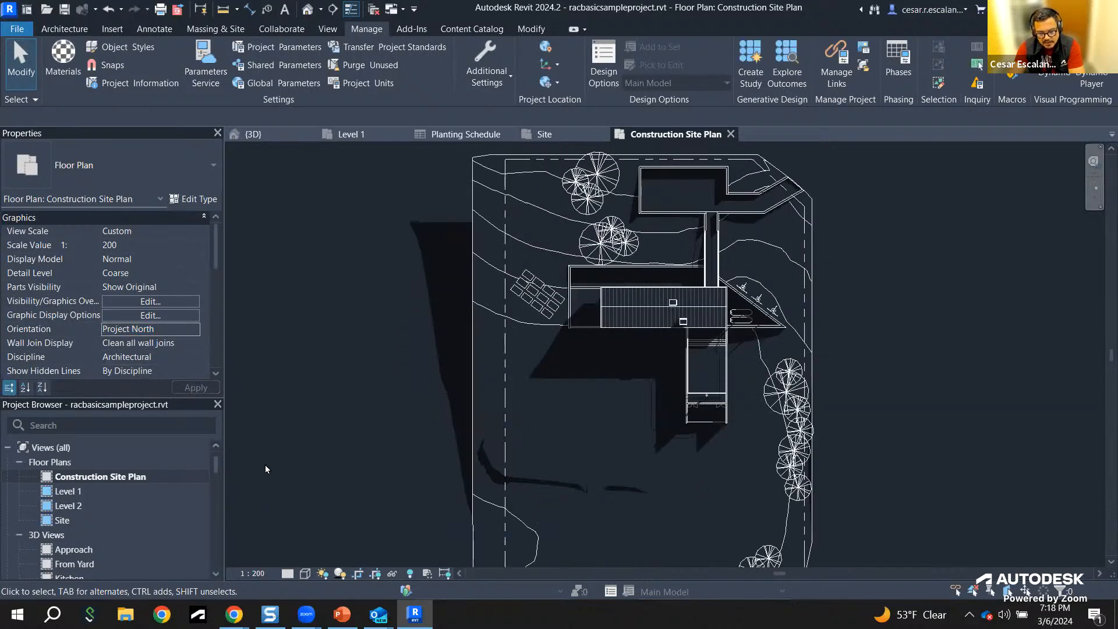
pyautogui.click(306, 574)
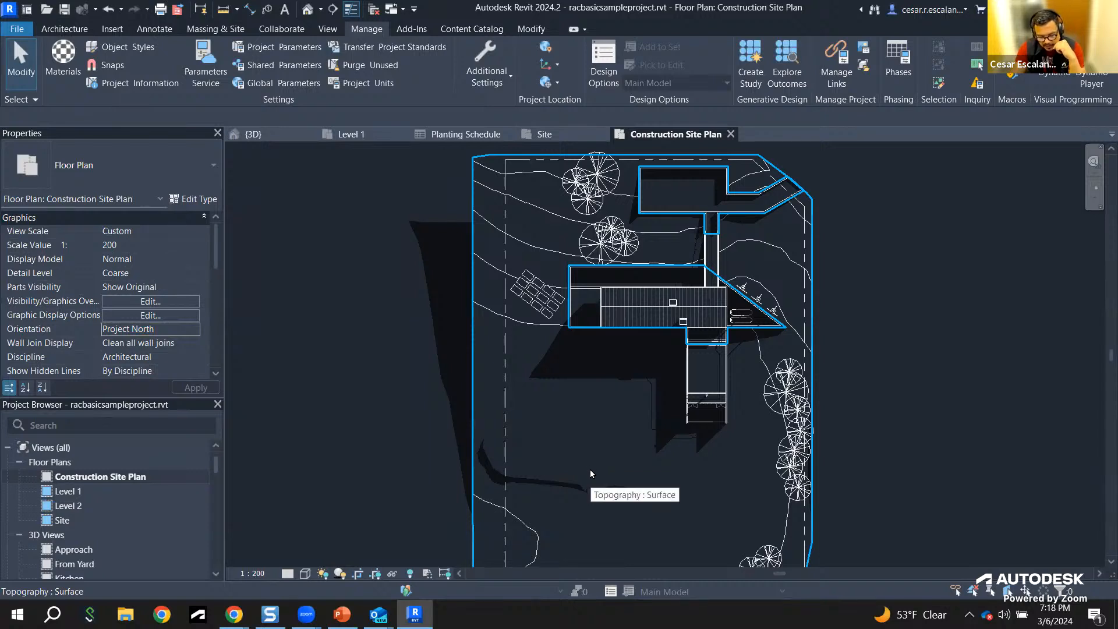
# Step: Turn off shadows in the Construction Site Plan view
pyautogui.click(341, 574)
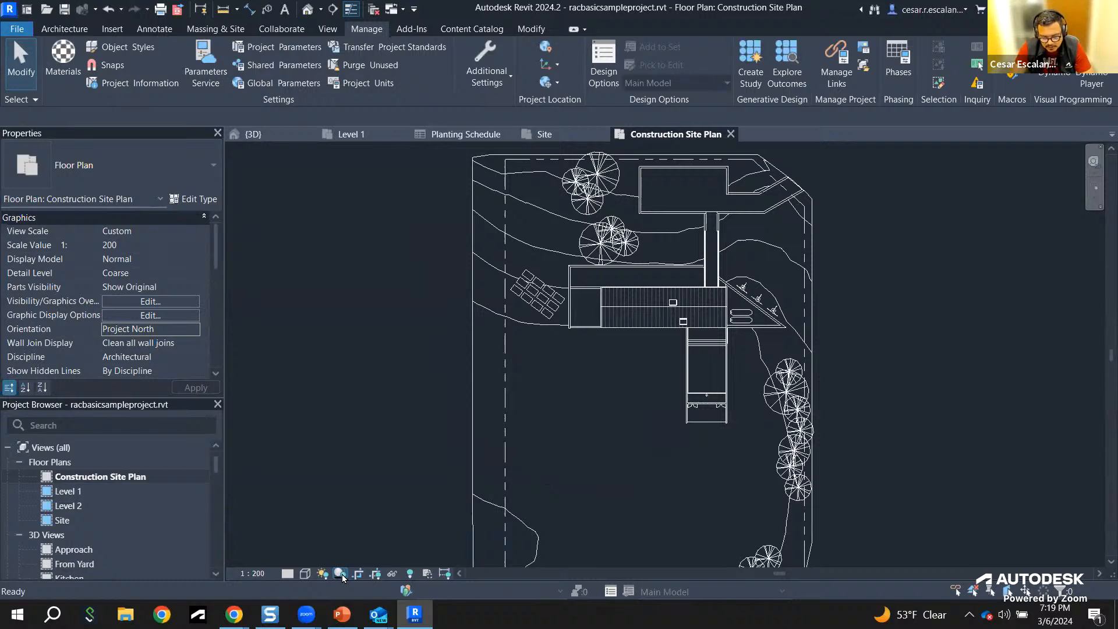
pyautogui.click(341, 574)
pyautogui.click(340, 574)
# Step: Examine the buildings, trees and contours in the Construction Site Plan view
pyautogui.moveTo(903, 356); pyautogui.dragTo(896, 382, button='middle')
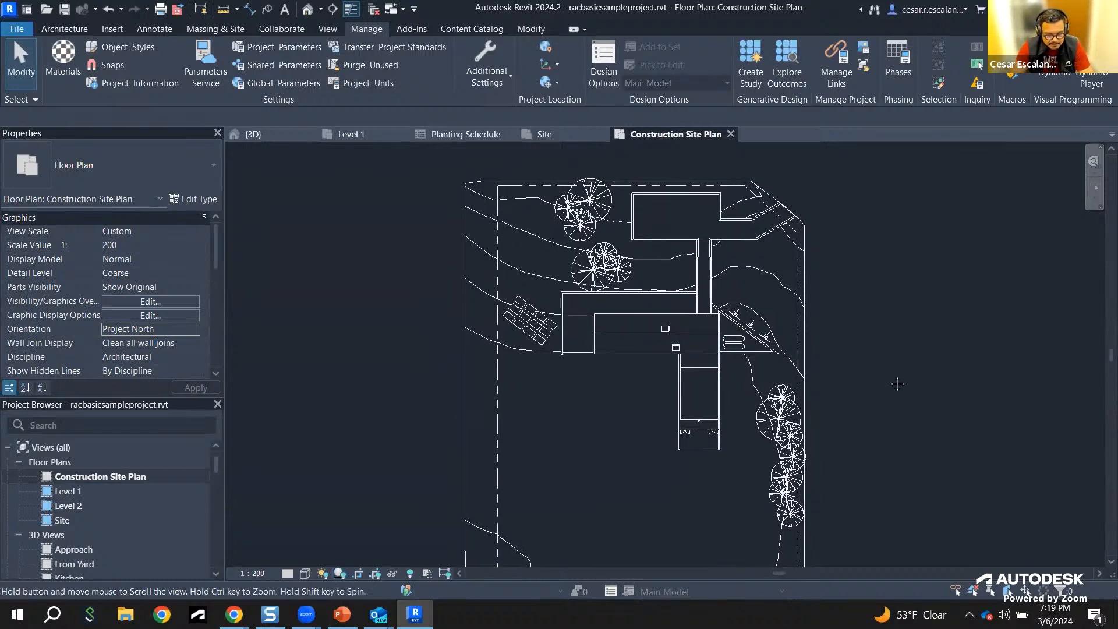
pyautogui.scroll(1, 330, 528)
pyautogui.scroll(2, 331, 529)
pyautogui.scroll(-2, 359, 499)
pyautogui.moveTo(538, 363); pyautogui.dragTo(428, 486, button='middle')
pyautogui.scroll(3, 759, 448)
pyautogui.scroll(-3, 758, 436)
pyautogui.moveTo(778, 421); pyautogui.dragTo(803, 379, button='middle')
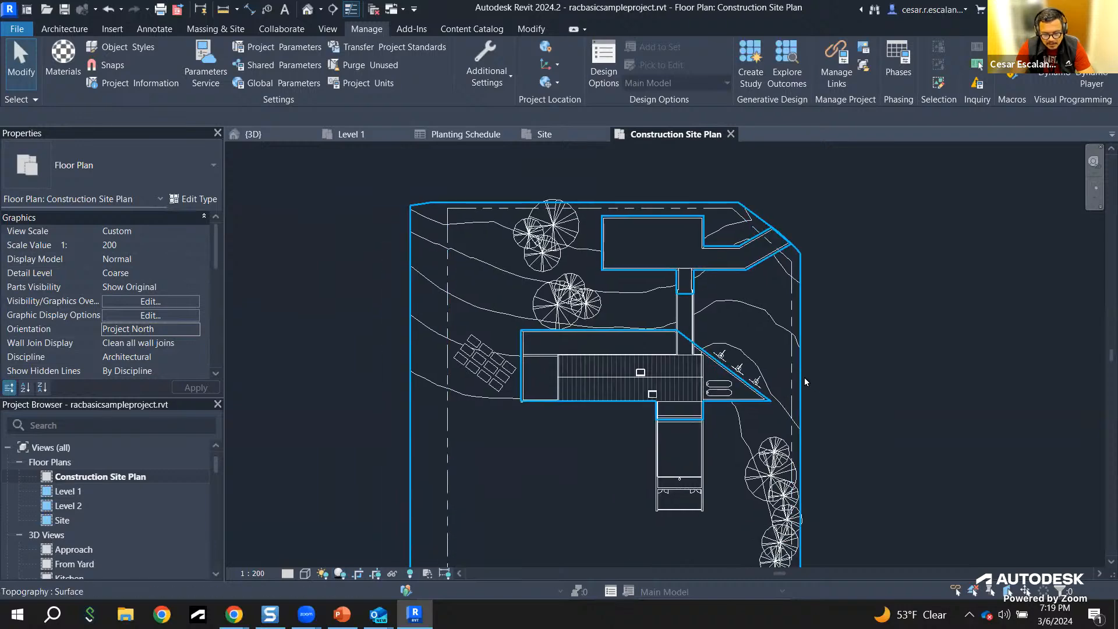
pyautogui.moveTo(544, 473); pyautogui.dragTo(550, 421, button='middle')
pyautogui.scroll(-2, 550, 425)
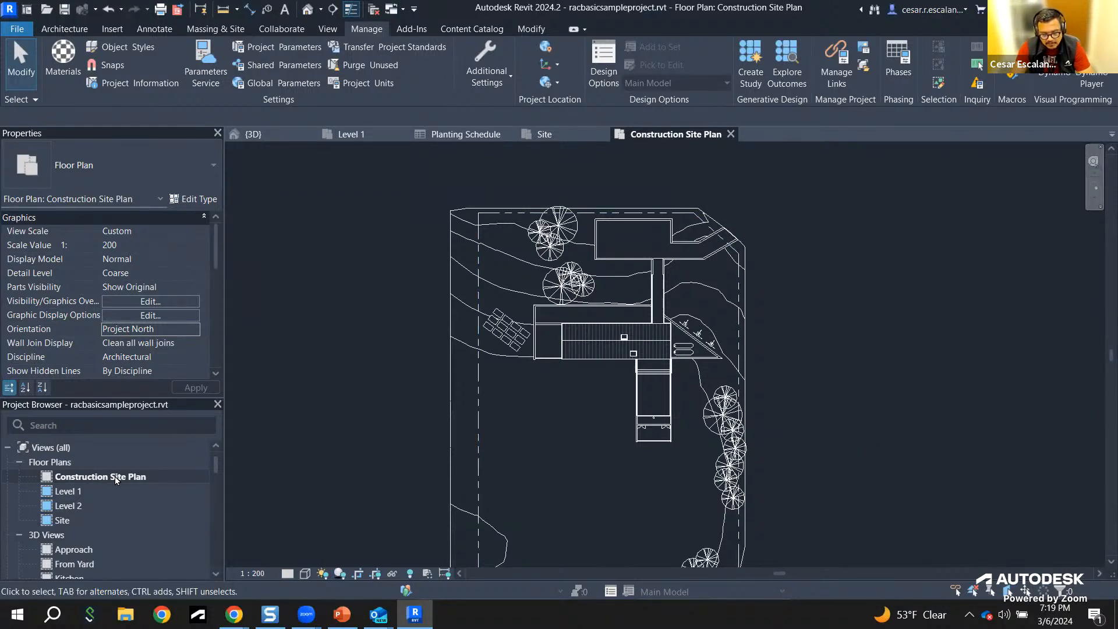
# Step: Open the Site floor plan to compare its tags and orientation, and return to the Construction Site Plan view
pyautogui.click(63, 520)
pyautogui.doubleClick(63, 520)
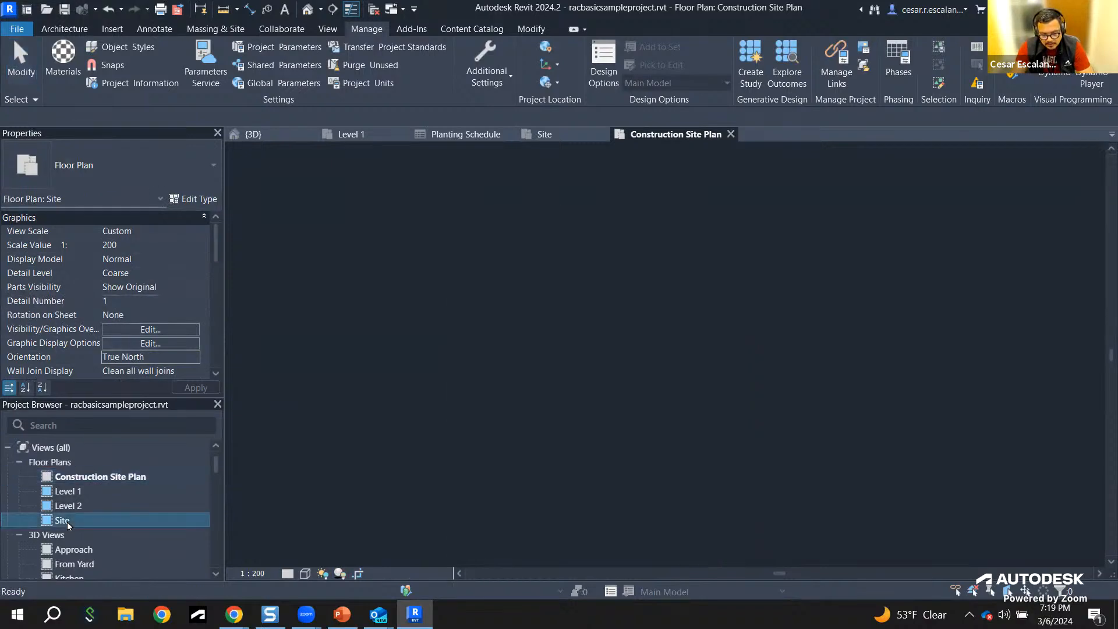
pyautogui.scroll(2, 904, 385)
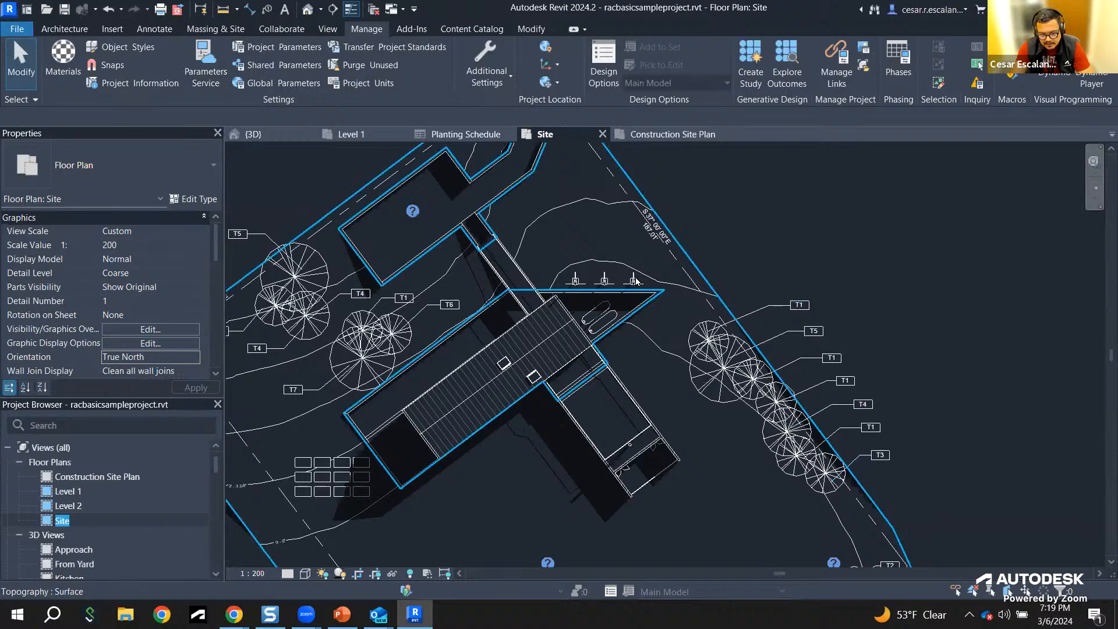
pyautogui.moveTo(232, 337); pyautogui.dragTo(460, 335, button='middle')
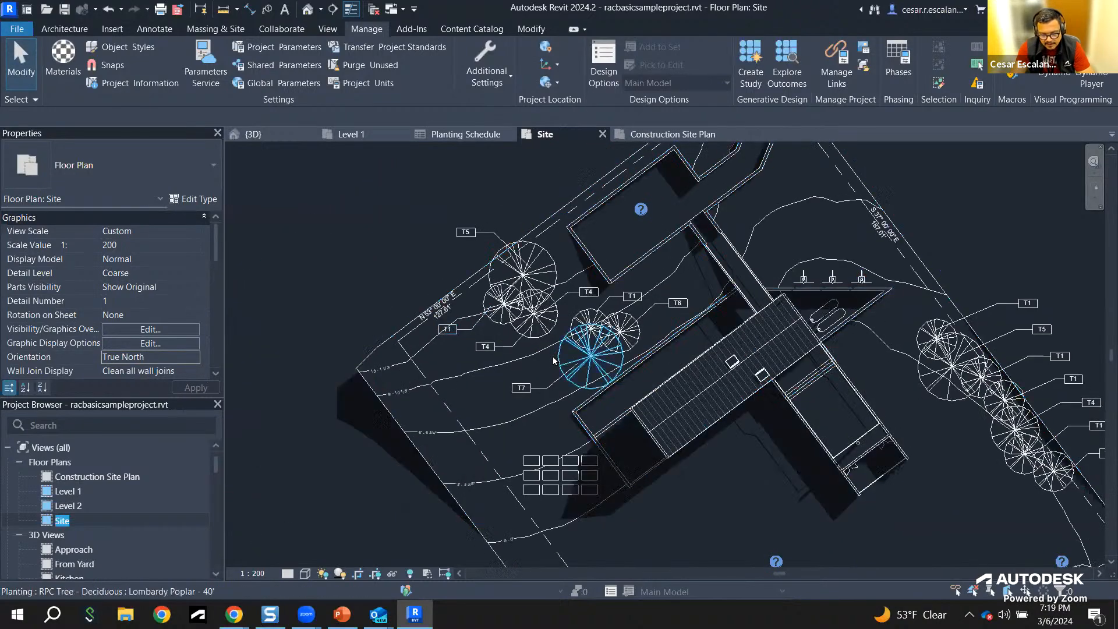
pyautogui.doubleClick(110, 478)
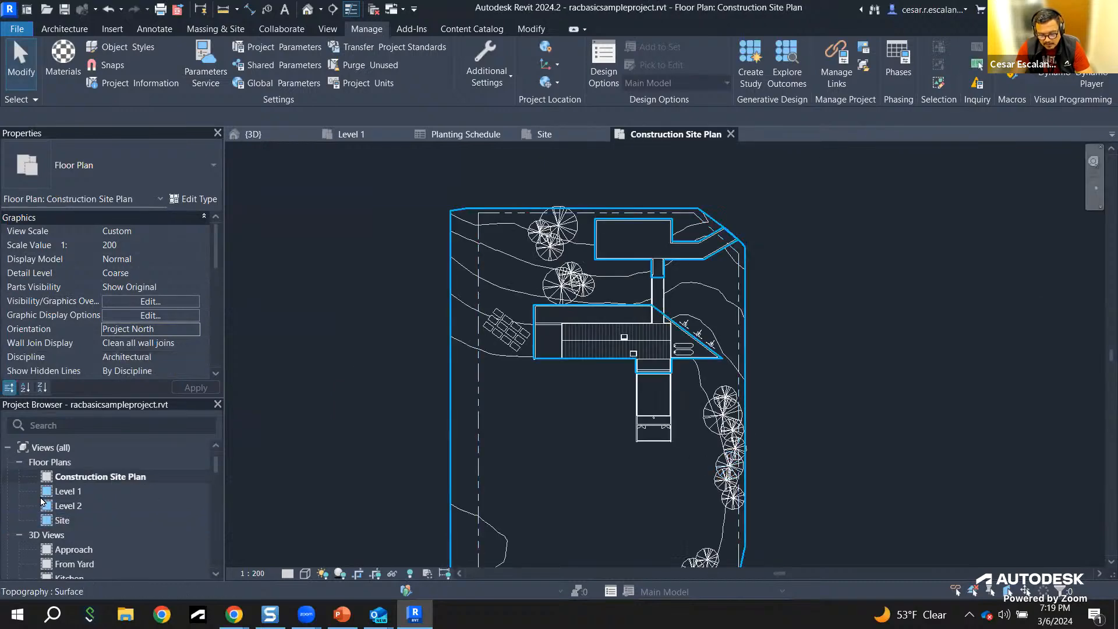
# Step: Duplicate the Site floor plan view with detailing and delete the resulting copy
pyautogui.click(62, 520)
pyautogui.rightClick(63, 520)
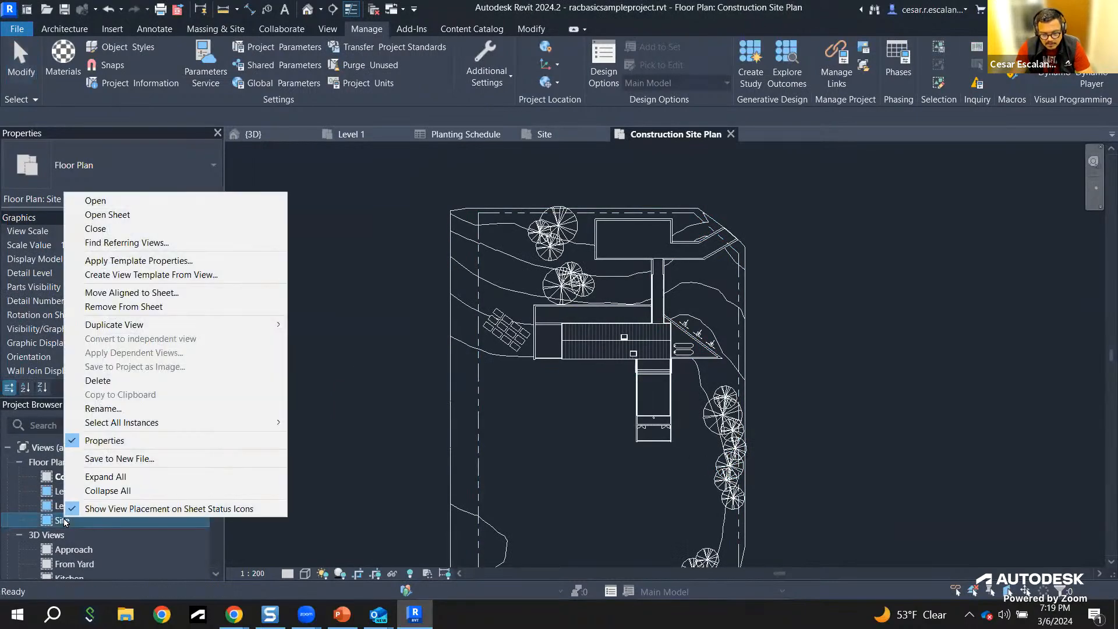
pyautogui.moveTo(150, 324)
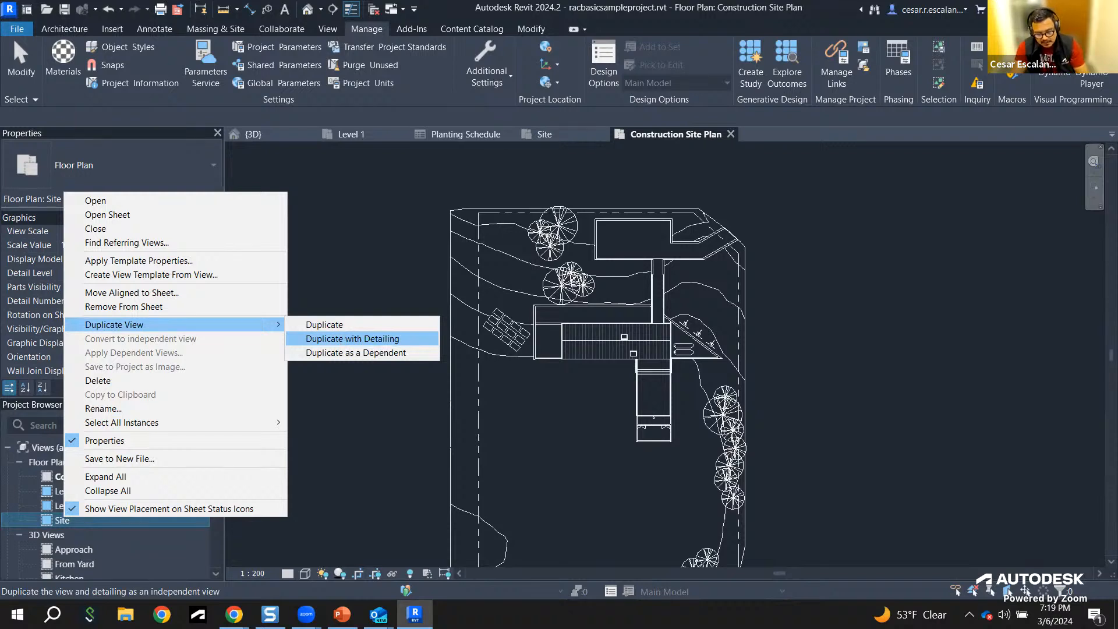
pyautogui.moveTo(404, 331)
pyautogui.mouseDown()
pyautogui.moveTo(361, 335)
pyautogui.moveTo(383, 347)
pyautogui.moveTo(402, 332)
pyautogui.mouseUp()
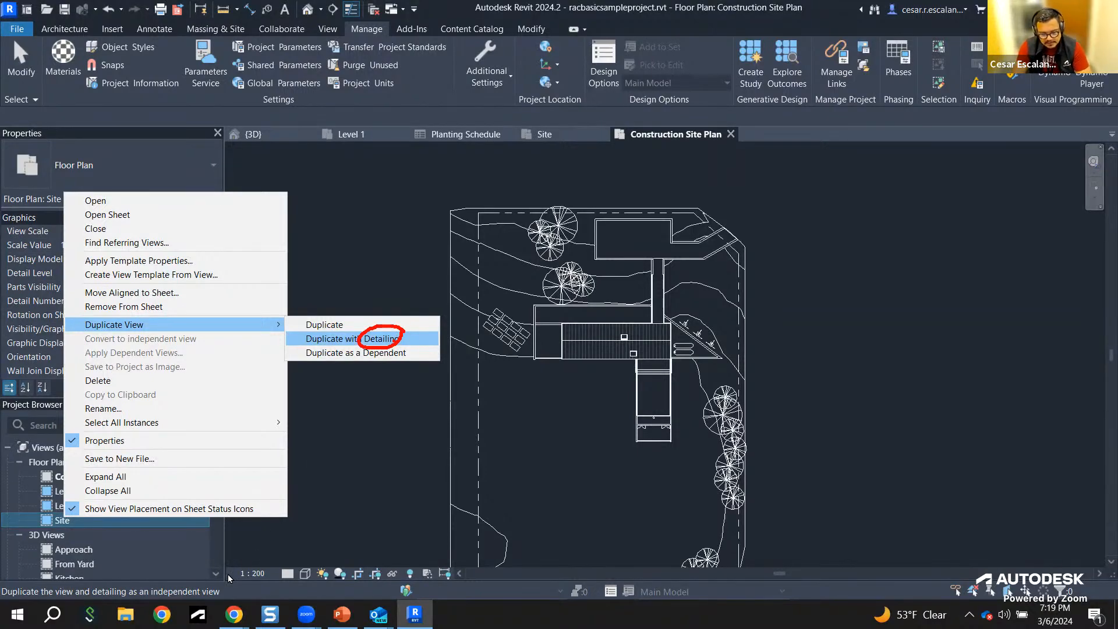
pyautogui.press('Return')
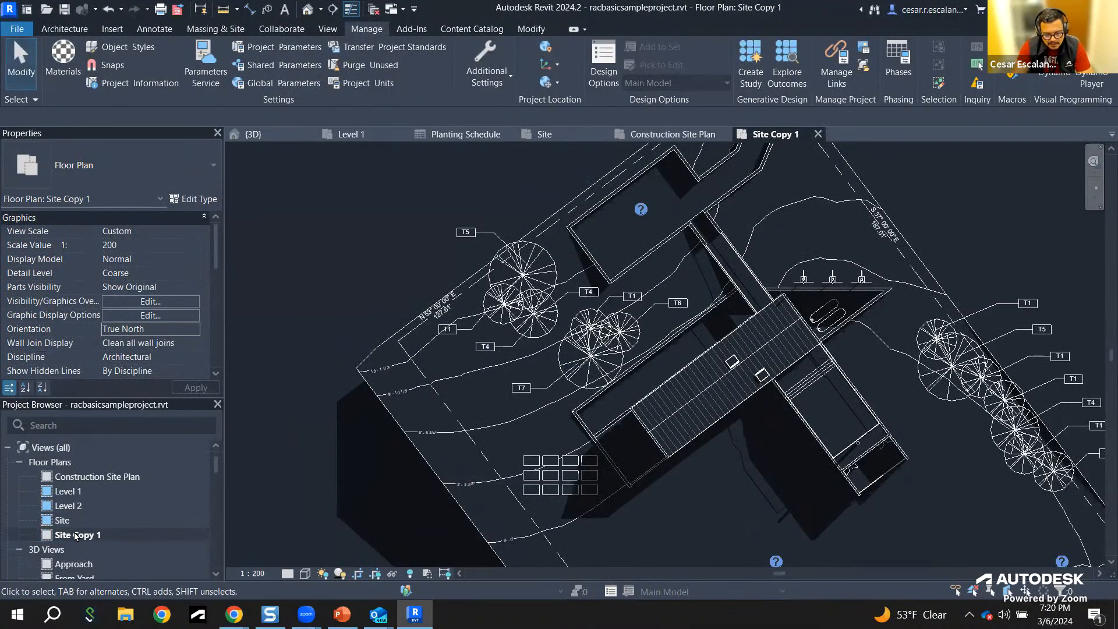
pyautogui.rightClick(75, 532)
pyautogui.click(99, 393)
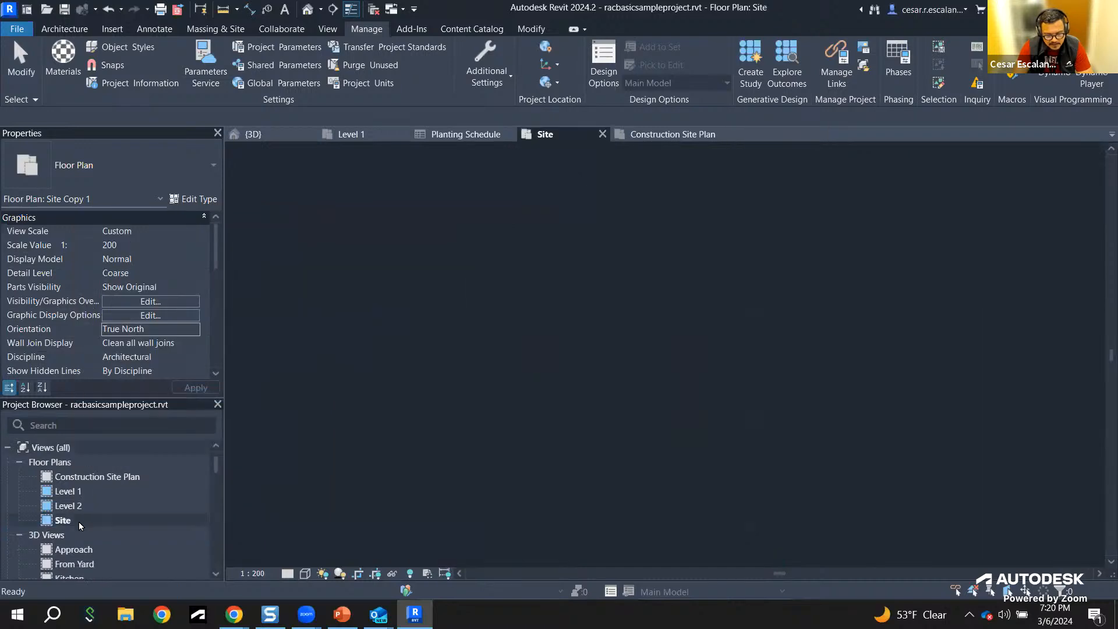
# Step: Duplicate the Site floor plan view again with its detailing and tags included
pyautogui.rightClick(81, 519)
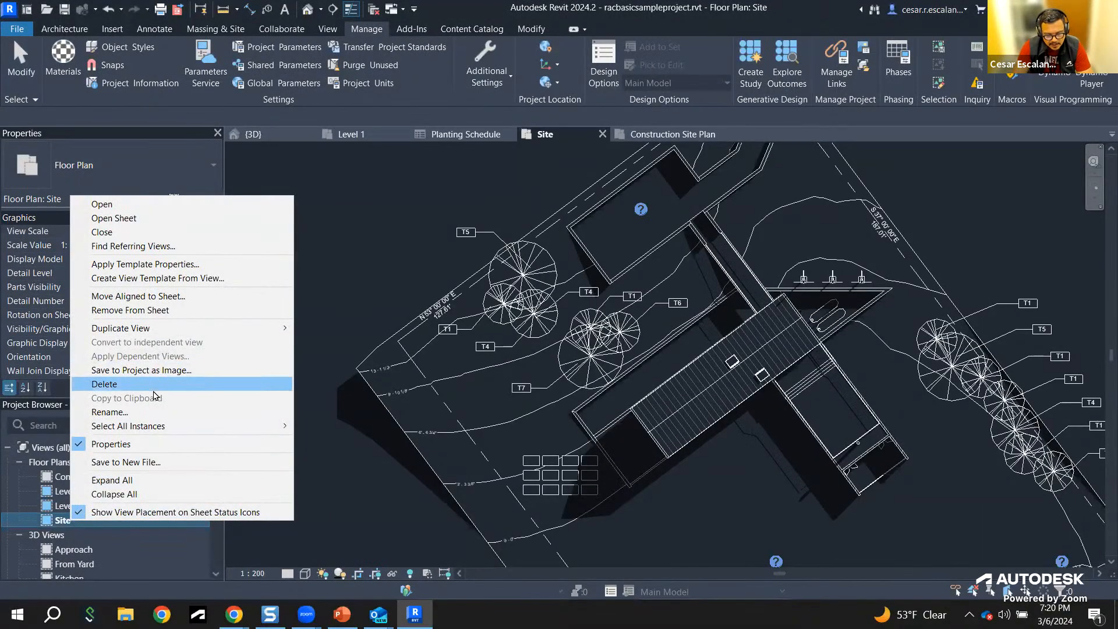
pyautogui.moveTo(274, 327)
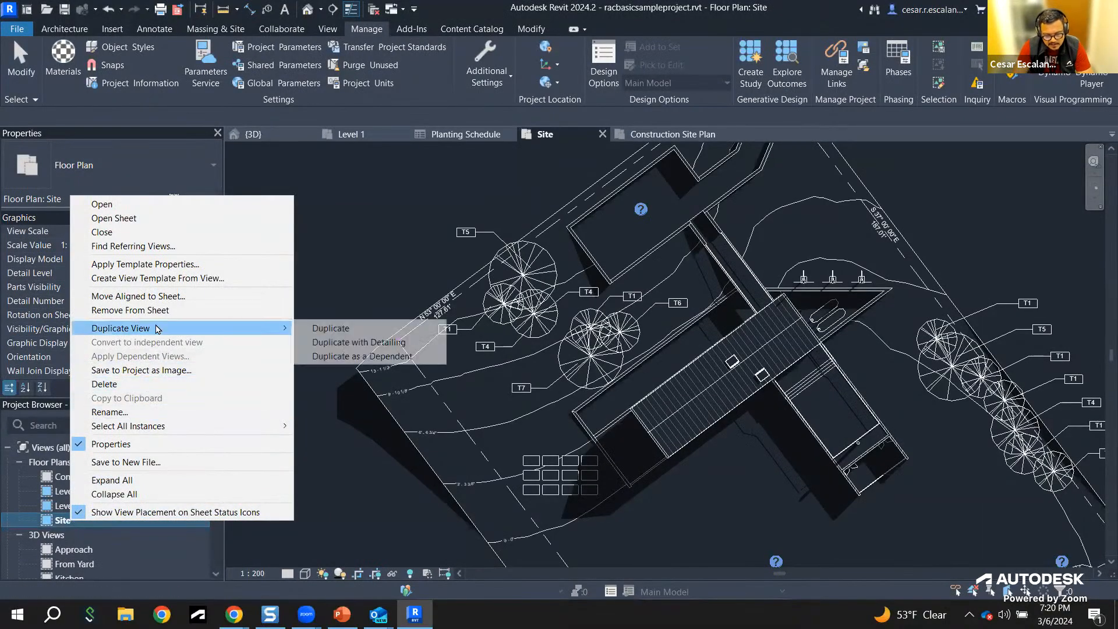
pyautogui.click(338, 342)
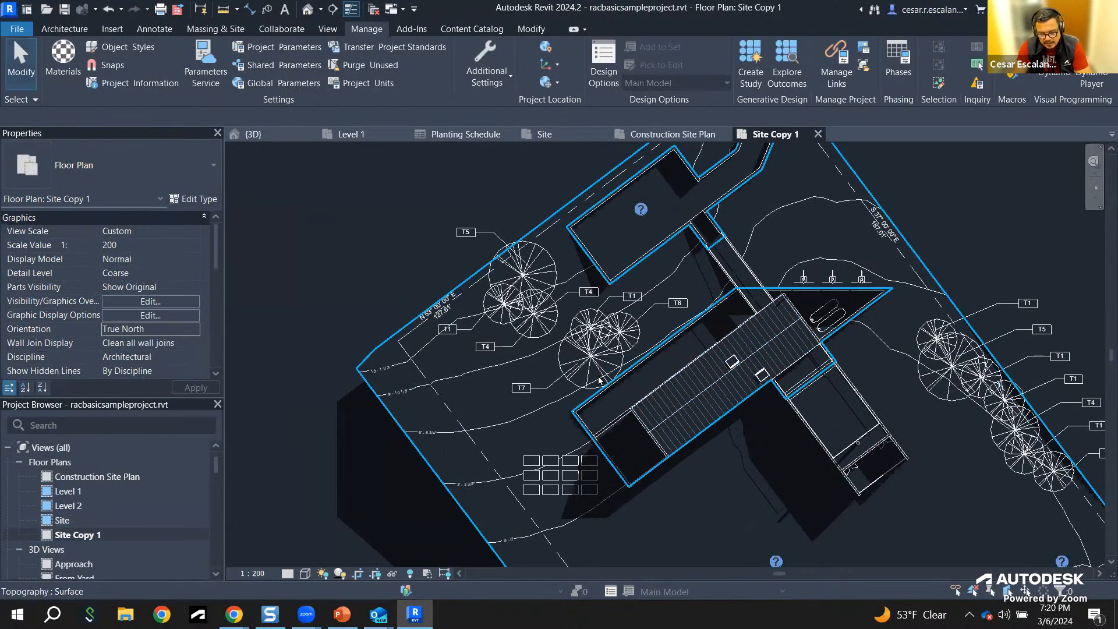
# Step: Move the T5 planting tag farther away from its tree beside the property line in the duplicated site view
pyautogui.scroll(5, 632, 297)
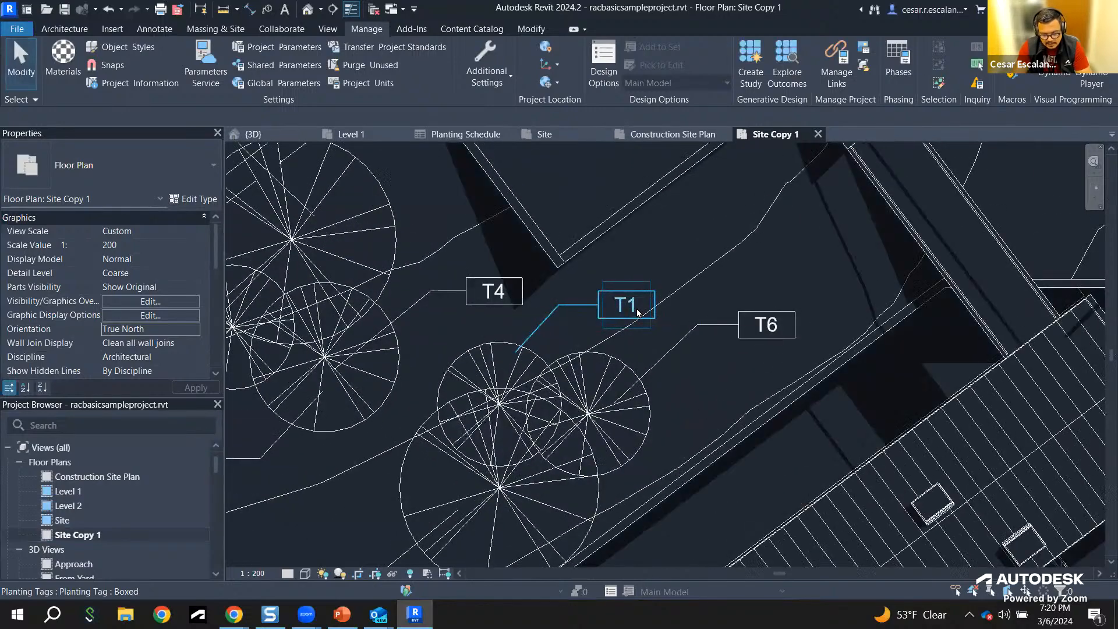
pyautogui.scroll(-3, 637, 309)
pyautogui.moveTo(783, 336); pyautogui.dragTo(484, 376, button='middle')
pyautogui.scroll(-2, 483, 376)
pyautogui.moveTo(763, 255); pyautogui.dragTo(800, 186, button='middle')
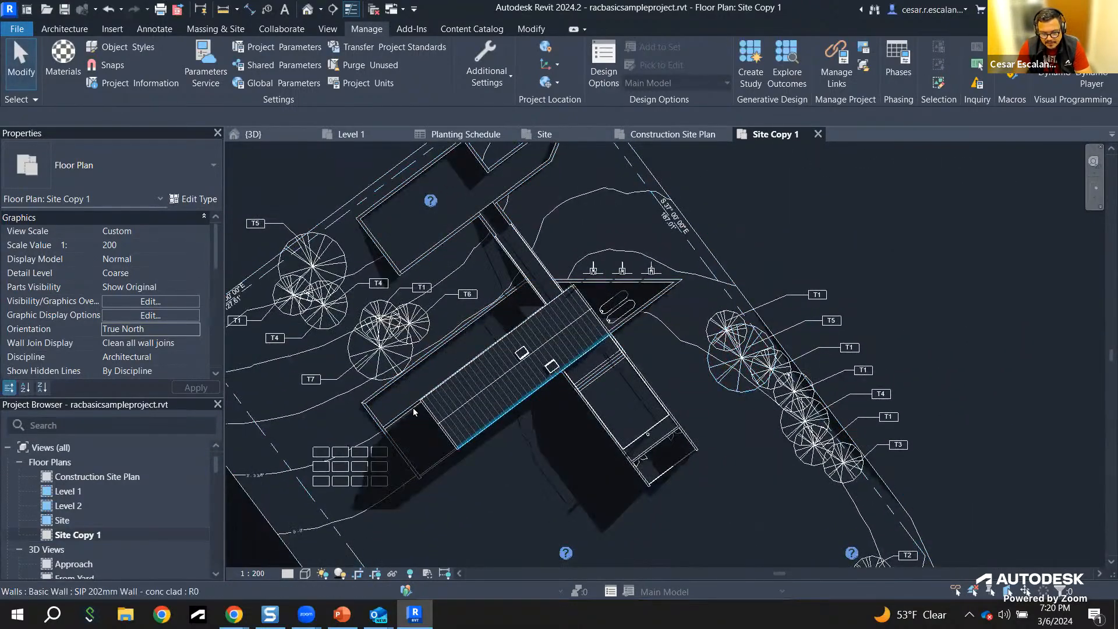
pyautogui.moveTo(391, 385); pyautogui.dragTo(598, 368, button='middle')
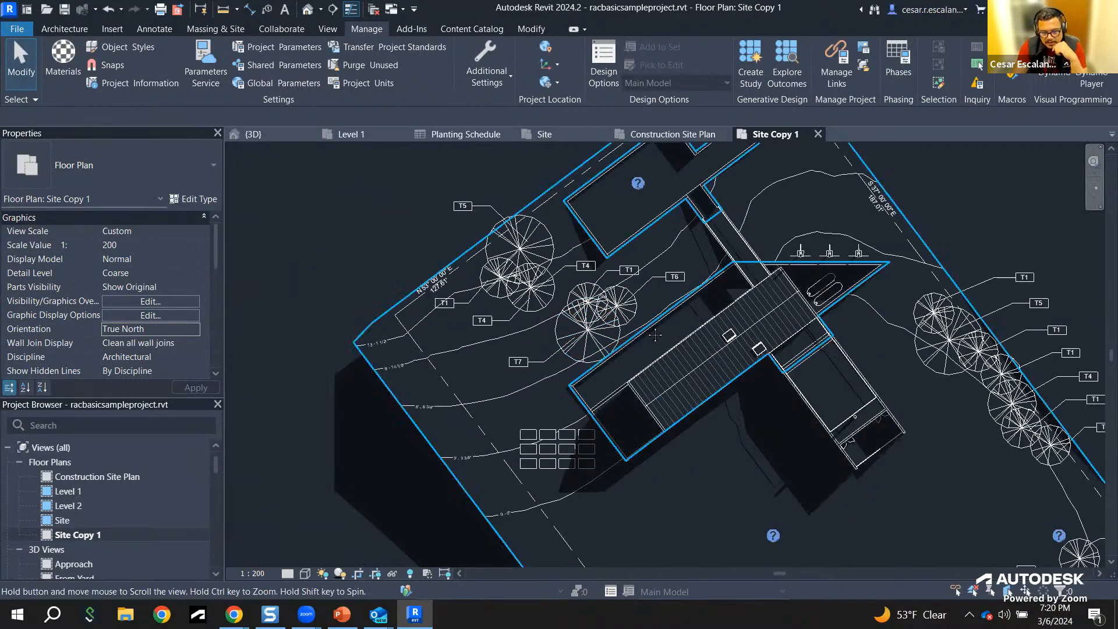
pyautogui.scroll(5, 588, 306)
pyautogui.click(584, 301)
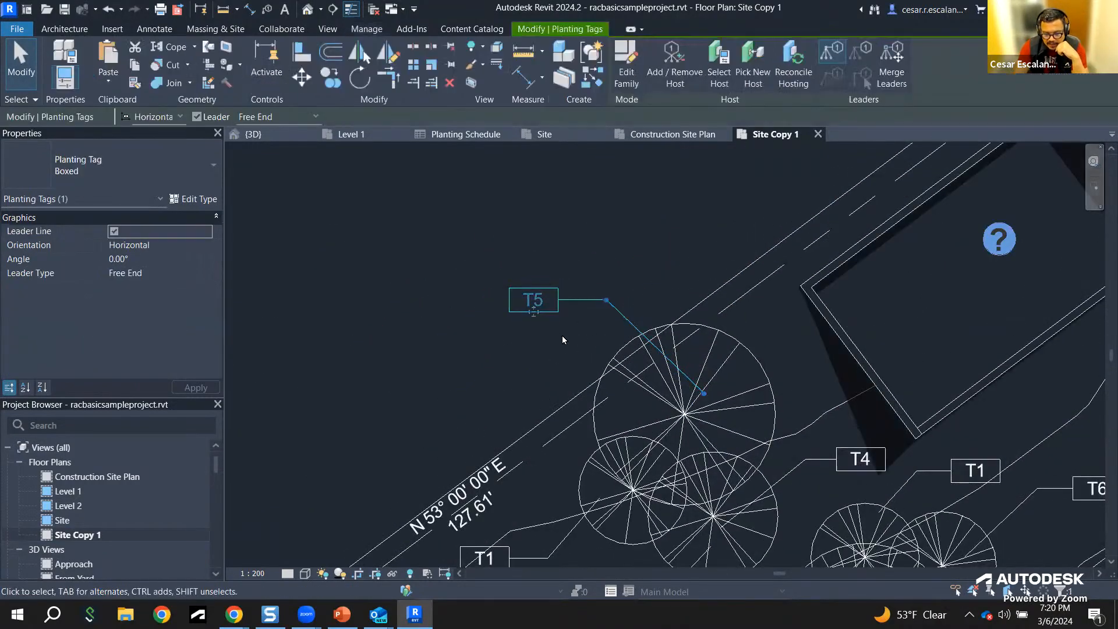
pyautogui.moveTo(533, 311); pyautogui.dragTo(387, 337)
pyautogui.click(475, 442)
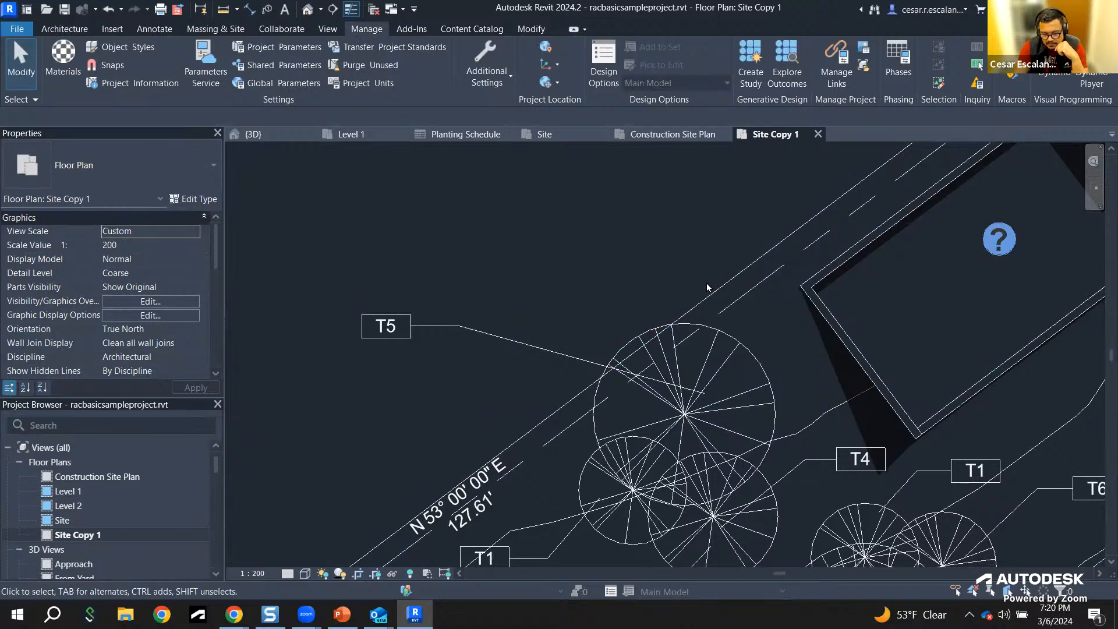
# Step: Move the Scarlet Oak tree tagged T5 toward the building in the Site view and check it in the duplicated view
pyautogui.doubleClick(62, 521)
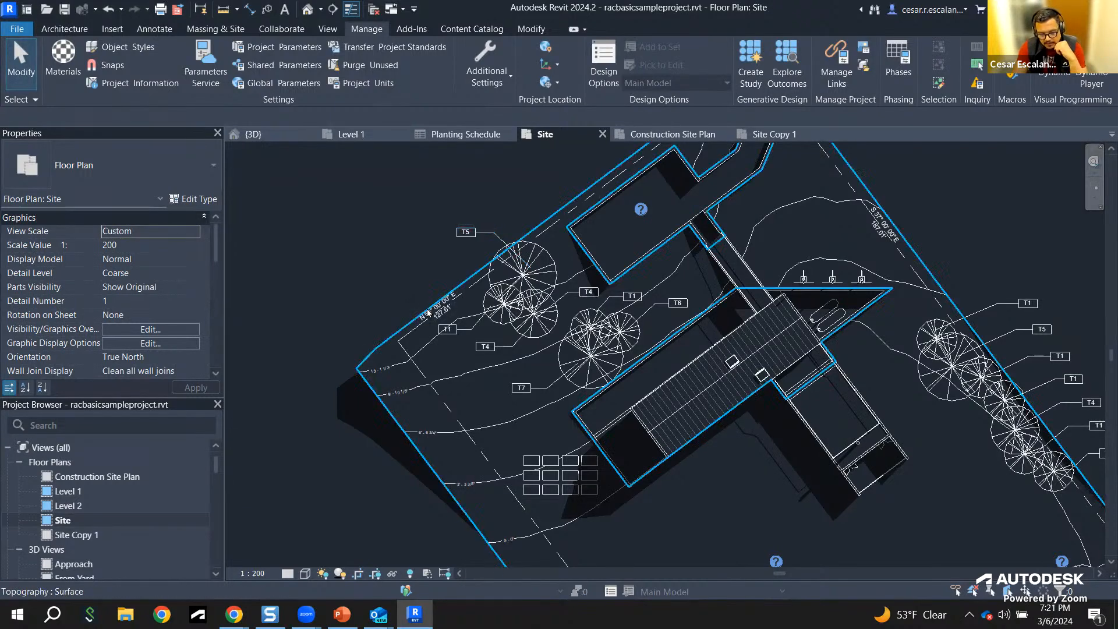
pyautogui.click(539, 280)
pyautogui.scroll(2, 540, 279)
pyautogui.moveTo(535, 277); pyautogui.dragTo(579, 266)
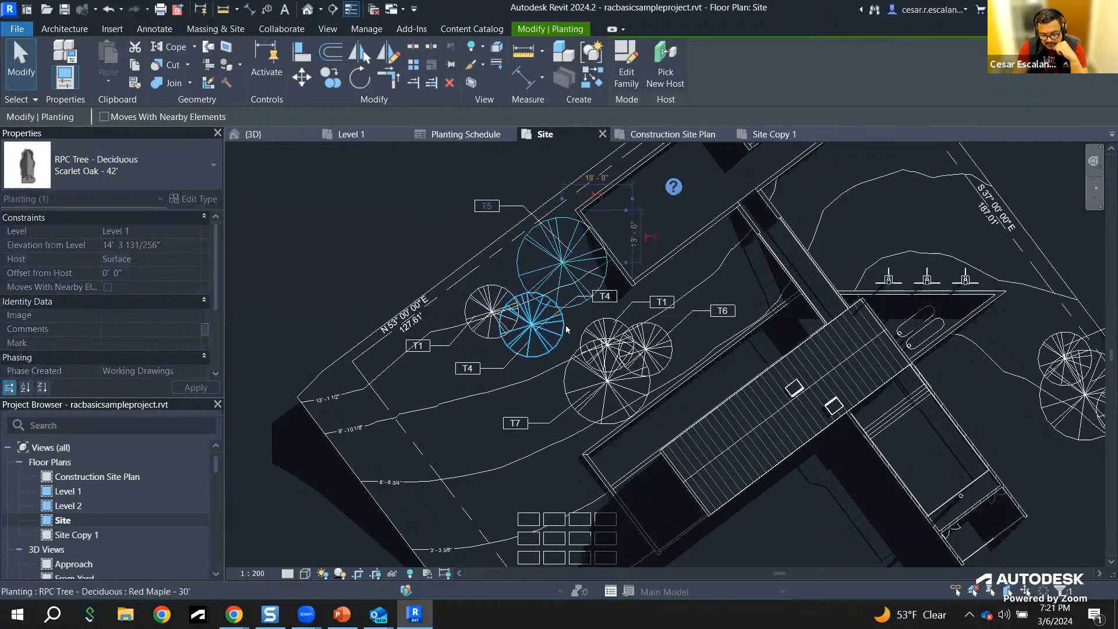
pyautogui.doubleClick(88, 534)
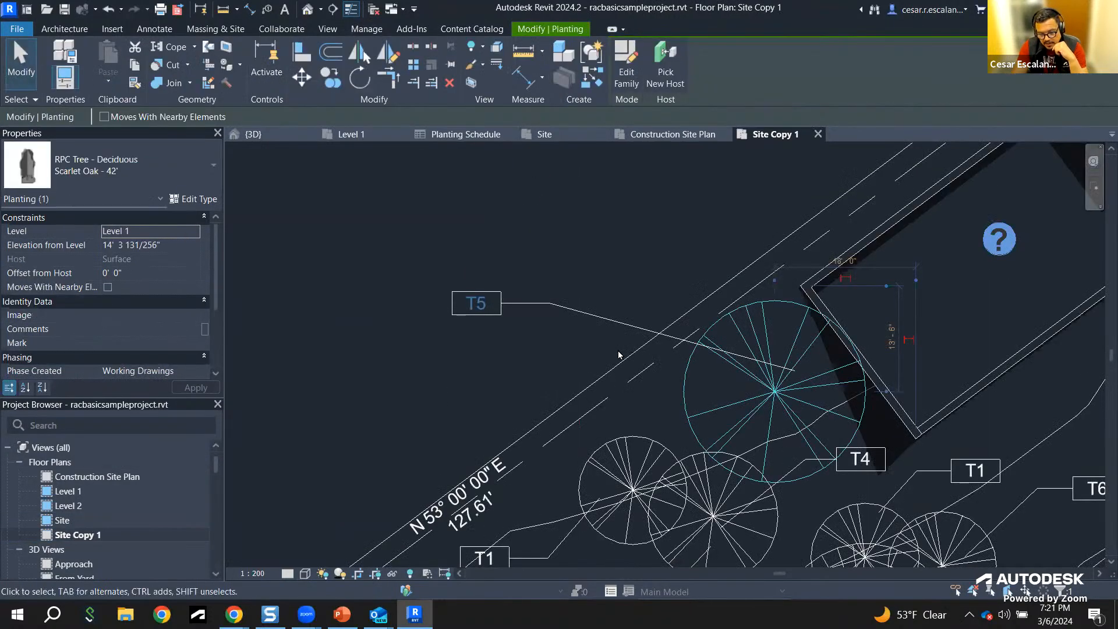
pyautogui.scroll(-2, 619, 355)
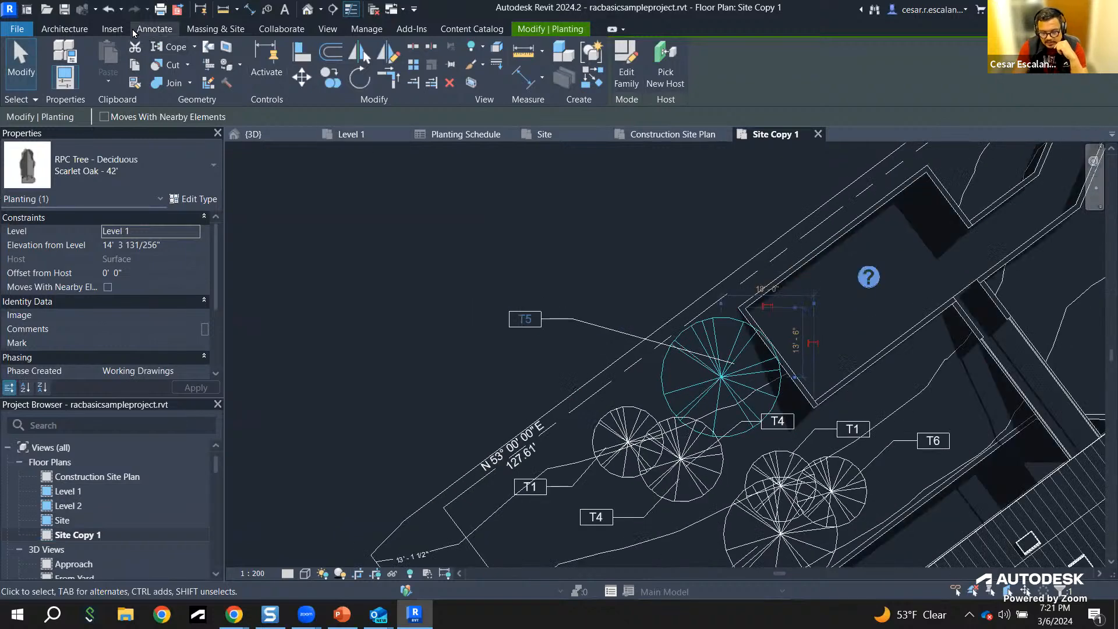
# Step: Undo the move of the Scarlet Oak tree and look over the duplicated site view
pyautogui.click(109, 9)
pyautogui.scroll(-2, 637, 225)
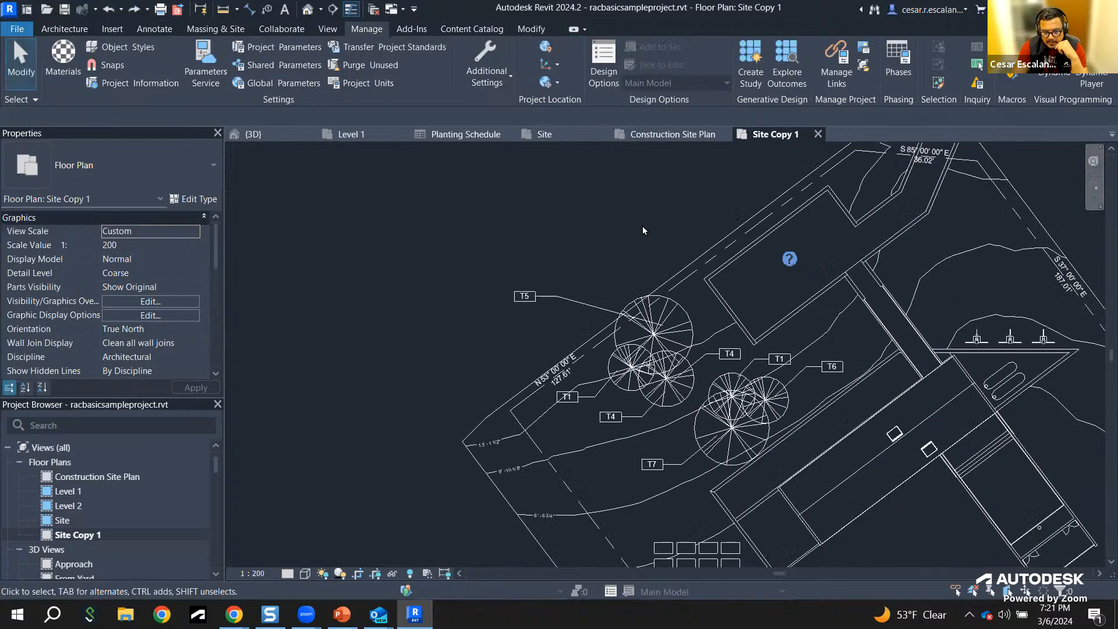
pyautogui.moveTo(659, 222); pyautogui.dragTo(649, 250, button='middle')
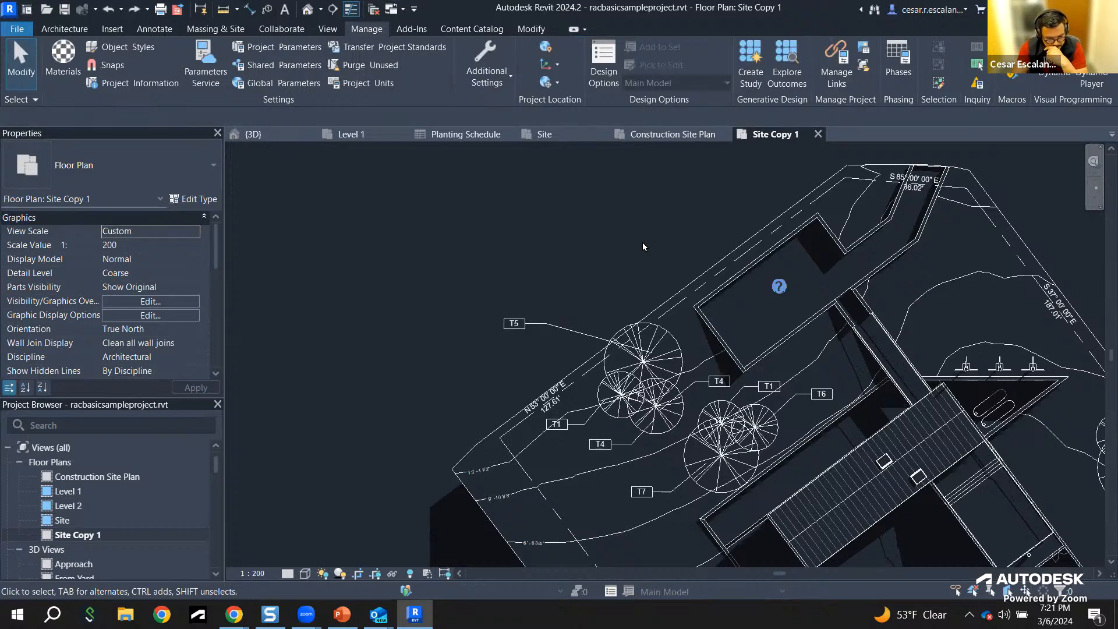
pyautogui.scroll(-2, 641, 242)
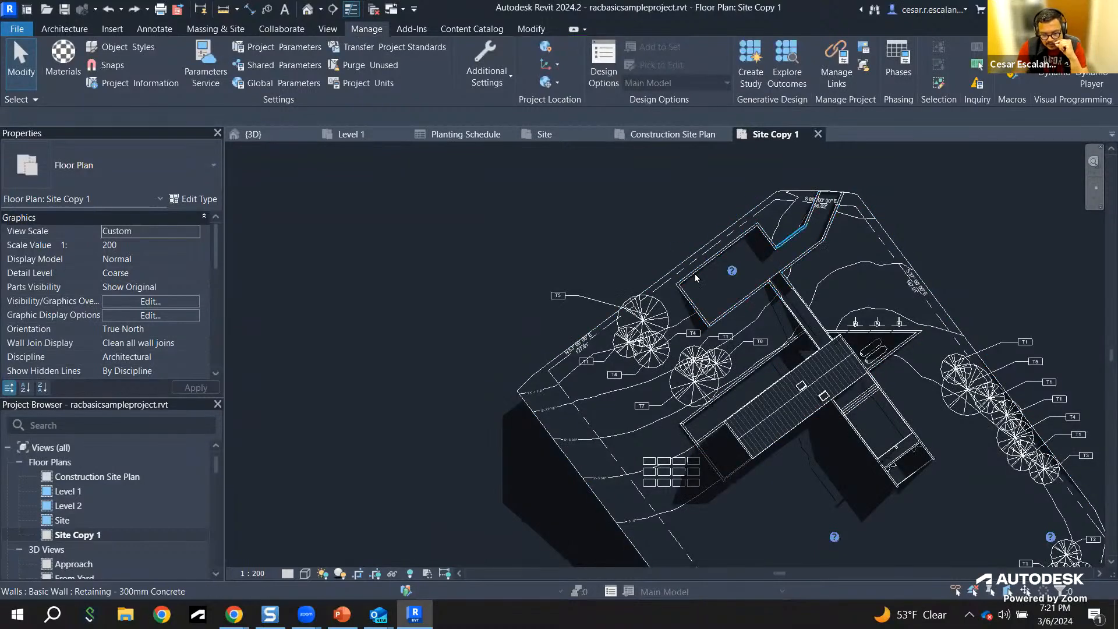
pyautogui.scroll(1, 469, 379)
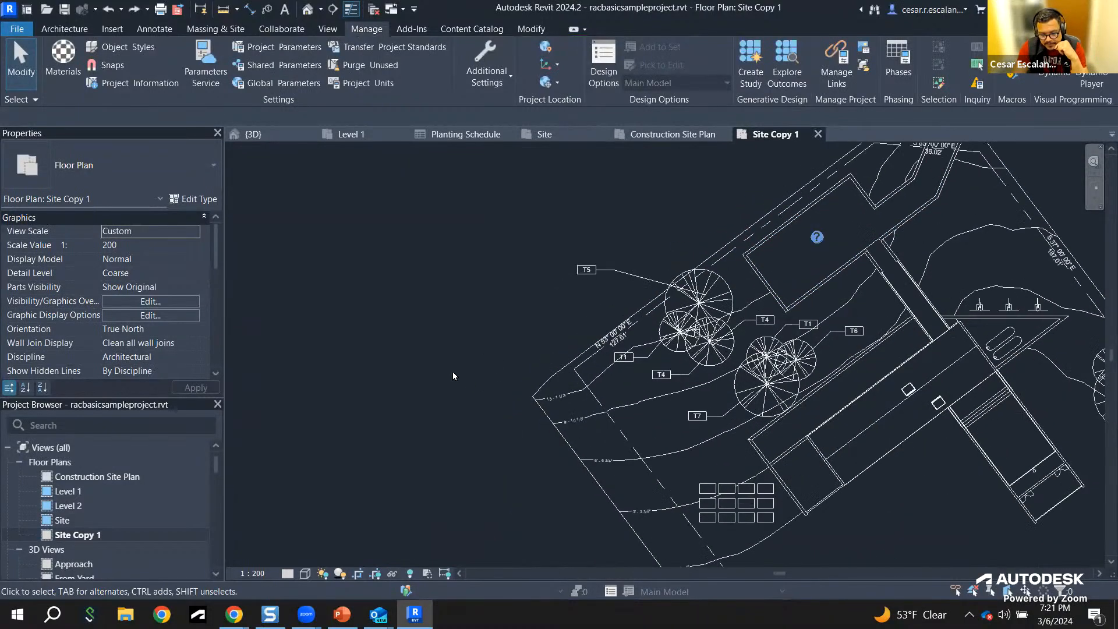
pyautogui.rightClick(87, 535)
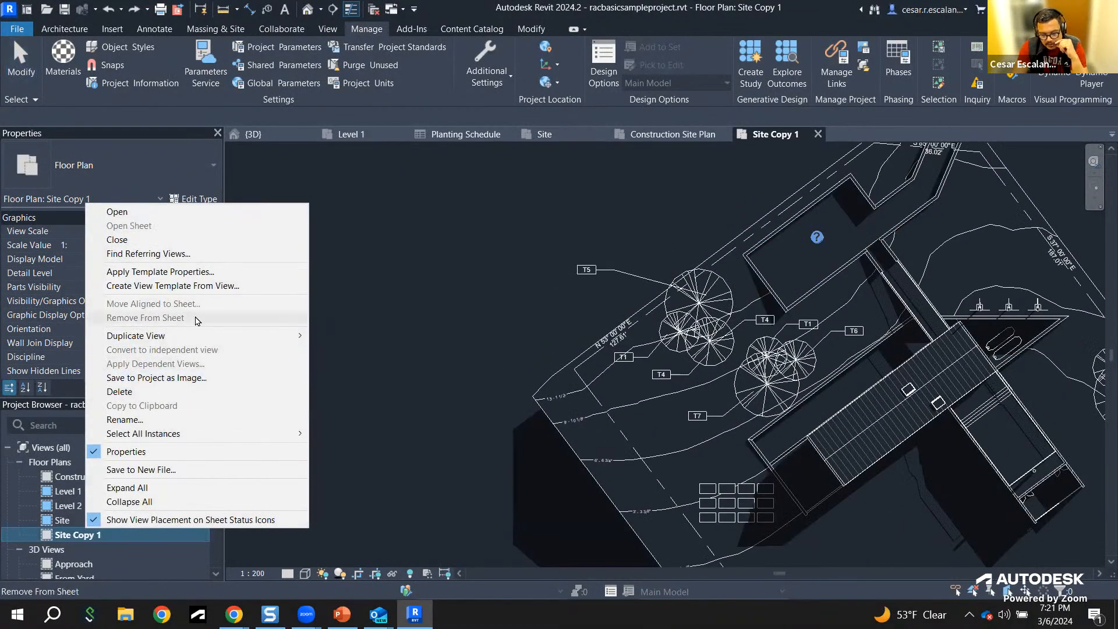
pyautogui.moveTo(190, 339)
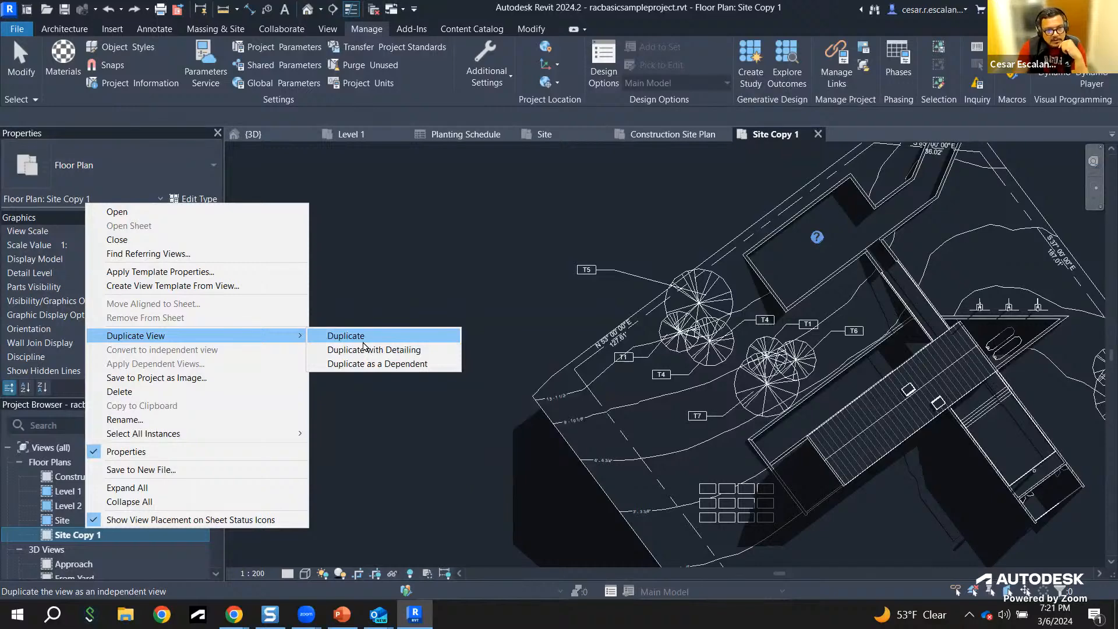
pyautogui.click(387, 289)
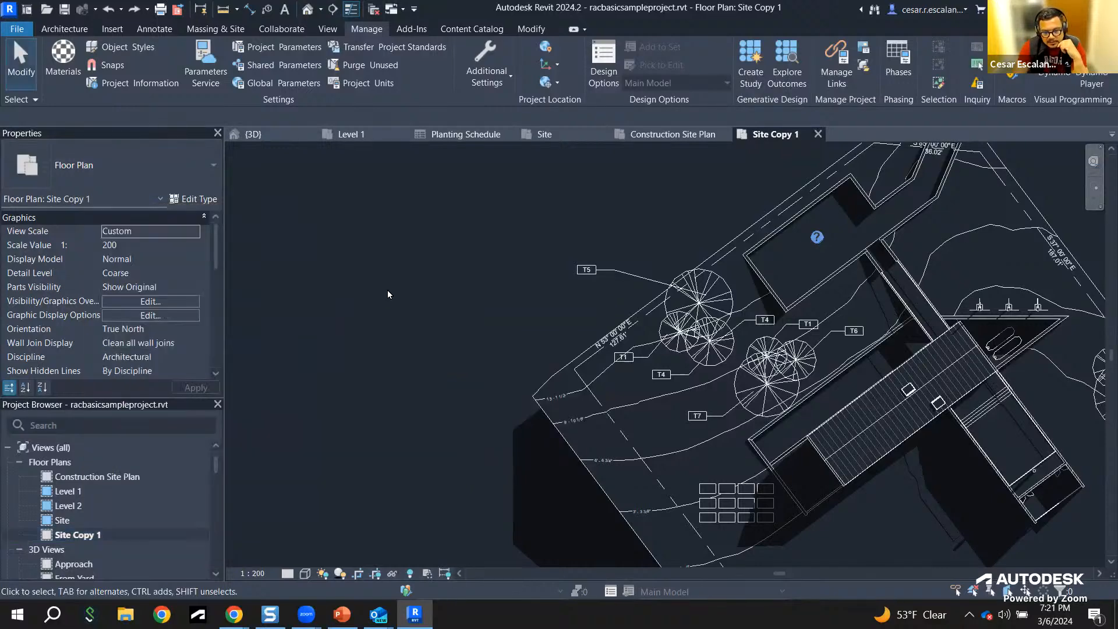
# Step: Select the help button annotation inside the upper building outline to inspect its properties
pyautogui.scroll(2, 699, 216)
pyautogui.moveTo(698, 216); pyautogui.dragTo(496, 307, button='middle')
pyautogui.scroll(2, 613, 334)
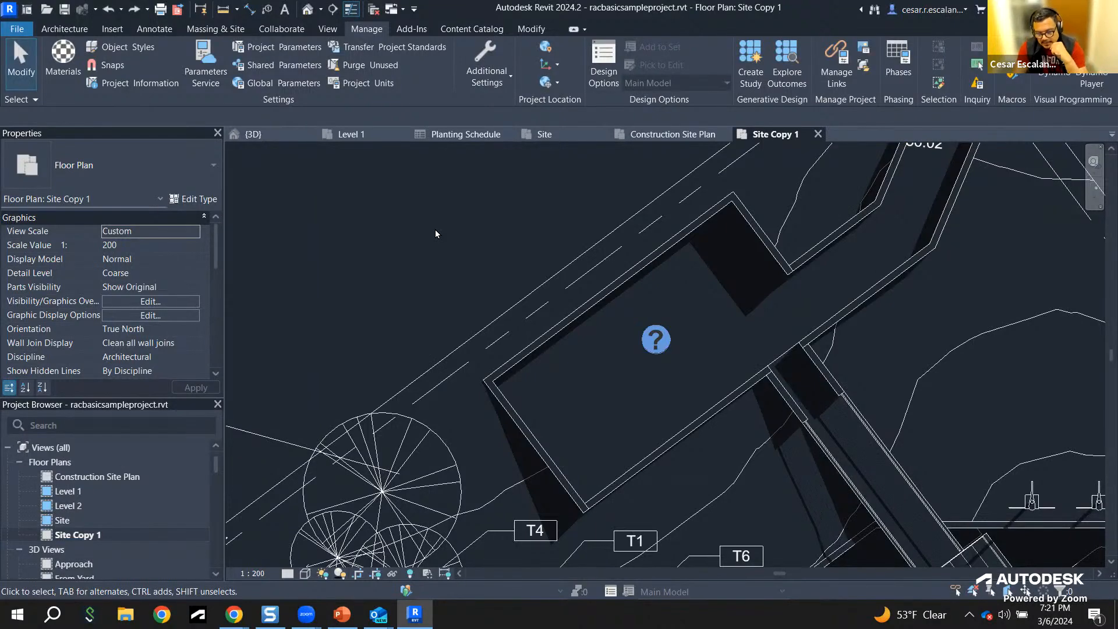
pyautogui.scroll(-2, 440, 237)
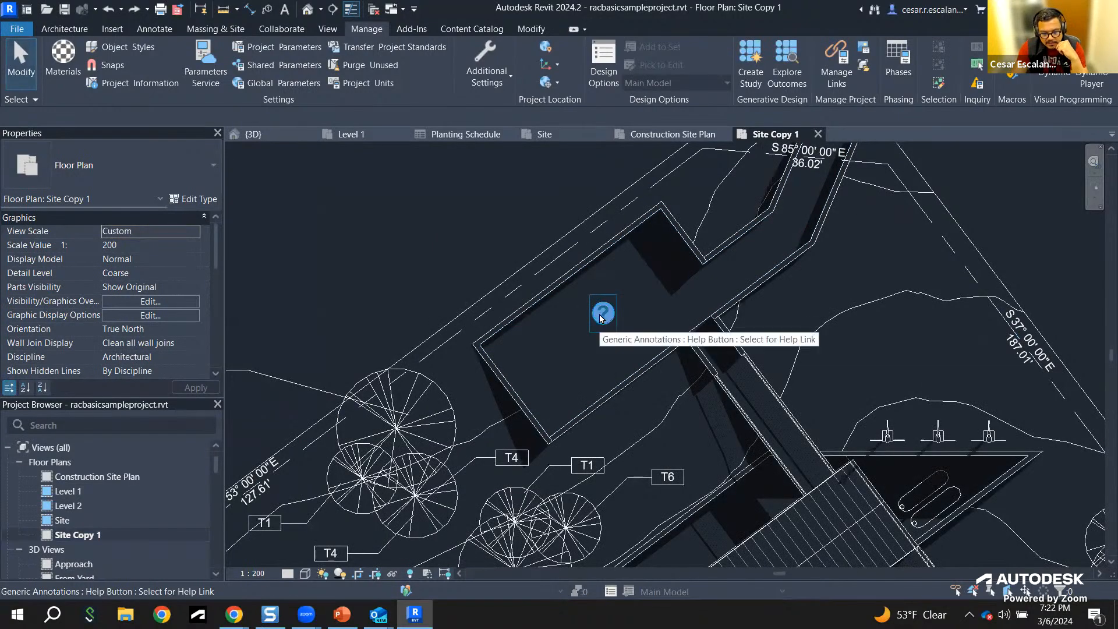
pyautogui.click(601, 318)
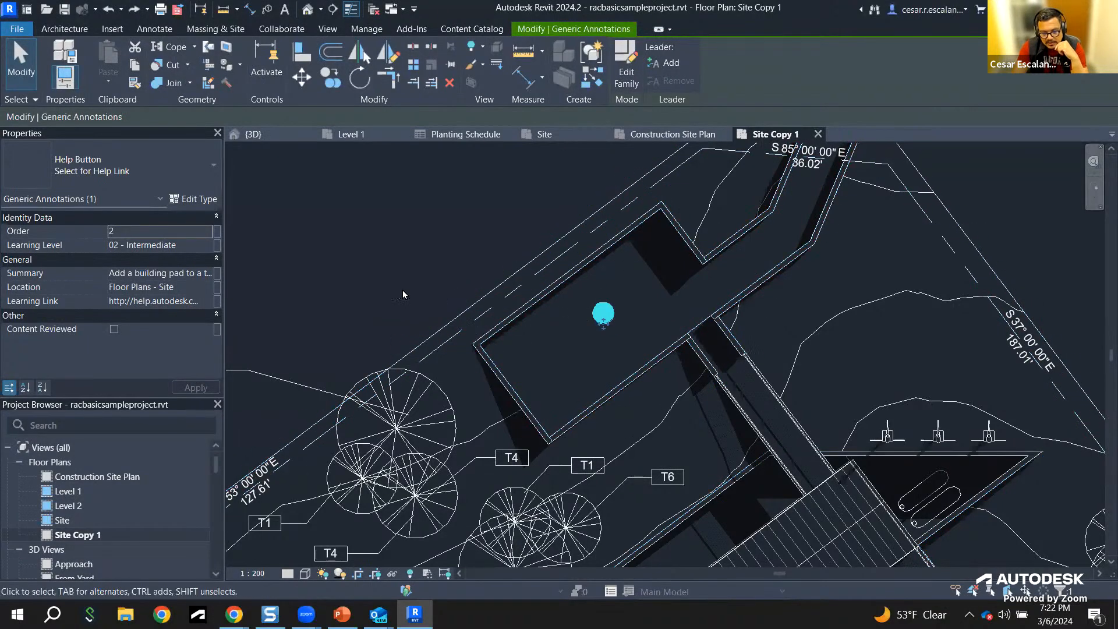
# Step: Open the help button's Learning Link, view the Add a Building Pad page, close that page and return to Revit
pyautogui.click(144, 299)
pyautogui.click(207, 301)
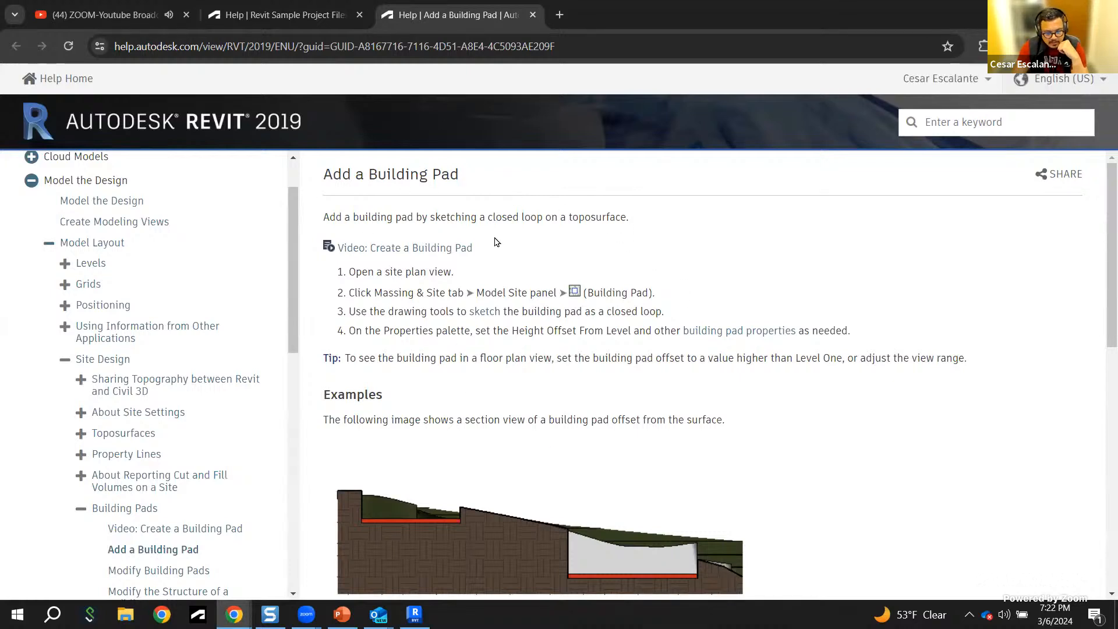
pyautogui.click(531, 15)
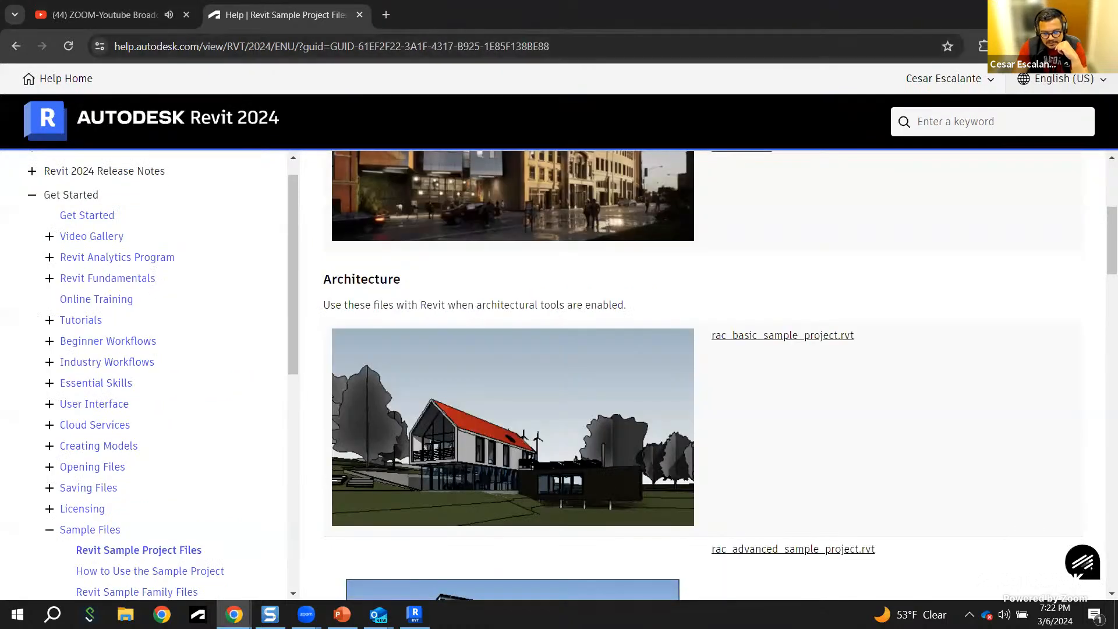
pyautogui.click(1033, 10)
pyautogui.click(434, 219)
# Step: Reselect the help button annotation inside the upper building outline, review its properties and clear the selection
pyautogui.scroll(5, 612, 314)
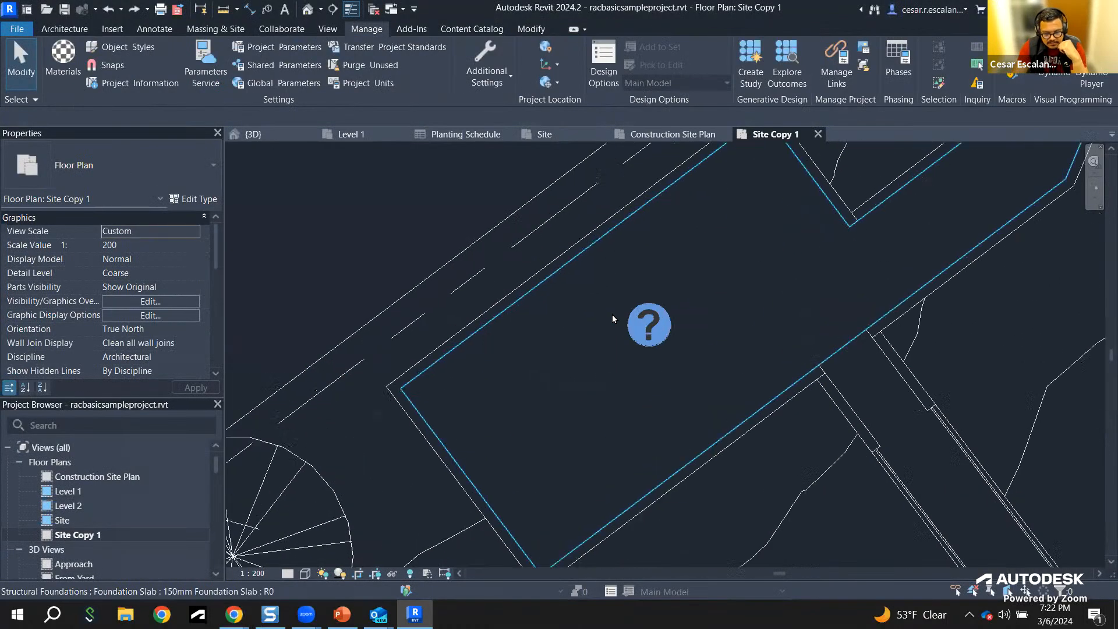
pyautogui.click(662, 331)
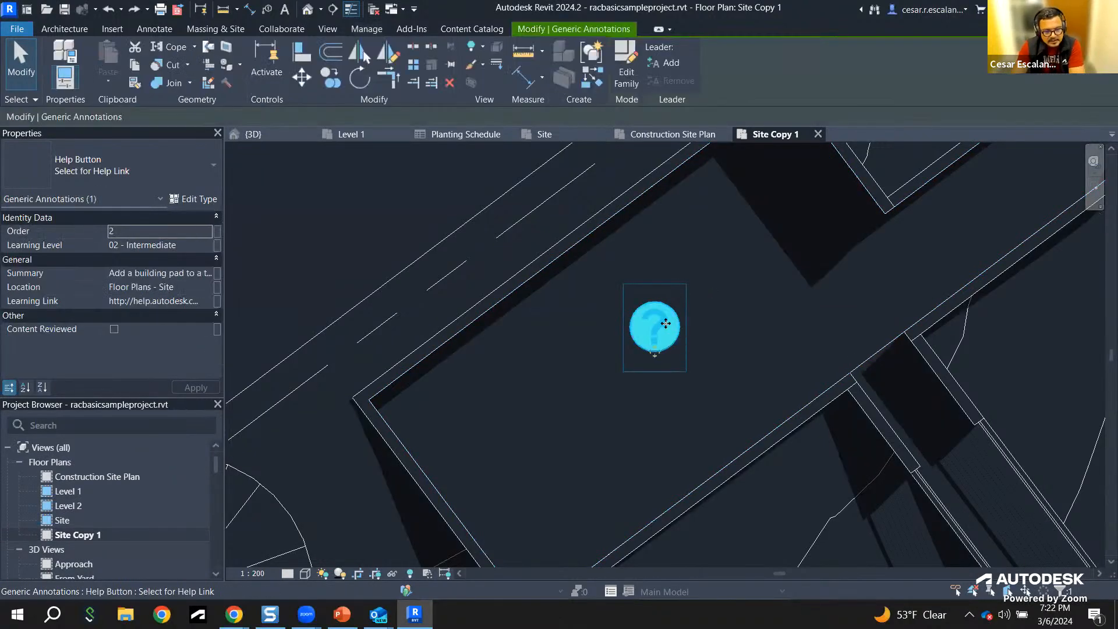
pyautogui.scroll(-2, 664, 324)
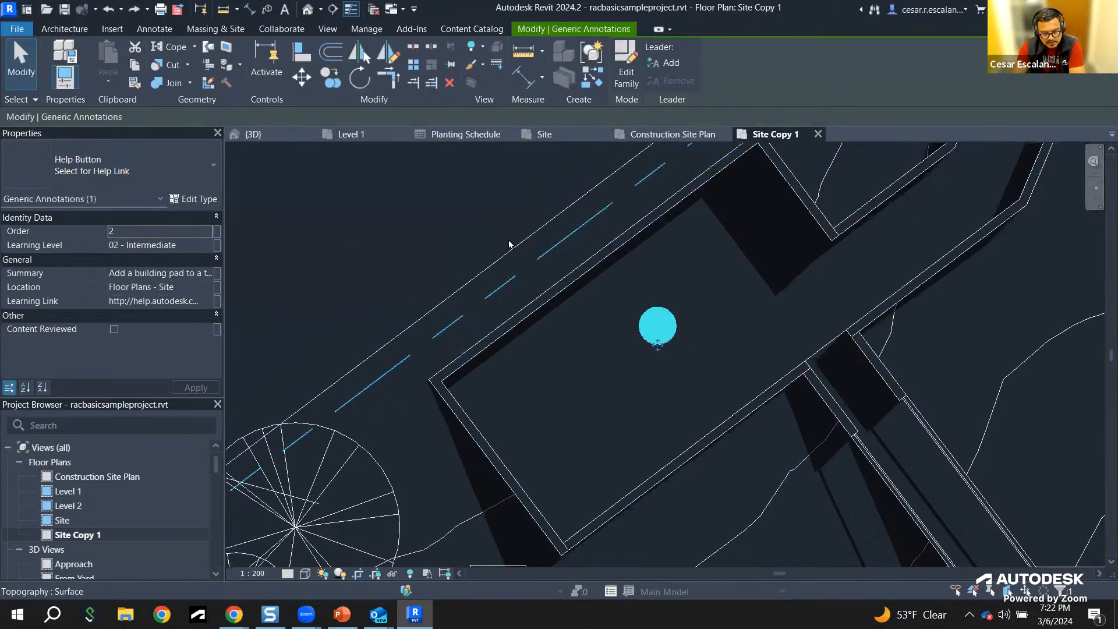
pyautogui.click(529, 240)
pyautogui.click(675, 328)
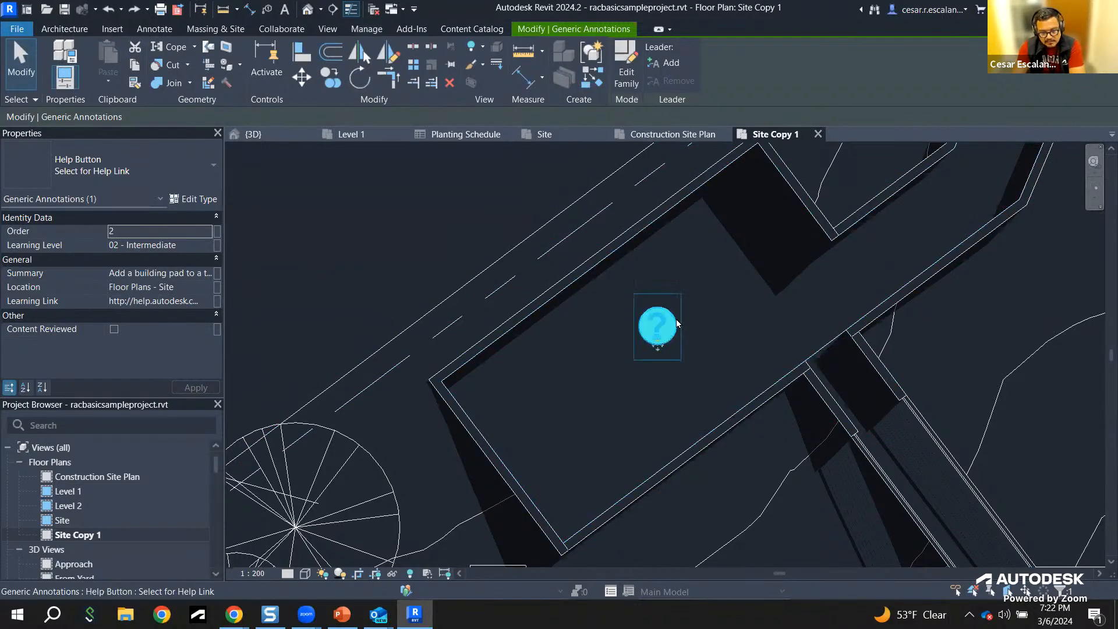
pyautogui.scroll(-2, 673, 309)
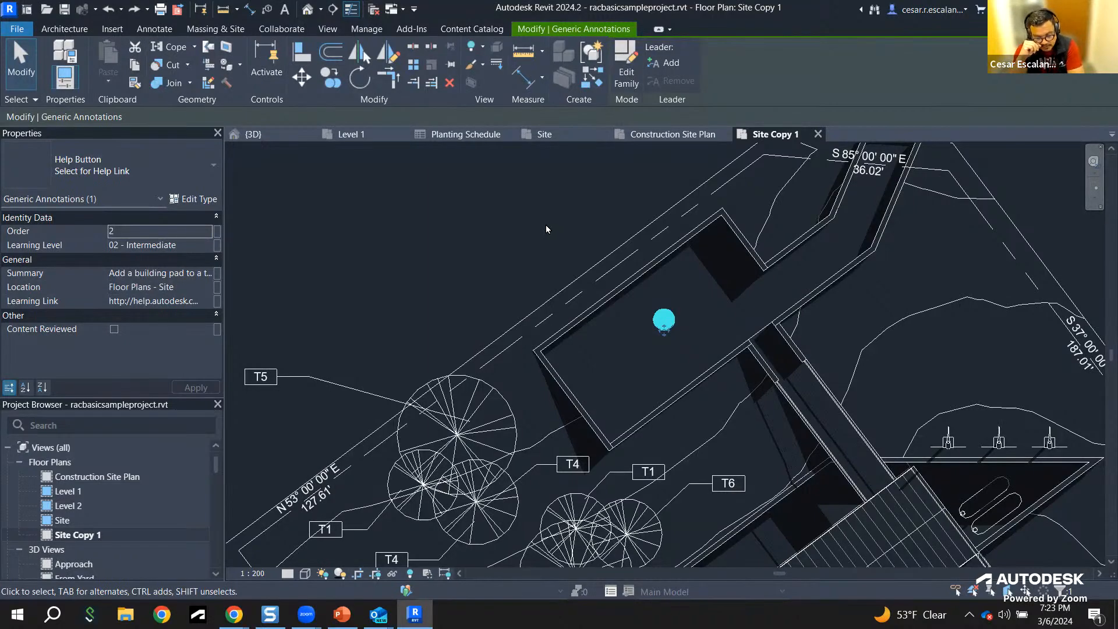
pyautogui.click(546, 224)
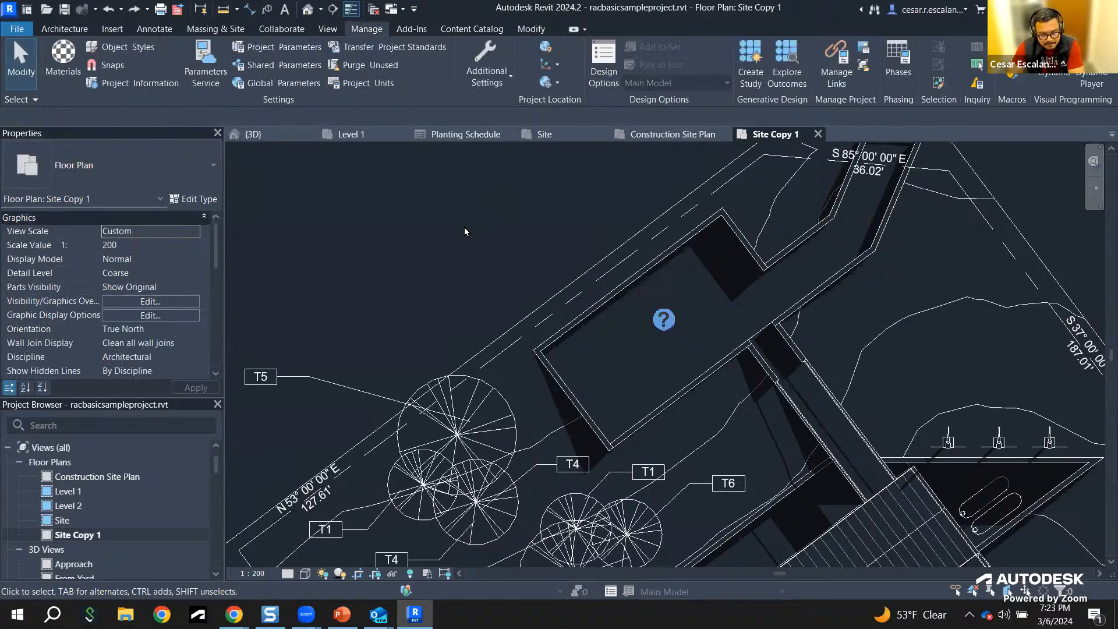
# Step: Open sheet A001 - Title Sheet and examine the How do I schedule's instructions and topic list
pyautogui.moveTo(215, 462); pyautogui.dragTo(219, 539)
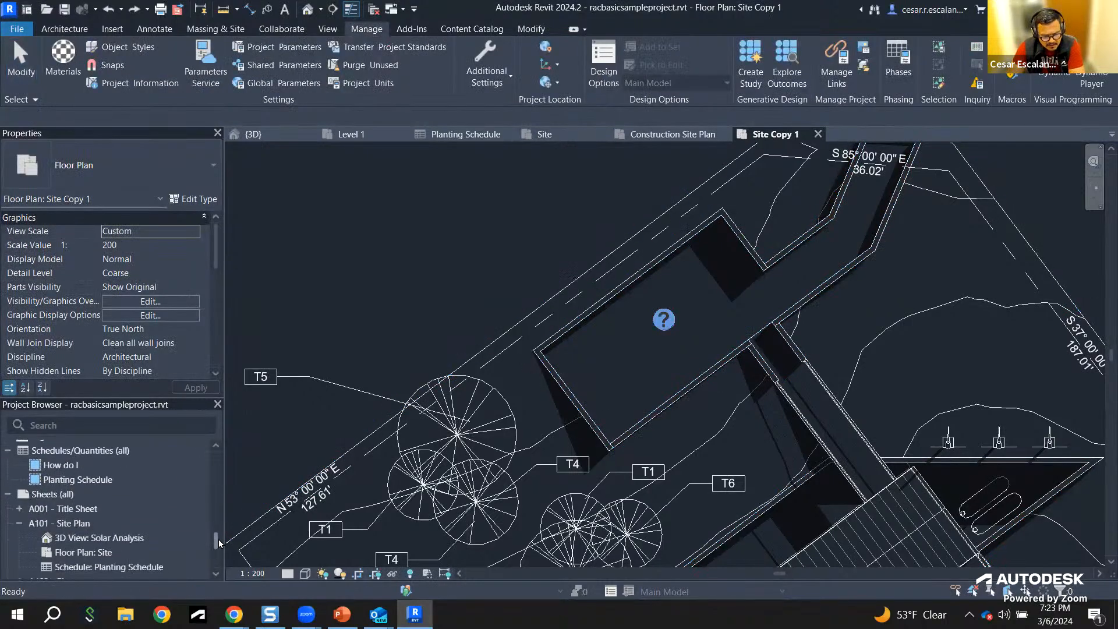
pyautogui.doubleClick(96, 513)
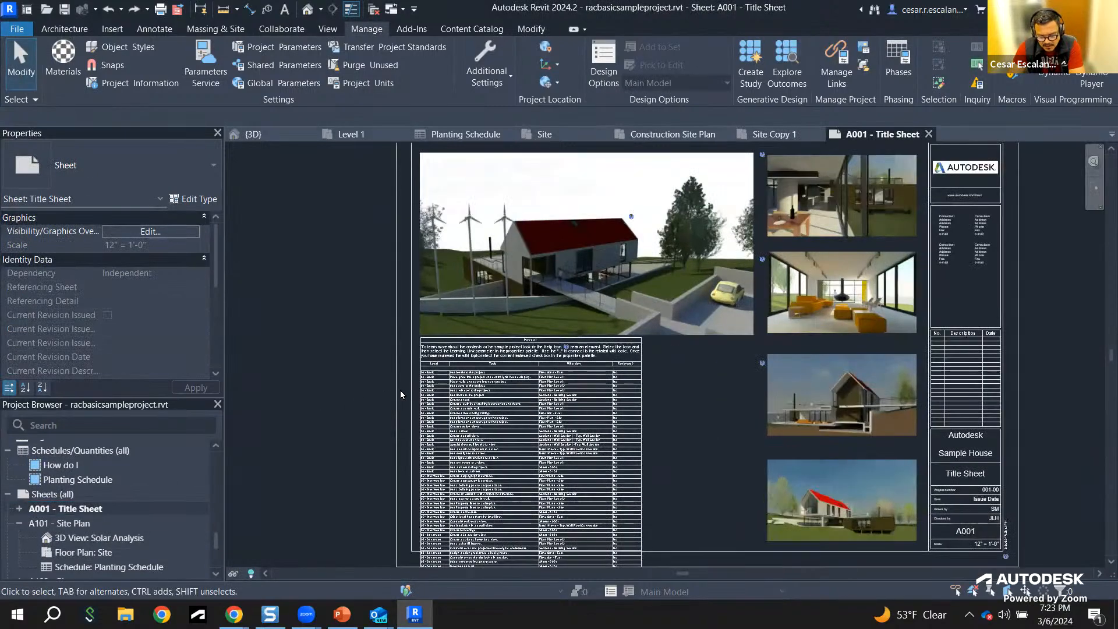
pyautogui.scroll(5, 399, 391)
pyautogui.moveTo(447, 309); pyautogui.dragTo(344, 291, button='middle')
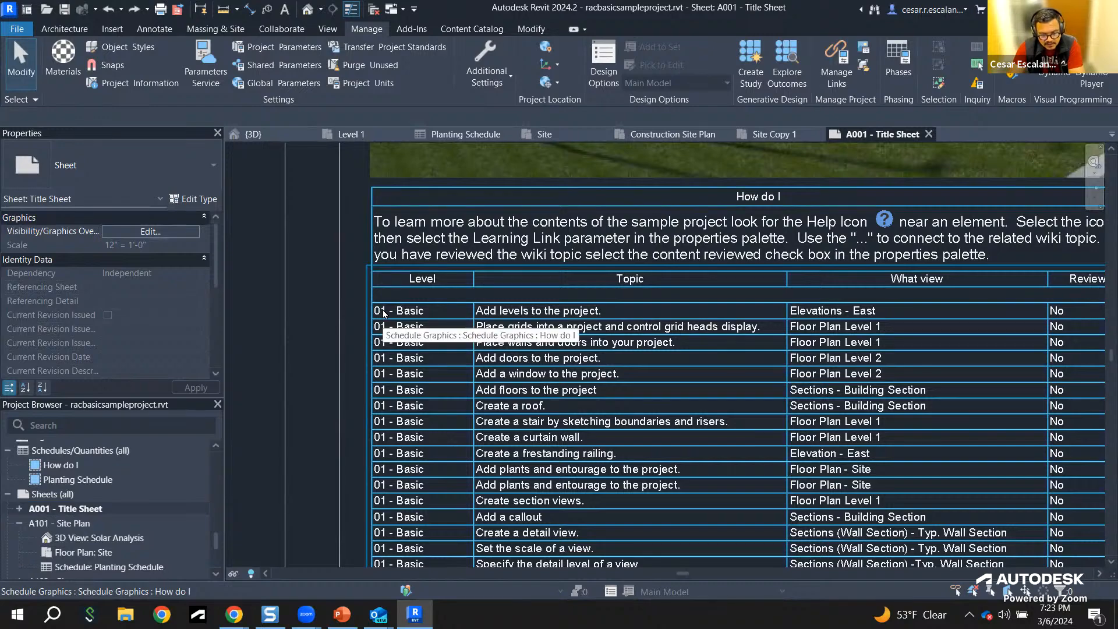
pyautogui.scroll(-3, 796, 315)
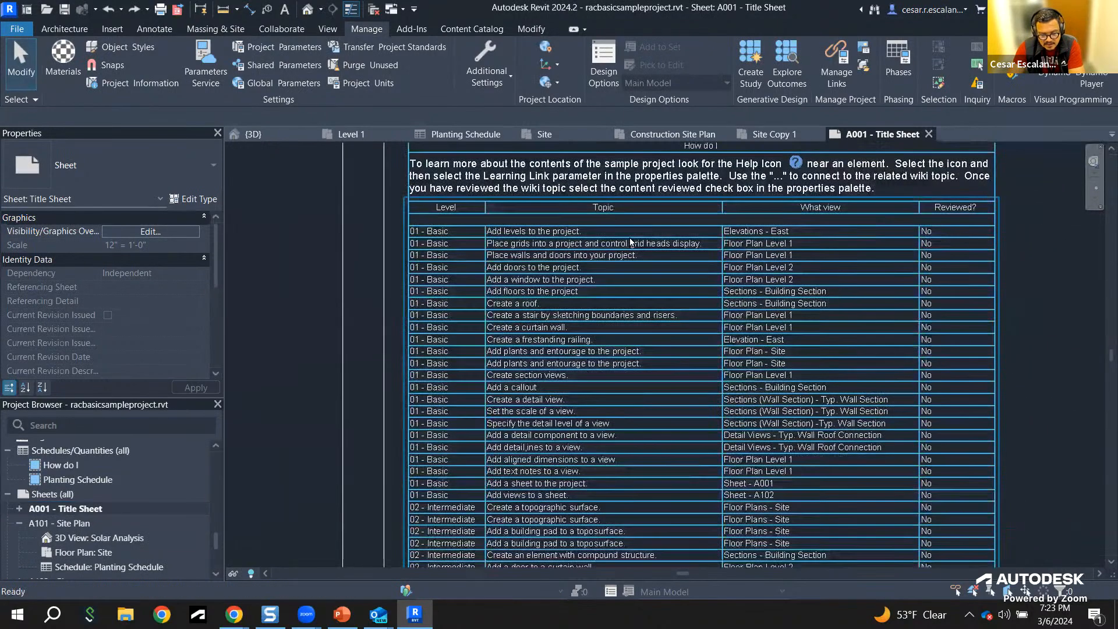
pyautogui.moveTo(600, 360); pyautogui.dragTo(648, 141, button='middle')
pyautogui.moveTo(673, 477); pyautogui.dragTo(613, 509, button='middle')
pyautogui.moveTo(751, 287); pyautogui.dragTo(762, 467, button='middle')
pyautogui.scroll(2, 811, 229)
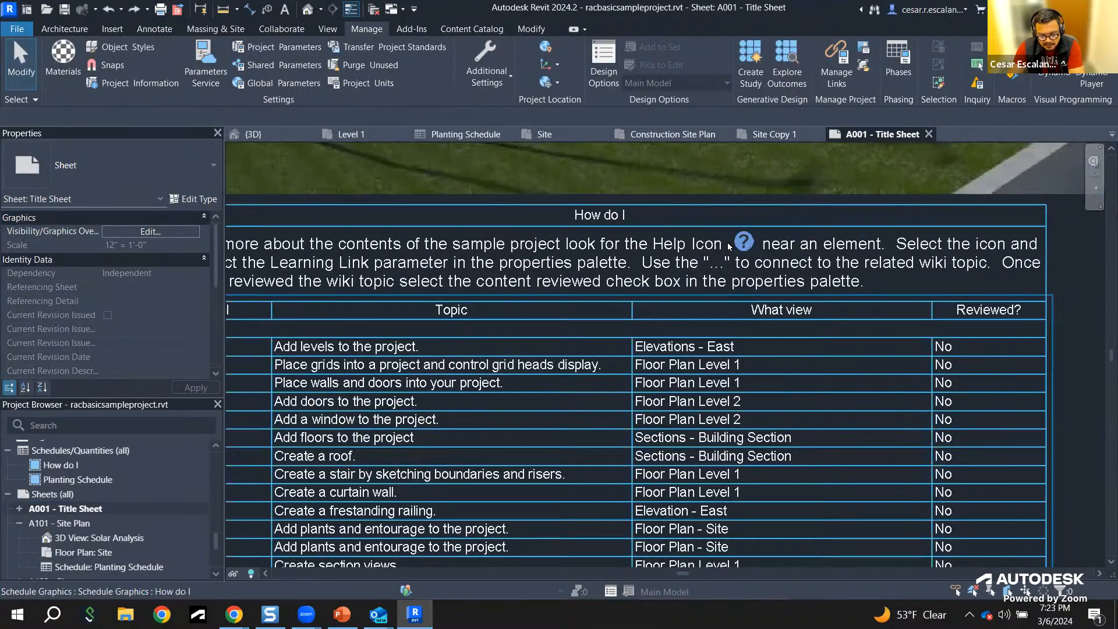
# Step: Inspect the help icon in the How do I instructions, deselect it and look through the basic, intermediate and advanced topics
pyautogui.click(745, 241)
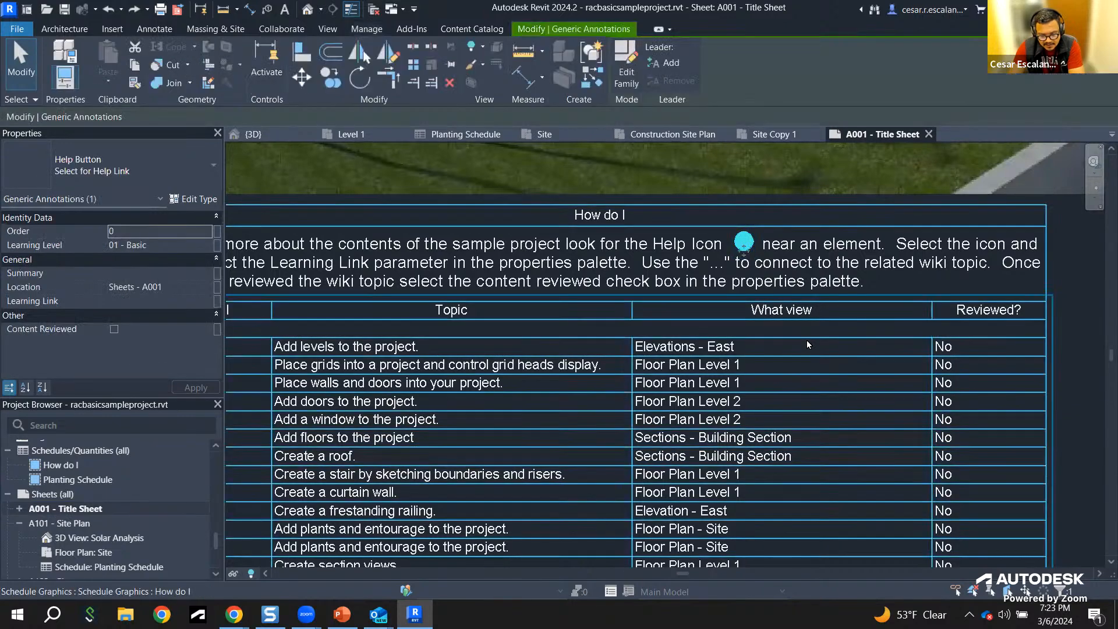
pyautogui.scroll(-3, 806, 340)
pyautogui.moveTo(841, 337); pyautogui.dragTo(866, 223, button='middle')
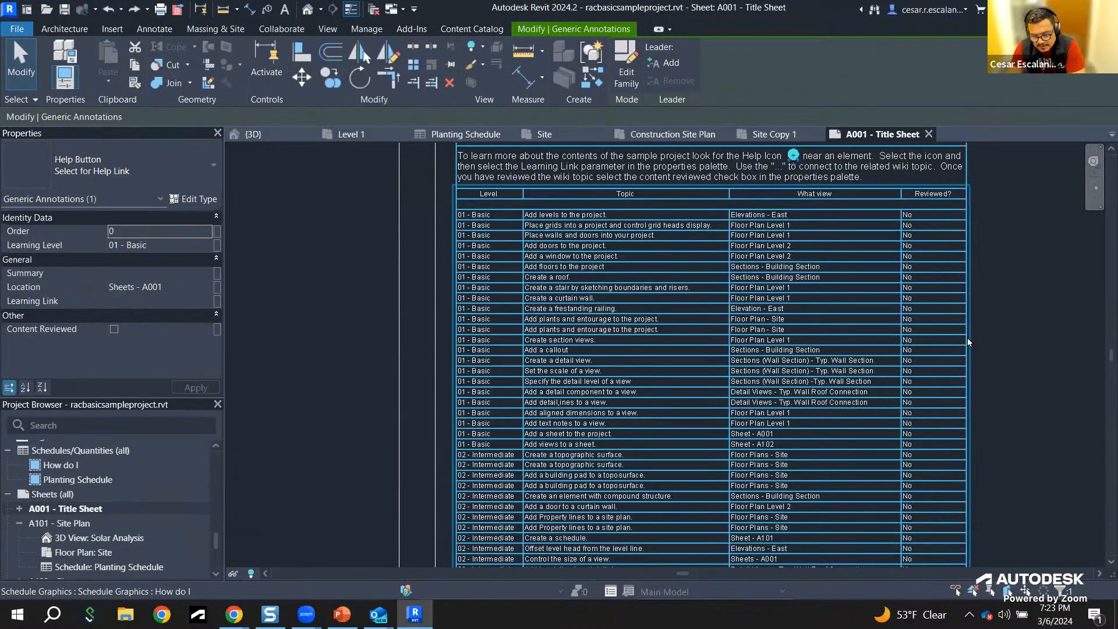
pyautogui.click(1025, 334)
pyautogui.moveTo(1022, 320)
pyautogui.mouseDown(button='middle')
pyautogui.moveTo(1028, 335)
pyautogui.moveTo(966, 268)
pyautogui.moveTo(963, 293)
pyautogui.mouseUp(button='middle')
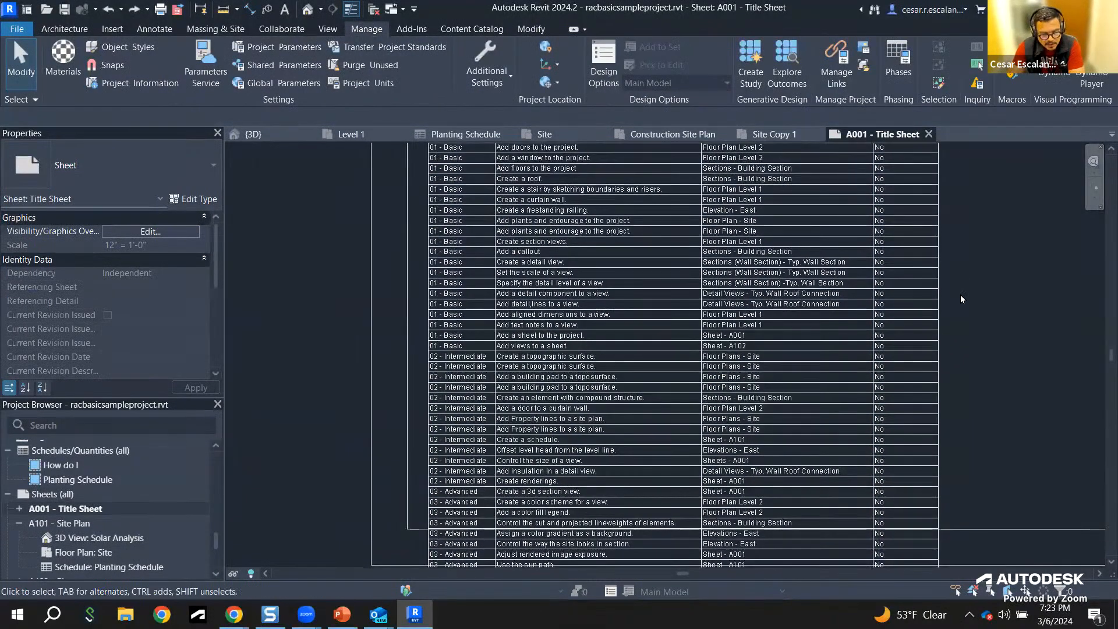
pyautogui.moveTo(991, 236); pyautogui.dragTo(980, 374, button='middle')
pyautogui.keyDown('shift'); pyautogui.hscroll(-2, 979, 373); pyautogui.keyUp('shift')
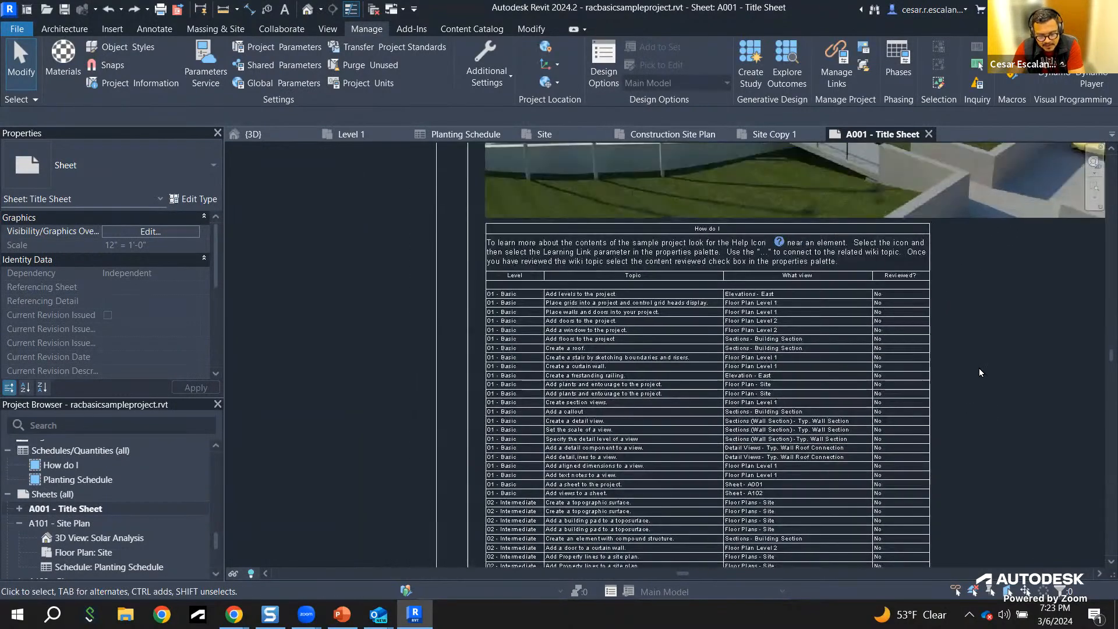
# Step: Review the How do I schedule on the A001 - Title Sheet, and close that sheet view
pyautogui.keyDown('shift'); pyautogui.hscroll(-2, 386, 361); pyautogui.keyUp('shift')
pyautogui.scroll(1, 386, 356)
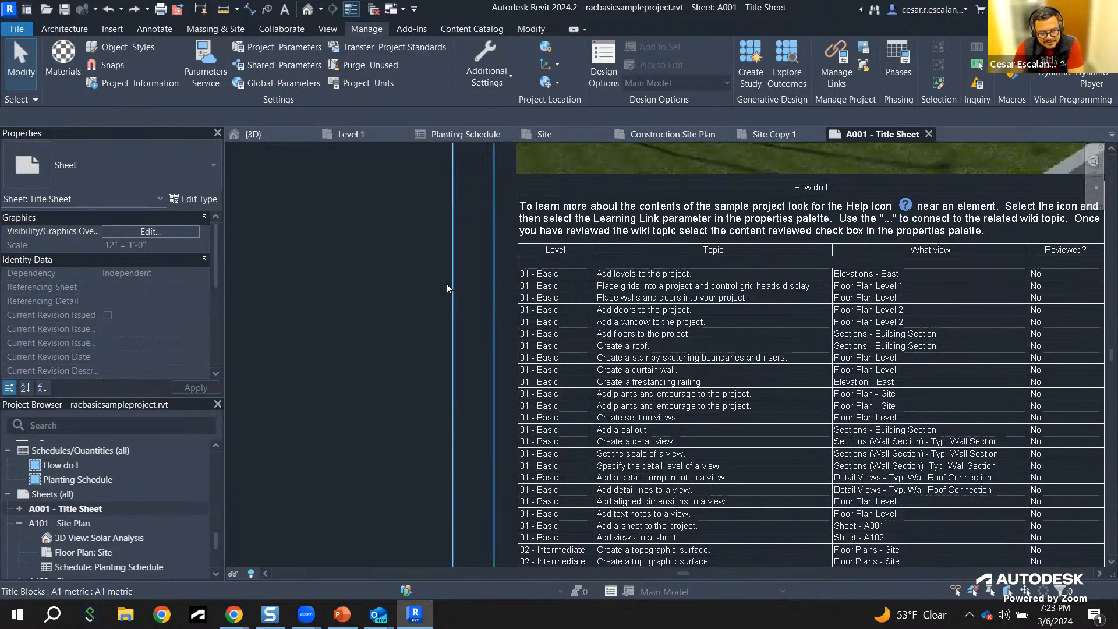
pyautogui.scroll(-5, 453, 281)
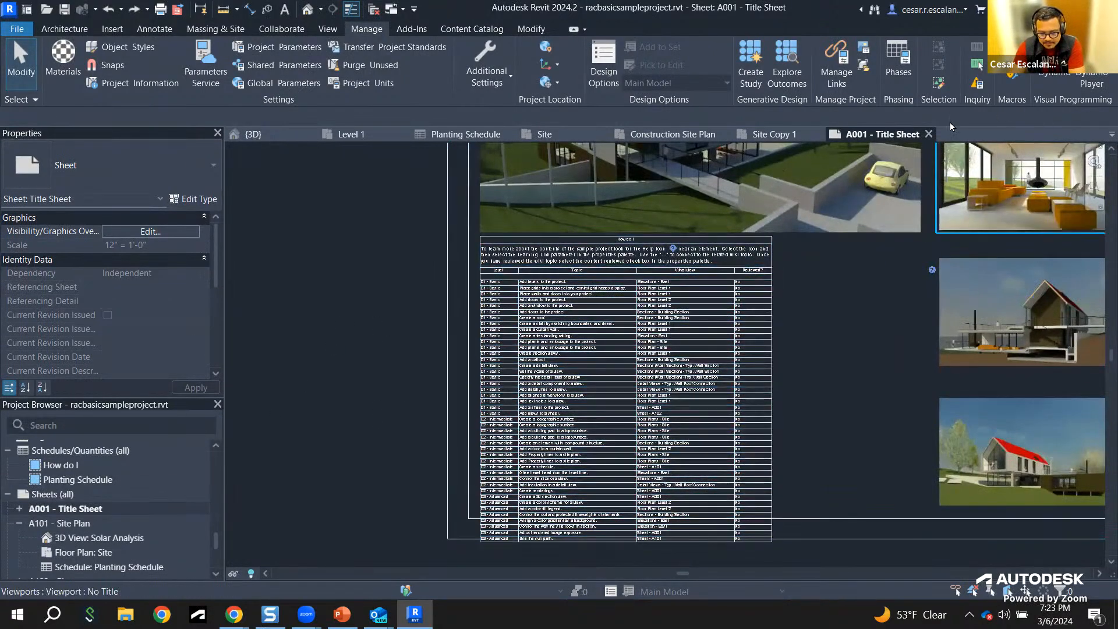
pyautogui.click(928, 134)
pyautogui.scroll(-5, 536, 305)
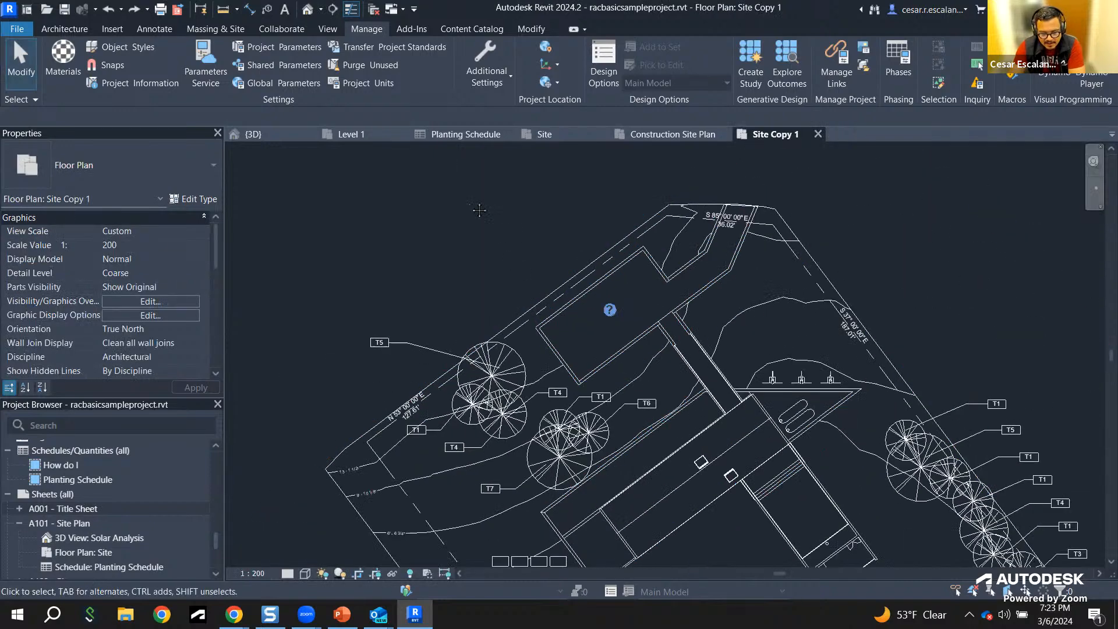
# Step: Inspect the S 37° 00' 00" E property line segment tag in the Site Copy 1 plan
pyautogui.scroll(5, 872, 257)
pyautogui.moveTo(873, 262); pyautogui.dragTo(666, 373, button='middle')
pyautogui.scroll(4, 607, 358)
pyautogui.click(608, 361)
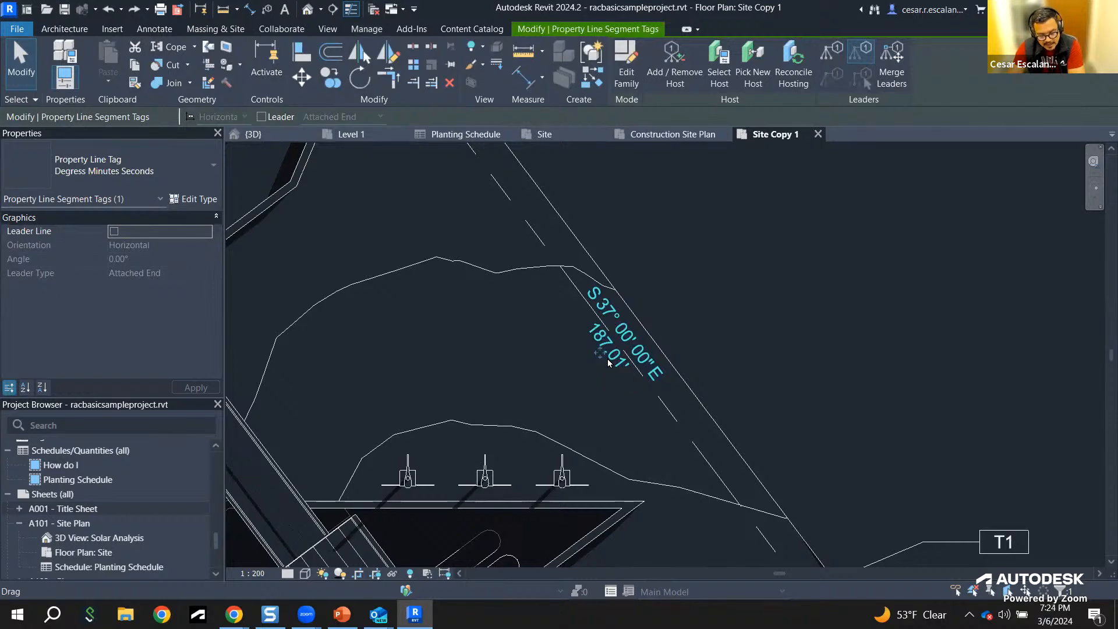
# Step: Examine the uppermost T1 planting tag along the S 37° 00' 00" E boundary and the tree it labels, and clear the selection
pyautogui.scroll(-2, 813, 344)
pyautogui.moveTo(837, 352); pyautogui.dragTo(844, 241, button='middle')
pyautogui.click(893, 365)
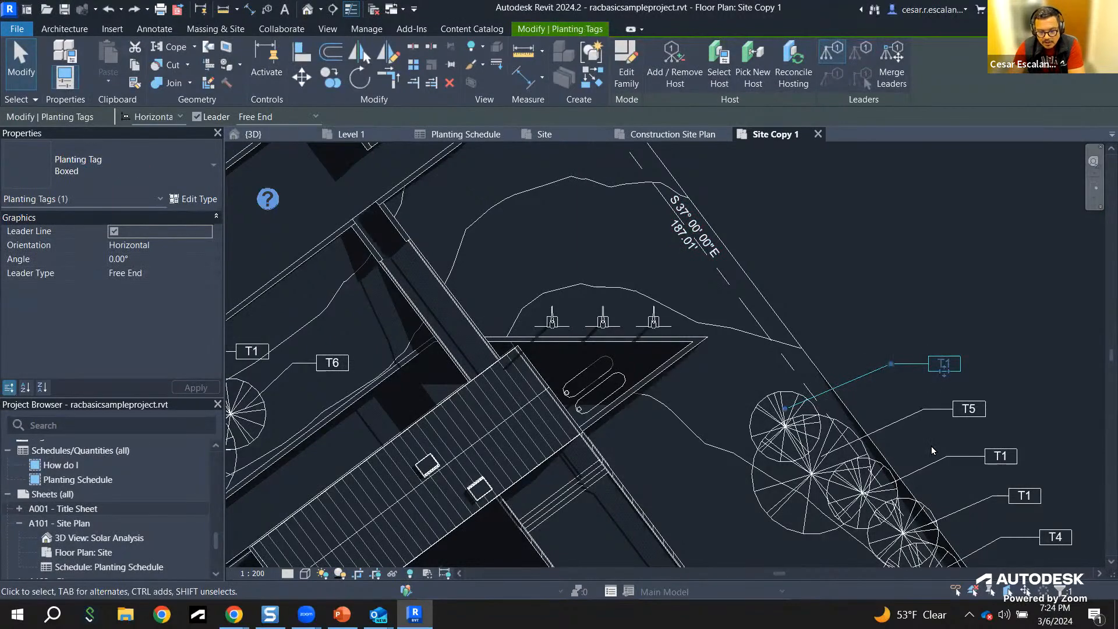
pyautogui.scroll(4, 946, 367)
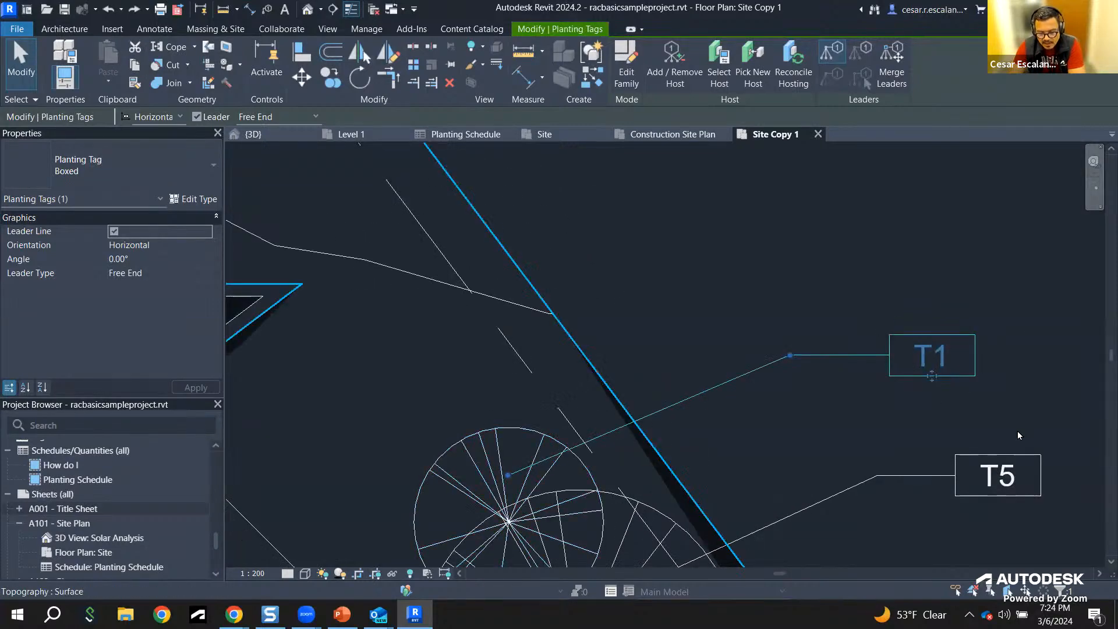
pyautogui.click(858, 406)
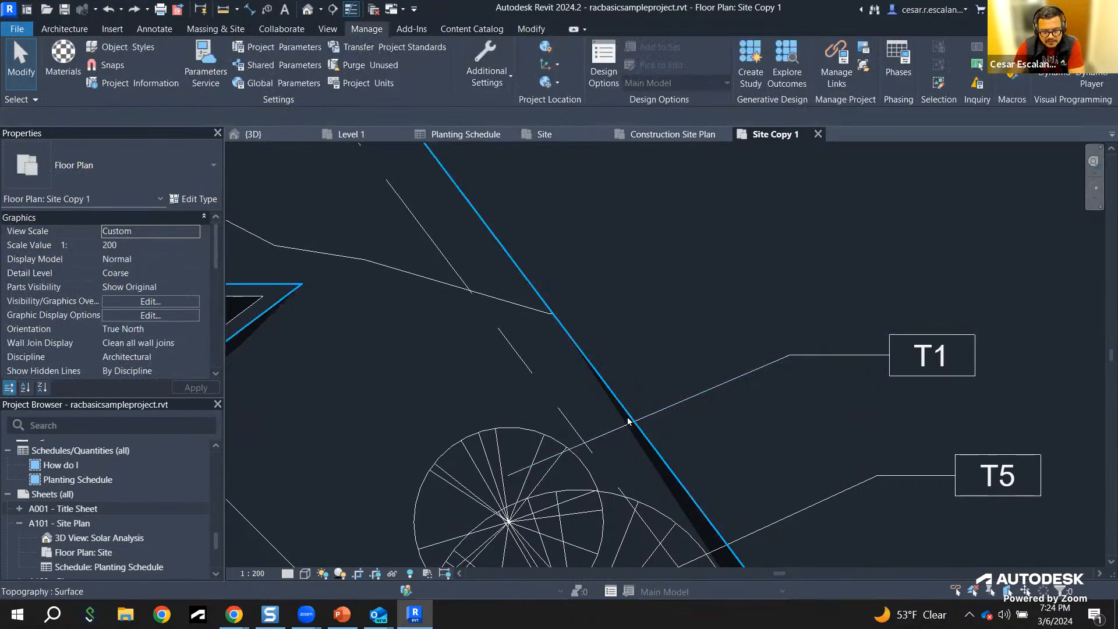
pyautogui.click(653, 416)
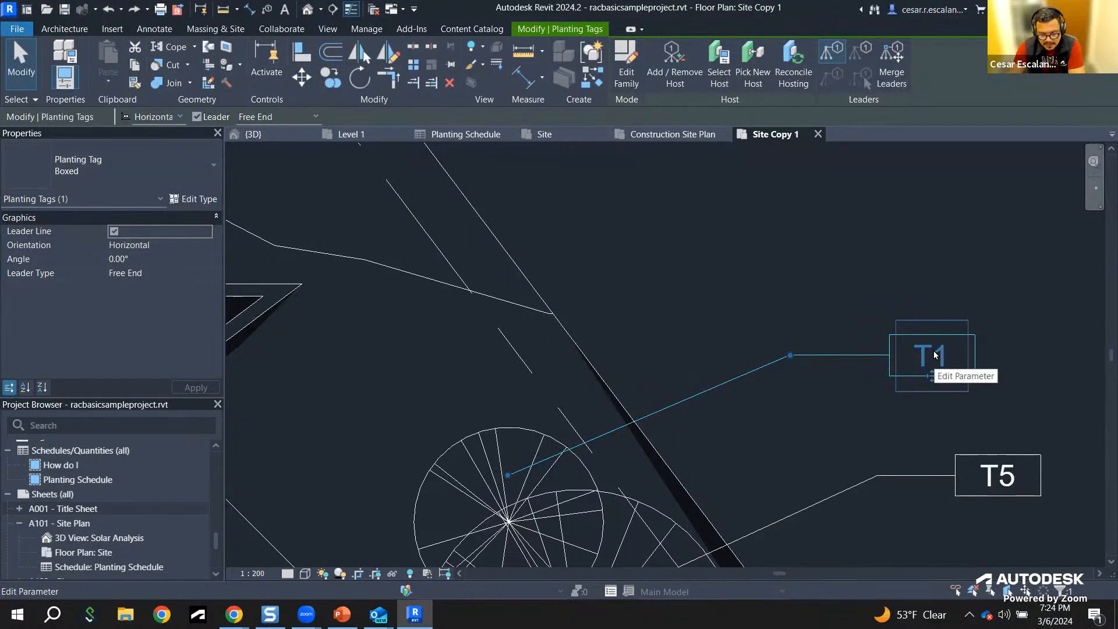
pyautogui.click(542, 441)
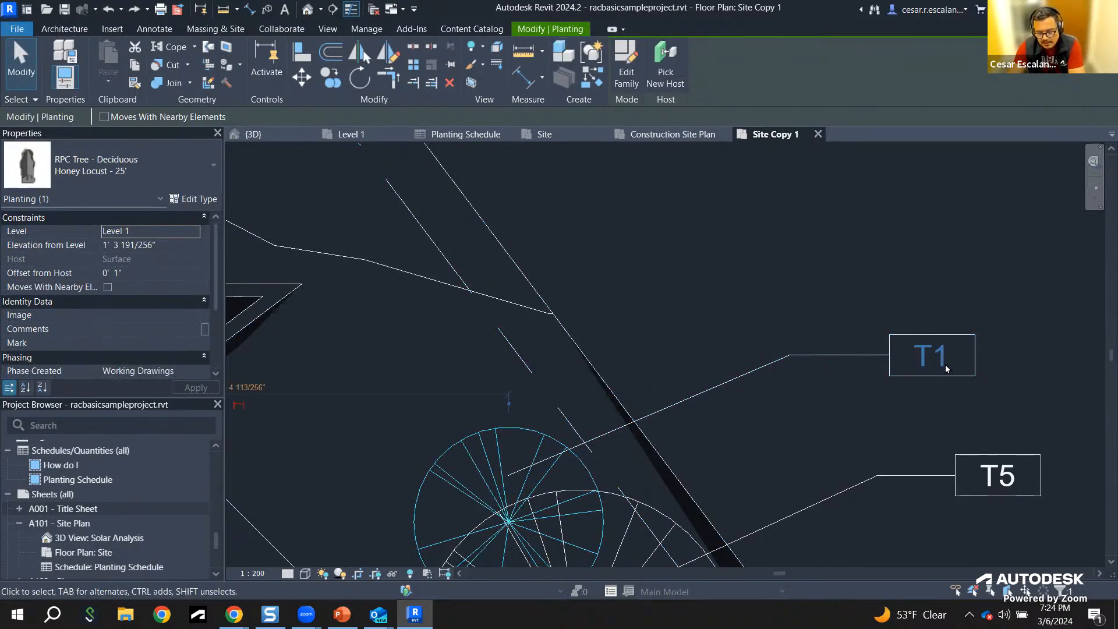
pyautogui.scroll(-2, 942, 371)
pyautogui.scroll(-1, 942, 371)
pyautogui.moveTo(894, 287); pyautogui.dragTo(1018, 269, button='middle')
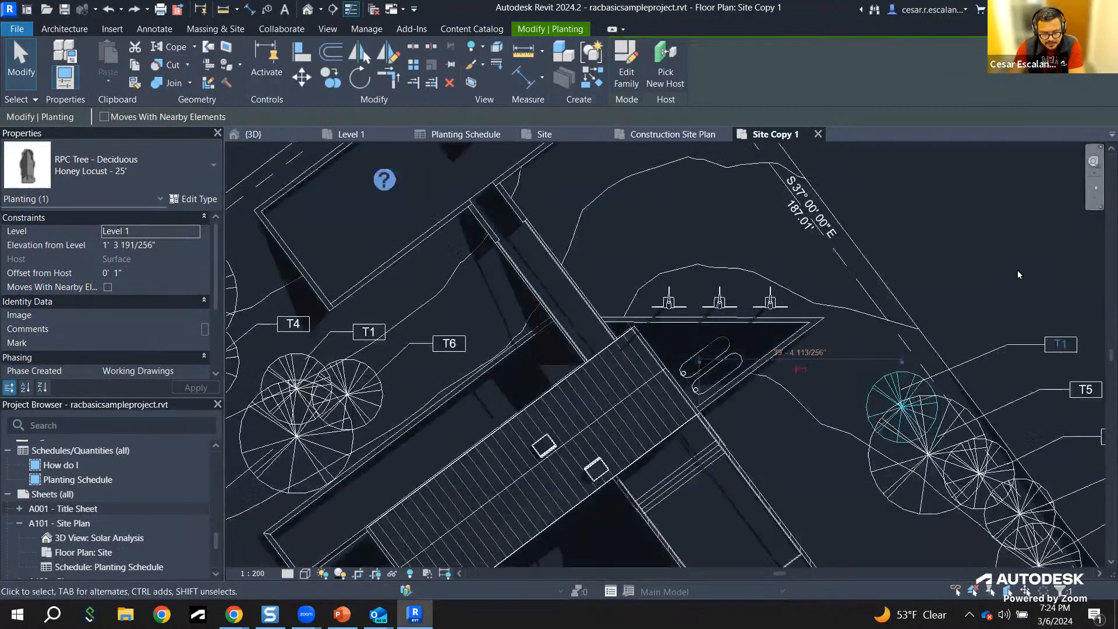
pyautogui.scroll(-1, 1018, 269)
pyautogui.moveTo(474, 396); pyautogui.dragTo(740, 344, button='middle')
pyautogui.scroll(-4, 738, 342)
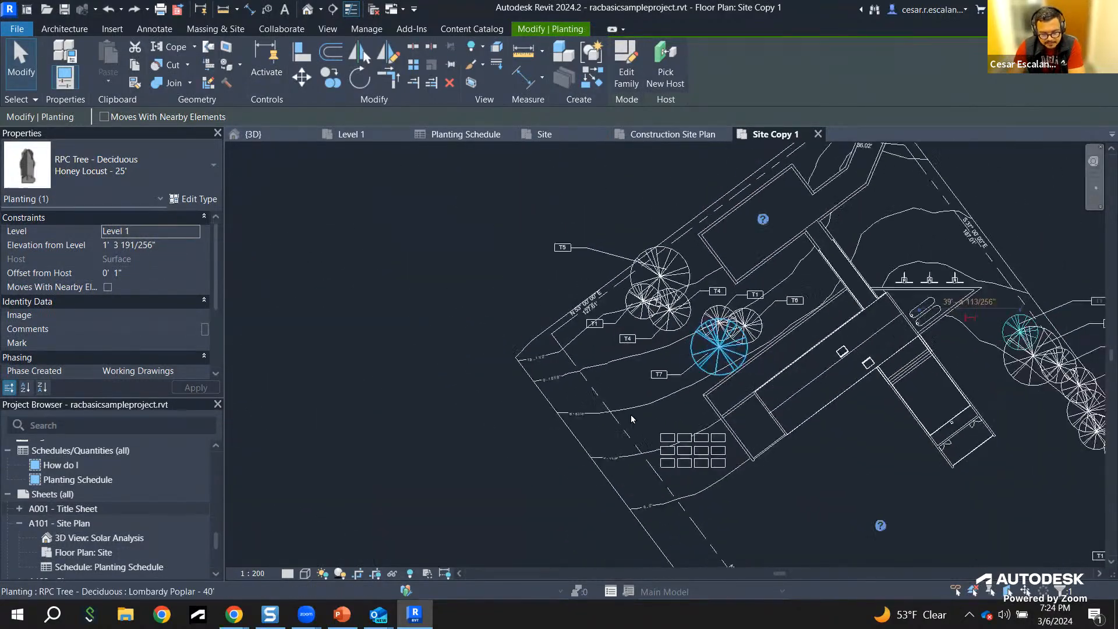
pyautogui.click(453, 467)
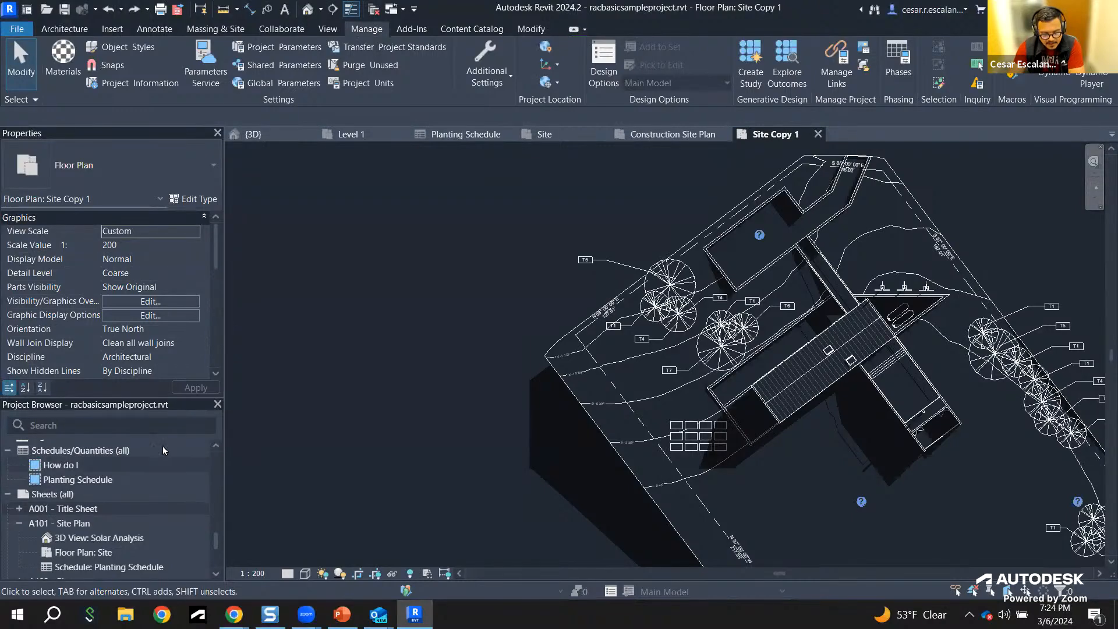
# Step: Locate Site Copy 1 among the floor plans and set its visual style to Textures
pyautogui.moveTo(218, 541); pyautogui.dragTo(219, 446)
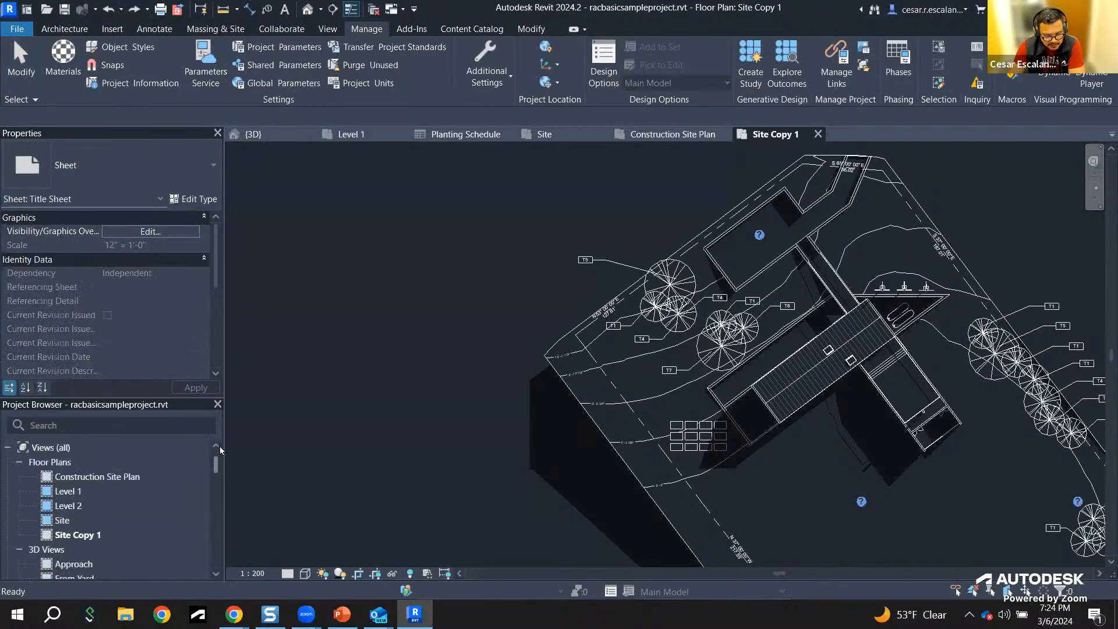
pyautogui.click(98, 536)
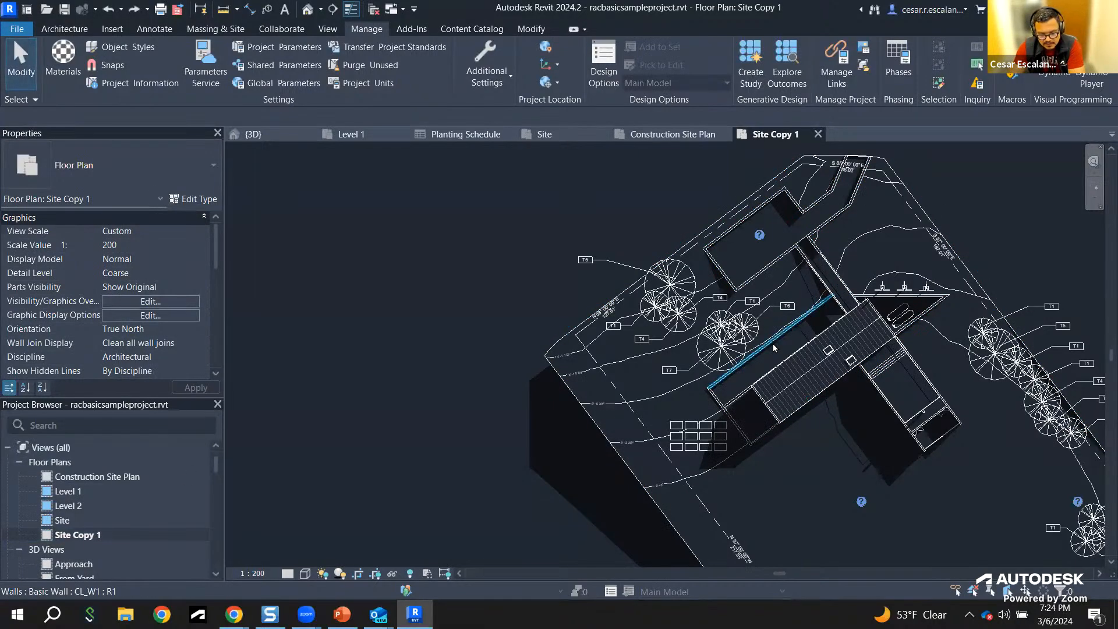
pyautogui.scroll(3, 615, 274)
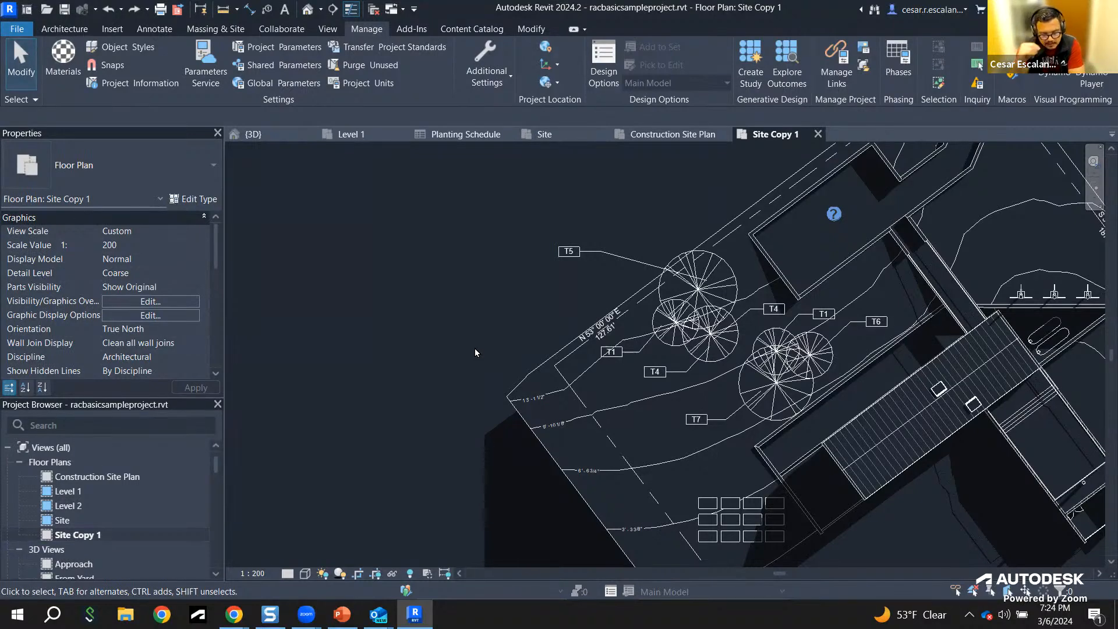
pyautogui.click(311, 576)
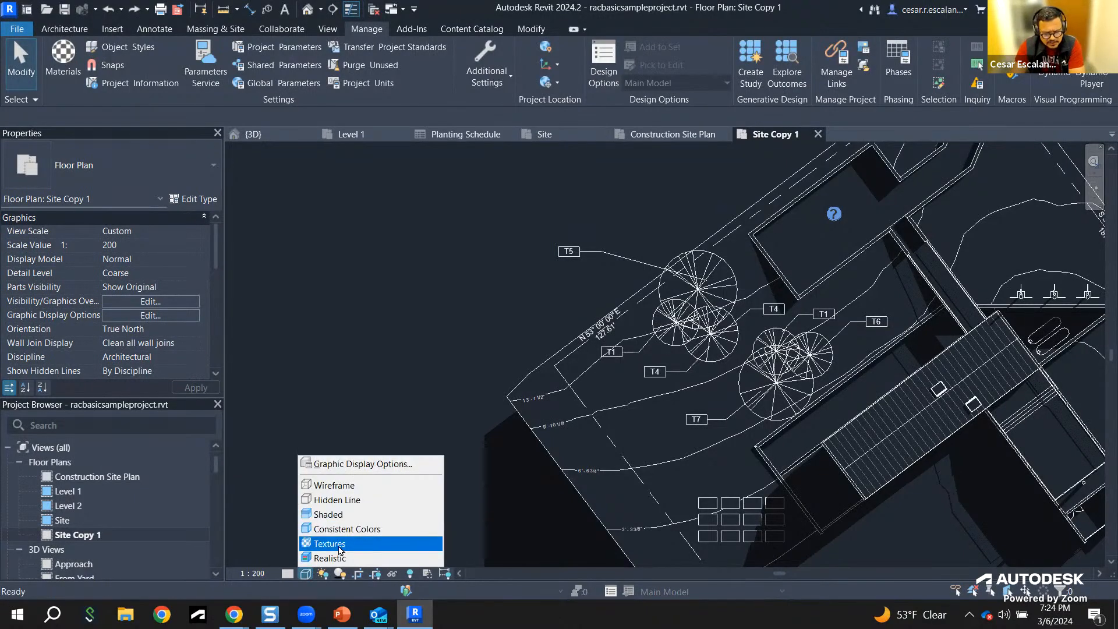
pyautogui.click(340, 547)
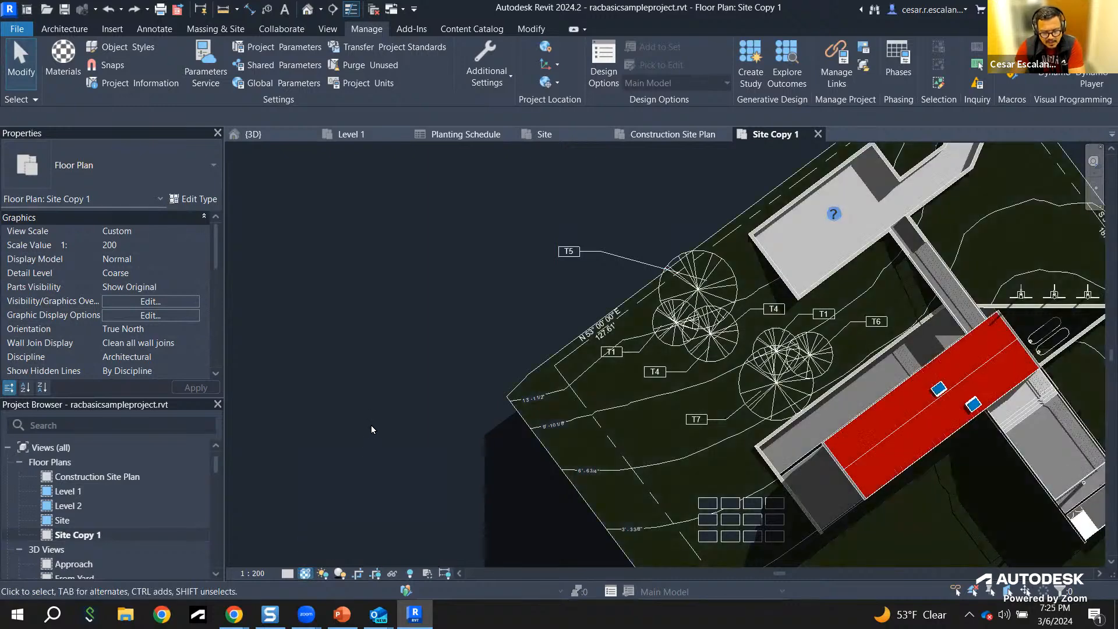
# Step: Inspect the T5 planting tag beside the N 53° 00' 00" E boundary and deselect it
pyautogui.scroll(-2, 372, 424)
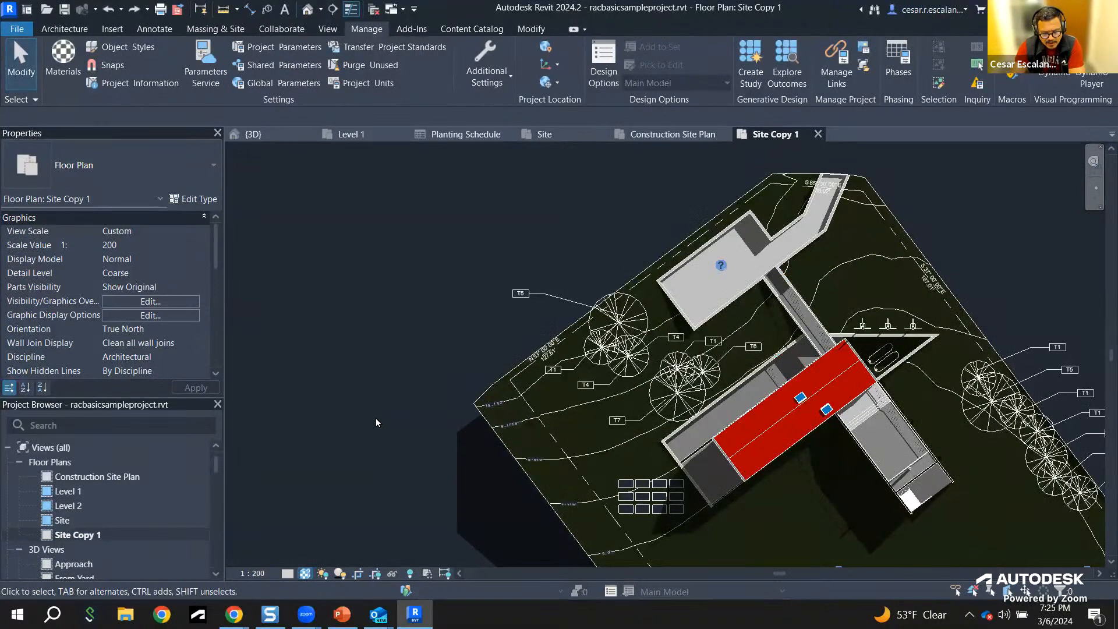
pyautogui.moveTo(463, 383); pyautogui.dragTo(322, 371, button='middle')
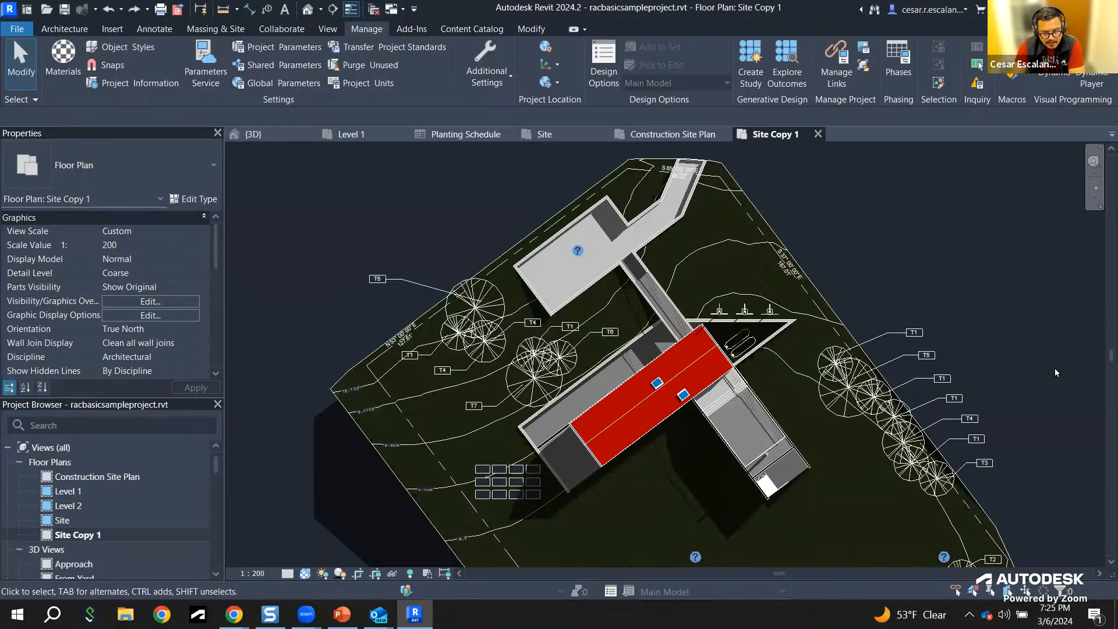
pyautogui.click(419, 283)
pyautogui.scroll(2, 400, 296)
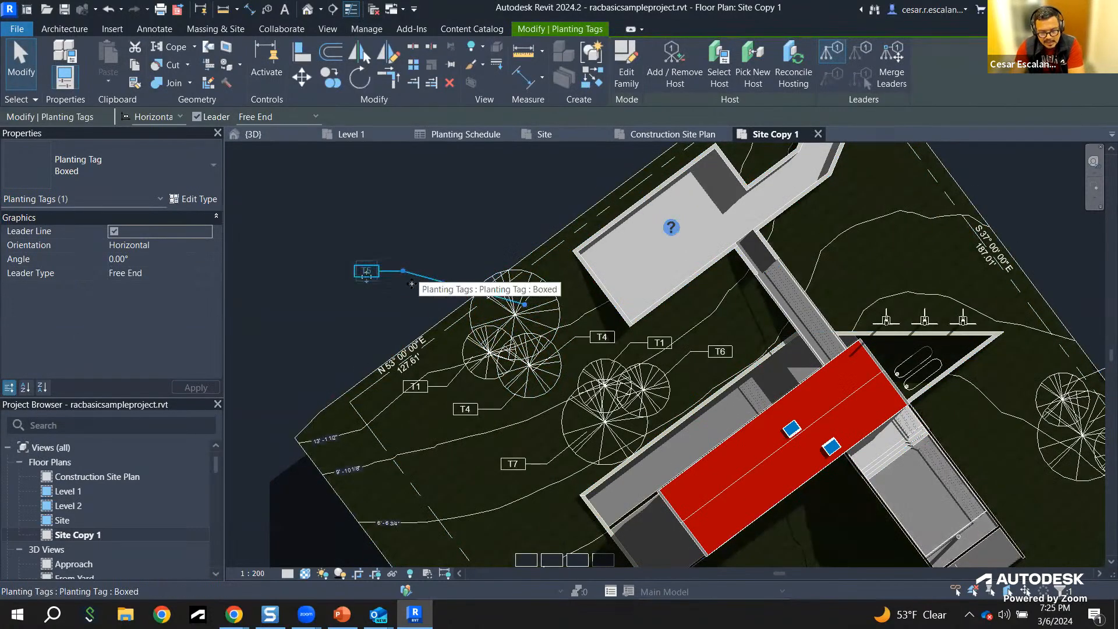
pyautogui.click(361, 306)
pyautogui.scroll(-2, 361, 307)
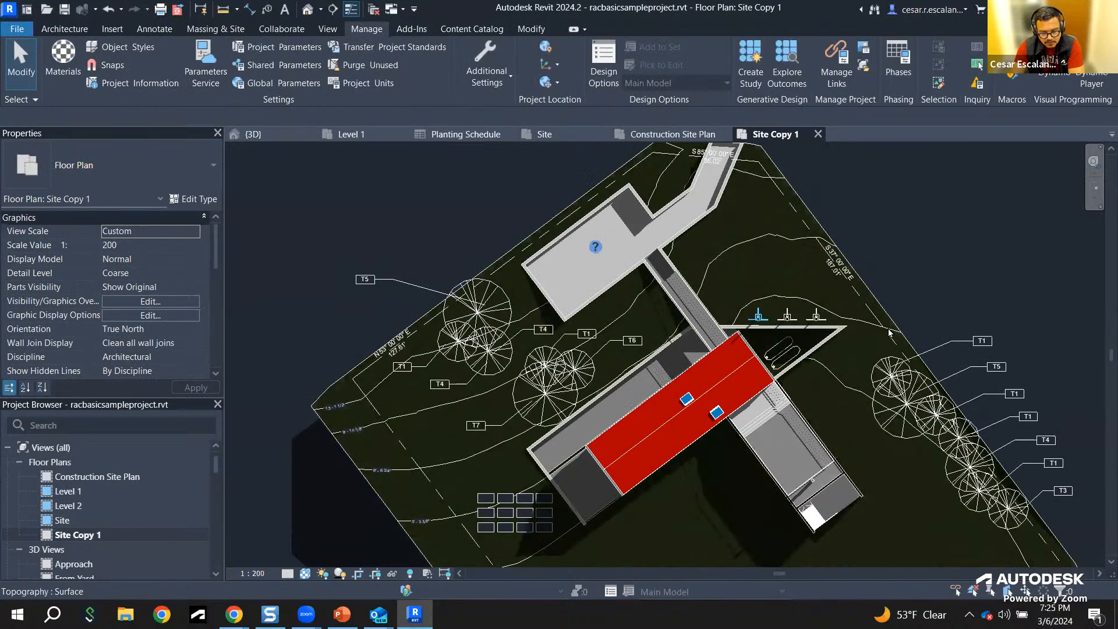
pyautogui.scroll(-1, 953, 335)
pyautogui.moveTo(971, 302); pyautogui.dragTo(927, 271, button='middle')
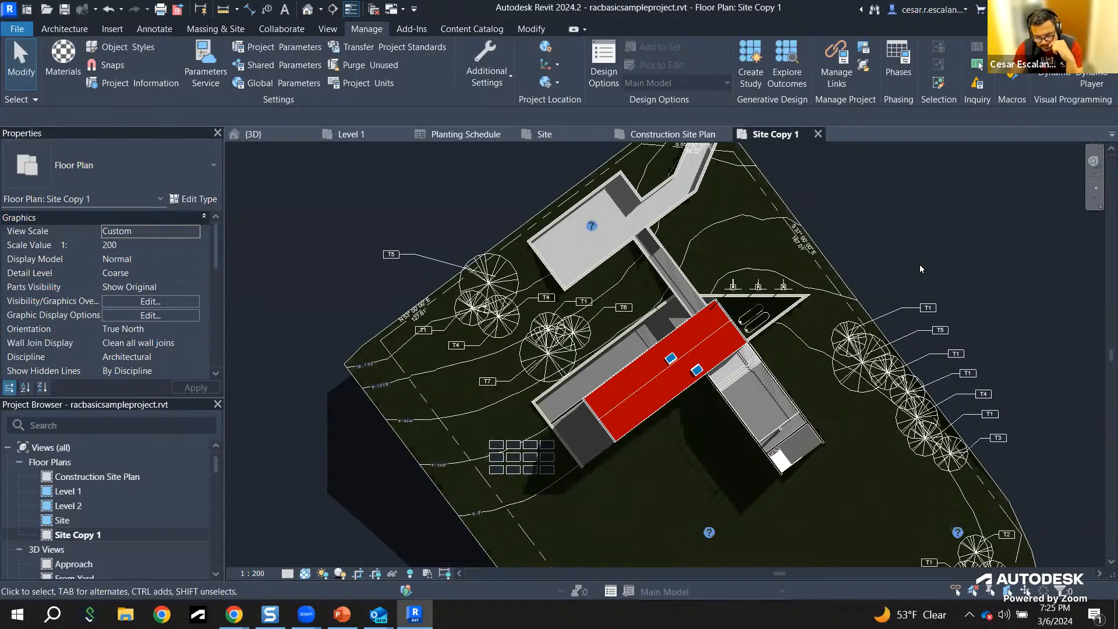
# Step: Delete the uppermost T1 and T5 planting tags beside the S 37° 00' 00" E boundary
pyautogui.click(909, 305)
pyautogui.moveTo(915, 310); pyautogui.dragTo(914, 334)
pyautogui.press('Delete')
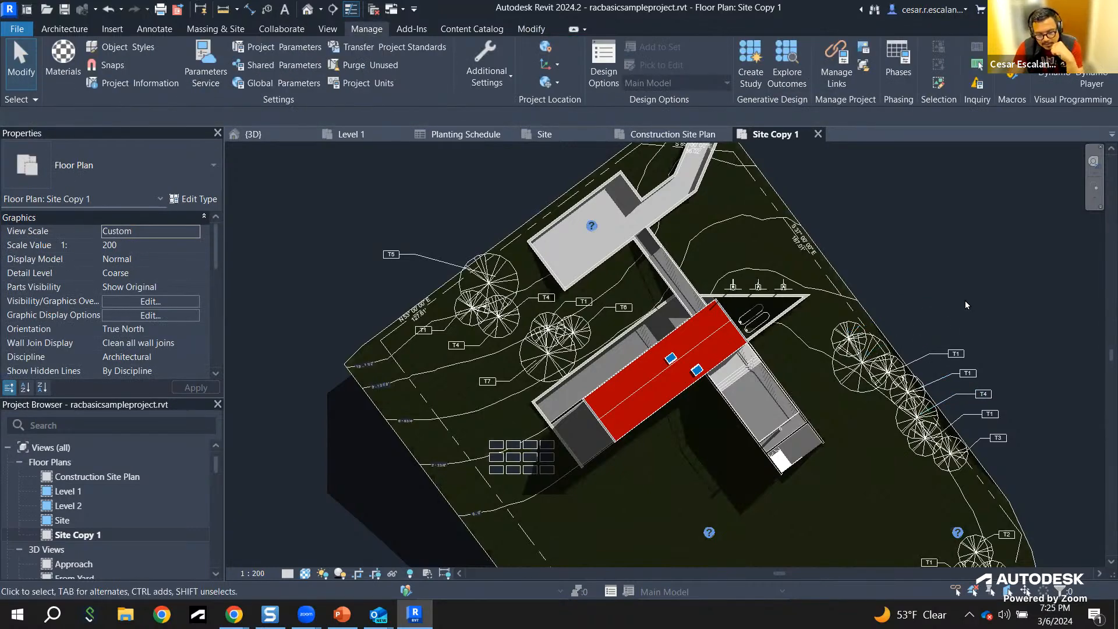
# Step: Select all instances of the boxed planting tag visible in the view and delete them
pyautogui.scroll(2, 969, 318)
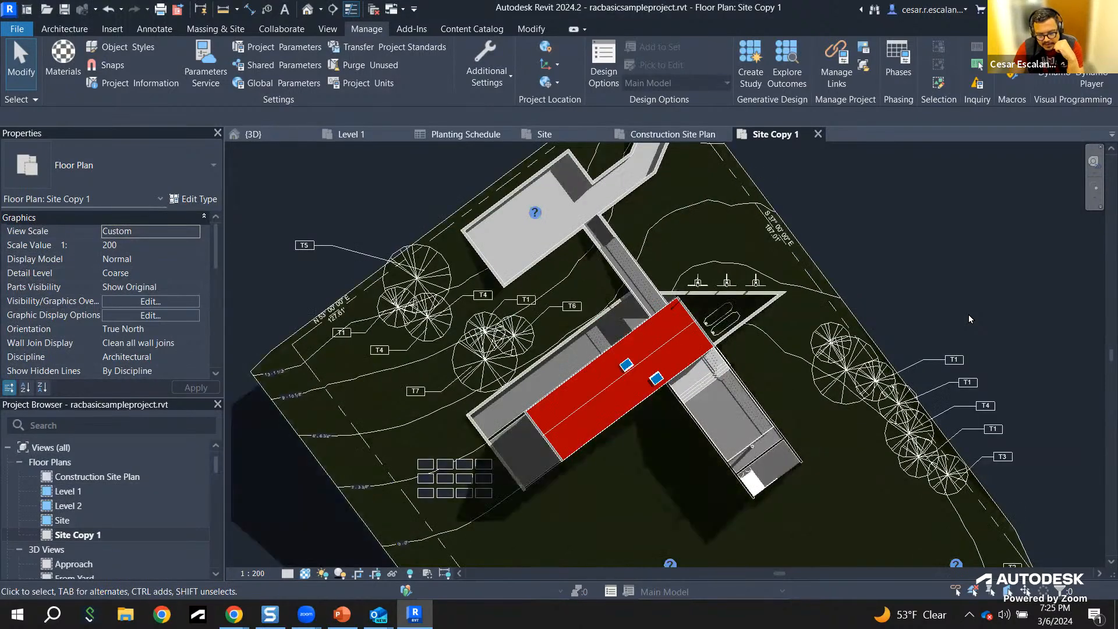
pyautogui.click(916, 365)
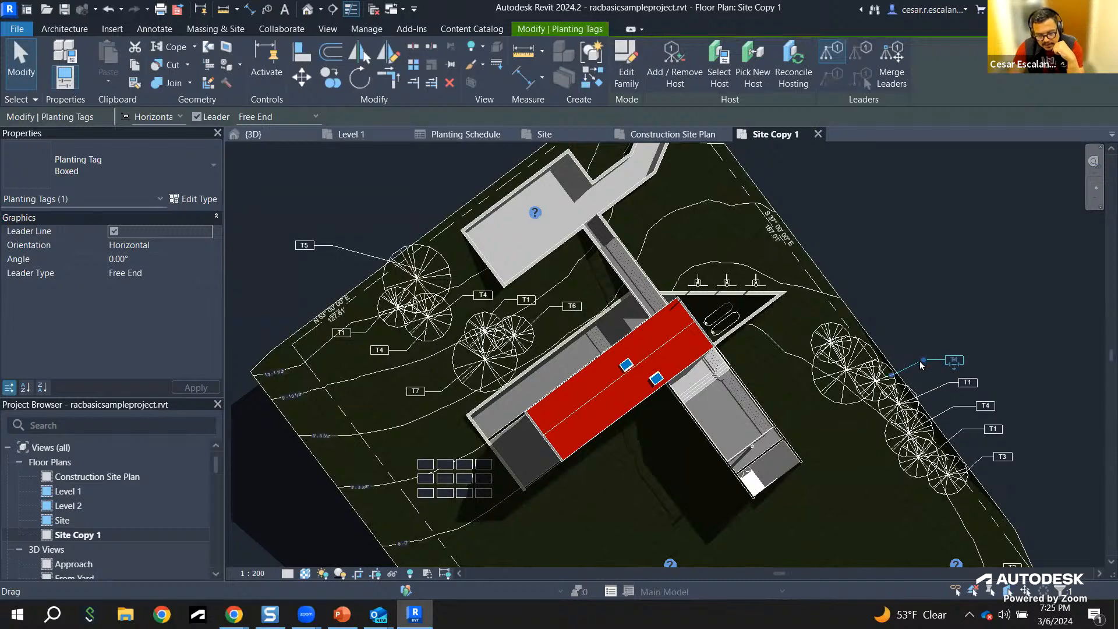
pyautogui.rightClick(921, 362)
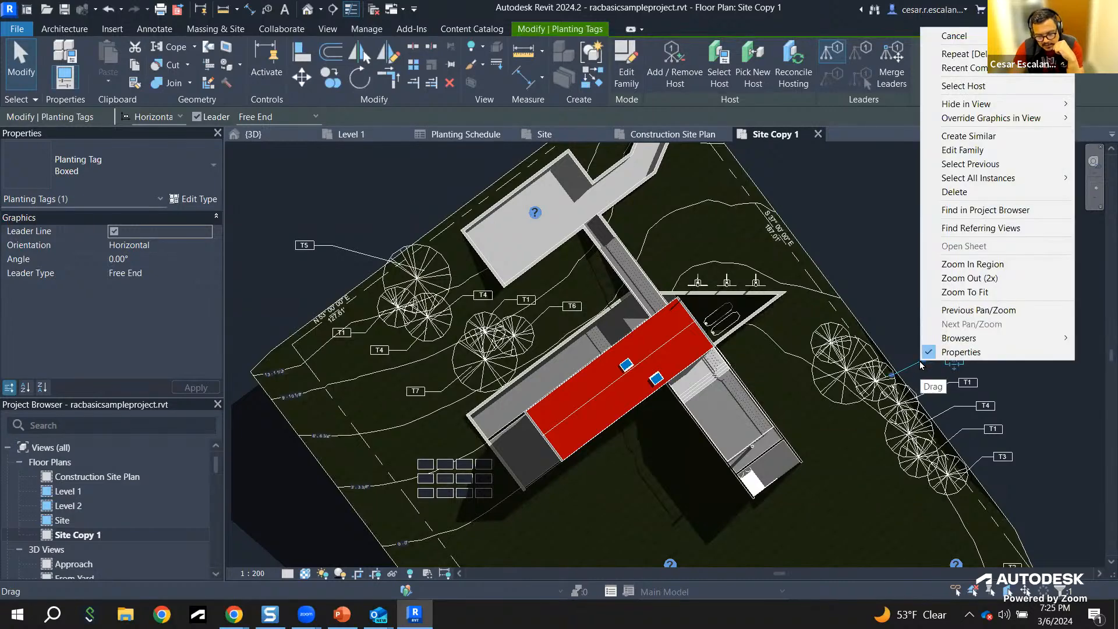
pyautogui.moveTo(964, 184)
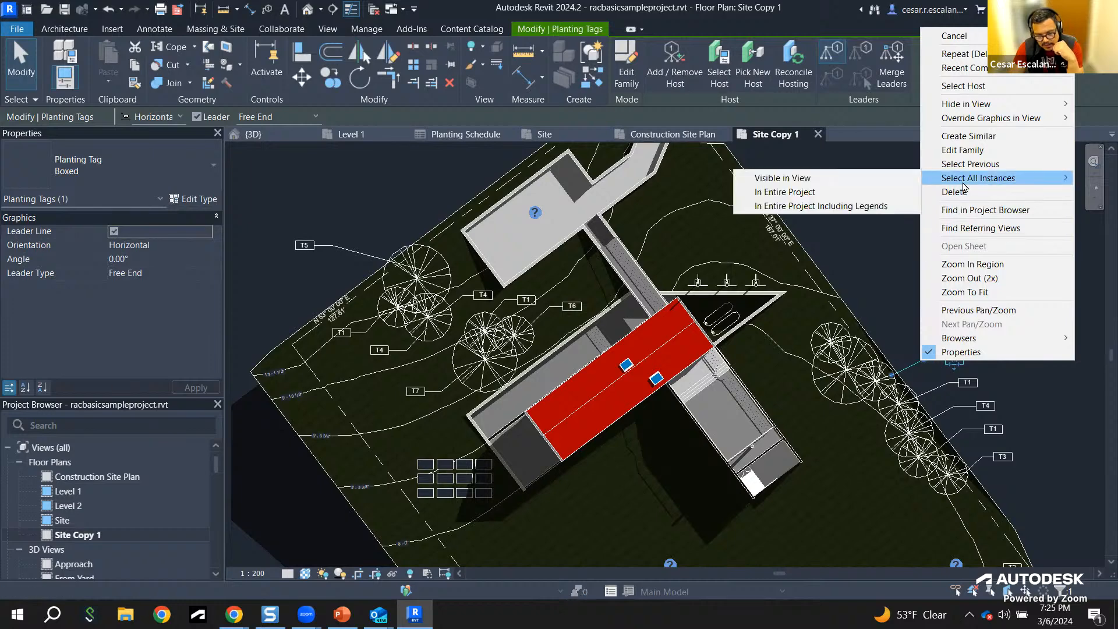
pyautogui.click(756, 182)
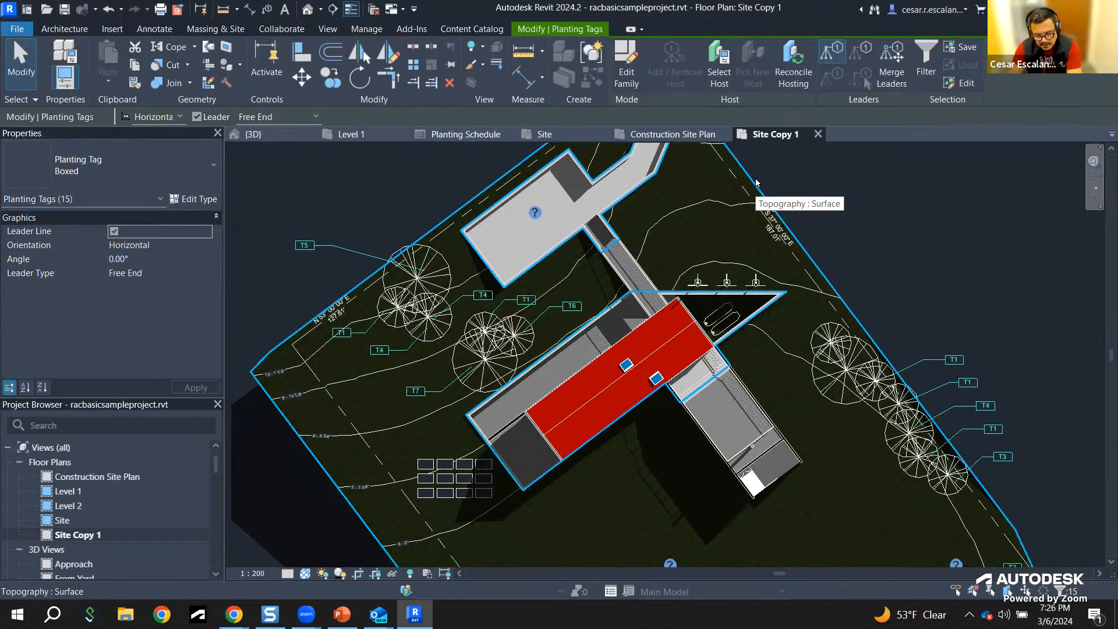
pyautogui.press('Escape')
pyautogui.scroll(-3, 868, 230)
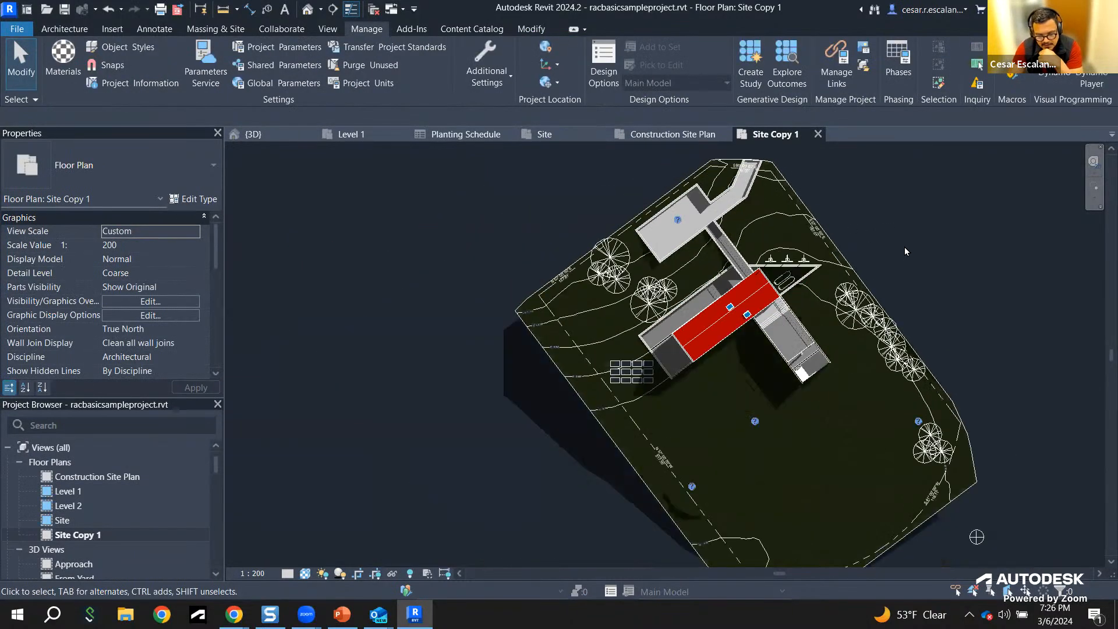
pyautogui.moveTo(905, 251); pyautogui.dragTo(904, 256, button='middle')
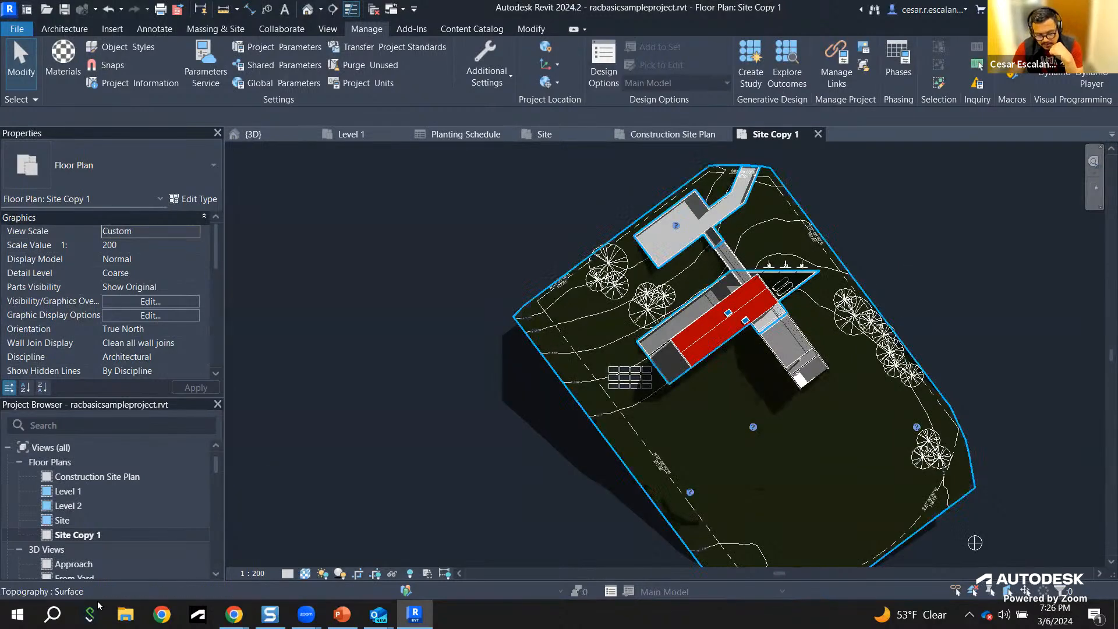
# Step: Rename the Site Copy 1 floor plan to Presentation Site Plan
pyautogui.rightClick(101, 535)
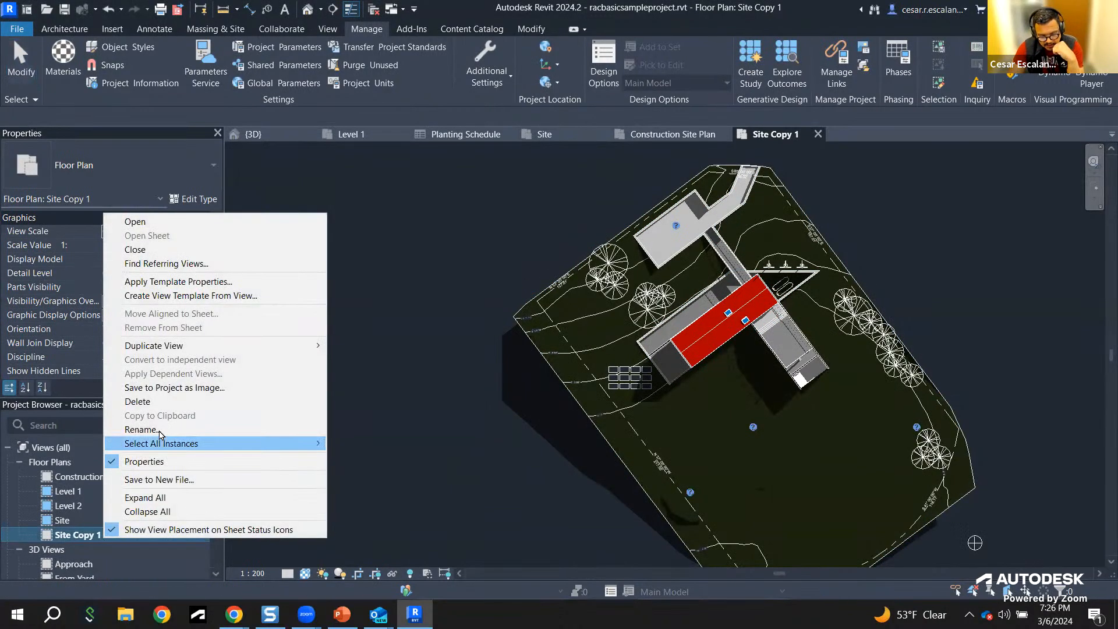
pyautogui.click(233, 429)
pyautogui.write('Presentation Site Plan')
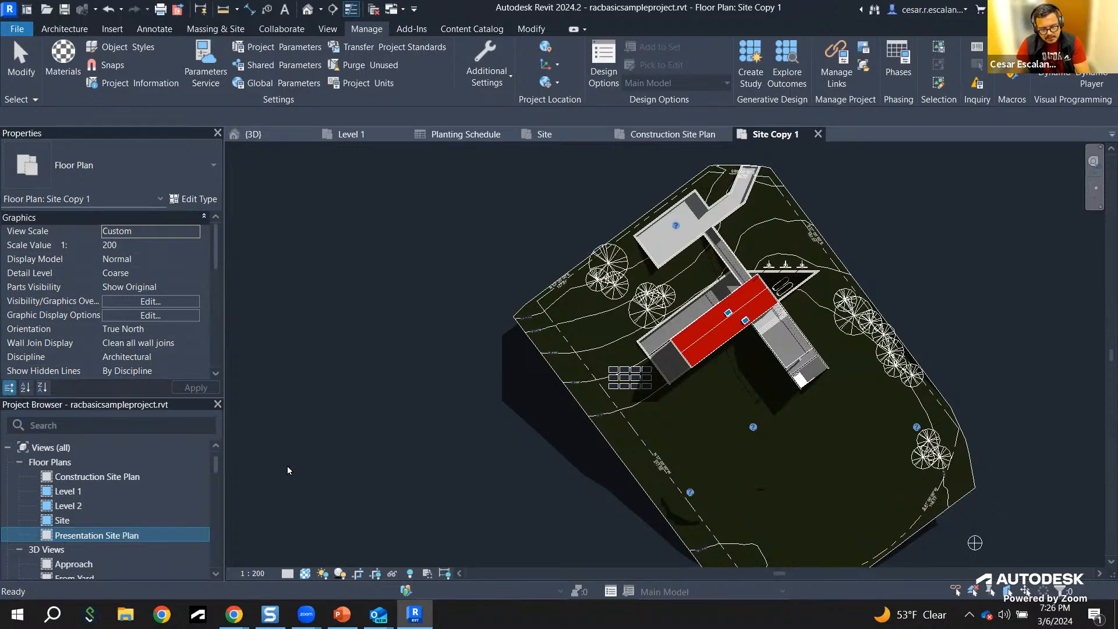
pyautogui.click(357, 480)
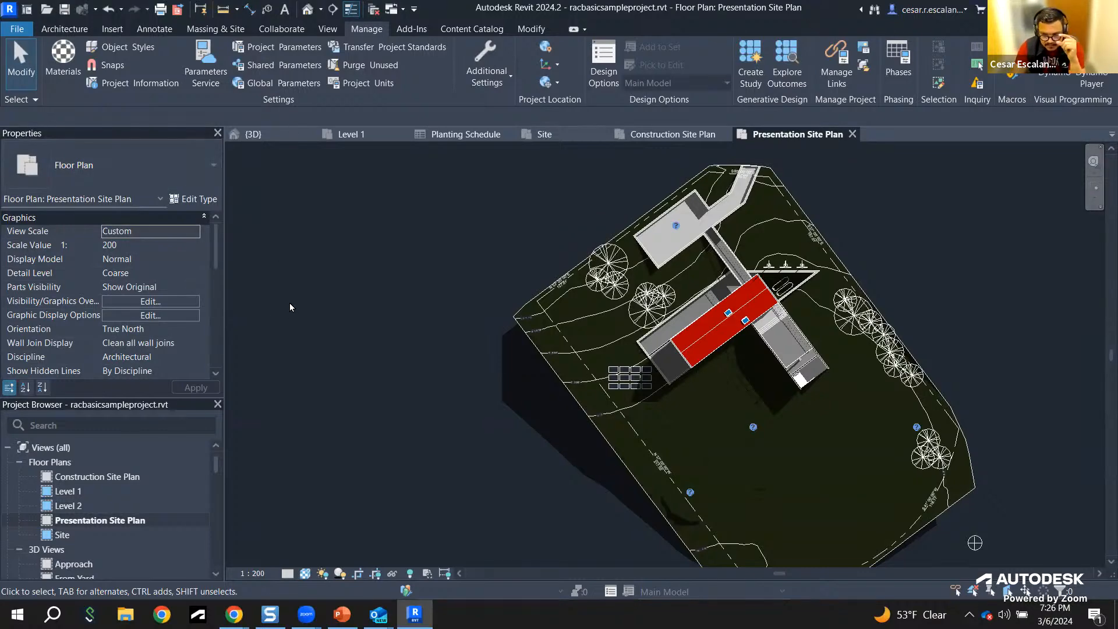
pyautogui.scroll(-2, 290, 307)
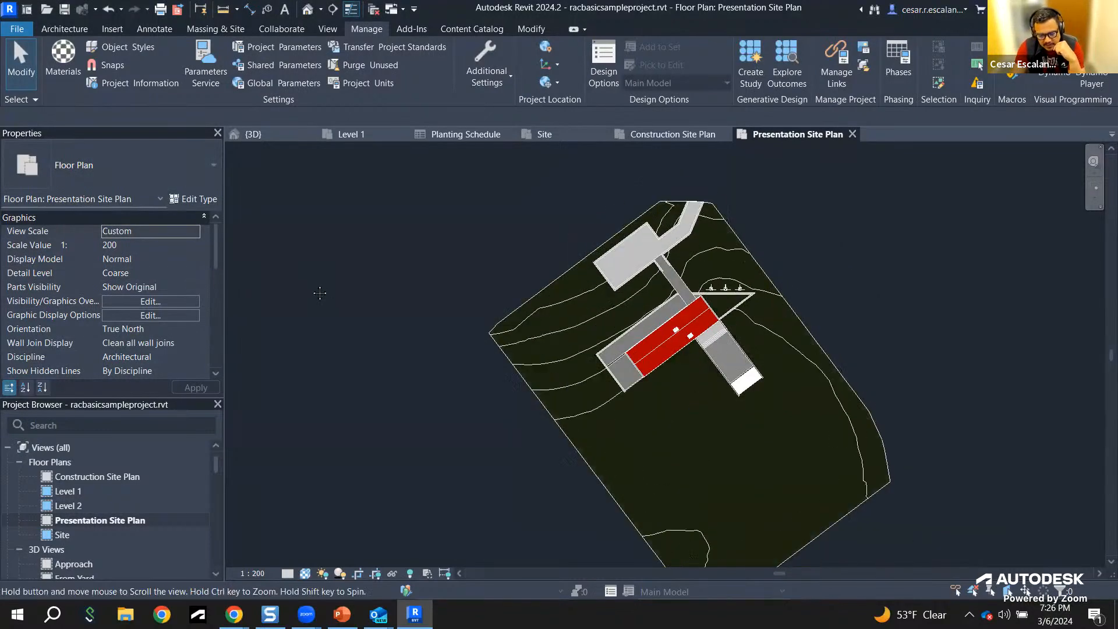
pyautogui.scroll(2, 316, 303)
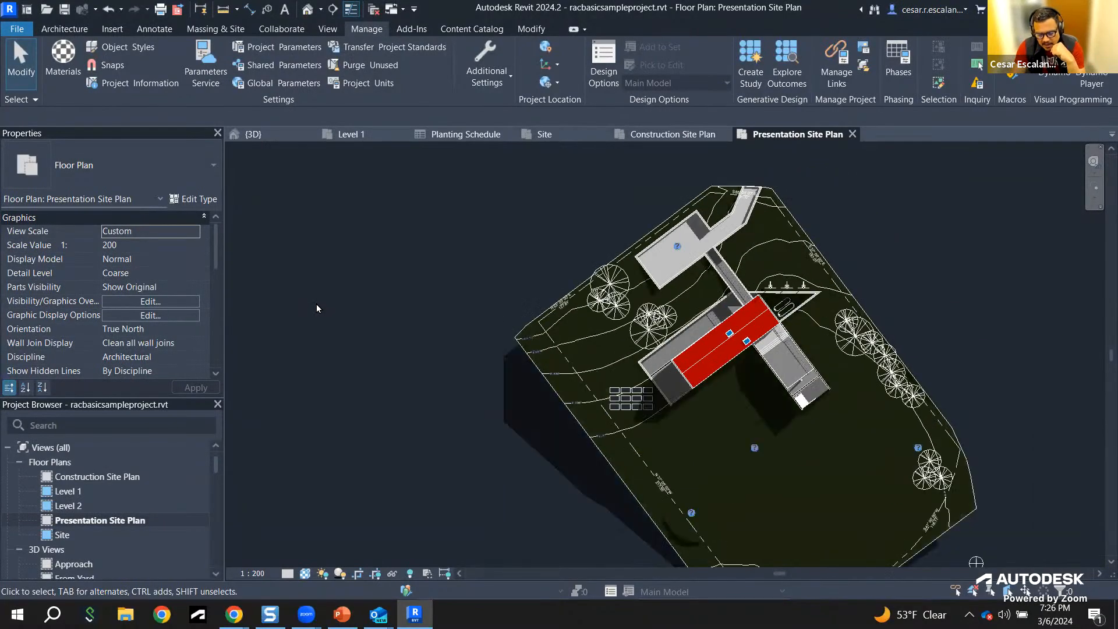
# Step: Inspect the properties of the grass topography surface and deselect it
pyautogui.scroll(1, 316, 302)
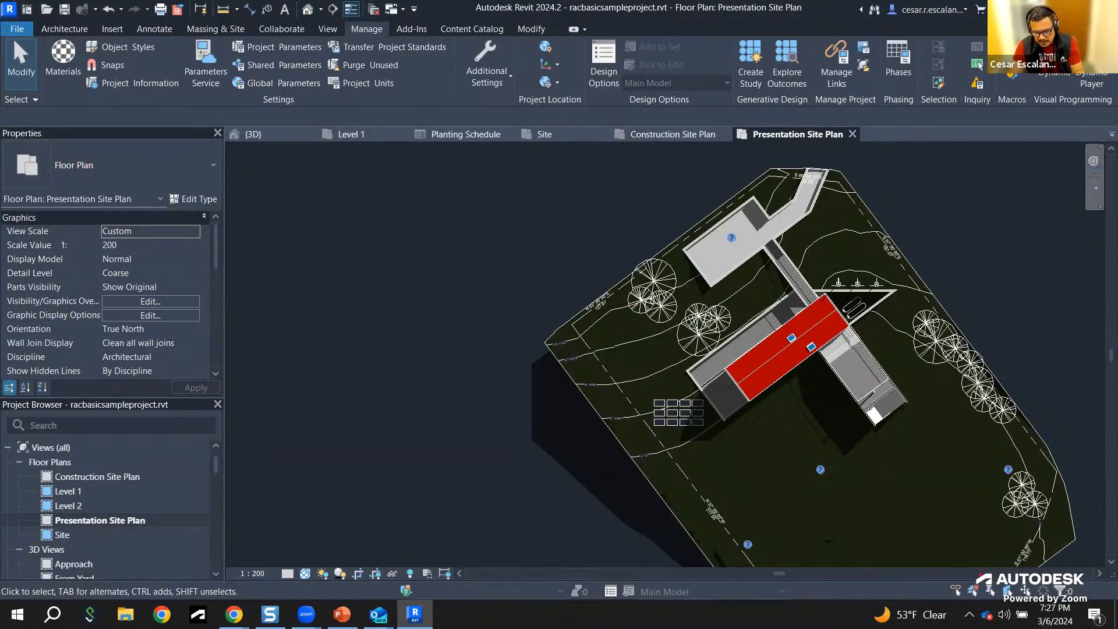
pyautogui.keyDown('ctrl'); pyautogui.moveTo(939, 571); pyautogui.dragTo(1111, 613); pyautogui.keyUp('ctrl')
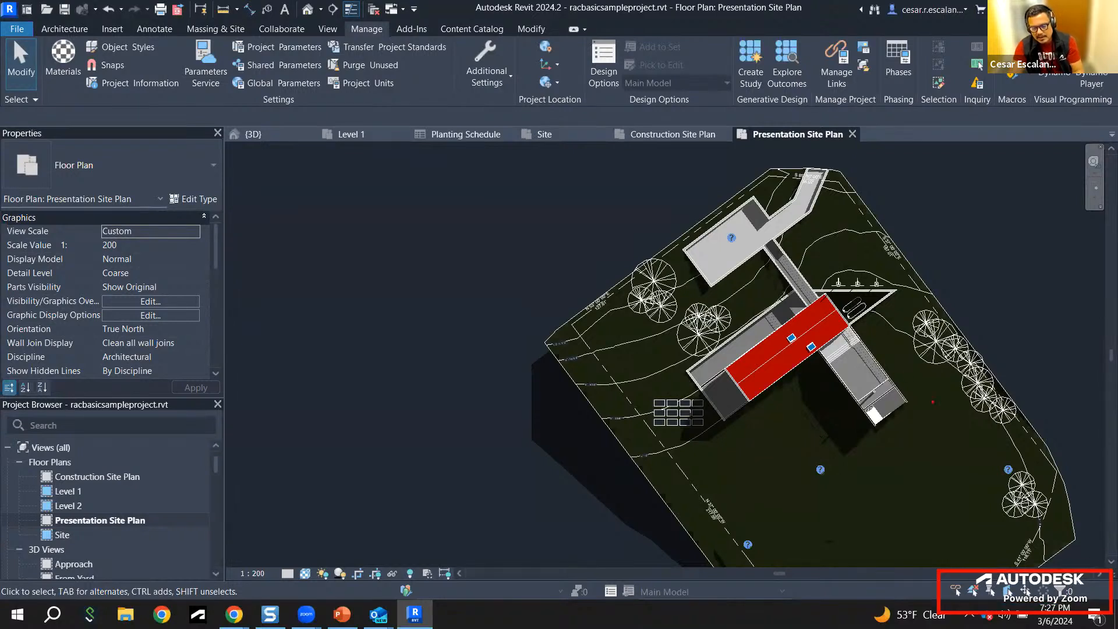
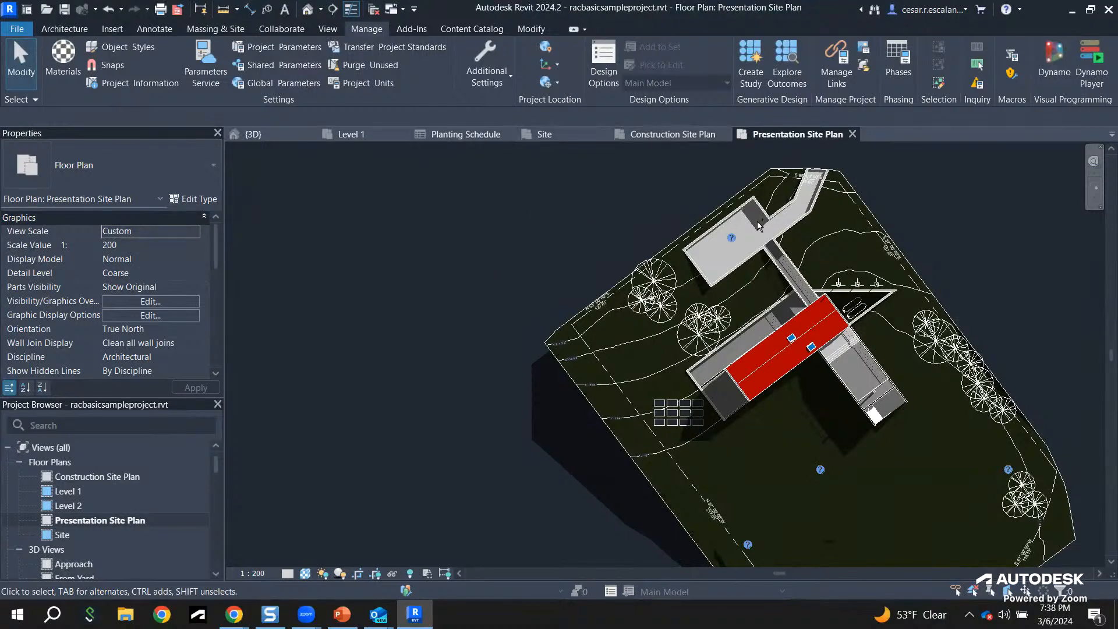
pyautogui.click(860, 230)
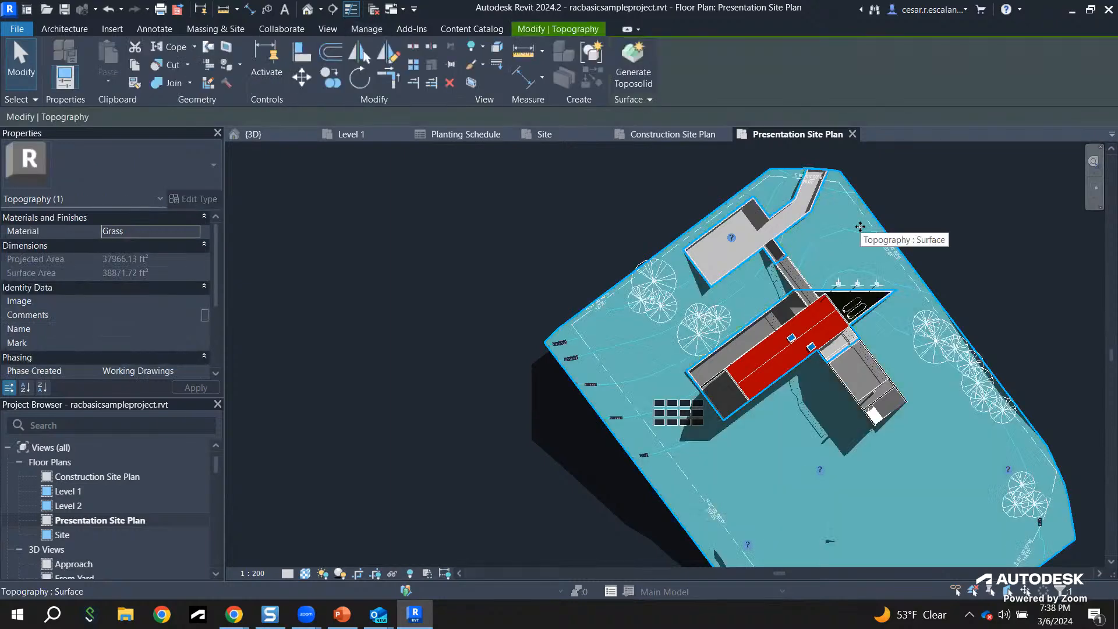
pyautogui.click(520, 220)
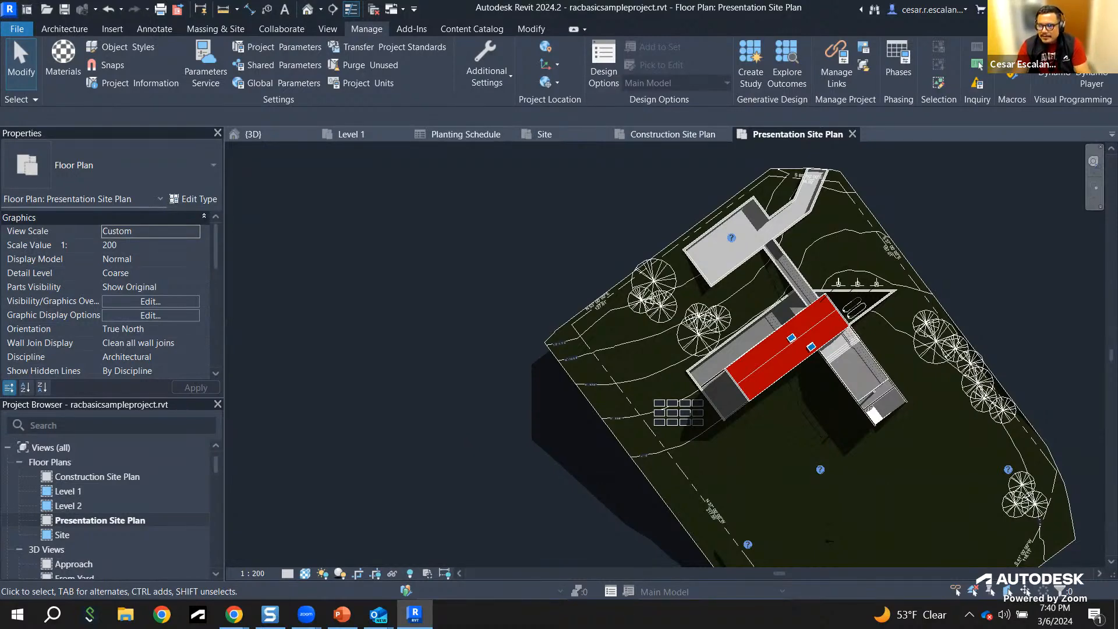
# Step: Examine the overall presentation site plan and review the project's listed views, schedules, sheets, families and groups
pyautogui.scroll(-3, 411, 366)
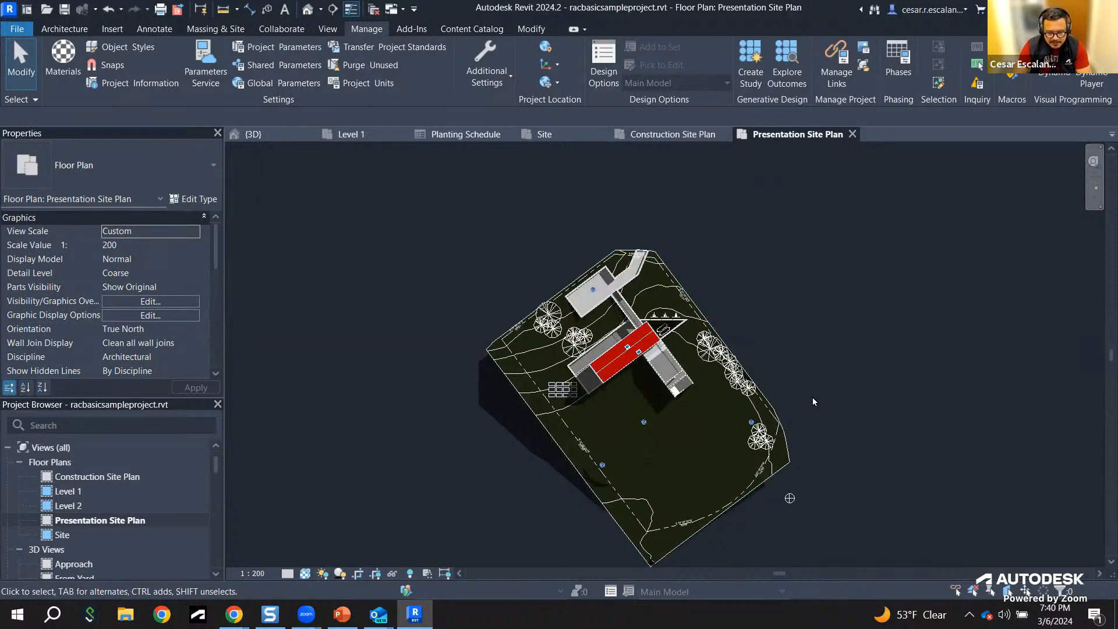
pyautogui.scroll(2, 826, 465)
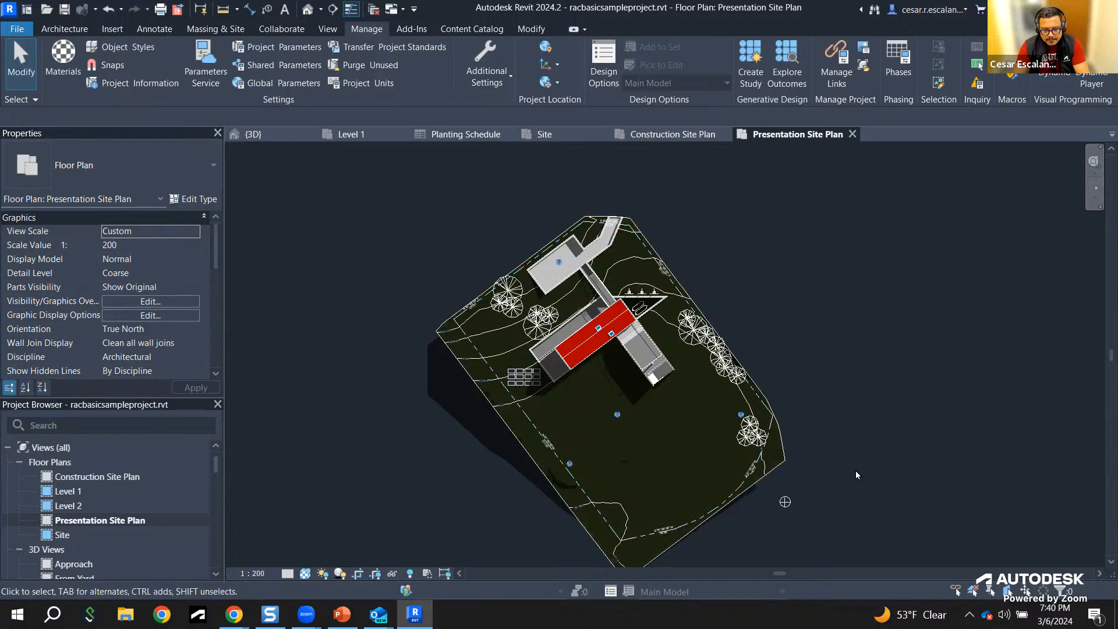
pyautogui.moveTo(837, 410); pyautogui.dragTo(844, 402, button='middle')
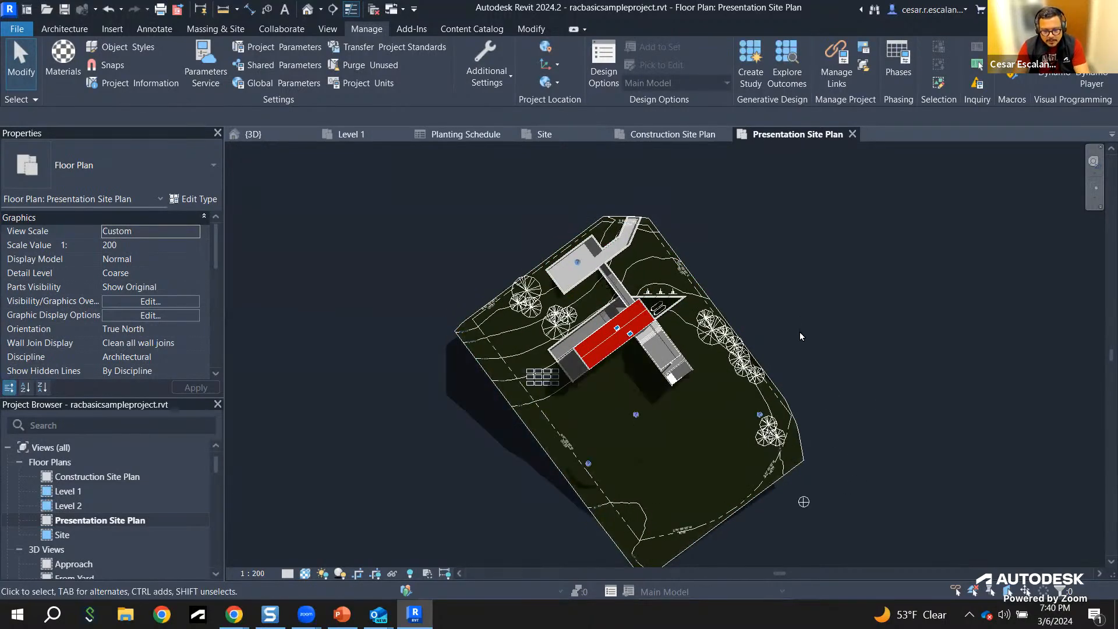
pyautogui.scroll(3, 799, 331)
pyautogui.moveTo(799, 330); pyautogui.dragTo(898, 347, button='middle')
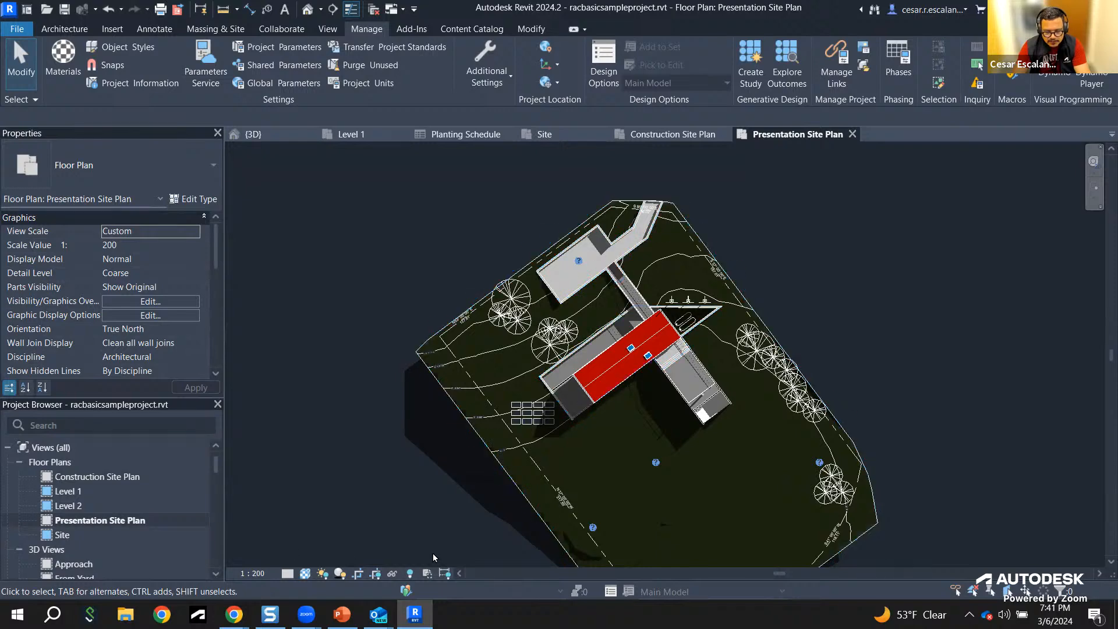
pyautogui.scroll(-10, 120, 506)
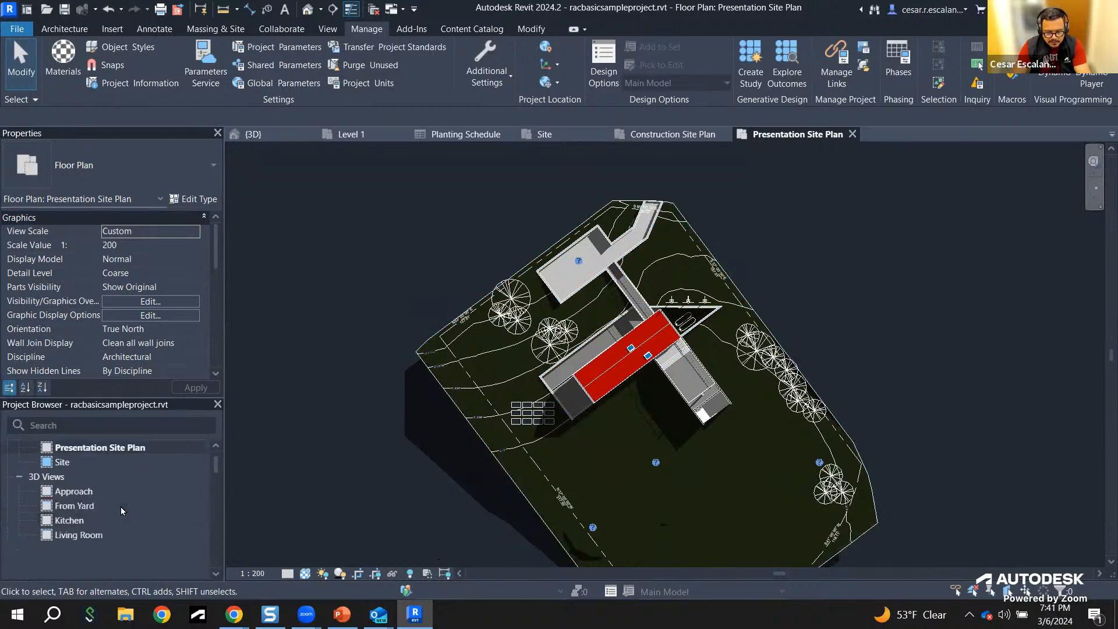
pyautogui.scroll(4, 121, 505)
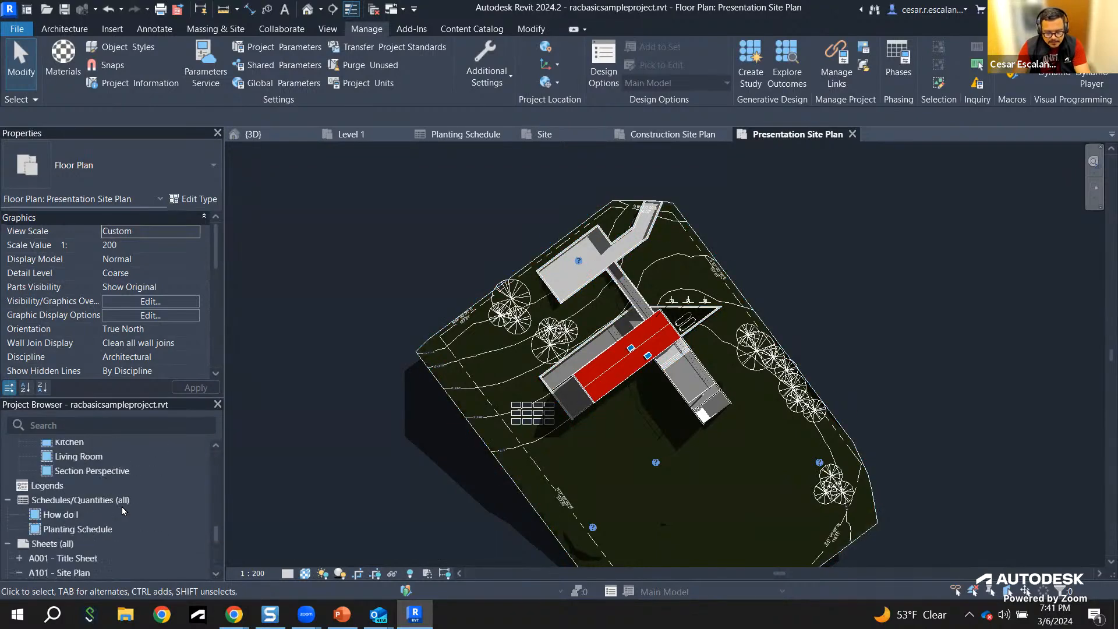
pyautogui.scroll(5, 128, 501)
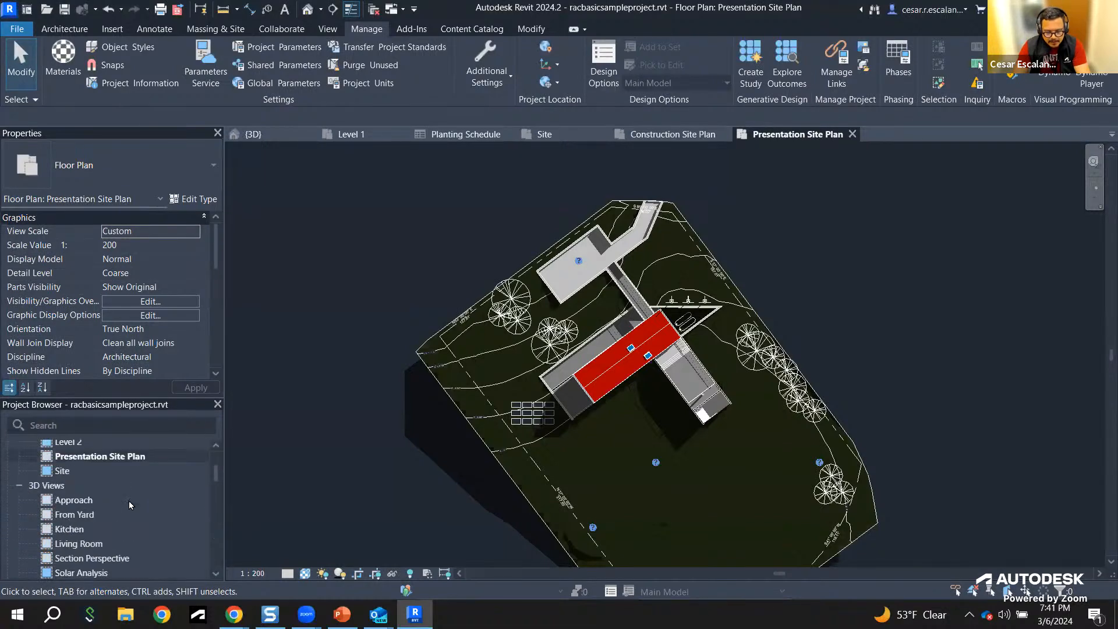
pyautogui.scroll(-8, 129, 501)
pyautogui.scroll(-6, 132, 499)
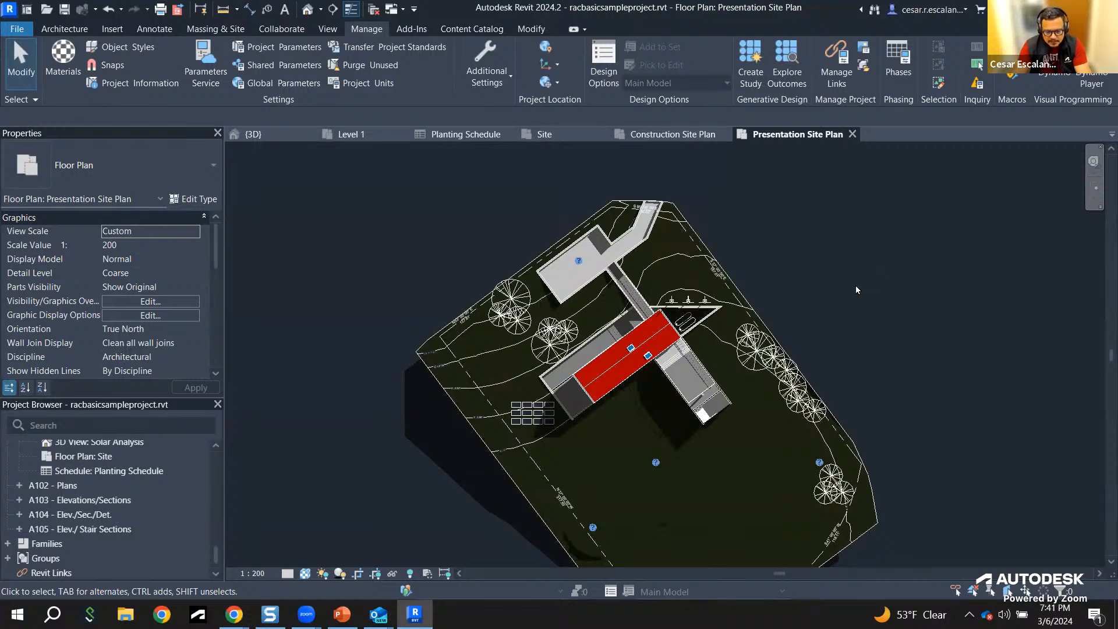
# Step: Inspect the family and type of the large tree beside the S 37° 00' 00" E boundary, a retaining wall and the southeast wing's roof, and clear the selection
pyautogui.scroll(3, 855, 284)
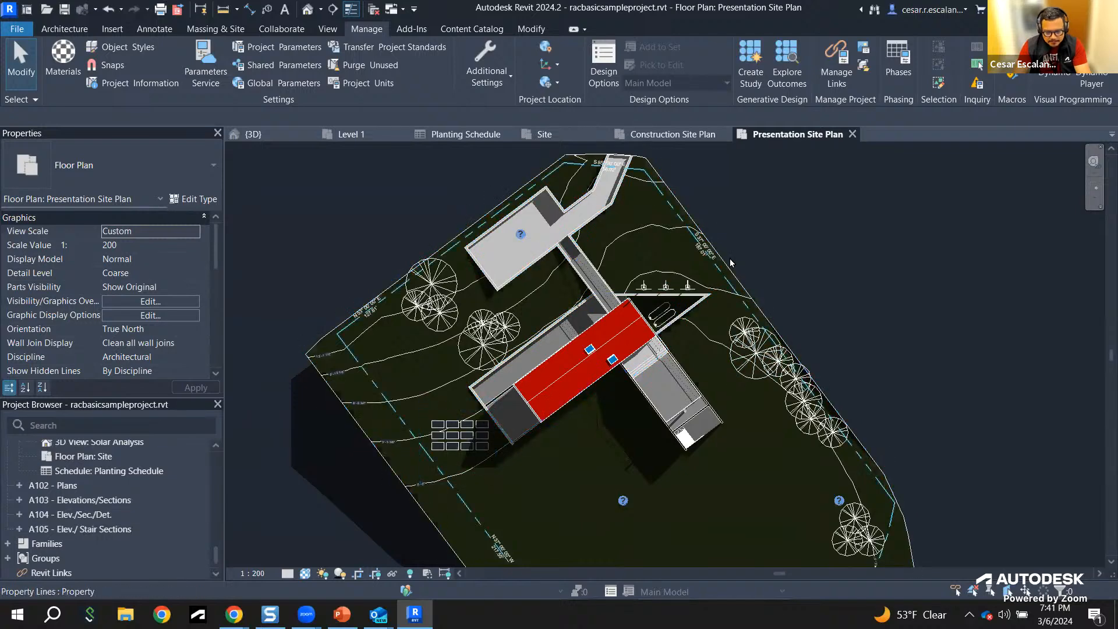
pyautogui.scroll(2, 732, 259)
pyautogui.scroll(1, 792, 254)
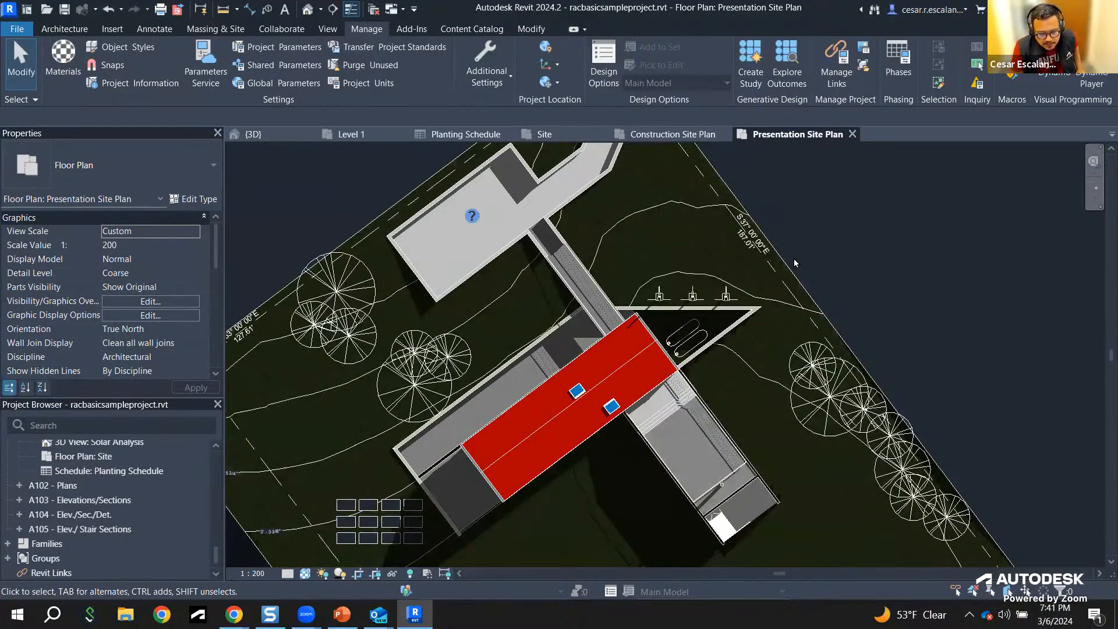
pyautogui.scroll(-2, 861, 271)
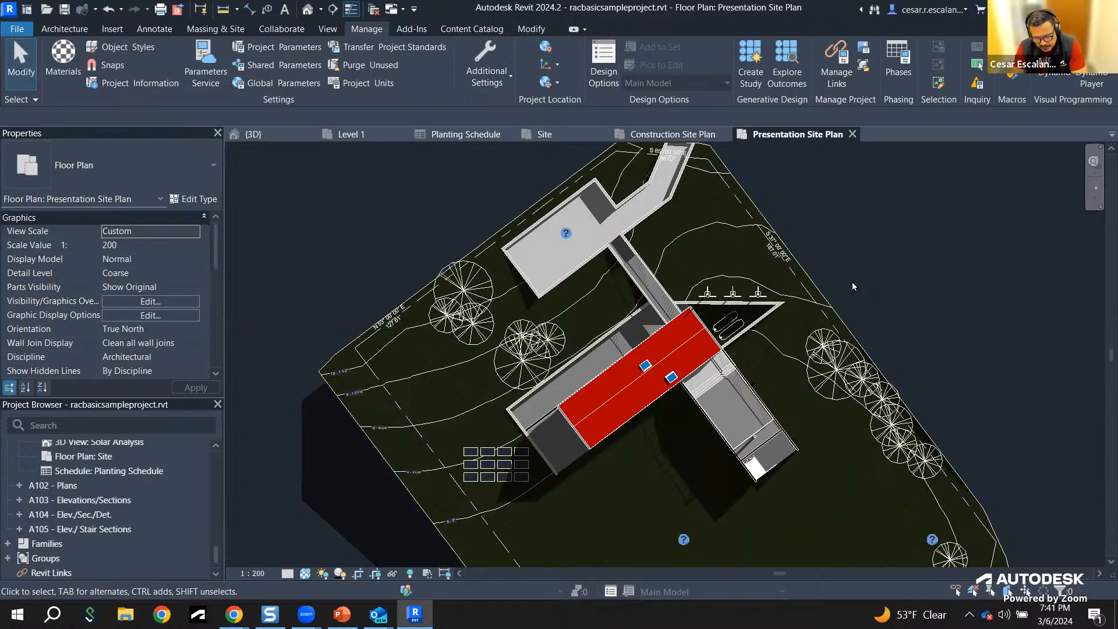
pyautogui.click(819, 367)
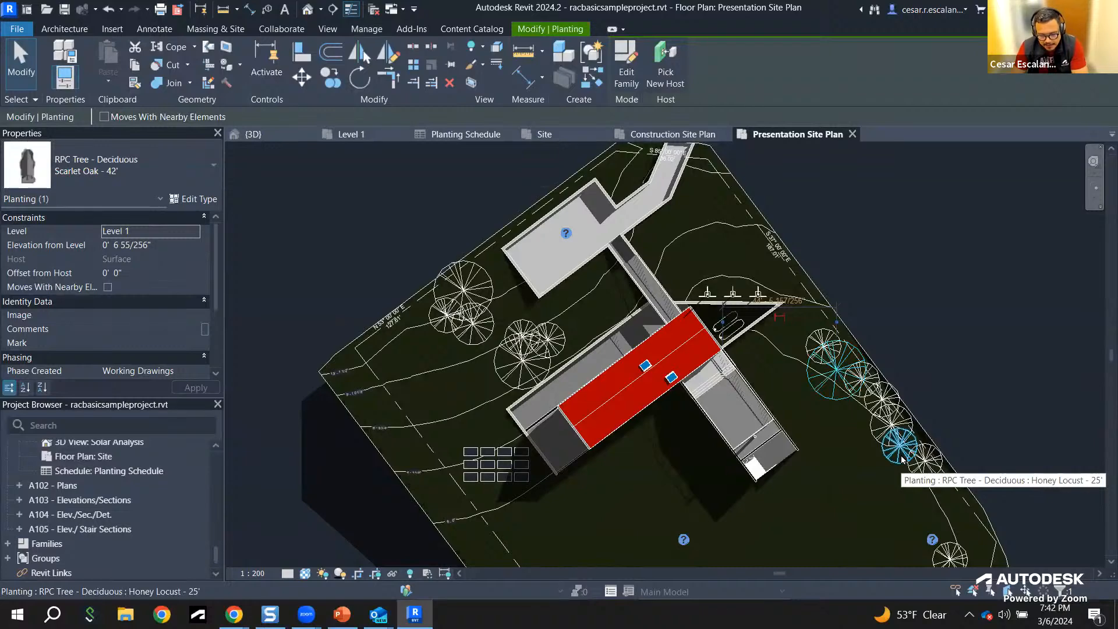
pyautogui.scroll(2, 642, 226)
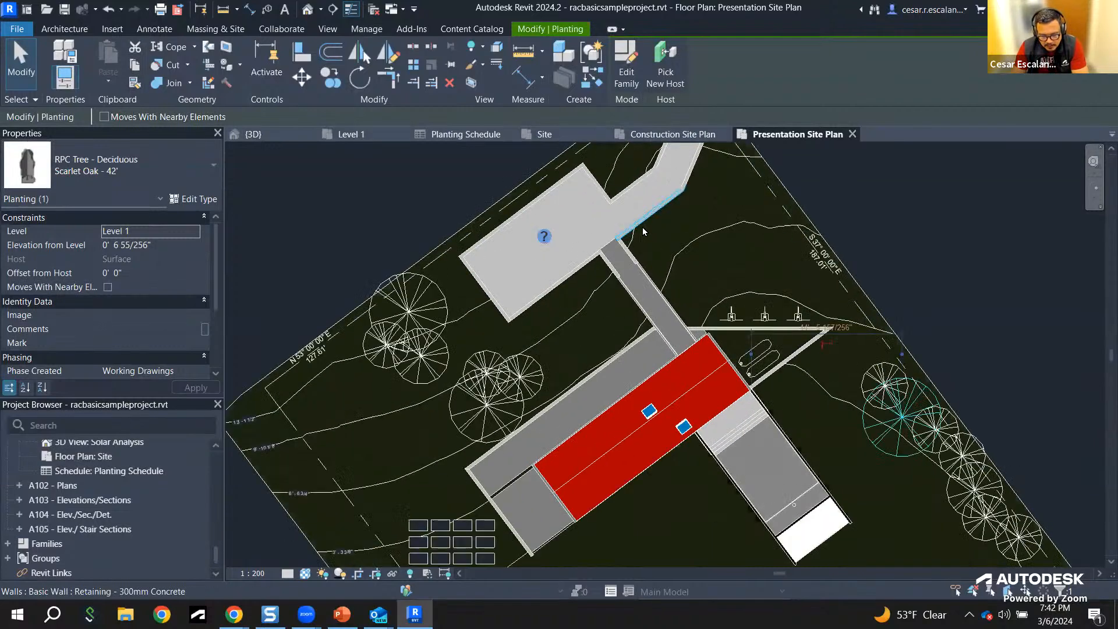
pyautogui.click(642, 224)
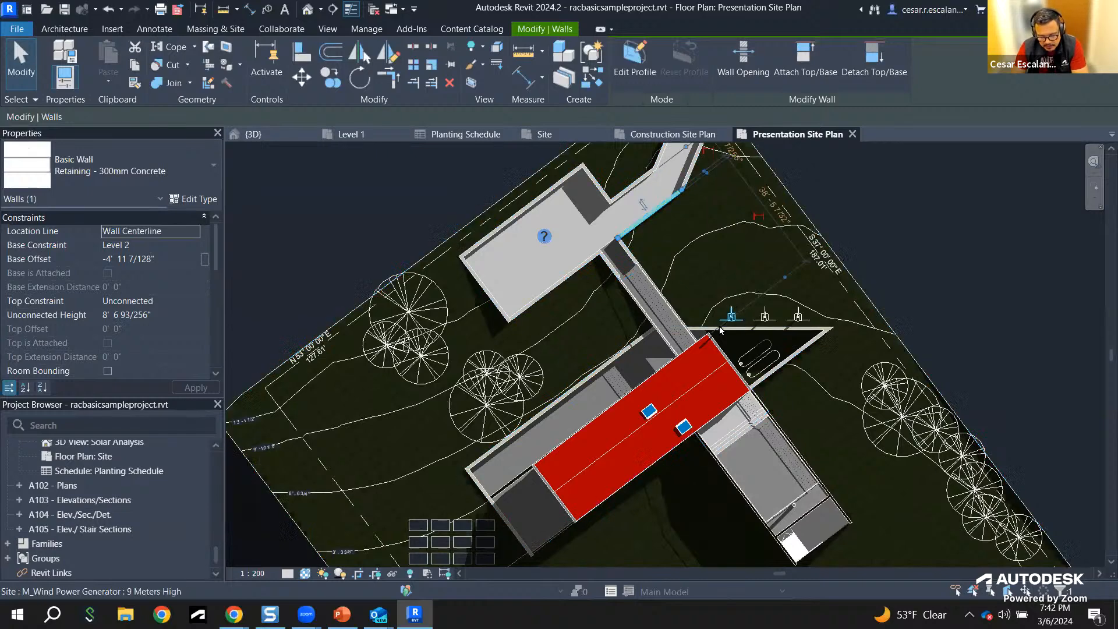
pyautogui.click(754, 469)
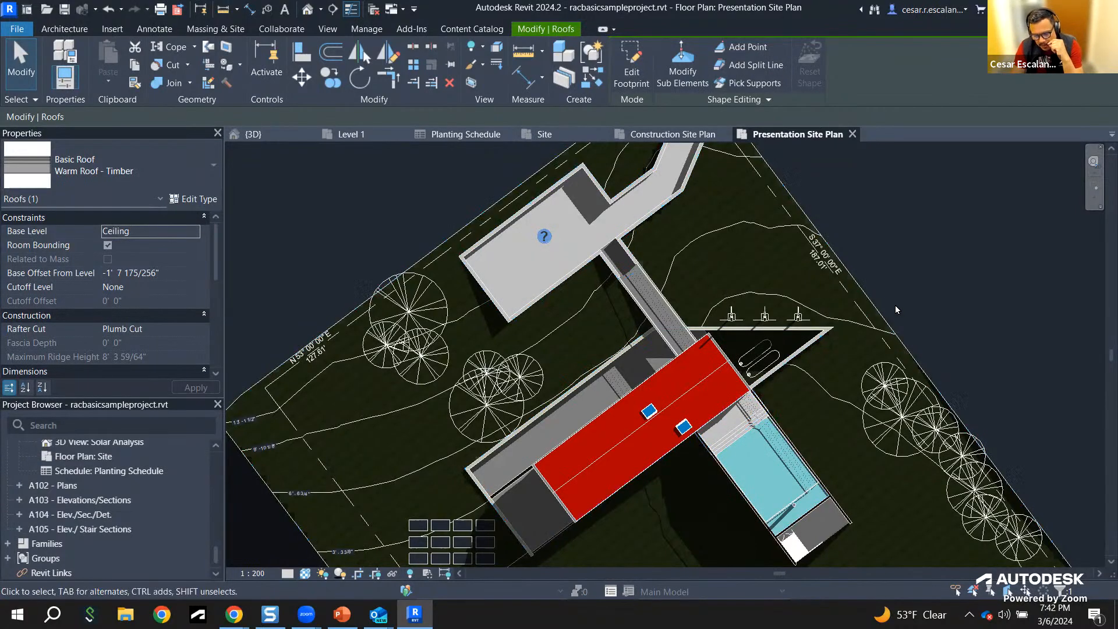
pyautogui.click(904, 288)
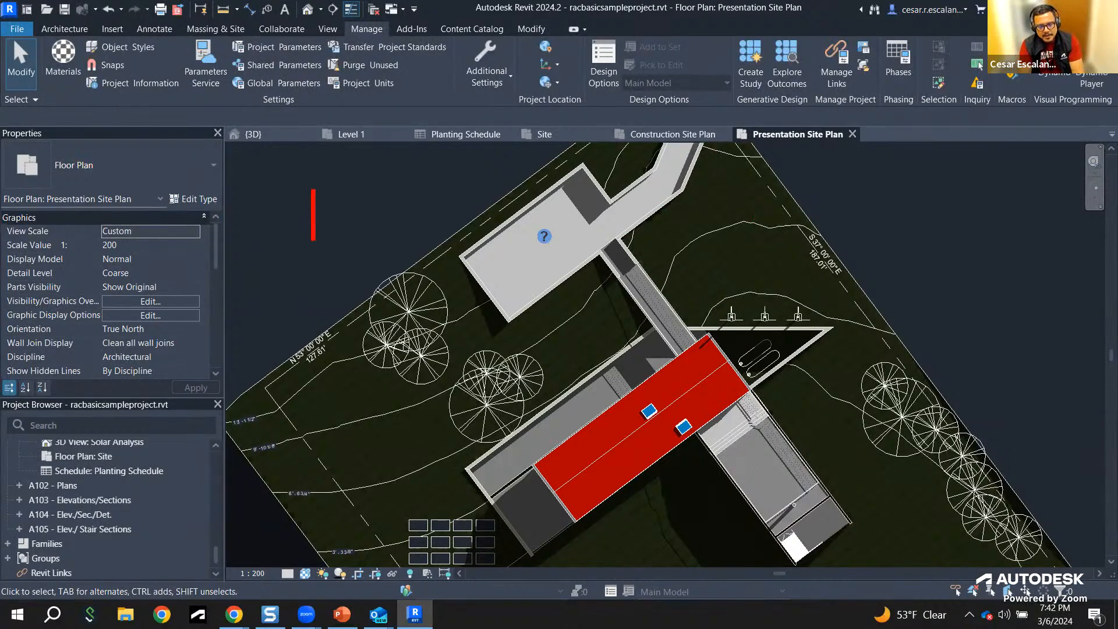
pyautogui.write('Fam')
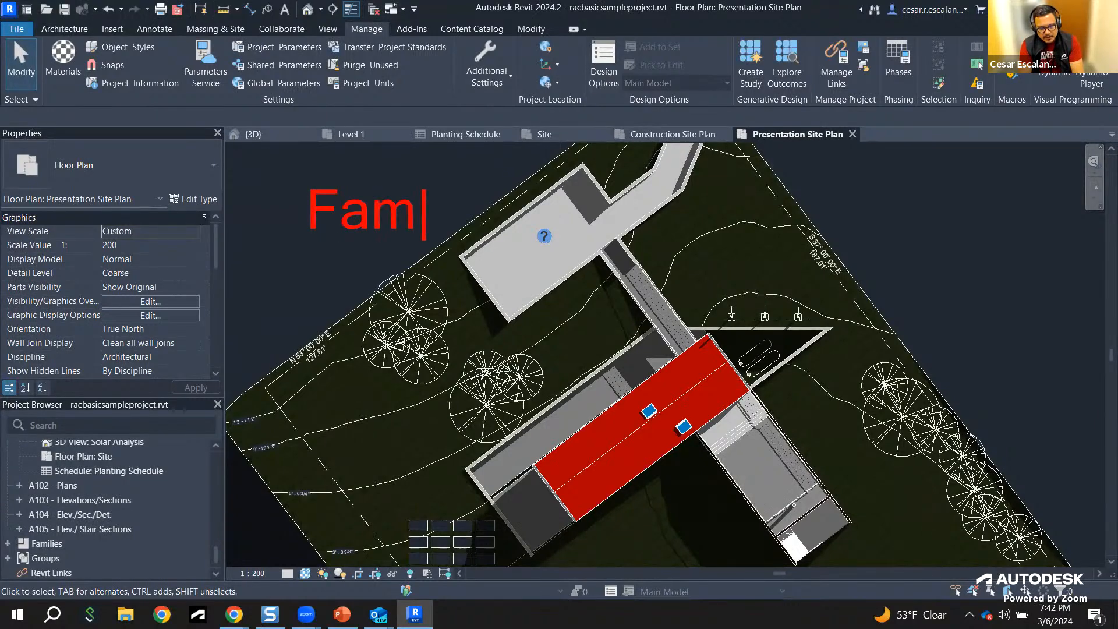
pyautogui.write('ily:')
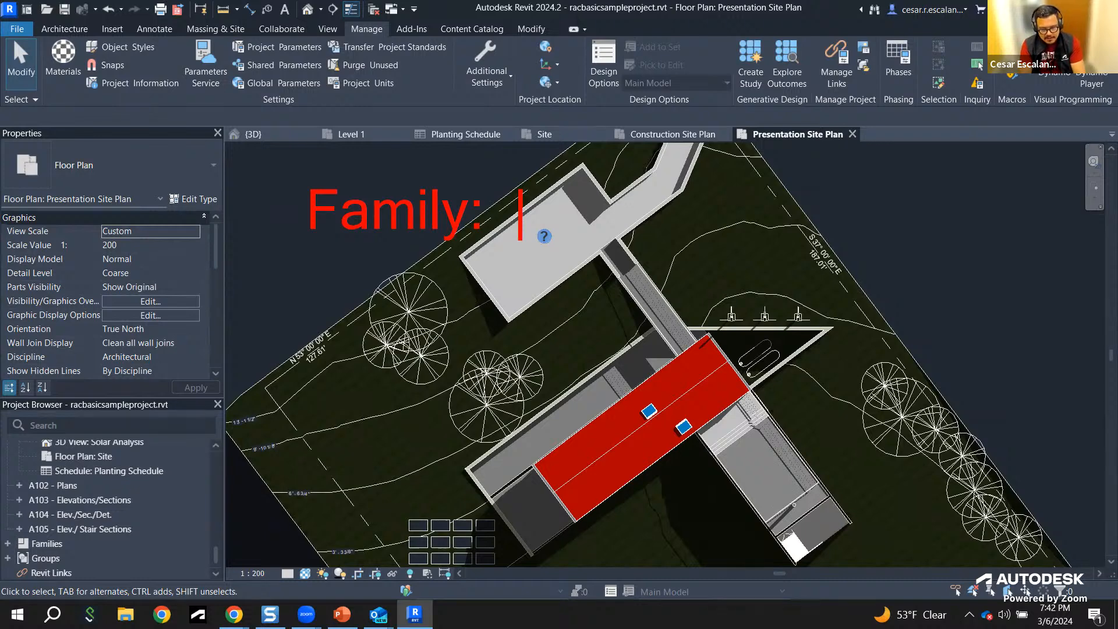
pyautogui.write('Collection of')
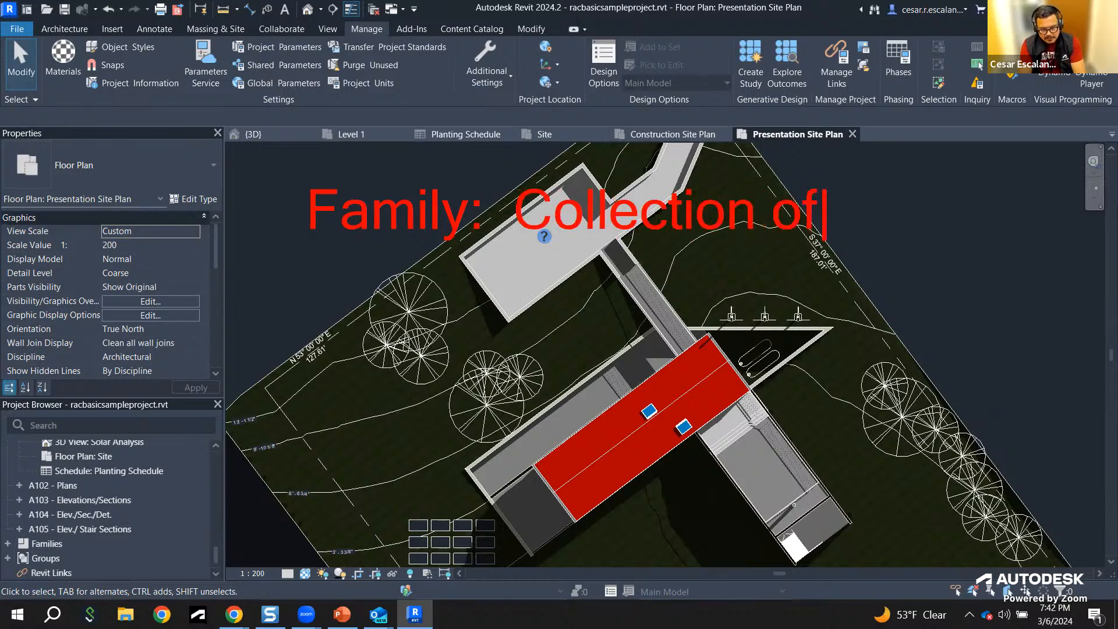
pyautogui.write(' object w')
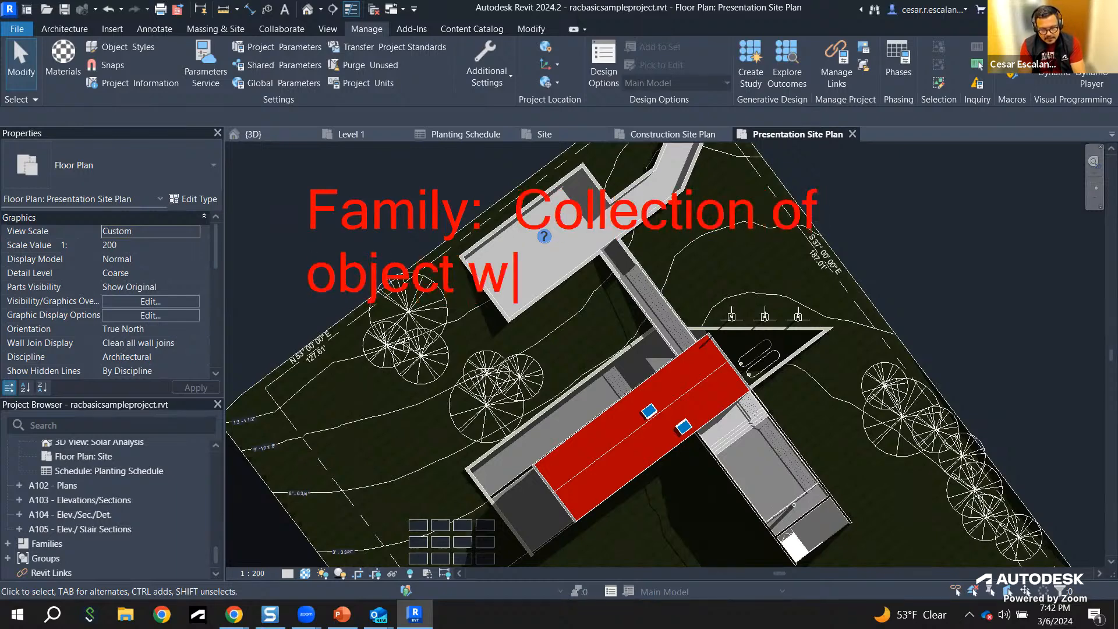
pyautogui.write('ith the same ')
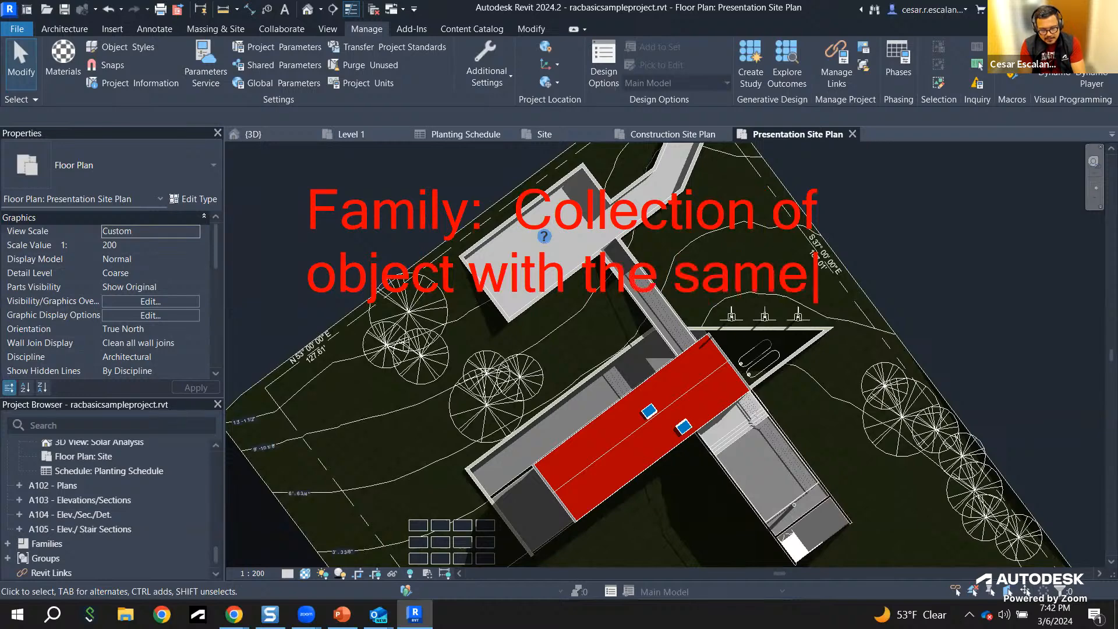
pyautogui.write('- ')
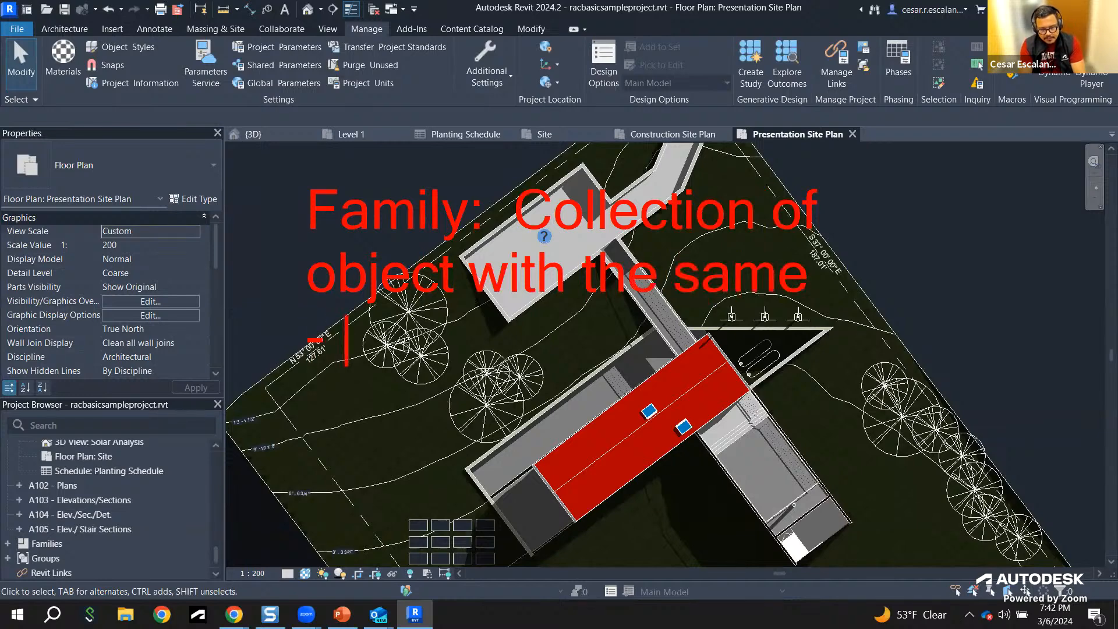
pyautogui.write('Par')
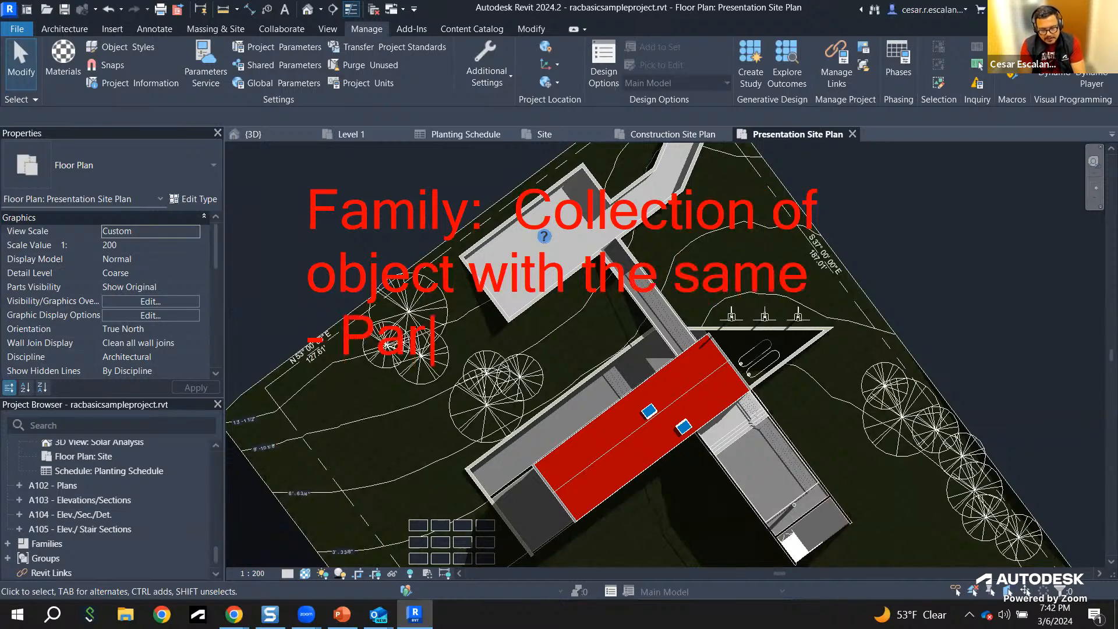
pyautogui.write('ameter')
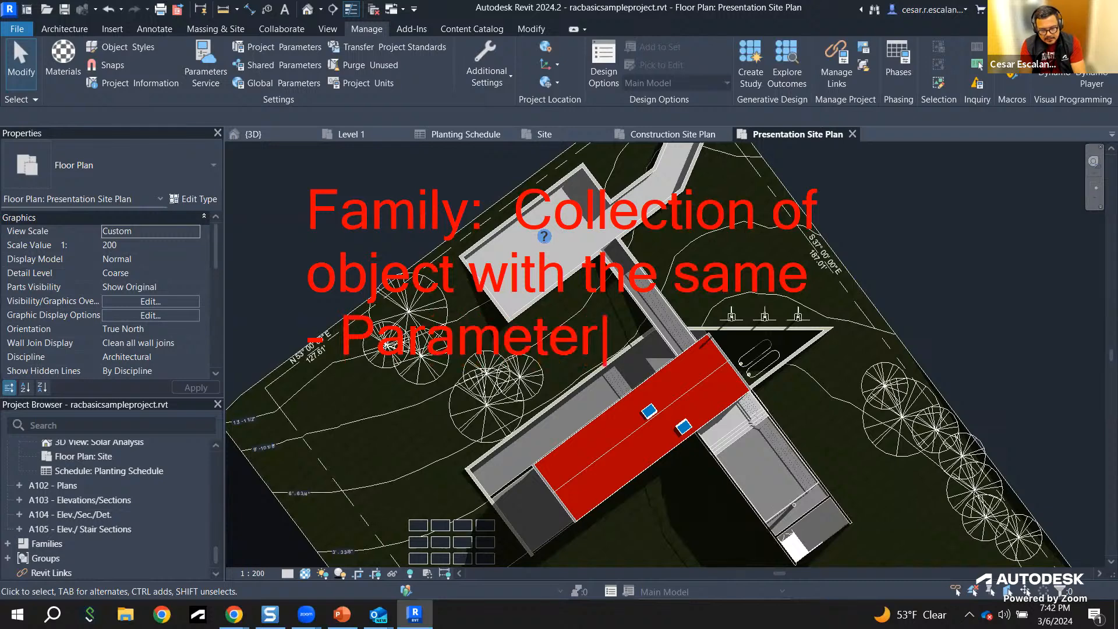
pyautogui.write('s')
pyautogui.press('Return')
pyautogui.write('- Physi')
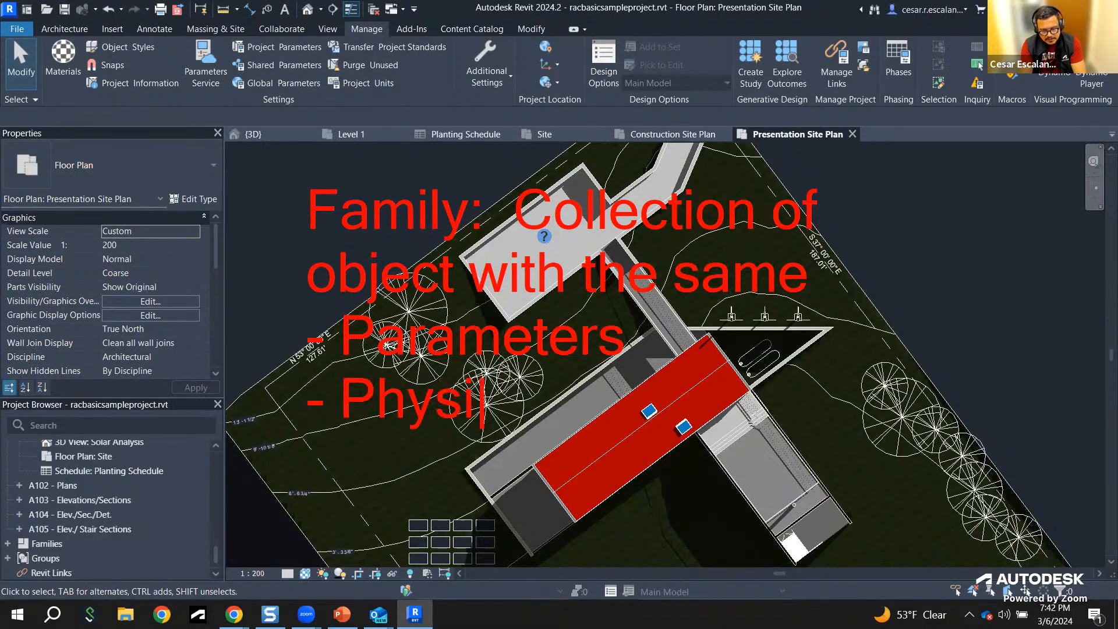
pyautogui.write('cal R')
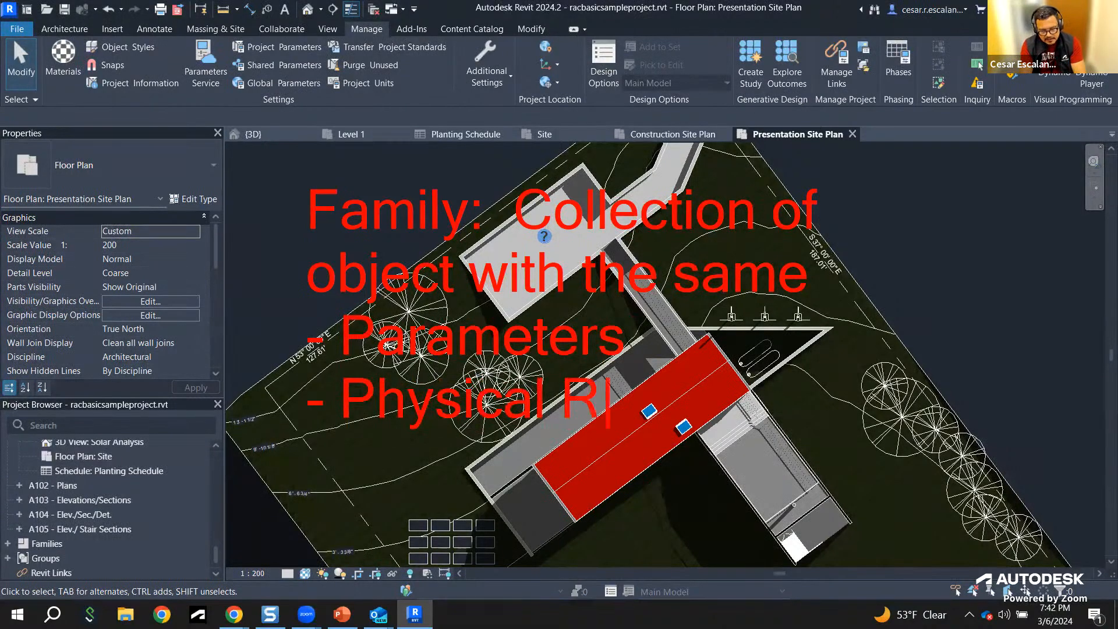
pyautogui.write('epresentation')
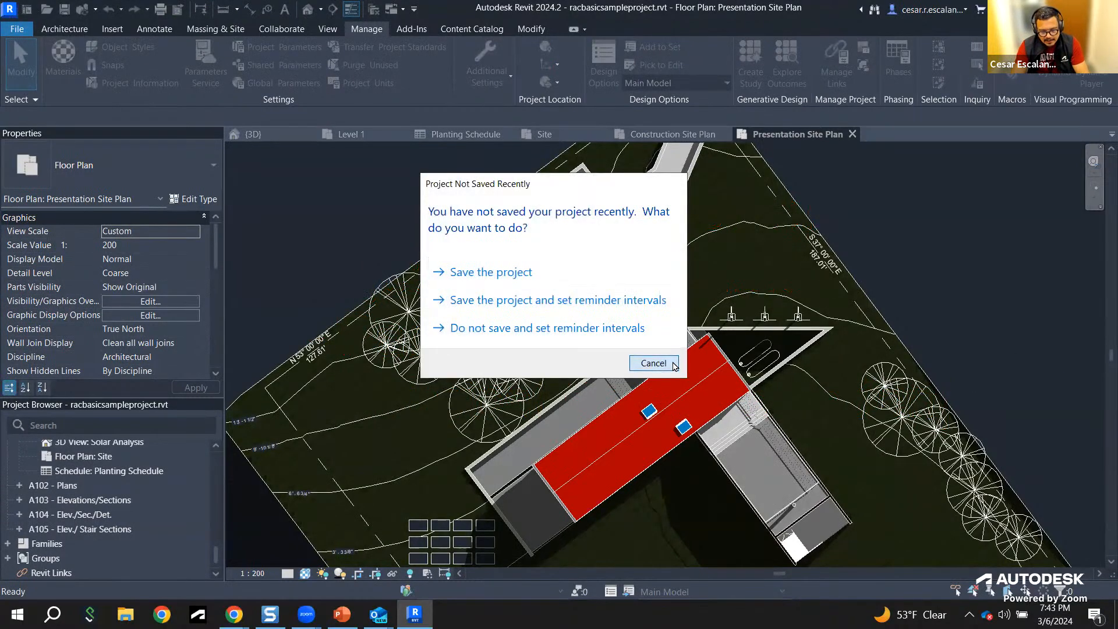
# Step: Dismiss the save reminder without saving and inspect the uppermost tree in the row along the S 37° 00' 00" E boundary
pyautogui.click(677, 364)
pyautogui.moveTo(810, 410); pyautogui.dragTo(664, 425, button='middle')
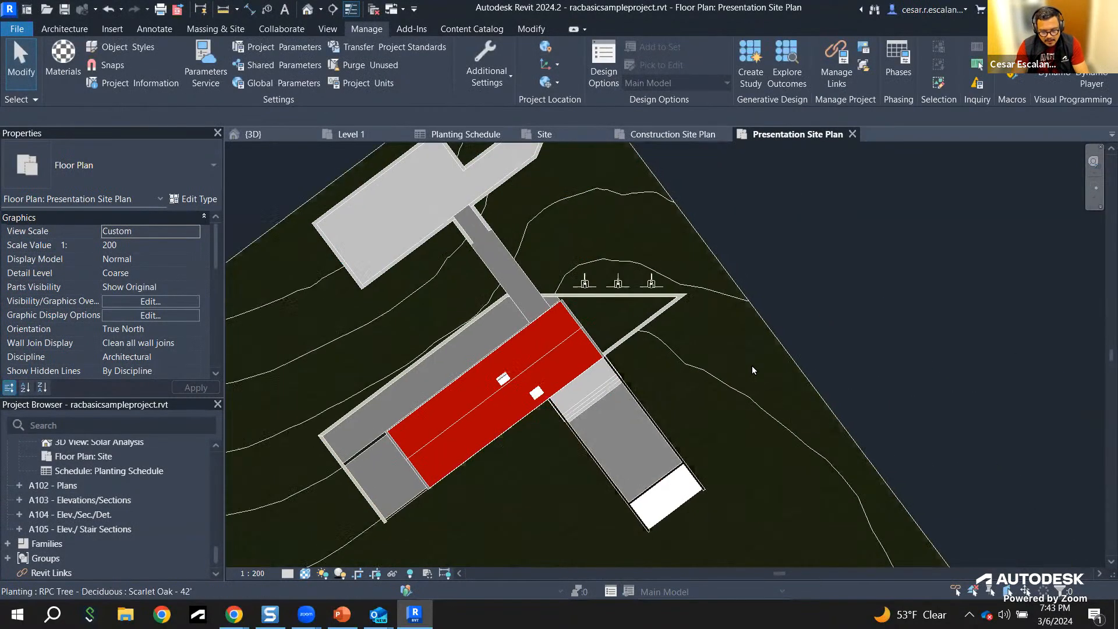
pyautogui.scroll(1, 843, 456)
pyautogui.scroll(-1, 843, 457)
pyautogui.scroll(1, 679, 303)
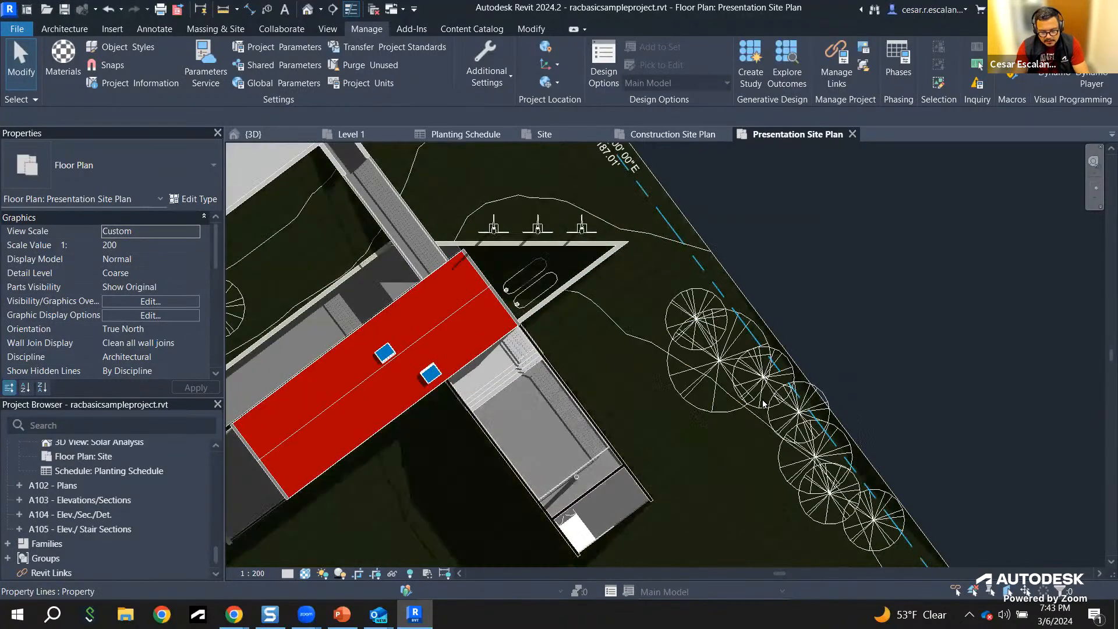
pyautogui.click(679, 304)
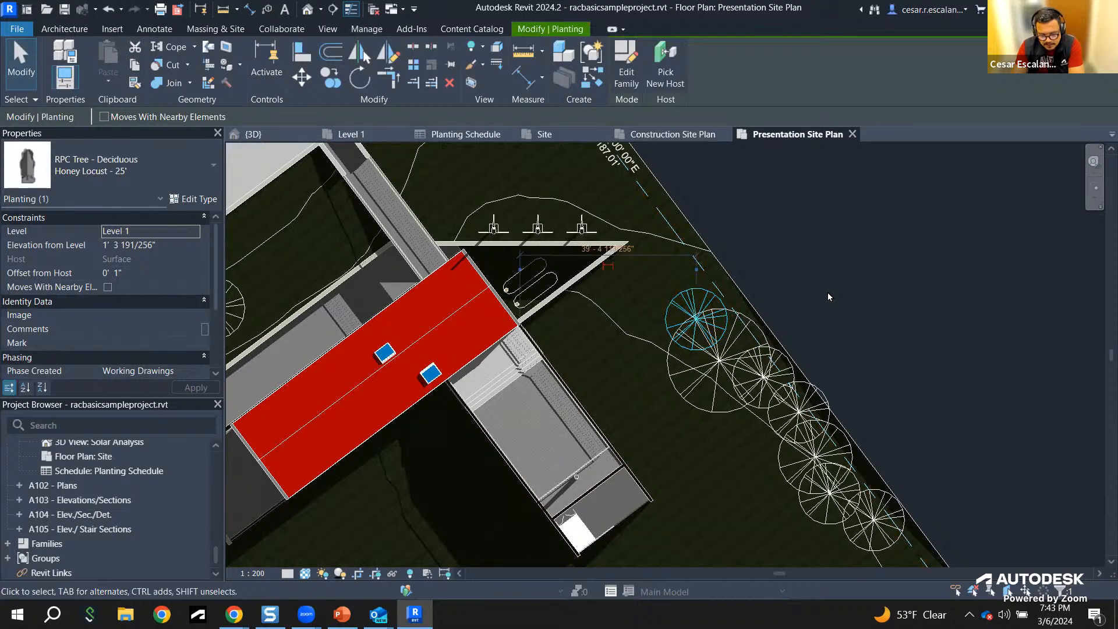
# Step: Inspect the family and type of the individual trees in the row along the S 37° 00' 00" E boundary, and clear the selection
pyautogui.click(714, 366)
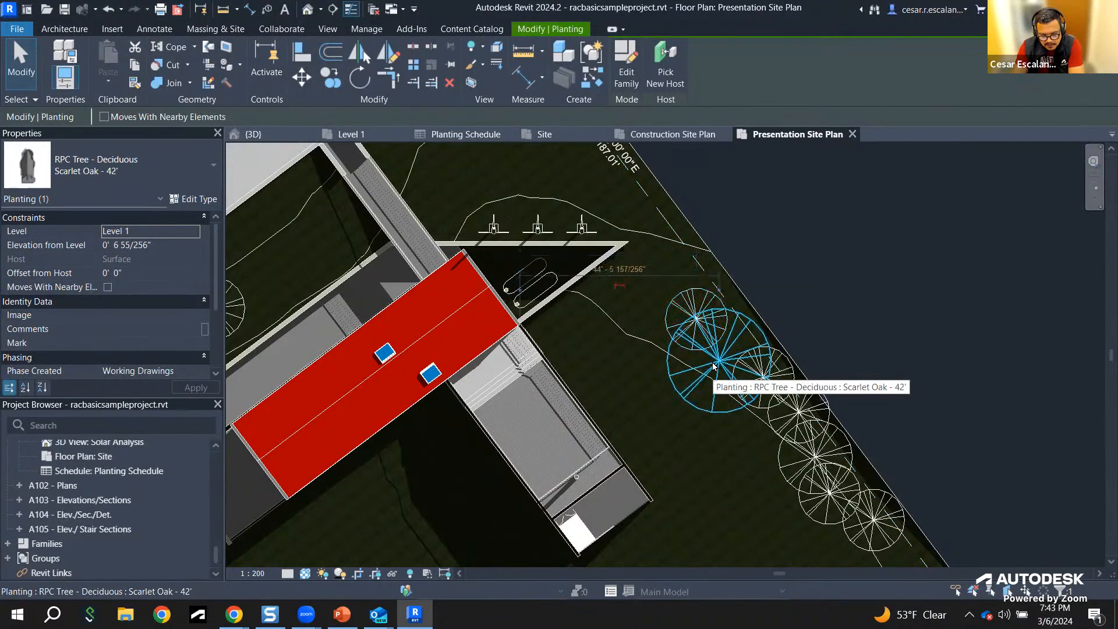
pyautogui.click(792, 373)
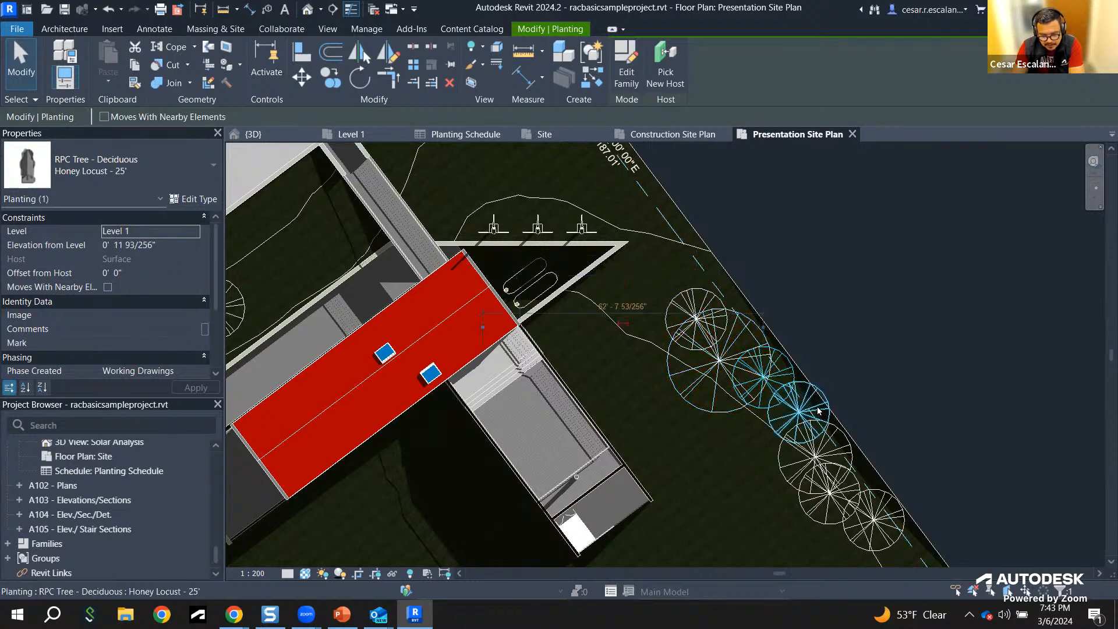
pyautogui.click(848, 496)
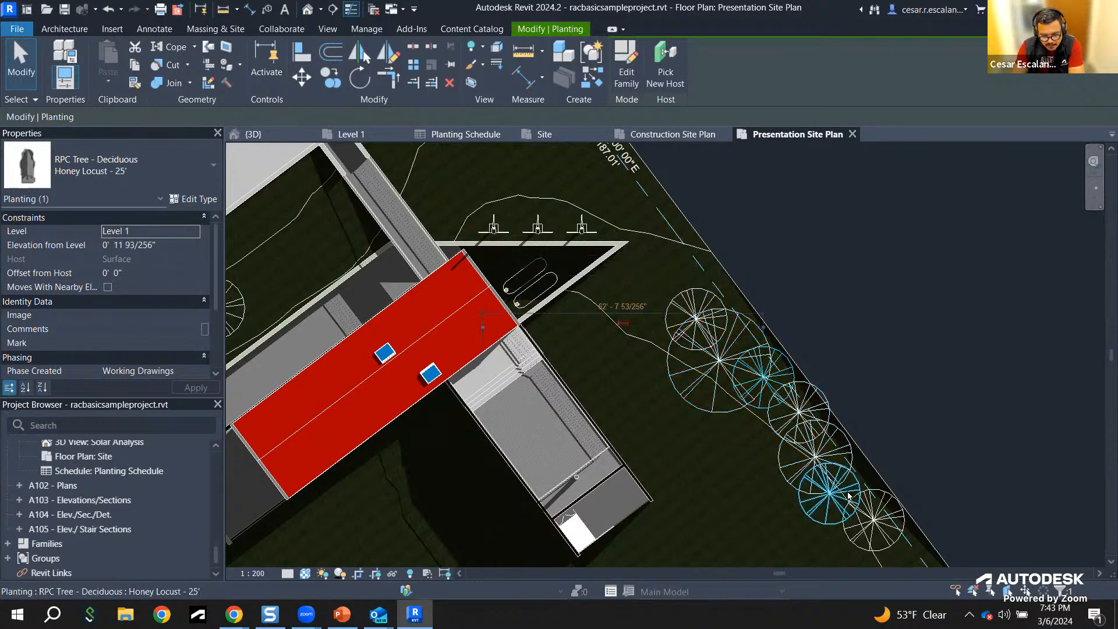
pyautogui.click(845, 449)
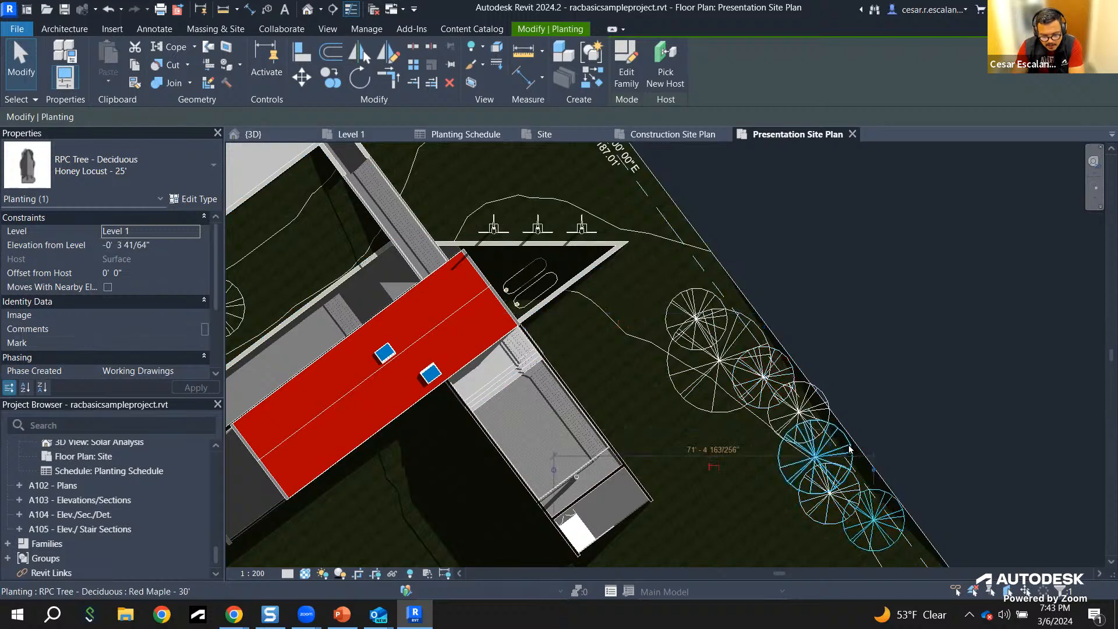
pyautogui.click(845, 449)
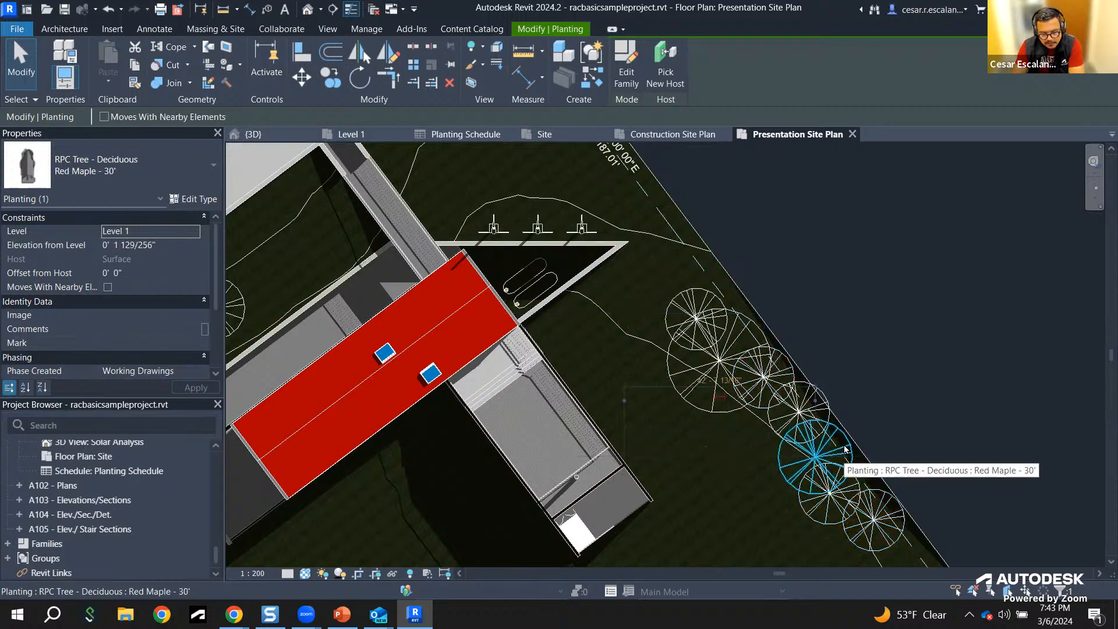
pyautogui.moveTo(918, 362); pyautogui.dragTo(819, 338, button='middle')
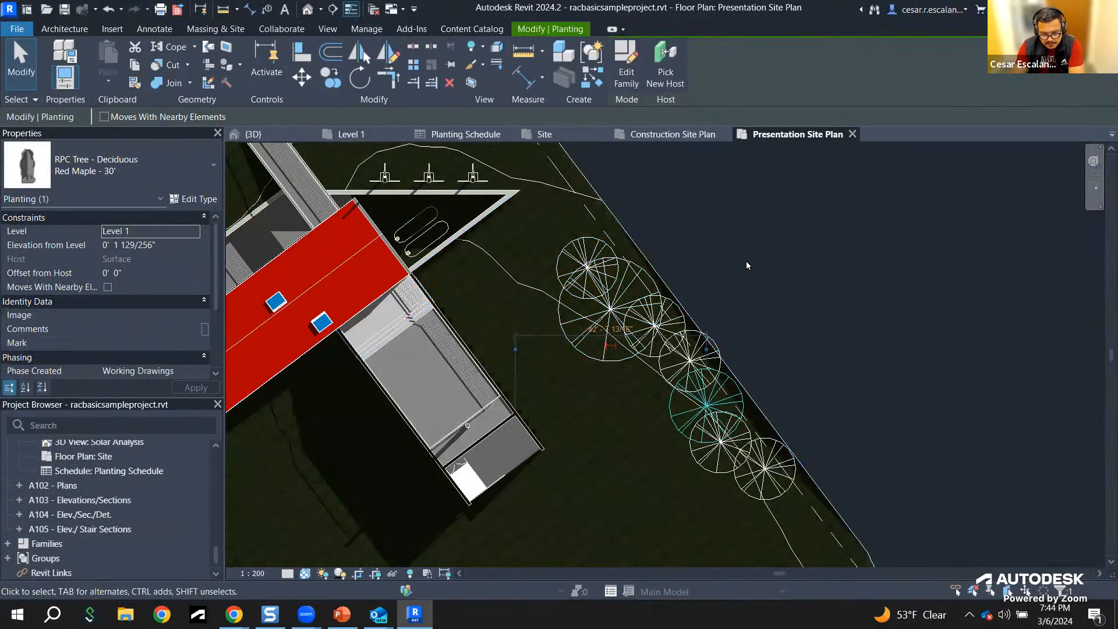
pyautogui.press('Escape')
# Step: Examine the type properties of the largest tree in the boundary row, close them without changes and deselect the tree
pyautogui.click(627, 286)
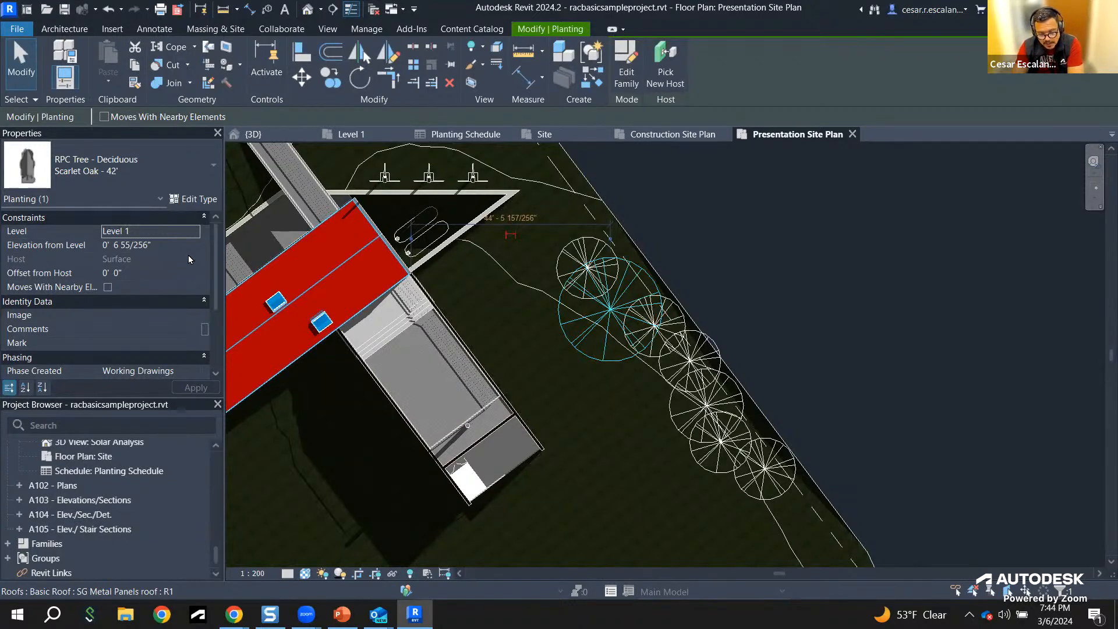
pyautogui.click(190, 198)
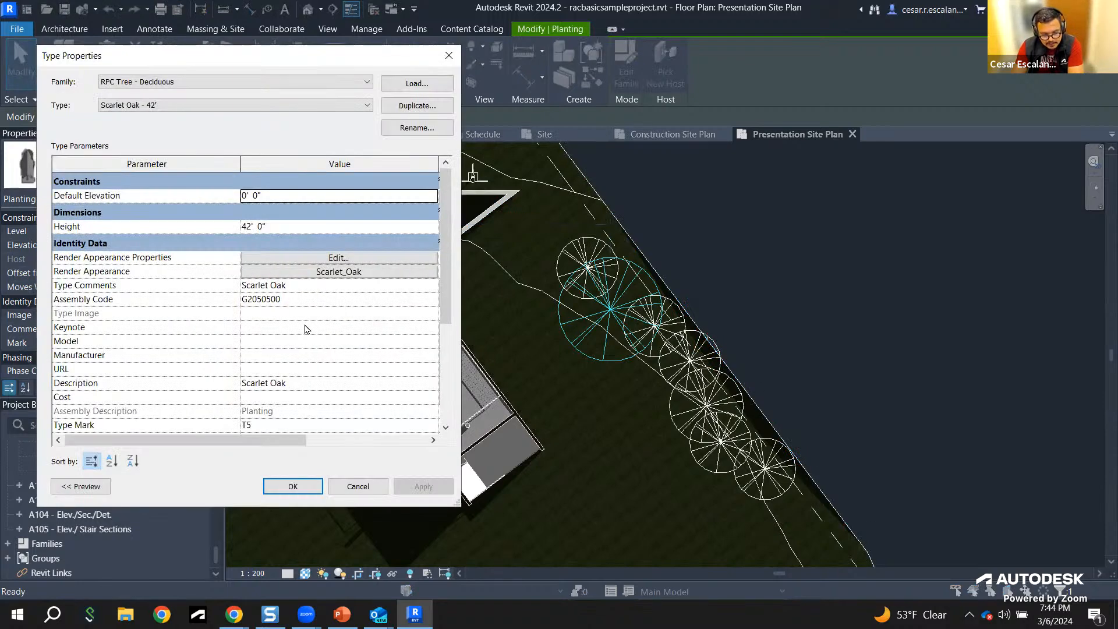
pyautogui.scroll(-4, 305, 329)
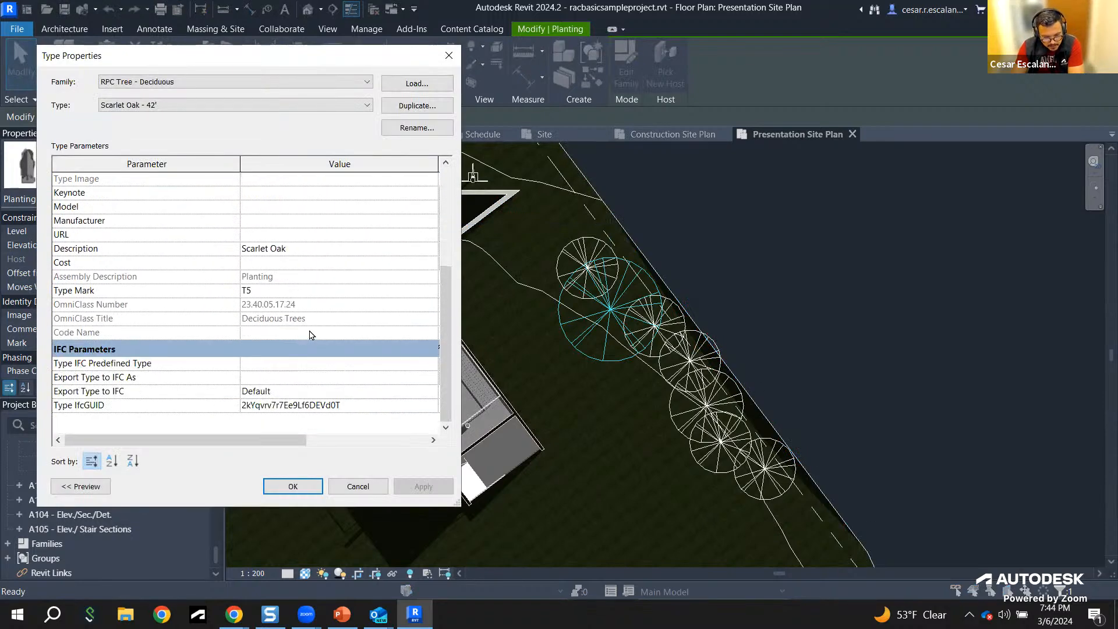
pyautogui.scroll(5, 320, 326)
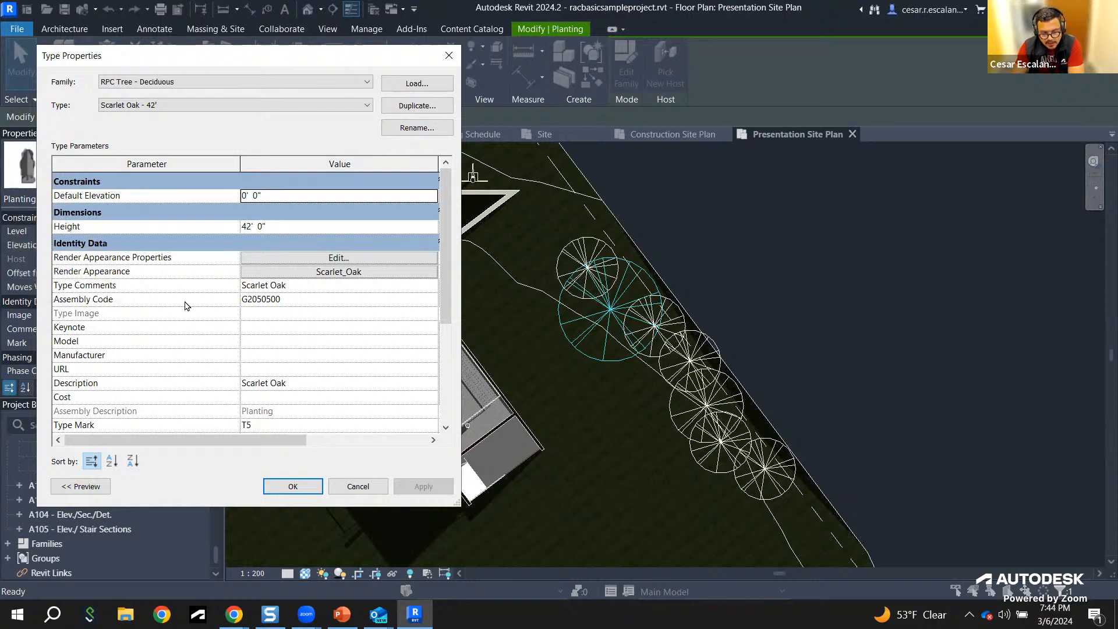
pyautogui.click(358, 486)
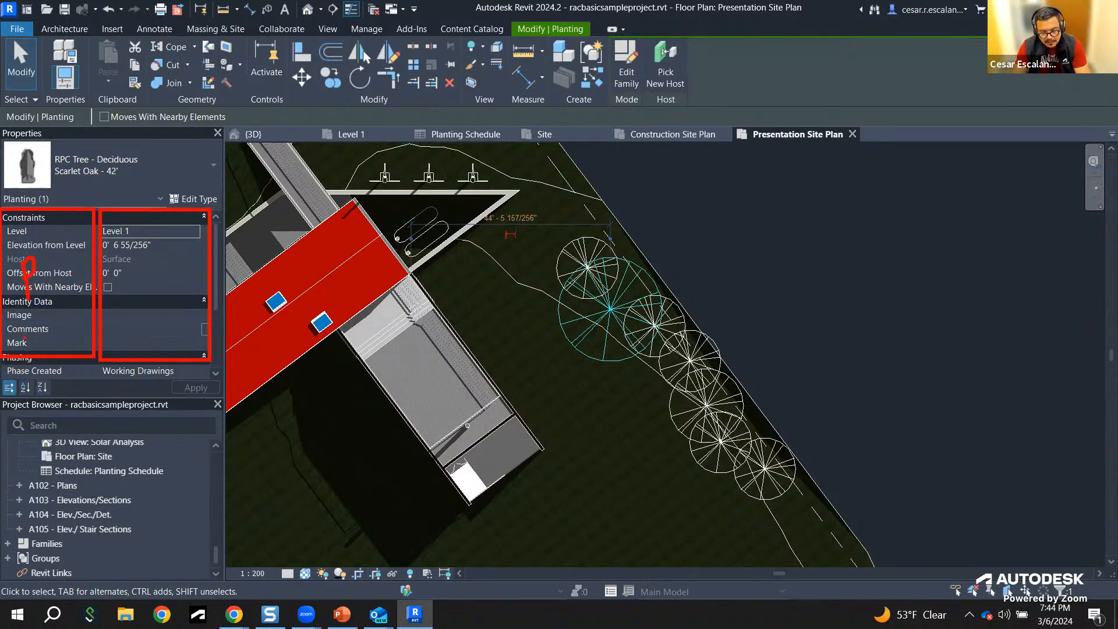
pyautogui.press('Escape')
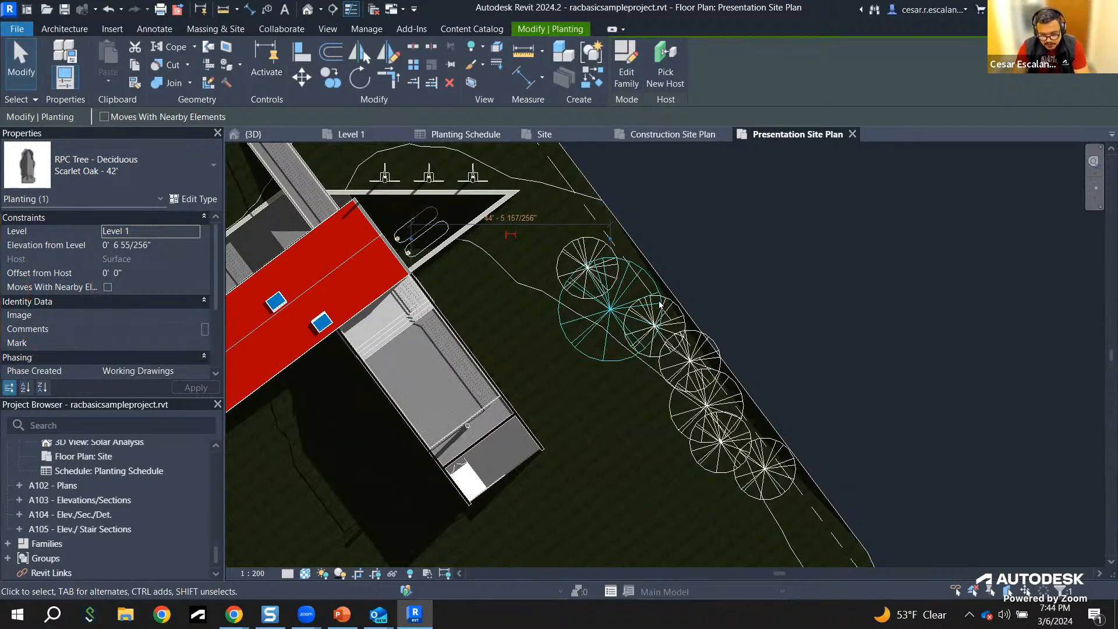
pyautogui.press('Escape')
# Step: Write the temporary screen annotation "Type: Member of a family with a unique parameter value" over the site plan
pyautogui.scroll(2, 659, 301)
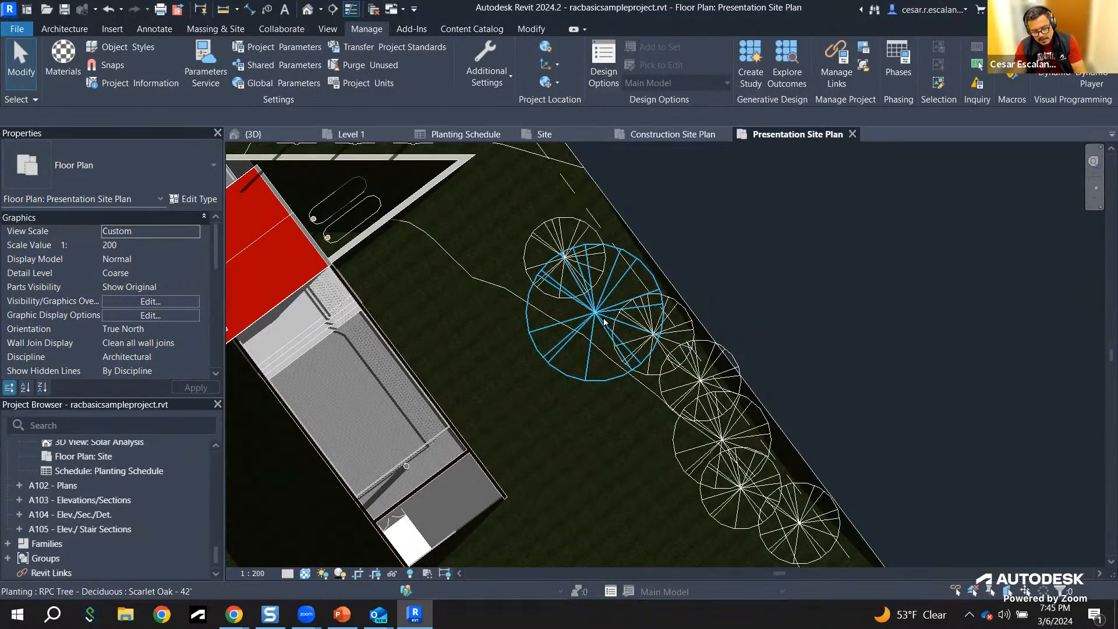
pyautogui.write('Type:')
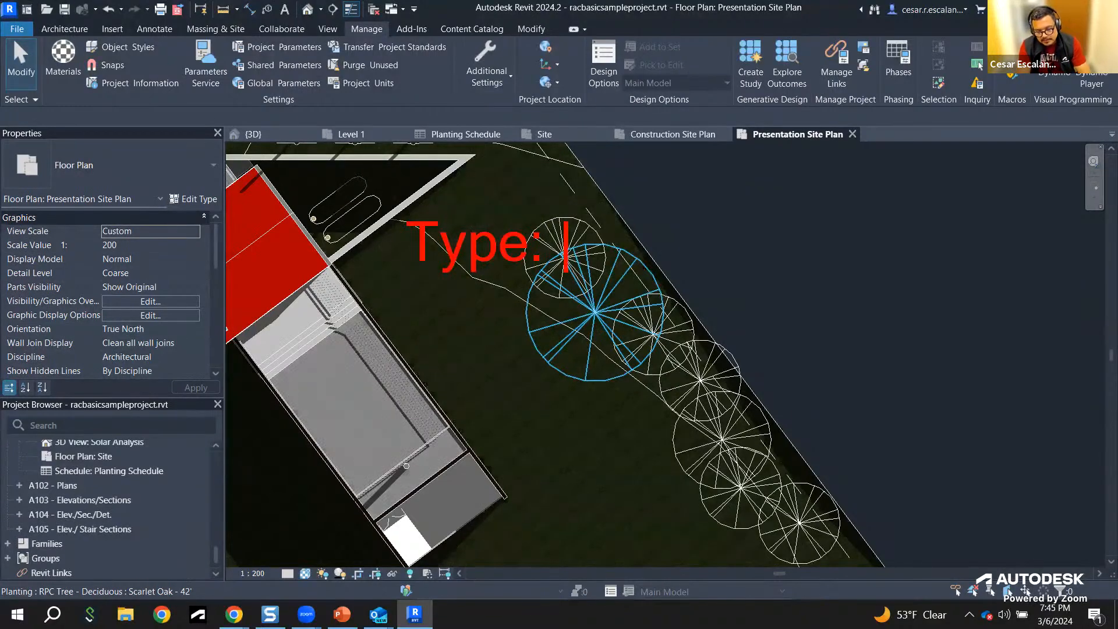
pyautogui.write('Mem')
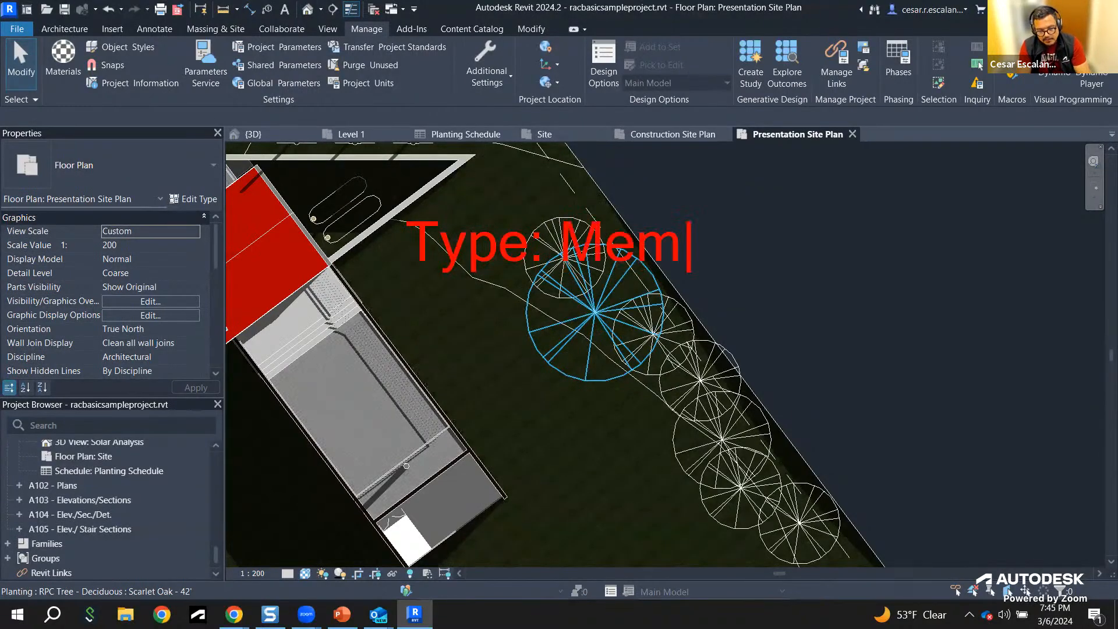
pyautogui.write('ber of')
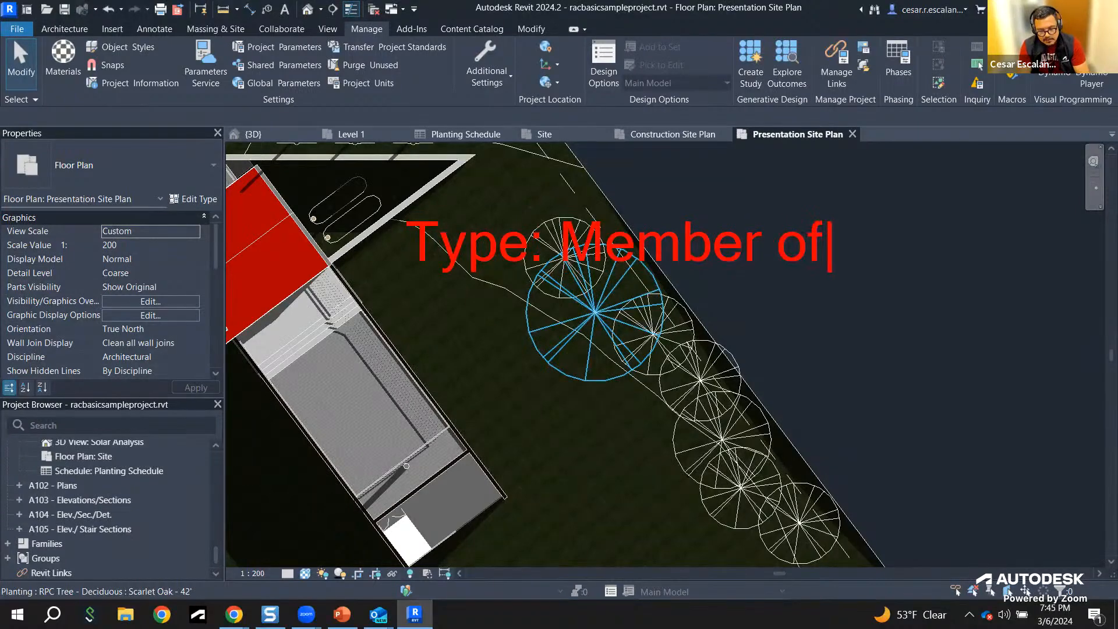
pyautogui.write(' a')
pyautogui.press('Return')
pyautogui.write('family ')
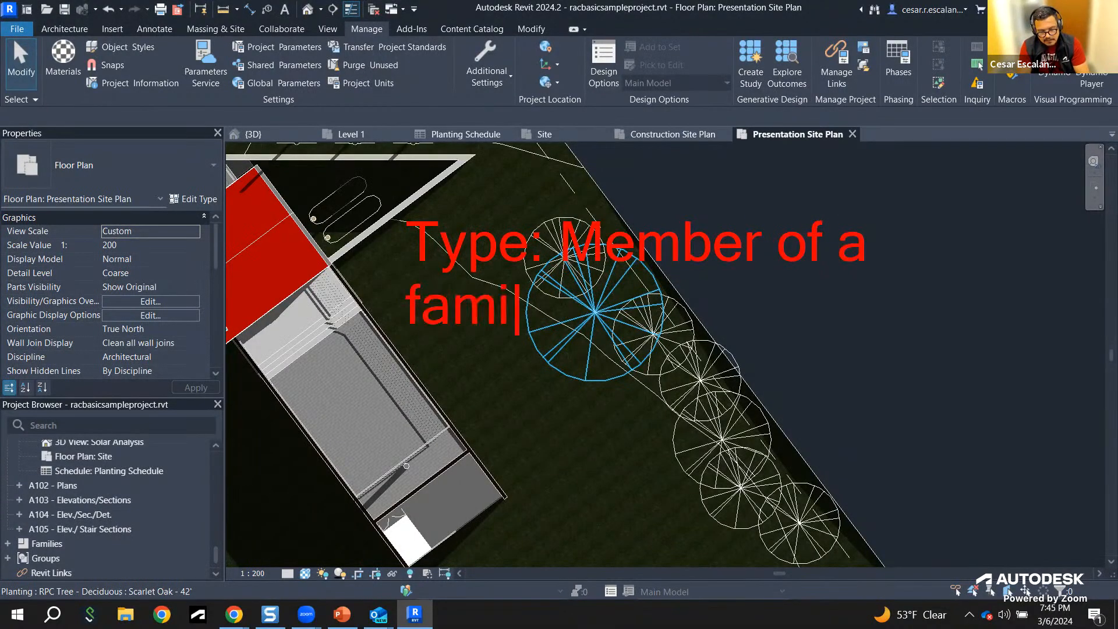
pyautogui.write('with a ')
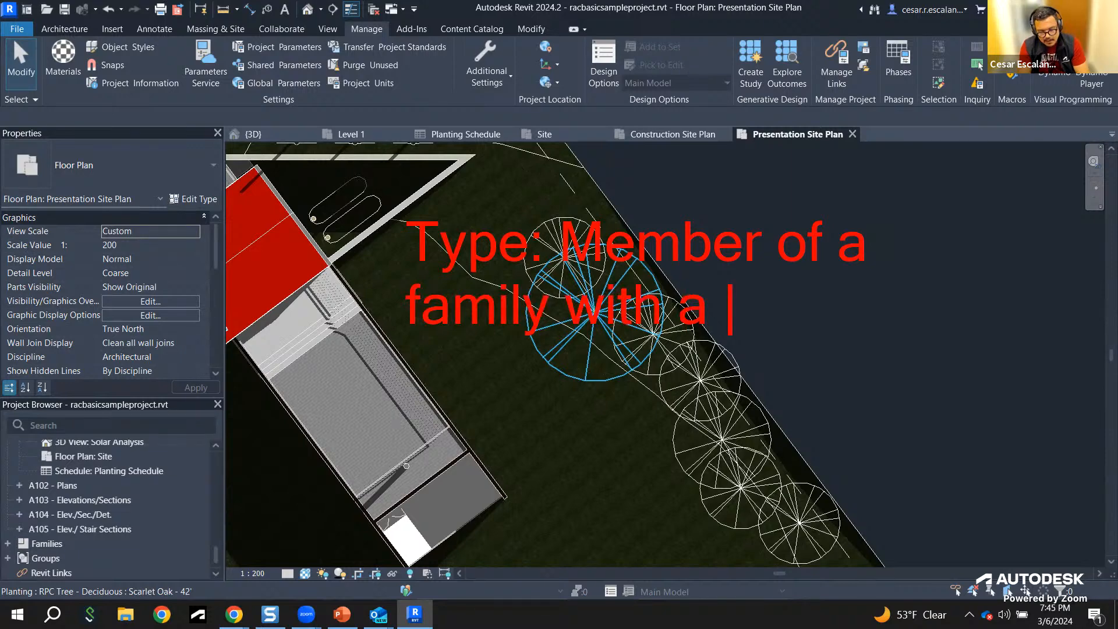
pyautogui.write('unique')
pyautogui.press('Return')
pyautogui.write('para')
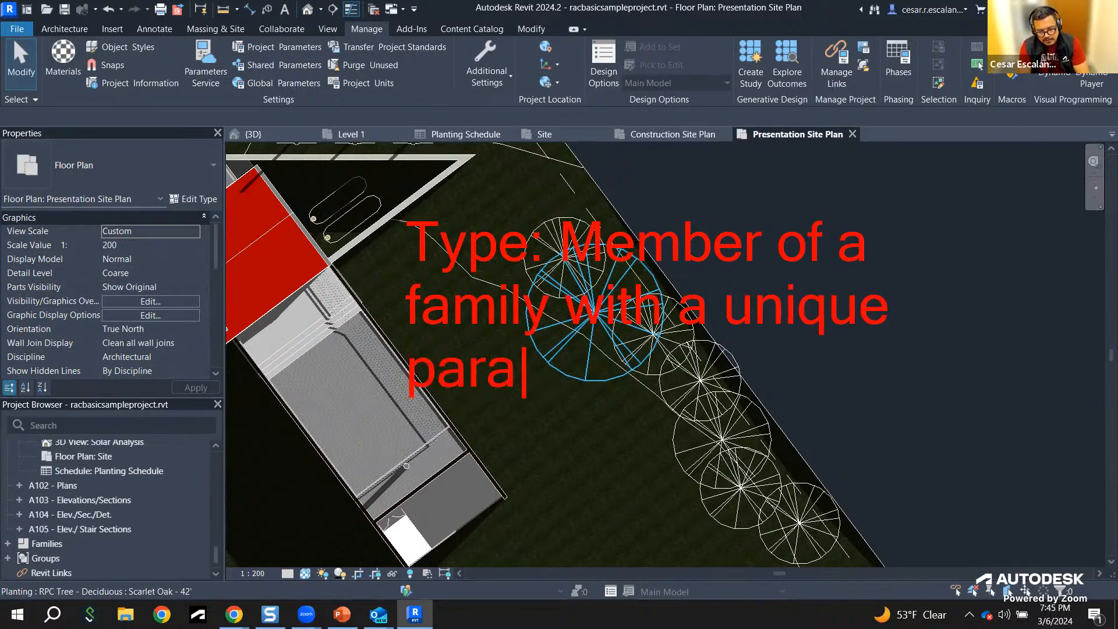
pyautogui.write('meter value')
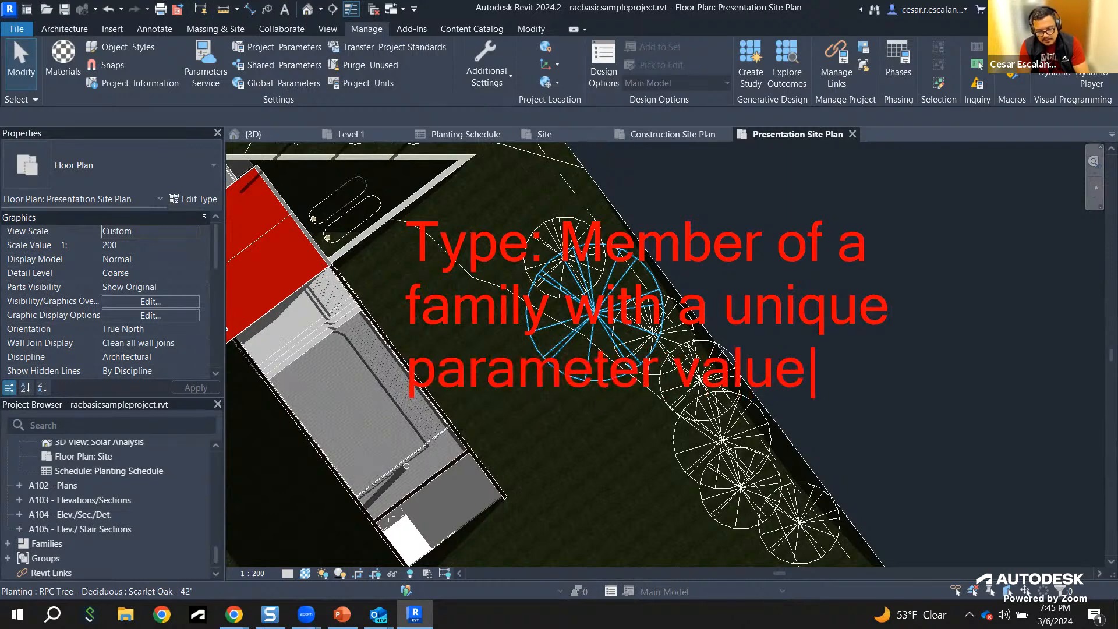
# Step: Compare the family and type of the largest tree in the boundary row with those of the smaller tree overlapping it
pyautogui.click(606, 289)
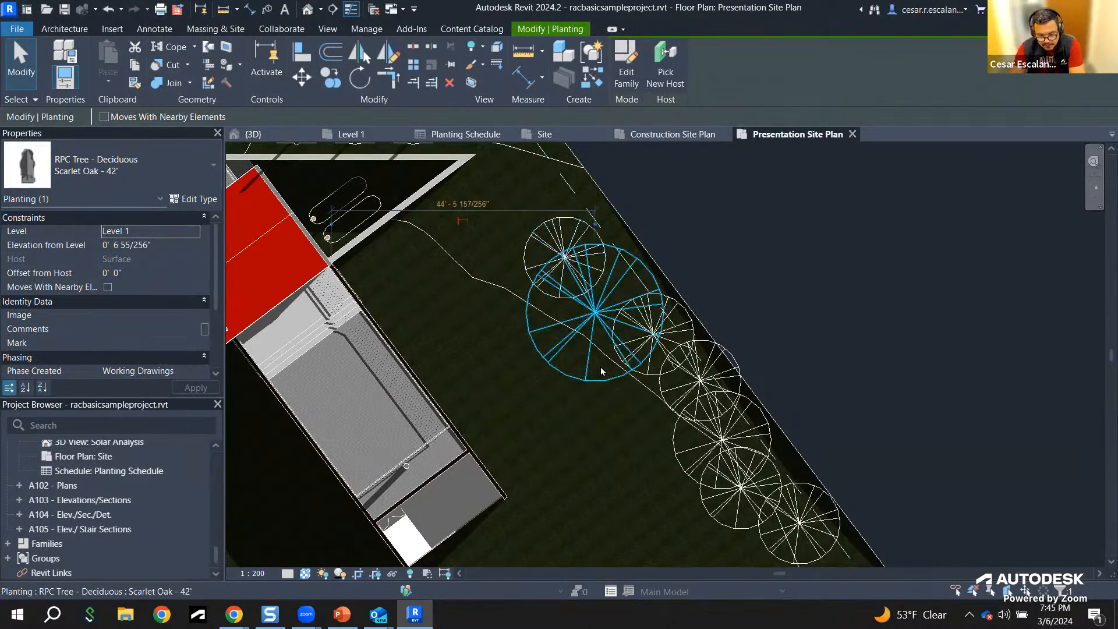
pyautogui.click(689, 327)
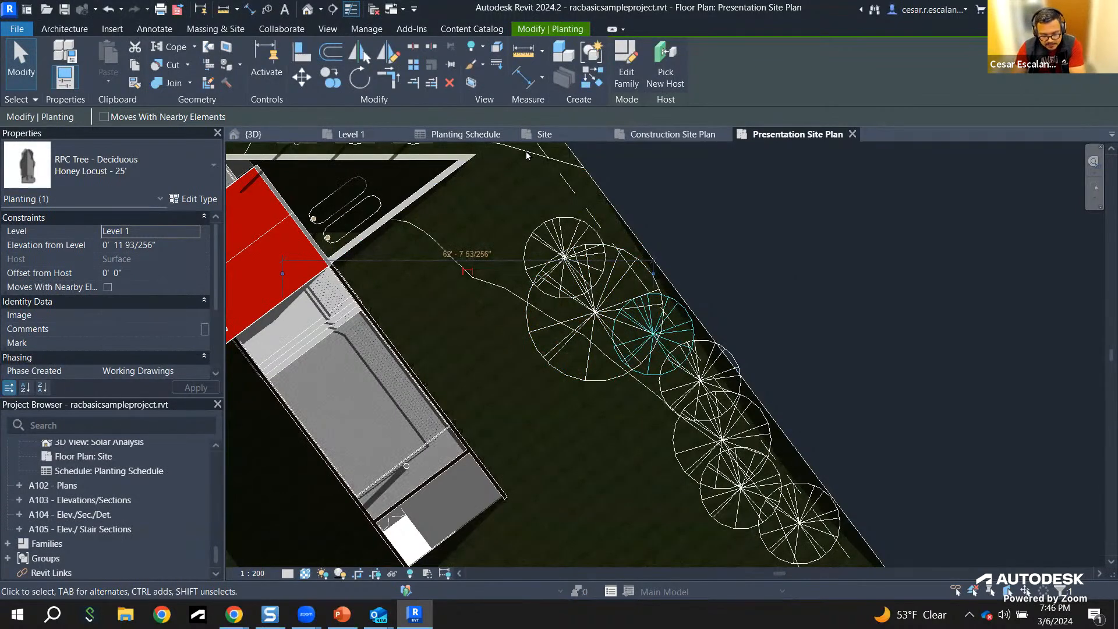
pyautogui.click(931, 407)
pyautogui.click(600, 297)
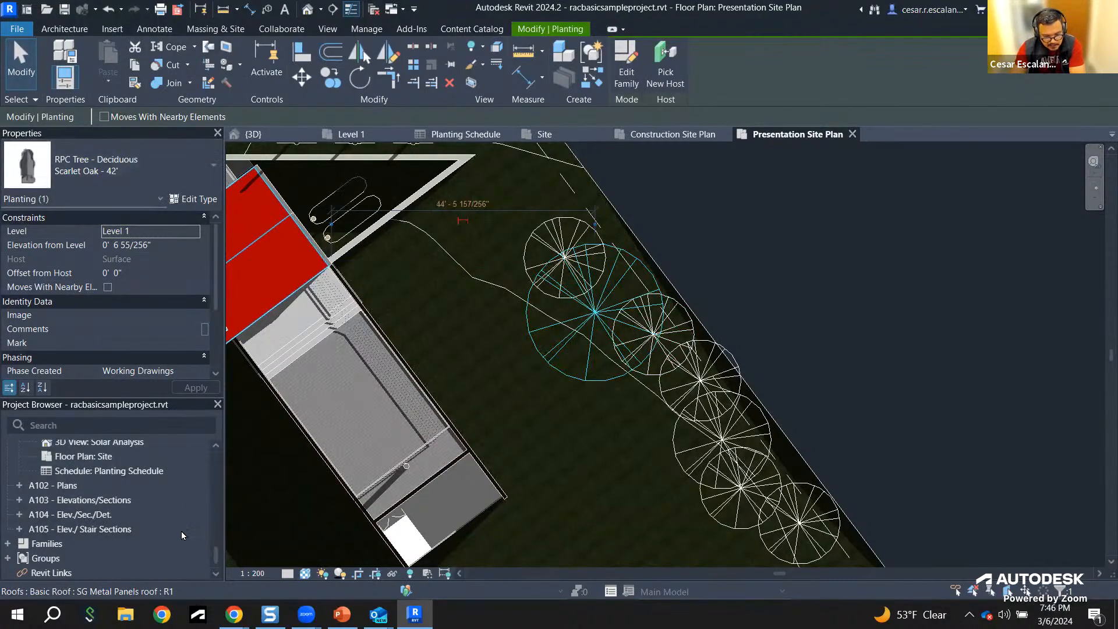
# Step: Expand the project's Families and review the listed categories down to Planting
pyautogui.moveTo(214, 550)
pyautogui.mouseDown()
pyautogui.moveTo(216, 448)
pyautogui.moveTo(200, 565)
pyautogui.mouseUp()
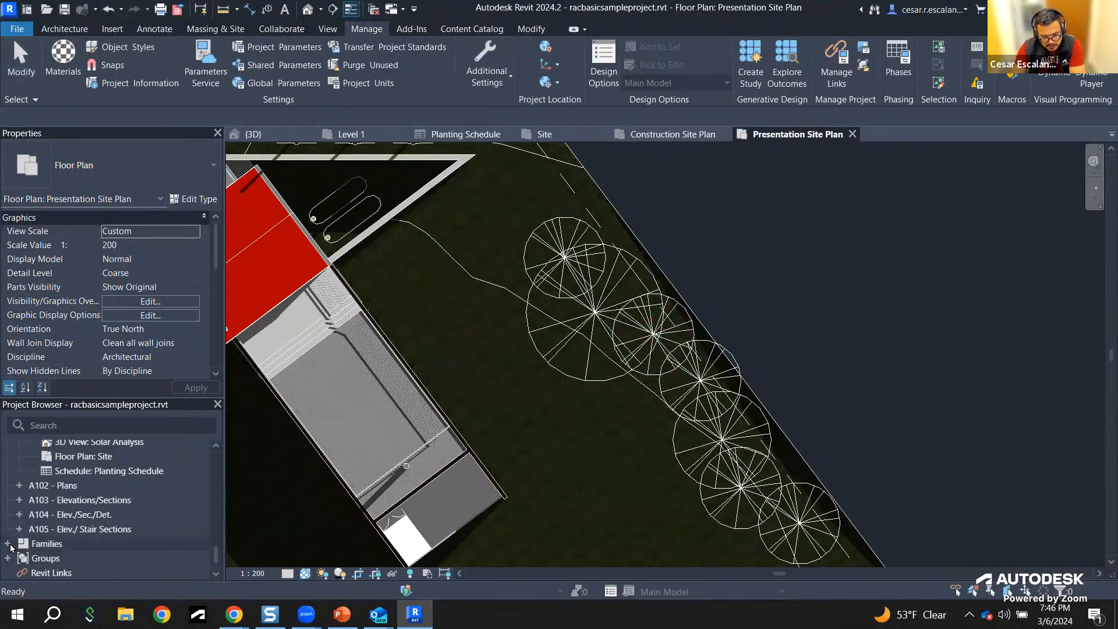
pyautogui.doubleClick(39, 544)
pyautogui.scroll(-5, 151, 527)
pyautogui.scroll(3, 151, 527)
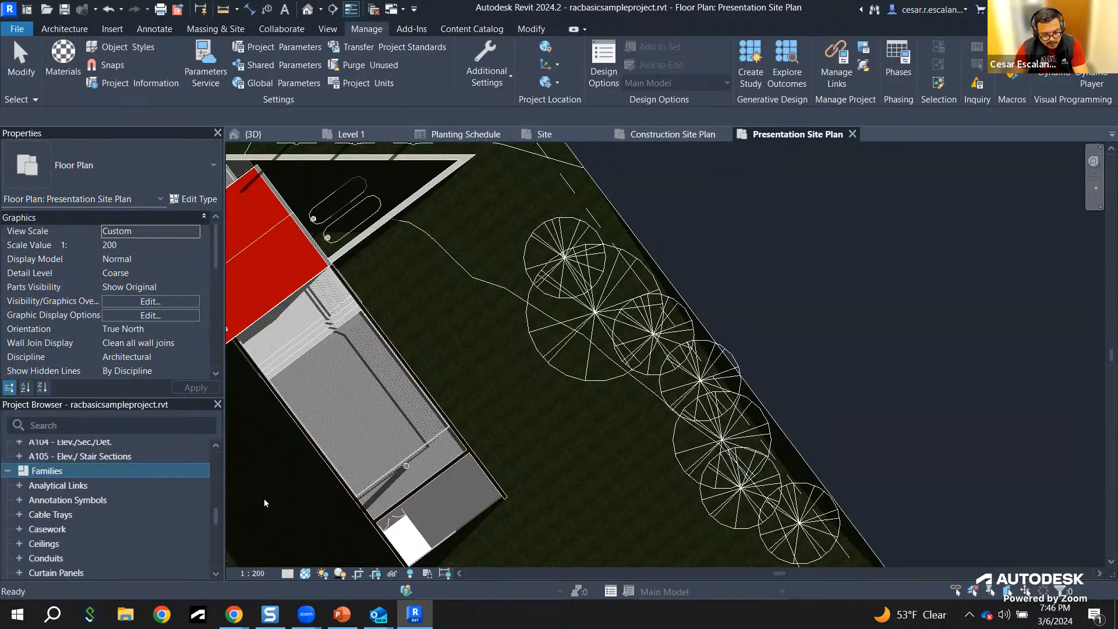
pyautogui.scroll(-2, 162, 521)
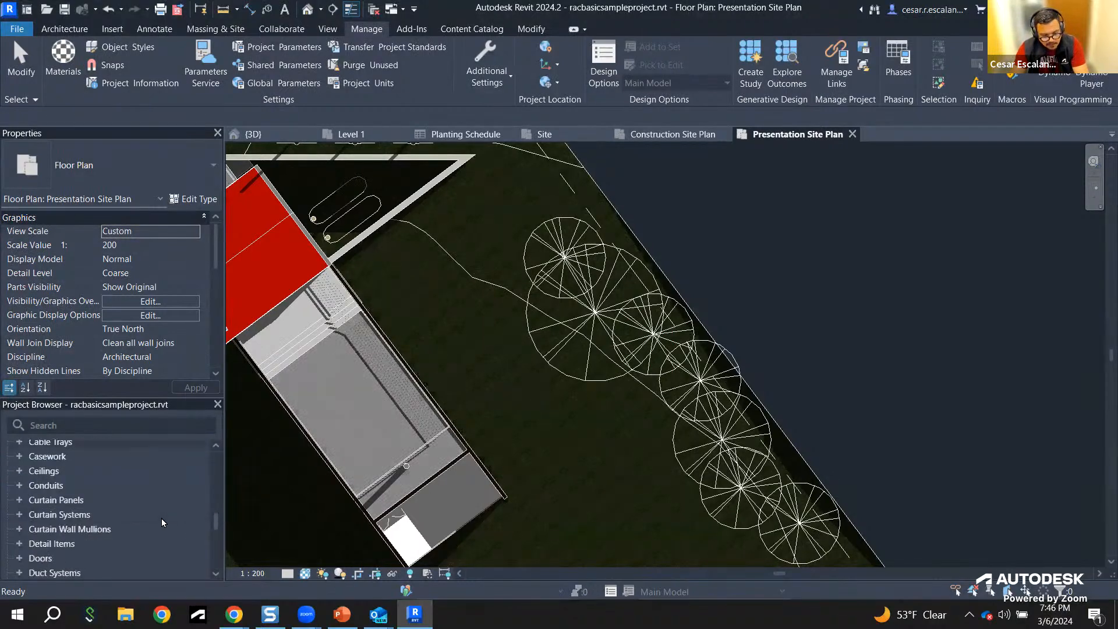
pyautogui.scroll(-2, 162, 522)
pyautogui.scroll(-2, 162, 522)
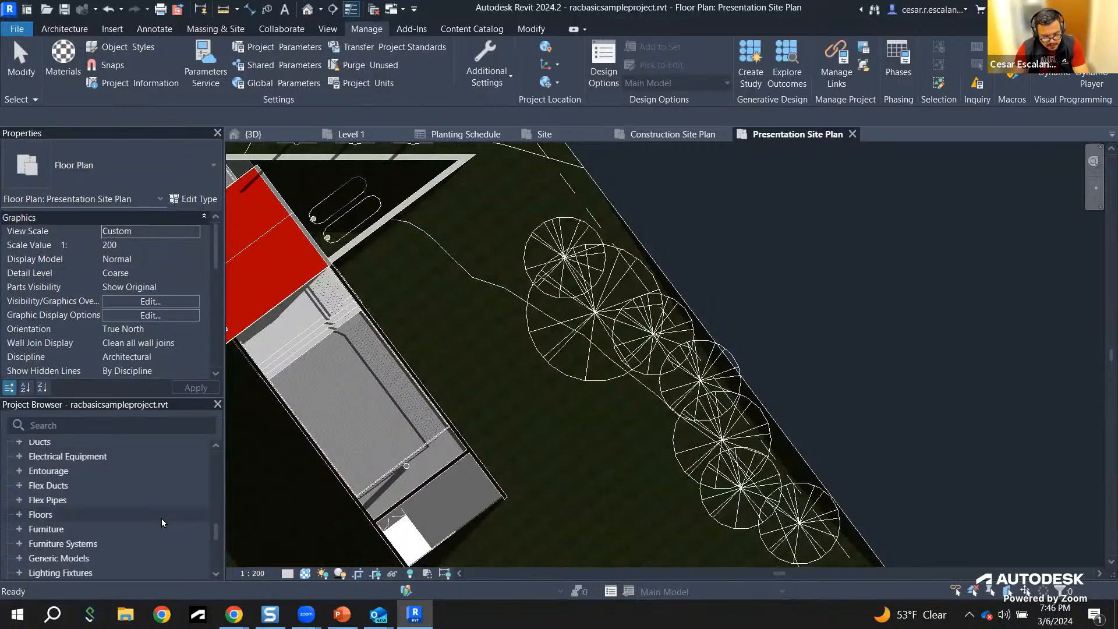
pyautogui.scroll(-1, 161, 519)
pyautogui.scroll(1, 162, 519)
pyautogui.scroll(-1, 74, 533)
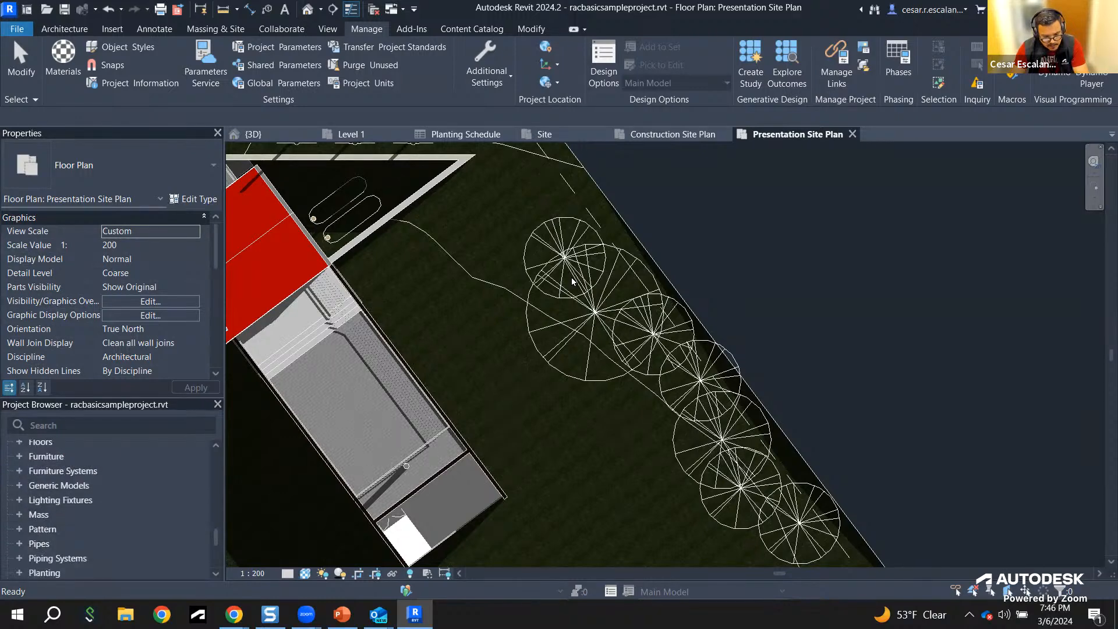
# Step: Inspect the uppermost tree in the boundary row and review the RPC Tree - Deciduous types listed under the Planting families
pyautogui.click(563, 237)
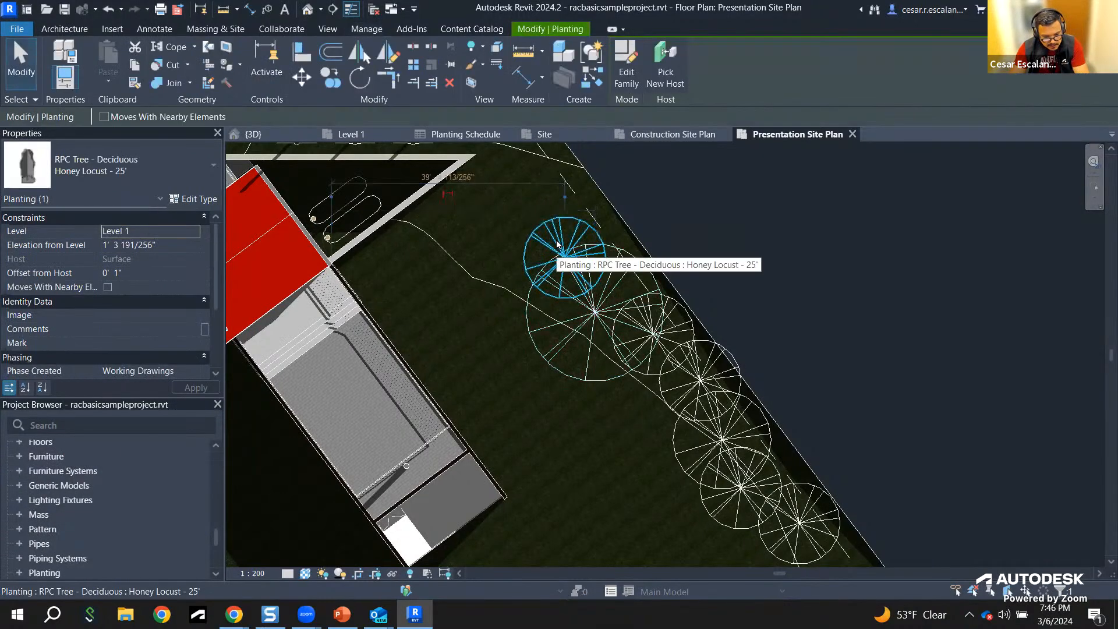
pyautogui.scroll(-2, 175, 509)
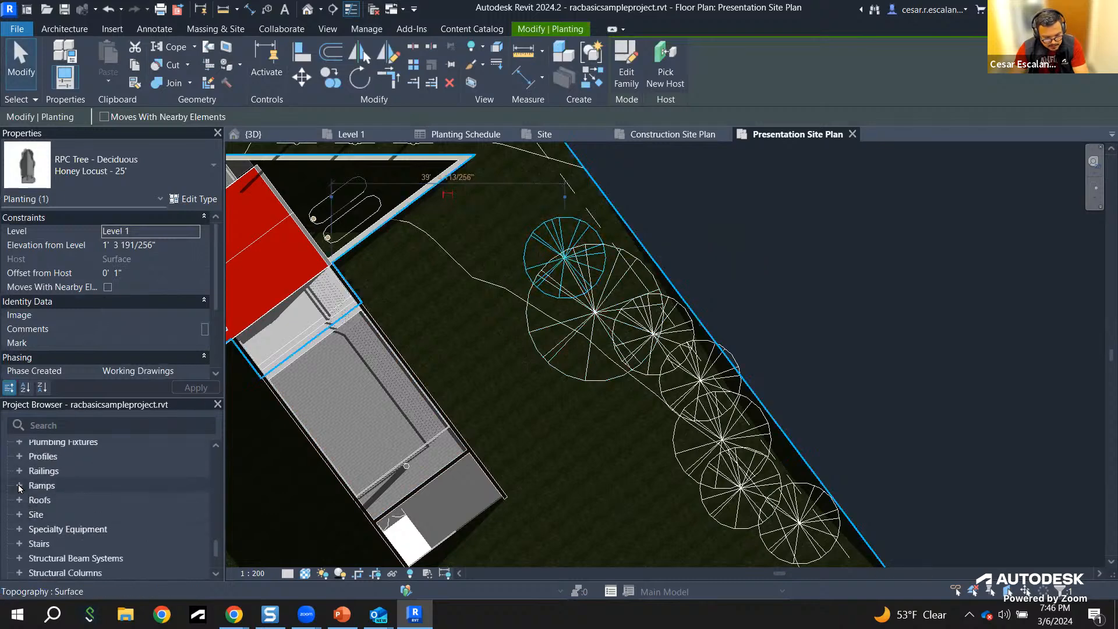
pyautogui.scroll(2, 41, 512)
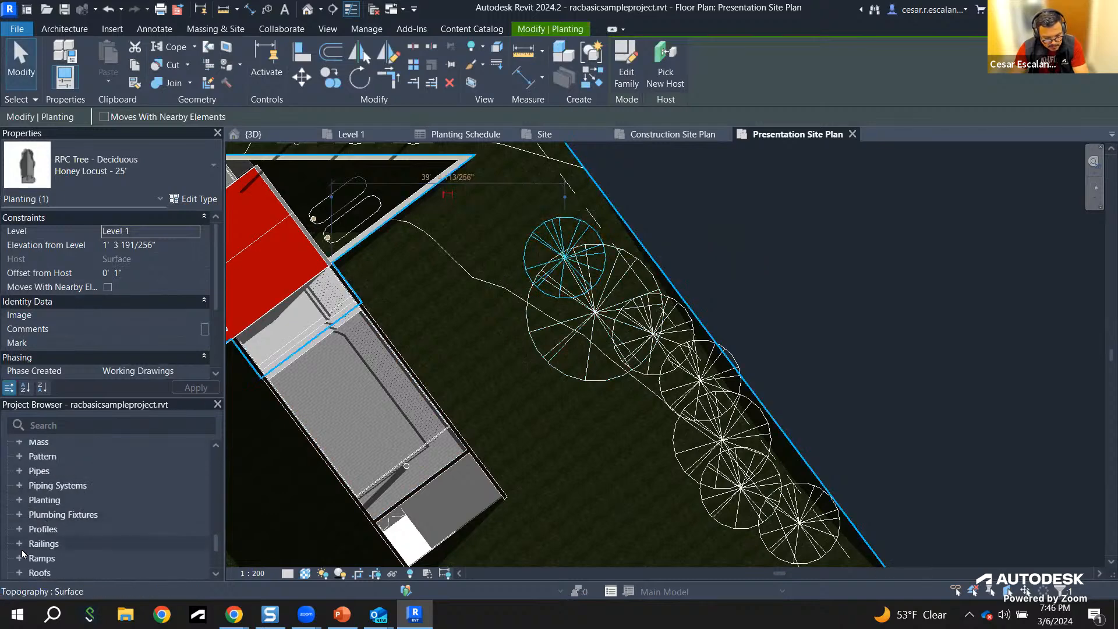
pyautogui.click(20, 499)
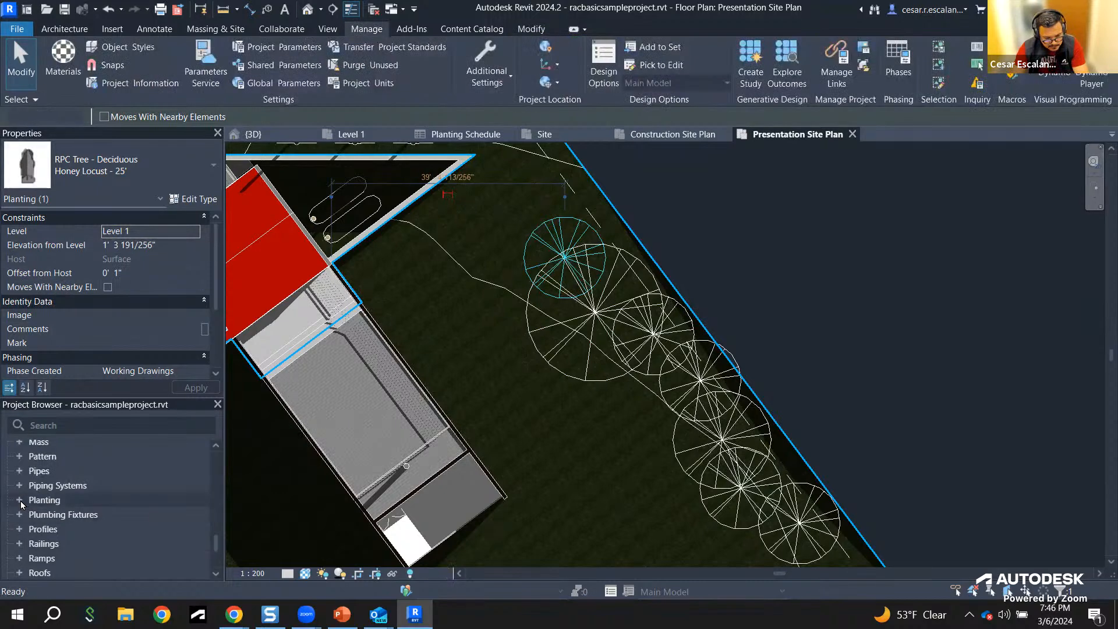
pyautogui.click(30, 514)
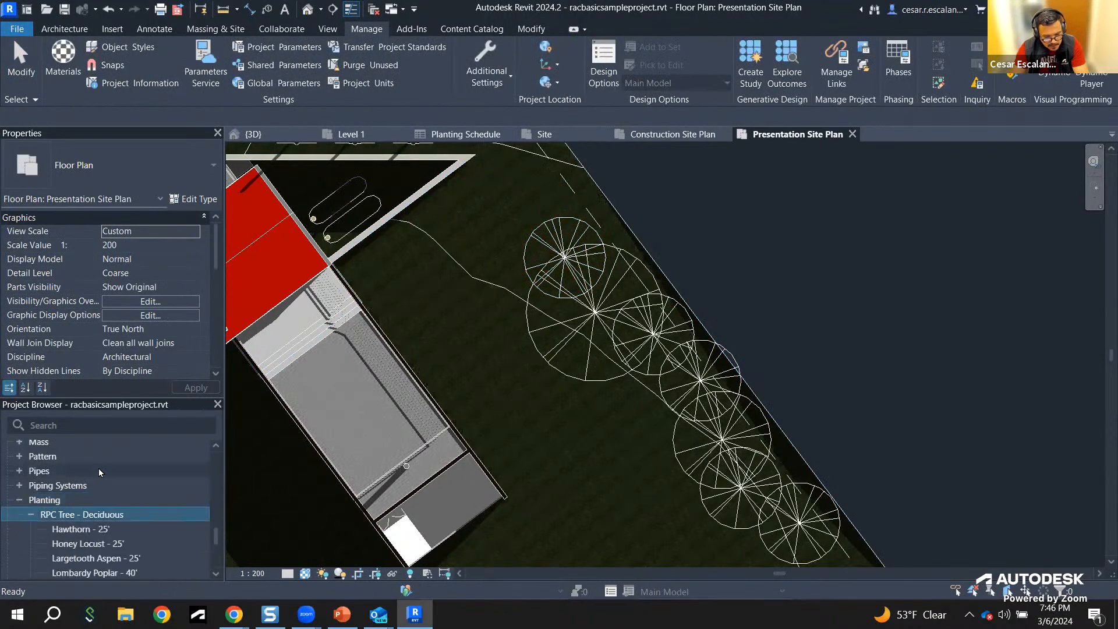
pyautogui.scroll(-1, 99, 468)
pyautogui.scroll(2, 100, 470)
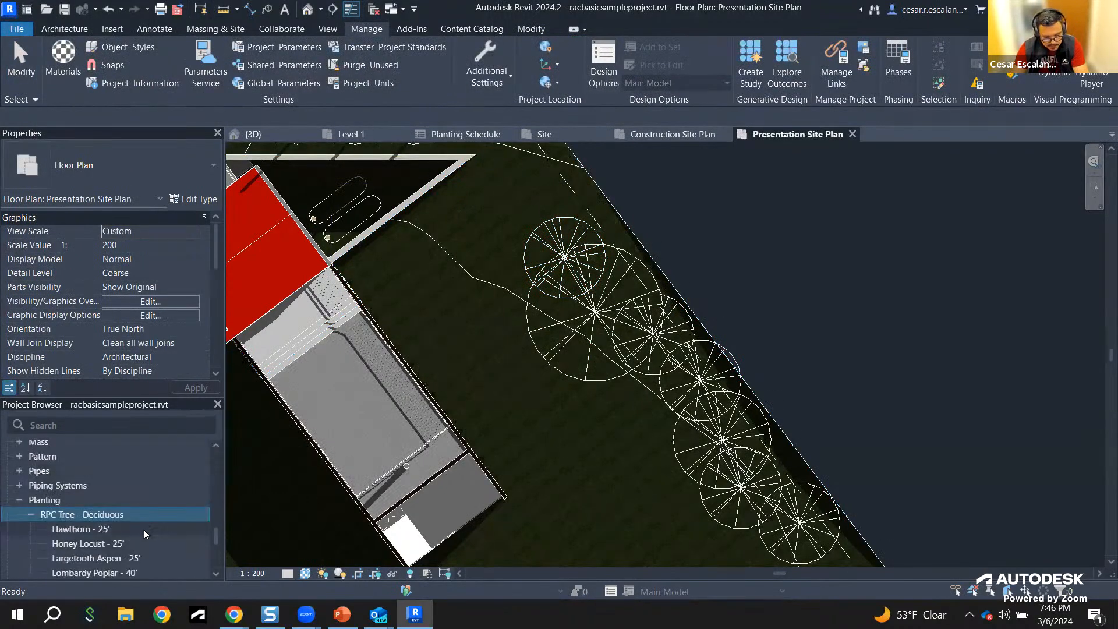
pyautogui.click(55, 499)
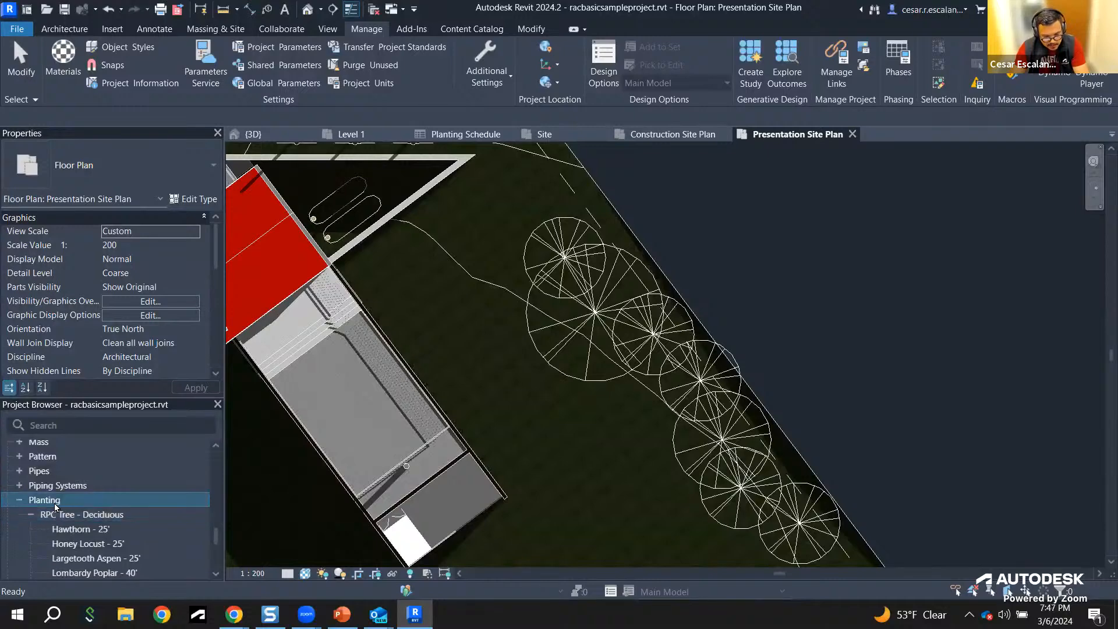
# Step: Review all types of the RPC Tree - Deciduous family and identify the largest tree in the boundary row
pyautogui.click(92, 515)
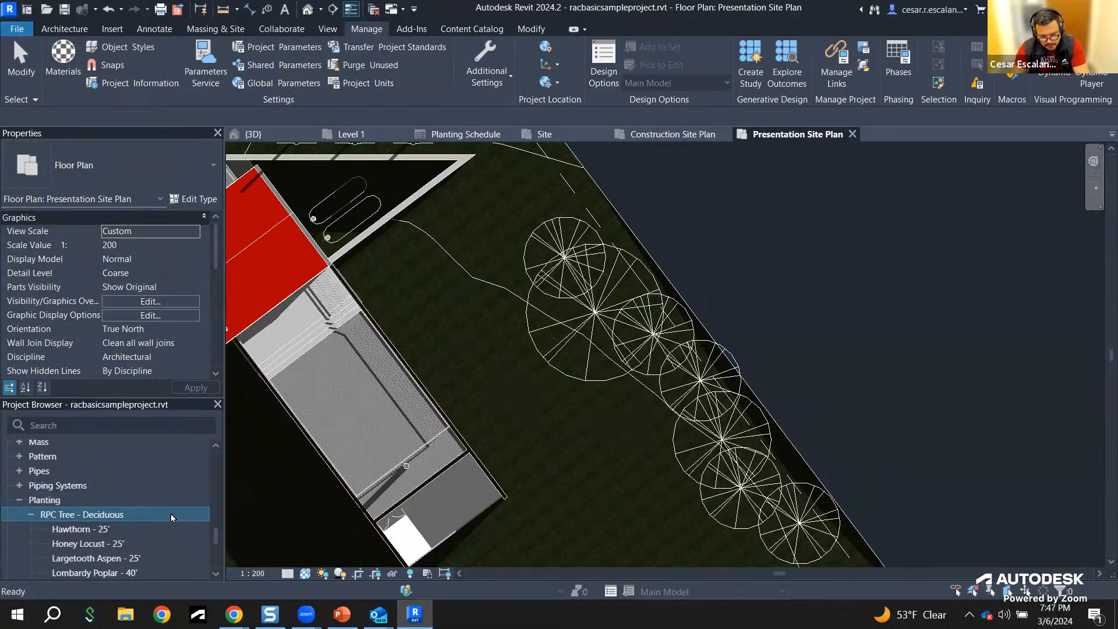
pyautogui.click(216, 572)
pyautogui.click(215, 572)
pyautogui.click(215, 572)
pyautogui.click(216, 572)
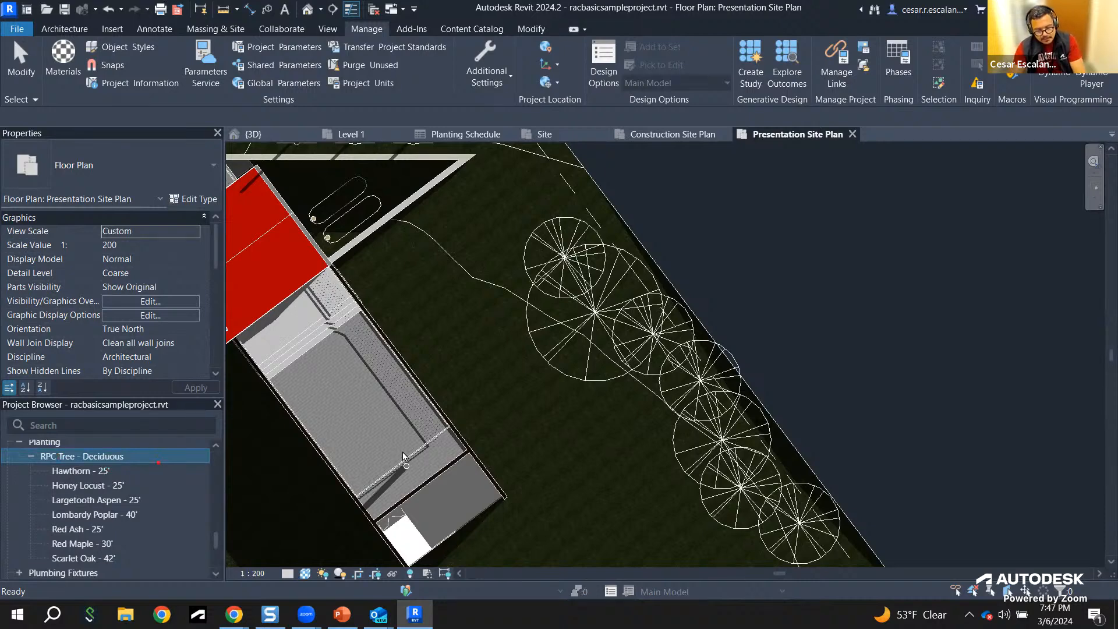
pyautogui.click(617, 278)
pyautogui.press('Escape')
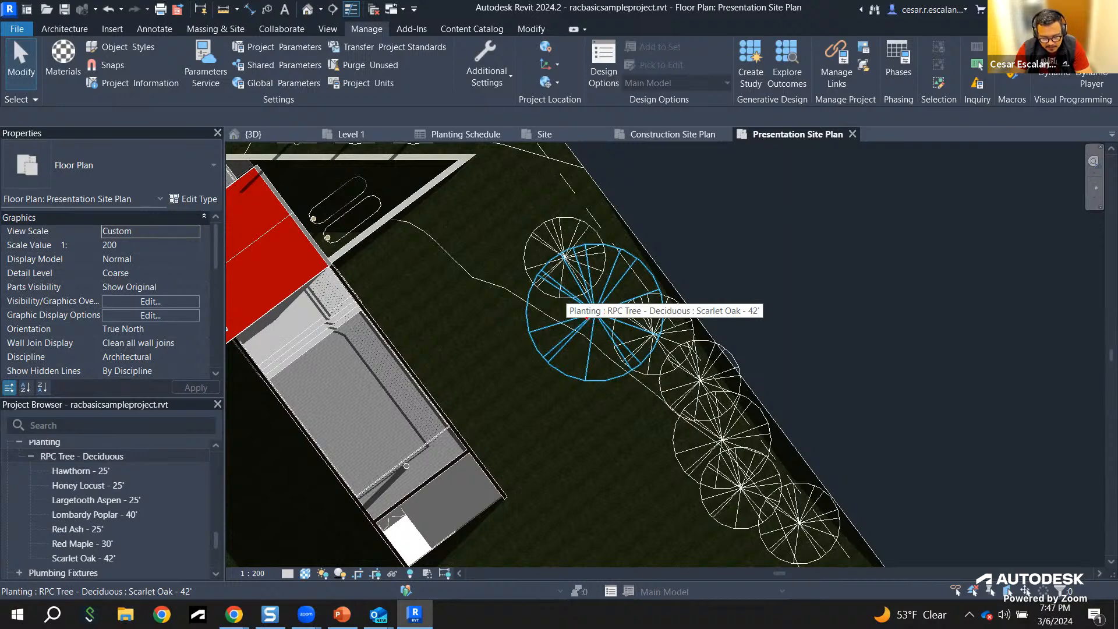
# Step: Annotate the largest tree's identification label with a pointer stroke, the text "Category : Family : Type" and an arrow
pyautogui.moveTo(584, 321); pyautogui.dragTo(541, 378)
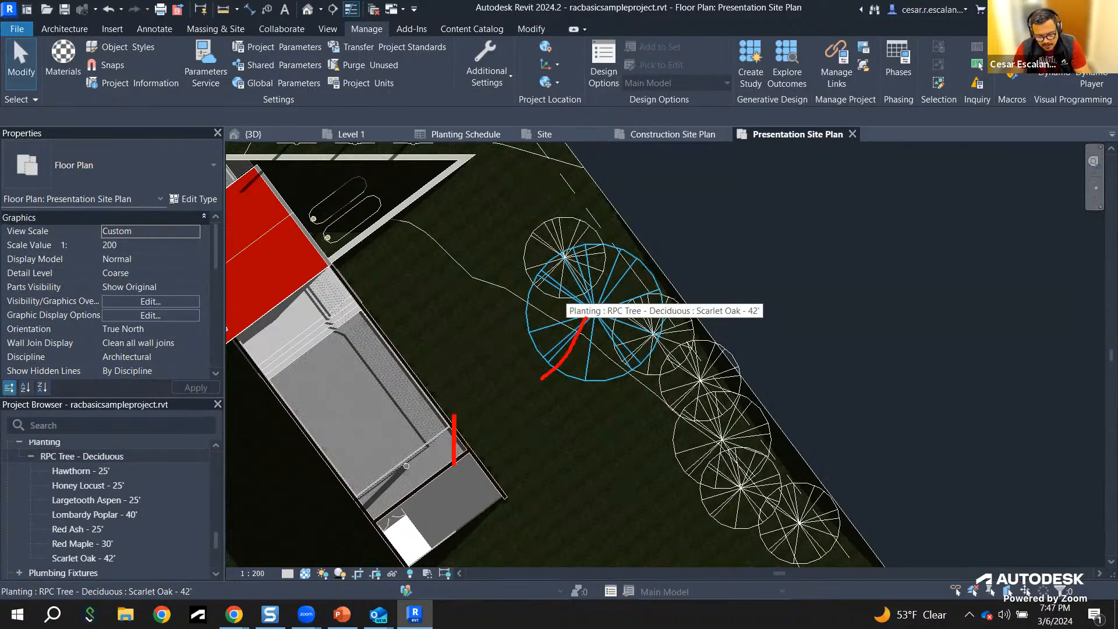
pyautogui.write('Cater')
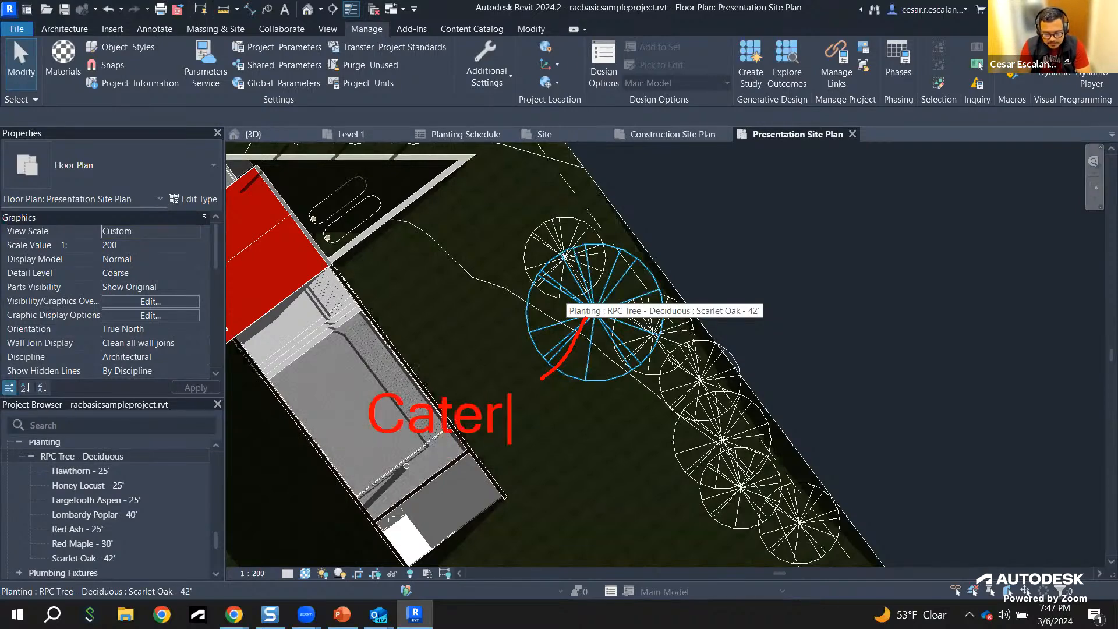
pyautogui.press('BackSpace')
pyautogui.write('gory ')
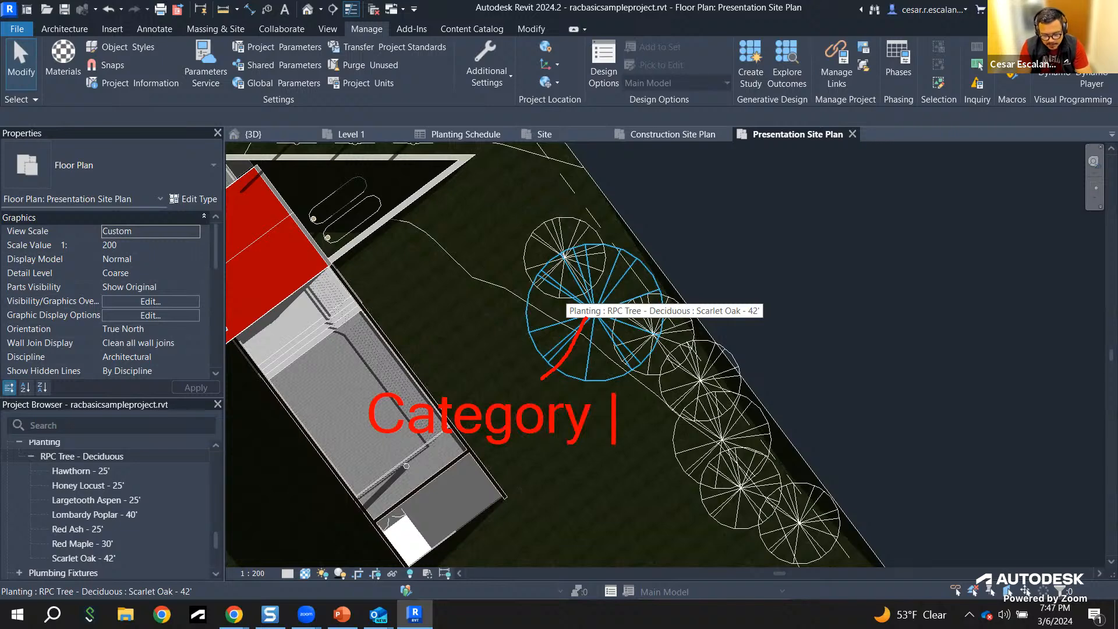
pyautogui.write(':')
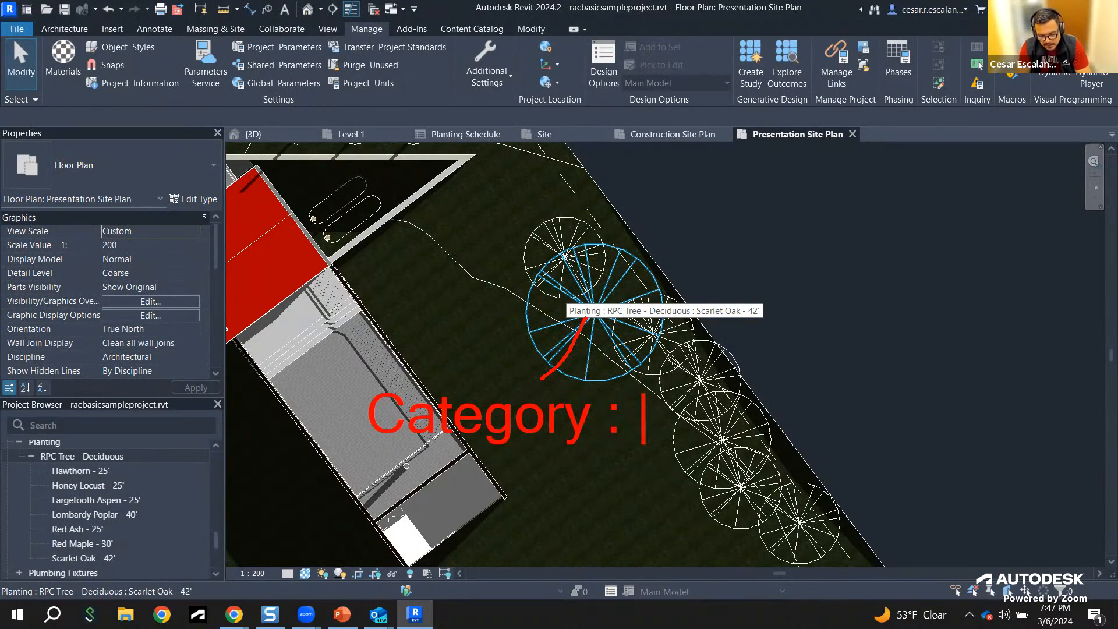
pyautogui.write(' Famil')
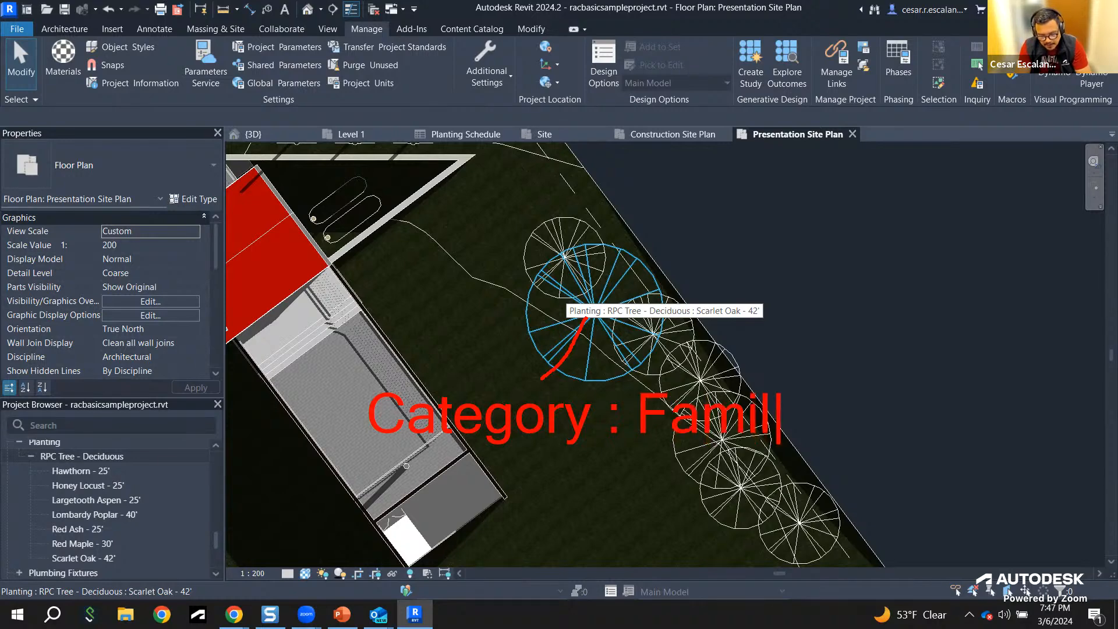
pyautogui.write('y : ')
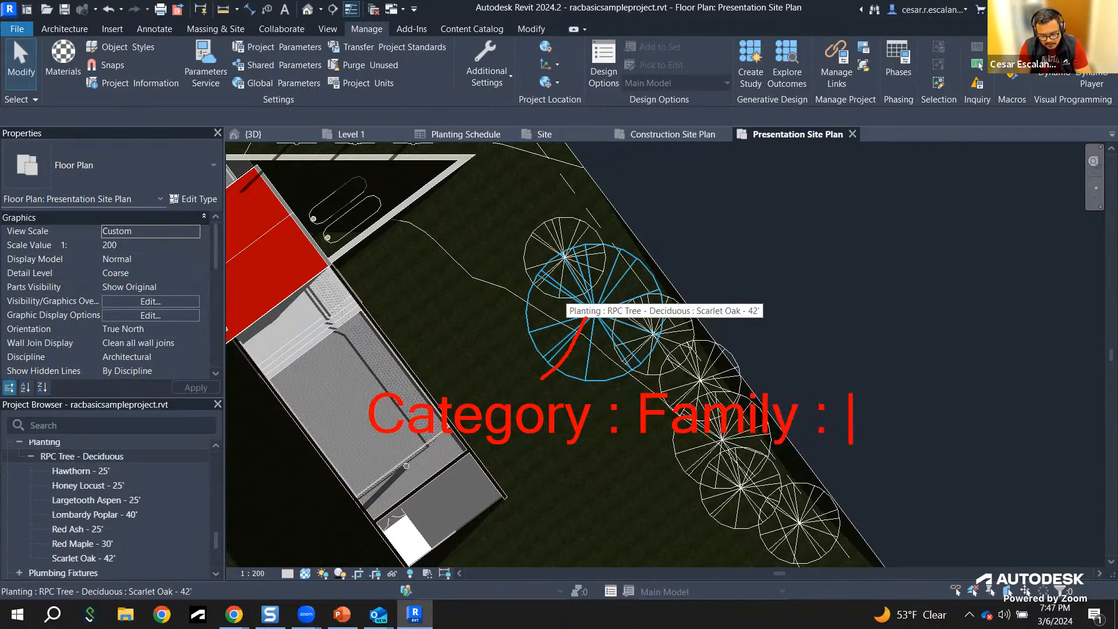
pyautogui.write('Type')
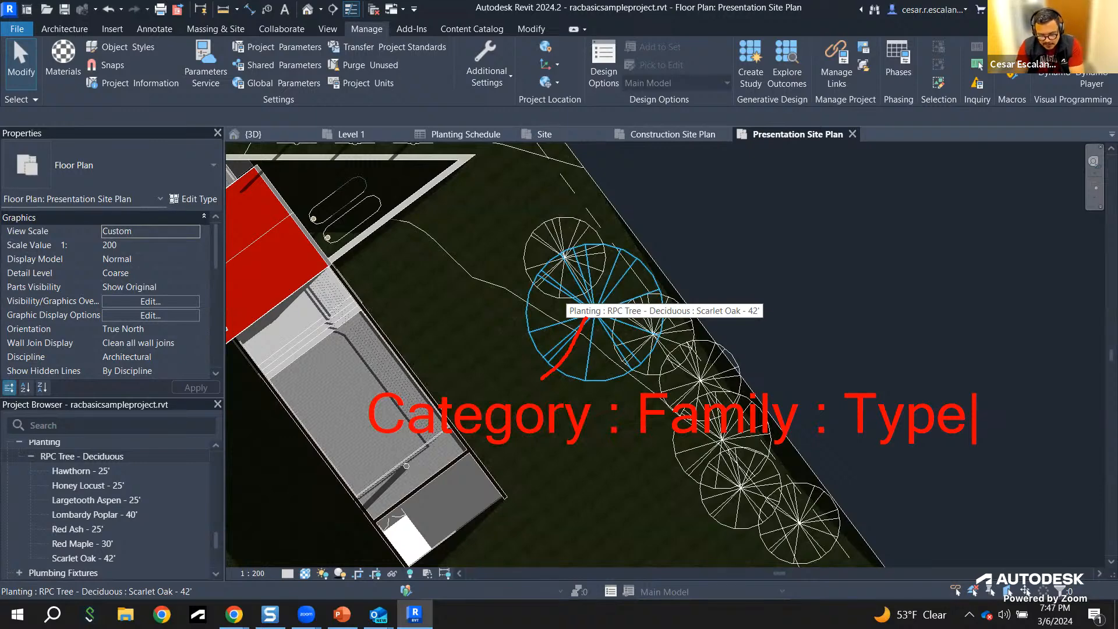
pyautogui.moveTo(823, 236); pyautogui.dragTo(767, 306)
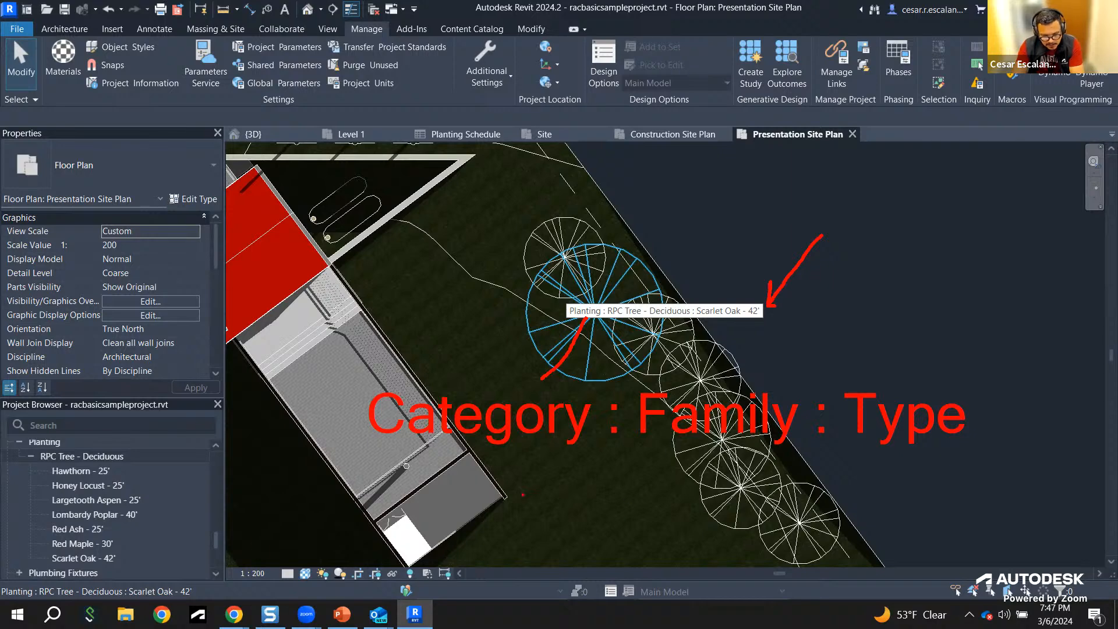
pyautogui.moveTo(1, 599)
pyautogui.mouseDown()
pyautogui.moveTo(87, 618)
pyautogui.moveTo(204, 618)
pyautogui.moveTo(217, 573)
pyautogui.mouseUp()
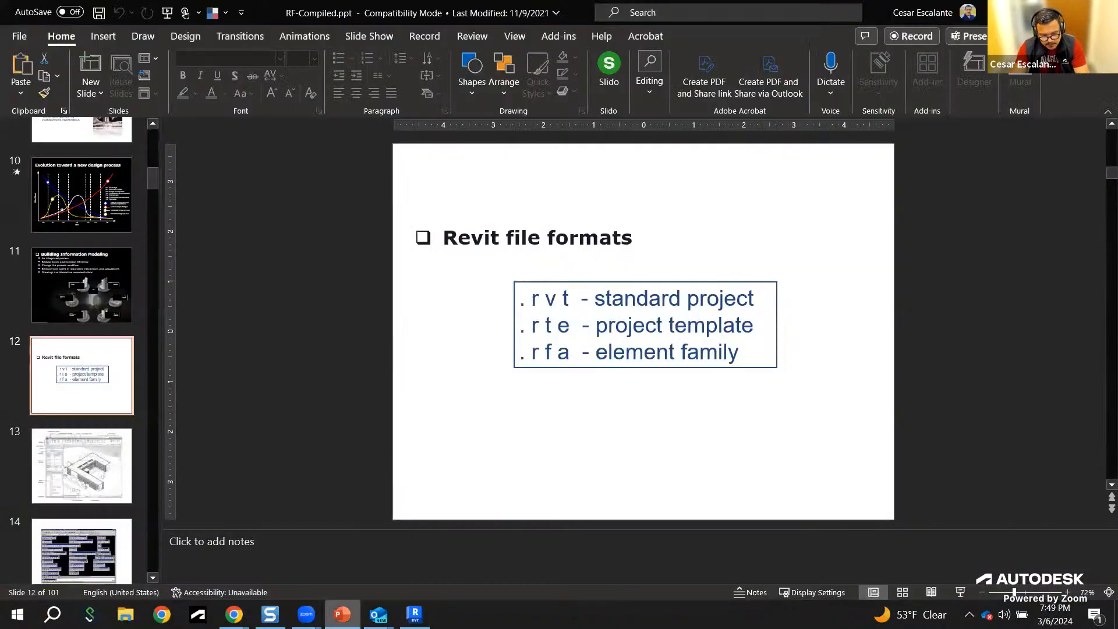
# Step: Find and open the "Category : Family : Type" slide in the RF-Compiled presentation
pyautogui.scroll(-10, 80, 523)
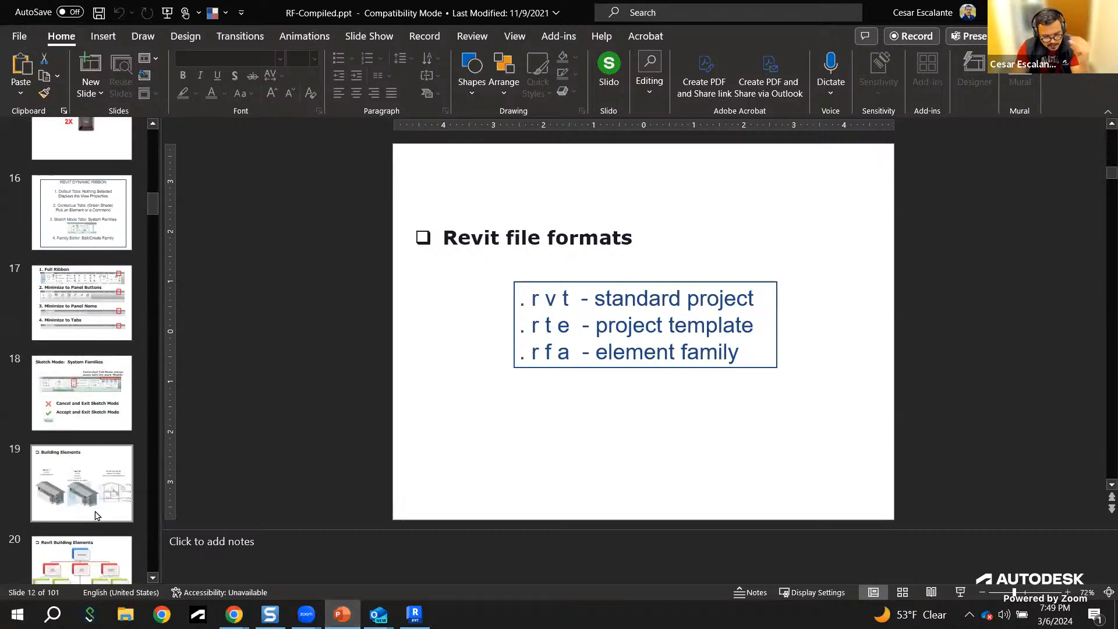
pyautogui.scroll(-3, 100, 511)
pyautogui.click(102, 390)
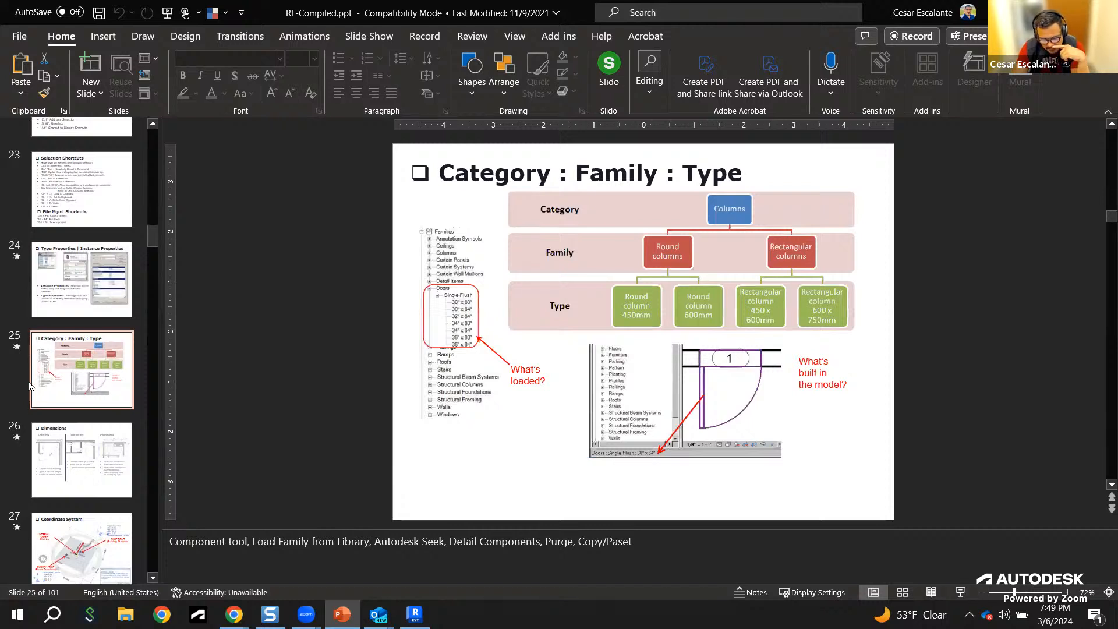
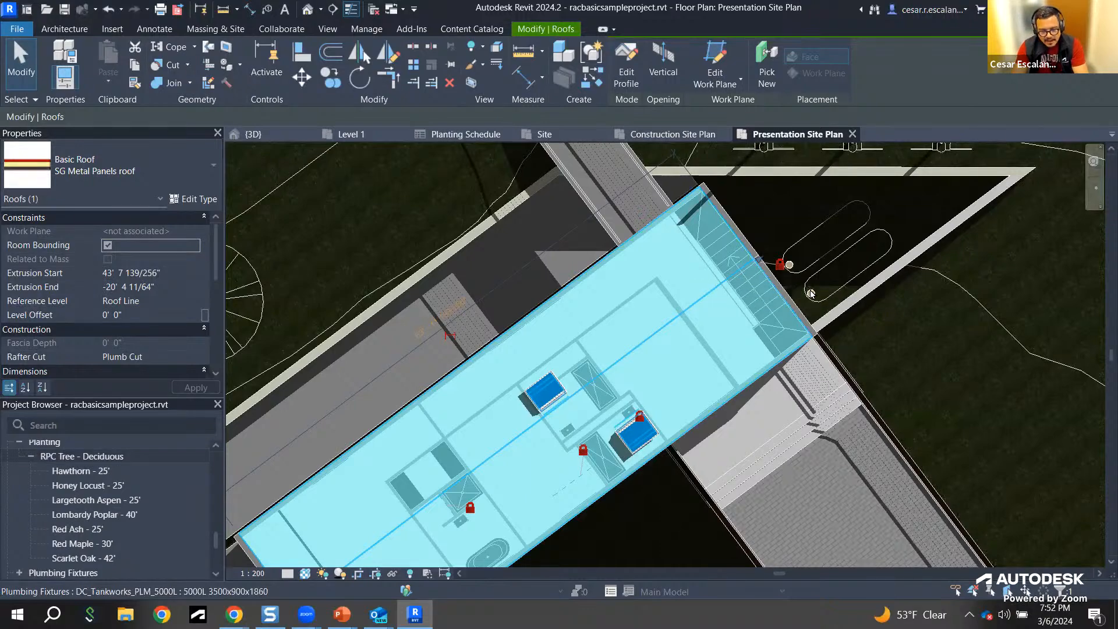
# Step: Select the double glass door beyond the paved terrace, then circle R0 and underline the type name in its identification label
pyautogui.scroll(-2, 813, 291)
pyautogui.scroll(4, 477, 486)
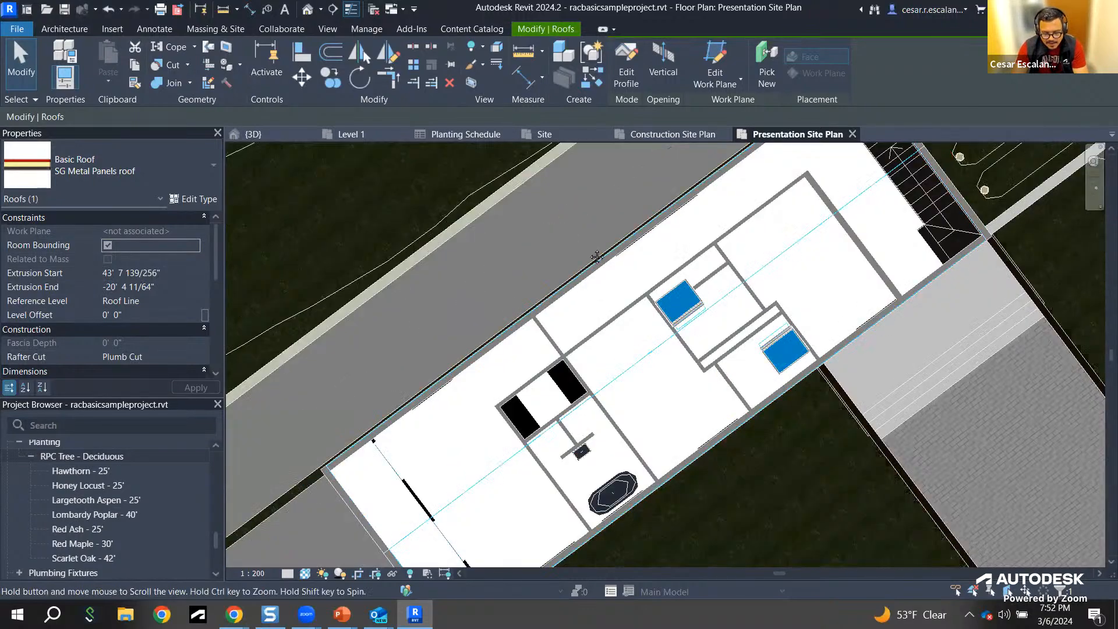
pyautogui.press('Escape')
pyautogui.scroll(-1, 553, 406)
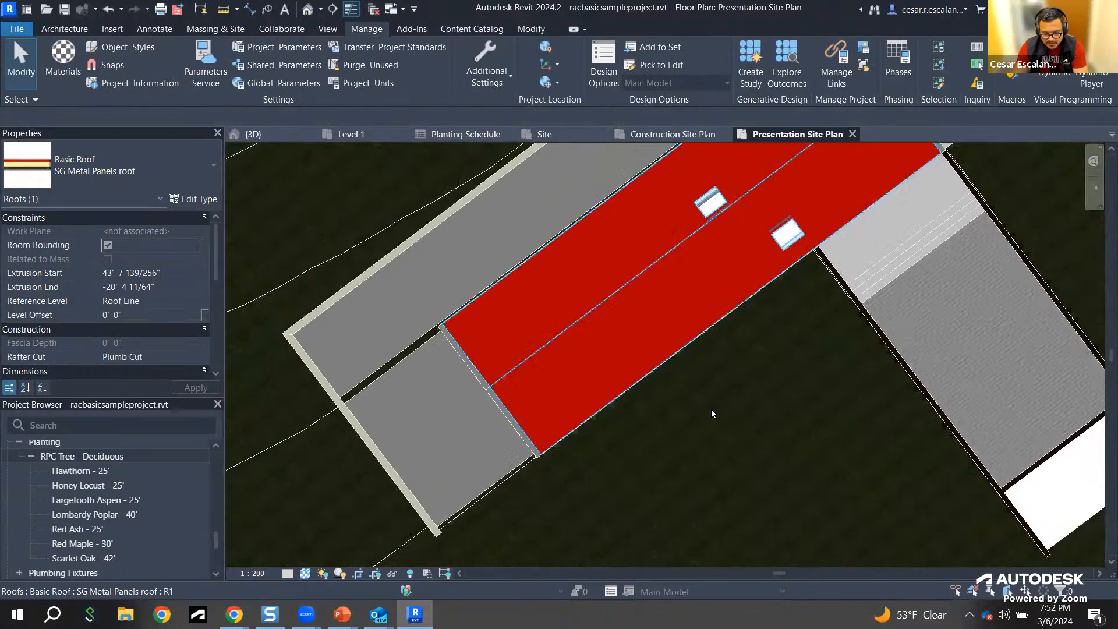
pyautogui.moveTo(761, 378); pyautogui.dragTo(736, 320, button='middle')
pyautogui.scroll(4, 996, 380)
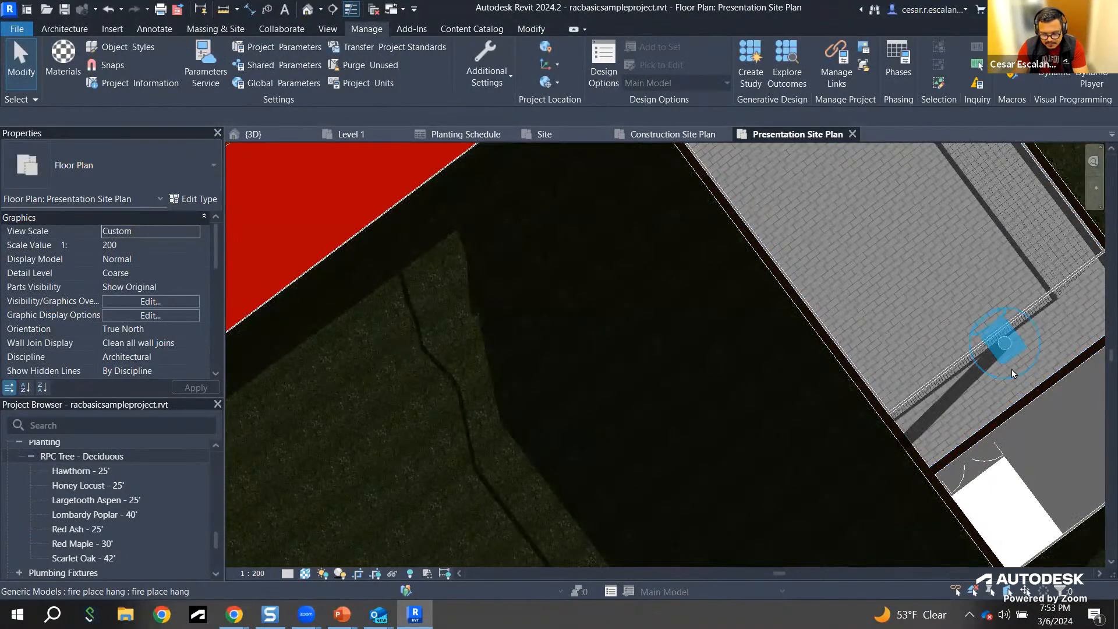
pyautogui.scroll(-1, 1012, 367)
pyautogui.moveTo(1009, 356); pyautogui.dragTo(795, 389, button='middle')
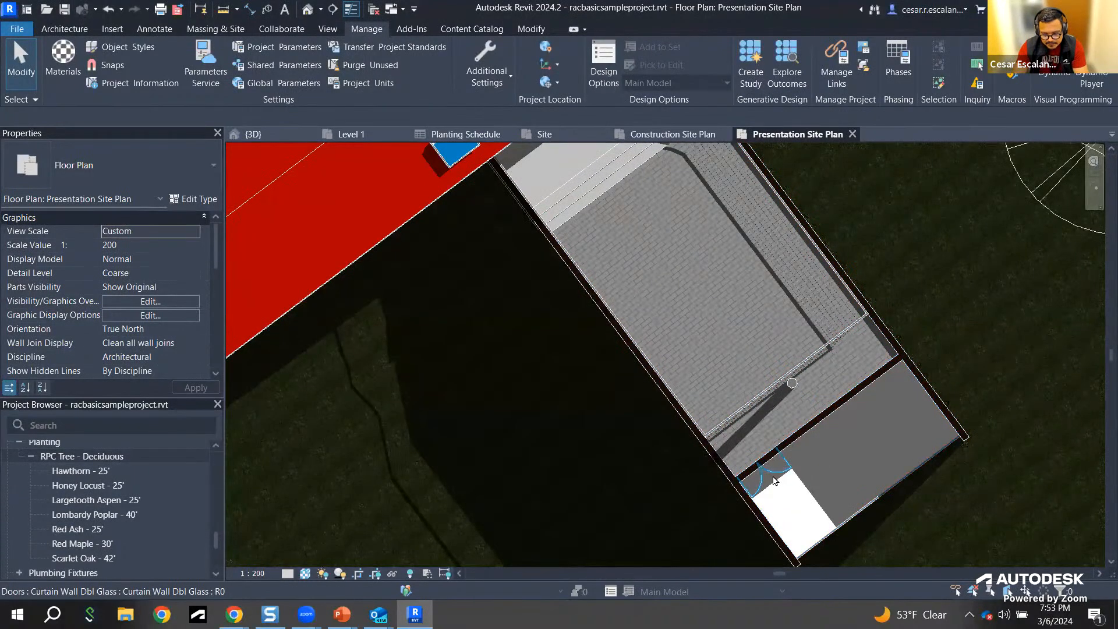
pyautogui.click(774, 480)
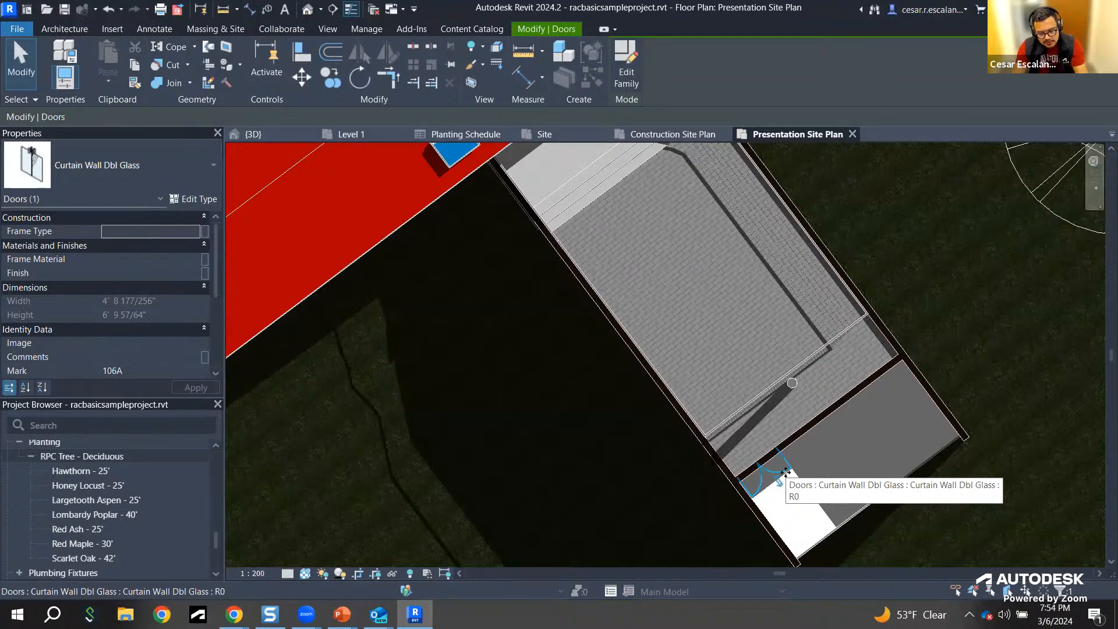
pyautogui.moveTo(797, 496)
pyautogui.mouseDown()
pyautogui.moveTo(801, 487)
pyautogui.moveTo(785, 489)
pyautogui.moveTo(809, 503)
pyautogui.moveTo(804, 490)
pyautogui.mouseUp()
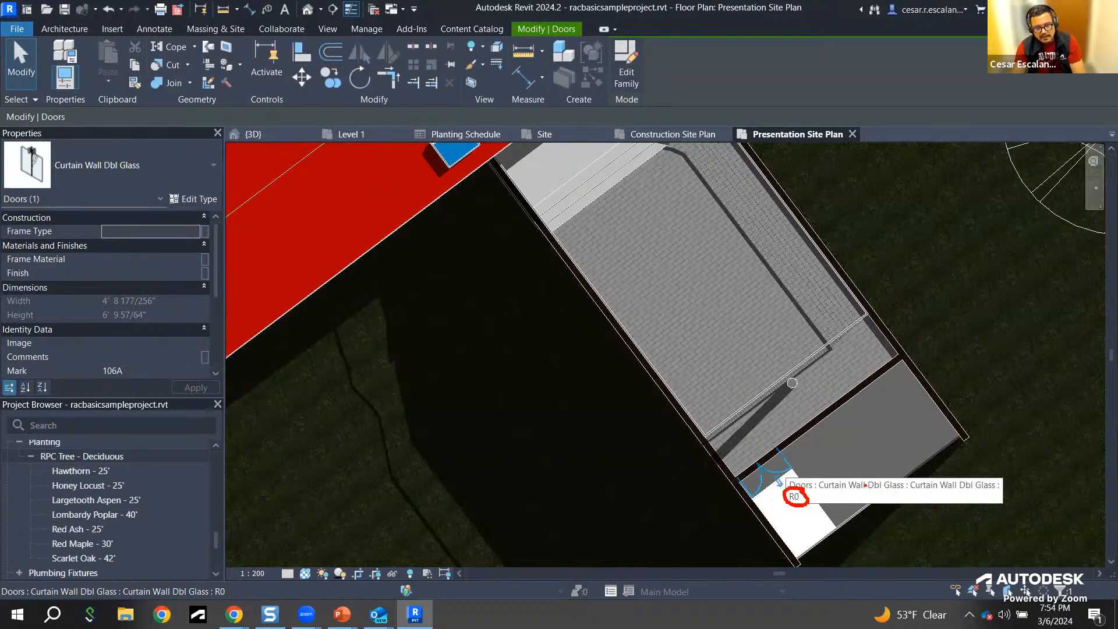
pyautogui.moveTo(910, 491); pyautogui.dragTo(1024, 498)
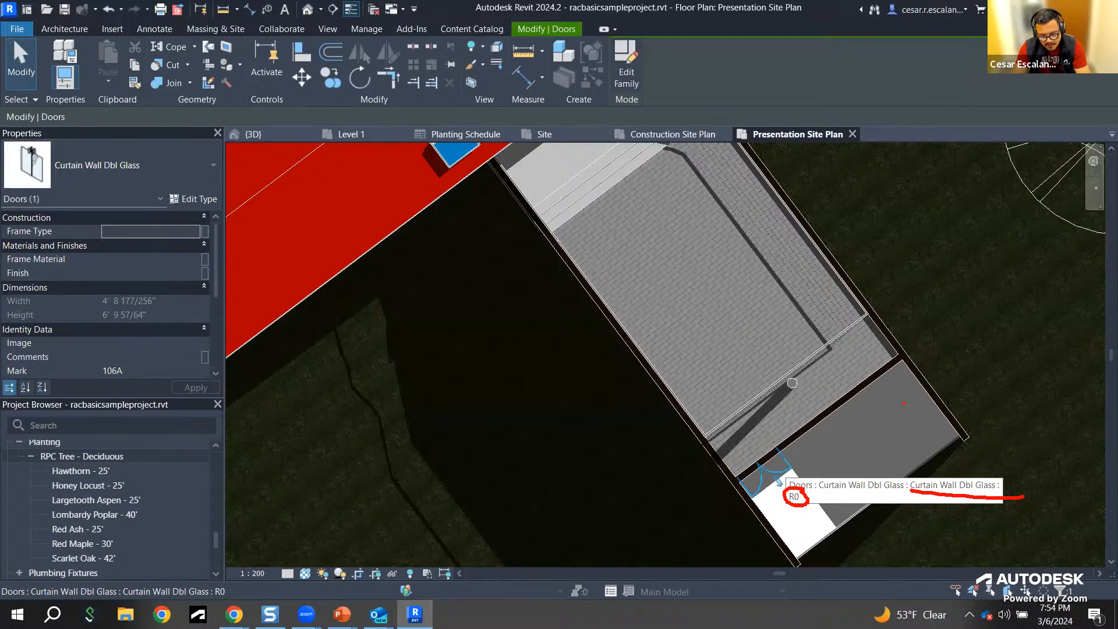
# Step: Open the default 3D view and identify the human figure standing on the balcony at the main house's gable end
pyautogui.scroll(-5, 786, 386)
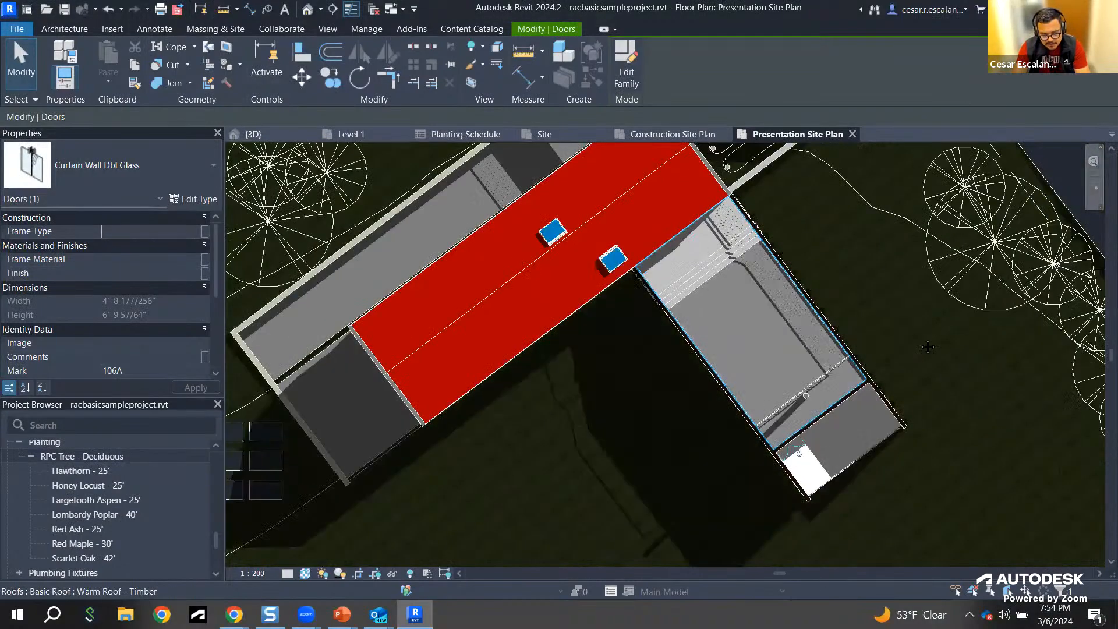
pyautogui.scroll(3, 676, 387)
pyautogui.scroll(-3, 676, 387)
pyautogui.moveTo(583, 466); pyautogui.dragTo(604, 363, button='middle')
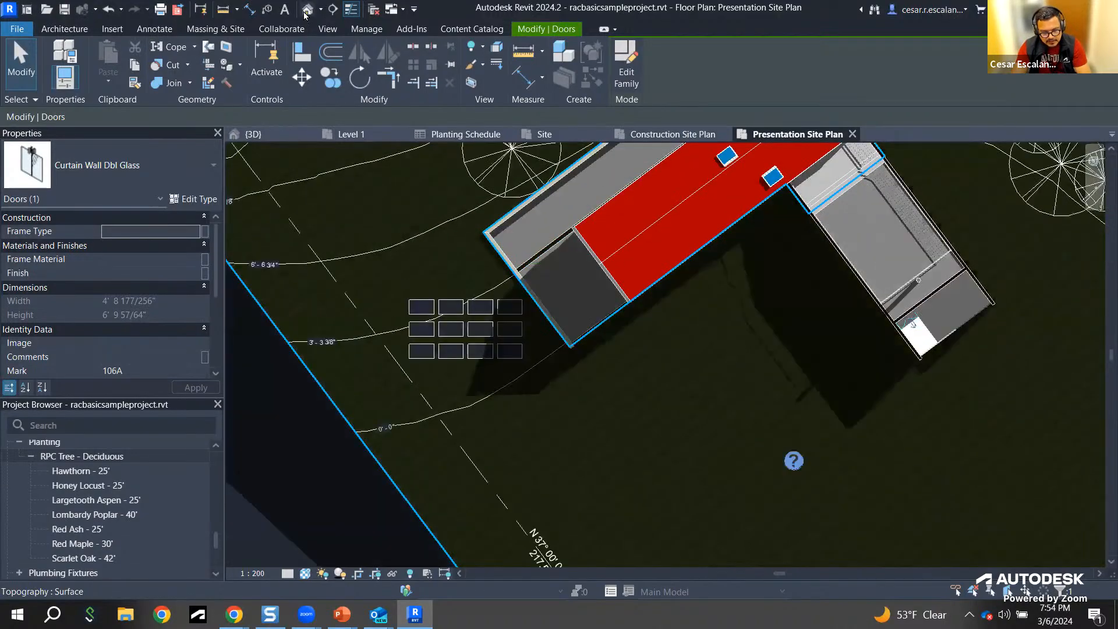
pyautogui.click(307, 10)
pyautogui.scroll(5, 764, 333)
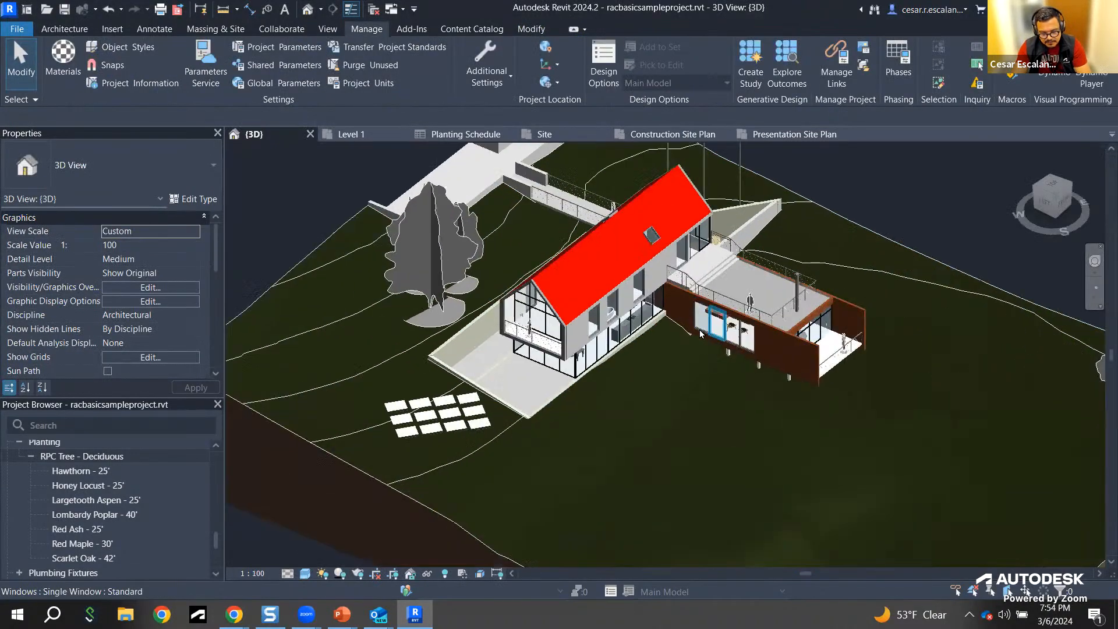
pyautogui.moveTo(781, 324); pyautogui.dragTo(574, 326, button='middle')
pyautogui.scroll(3, 572, 435)
pyautogui.scroll(5, 577, 316)
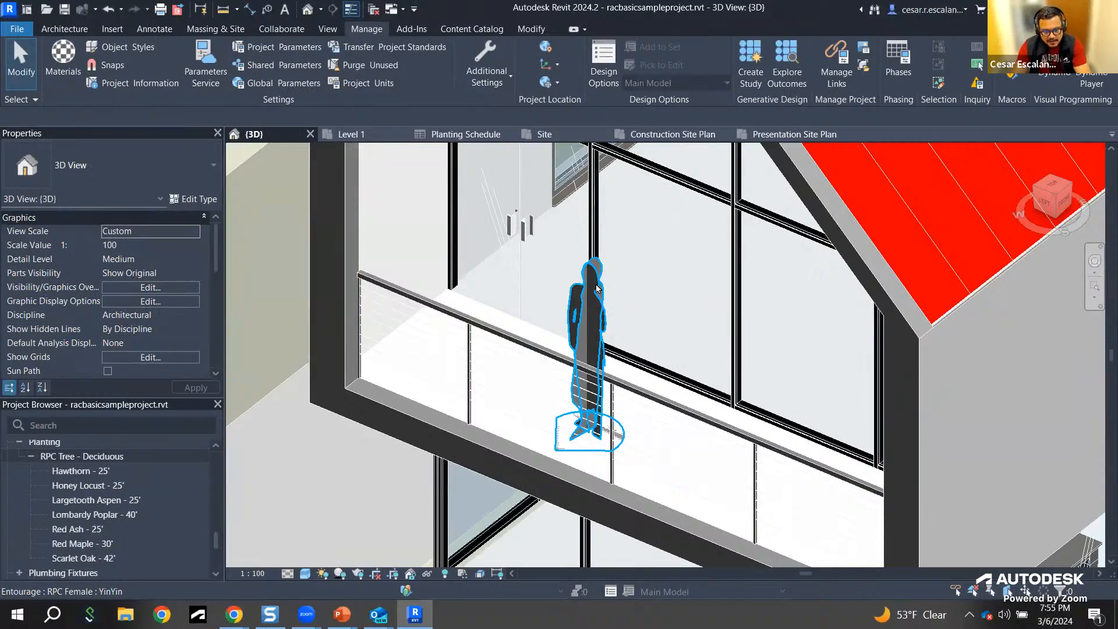
# Step: Examine the main house, the surrounding topography and the timber-clad wing in the 3D view
pyautogui.scroll(-3, 595, 285)
pyautogui.moveTo(600, 358); pyautogui.dragTo(489, 359, button='middle')
pyautogui.scroll(-3, 489, 359)
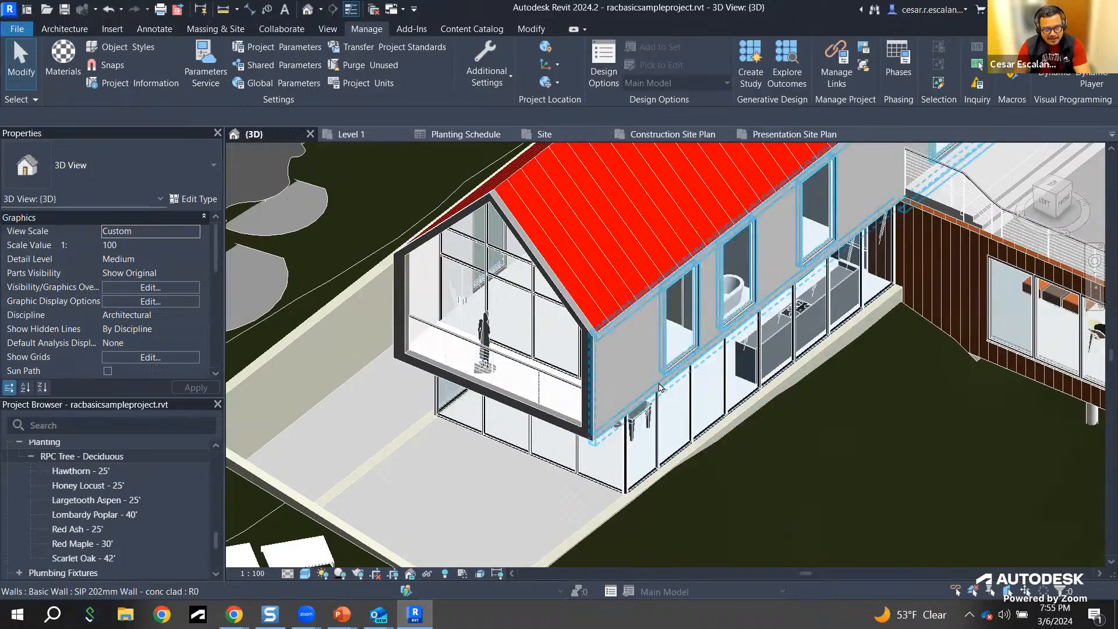
pyautogui.scroll(-2, 676, 373)
pyautogui.moveTo(697, 361); pyautogui.dragTo(619, 351, button='middle')
pyautogui.scroll(-4, 592, 308)
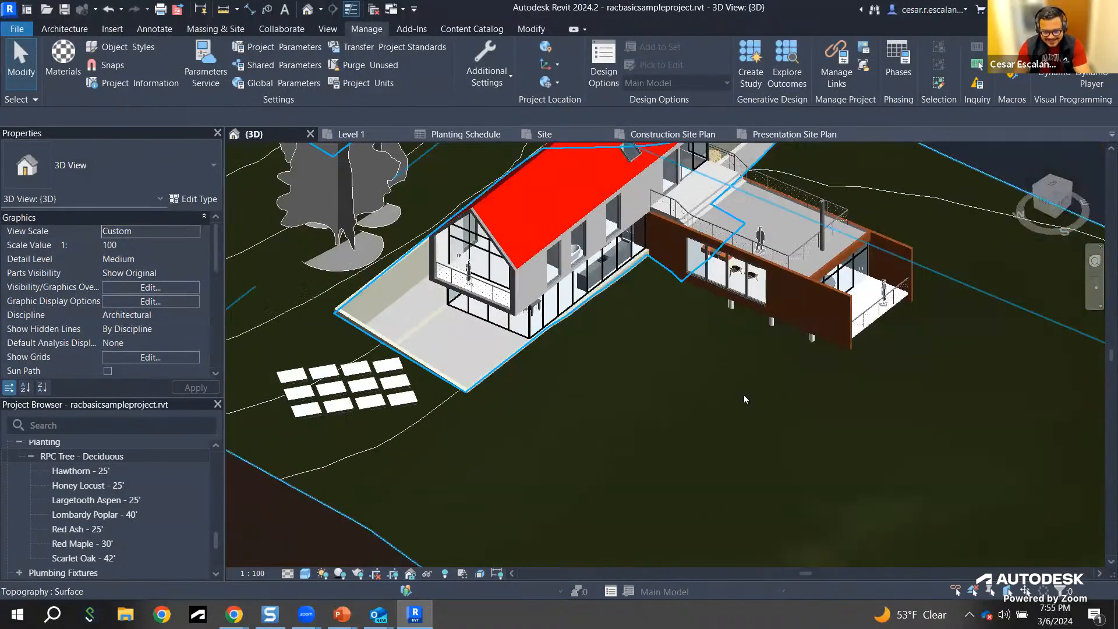
pyautogui.scroll(4, 881, 303)
pyautogui.scroll(2, 751, 345)
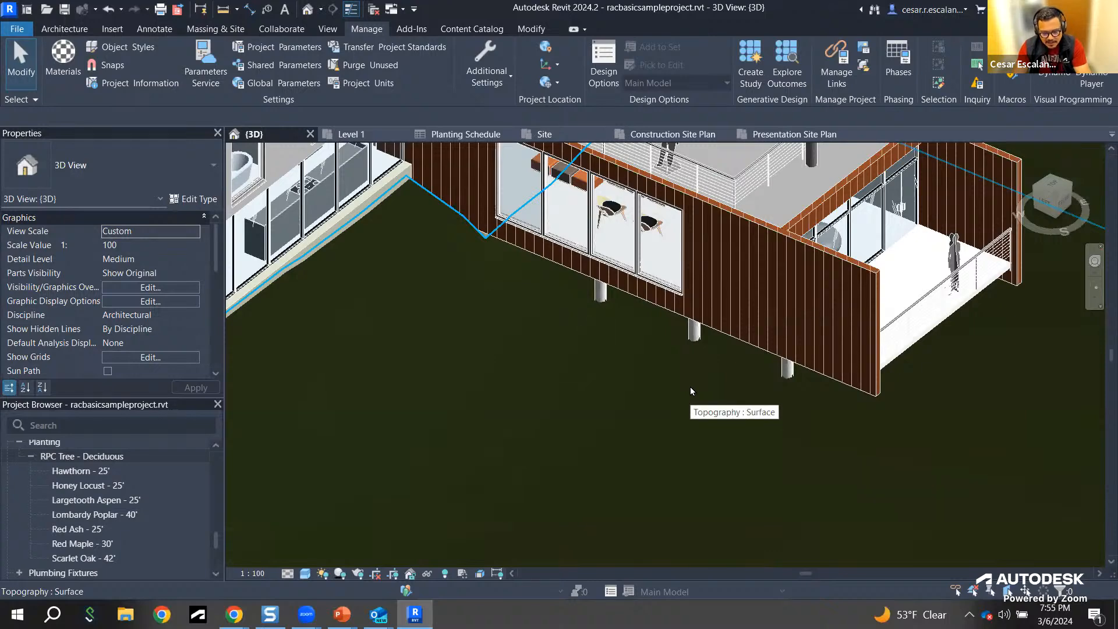
pyautogui.moveTo(348, 614)
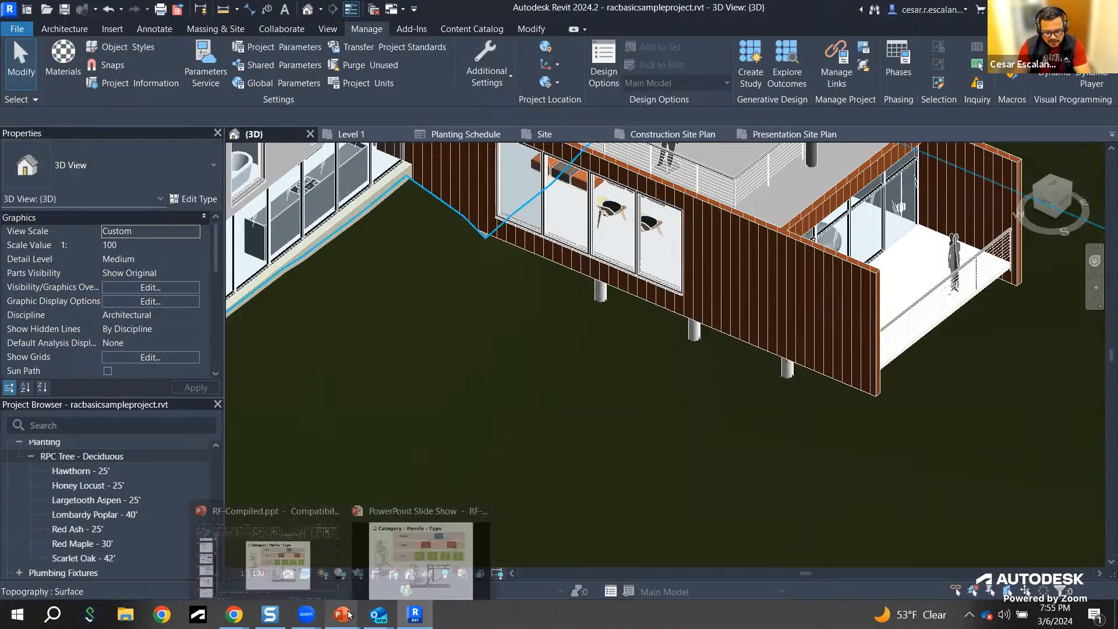
pyautogui.scroll(-4, 571, 435)
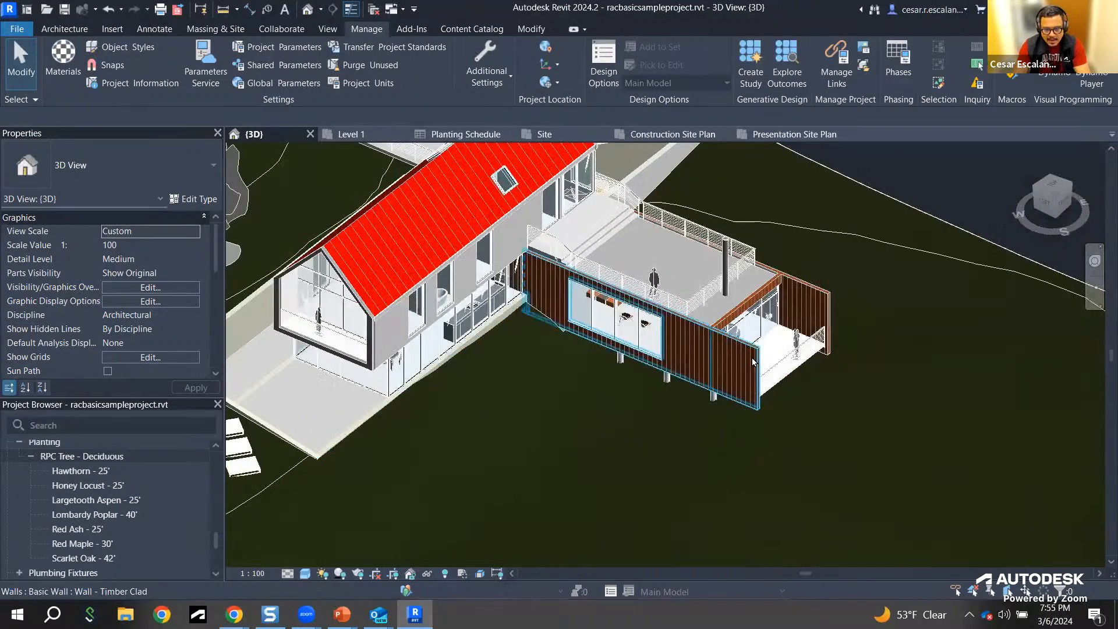
pyautogui.moveTo(752, 362); pyautogui.dragTo(760, 376, button='middle')
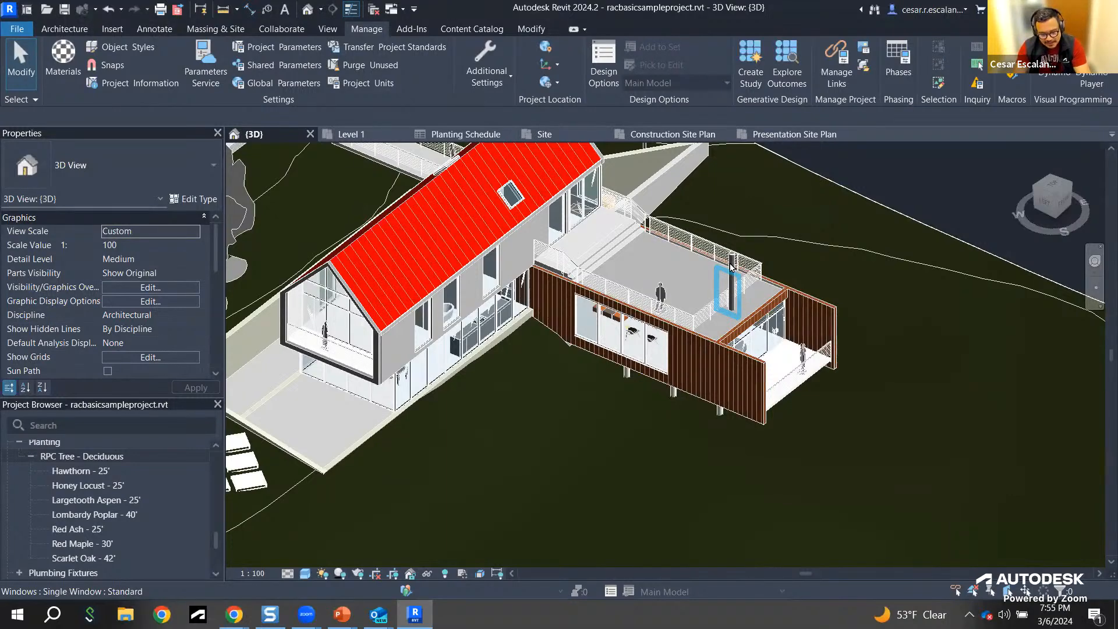
pyautogui.moveTo(731, 305); pyautogui.dragTo(752, 332, button='middle')
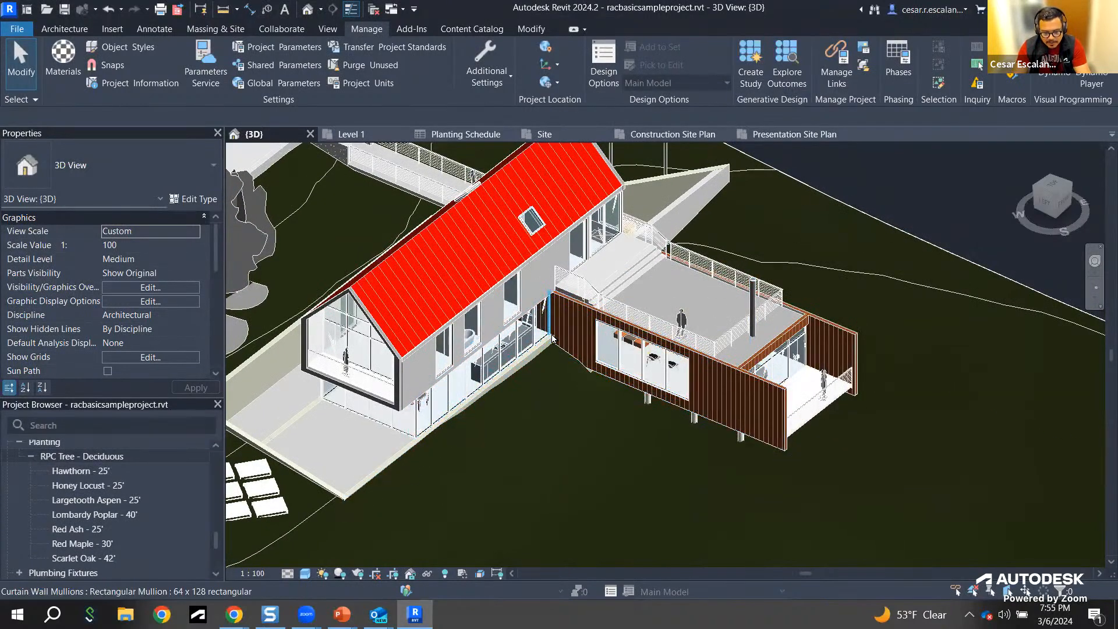
# Step: Switch to the RF-Compiled presentation, find the "Revit file formats" slide and present it as a slide show
pyautogui.moveTo(341, 614)
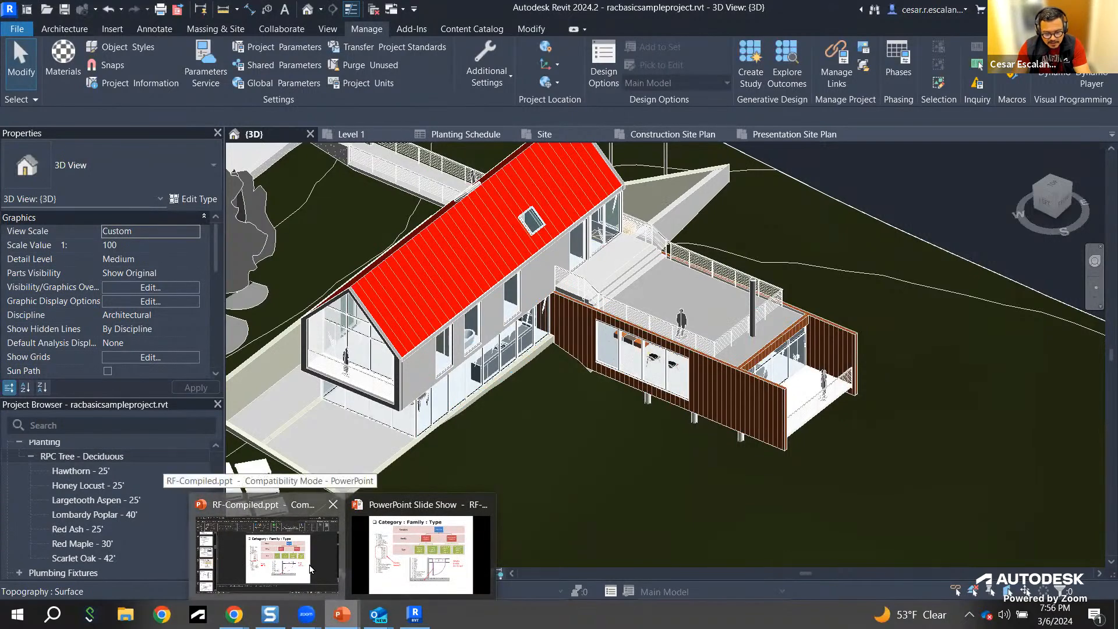
pyautogui.click(316, 564)
pyautogui.scroll(10, 98, 287)
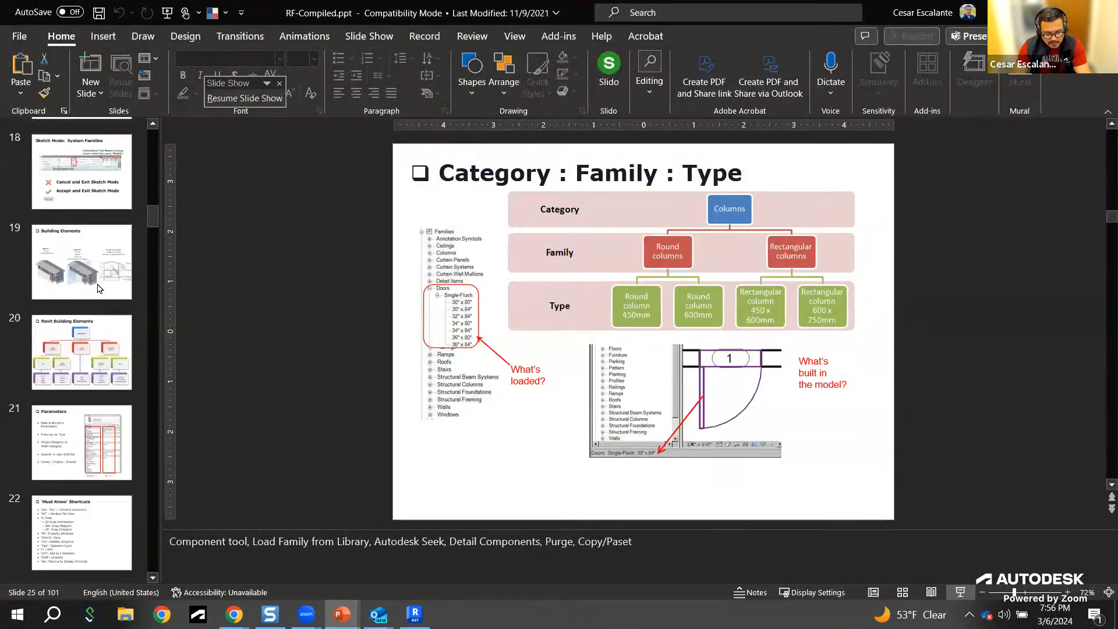
pyautogui.scroll(5, 99, 286)
pyautogui.click(82, 375)
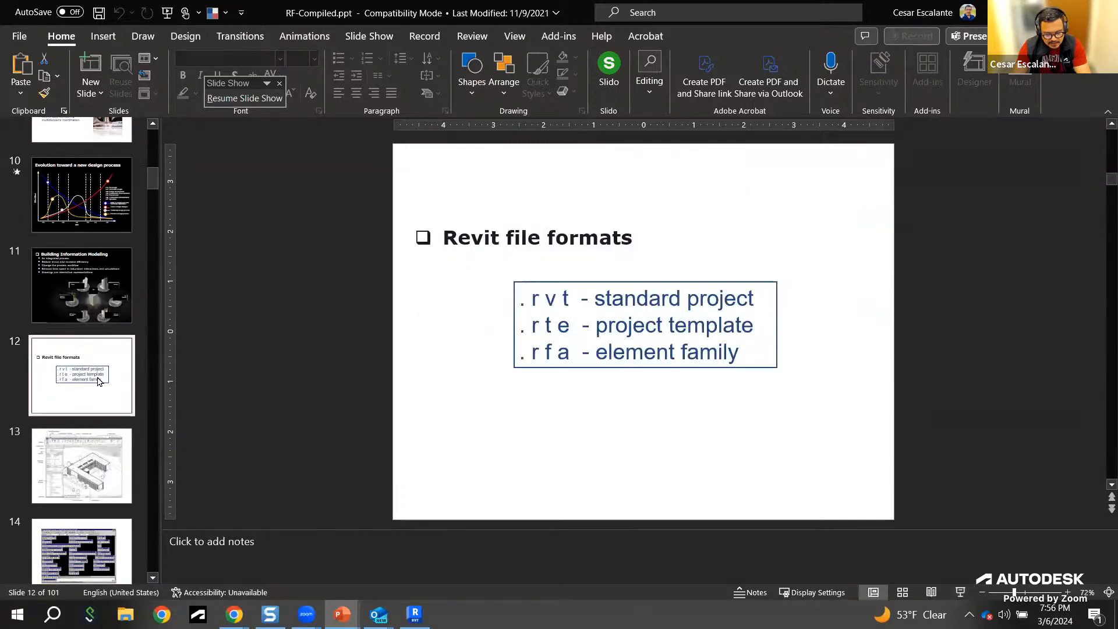
pyautogui.click(958, 593)
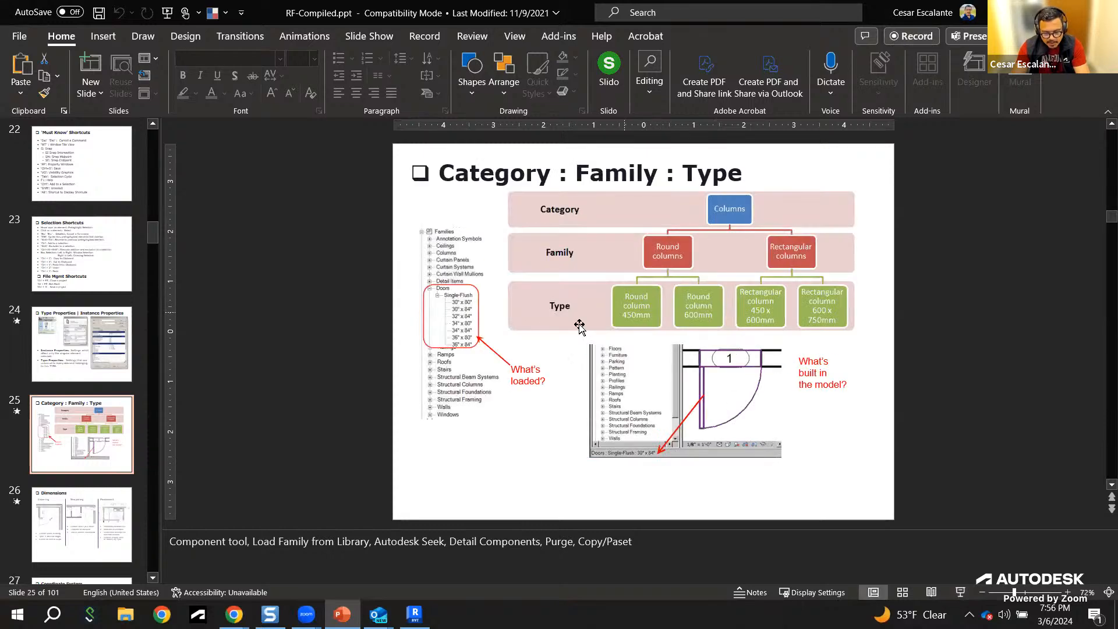
# Step: Browse the slide thumbnails around "Category : Family : Type" and back through the earlier introductory slides
pyautogui.scroll(-3, 90, 316)
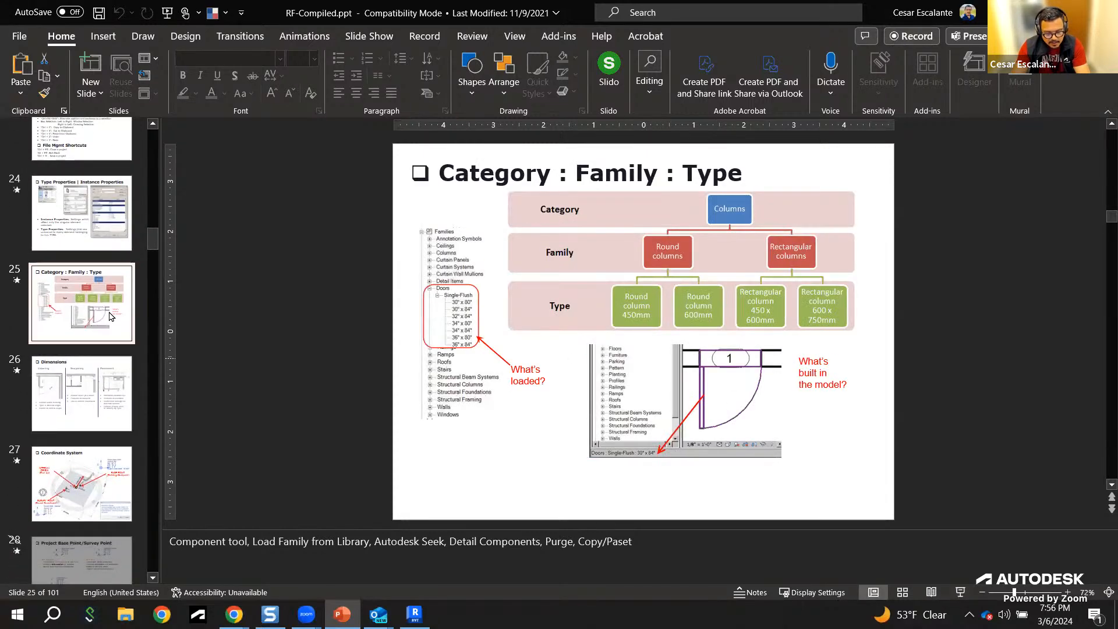
pyautogui.scroll(15, 106, 319)
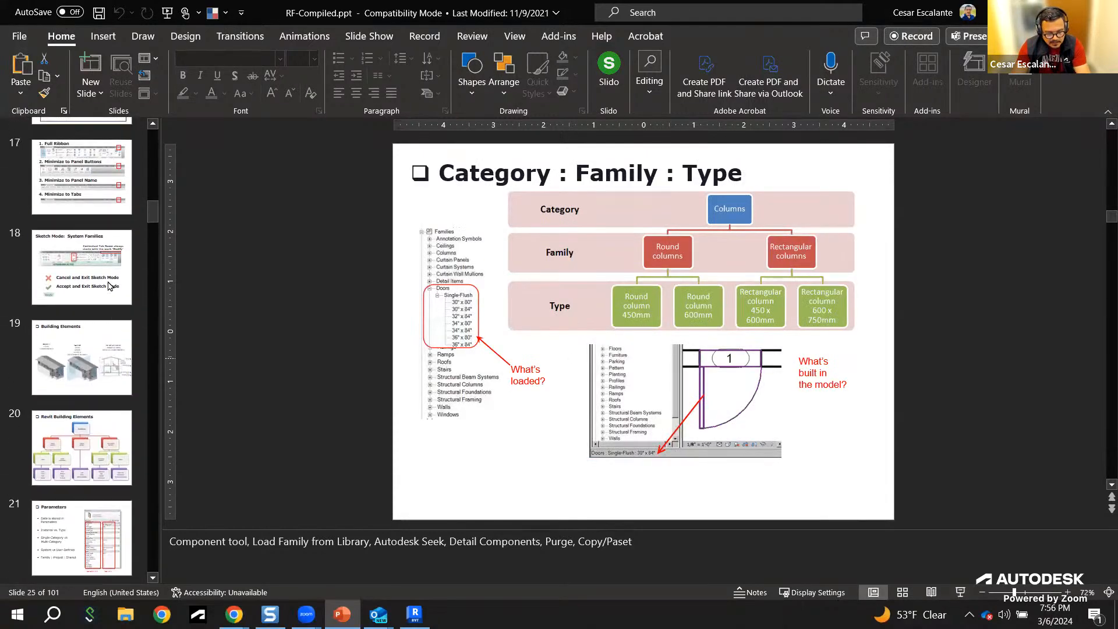
pyautogui.scroll(12, 107, 274)
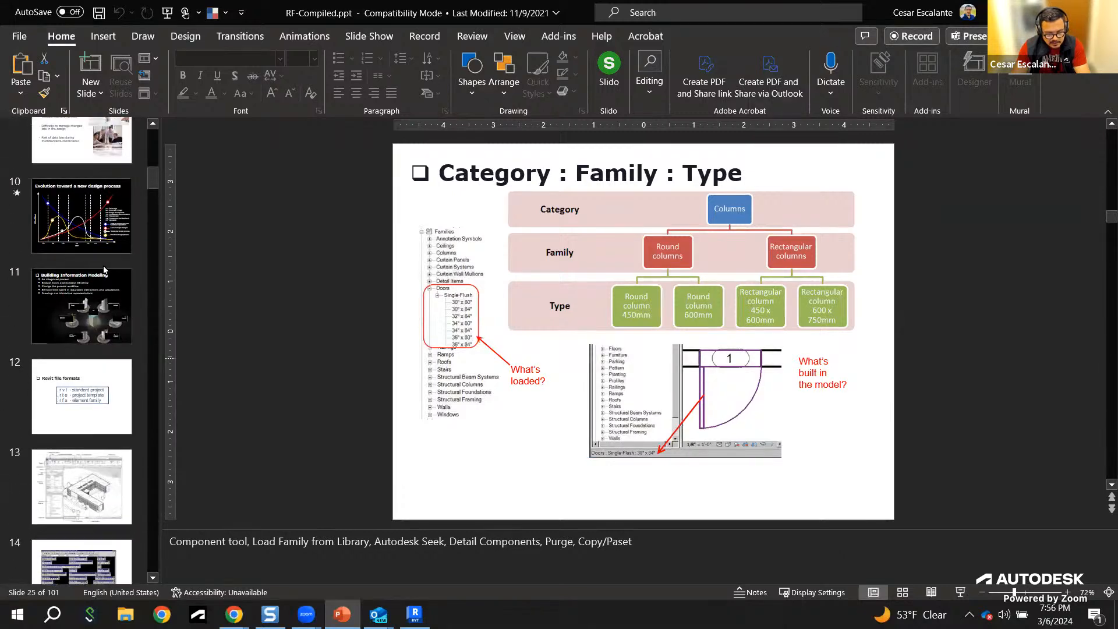
pyautogui.scroll(-6, 87, 244)
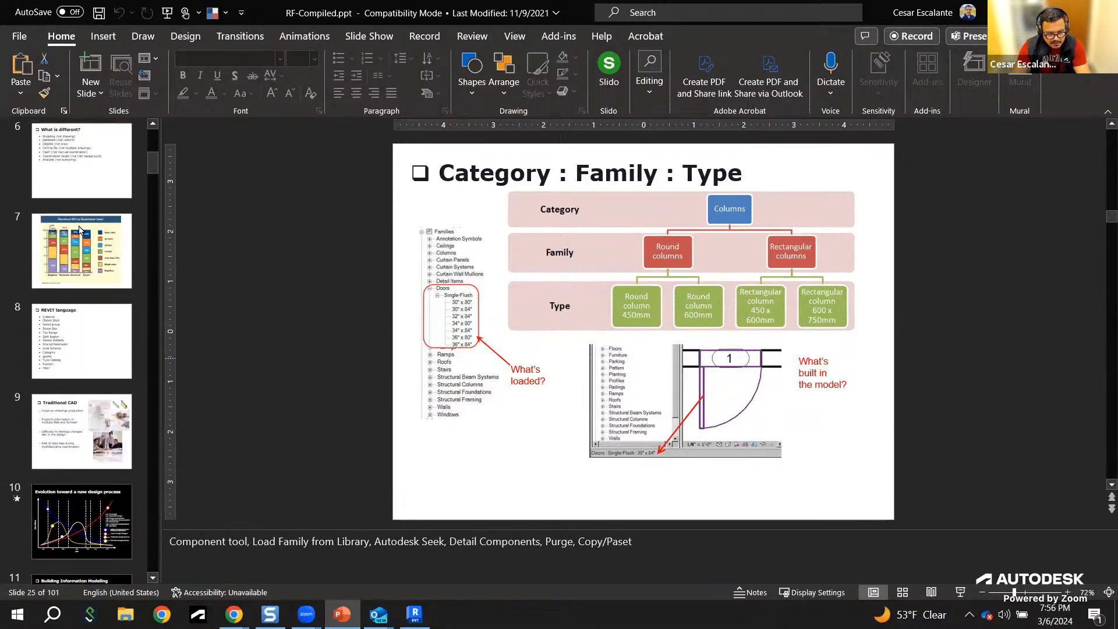
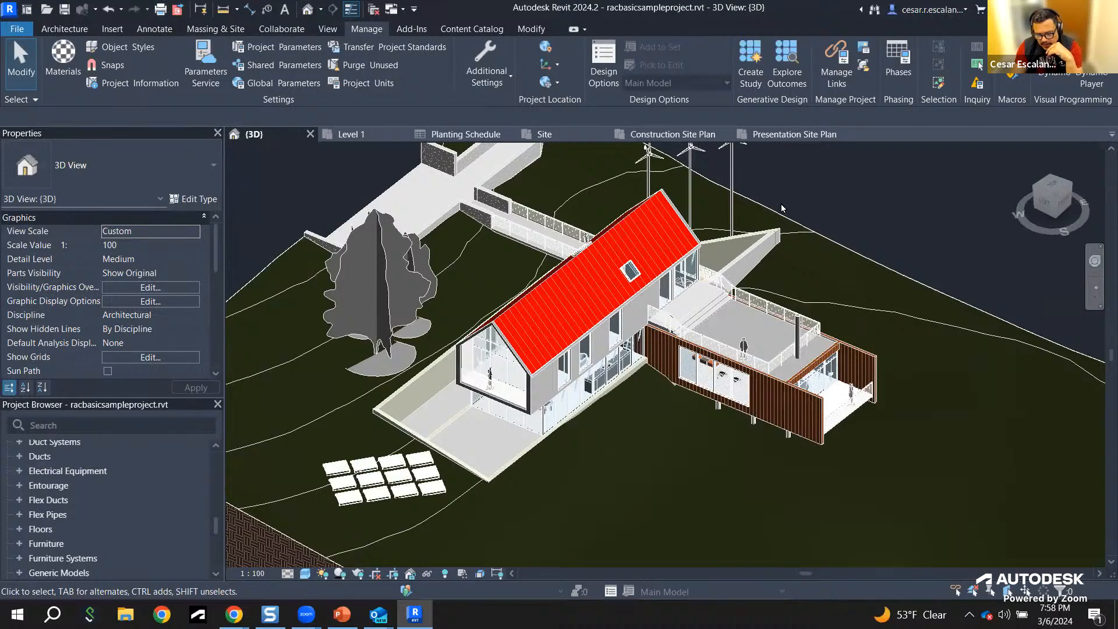
# Step: Switch to the Revit project, open Load Autodesk Family, review the available content categories and show the Entourage families
pyautogui.click(114, 29)
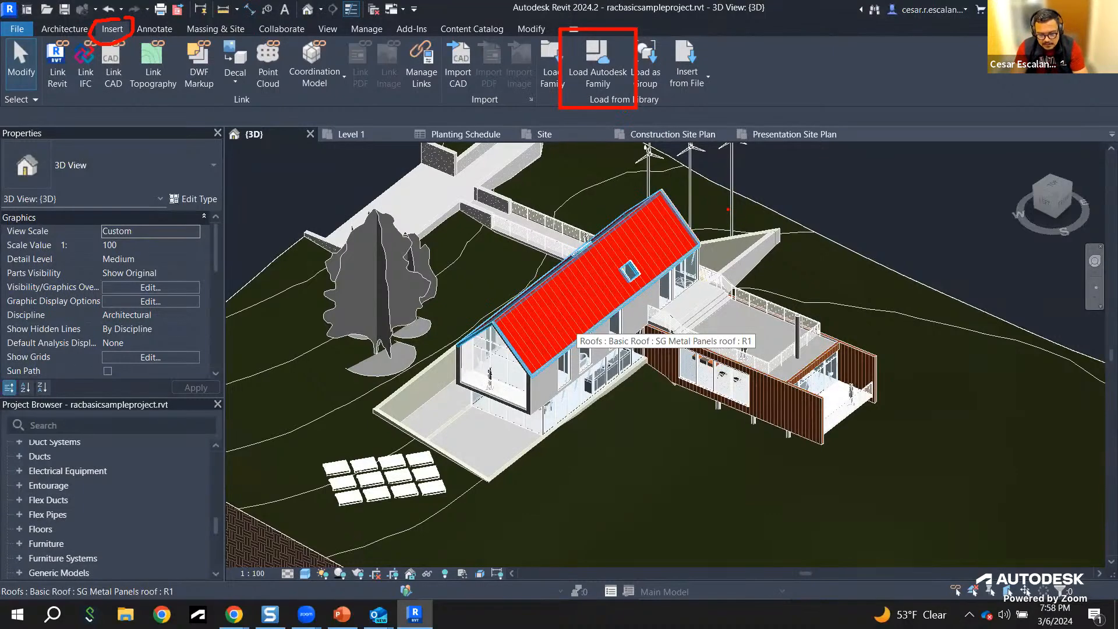
pyautogui.click(602, 73)
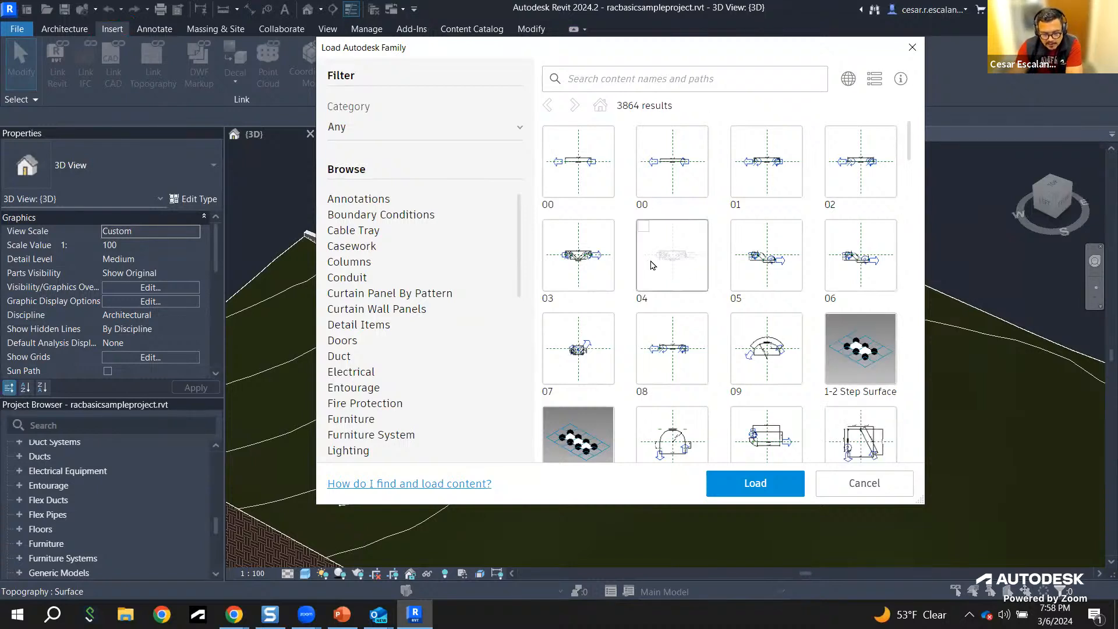
pyautogui.moveTo(518, 252)
pyautogui.mouseDown()
pyautogui.moveTo(508, 405)
pyautogui.moveTo(517, 261)
pyautogui.moveTo(518, 457)
pyautogui.moveTo(536, 219)
pyautogui.moveTo(519, 249)
pyautogui.moveTo(509, 394)
pyautogui.mouseUp()
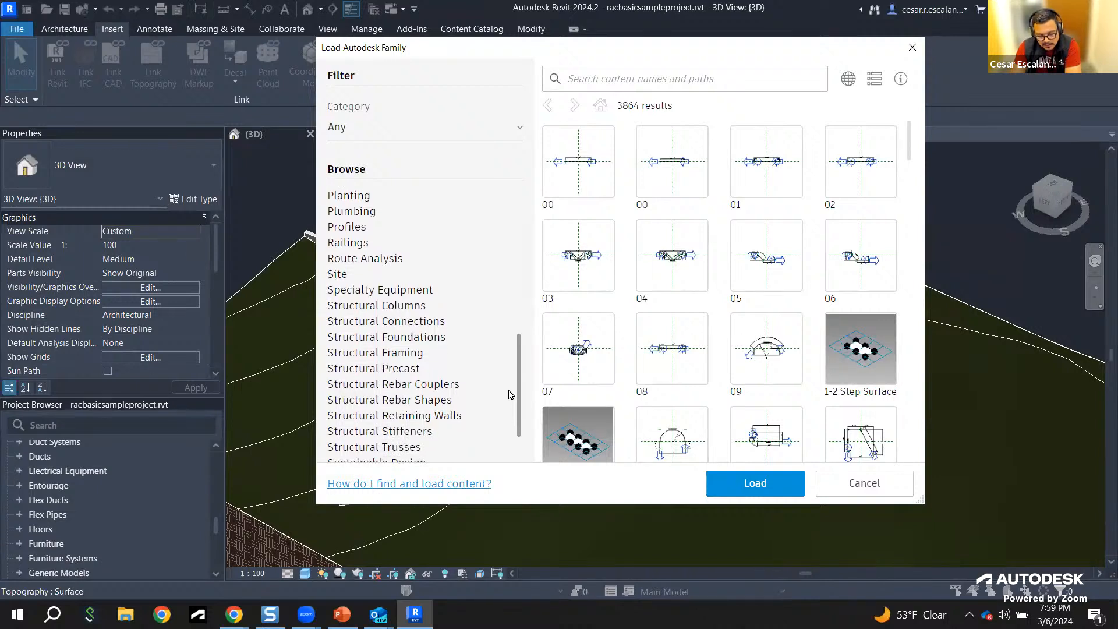
pyautogui.moveTo(509, 394); pyautogui.dragTo(461, 344)
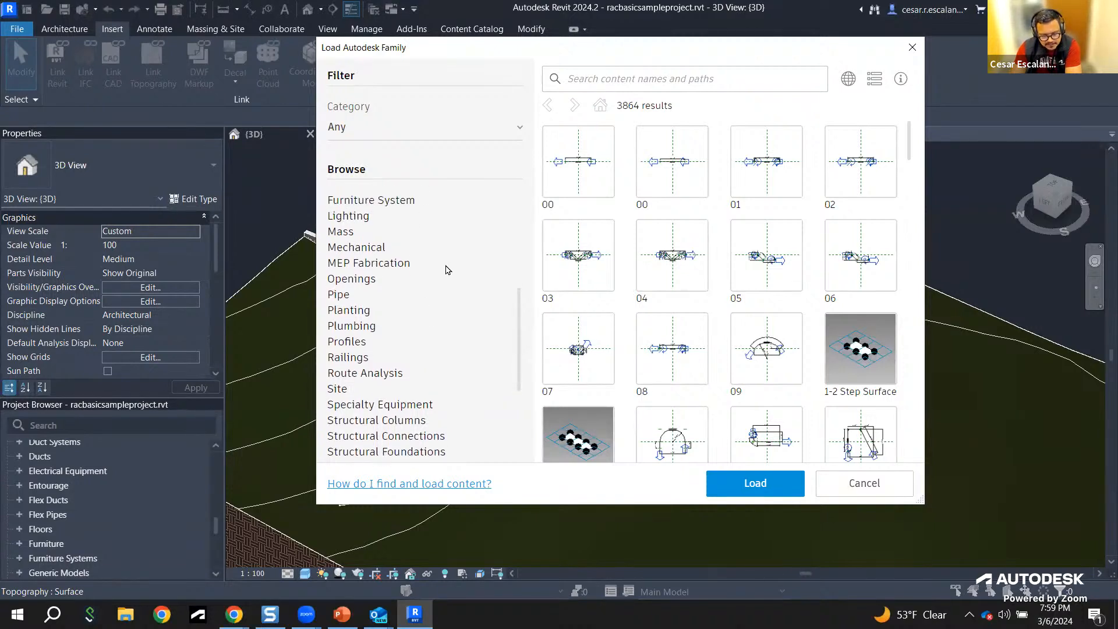
pyautogui.scroll(5, 448, 269)
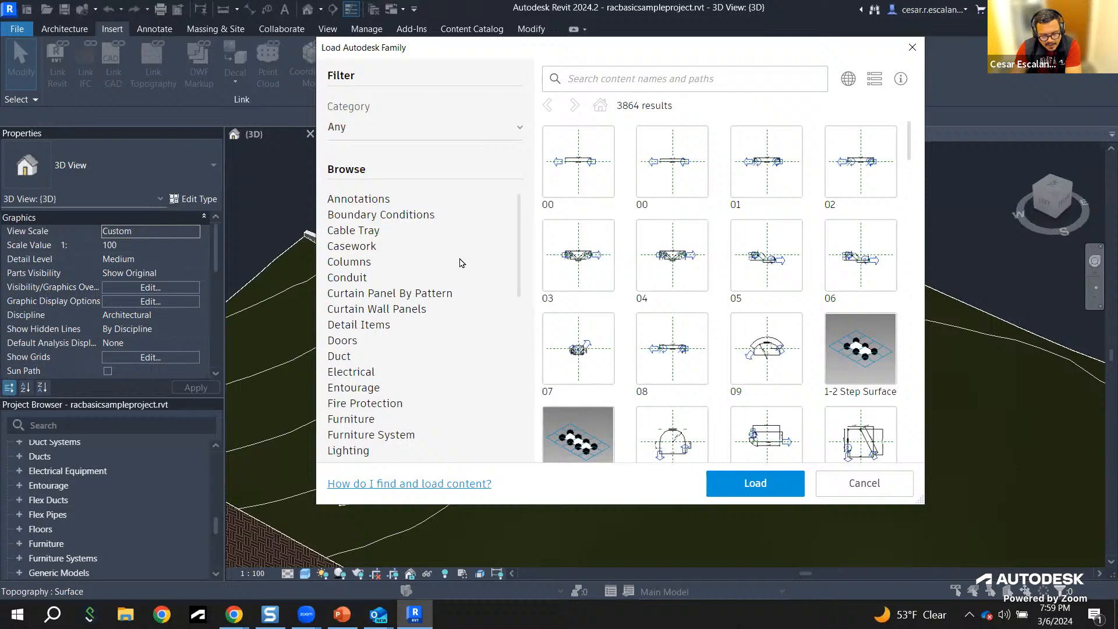
pyautogui.click(366, 387)
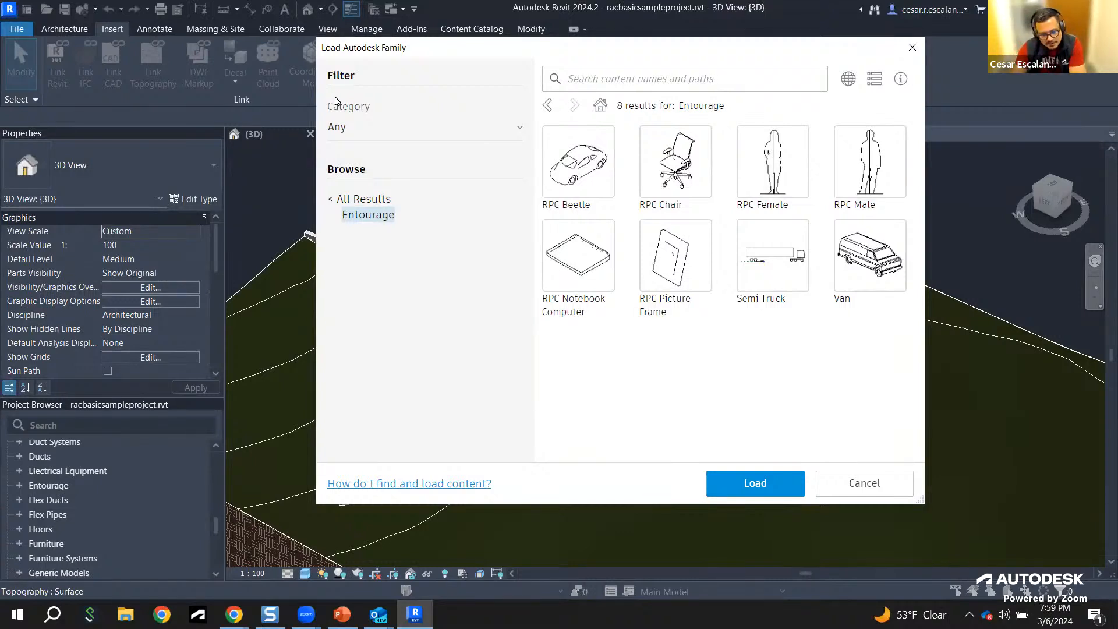
# Step: Select the Van and RPC Chair families, highlight the selection count, and load both families into the project
pyautogui.click(876, 265)
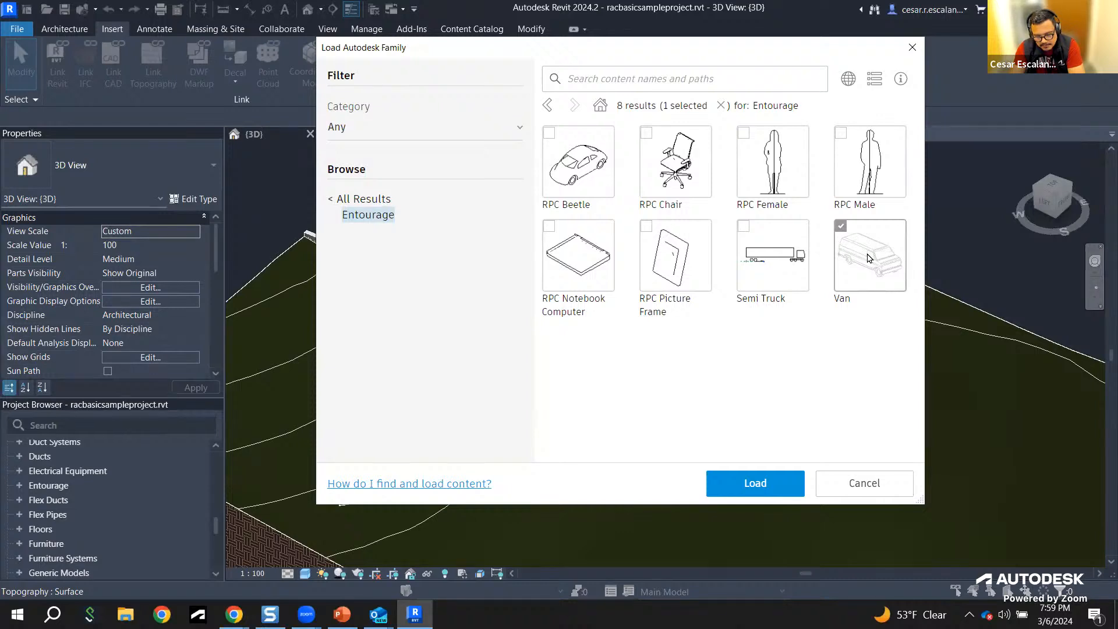
pyautogui.click(646, 134)
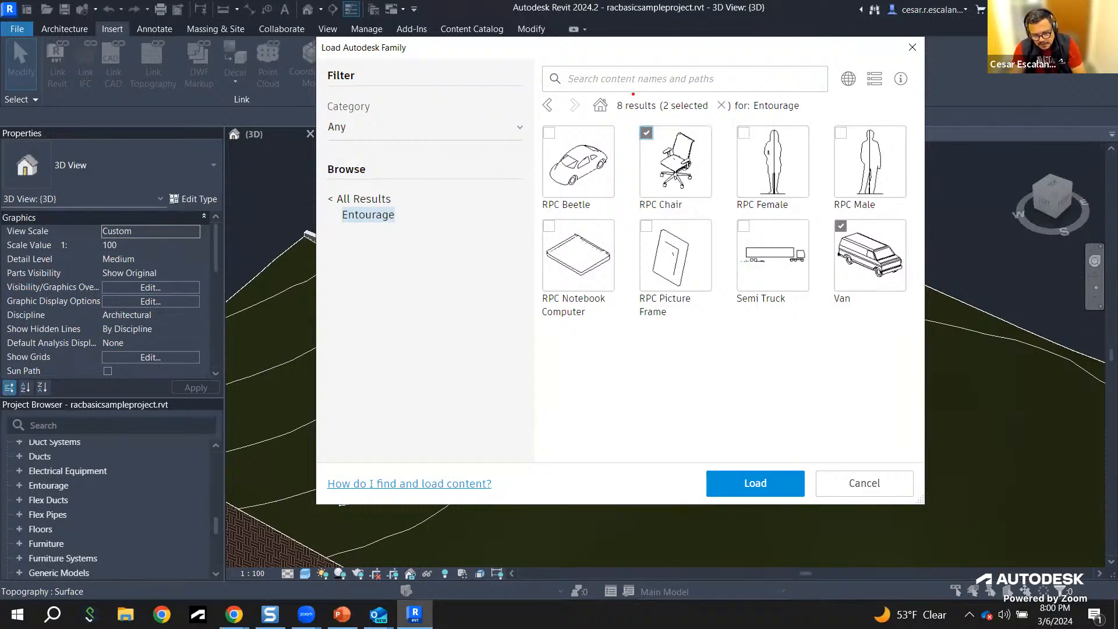
pyautogui.keyDown('ctrl'); pyautogui.moveTo(601, 90); pyautogui.dragTo(742, 117); pyautogui.keyUp('ctrl')
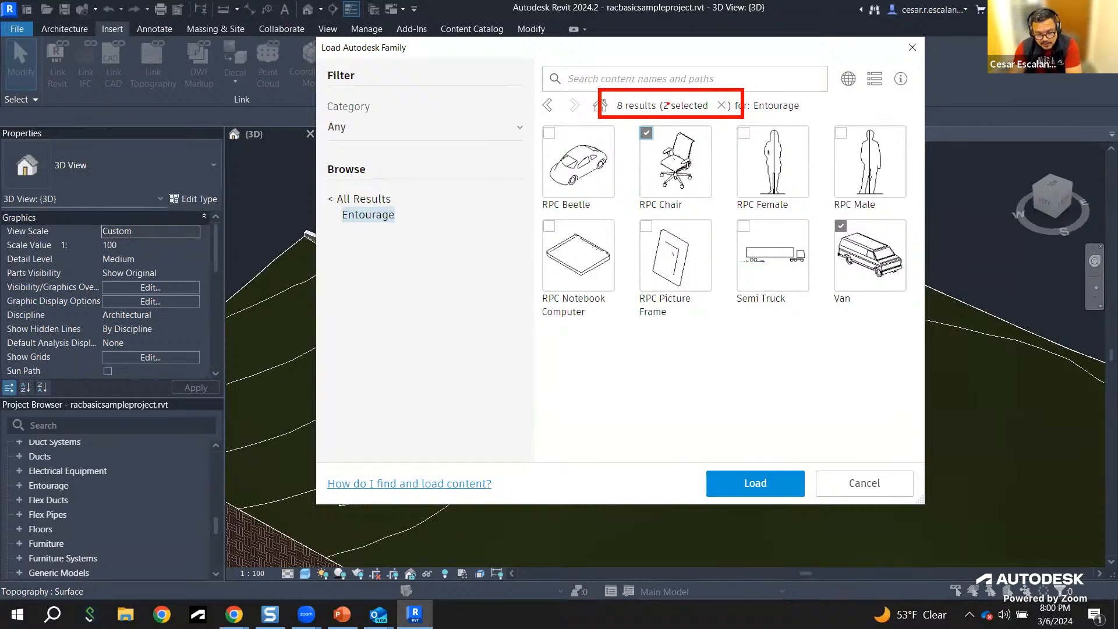
pyautogui.moveTo(709, 53)
pyautogui.mouseDown()
pyautogui.moveTo(677, 88)
pyautogui.moveTo(687, 92)
pyautogui.mouseUp()
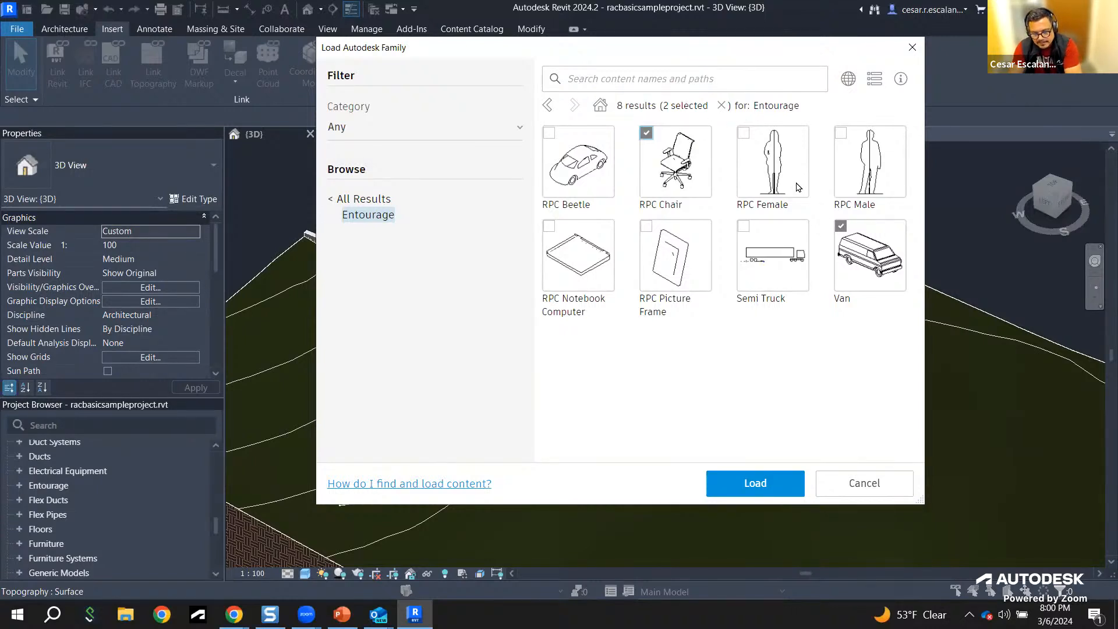
pyautogui.click(647, 133)
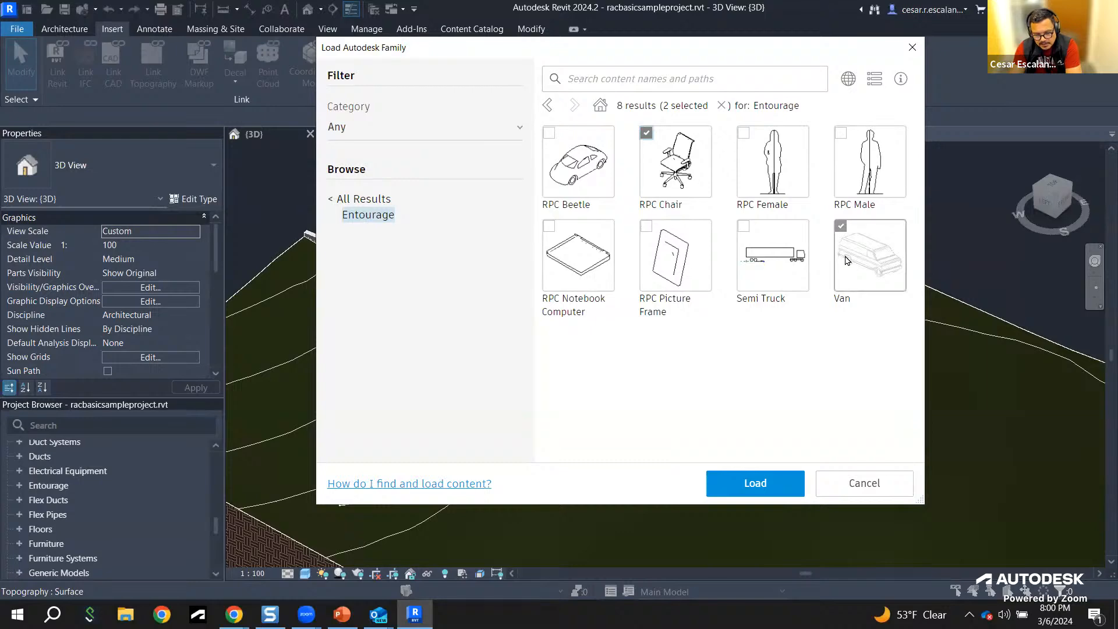
pyautogui.click(760, 482)
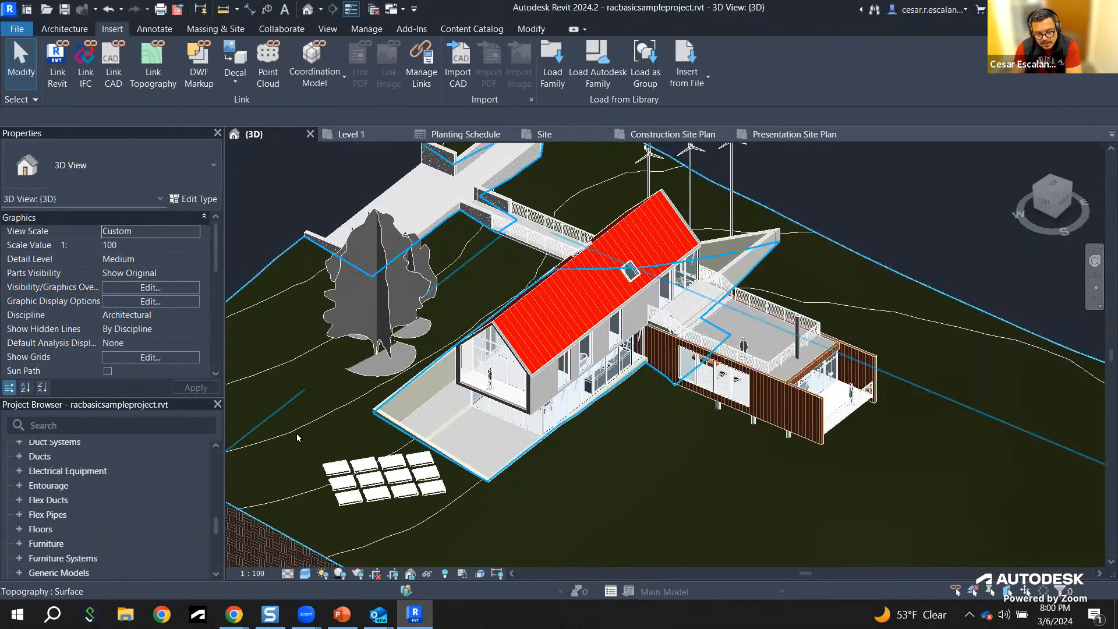
# Step: Locate the loaded Van family under Entourage in the project's families and select its Delivery Van type
pyautogui.scroll(-7, 166, 496)
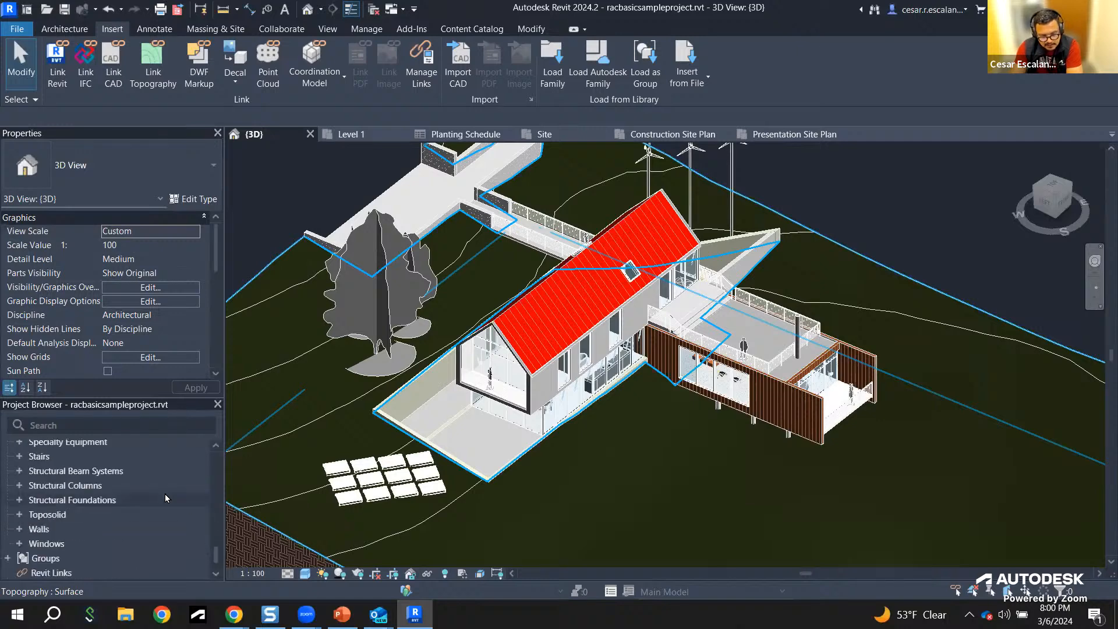
pyautogui.scroll(8, 176, 501)
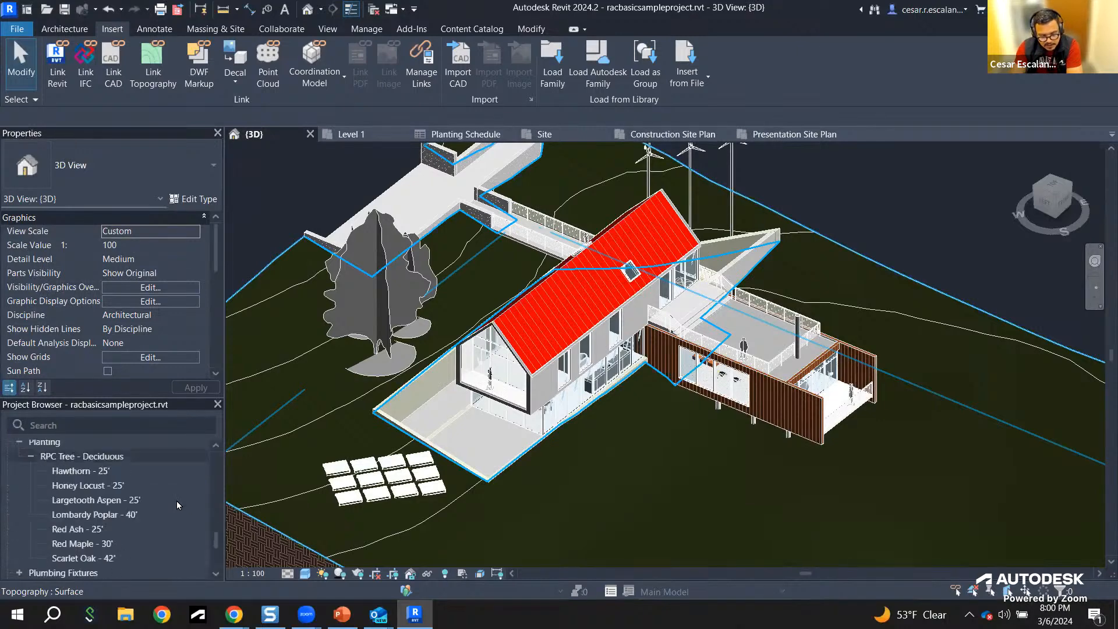
pyautogui.scroll(2, 178, 504)
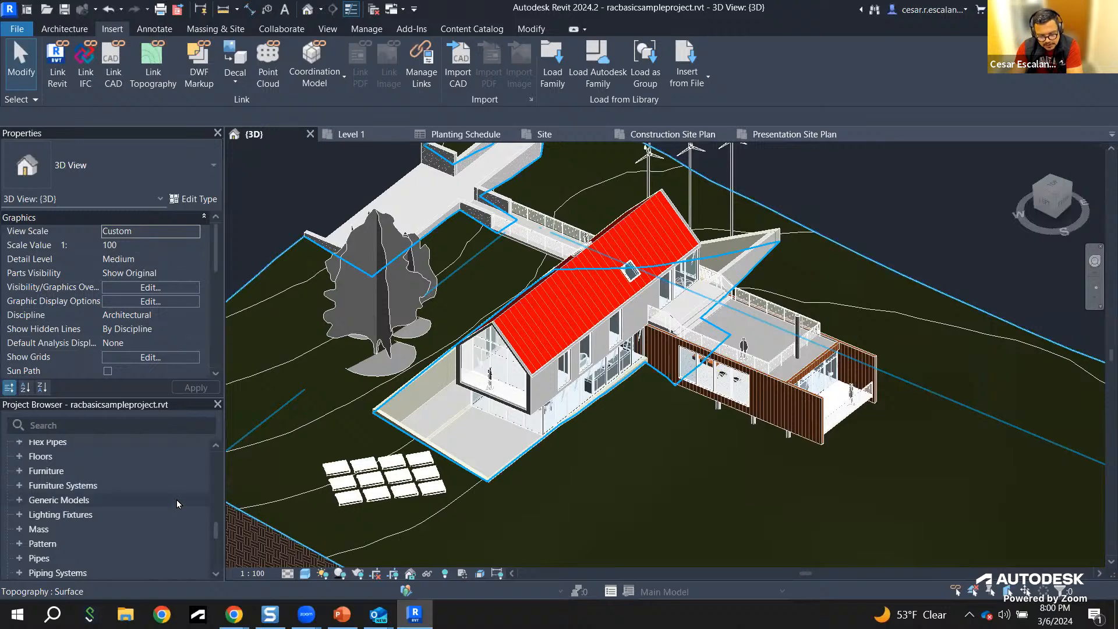
pyautogui.scroll(2, 174, 495)
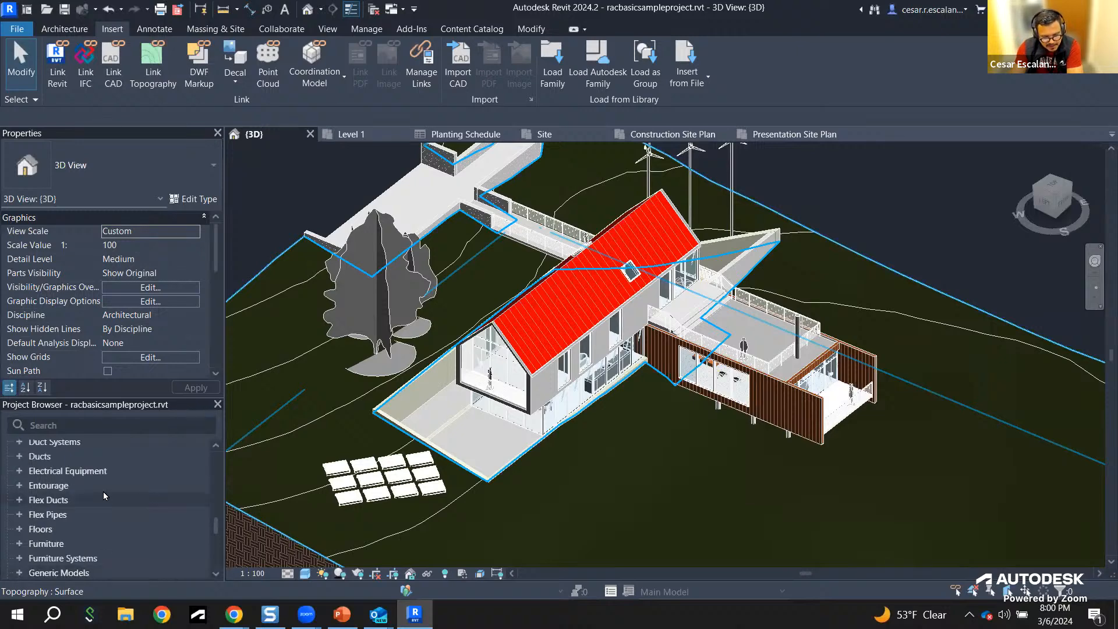
pyautogui.click(20, 486)
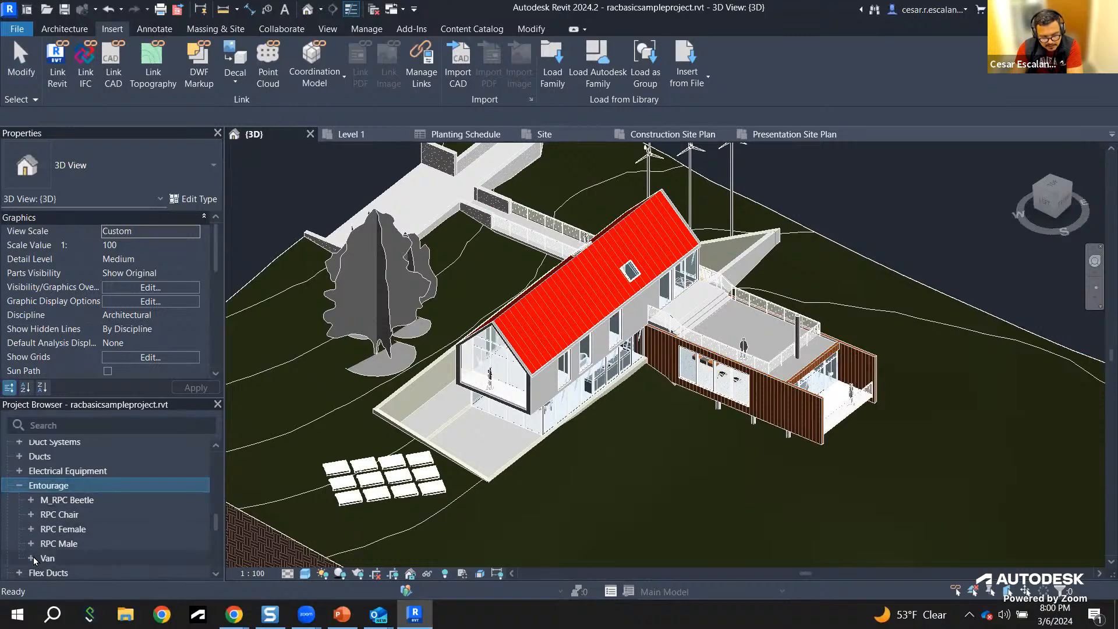
pyautogui.scroll(-4, 96, 539)
pyautogui.scroll(2, 96, 536)
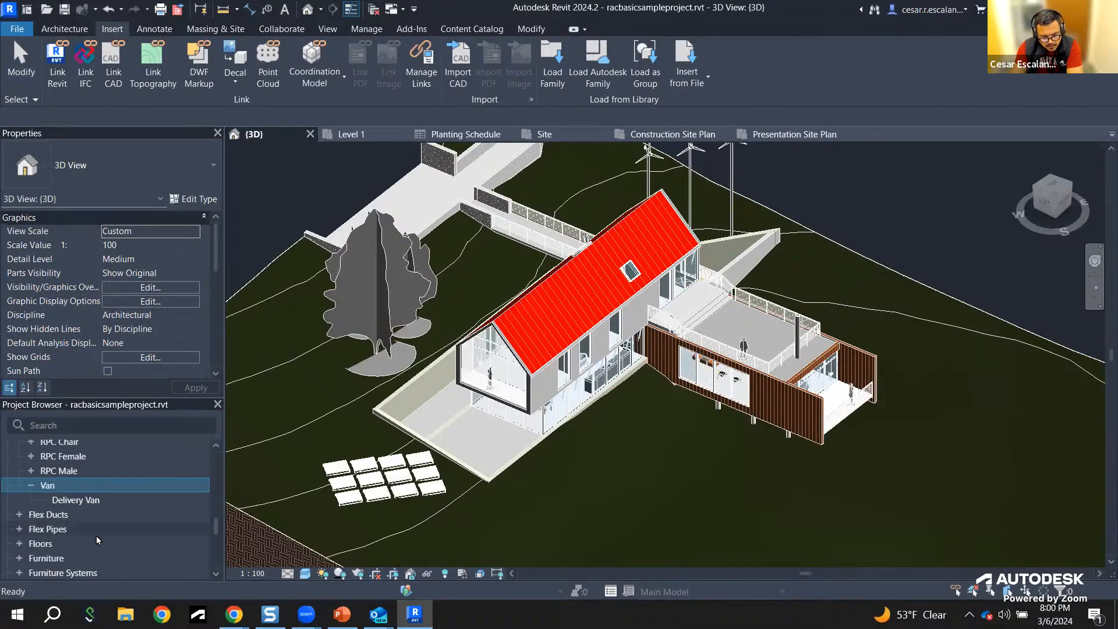
pyautogui.click(68, 501)
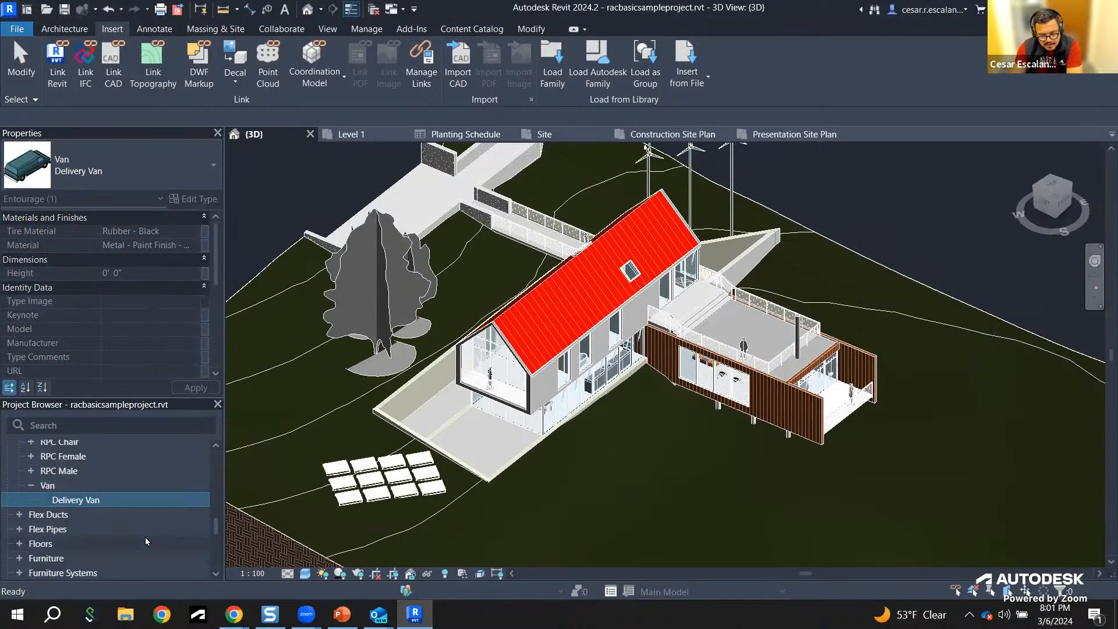
# Step: Place two Delivery Van instances on the terrain in front of the timber-clad wing and inspect how the first one meets the ground
pyautogui.moveTo(94, 501); pyautogui.dragTo(736, 448)
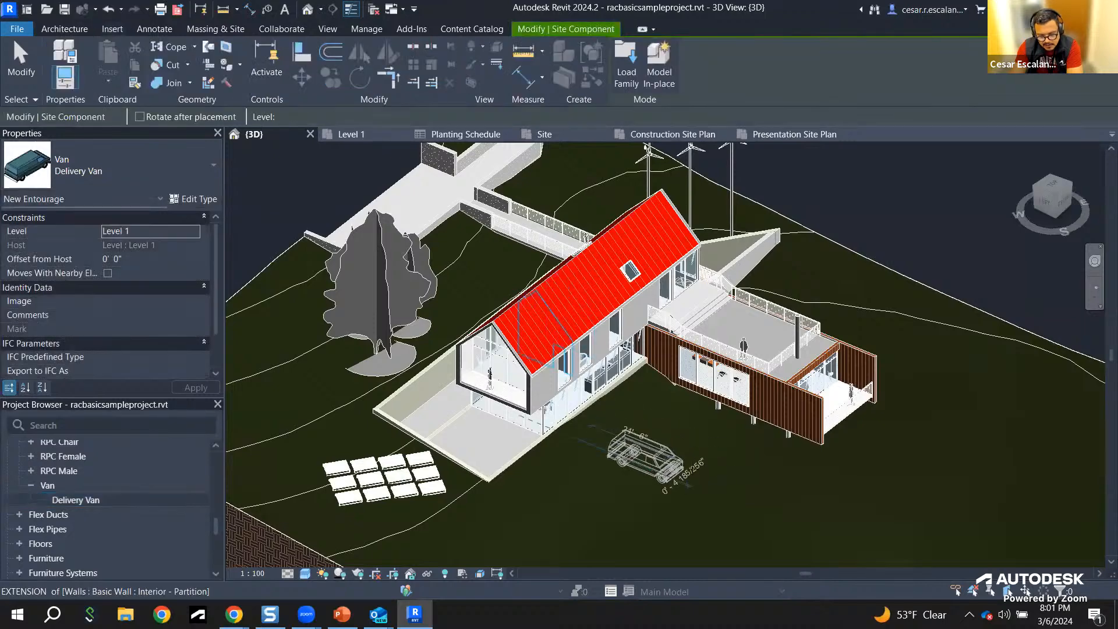
pyautogui.click(647, 478)
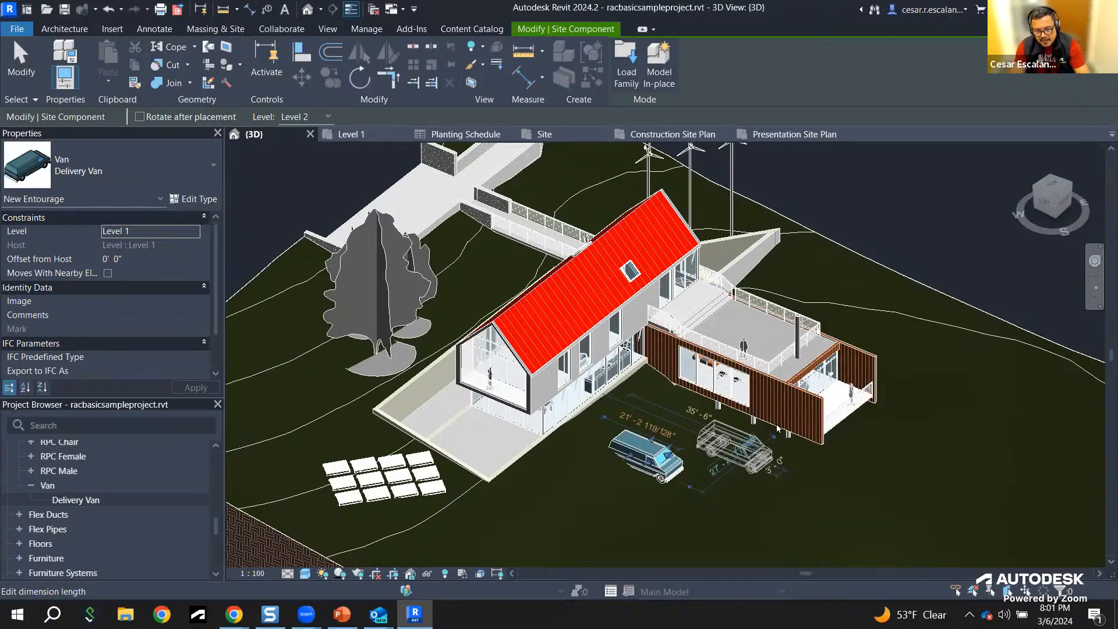
pyautogui.scroll(3, 777, 424)
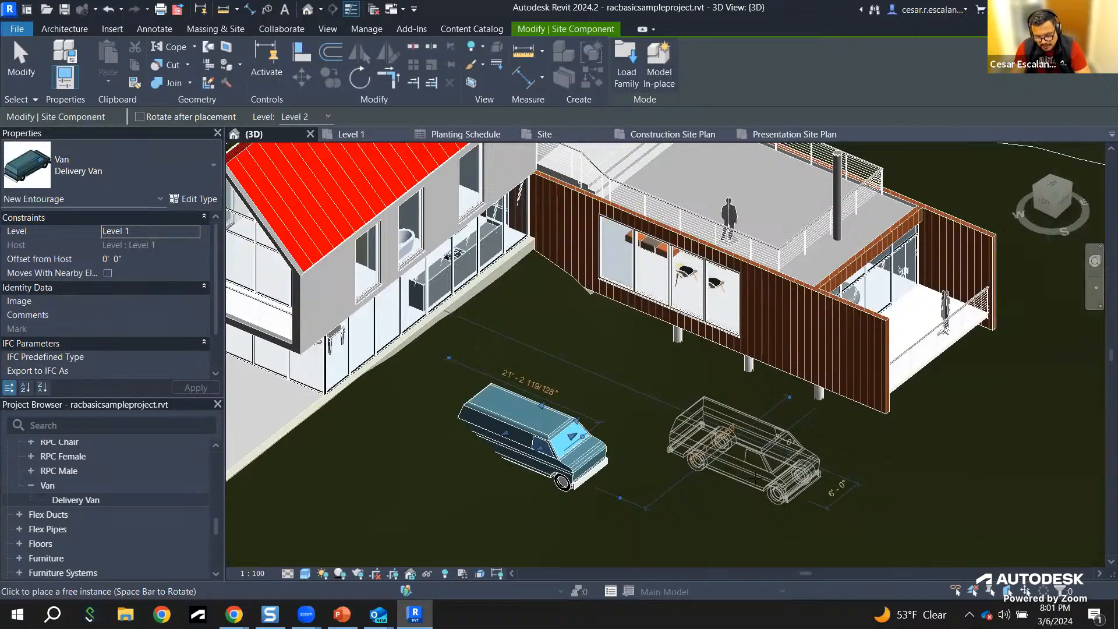
pyautogui.click(756, 478)
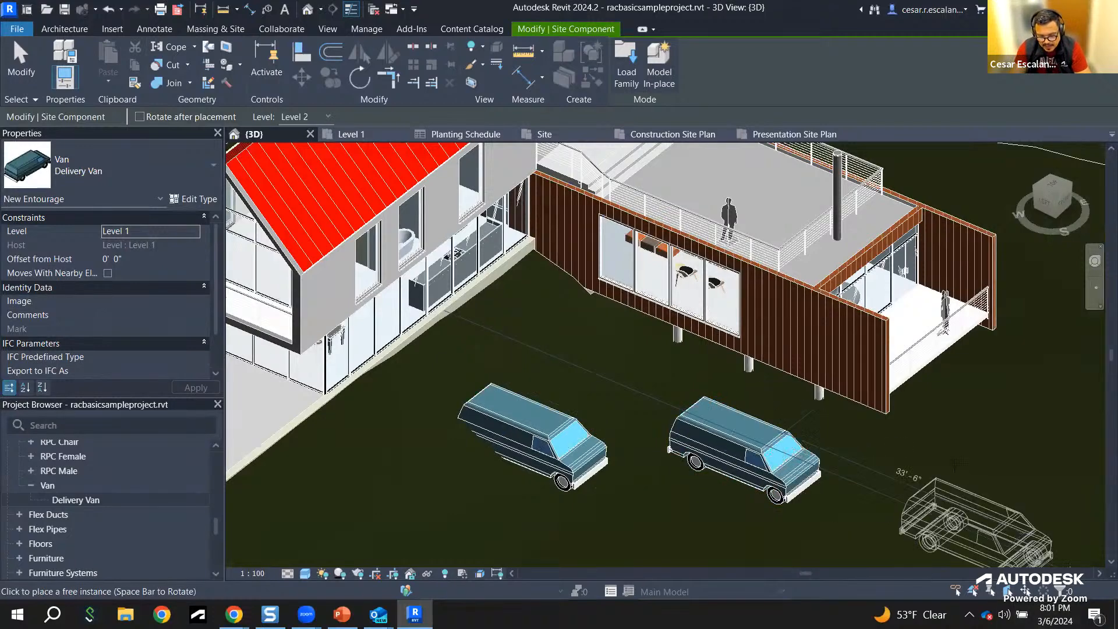
pyautogui.press('Escape')
pyautogui.press('Escape')
pyautogui.moveTo(815, 460); pyautogui.dragTo(880, 425, button='middle')
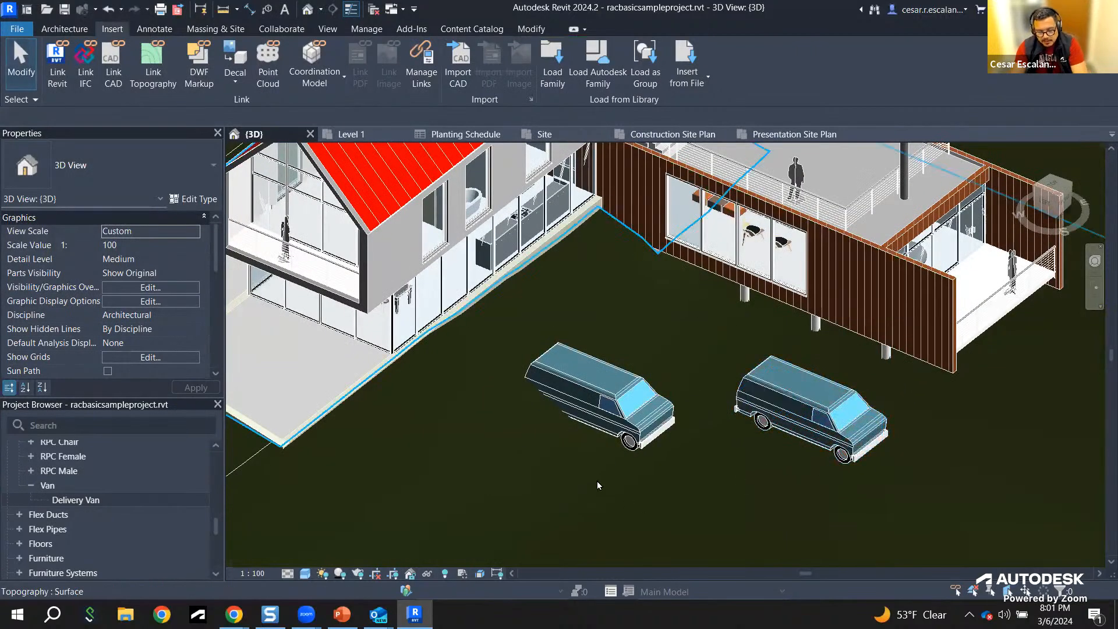
pyautogui.scroll(3, 598, 487)
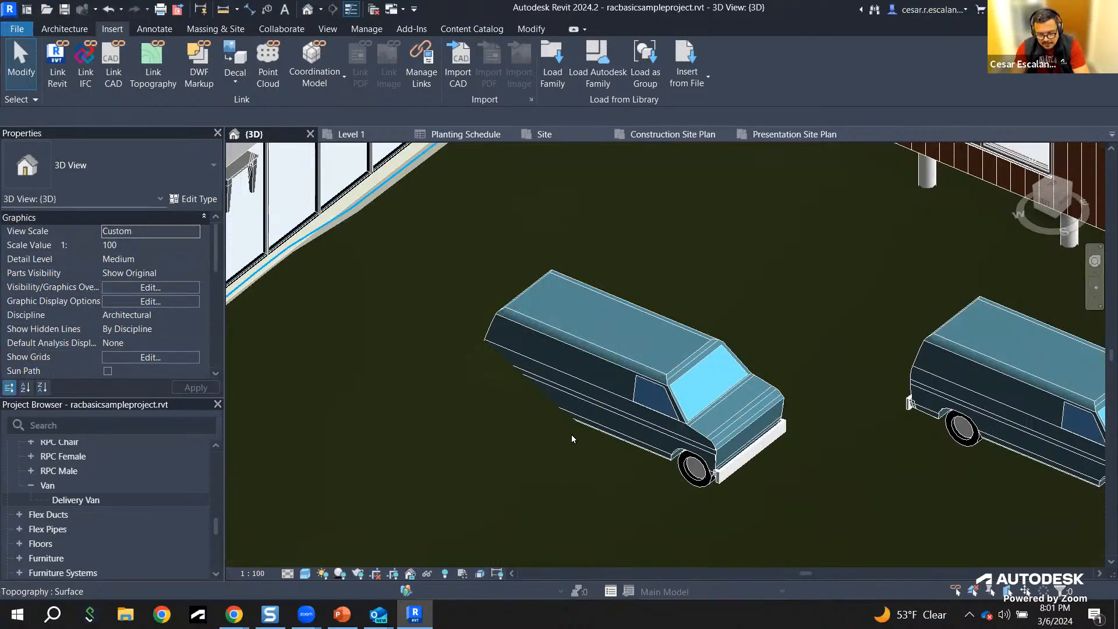
pyautogui.scroll(-3, 743, 499)
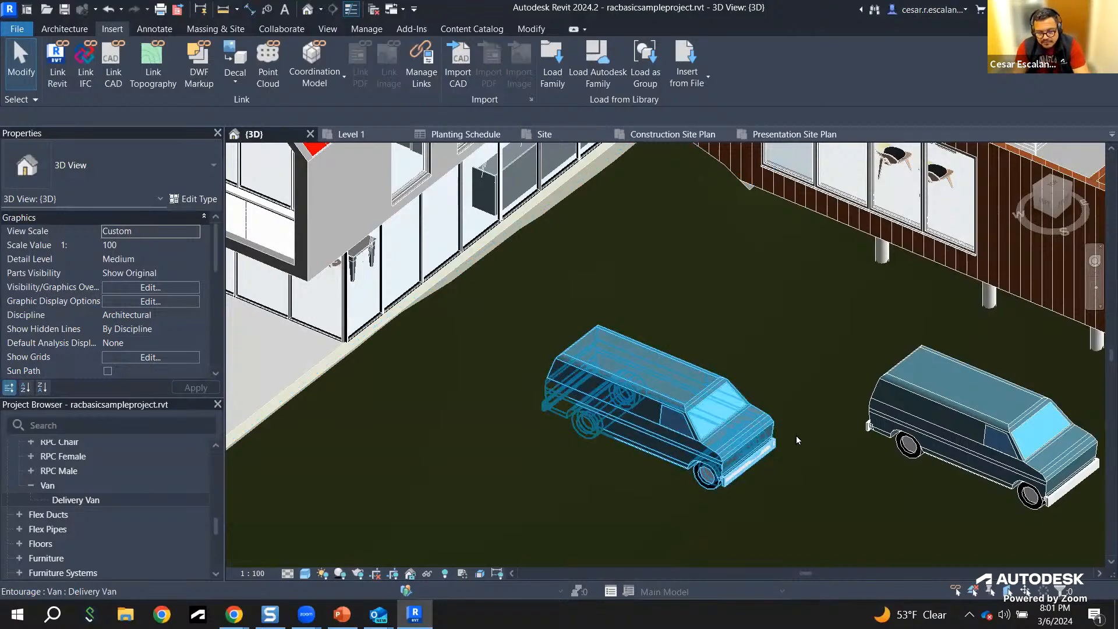
# Step: Examine the two Delivery Van instances from several viewpoints and compare how each sits on the terrain beside the timber-clad wing
pyautogui.moveTo(696, 429); pyautogui.dragTo(480, 405, button='middle')
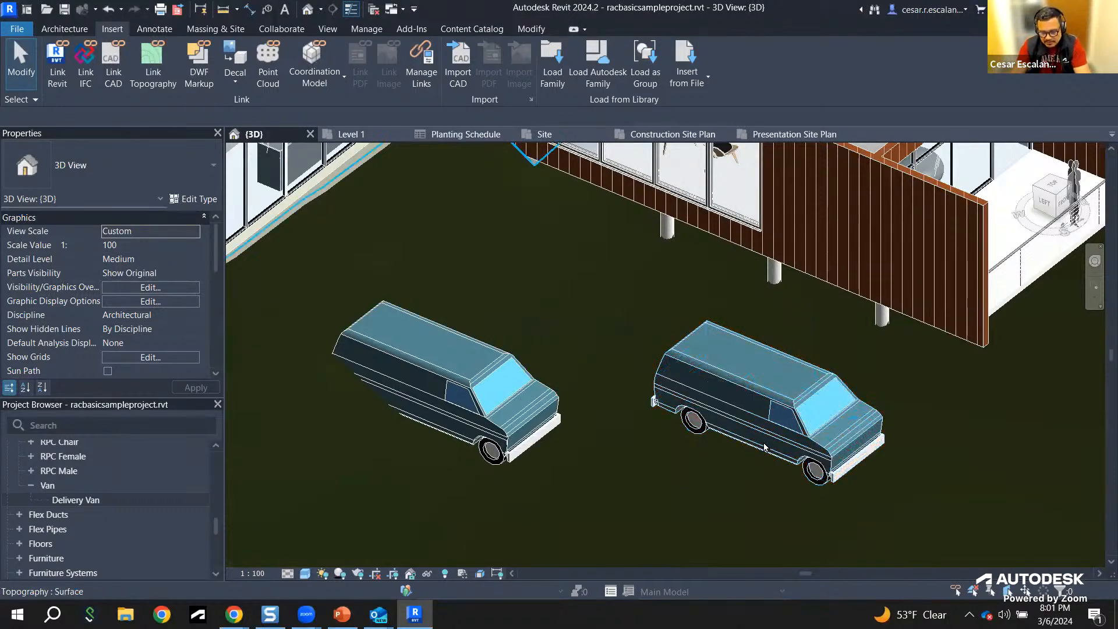
pyautogui.scroll(-2, 829, 368)
pyautogui.scroll(4, 783, 427)
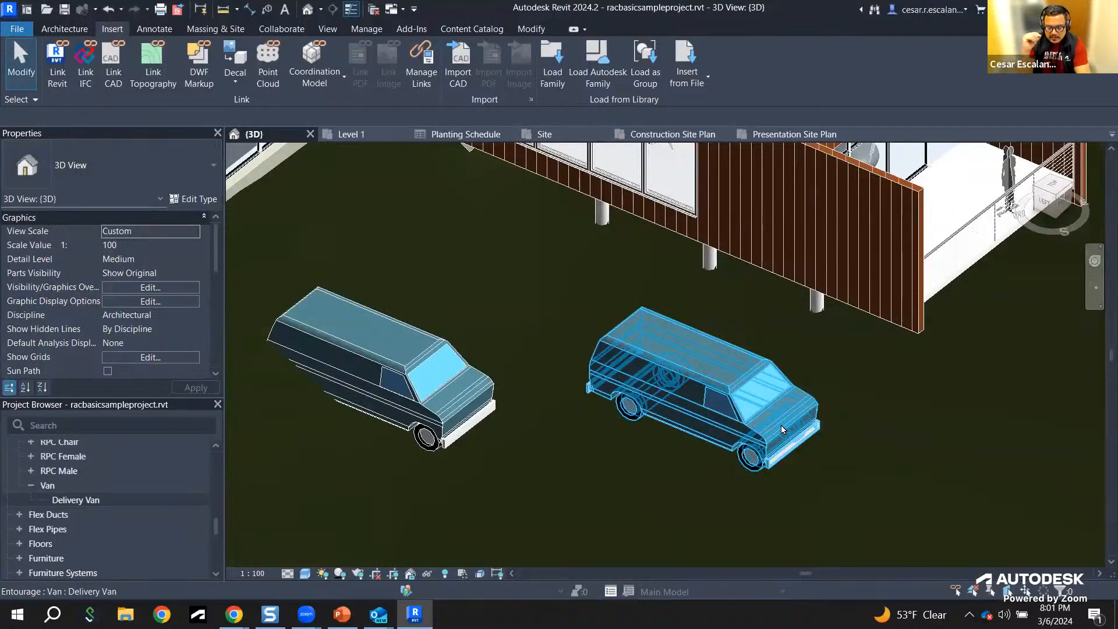
pyautogui.keyDown('shift'); pyautogui.moveTo(781, 425); pyautogui.dragTo(752, 429, button='middle'); pyautogui.keyUp('shift')
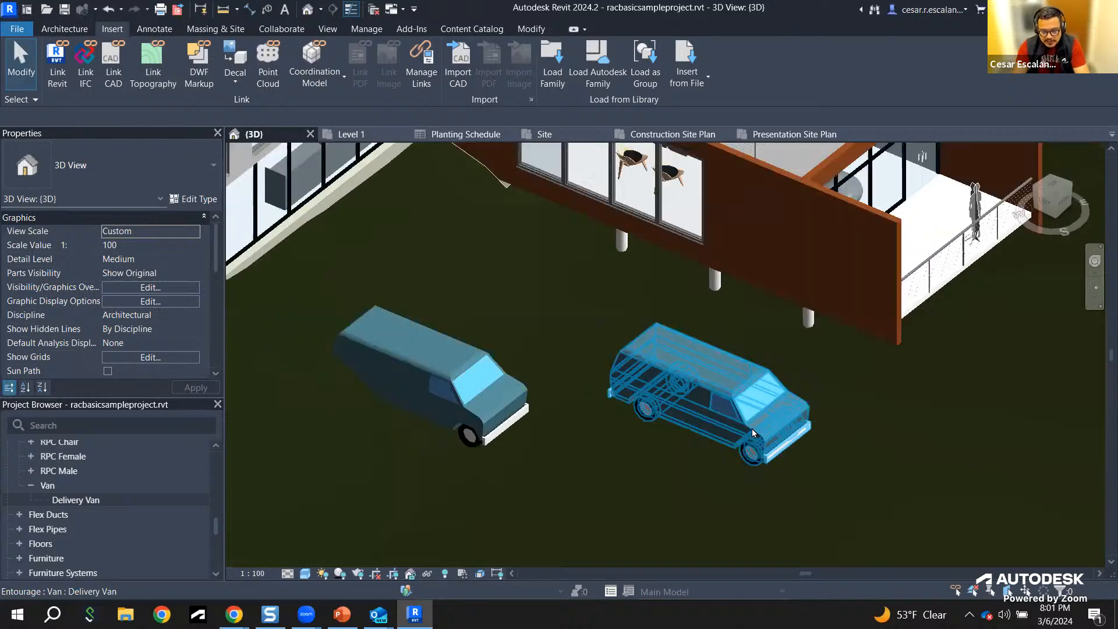
pyautogui.scroll(-1, 752, 428)
pyautogui.moveTo(910, 420); pyautogui.dragTo(635, 388, button='middle')
pyautogui.scroll(-2, 629, 386)
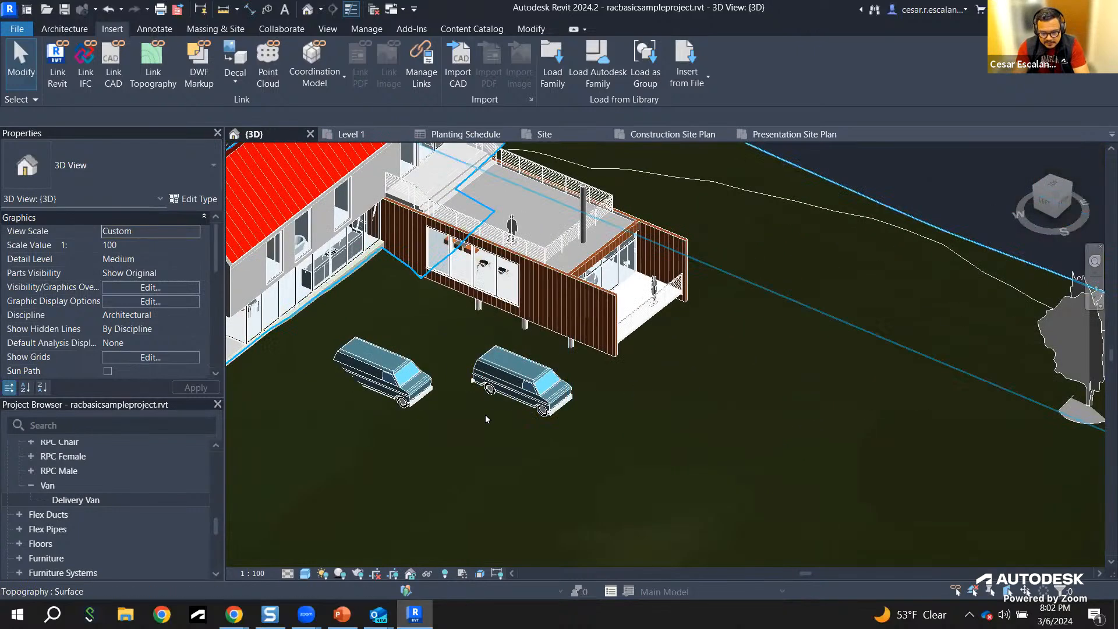
pyautogui.scroll(1, 485, 414)
pyautogui.scroll(2, 61, 481)
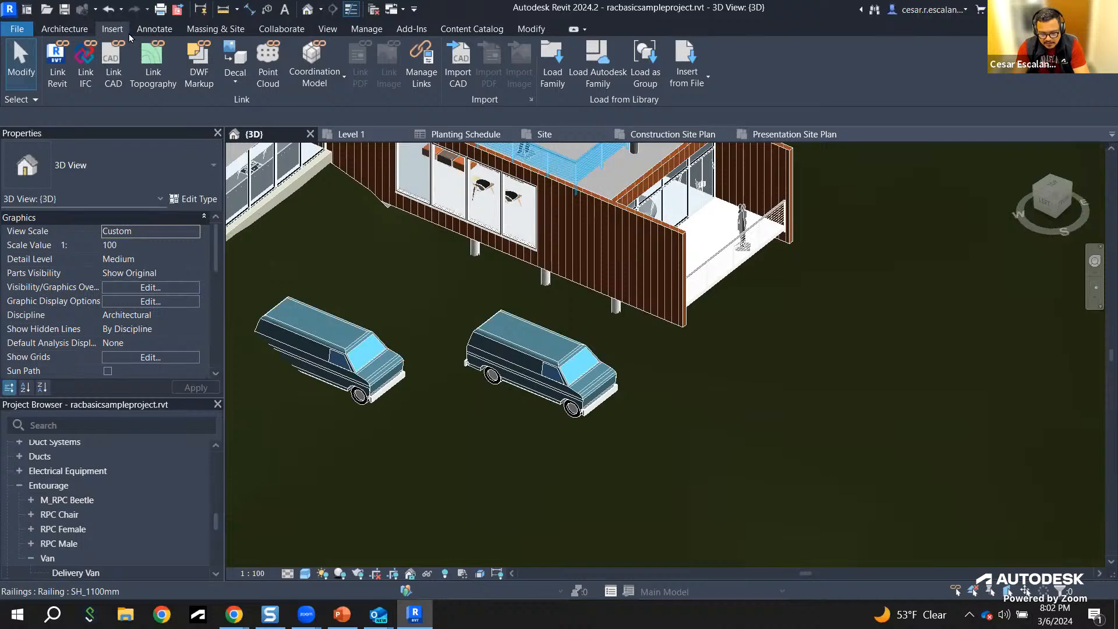
# Step: Review the Entourage content available in Load Autodesk Family, then browse the Furniture and Entourage families already in the project
pyautogui.click(615, 60)
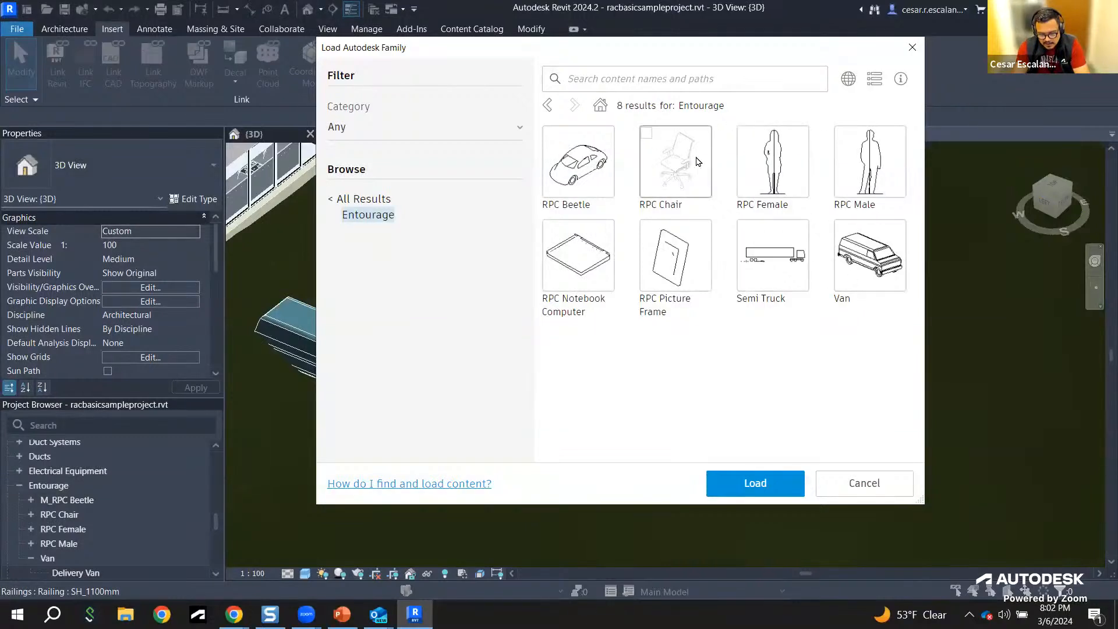
pyautogui.click(864, 483)
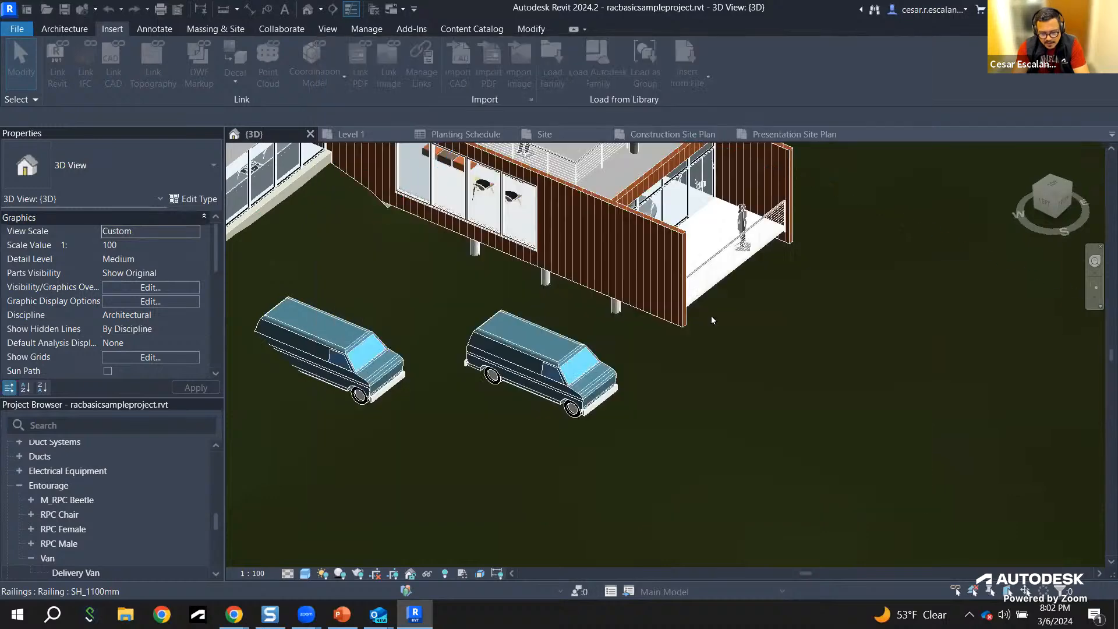
pyautogui.scroll(2, 110, 490)
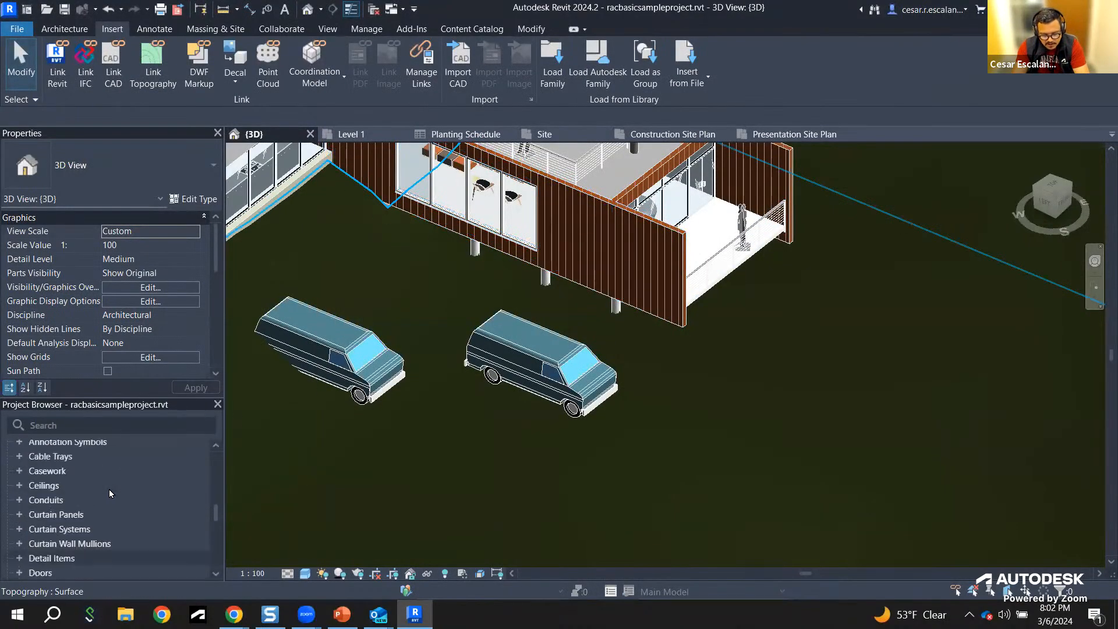
pyautogui.scroll(-4, 109, 488)
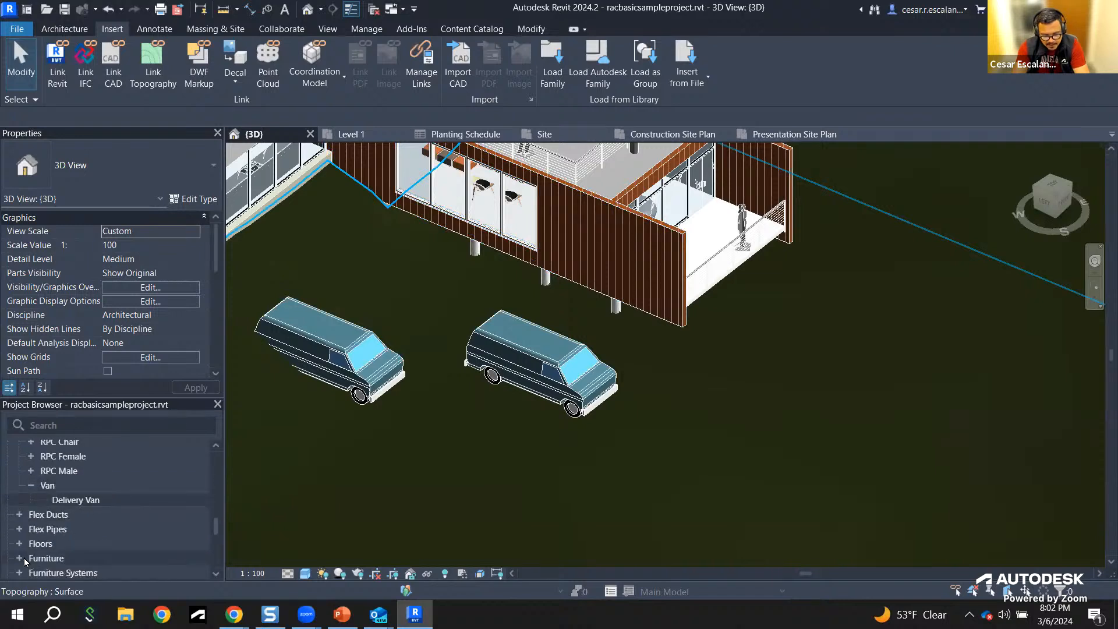
pyautogui.doubleClick(47, 558)
pyautogui.scroll(-4, 74, 537)
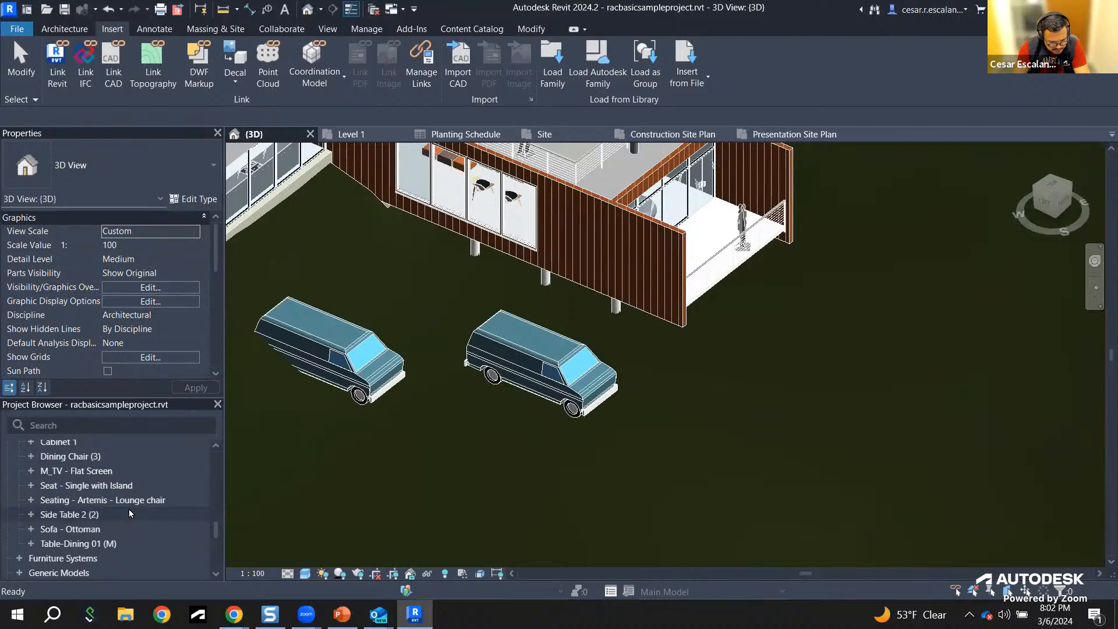
pyautogui.scroll(5, 128, 513)
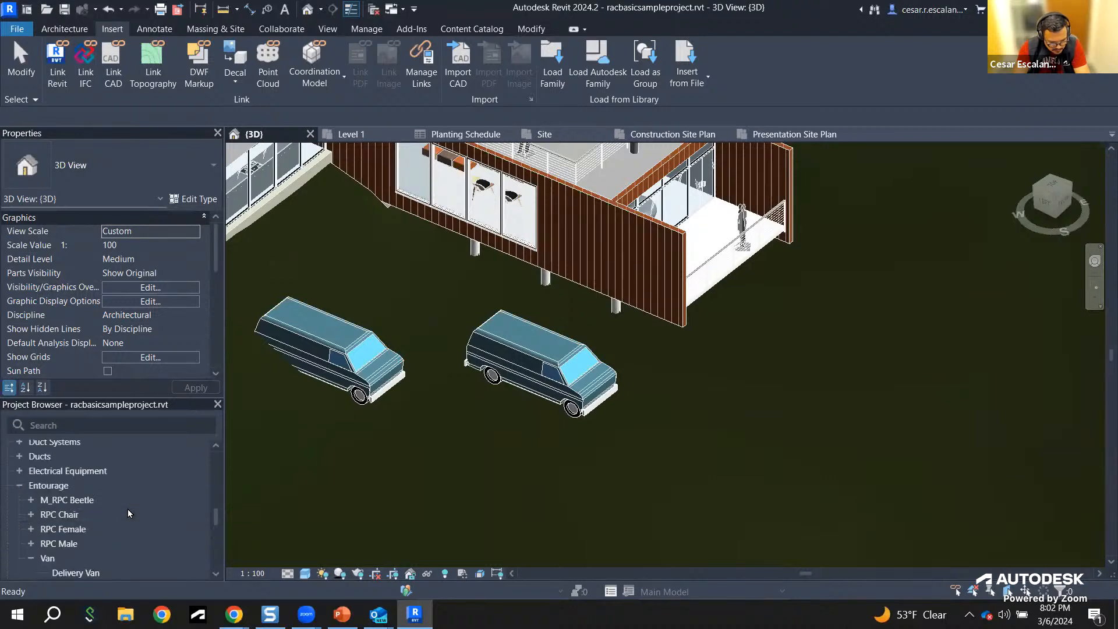
pyautogui.scroll(2, 129, 512)
pyautogui.scroll(-2, 129, 513)
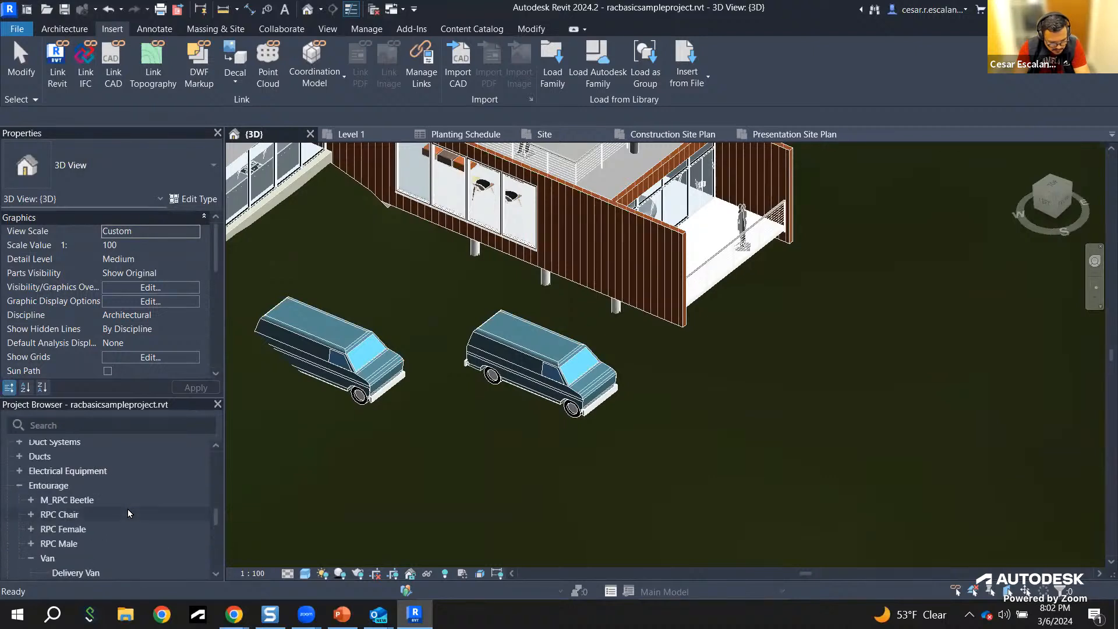
# Step: Choose the Steelcase Leap Chair type of the RPC Chair family and place one on the terrain in front of the second van
pyautogui.click(35, 514)
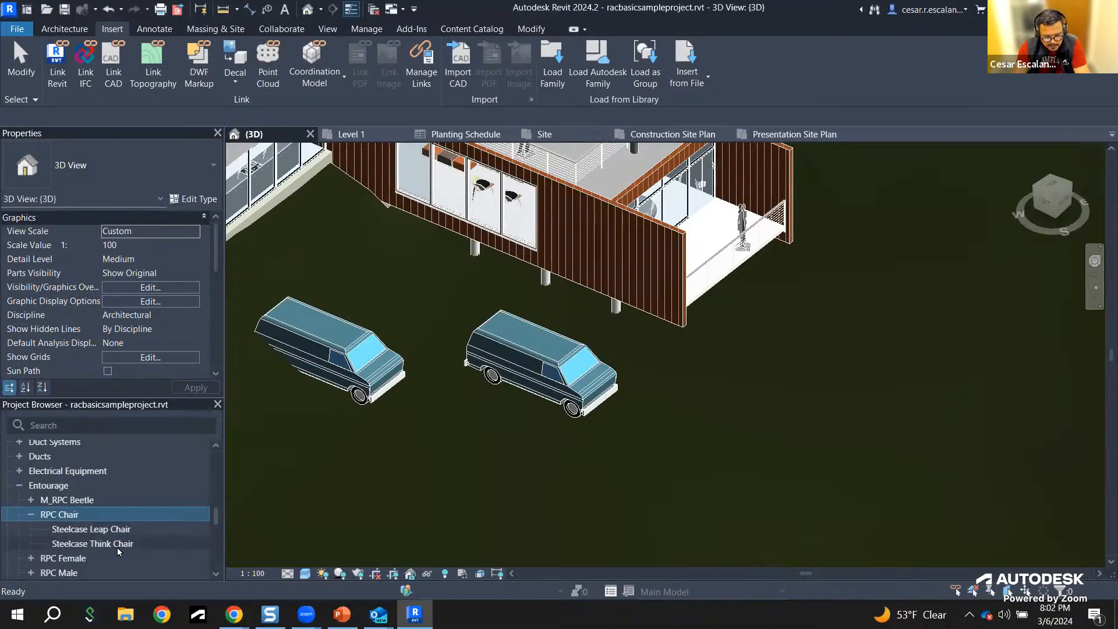
pyautogui.click(117, 530)
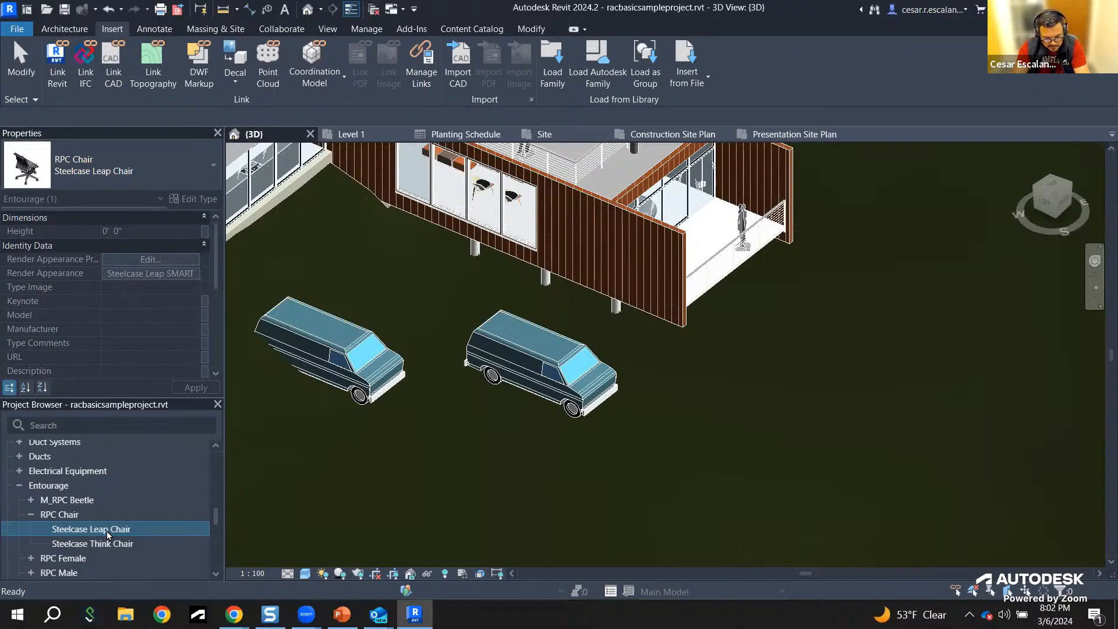
pyautogui.moveTo(107, 530); pyautogui.dragTo(713, 448)
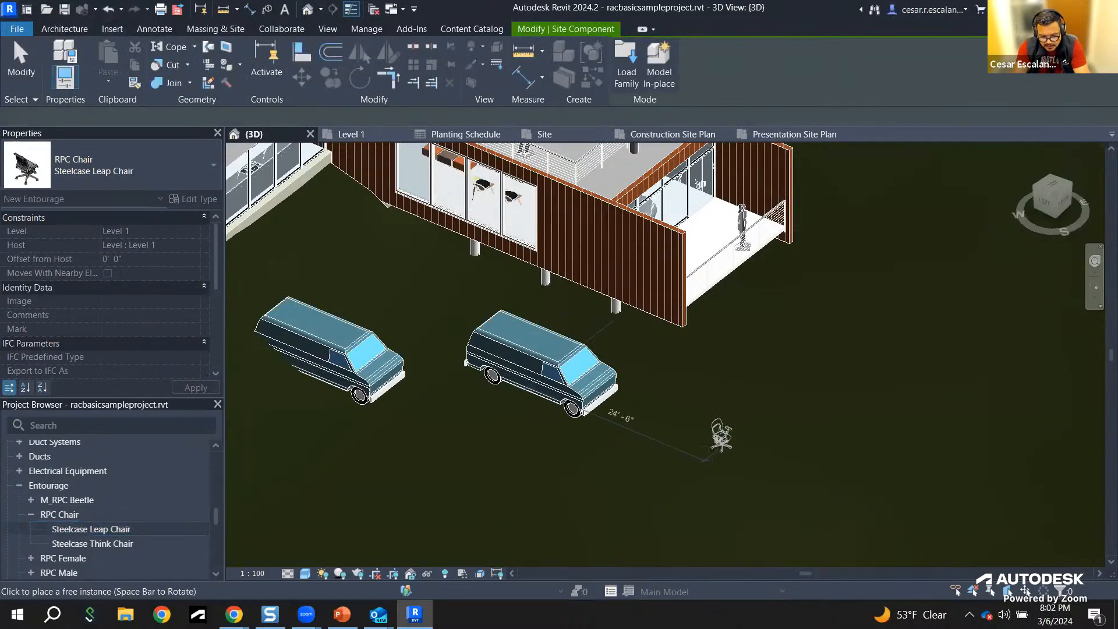
pyautogui.scroll(3, 713, 449)
pyautogui.click(631, 428)
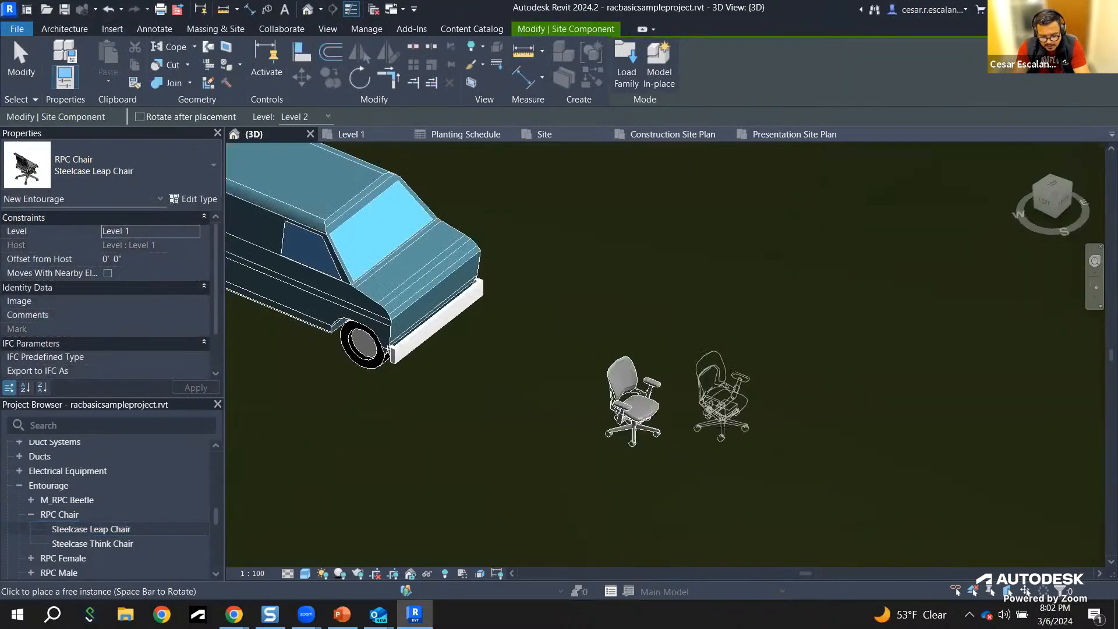
# Step: Place three more Steelcase Leap Chairs across the terrain, on both sides of the vans and beyond the open deck, and finish placement
pyautogui.scroll(-2, 722, 401)
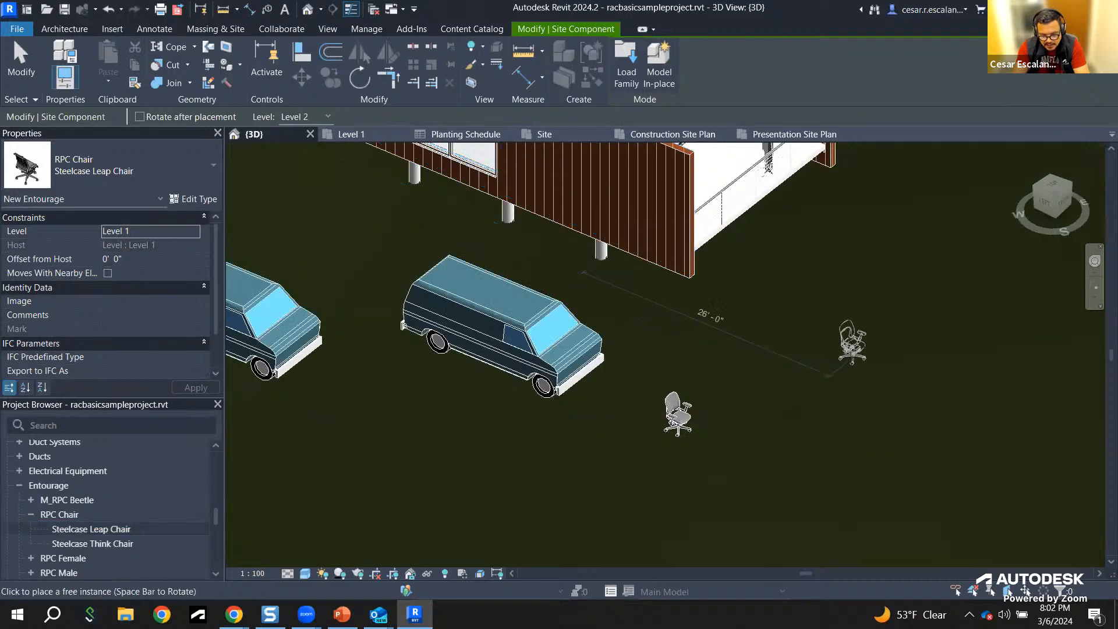
pyautogui.click(852, 357)
pyautogui.moveTo(479, 473); pyautogui.dragTo(643, 442, button='middle')
pyautogui.scroll(-2, 645, 441)
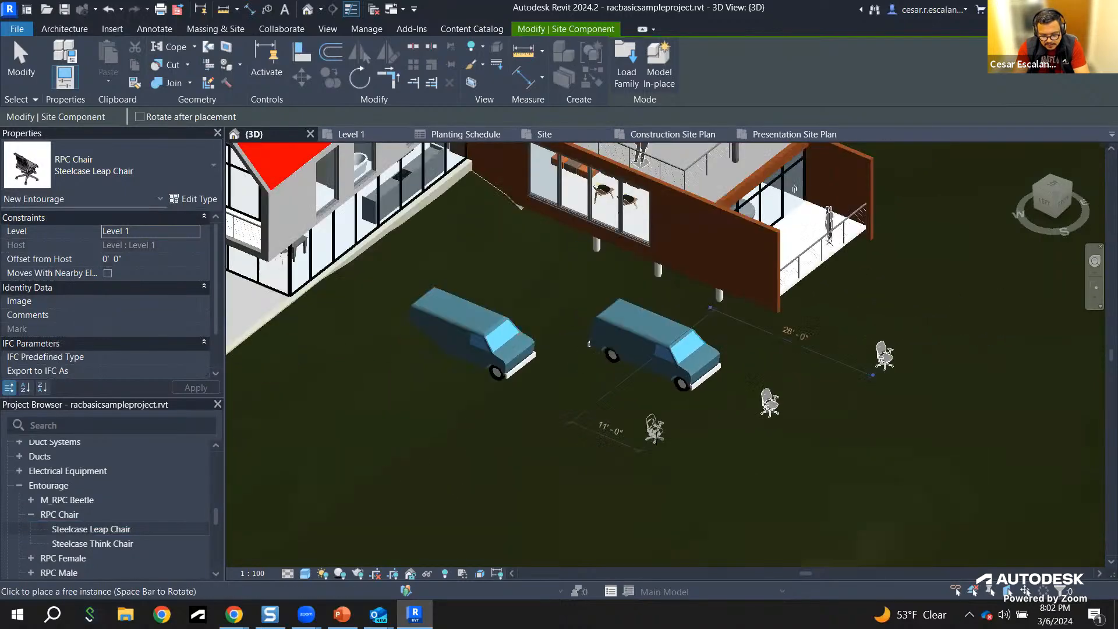
pyautogui.scroll(-1, 653, 430)
pyautogui.click(398, 428)
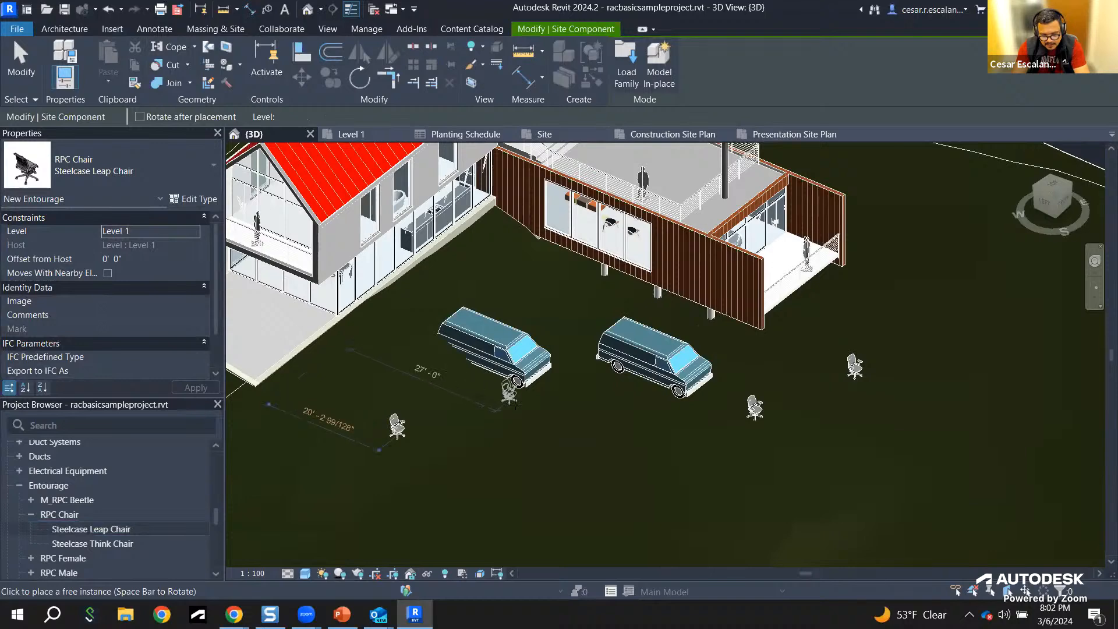
pyautogui.scroll(-1, 559, 407)
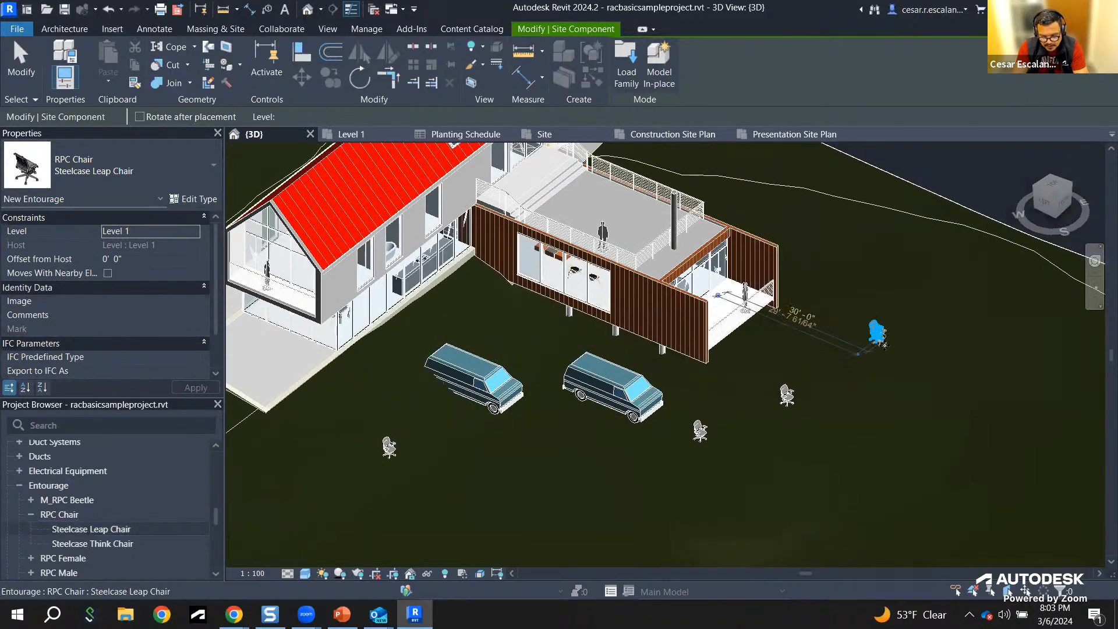
pyautogui.click(884, 344)
pyautogui.press('Escape')
# Step: Select two of the placed chairs in turn, inspect and highlight the Host constraint in their properties, then clear the selection
pyautogui.click(789, 395)
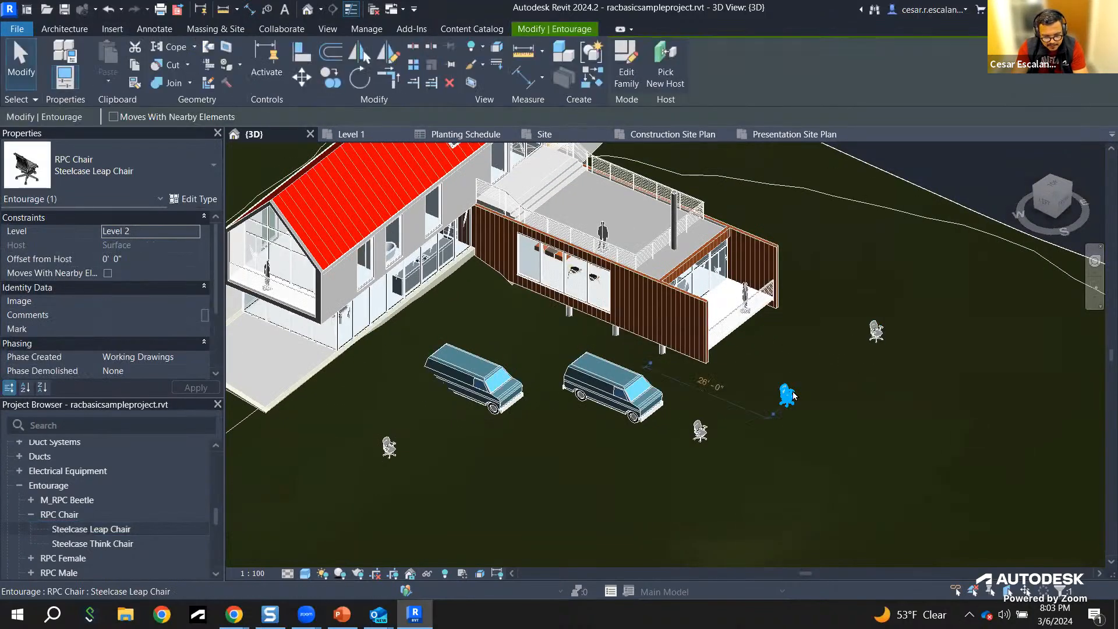
pyautogui.click(877, 331)
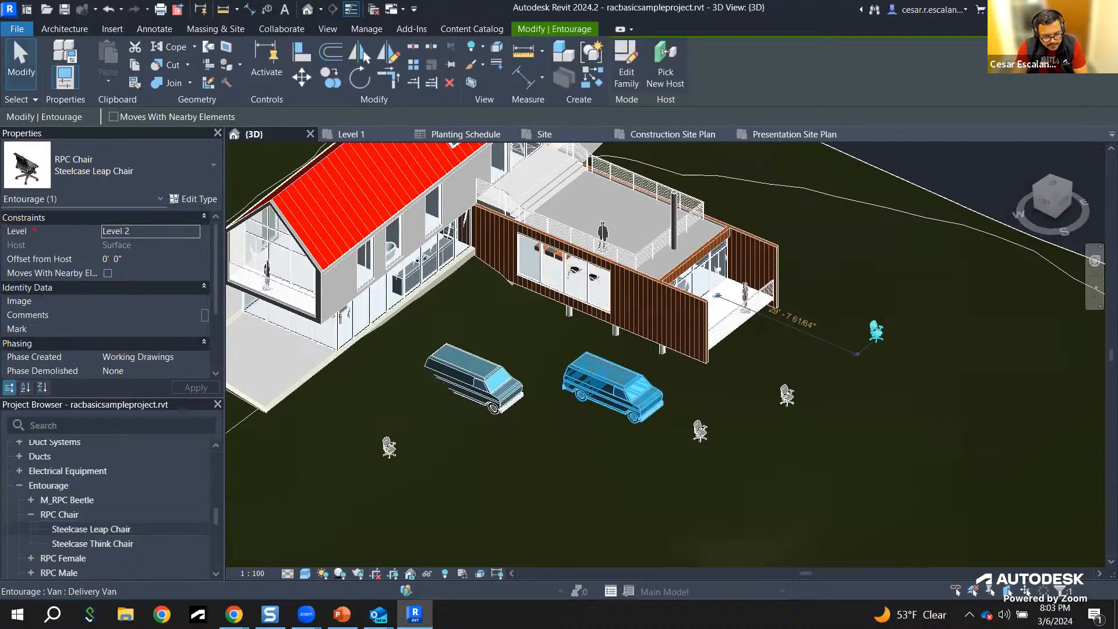
pyautogui.keyDown('ctrl'); pyautogui.moveTo(2, 233); pyautogui.dragTo(160, 263); pyautogui.keyUp('ctrl')
pyautogui.press('t')
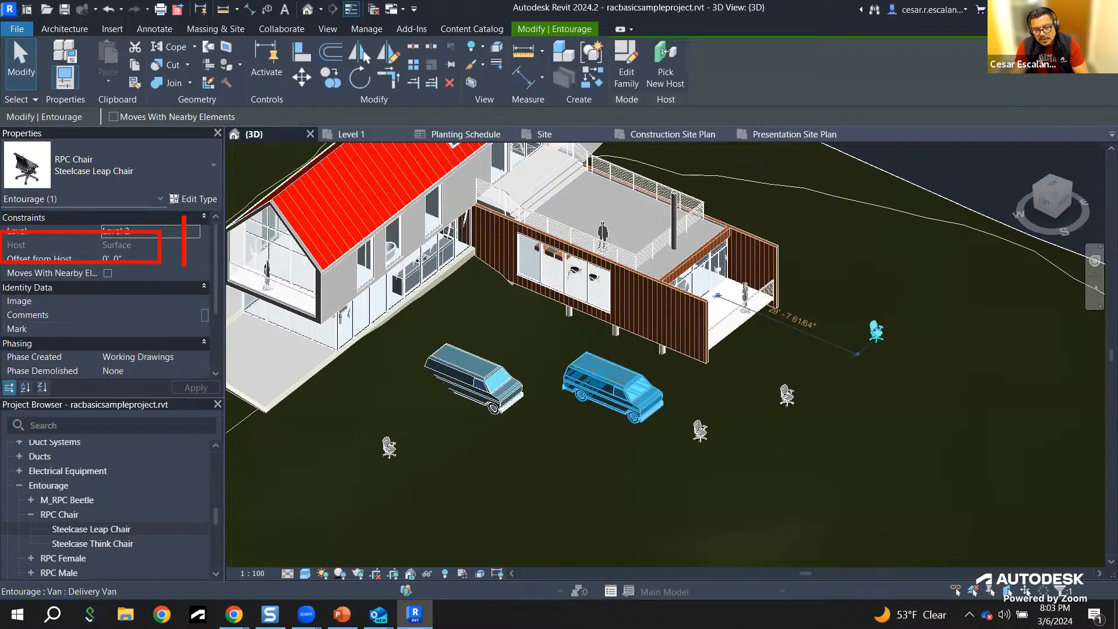
pyautogui.press('Escape')
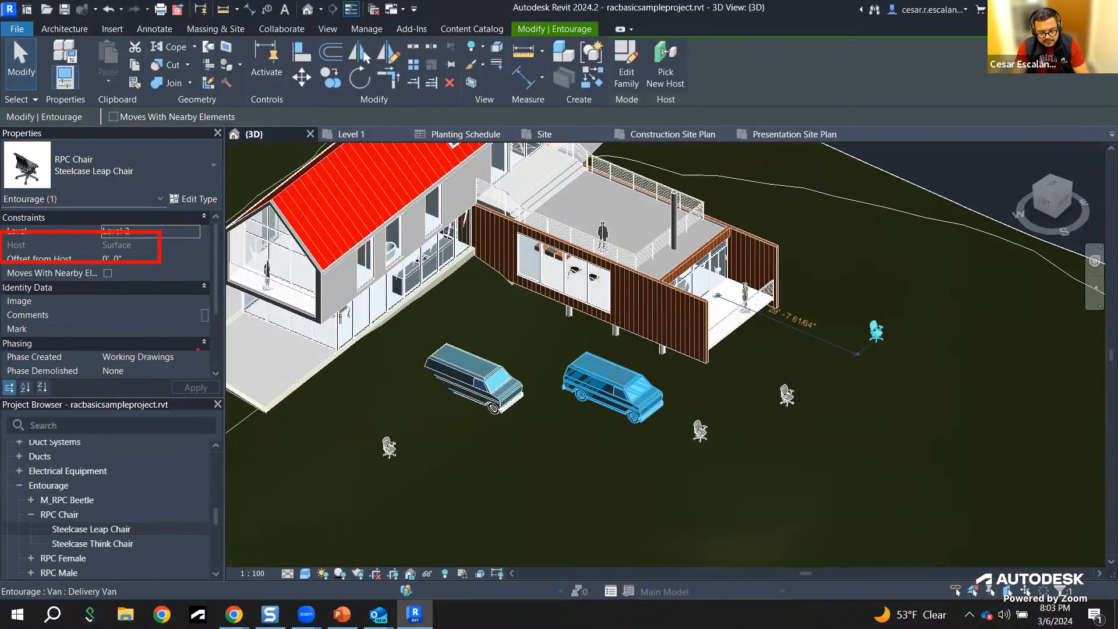
pyautogui.press('Escape')
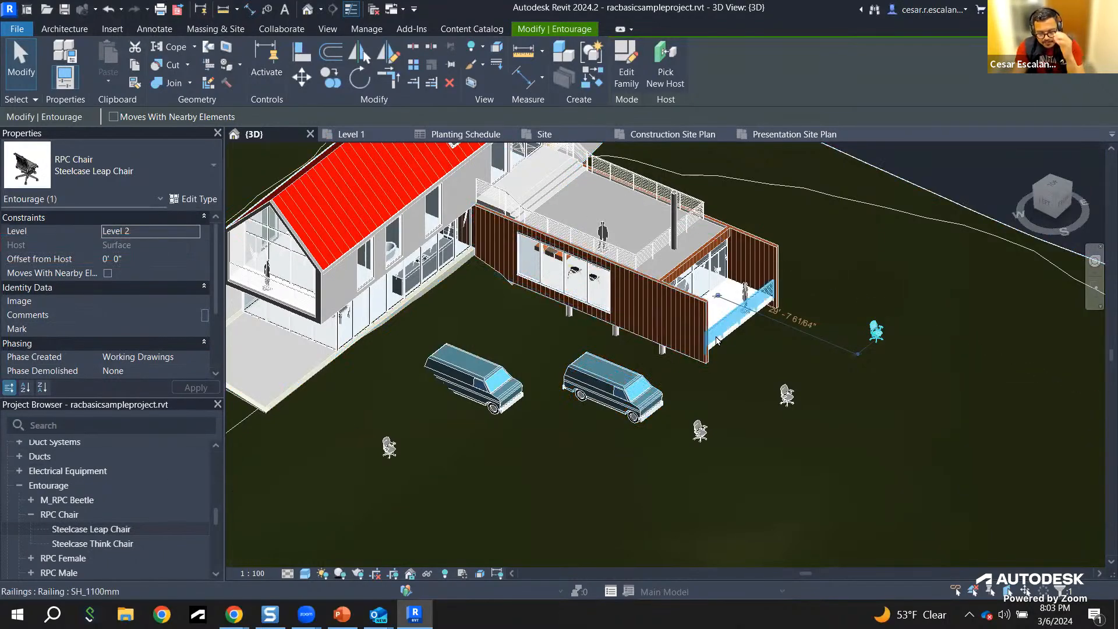
pyautogui.moveTo(749, 325); pyautogui.dragTo(763, 310, button='middle')
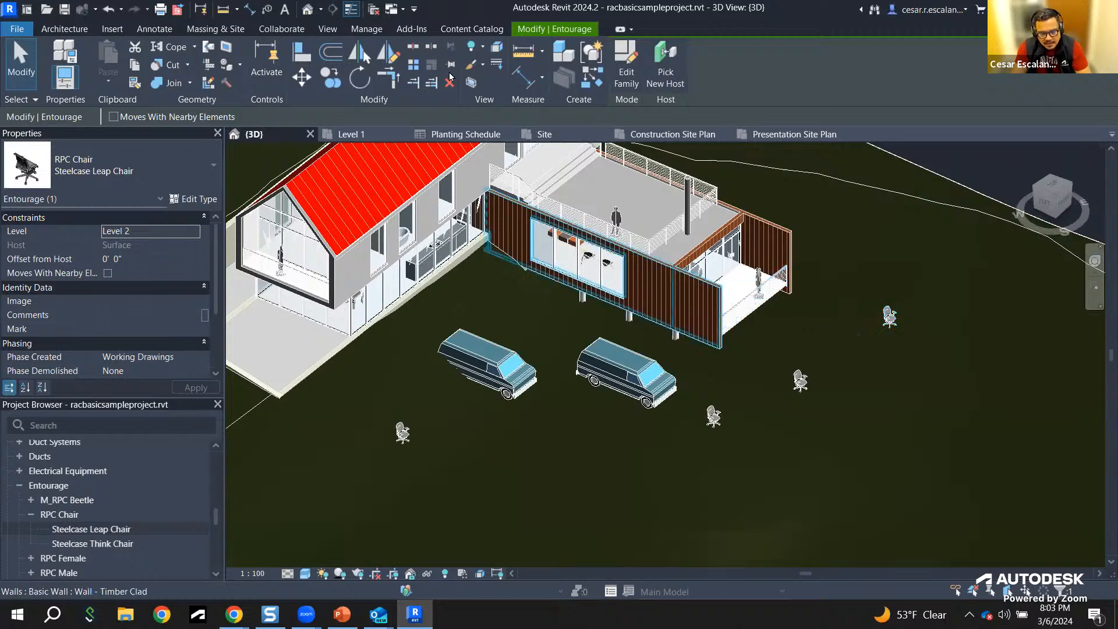
pyautogui.press('Escape')
pyautogui.click(124, 28)
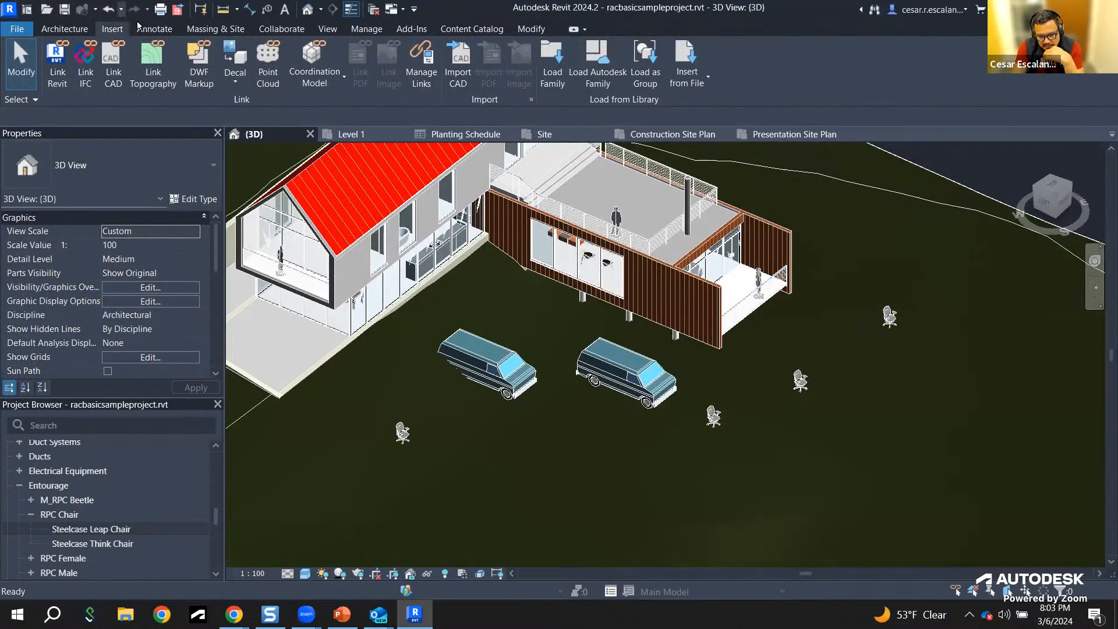
pyautogui.click(553, 67)
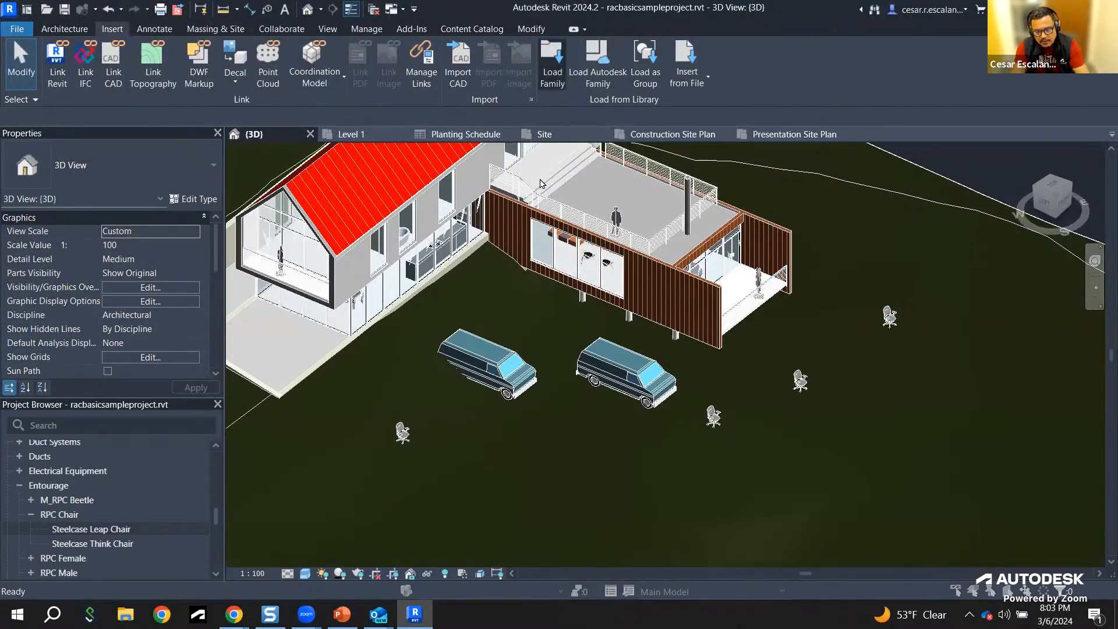
pyautogui.click(829, 153)
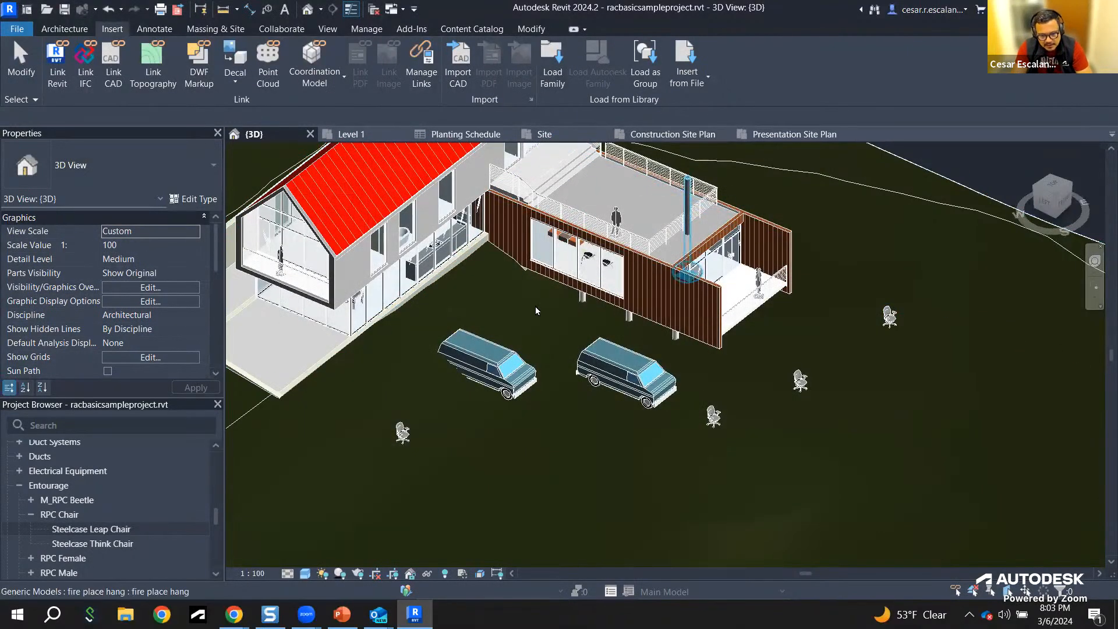
pyautogui.click(233, 615)
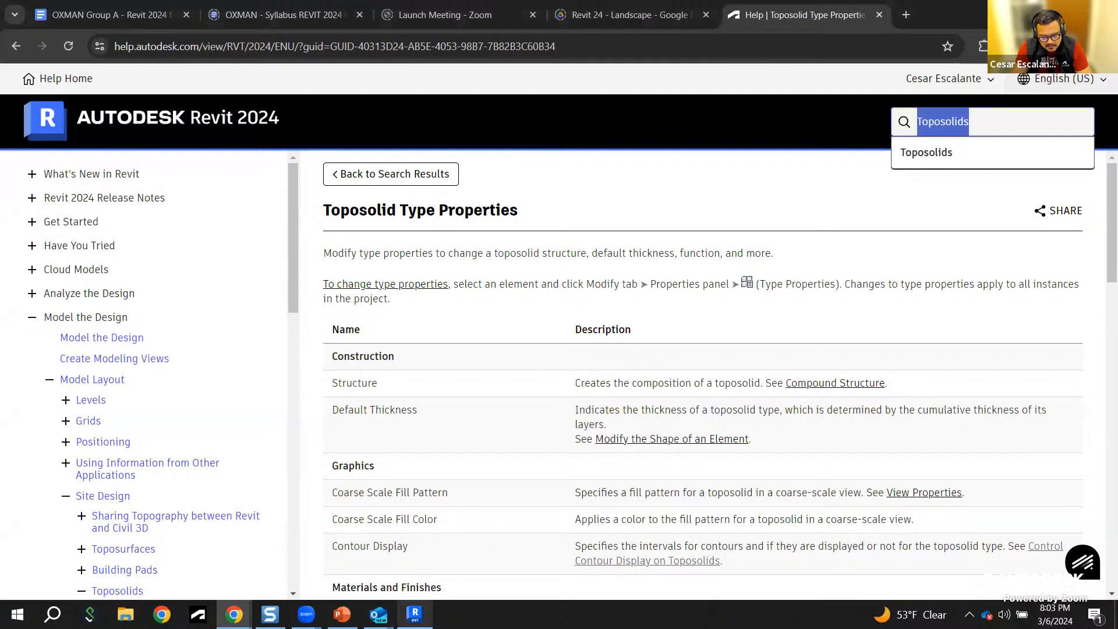
pyautogui.click(414, 615)
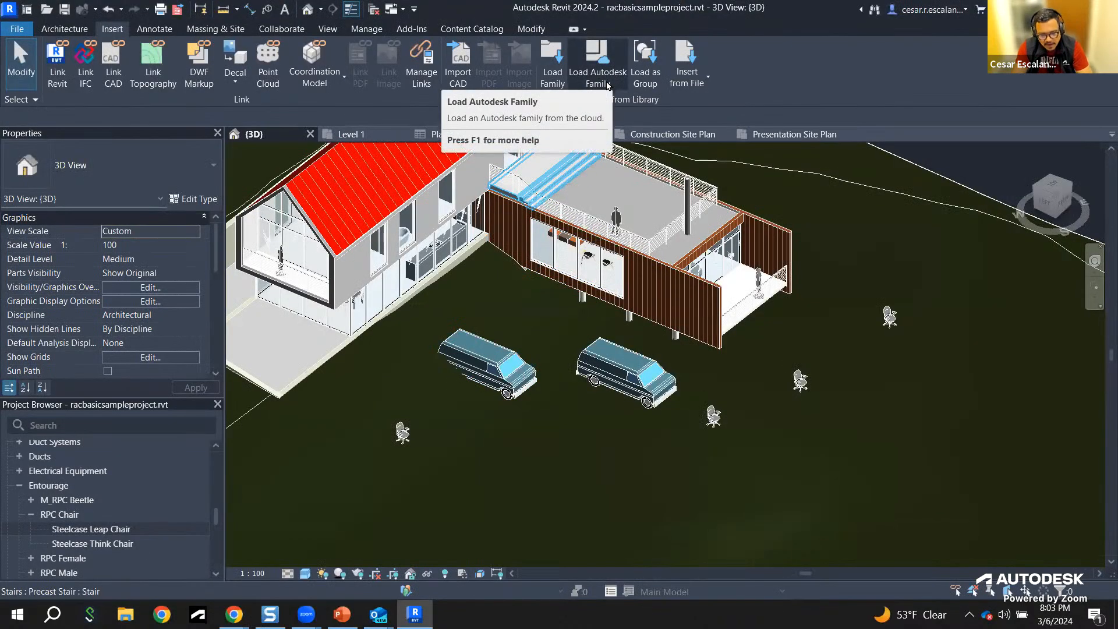
# Step: Open Load Autodesk Family, return from Entourage to all results and show the Planting families
pyautogui.click(606, 86)
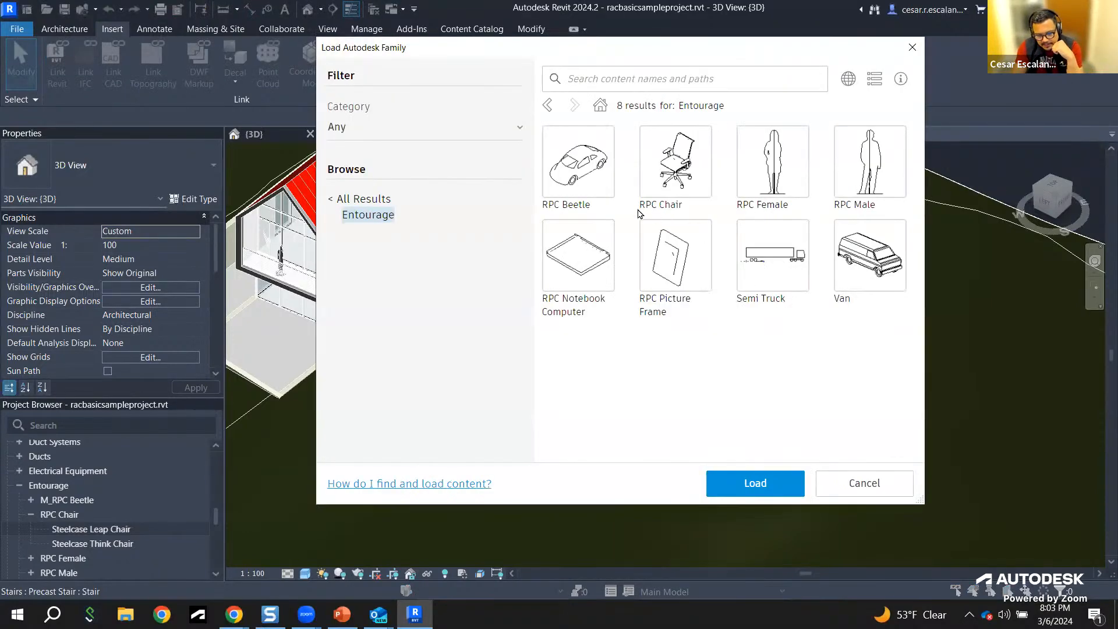
pyautogui.click(336, 200)
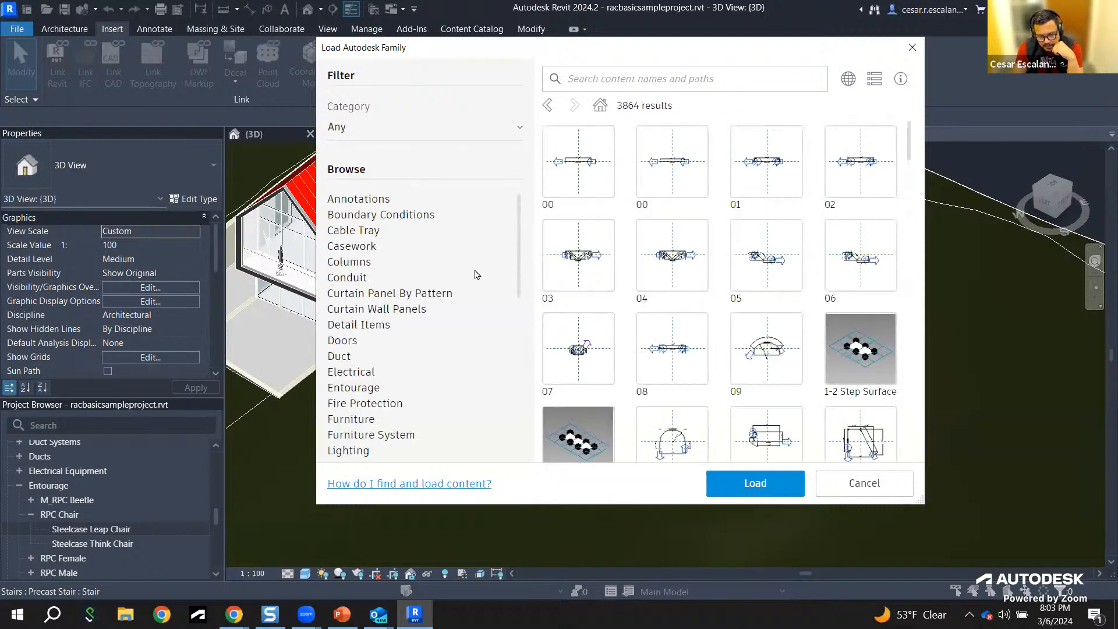
pyautogui.scroll(-2, 477, 275)
pyautogui.scroll(-2, 477, 278)
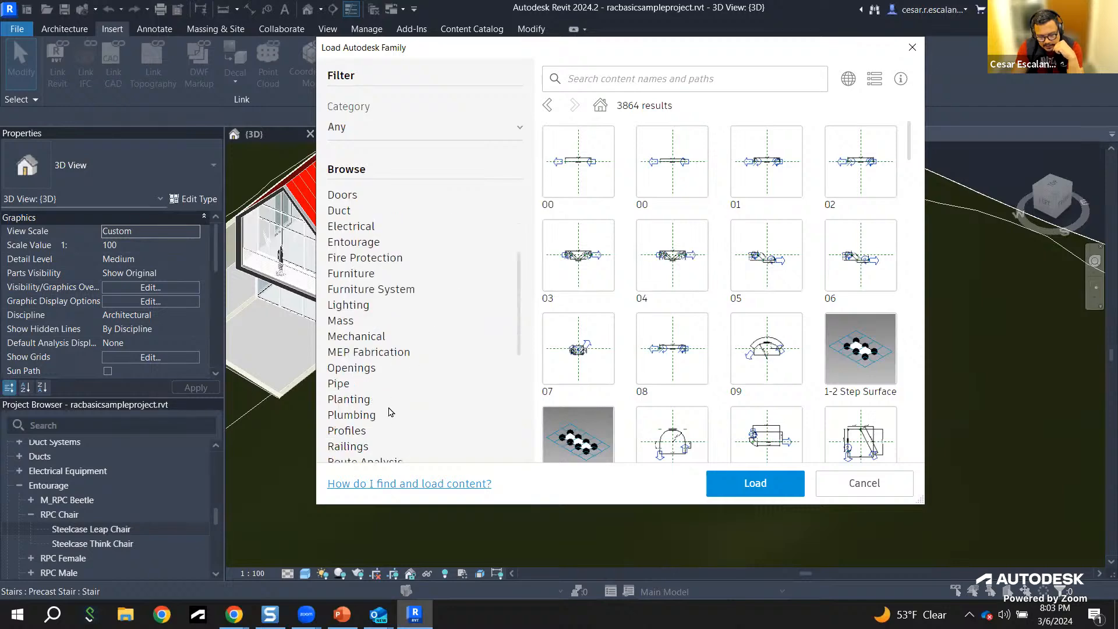
pyautogui.click(359, 401)
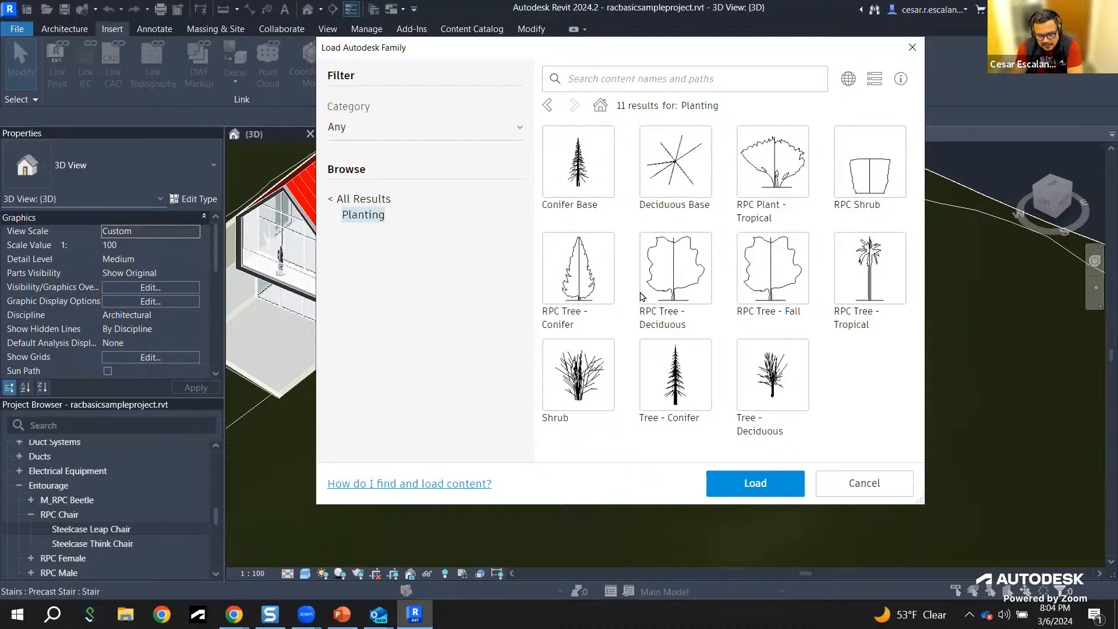
# Step: Load the RPC Tree - Conifer, RPC Tree - Tropical and RPC Plant - Tropical families from the Planting results
pyautogui.click(584, 280)
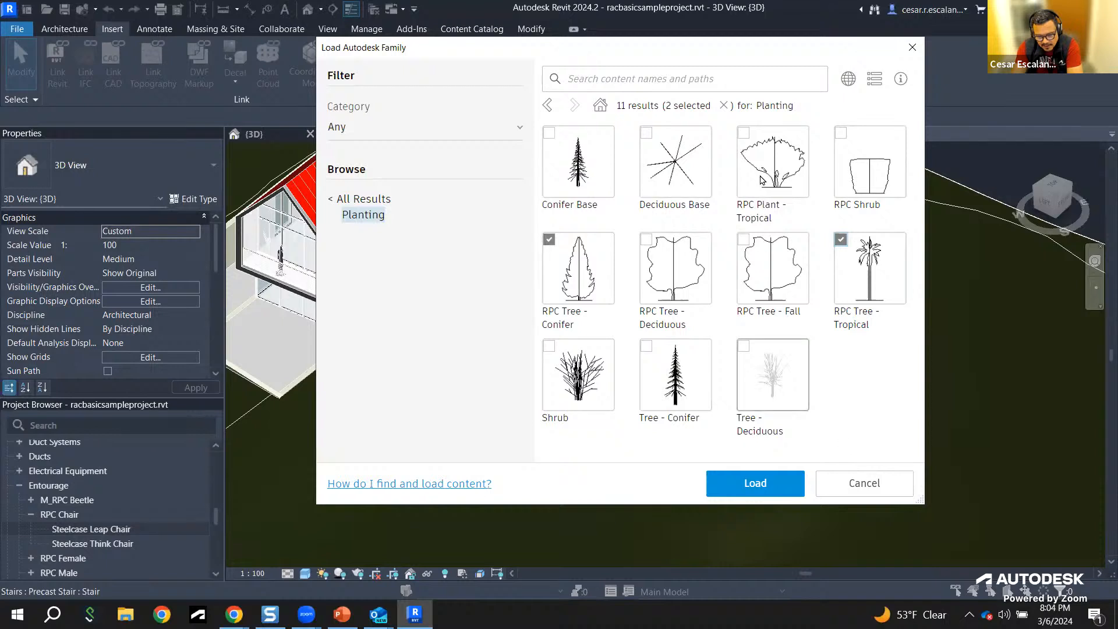
pyautogui.click(773, 161)
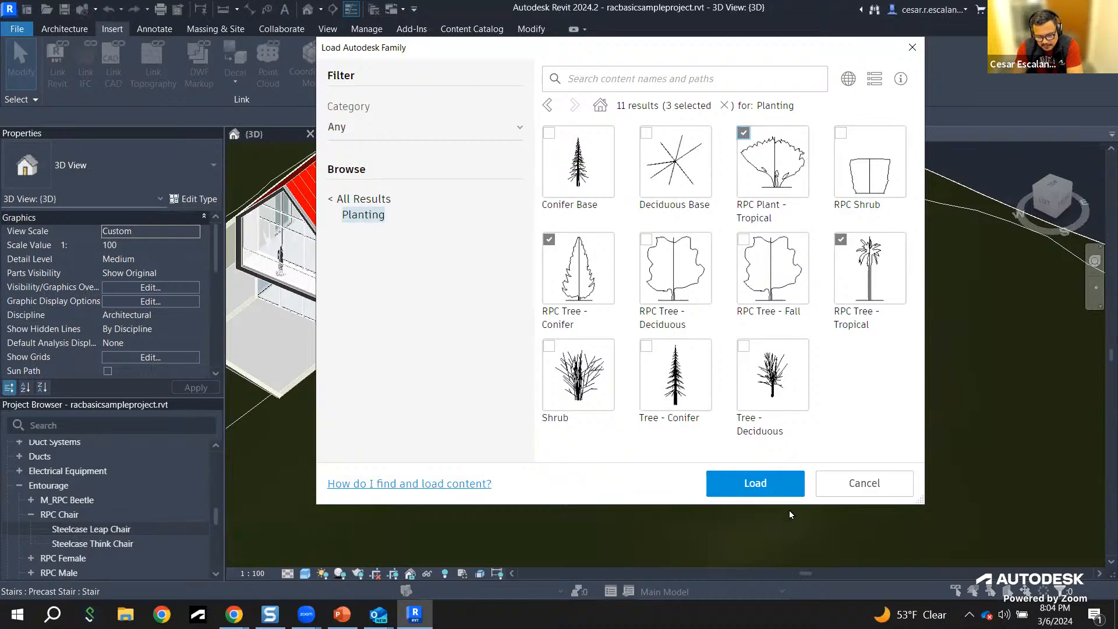
pyautogui.click(756, 484)
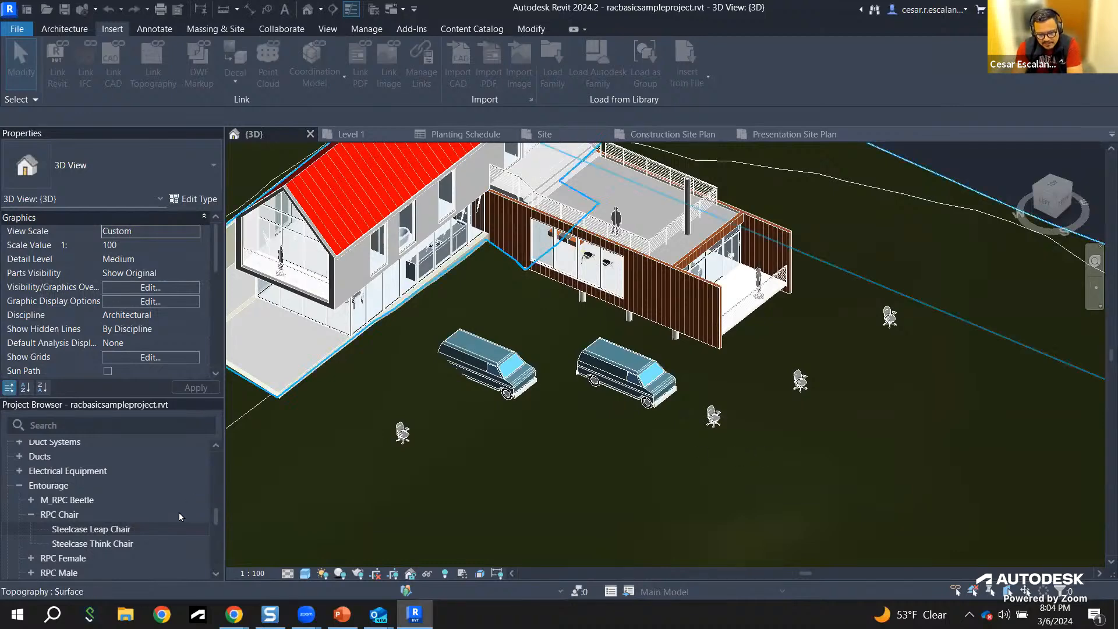
# Step: Look through the project's family categories to find Planting and its newly loaded families
pyautogui.scroll(-2, 41, 519)
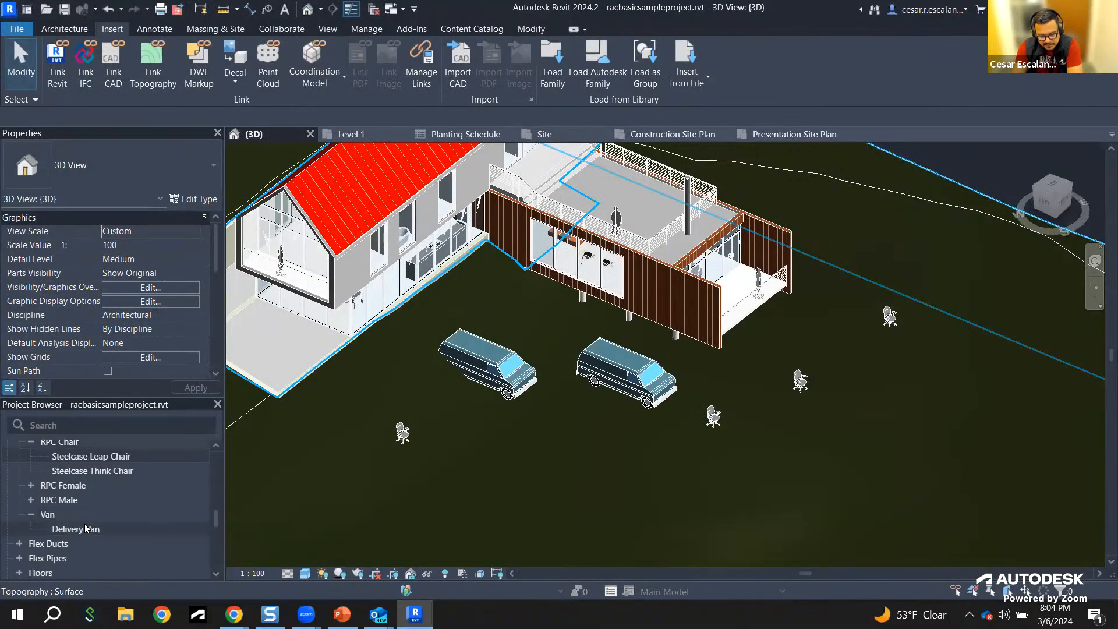
pyautogui.scroll(4, 103, 516)
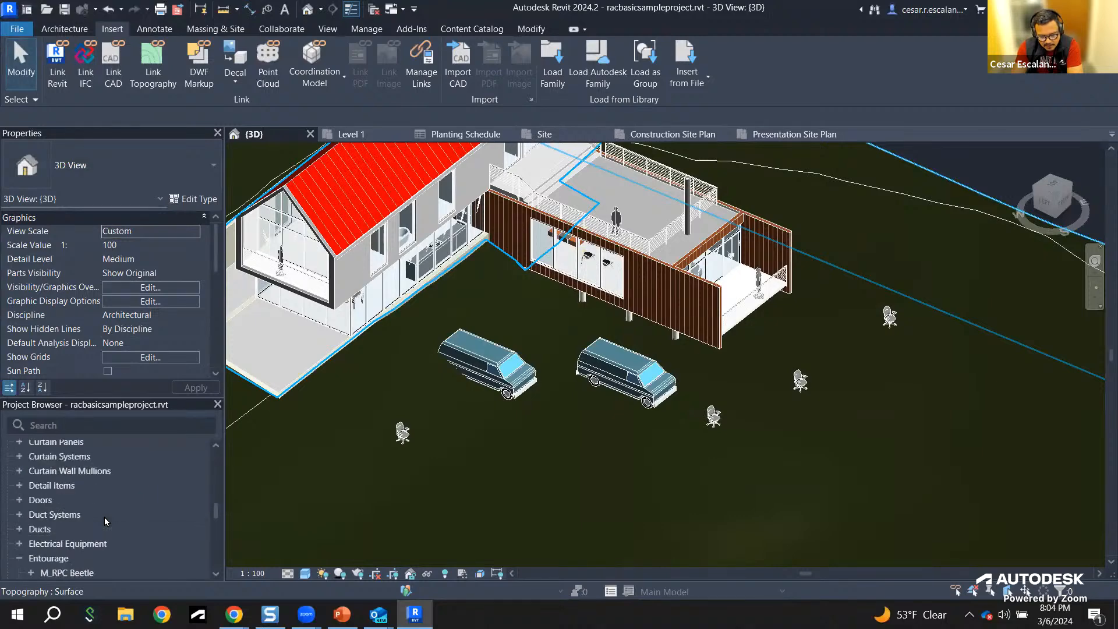
pyautogui.scroll(2, 103, 515)
pyautogui.scroll(-8, 103, 516)
pyautogui.scroll(-4, 104, 516)
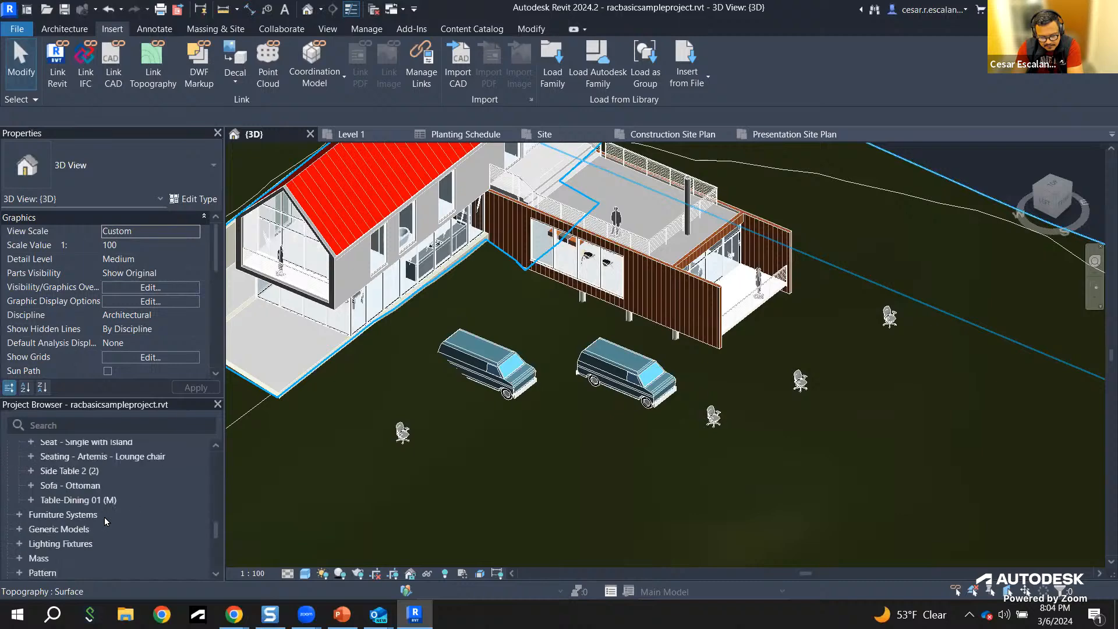
pyautogui.scroll(-3, 104, 516)
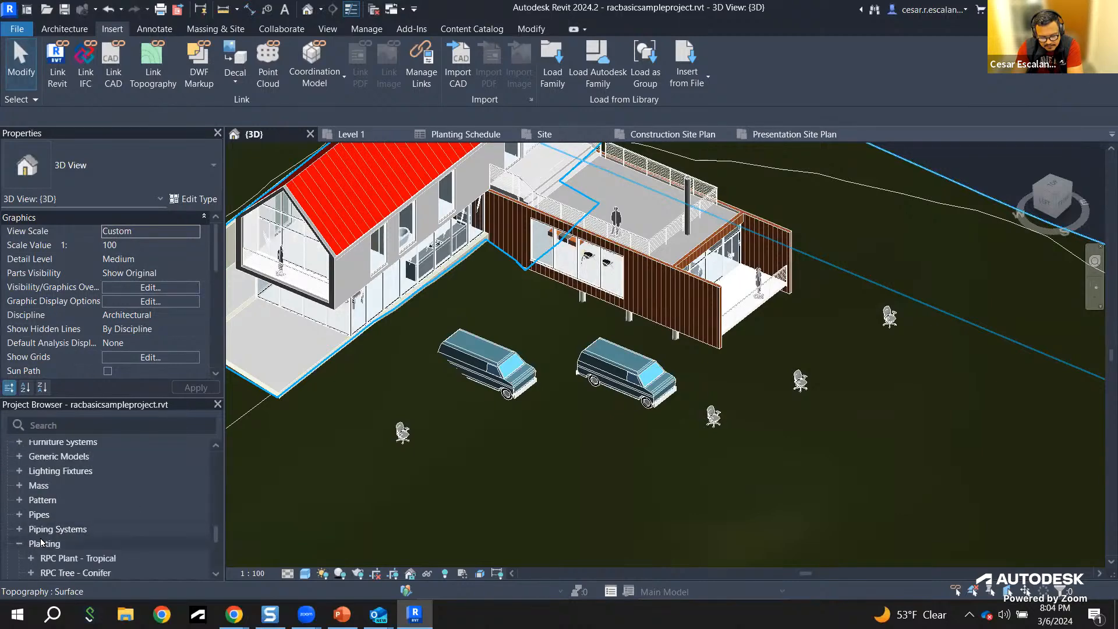
pyautogui.scroll(-3, 78, 529)
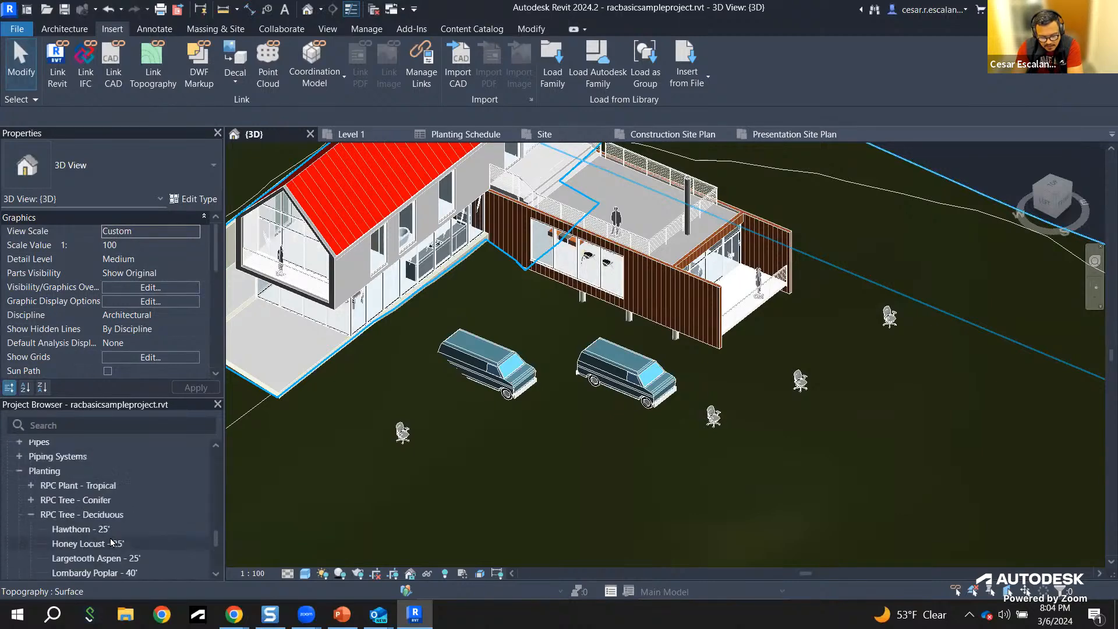
# Step: Examine the types of the RPC Plant - Tropical family, collapse it, and review the RPC Tree - Conifer types
pyautogui.click(32, 486)
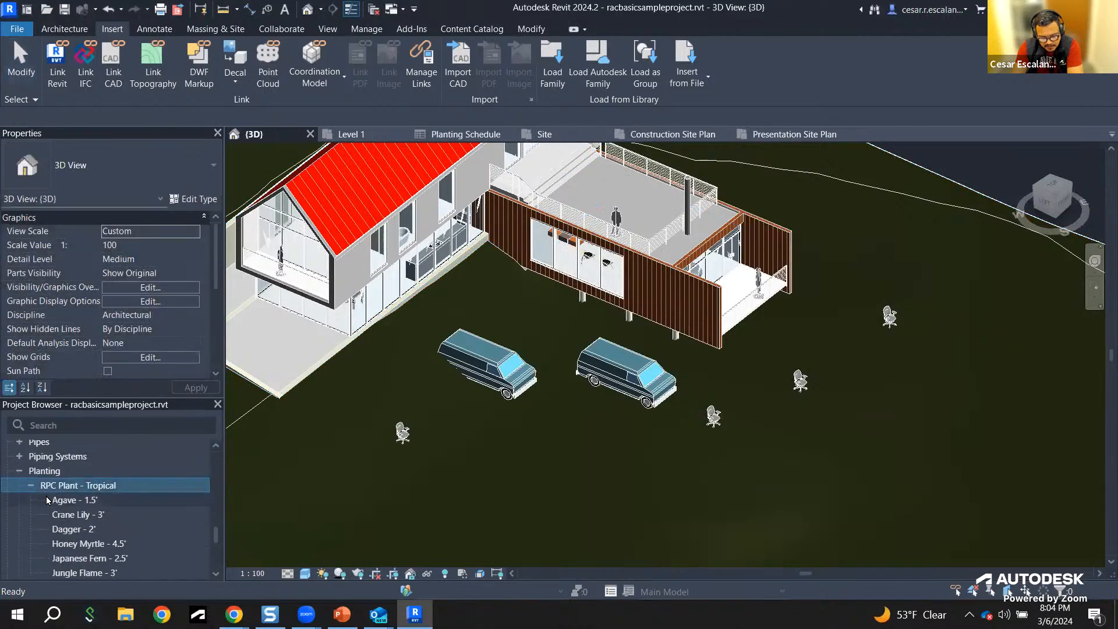
pyautogui.click(32, 485)
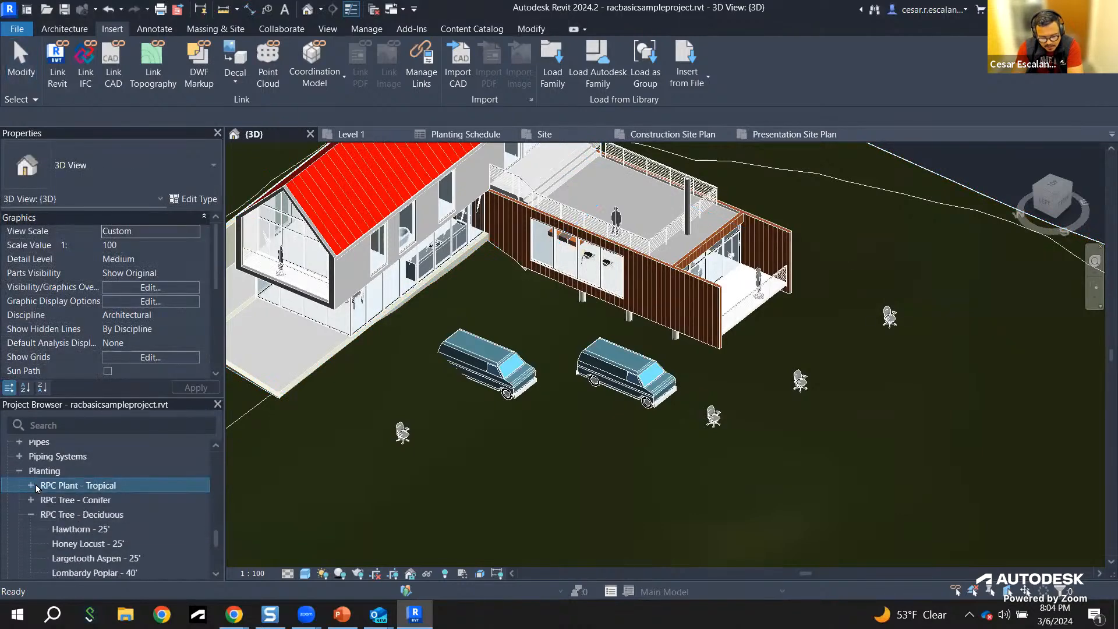
pyautogui.click(31, 499)
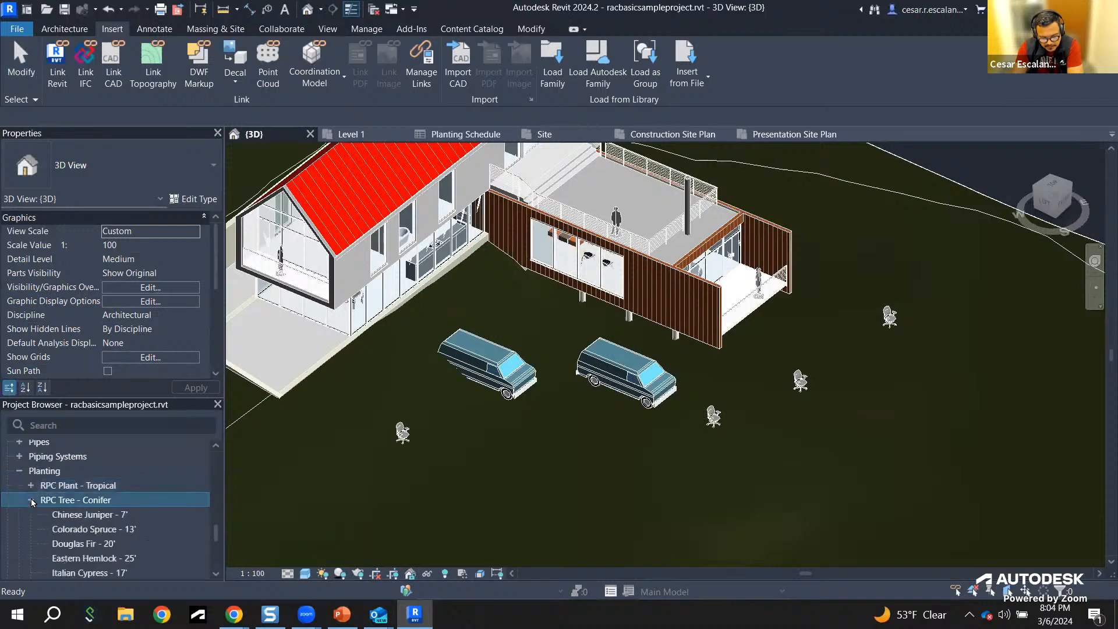
pyautogui.scroll(-2, 133, 518)
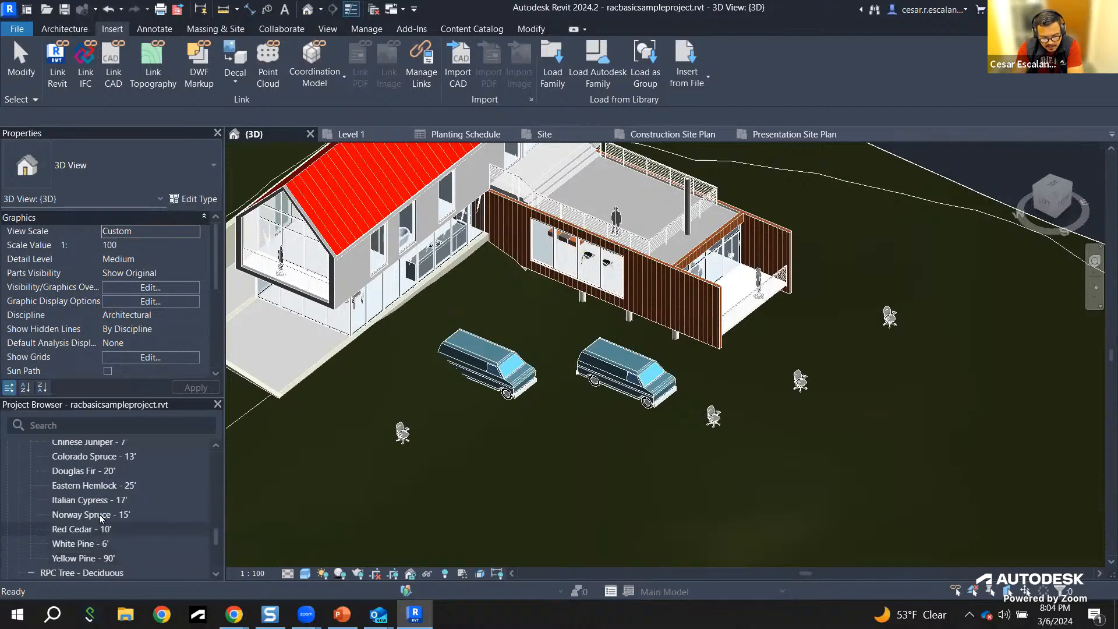
pyautogui.scroll(2, 114, 520)
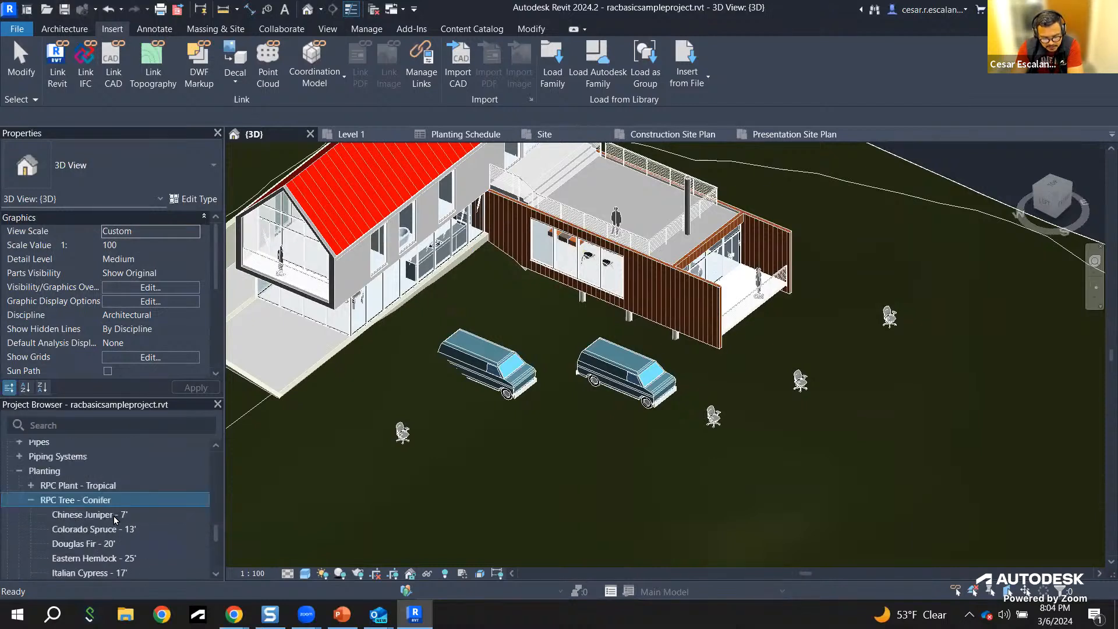
pyautogui.scroll(-2, 113, 524)
pyautogui.scroll(2, 112, 527)
# Step: Place one Chinese Juniper - 7' conifer on the terrain beyond the second van, near the chairs
pyautogui.click(109, 519)
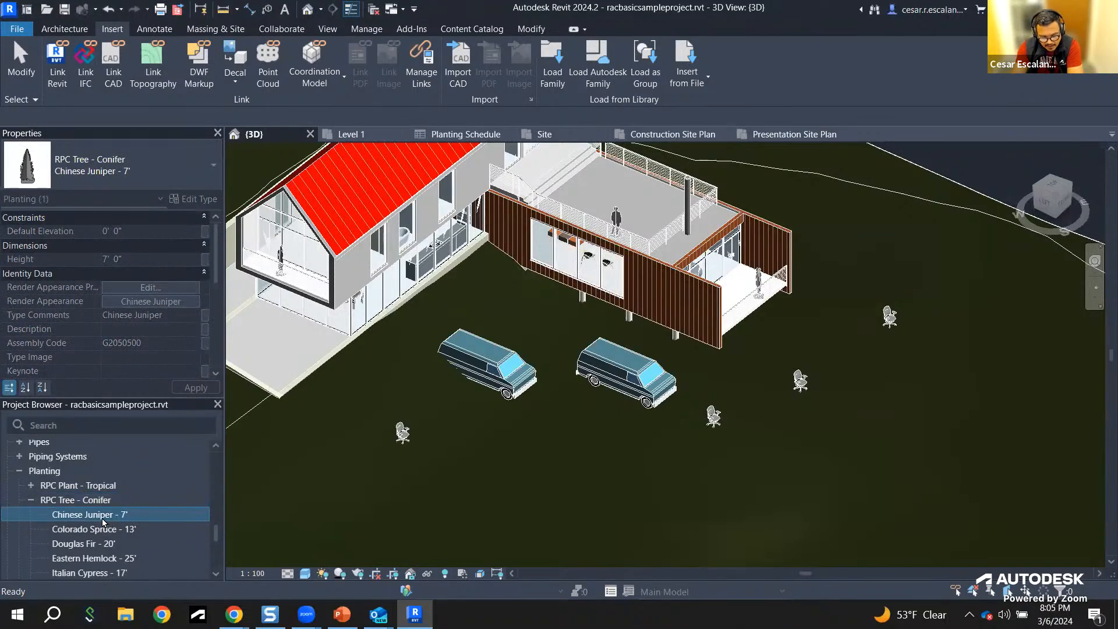
pyautogui.moveTo(109, 518); pyautogui.dragTo(775, 451)
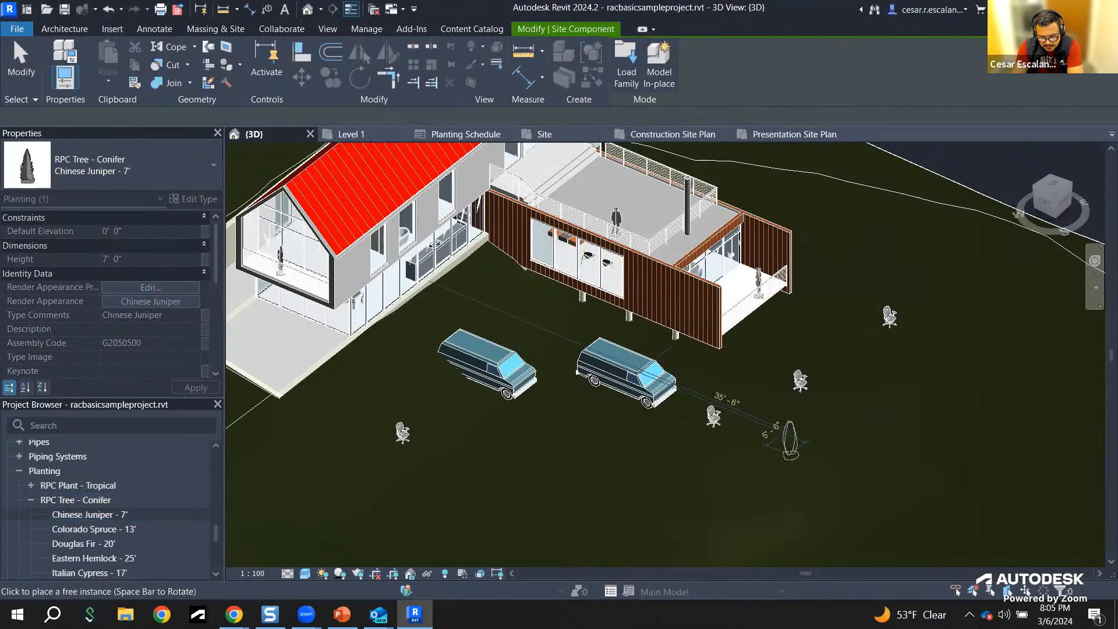
pyautogui.click(790, 448)
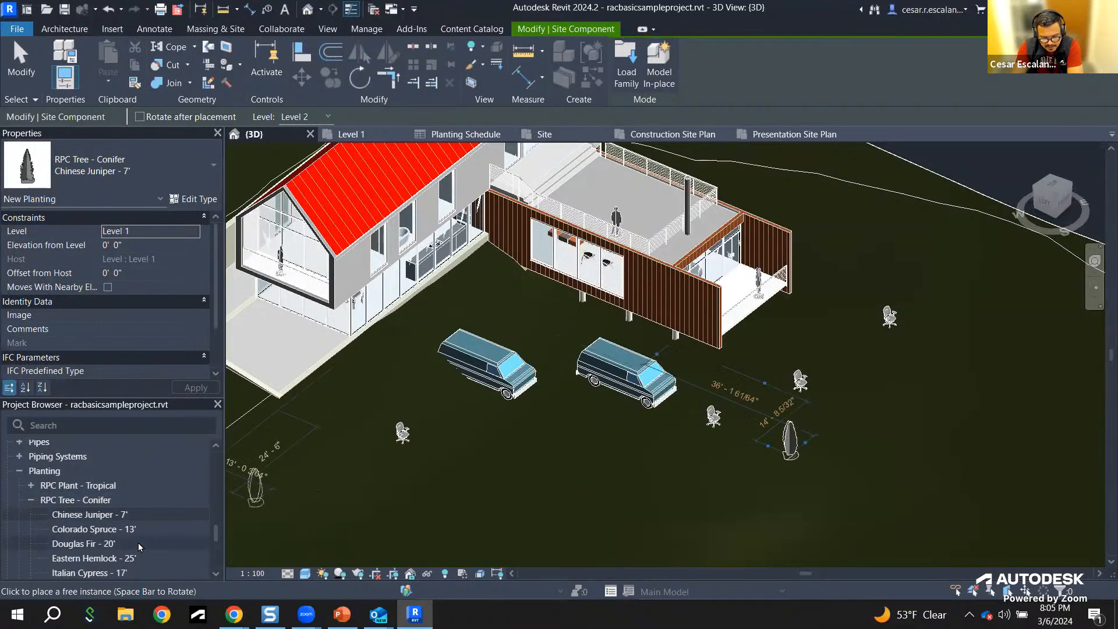
# Step: Place one Douglas Fir - 20' conifer on the terrain in front of the farthest chair
pyautogui.scroll(-2, 138, 543)
pyautogui.click(90, 469)
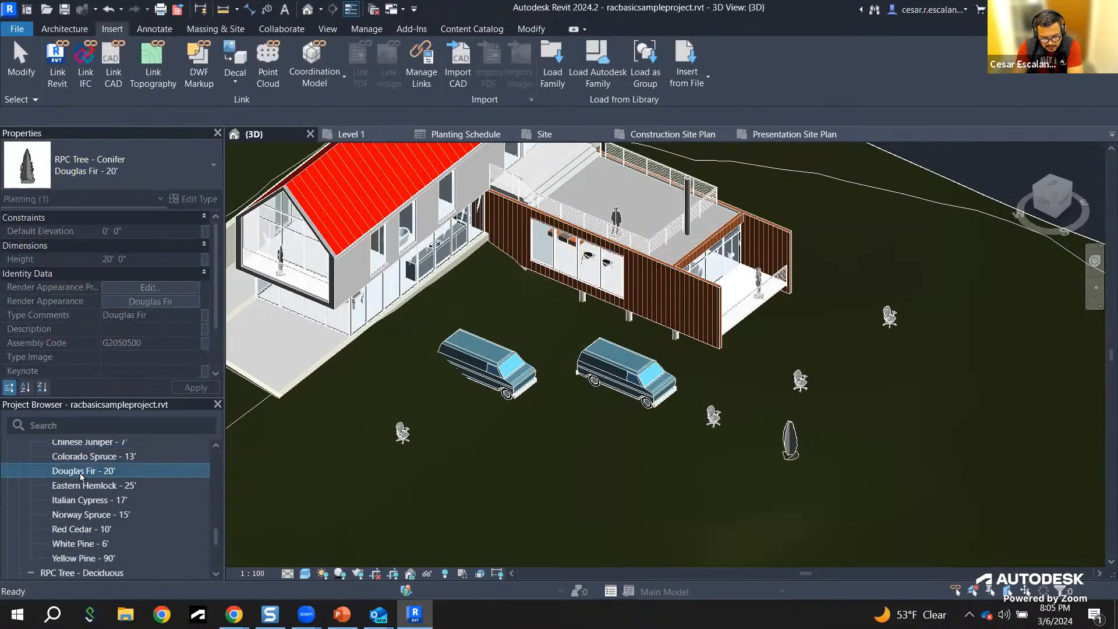
pyautogui.moveTo(921, 416); pyautogui.dragTo(915, 412)
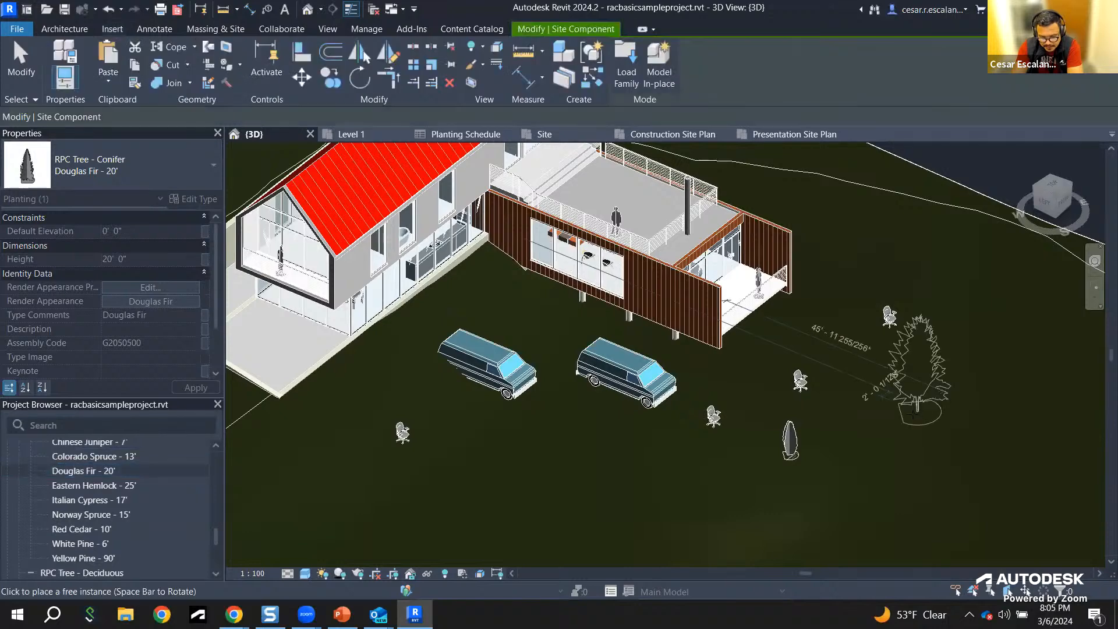
pyautogui.click(883, 417)
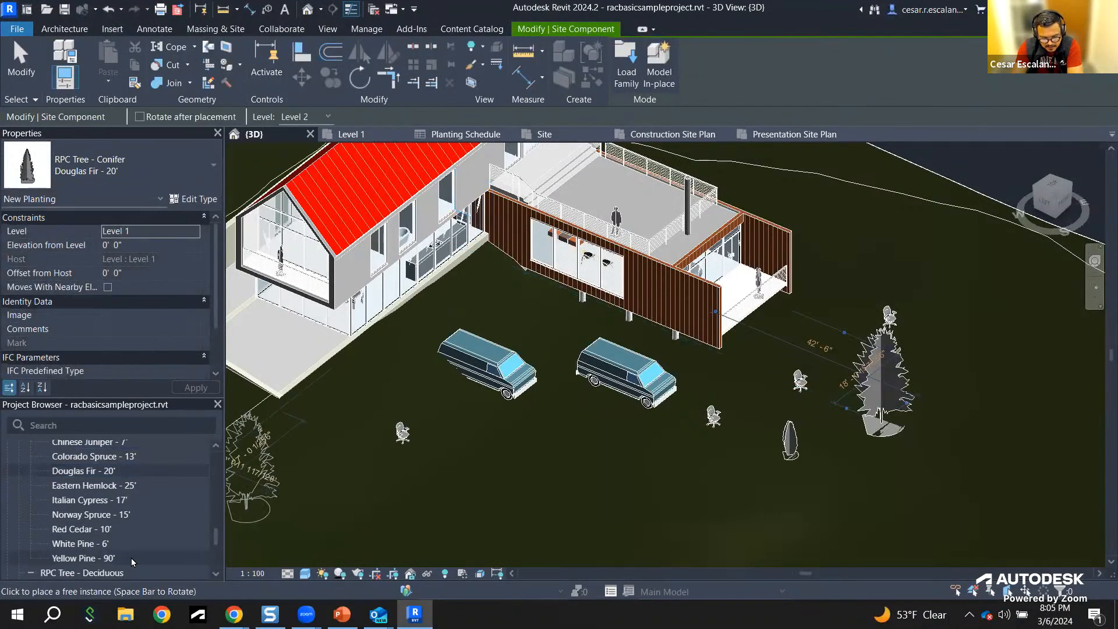
# Step: Place one Yellow Pine - 90' conifer on the terrain in front of the vans and dismiss the visibility warning
pyautogui.click(99, 559)
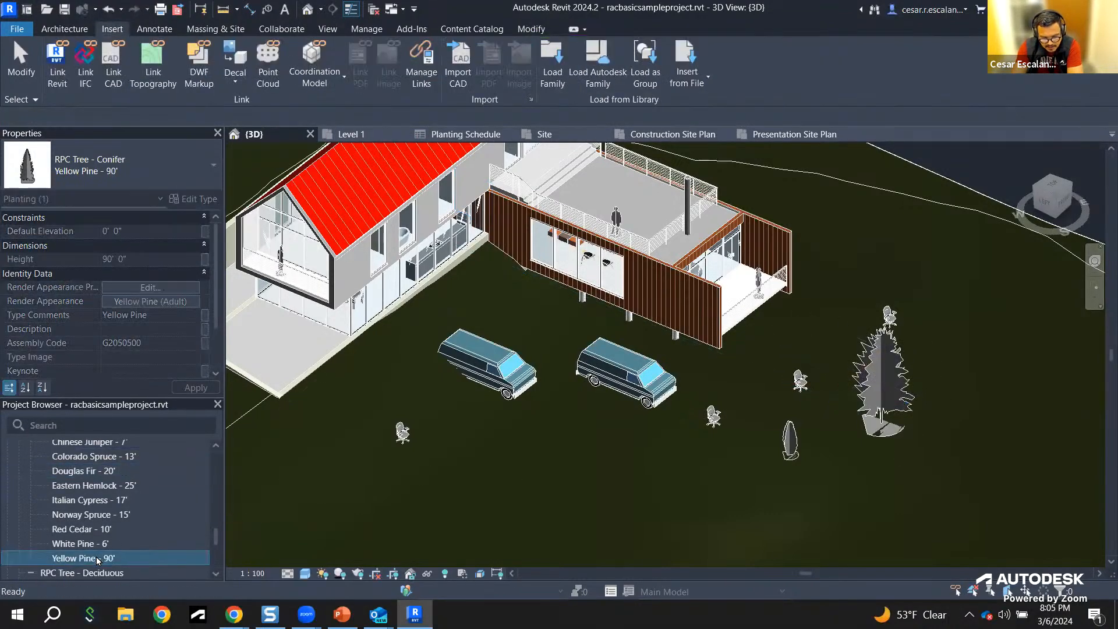
pyautogui.moveTo(855, 456); pyautogui.dragTo(845, 460)
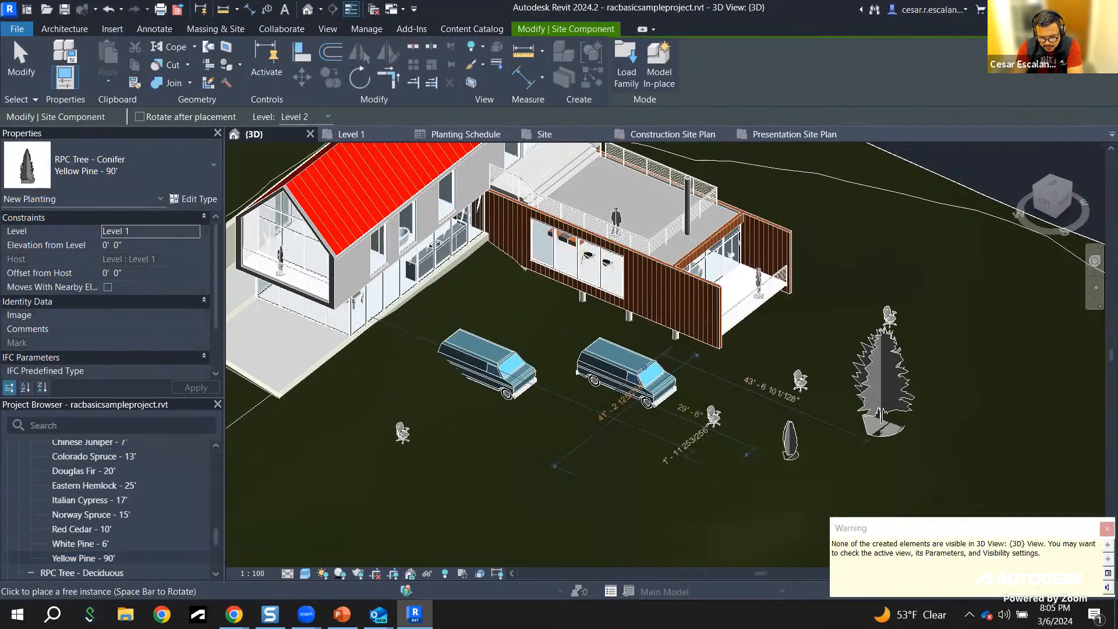
pyautogui.click(1106, 529)
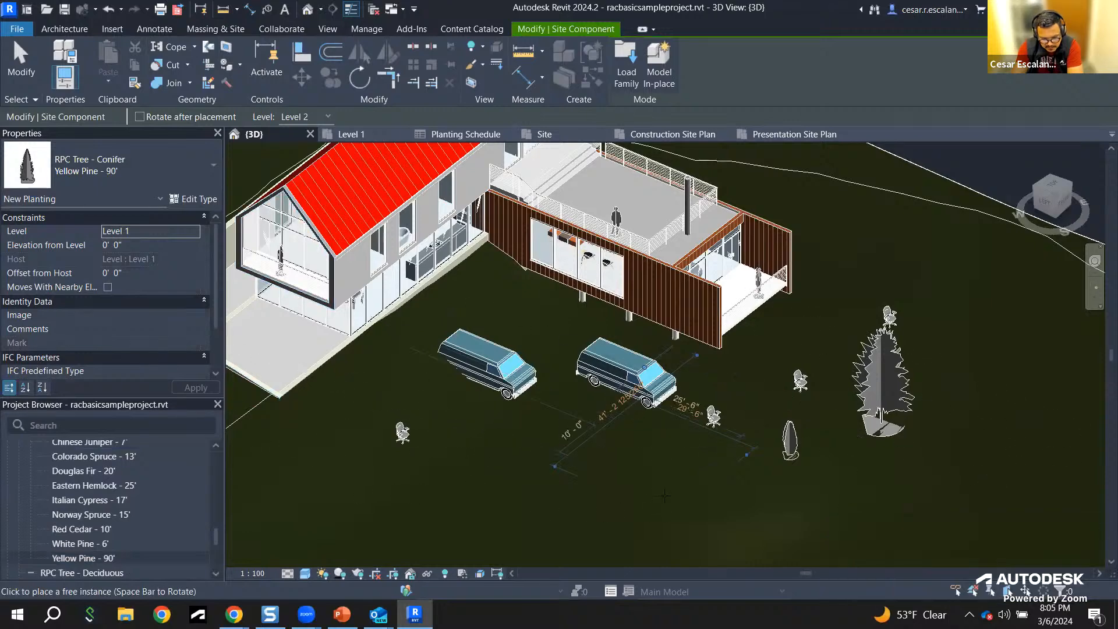
# Step: Place one White Pine - 6' conifer on the terrain right beside the Chinese Juniper
pyautogui.scroll(-3, 664, 513)
pyautogui.click(59, 544)
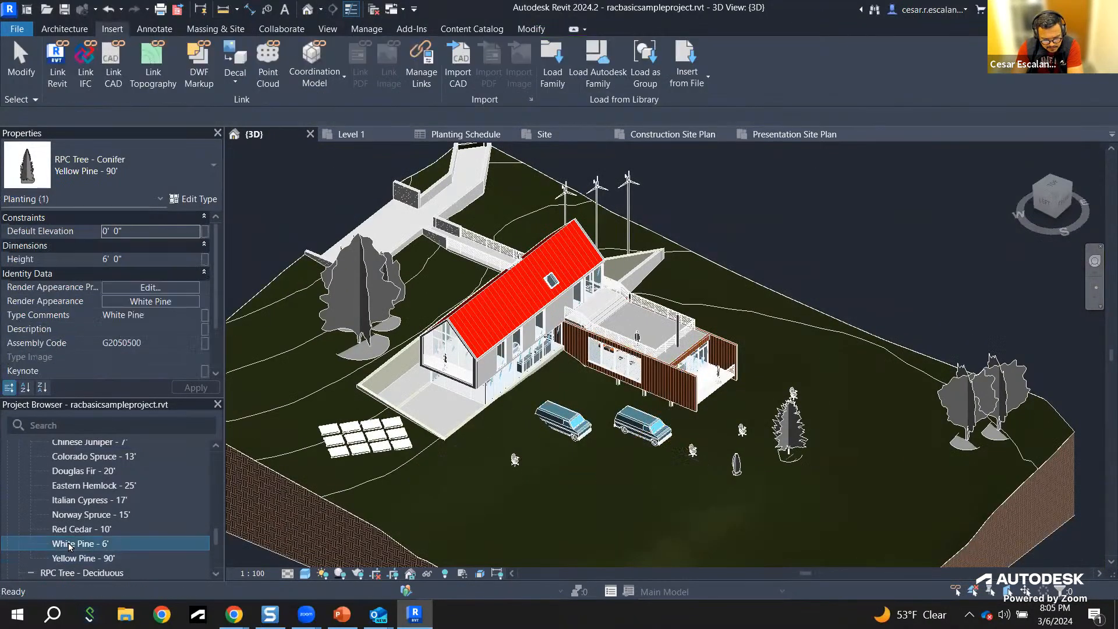
pyautogui.moveTo(742, 457); pyautogui.dragTo(743, 460)
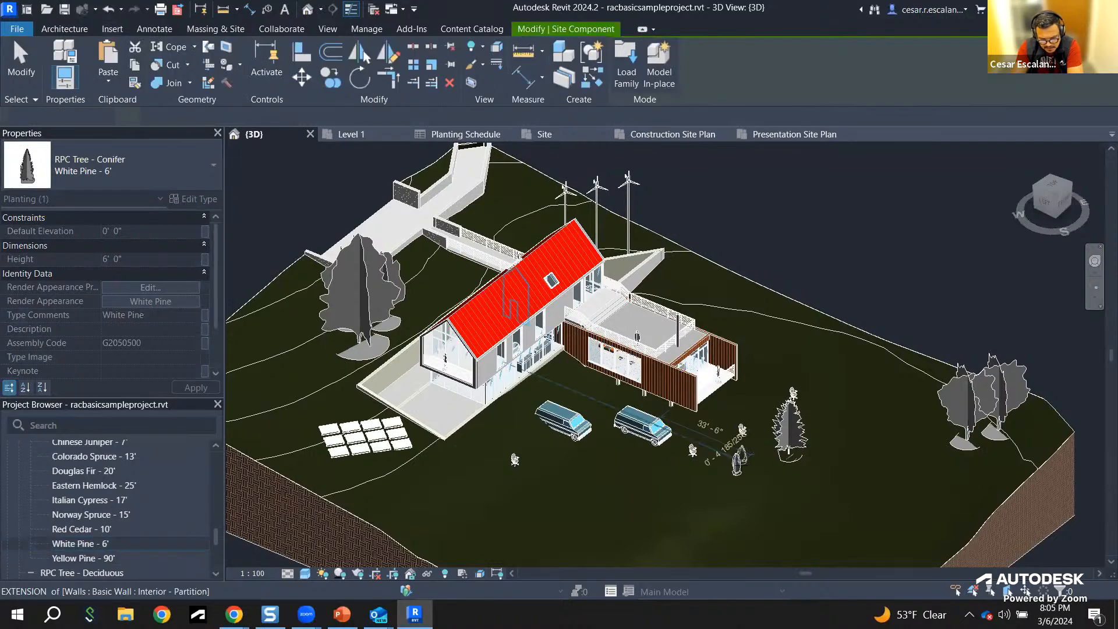
pyautogui.click(744, 467)
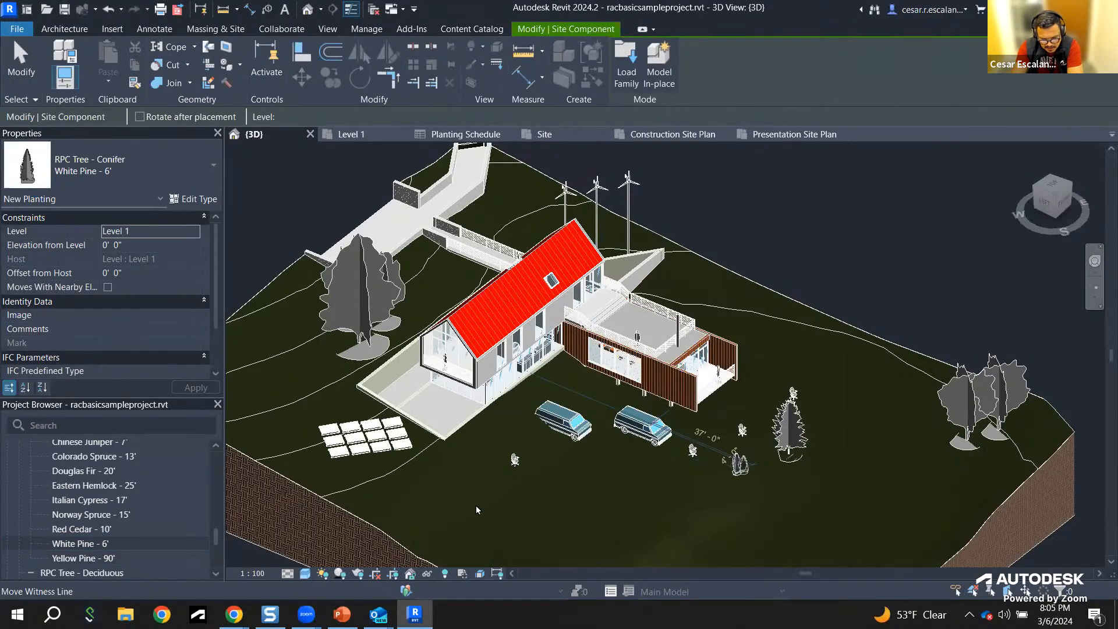
# Step: Choose the Eastern Hemlock - 25' conifer and place one on the terrain beyond the Douglas Fir
pyautogui.click(80, 515)
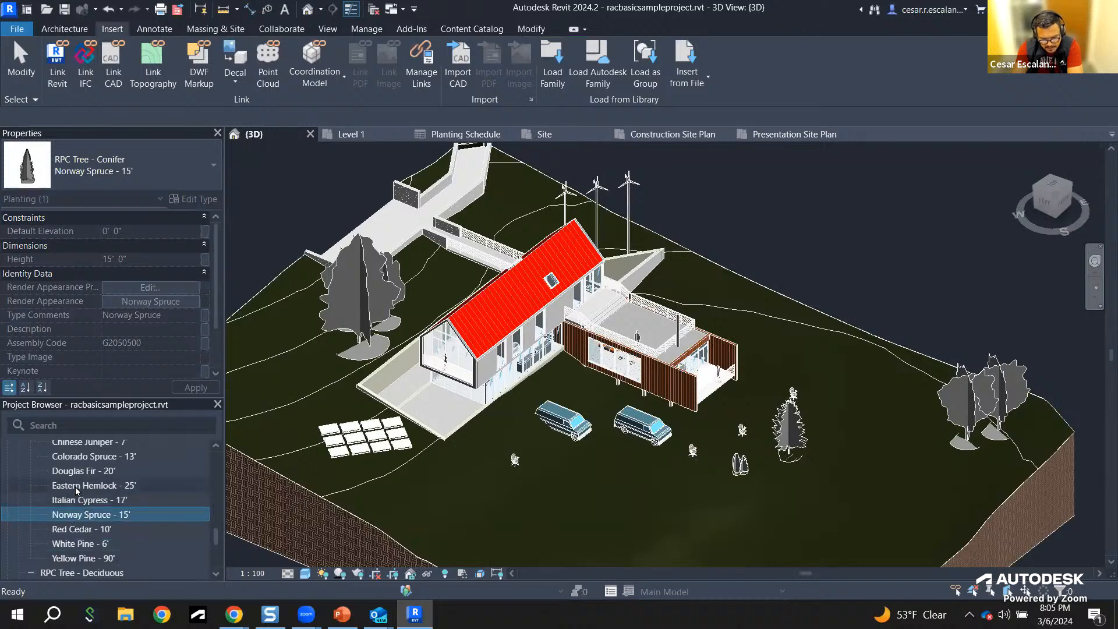
pyautogui.click(83, 488)
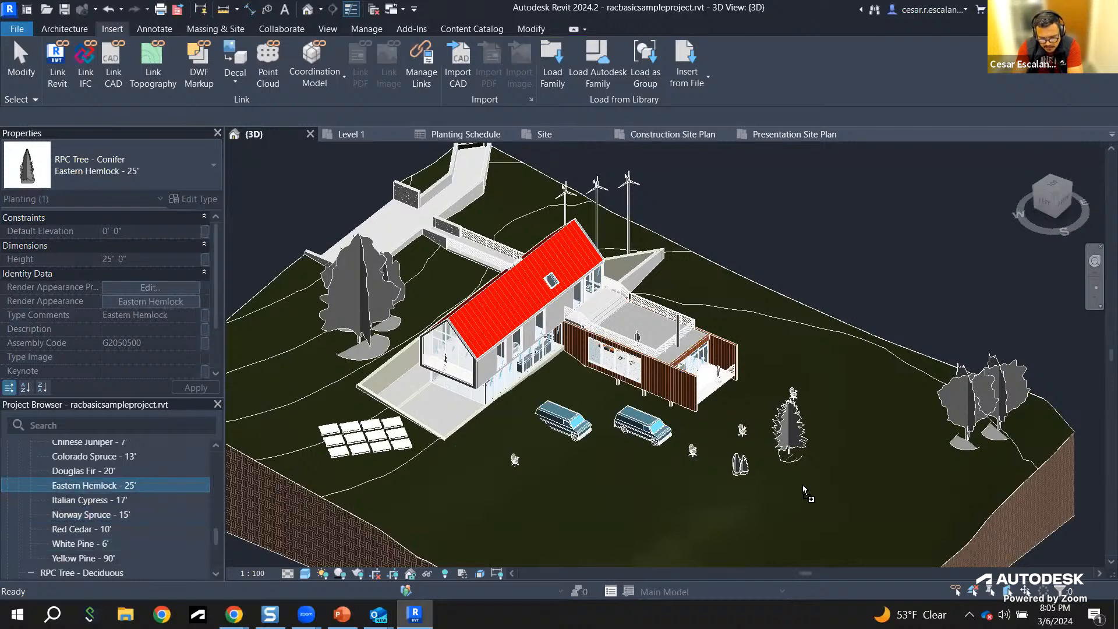
pyautogui.moveTo(804, 491); pyautogui.dragTo(806, 492)
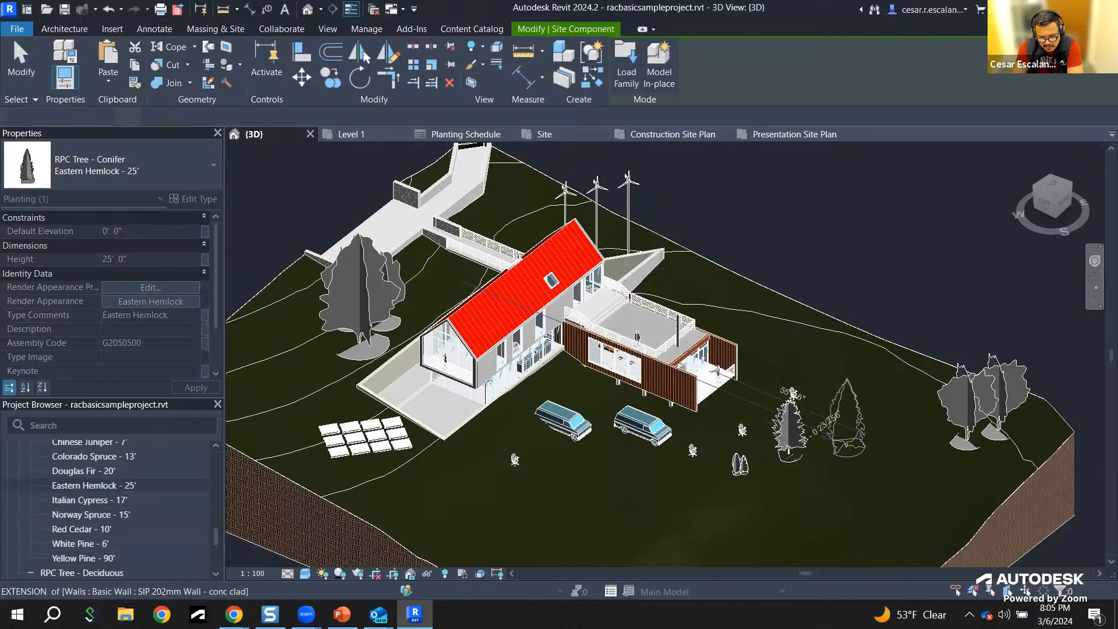
pyautogui.click(847, 445)
# Step: Expand the RPC Tree - Tropical family, place one Japanese Fiber Banana - 8' in front of the second van, and finish placement
pyautogui.scroll(-2, 142, 521)
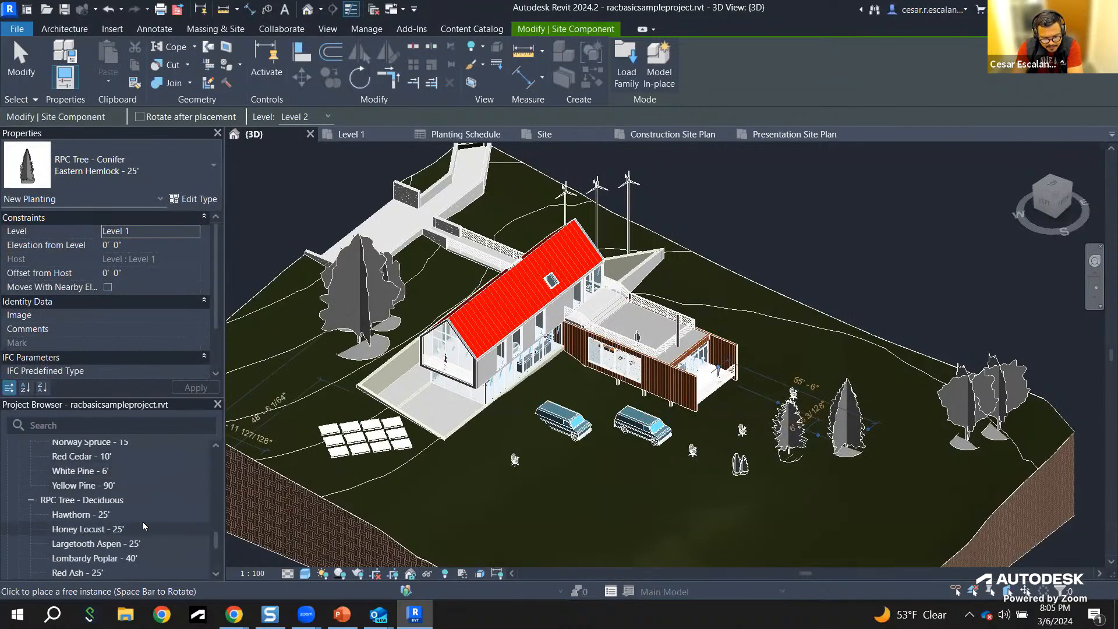
pyautogui.scroll(-2, 142, 522)
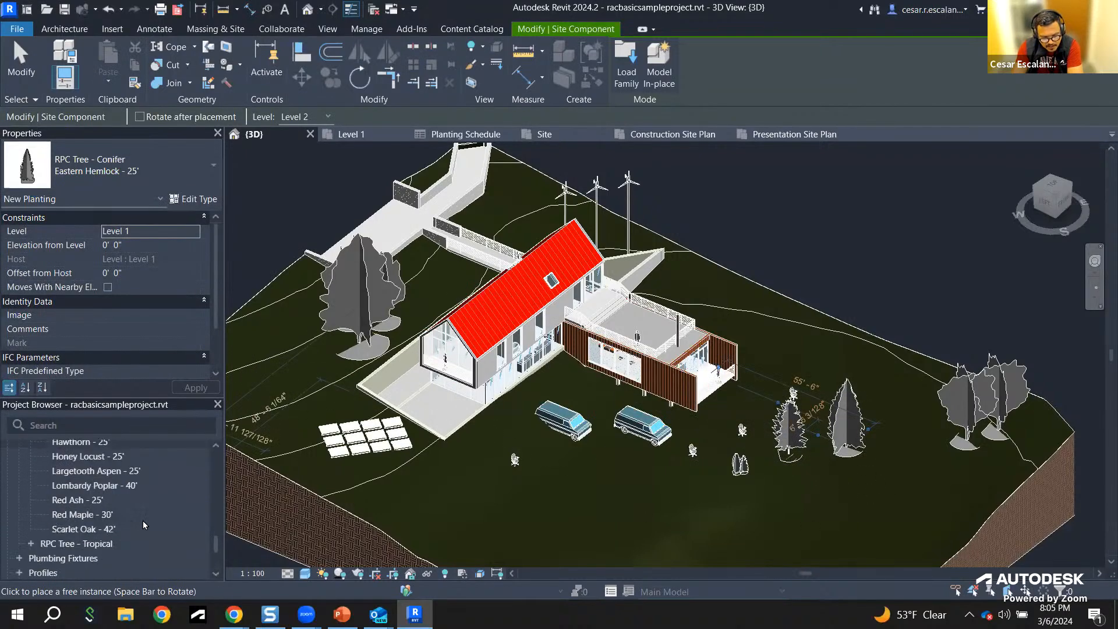
pyautogui.click(30, 544)
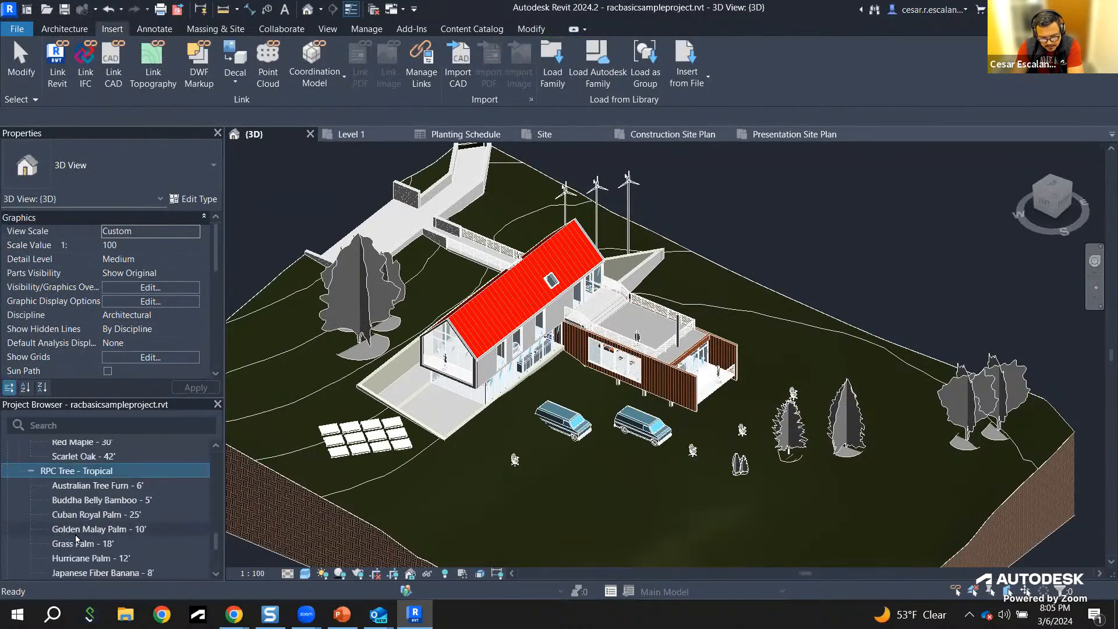
pyautogui.scroll(-2, 98, 528)
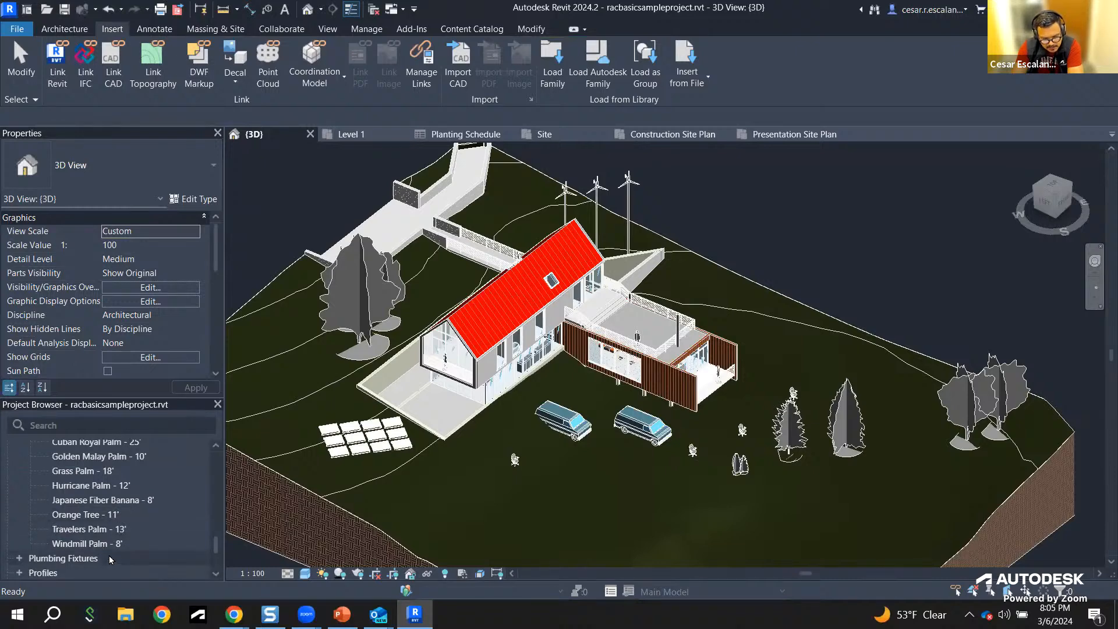
pyautogui.click(109, 501)
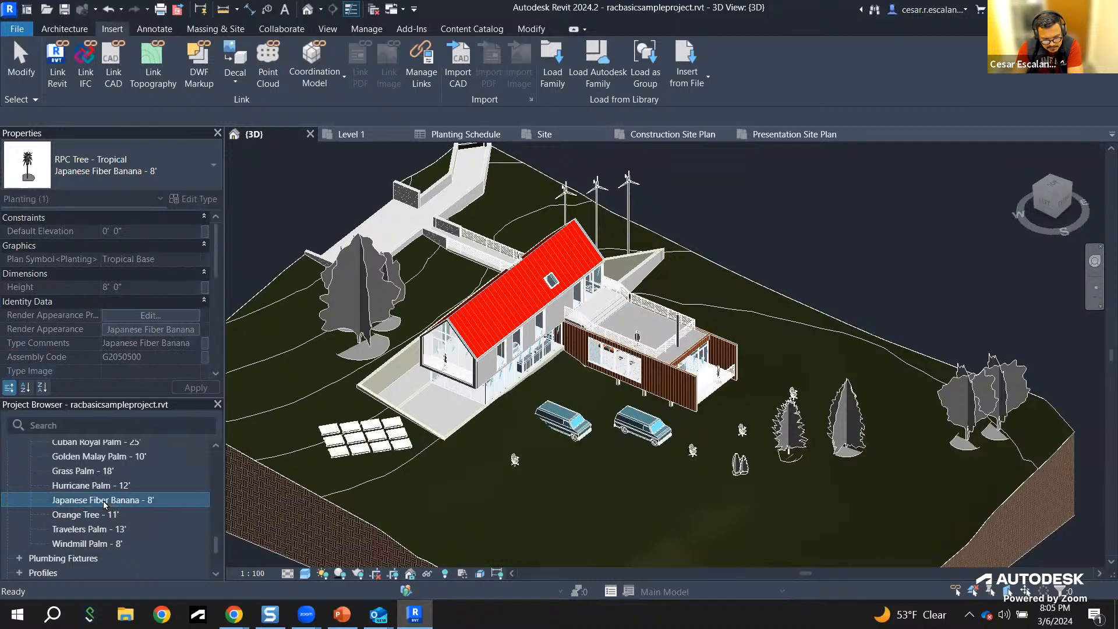
pyautogui.moveTo(633, 490); pyautogui.dragTo(633, 489)
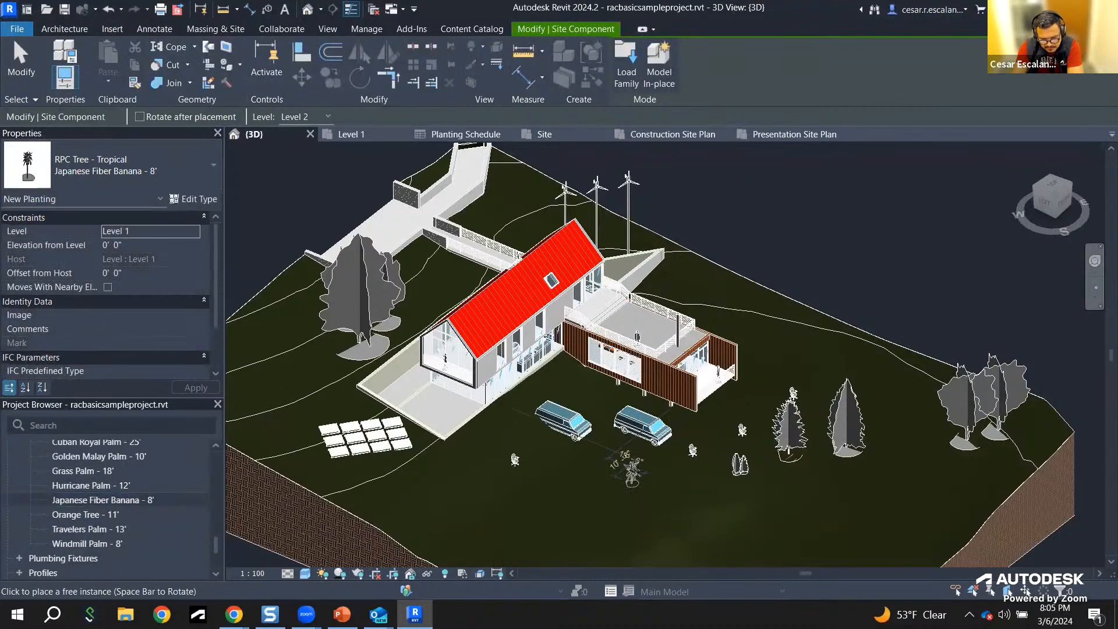
pyautogui.press('Escape')
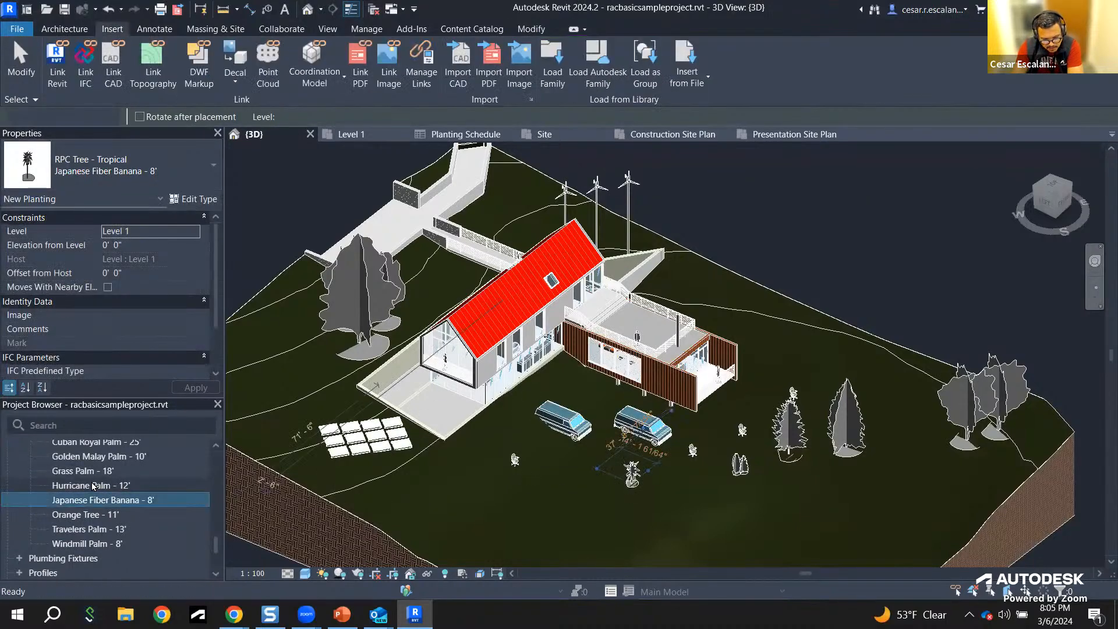
# Step: Place one Hurricane Palm - 12' from the RPC Tree - Tropical family on the terrain just beyond the open terrace
pyautogui.click(110, 485)
pyautogui.moveTo(95, 485); pyautogui.dragTo(771, 387)
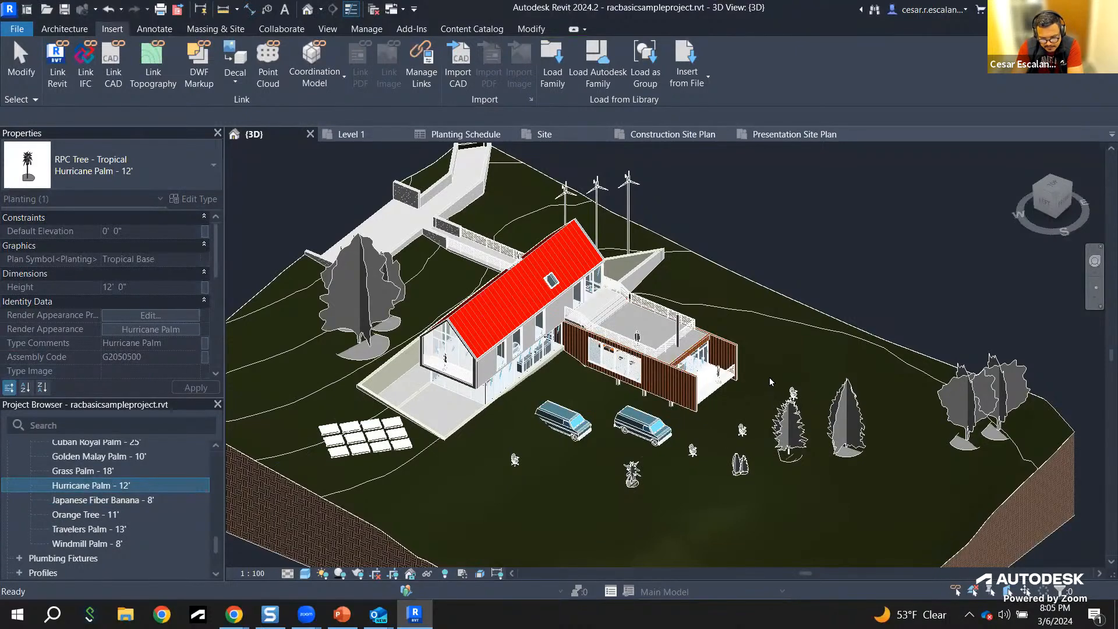
pyautogui.scroll(3, 752, 414)
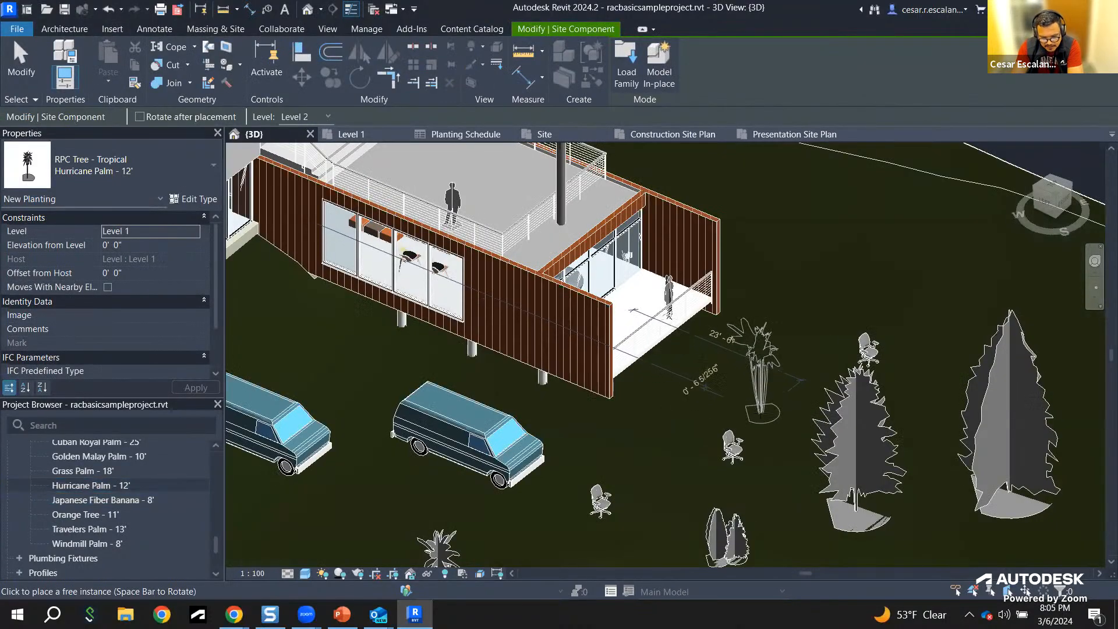
pyautogui.click(760, 412)
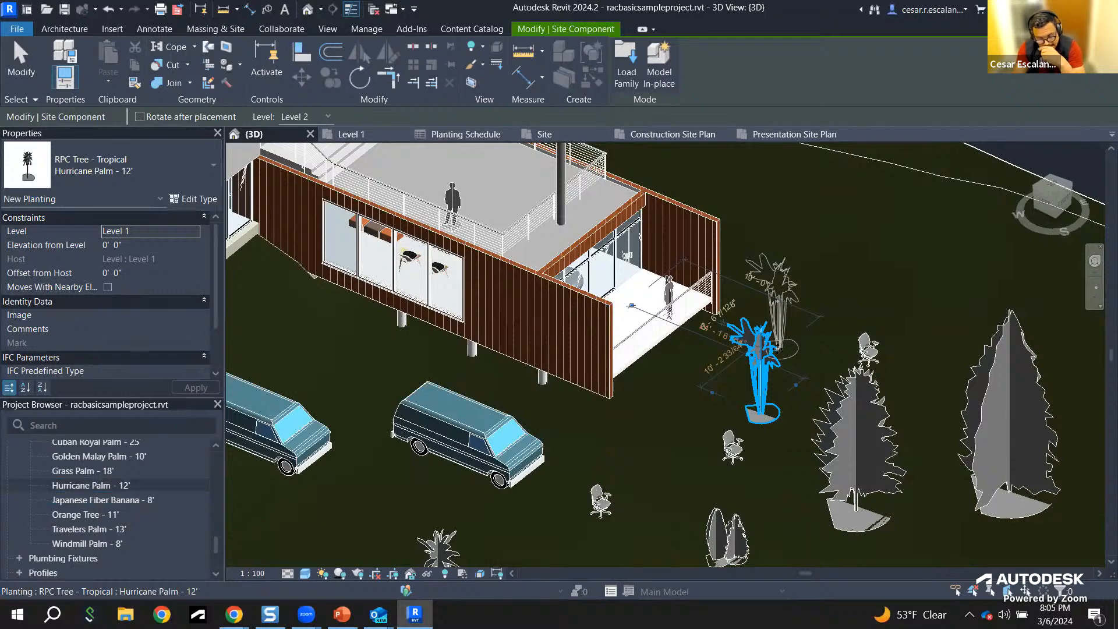
# Step: Place one Travelers Palm - 13' on the terrain between the second van and the Hurricane Palm, and finish placement
pyautogui.click(97, 529)
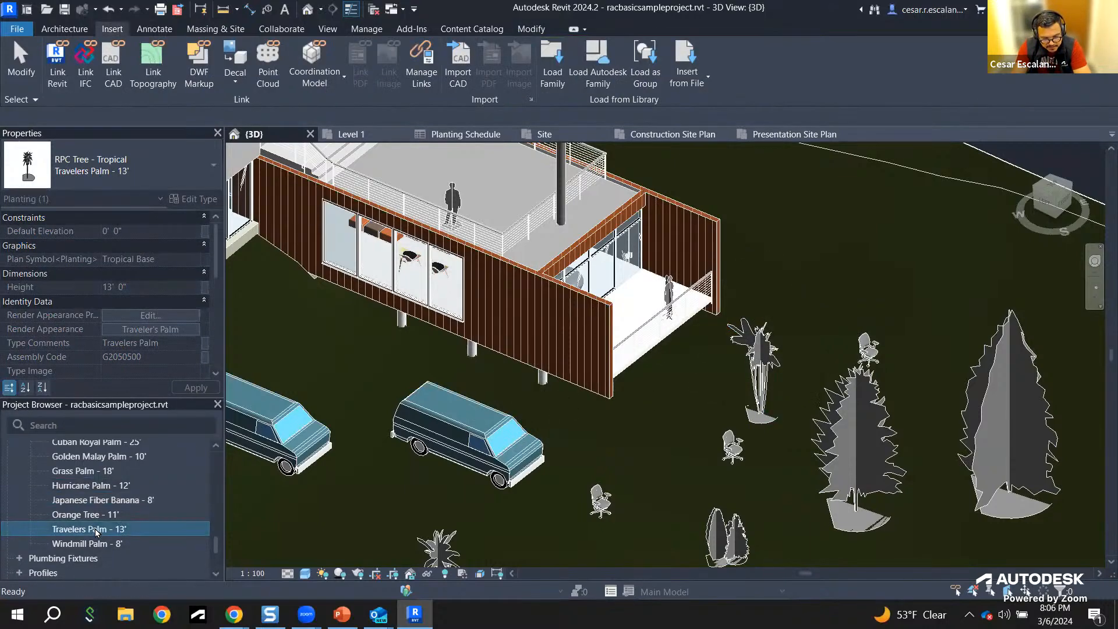
pyautogui.moveTo(749, 474); pyautogui.dragTo(752, 477)
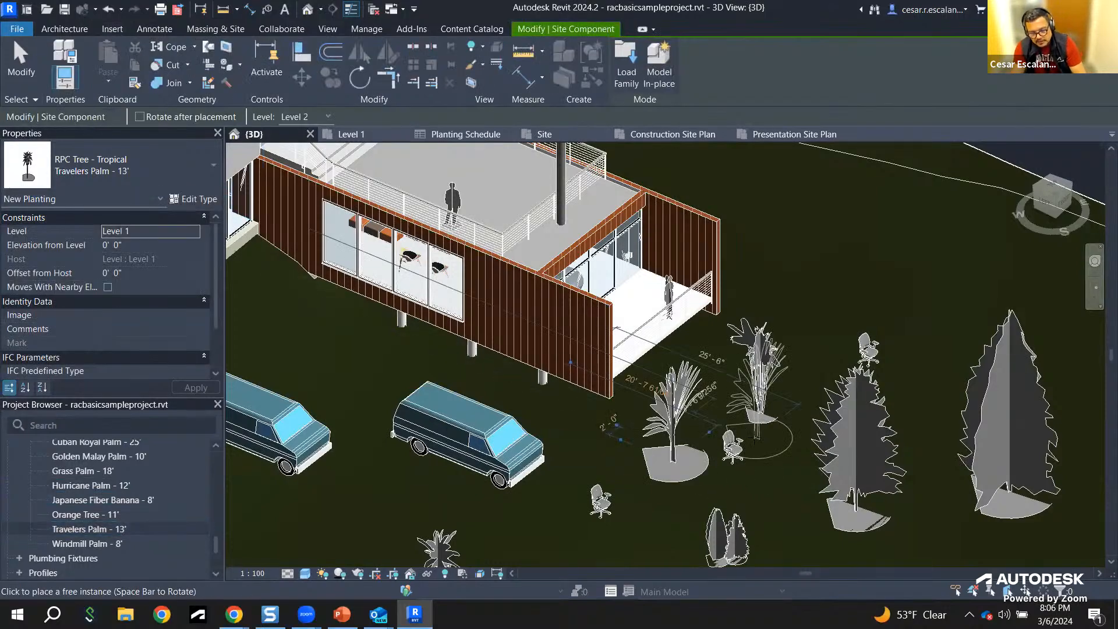
pyautogui.press('Escape')
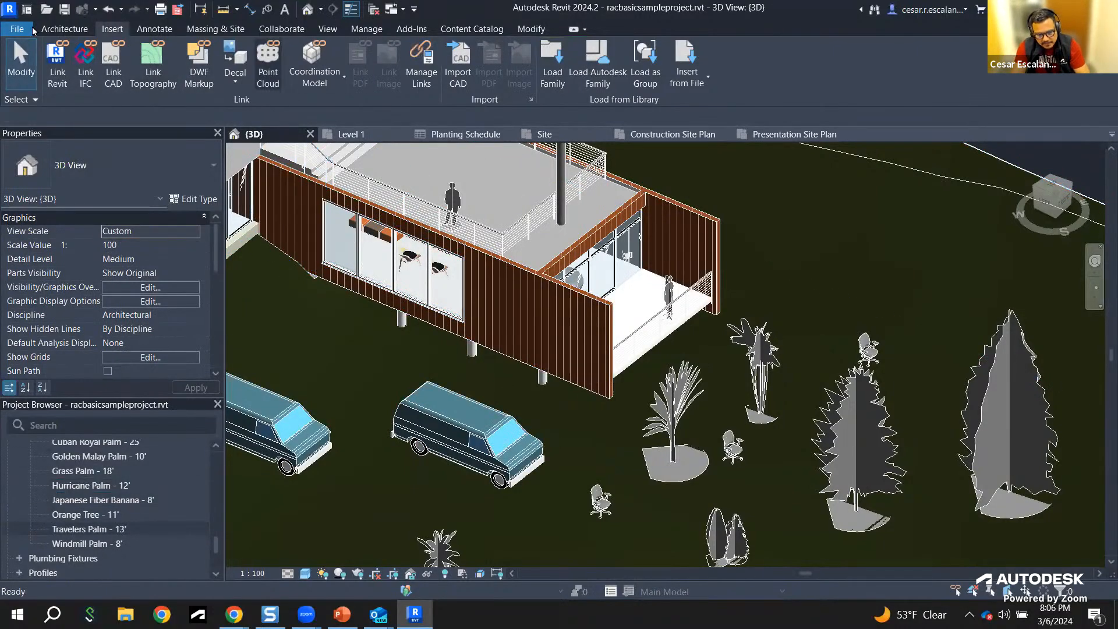
# Step: Start the Place a Component command, open the list of available types, and annotate it on screen as "Type Selector"
pyautogui.click(72, 28)
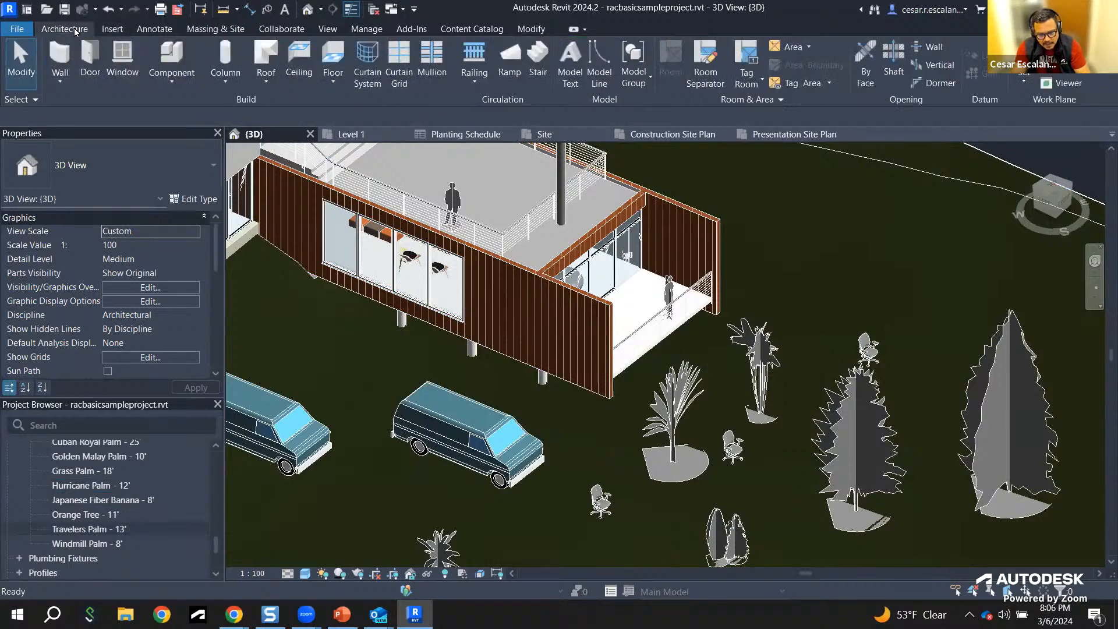
pyautogui.click(180, 55)
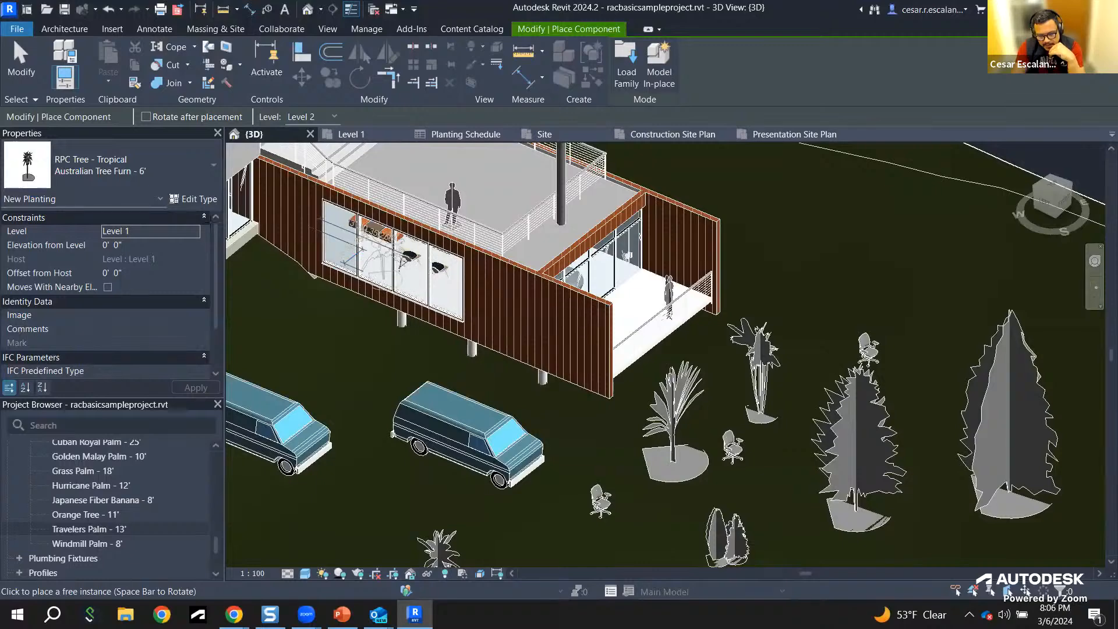
pyautogui.click(155, 184)
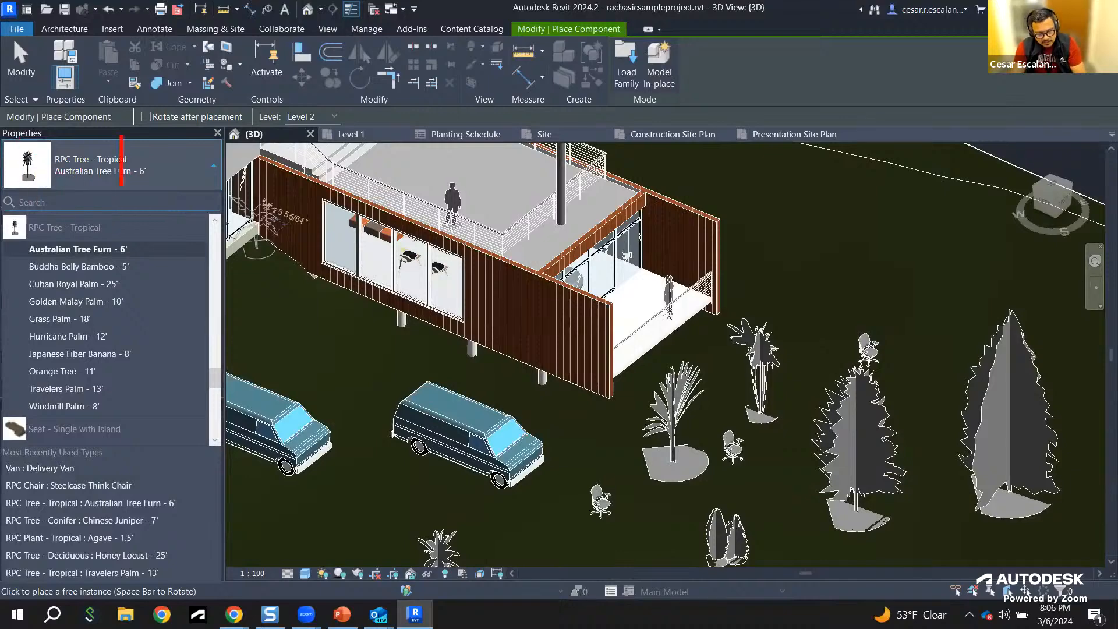
pyautogui.write('Ty')
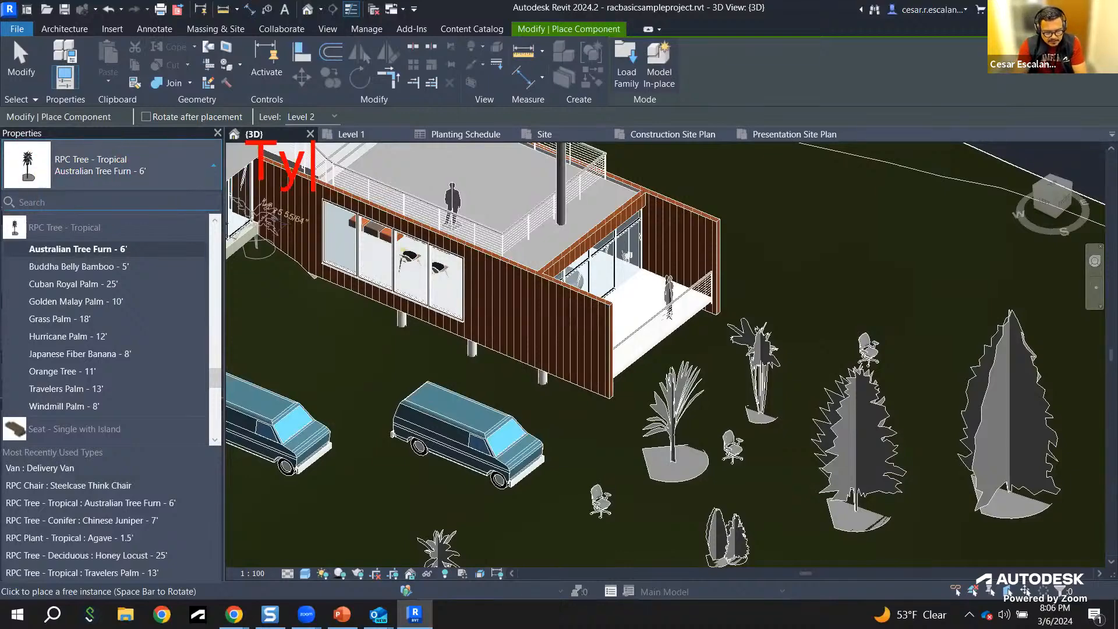
pyautogui.write('pe ')
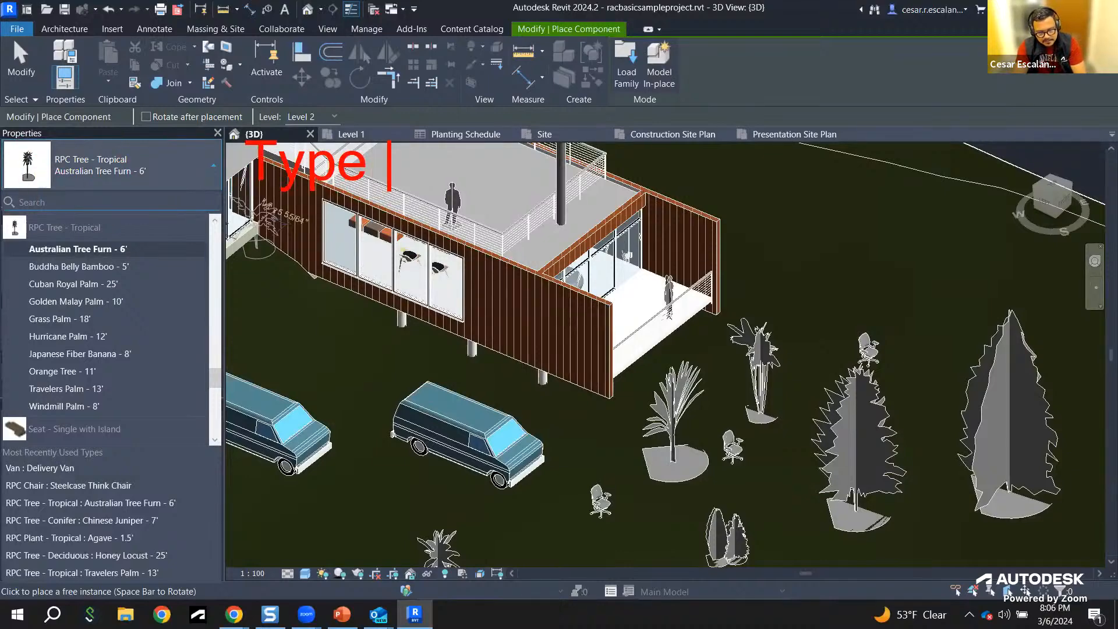
pyautogui.write('Select')
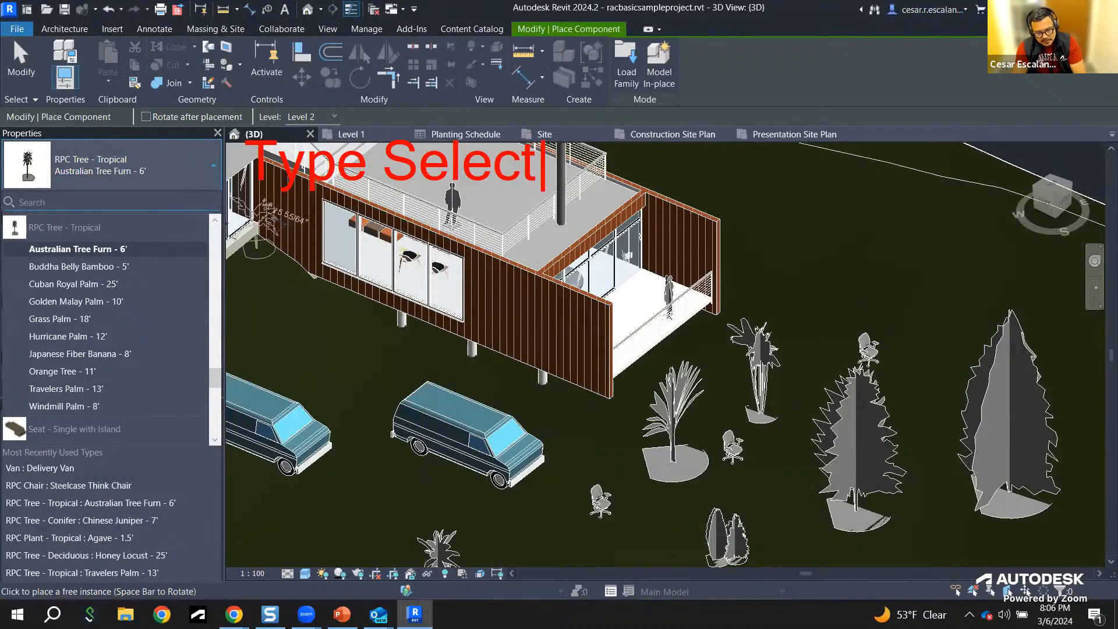
pyautogui.write('or')
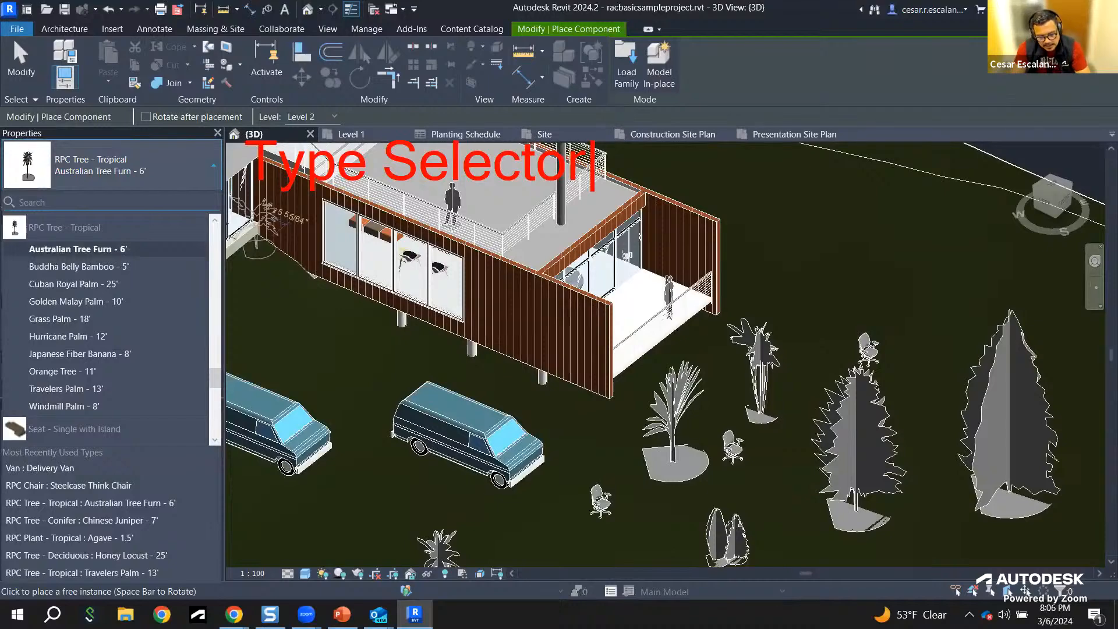
pyautogui.press('Escape')
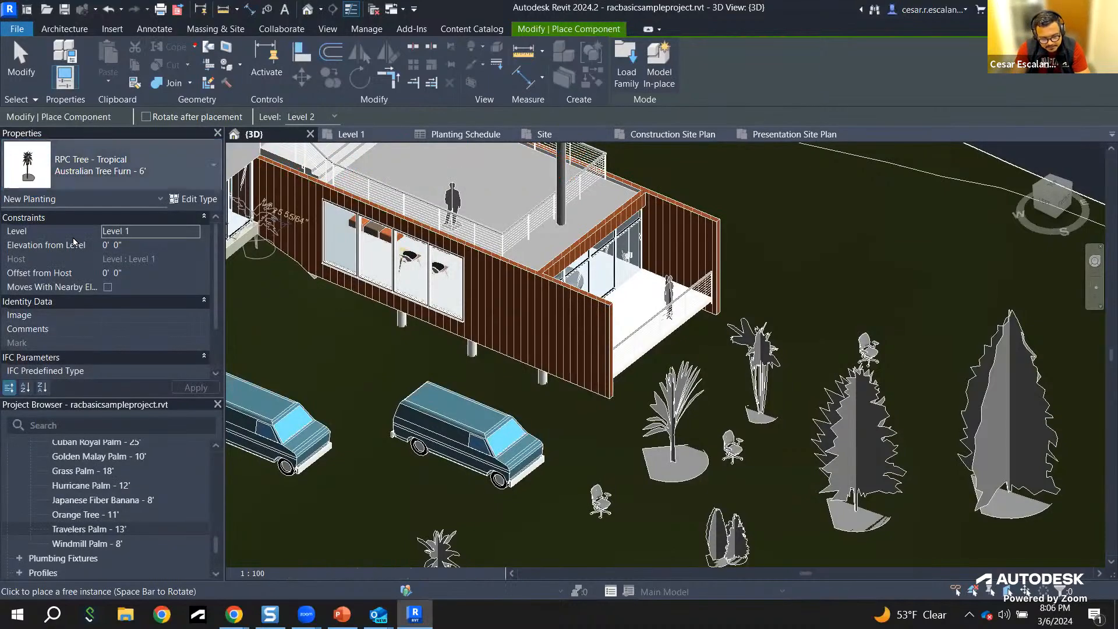
# Step: Examine the full list of component families and types loaded in the project, from beginning to end
pyautogui.click(130, 173)
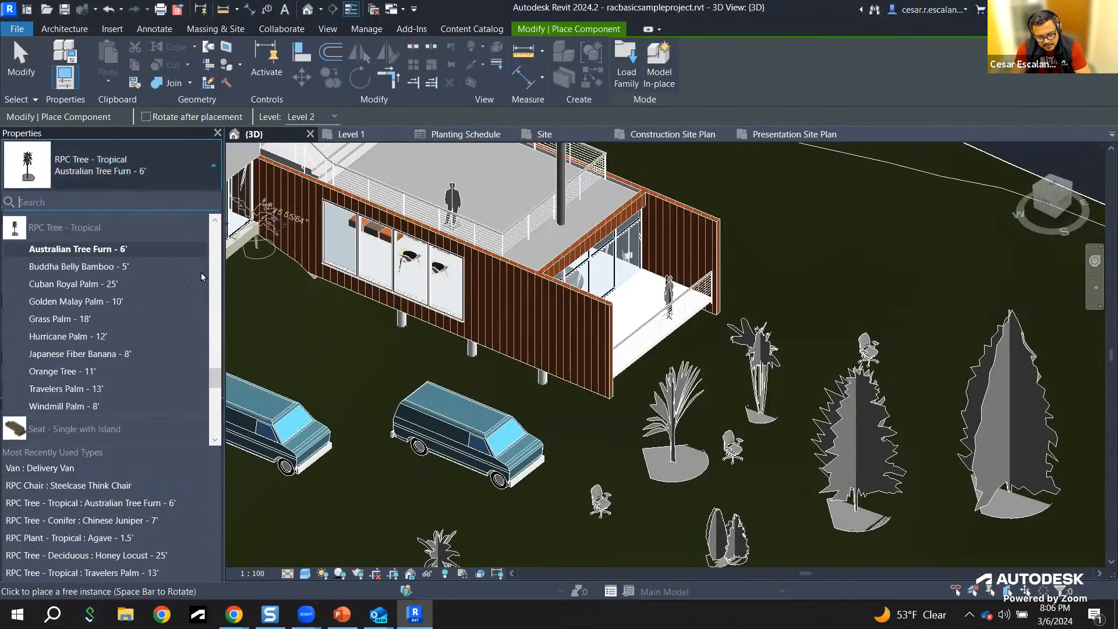
pyautogui.moveTo(215, 375); pyautogui.dragTo(205, 405)
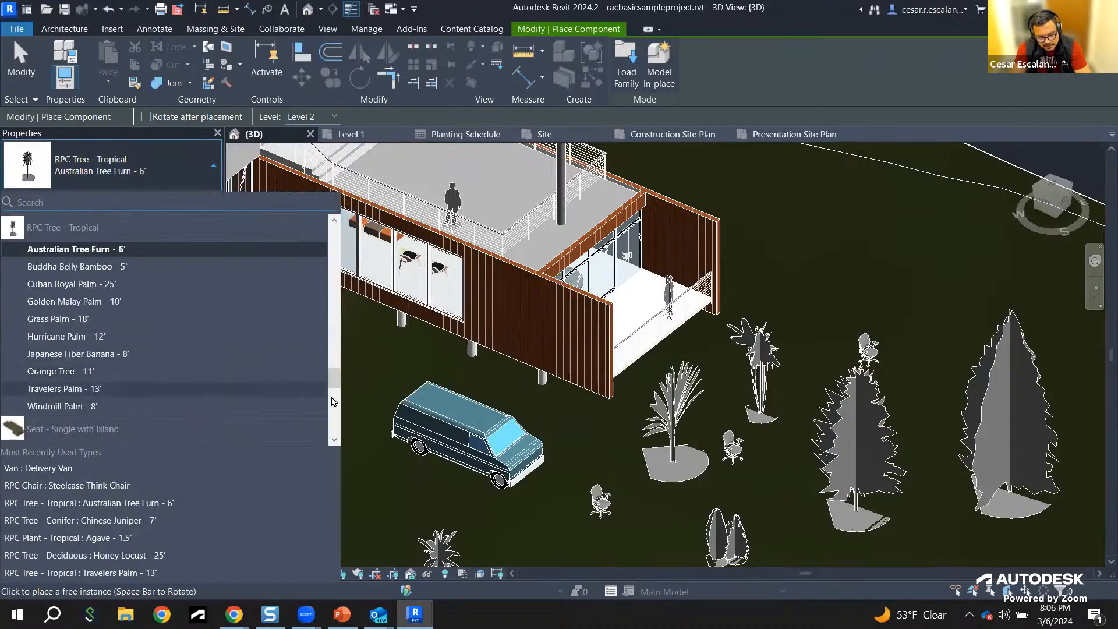
pyautogui.moveTo(336, 383); pyautogui.dragTo(327, 438)
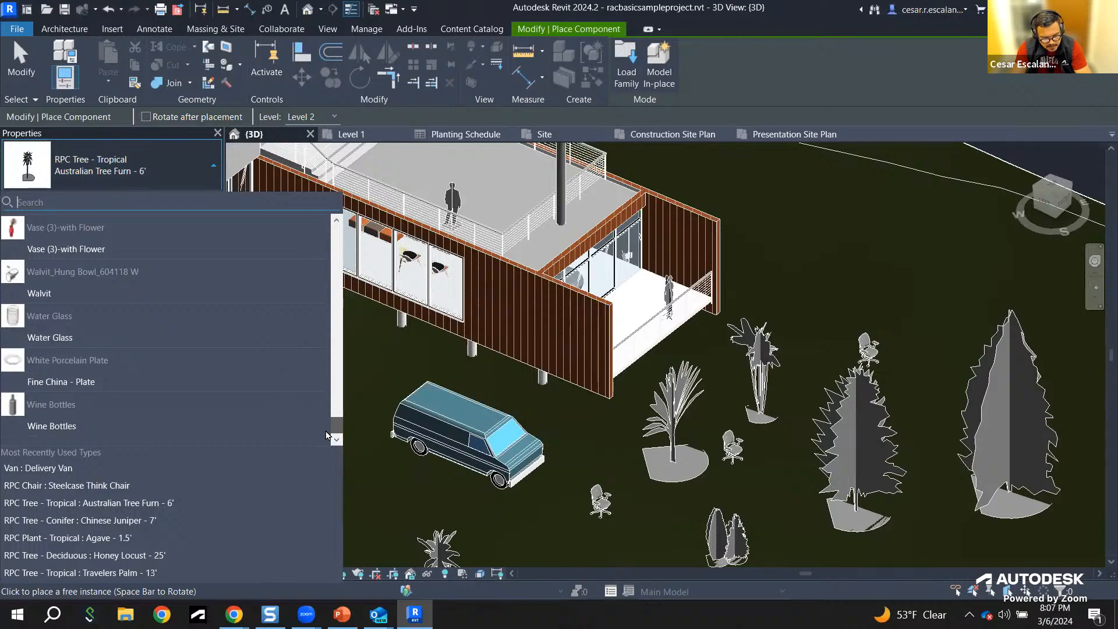
pyautogui.moveTo(327, 436); pyautogui.dragTo(332, 229)
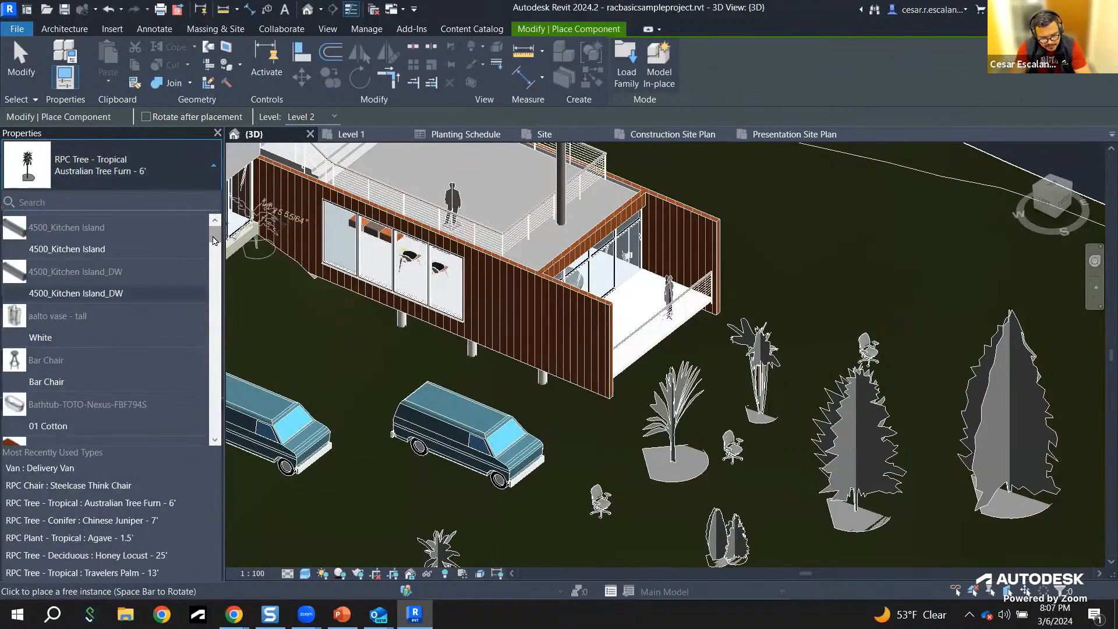
pyautogui.moveTo(214, 239); pyautogui.dragTo(212, 369)
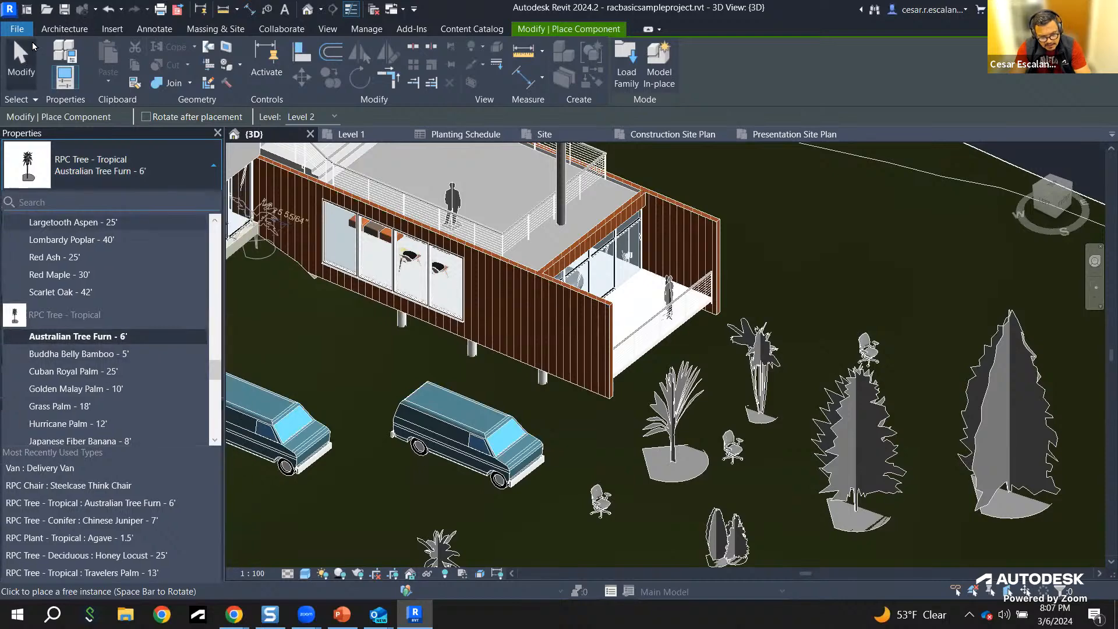
pyautogui.click(63, 29)
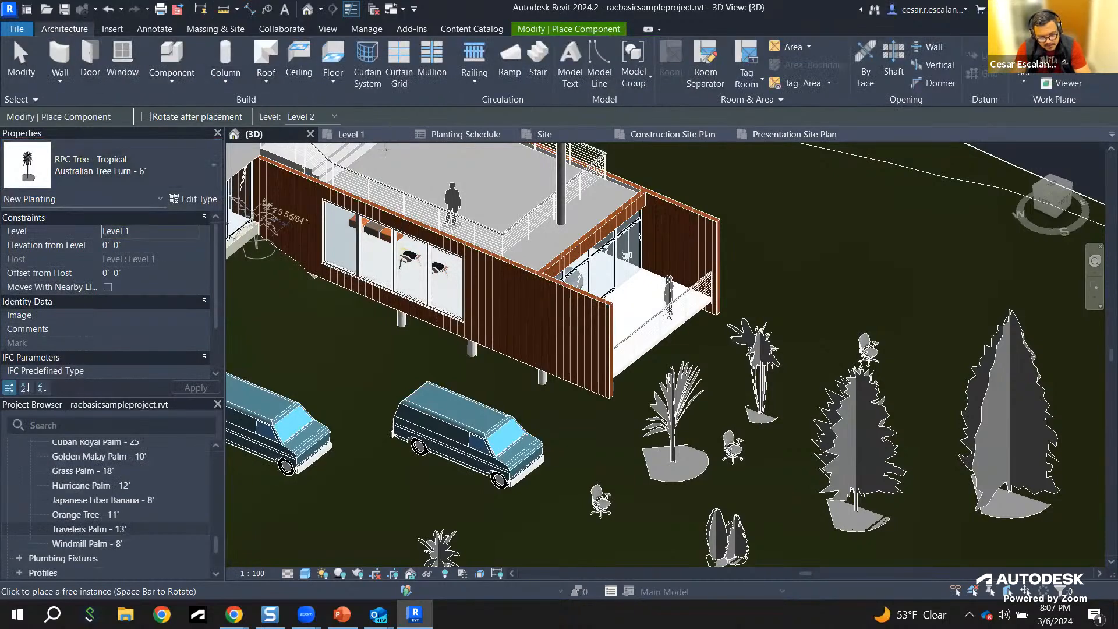
# Step: Choose the Vase (3)-with Flower type as the component to place
pyautogui.click(166, 170)
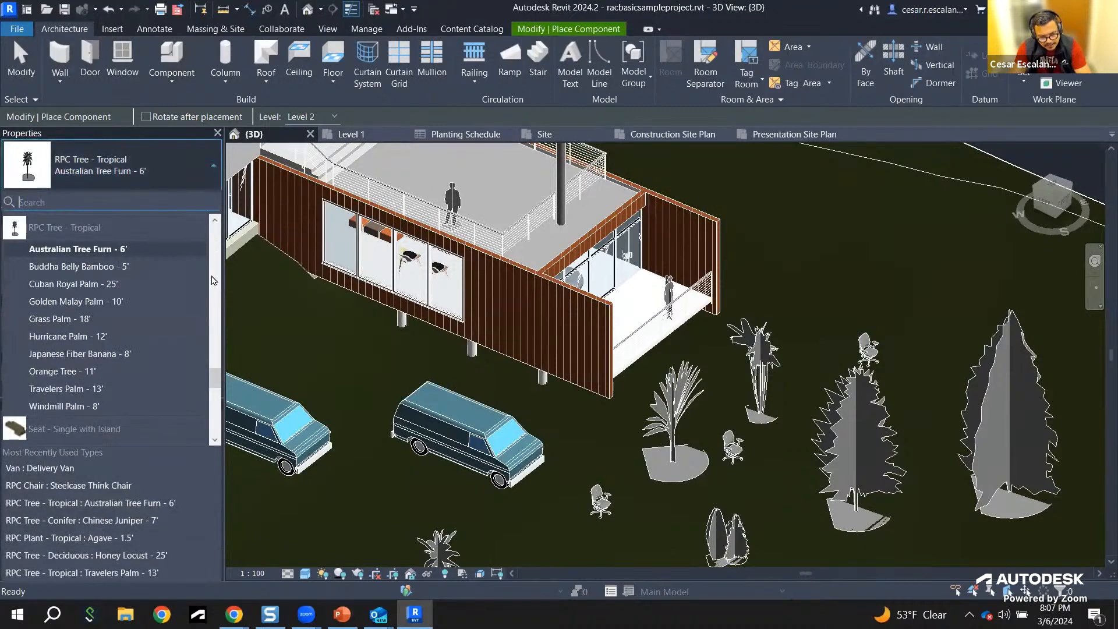
pyautogui.moveTo(212, 378); pyautogui.dragTo(206, 436)
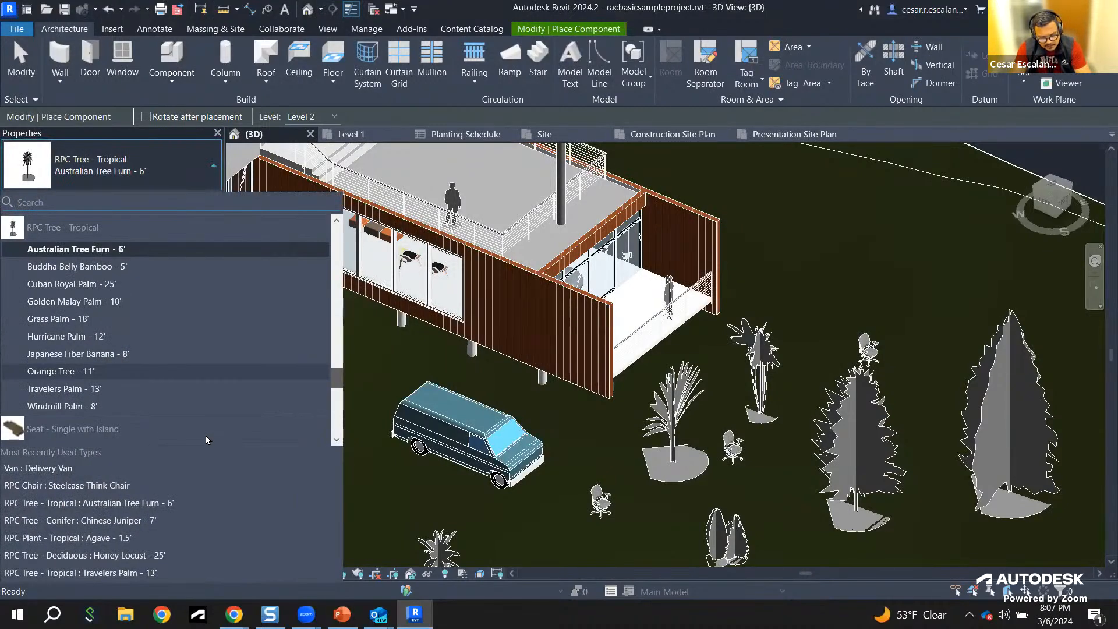
pyautogui.moveTo(335, 385); pyautogui.dragTo(322, 422)
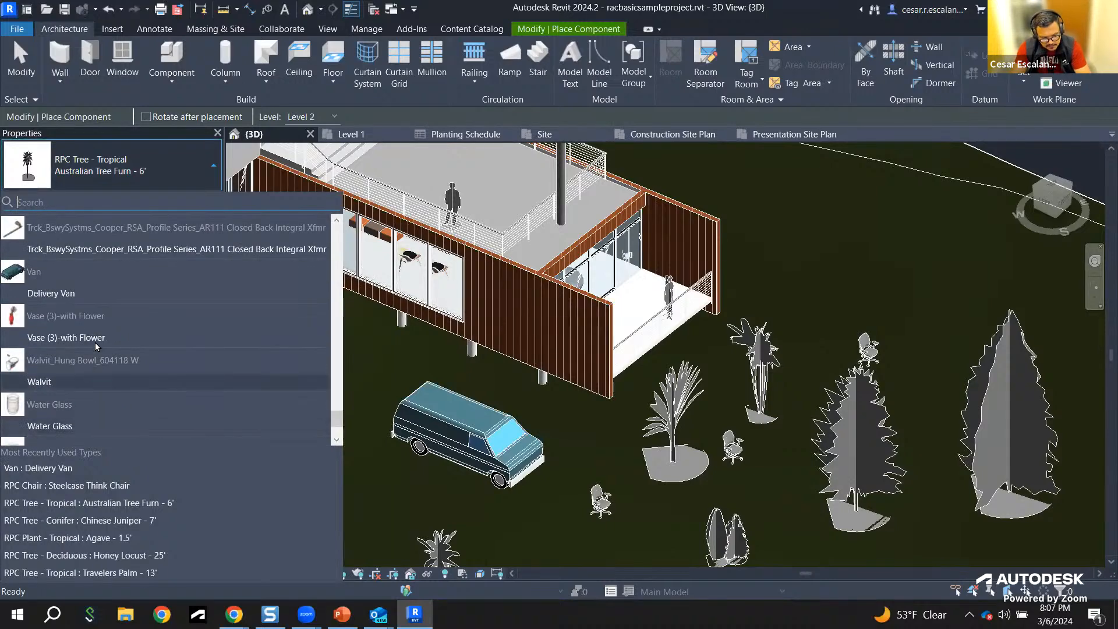
pyautogui.moveTo(95, 337)
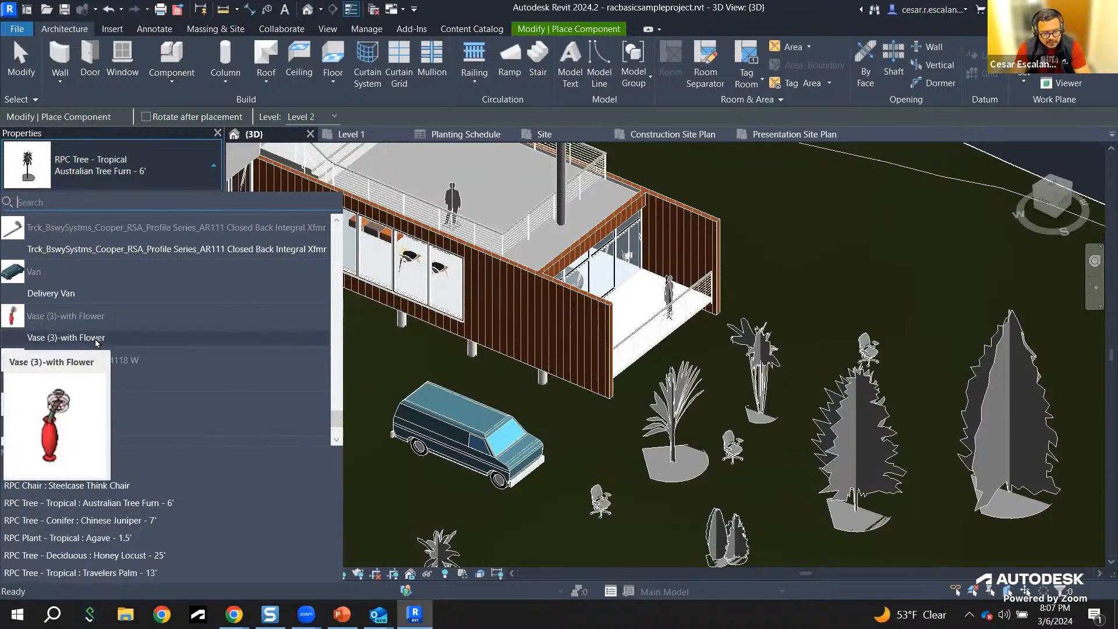
pyautogui.click(96, 338)
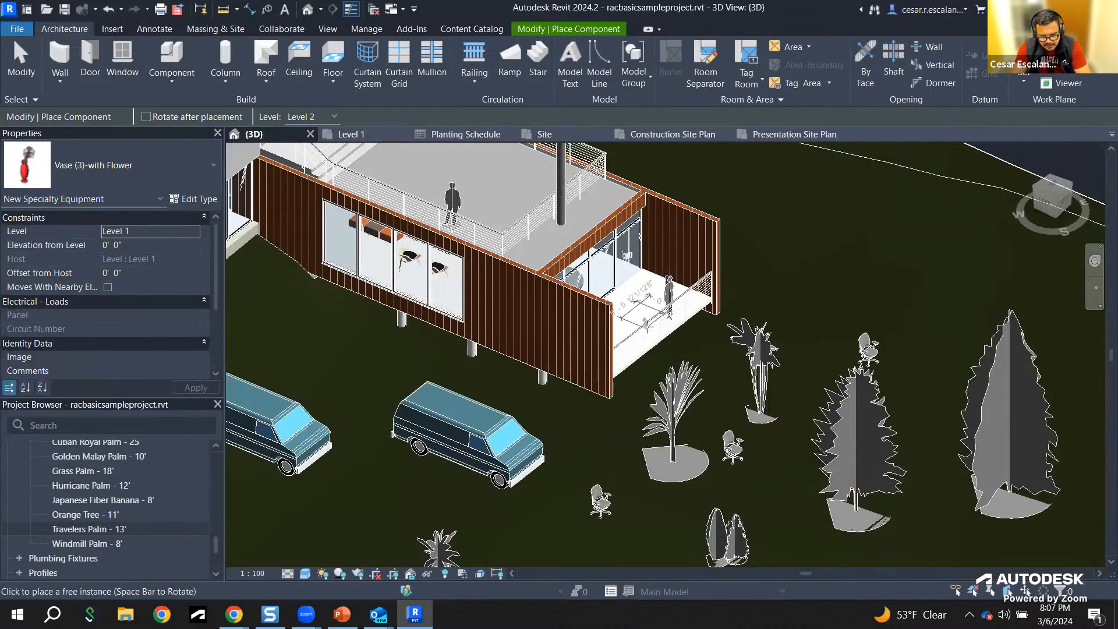
# Step: Place two vases on the terrace floor and two on the terrain outside the railing, and finish placement
pyautogui.scroll(3, 643, 312)
pyautogui.scroll(4, 647, 314)
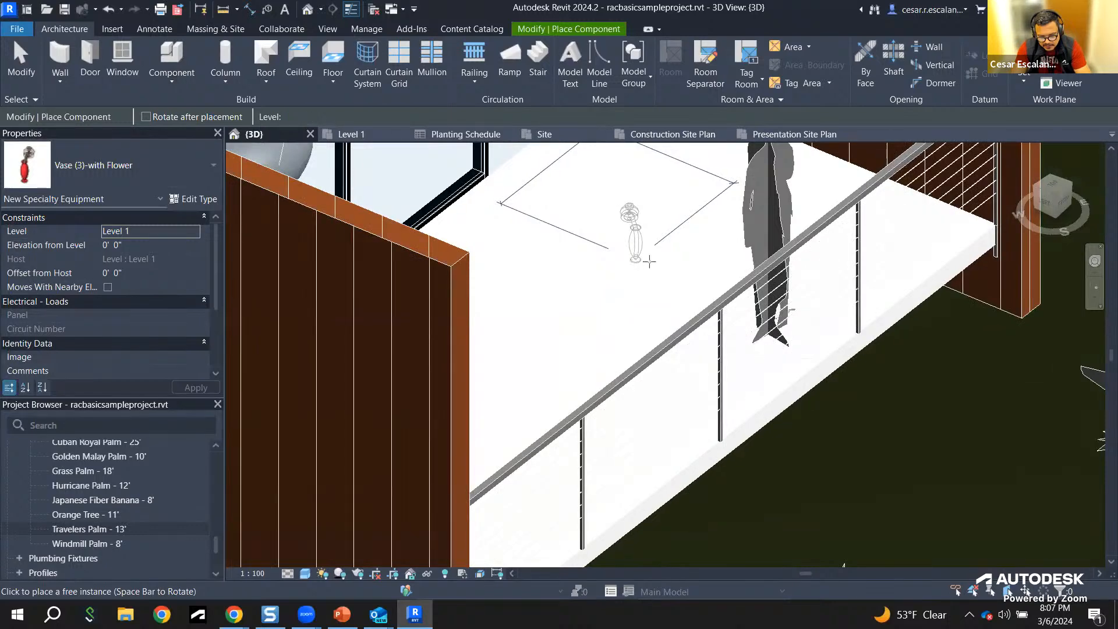
pyautogui.click(725, 268)
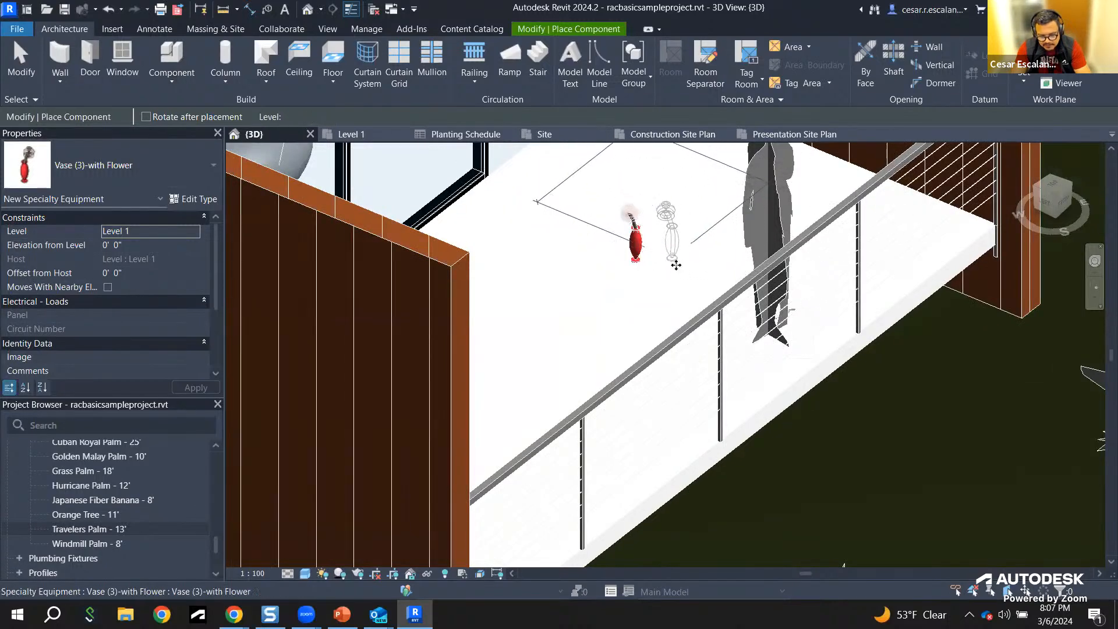
pyautogui.click(958, 488)
pyautogui.moveTo(966, 410); pyautogui.dragTo(790, 340, button='middle')
pyautogui.click(873, 466)
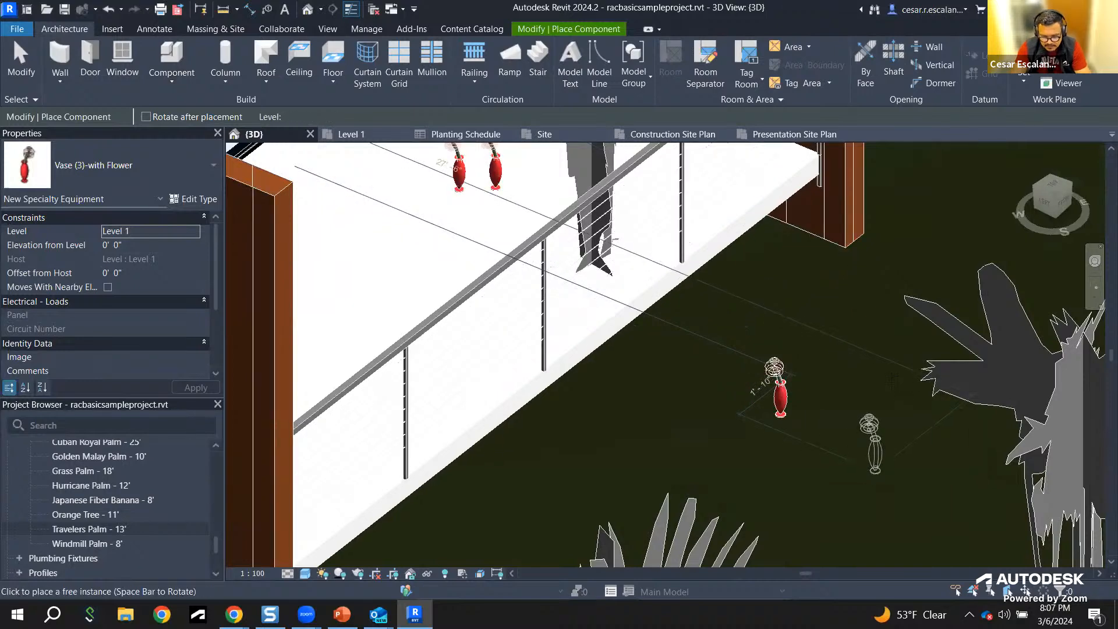
pyautogui.press('Escape')
pyautogui.press('Escape')
pyautogui.scroll(-2, 616, 384)
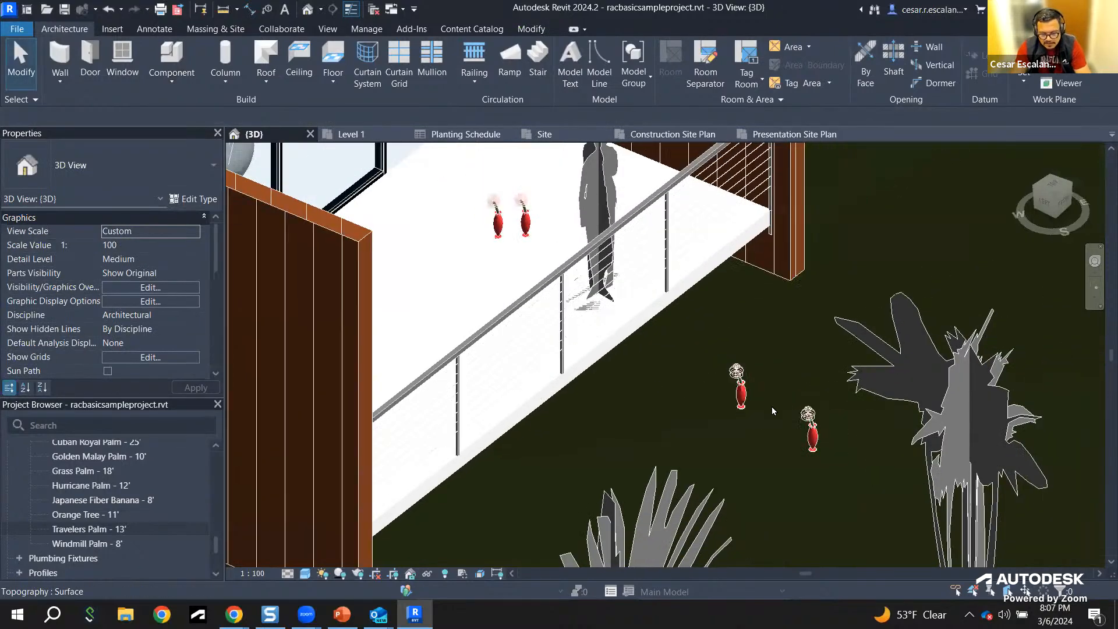
# Step: Select the vase farthest from the terrace, mark where its category name is displayed, and clear the selection
pyautogui.click(817, 437)
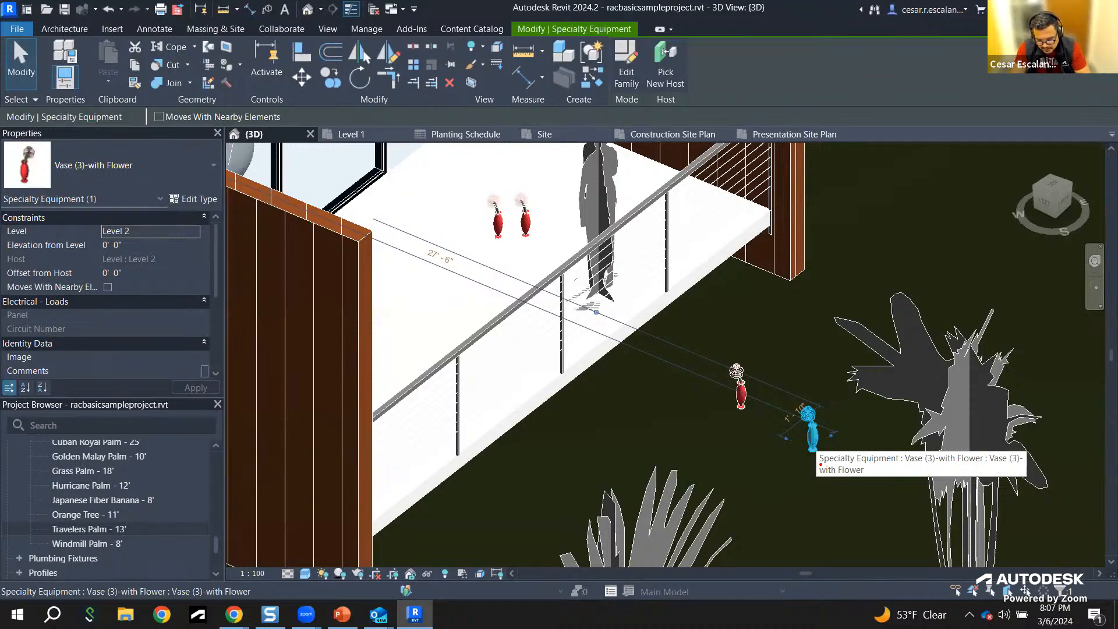
pyautogui.moveTo(818, 463)
pyautogui.mouseDown()
pyautogui.moveTo(865, 473)
pyautogui.moveTo(906, 463)
pyautogui.moveTo(835, 445)
pyautogui.moveTo(814, 463)
pyautogui.mouseUp()
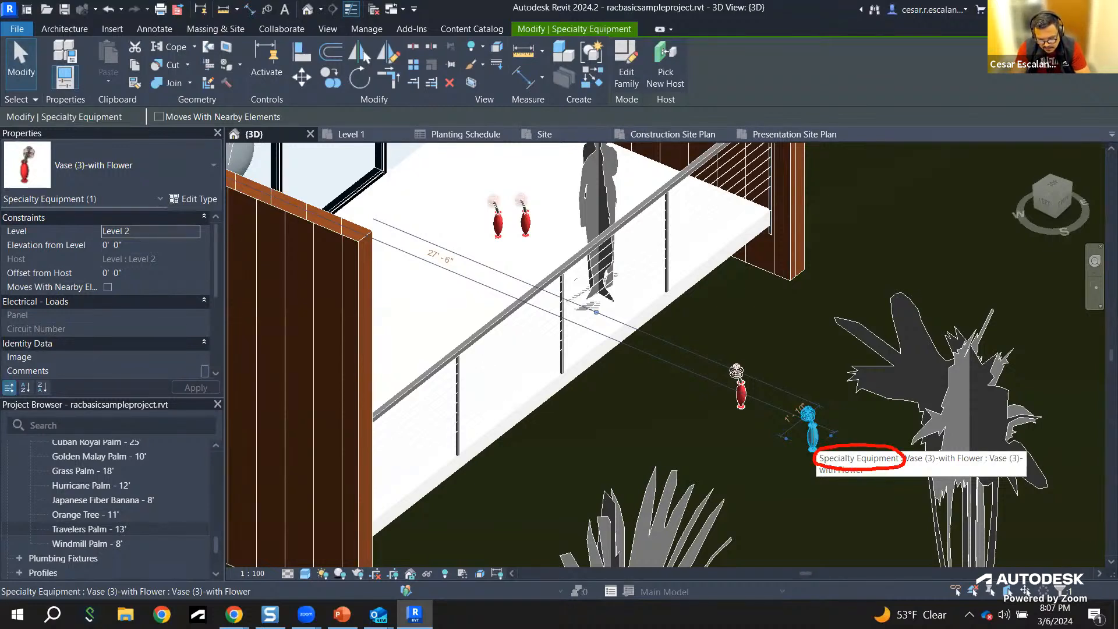
pyautogui.moveTo(69, 591)
pyautogui.mouseDown()
pyautogui.moveTo(58, 573)
pyautogui.moveTo(6, 585)
pyautogui.moveTo(47, 607)
pyautogui.moveTo(80, 599)
pyautogui.mouseUp()
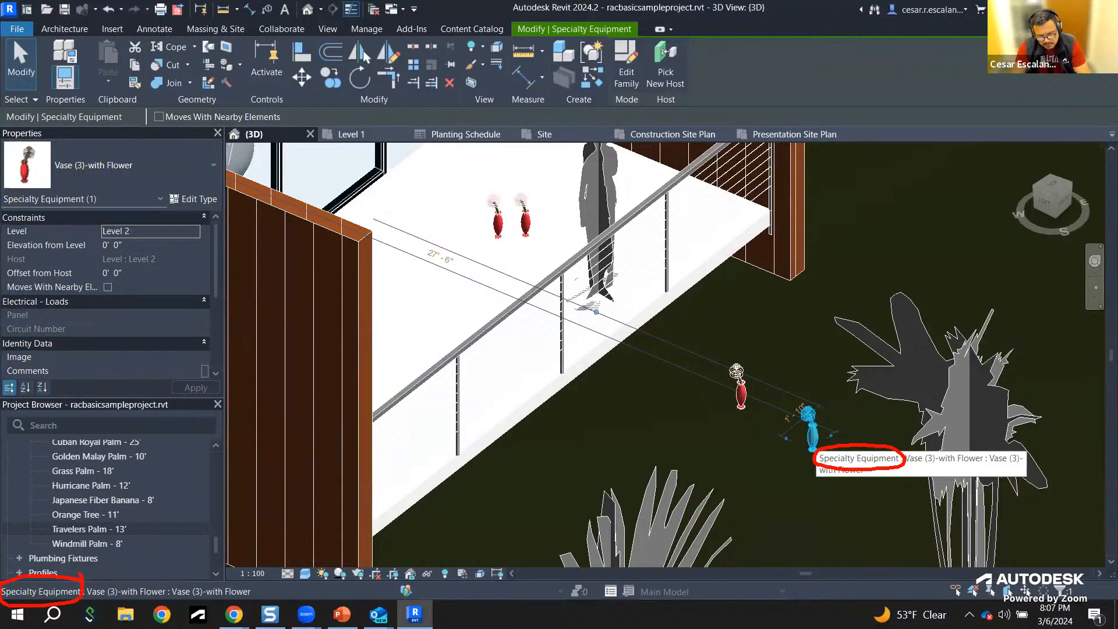
pyautogui.click(717, 412)
# Step: Switch to the RF-Compiled.ppt presentation in PowerPoint
pyautogui.scroll(-4, 749, 411)
pyautogui.moveTo(904, 415); pyautogui.dragTo(816, 352, button='middle')
pyautogui.scroll(-3, 816, 351)
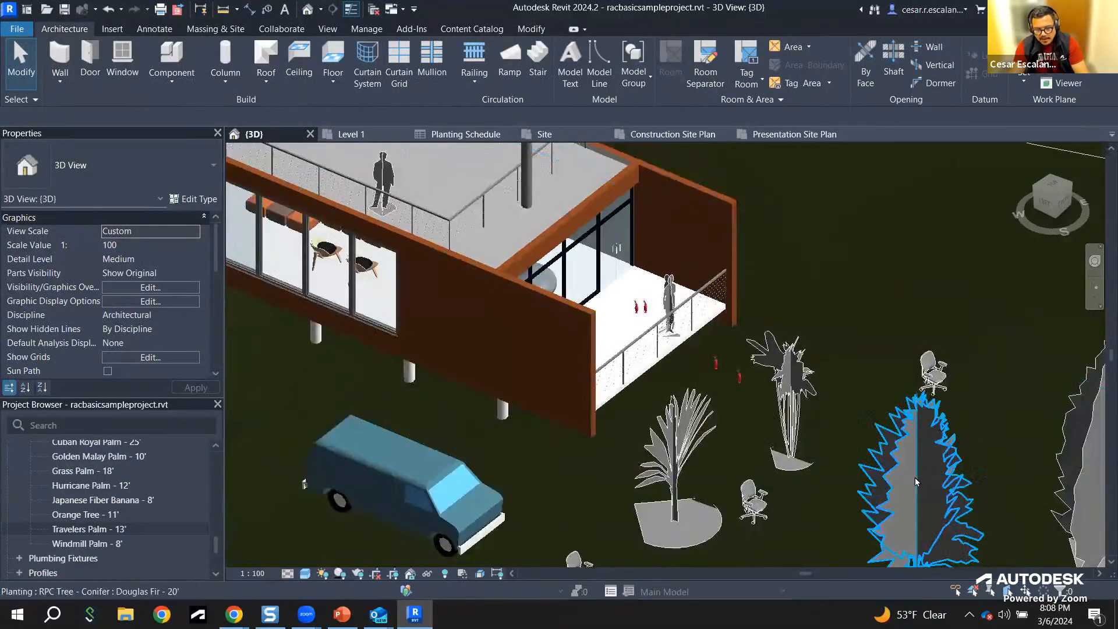
pyautogui.moveTo(857, 466); pyautogui.dragTo(792, 364, button='middle')
pyautogui.scroll(-3, 792, 365)
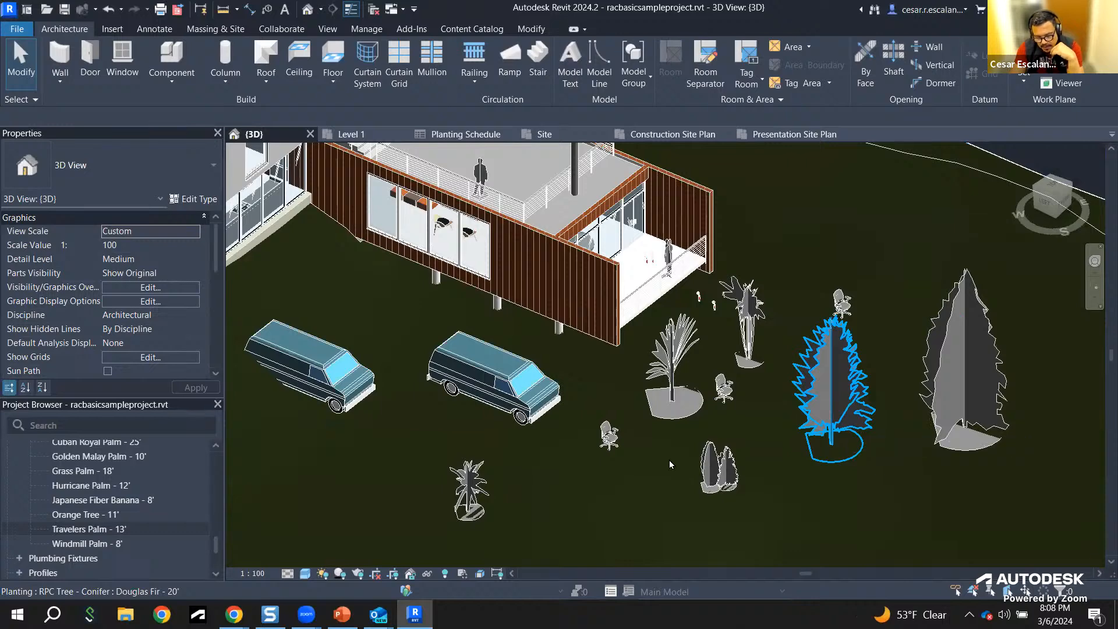
pyautogui.click(342, 613)
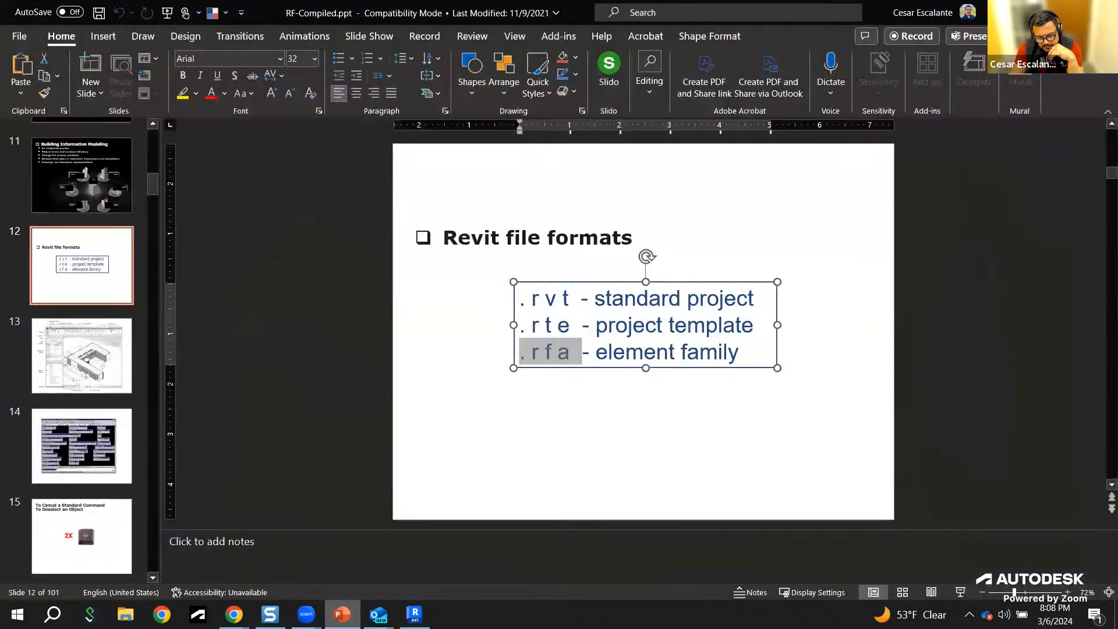
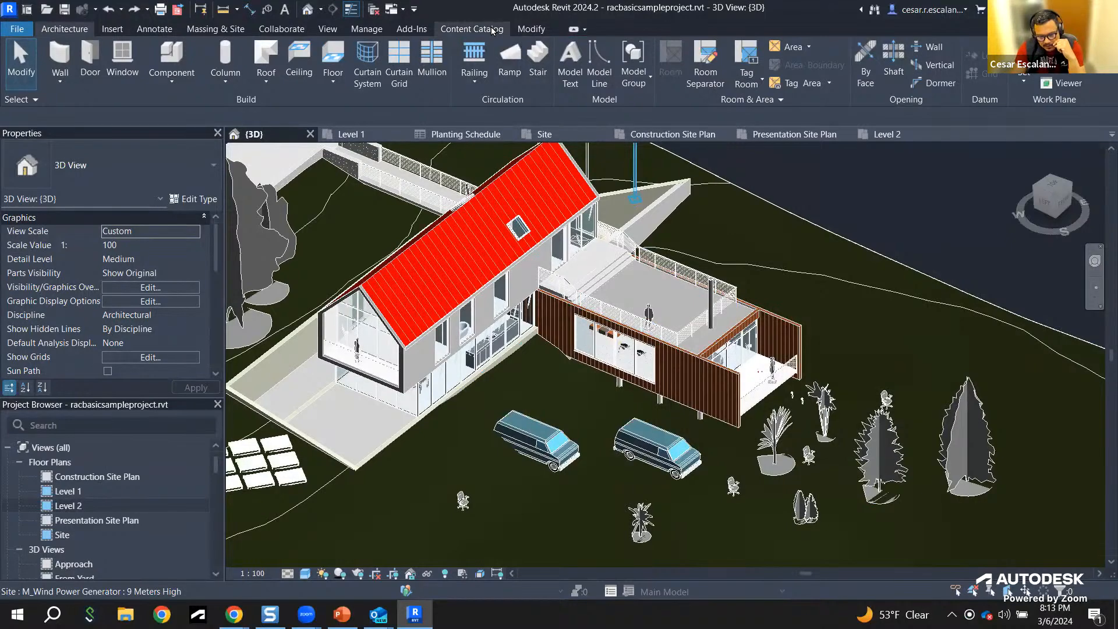
# Step: Launch the Content Catalog as an app, sign in with the saved account e-mail, and dismiss the beta feedback notice
pyautogui.click(492, 29)
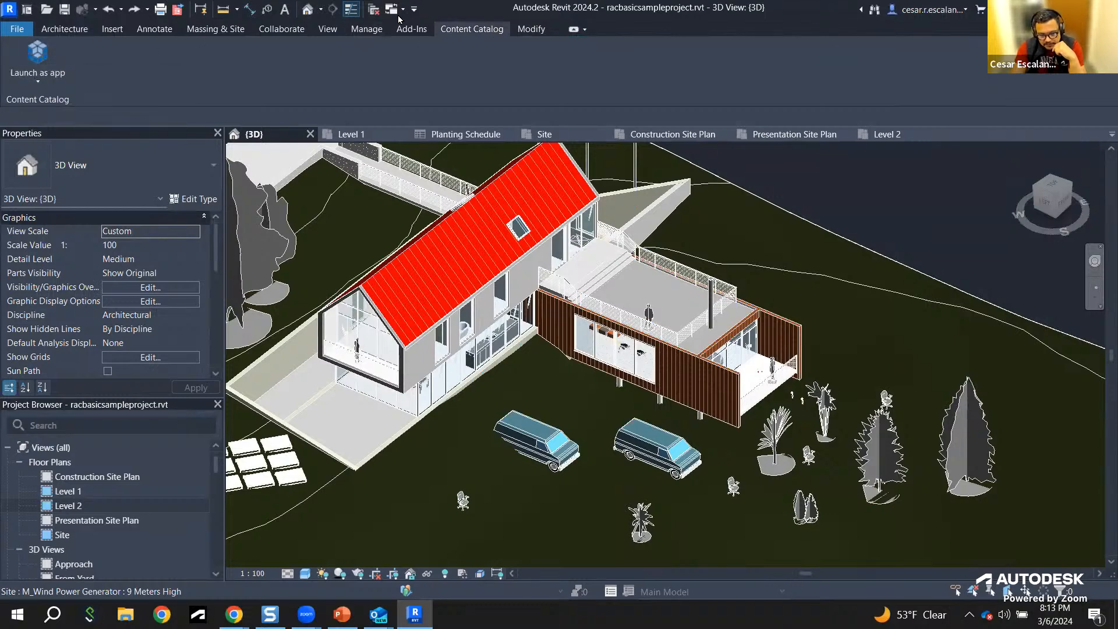
pyautogui.click(36, 54)
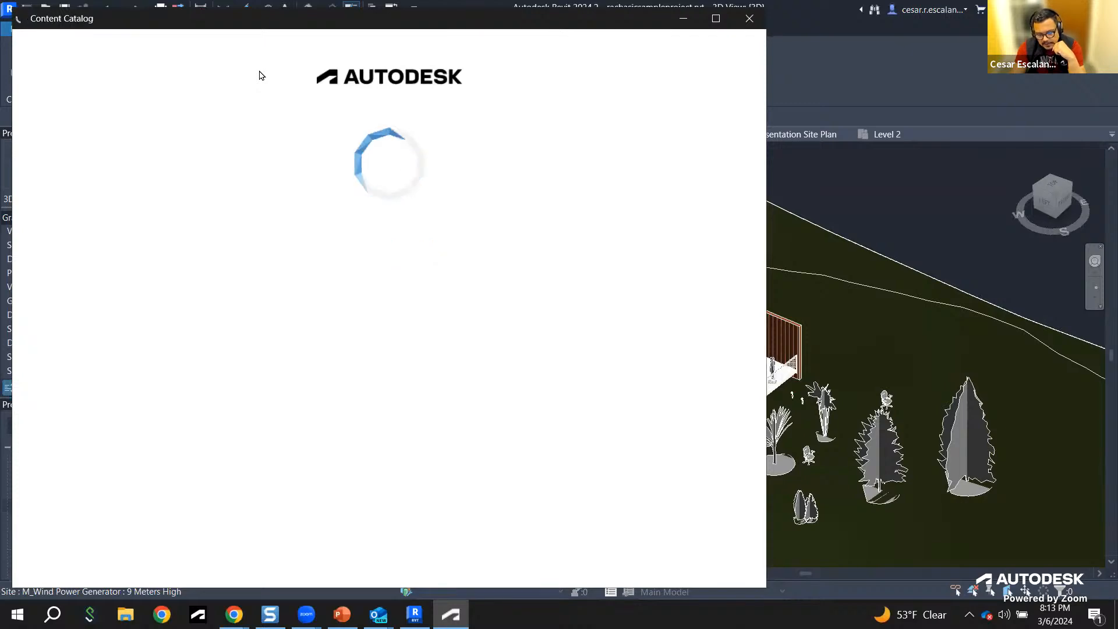
pyautogui.click(397, 212)
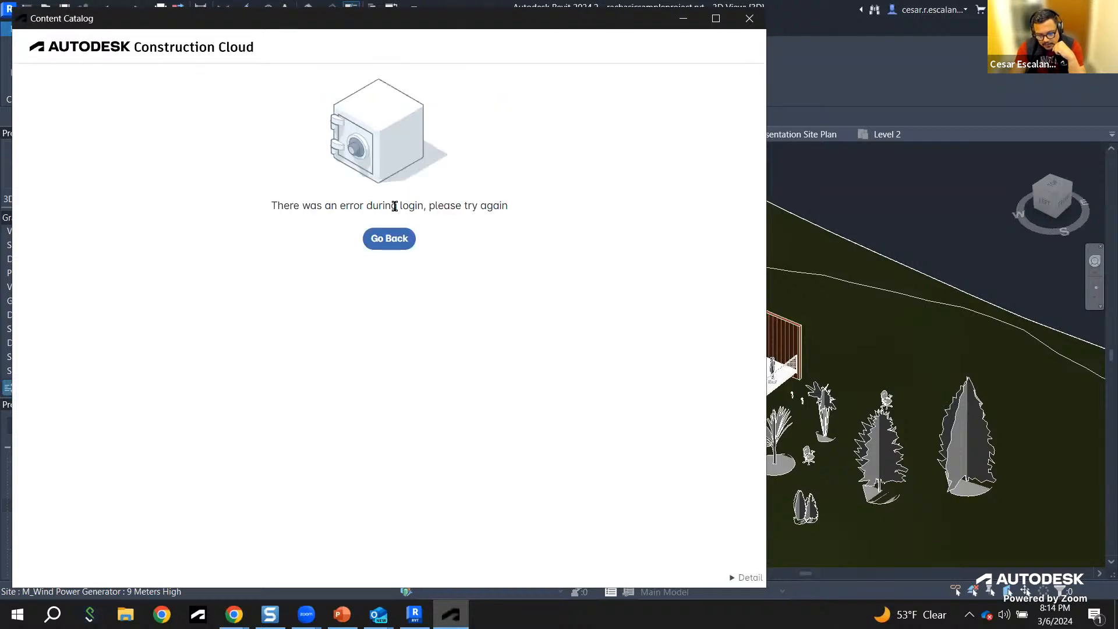
pyautogui.click(394, 244)
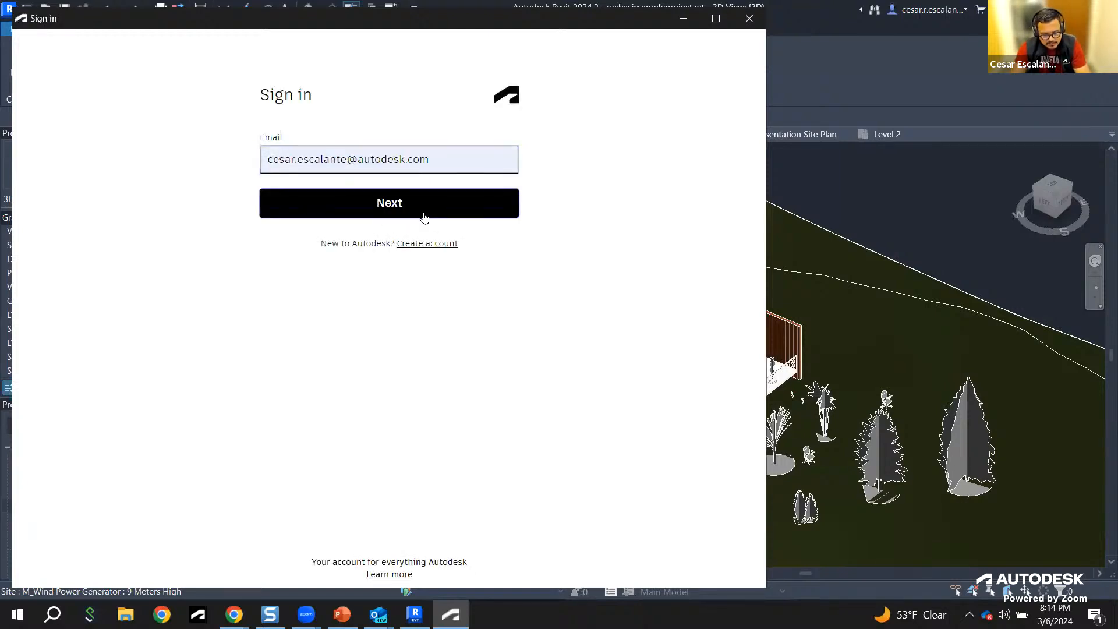
pyautogui.click(425, 216)
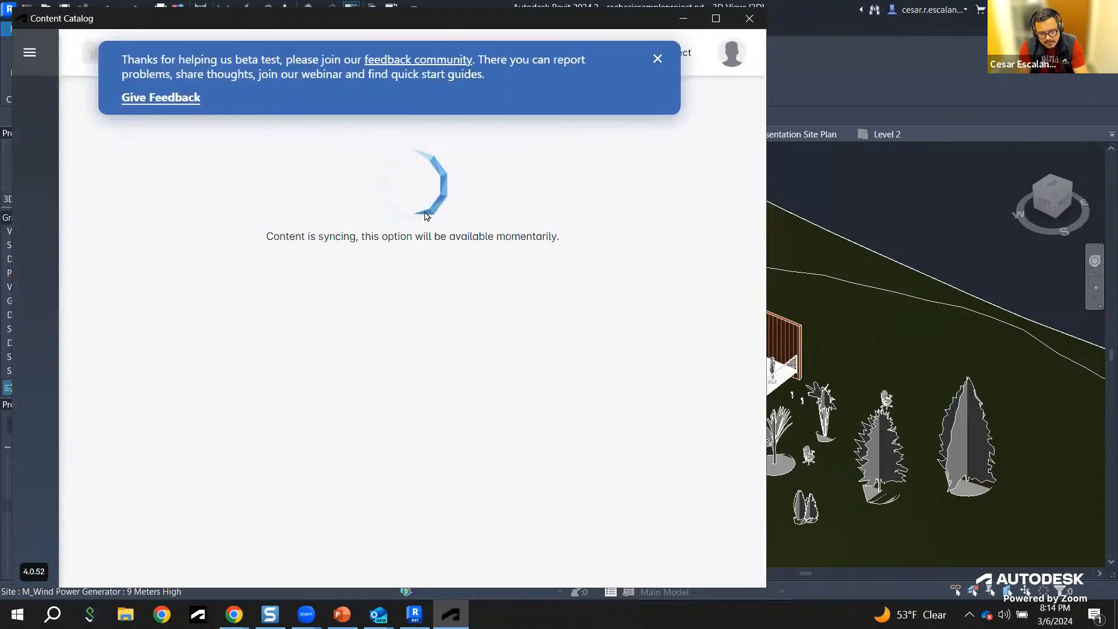
pyautogui.click(653, 59)
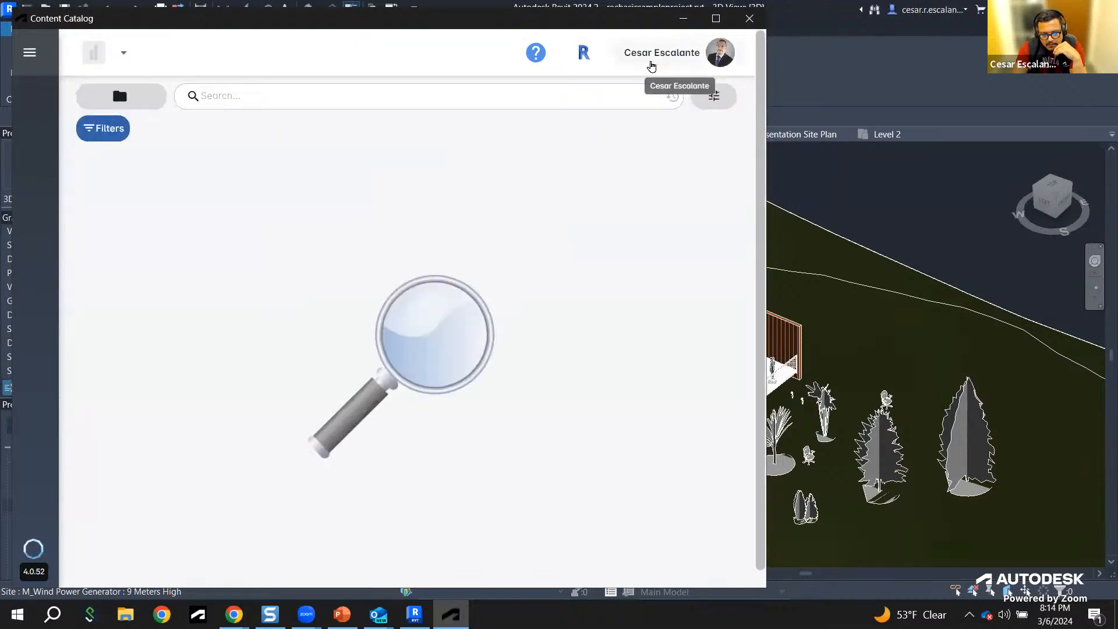
# Step: Select all Company Collections, including Default, Sandbox and Shared, as the content shown in the catalog
pyautogui.click(119, 130)
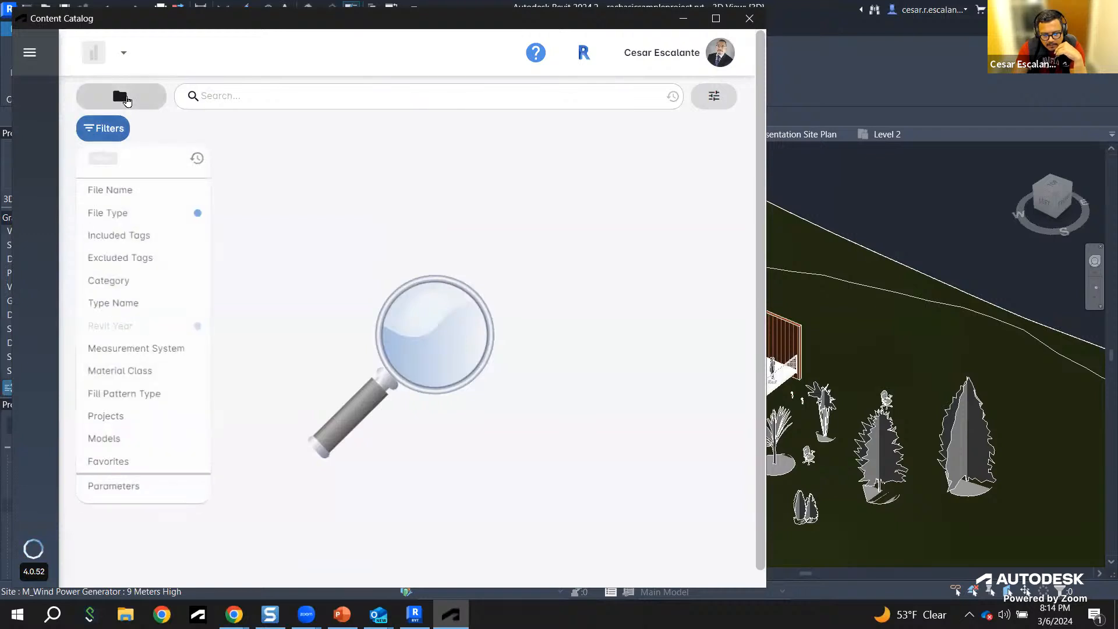
pyautogui.click(120, 94)
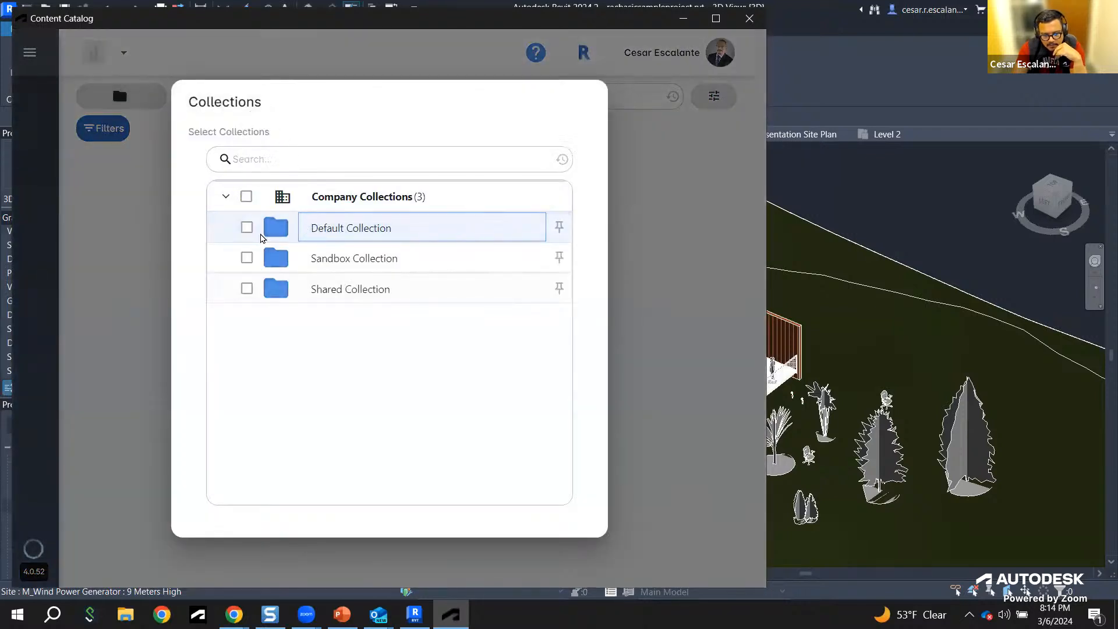
pyautogui.click(260, 233)
pyautogui.click(386, 237)
pyautogui.click(382, 238)
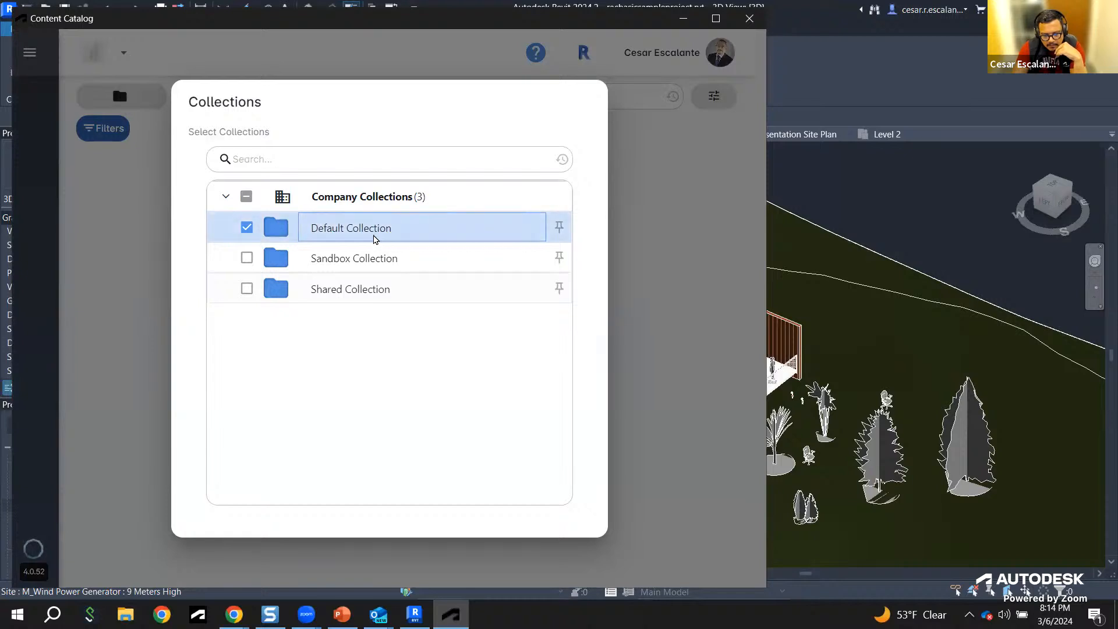
pyautogui.click(120, 96)
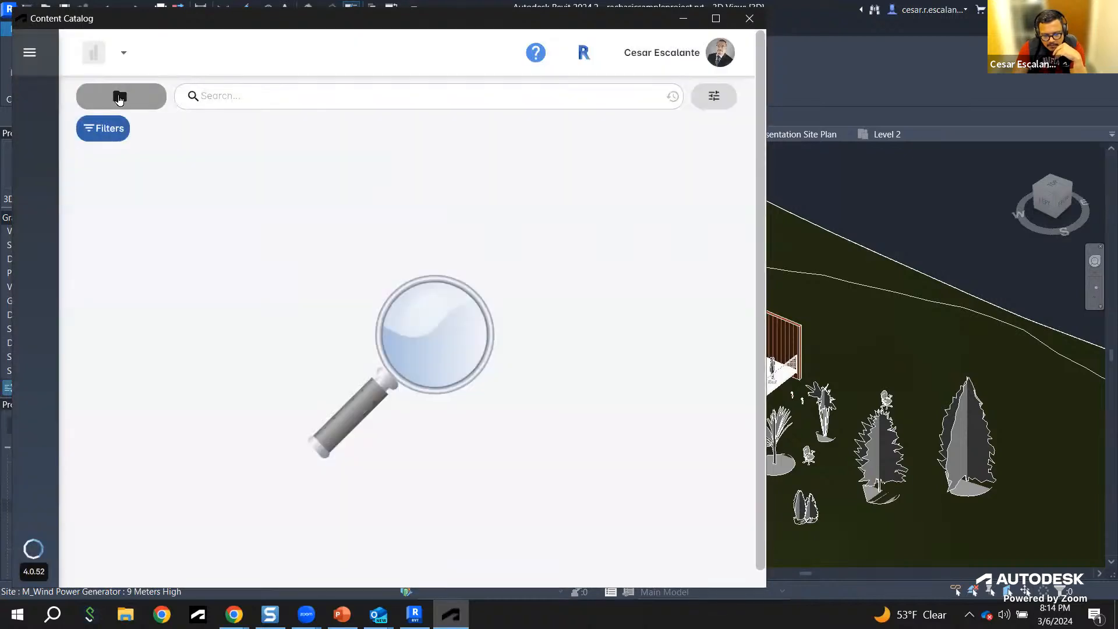
pyautogui.click(120, 96)
pyautogui.click(245, 197)
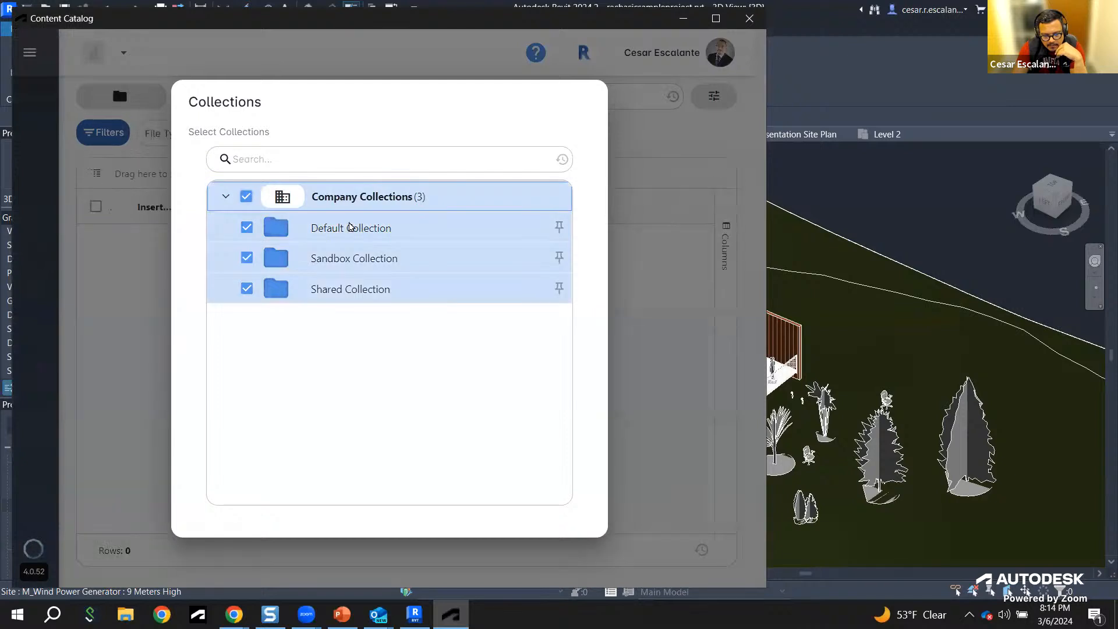
pyautogui.click(623, 142)
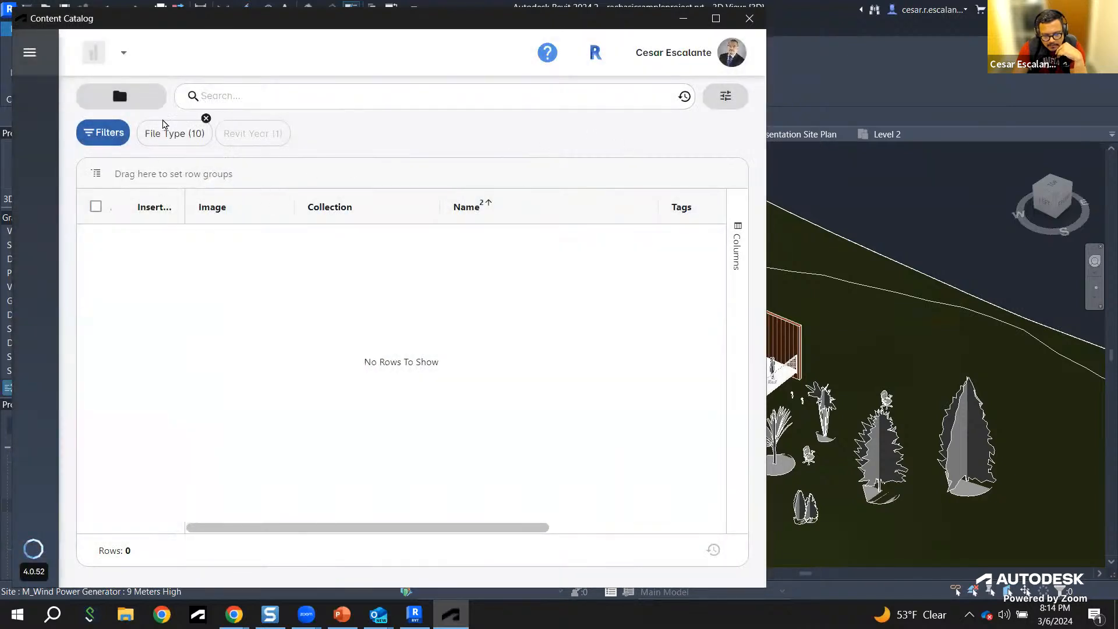
# Step: Exclude the Default Collection from the catalog's selected collections, include it again, and return to the content list
pyautogui.click(135, 104)
pyautogui.click(226, 197)
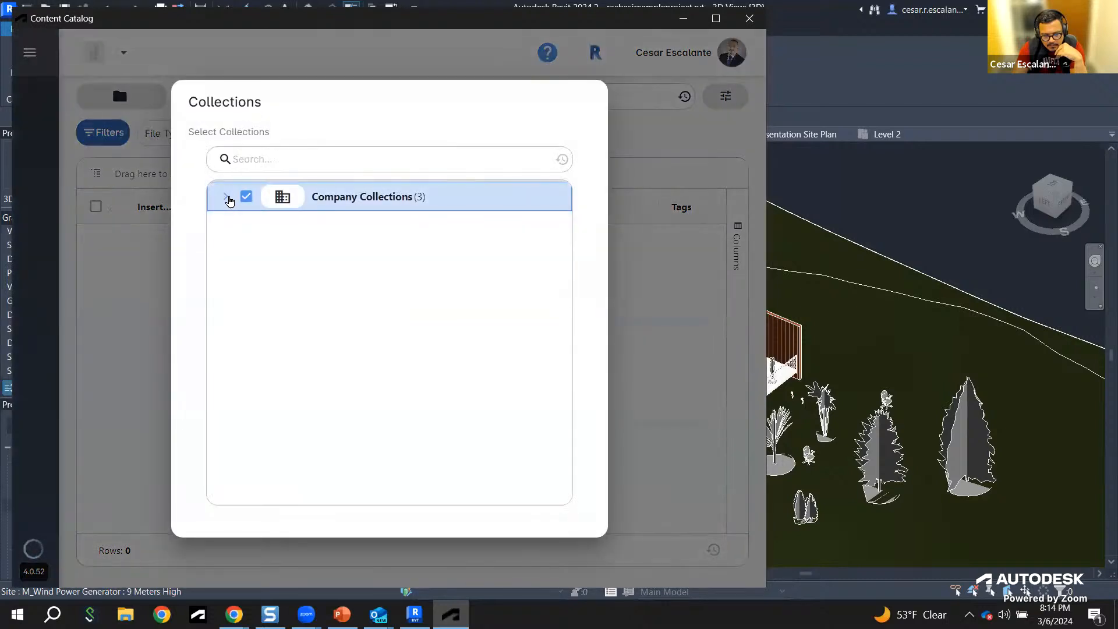
pyautogui.click(227, 198)
pyautogui.click(331, 229)
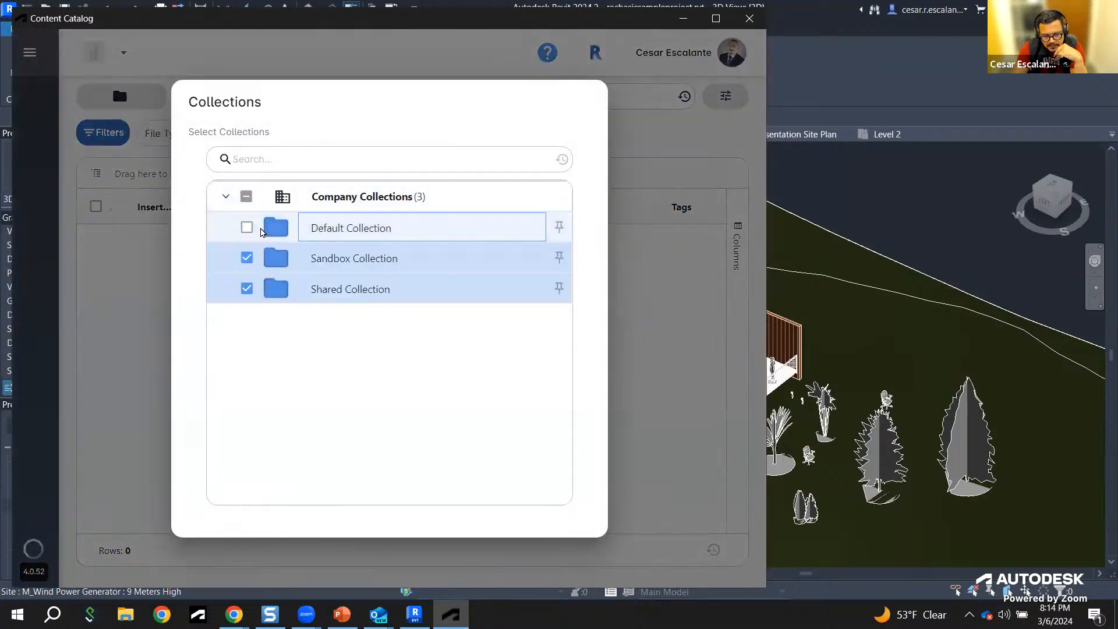
pyautogui.click(247, 228)
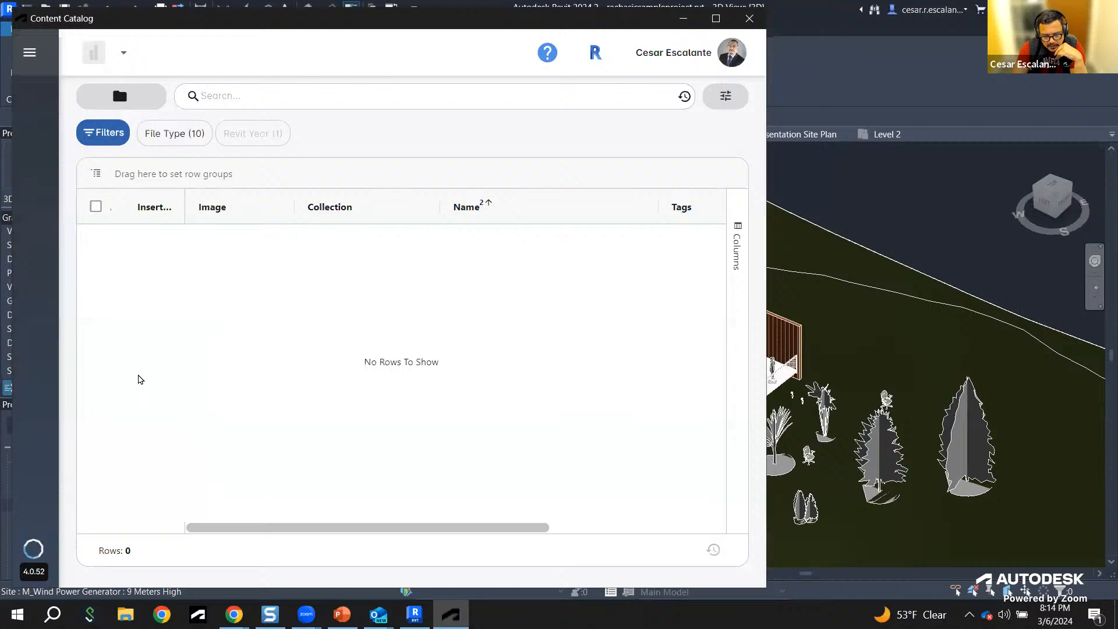
pyautogui.click(141, 379)
# Step: Review the accounts available in the Content Catalog and check which company collections are selected
pyautogui.click(124, 56)
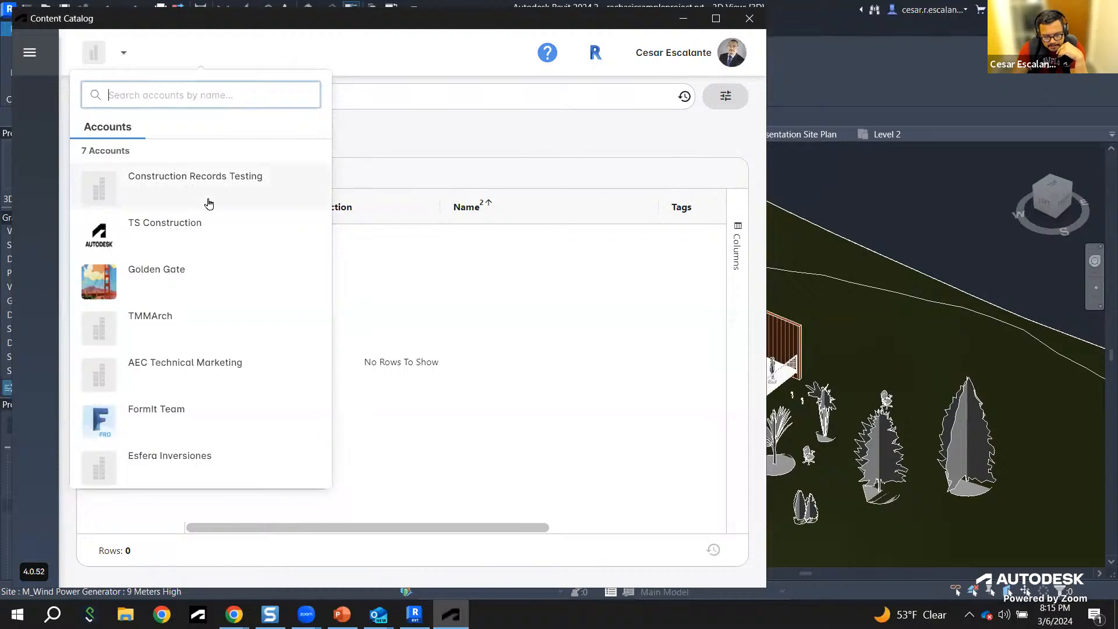
pyautogui.click(452, 310)
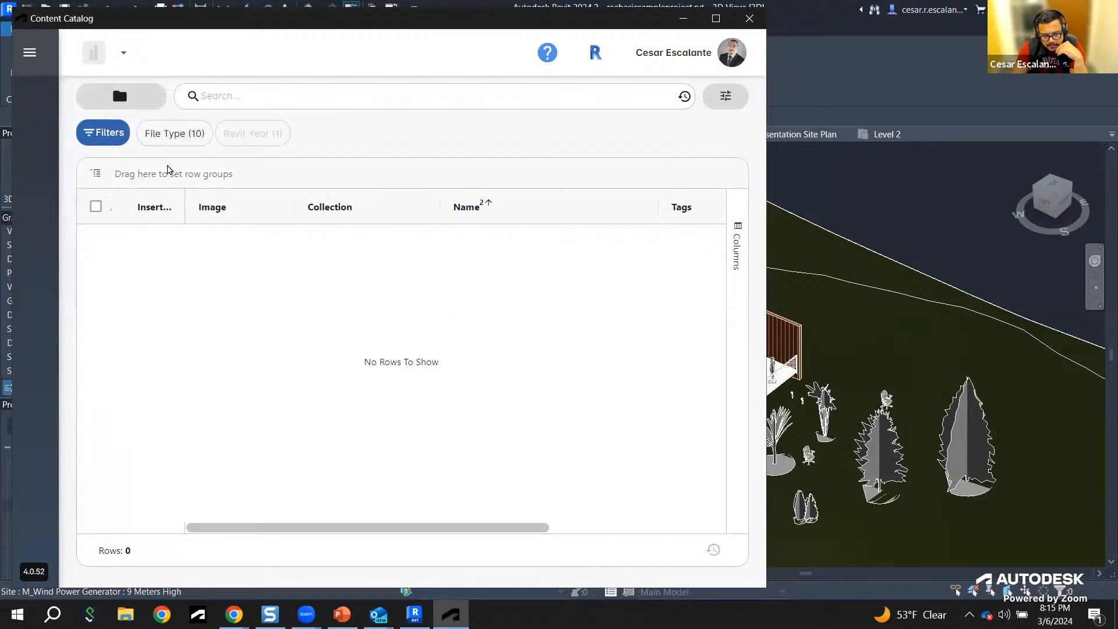
pyautogui.click(119, 97)
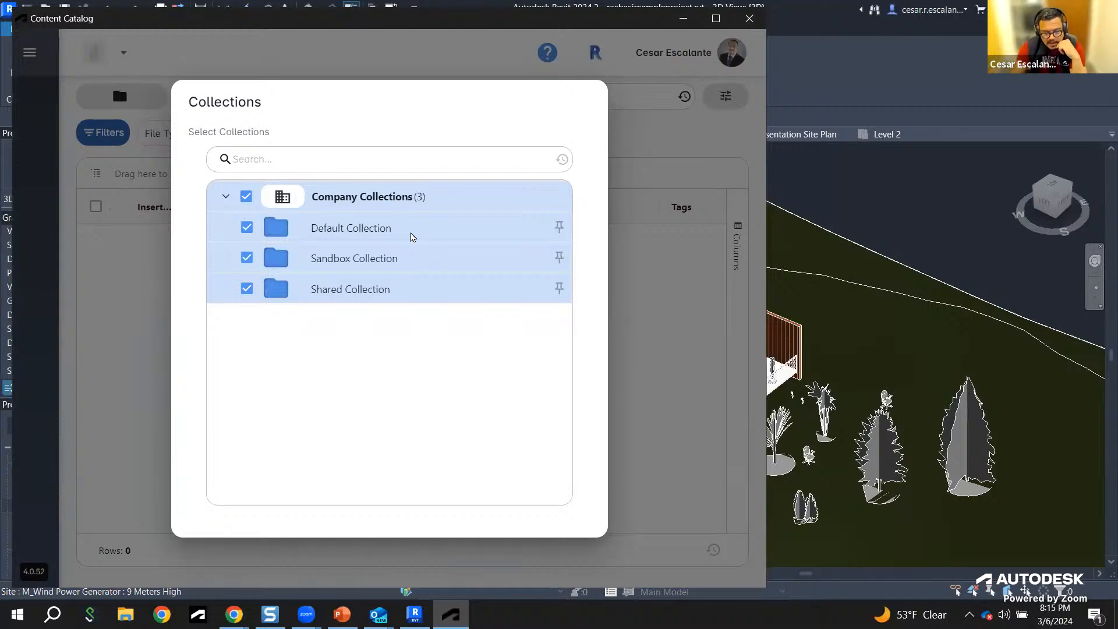
# Step: Return to the Revit project, view the Planting families offered by Load Autodesk Family, and close the dialog without loading any
pyautogui.click(450, 614)
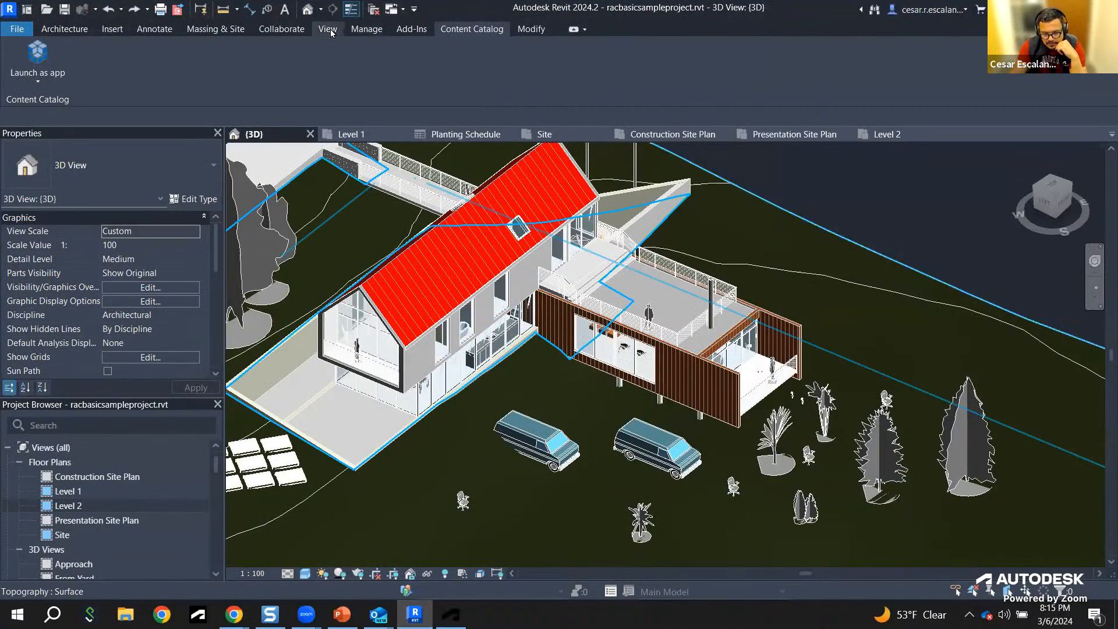
pyautogui.click(112, 34)
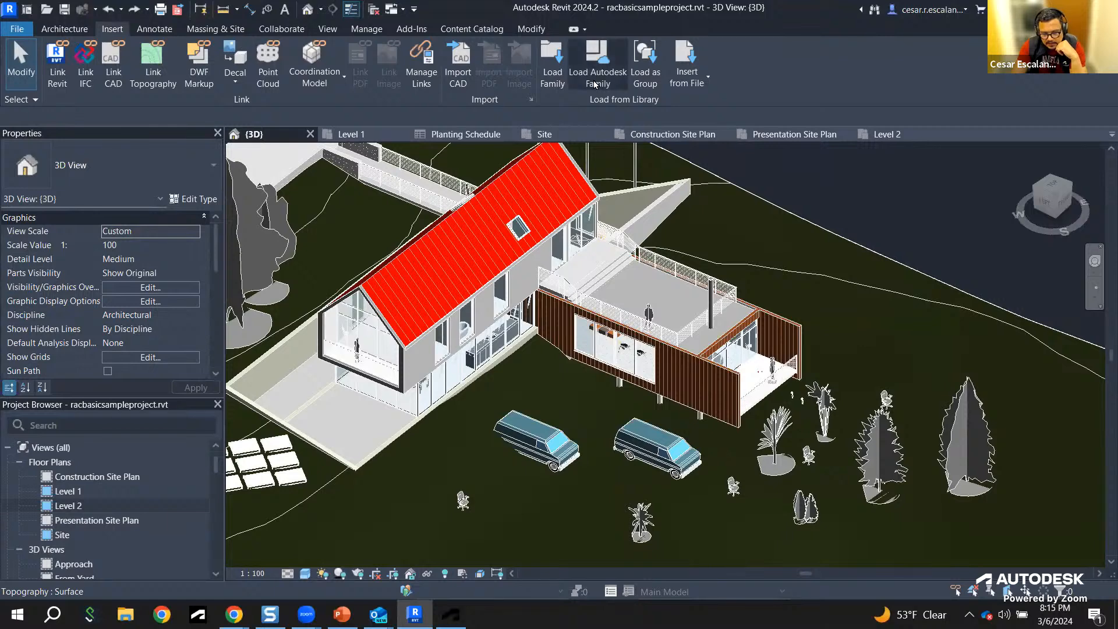
pyautogui.click(597, 61)
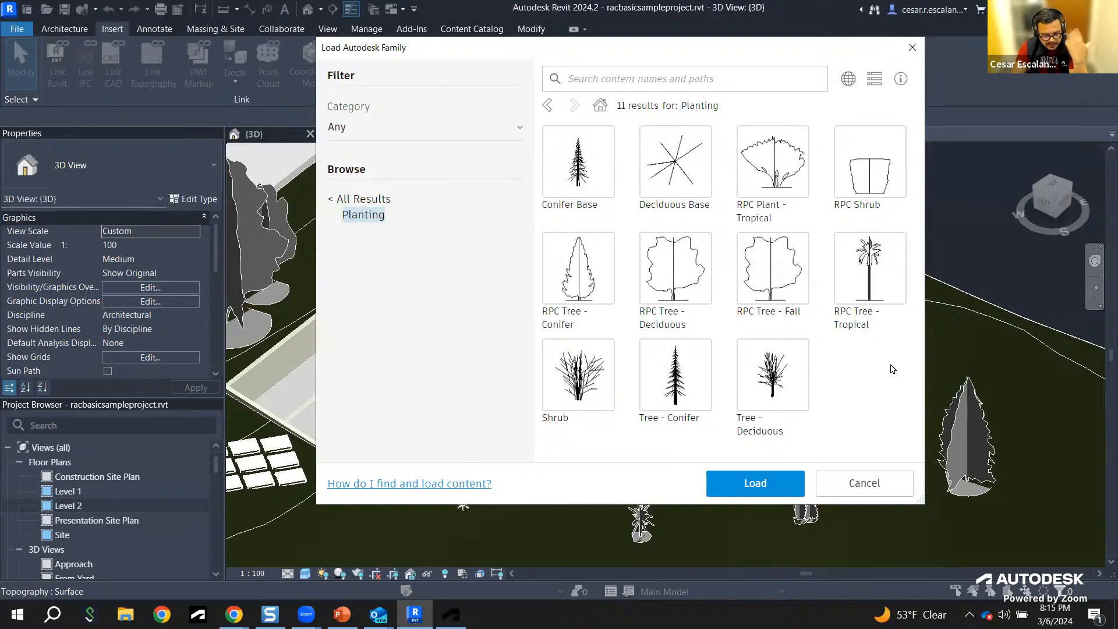
pyautogui.click(912, 47)
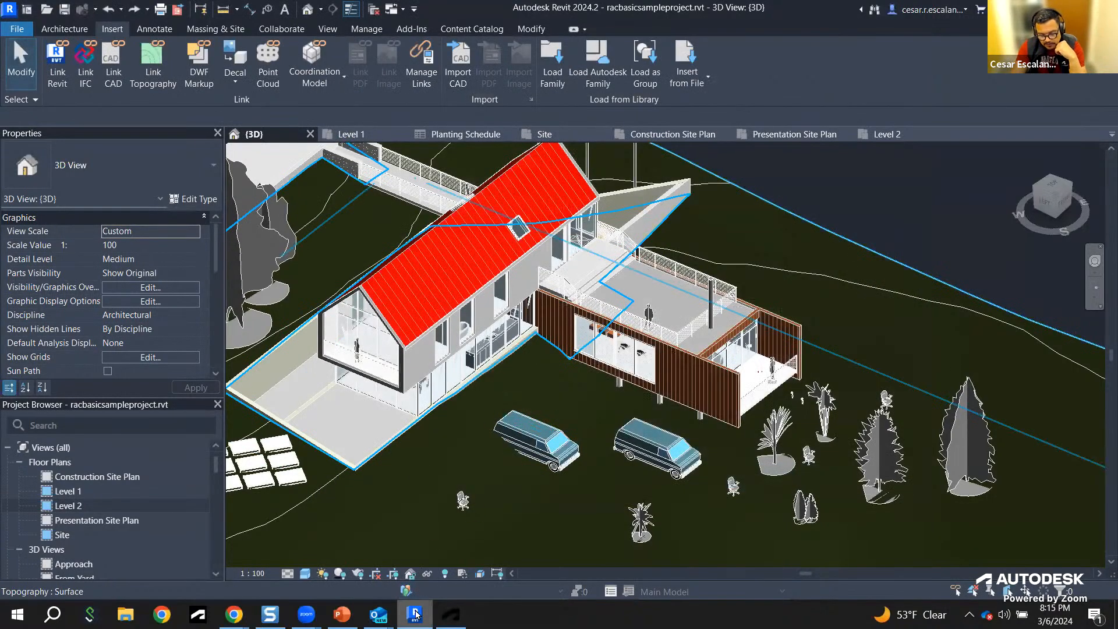
# Step: Switch back to the Content Catalog and recheck the Default Collection within the selected company collections
pyautogui.moveTo(417, 614)
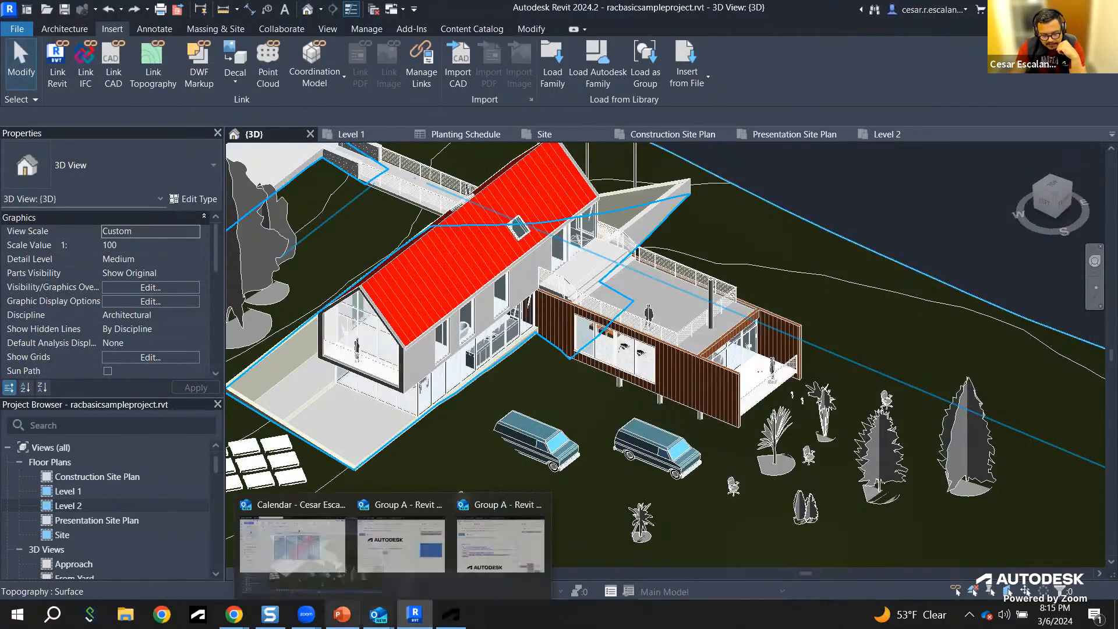
pyautogui.moveTo(234, 614)
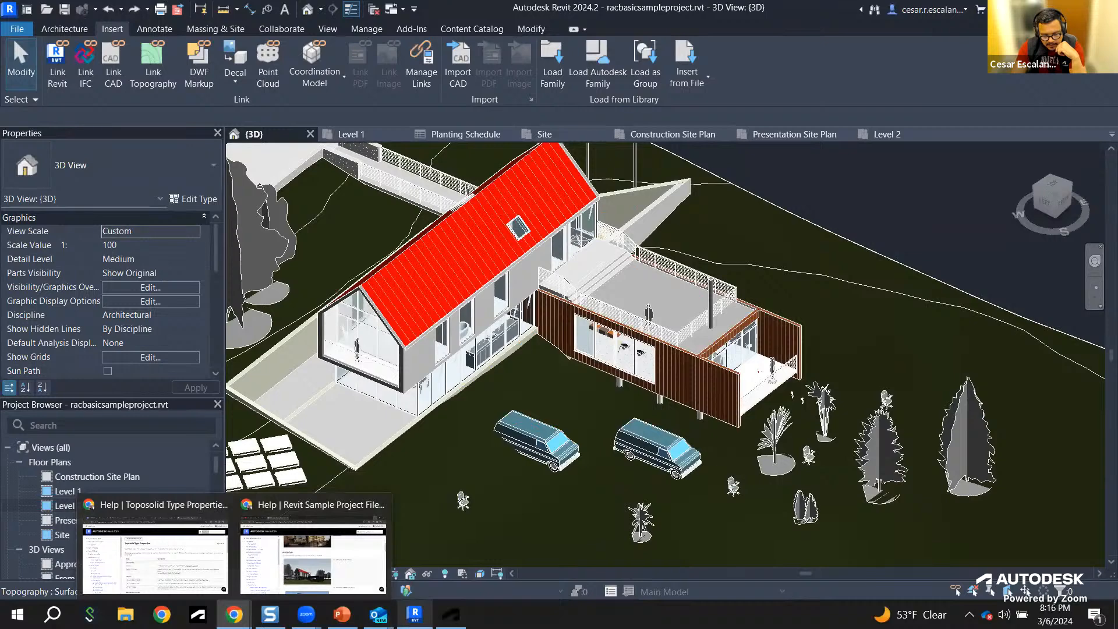
pyautogui.click(451, 614)
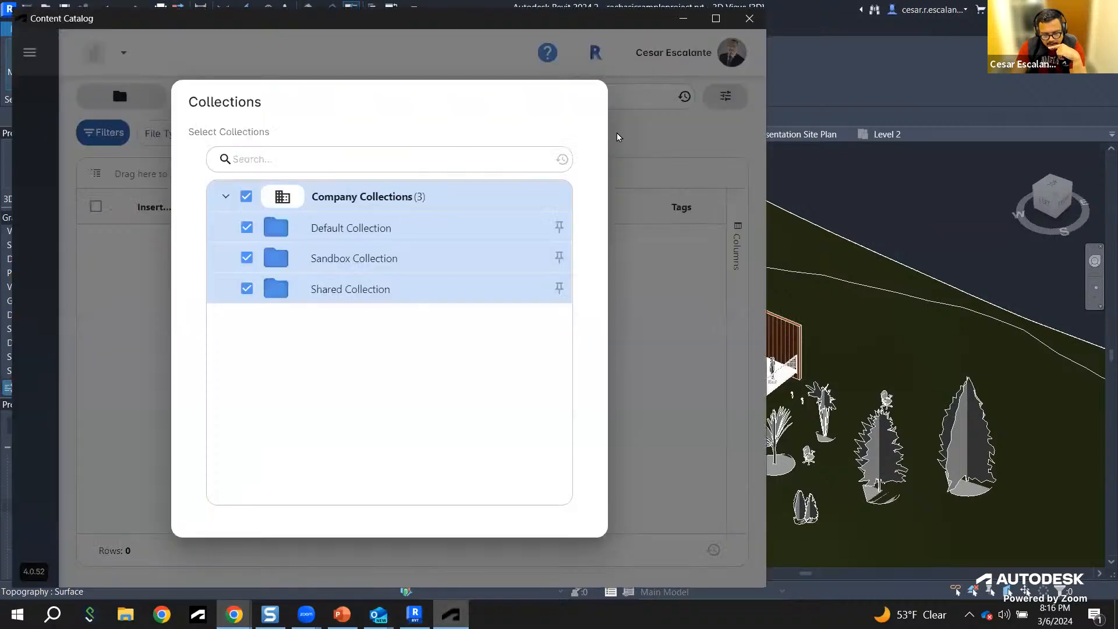
pyautogui.click(638, 138)
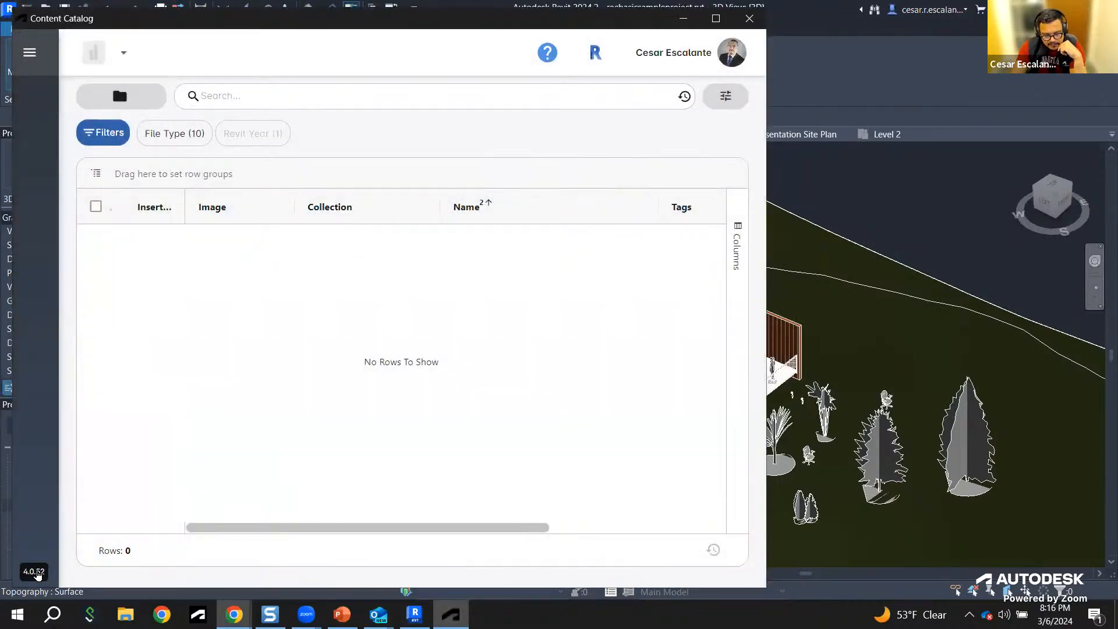
pyautogui.click(120, 96)
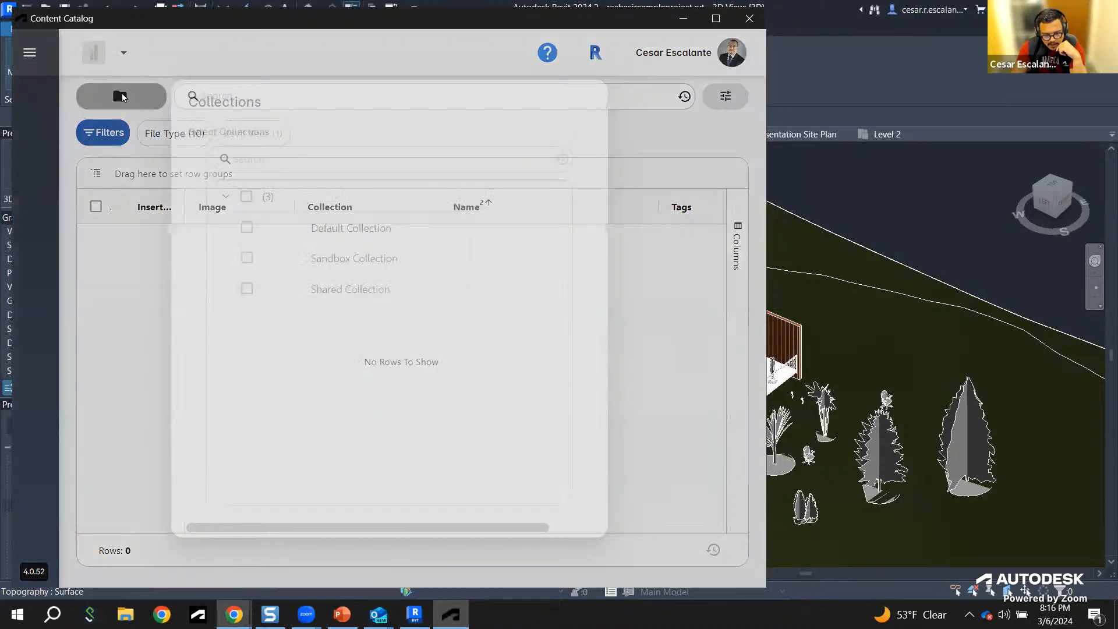
pyautogui.click(359, 229)
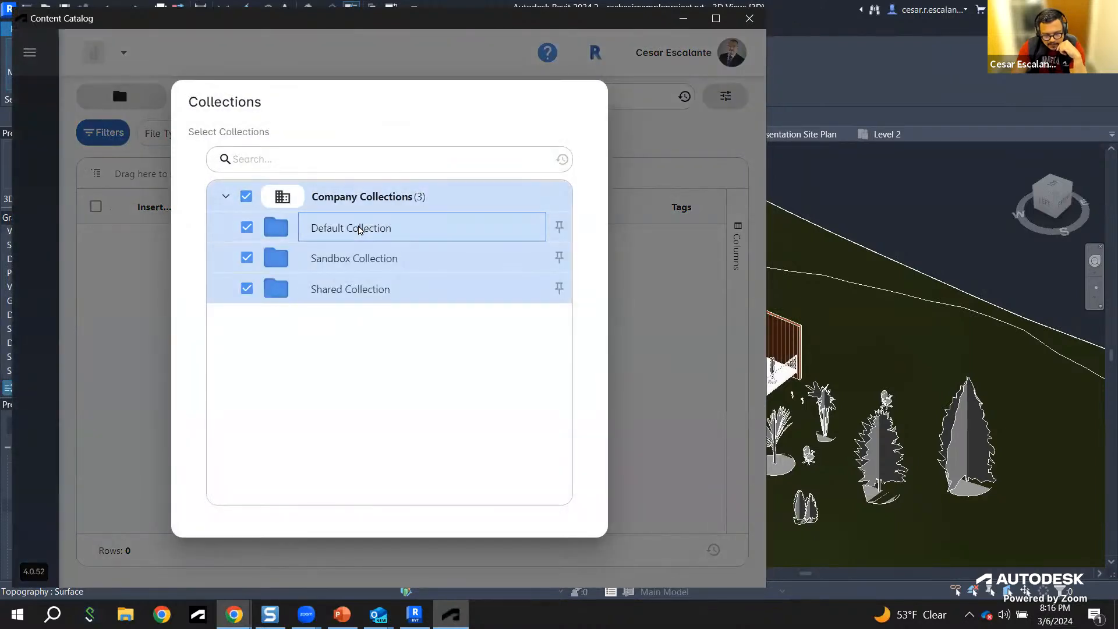
pyautogui.click(632, 132)
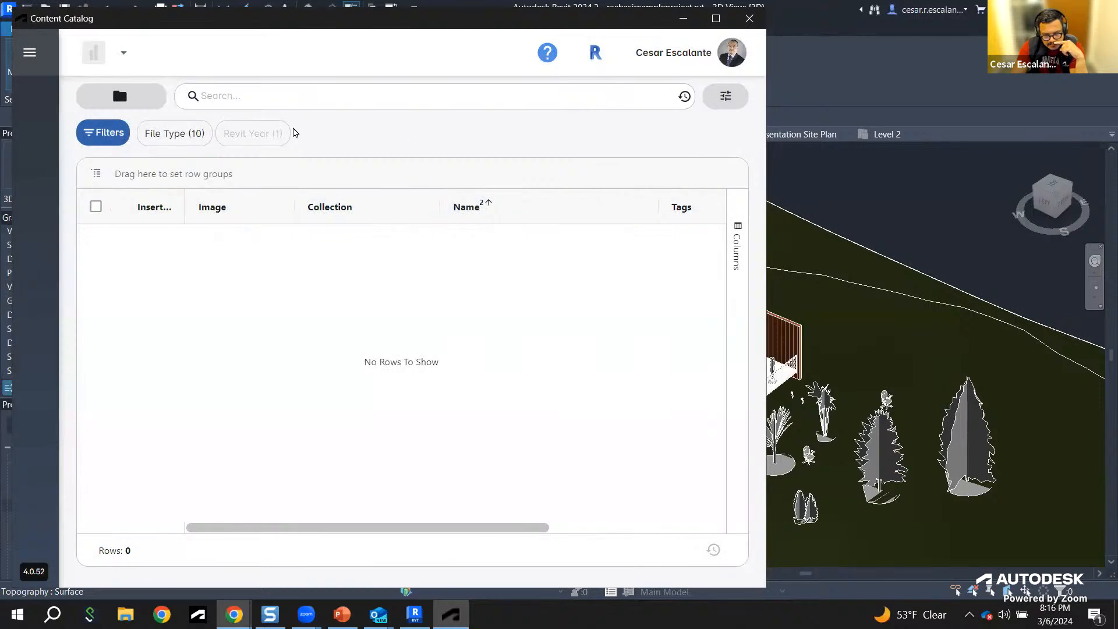
# Step: Inspect the catalog's File Type filter, navigation menu and selected collections, moving its window clear of the project's Properties
pyautogui.click(170, 134)
pyautogui.click(278, 148)
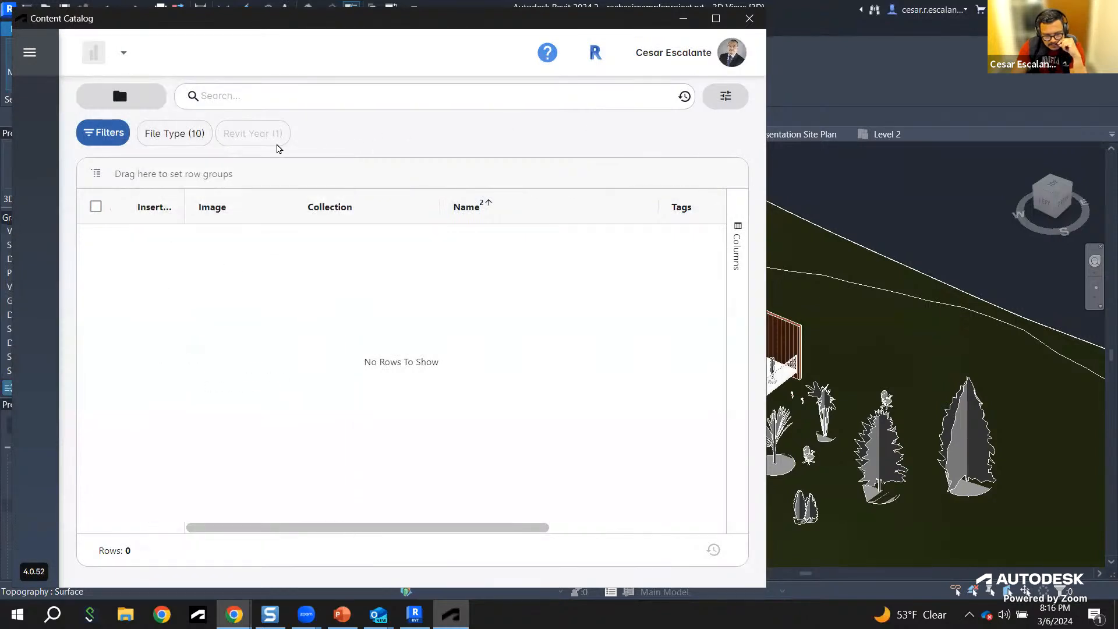
pyautogui.click(30, 53)
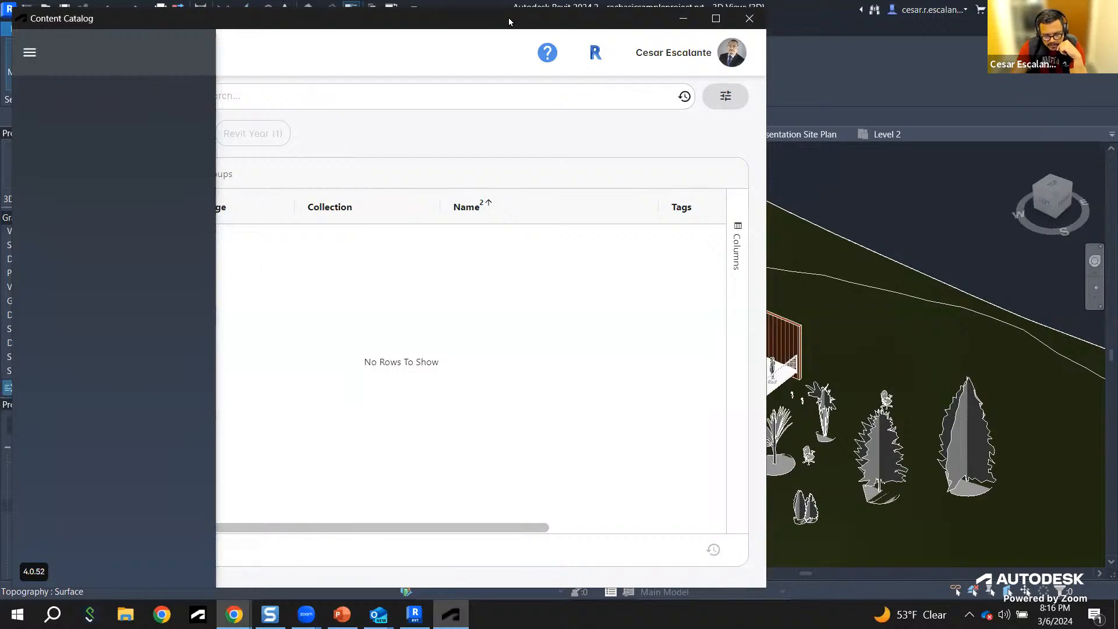
pyautogui.moveTo(526, 28); pyautogui.dragTo(729, 33)
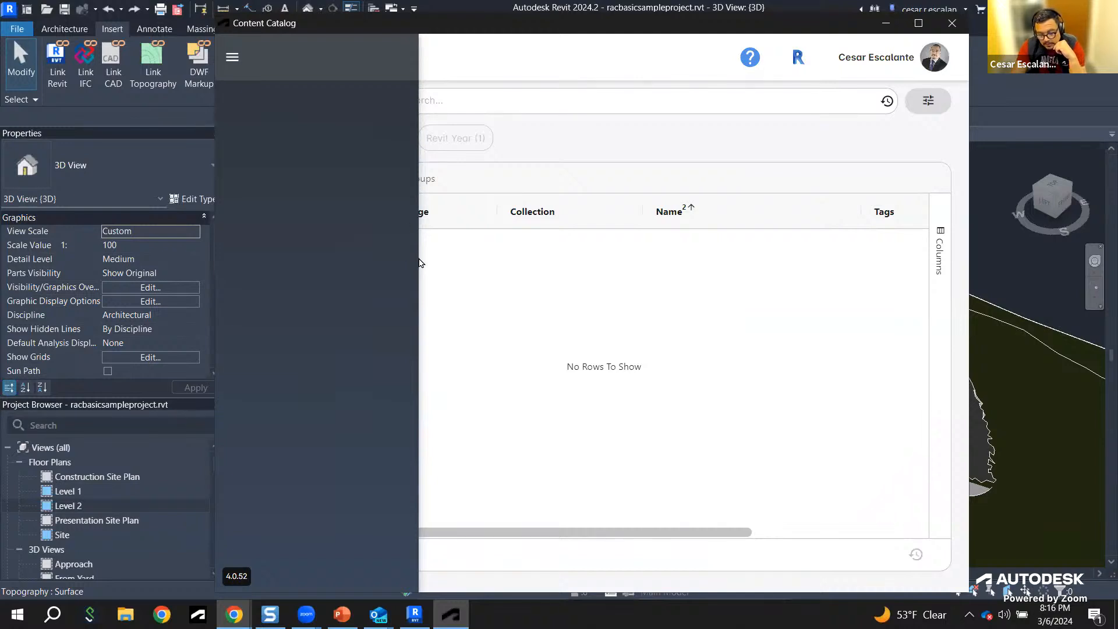
pyautogui.click(231, 59)
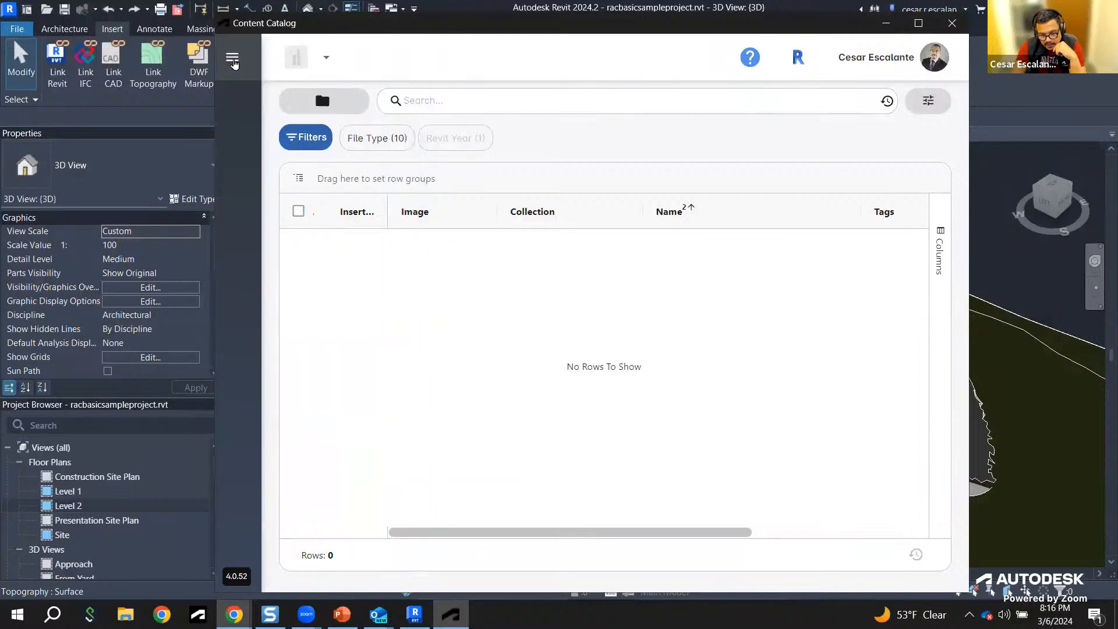
pyautogui.click(322, 101)
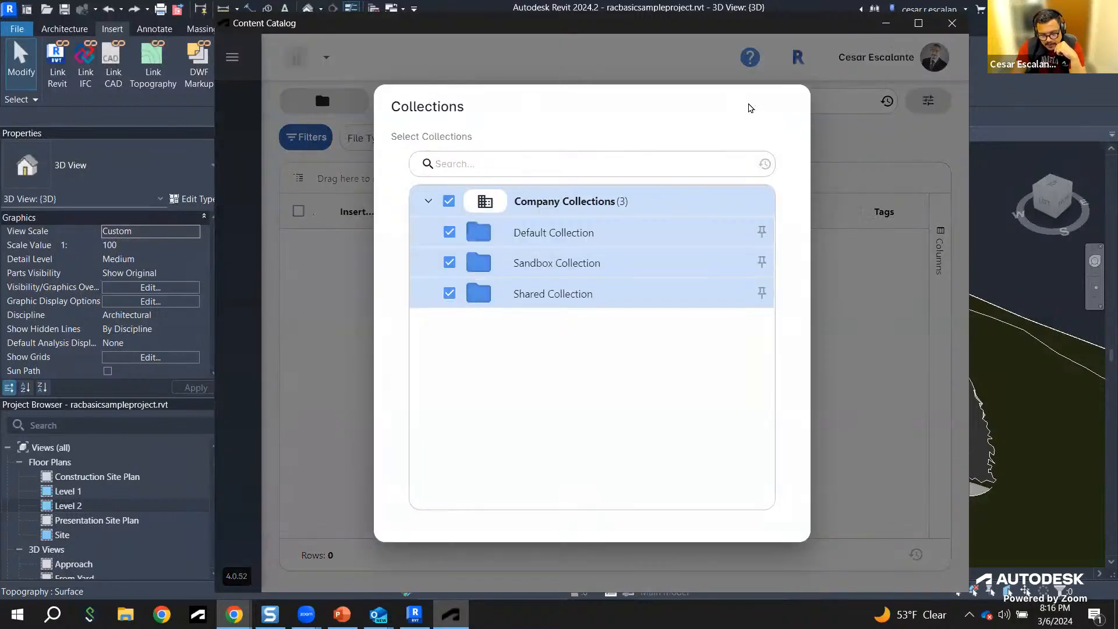
# Step: Check the Content Catalog's results list and search suggestions, and review the selected company collections again
pyautogui.click(919, 144)
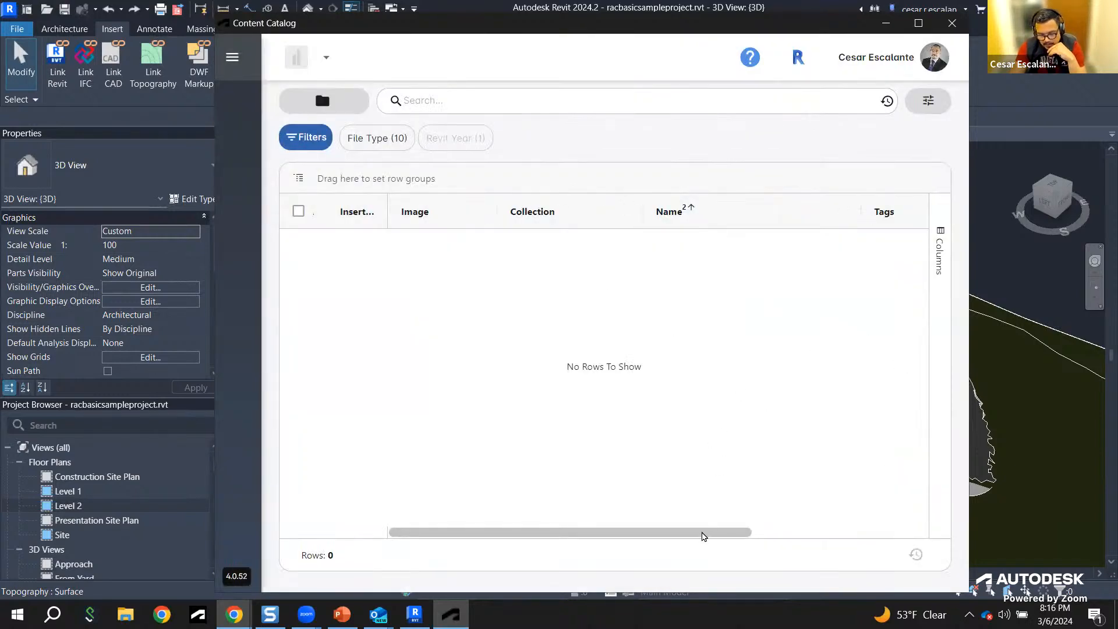
pyautogui.moveTo(705, 535); pyautogui.dragTo(665, 536)
pyautogui.click(485, 99)
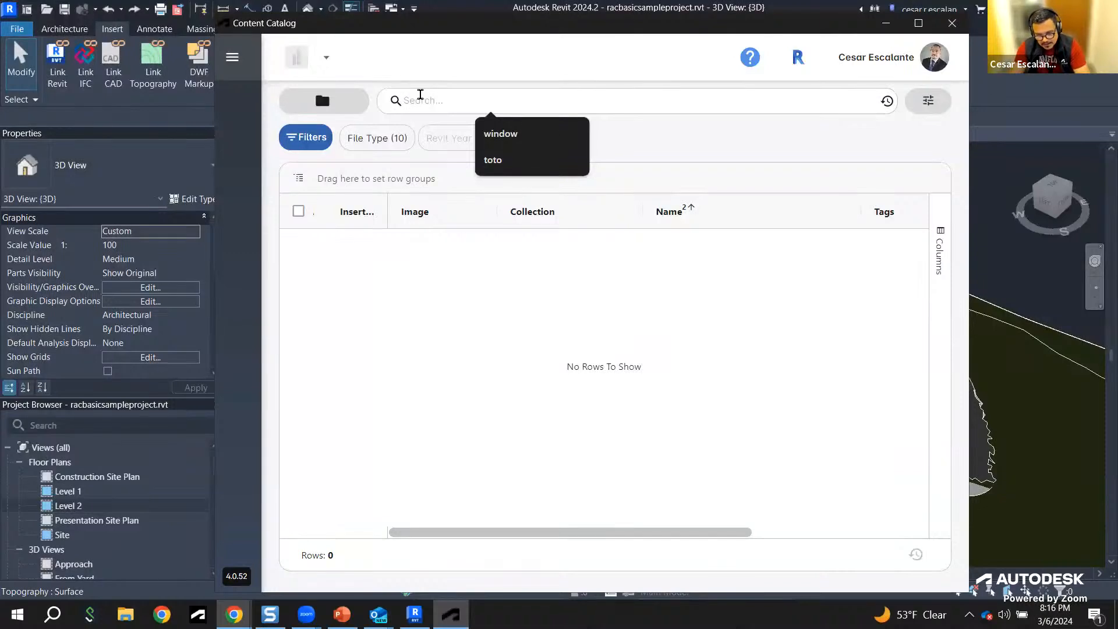
pyautogui.click(356, 104)
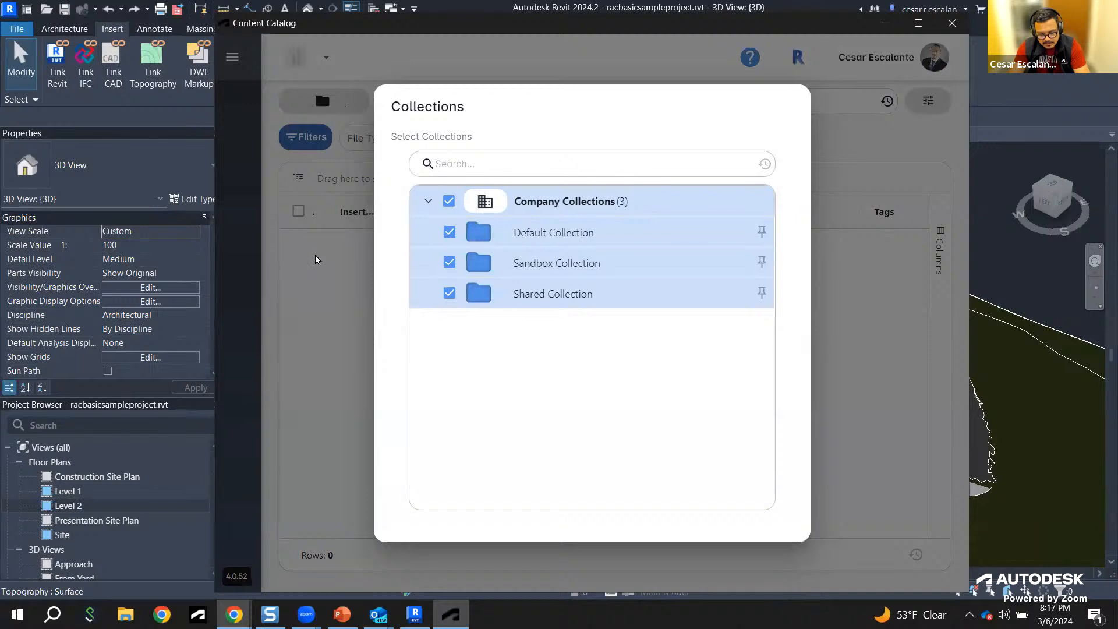
pyautogui.click(319, 255)
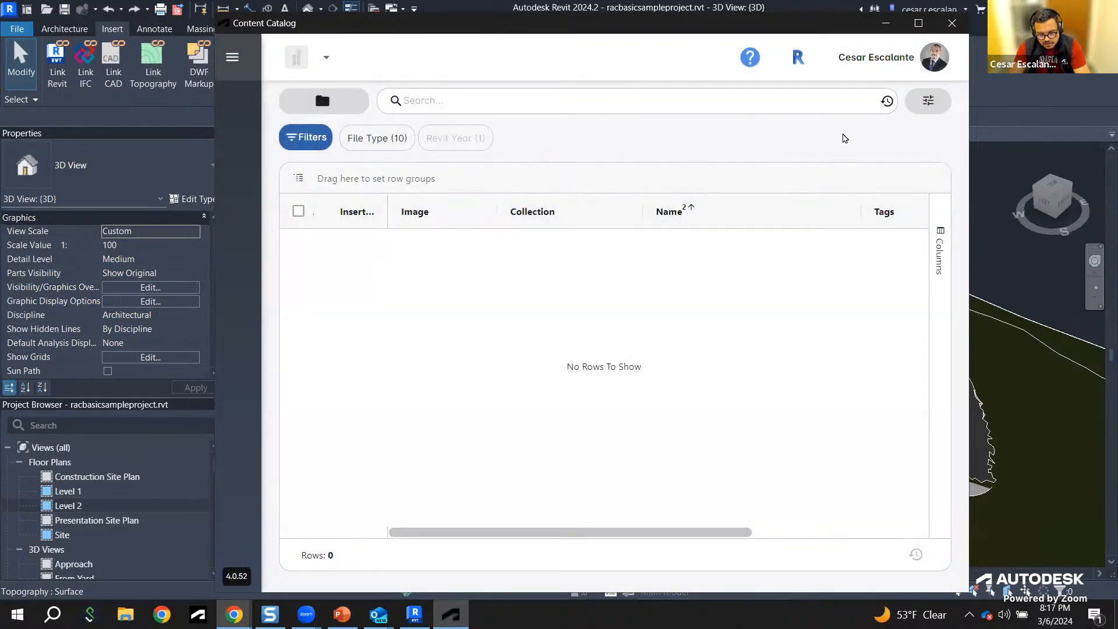
# Step: Review the catalog's Search Configuration of search fields, display mode and image size, and cancel without changes
pyautogui.click(383, 142)
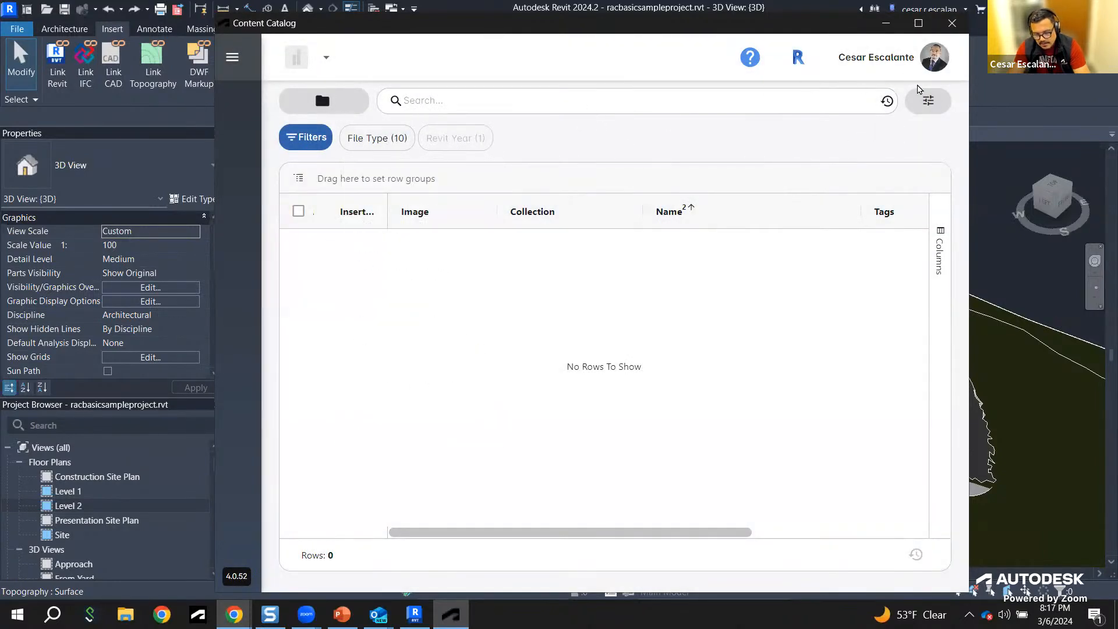
pyautogui.click(924, 101)
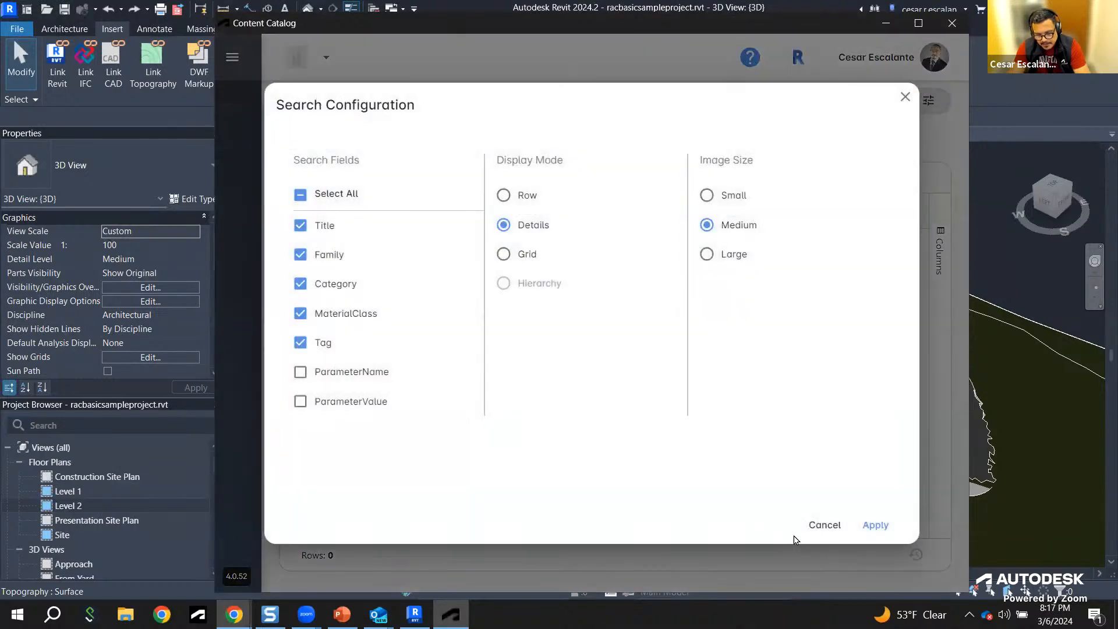
pyautogui.click(839, 525)
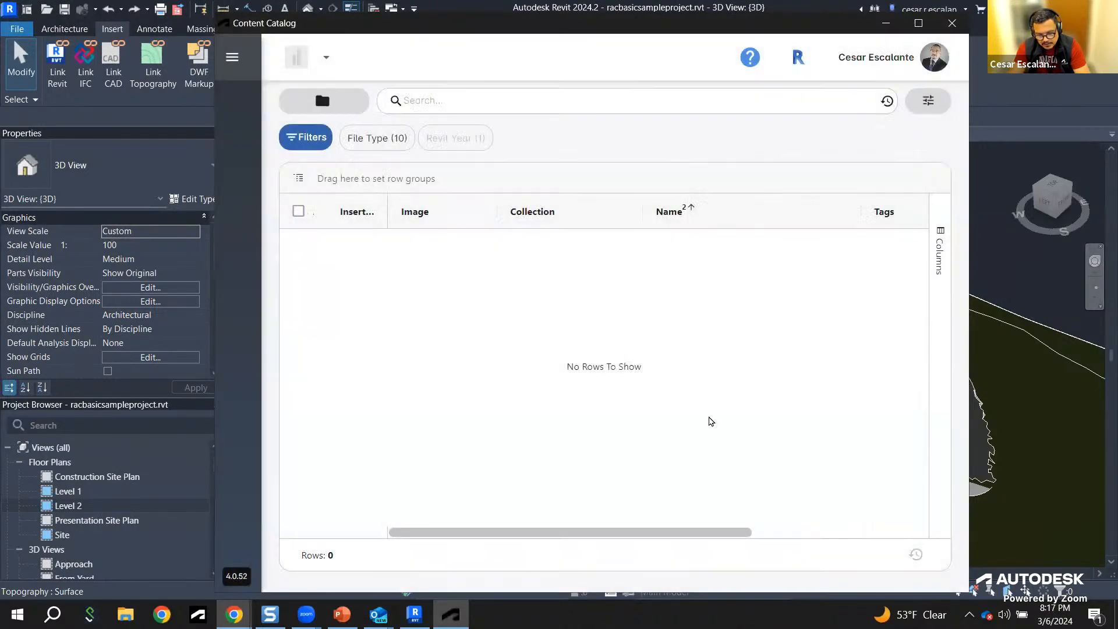
# Step: Recheck the Default Collection among the company collections, and close the Content Catalog to return to the Revit project
pyautogui.click(331, 103)
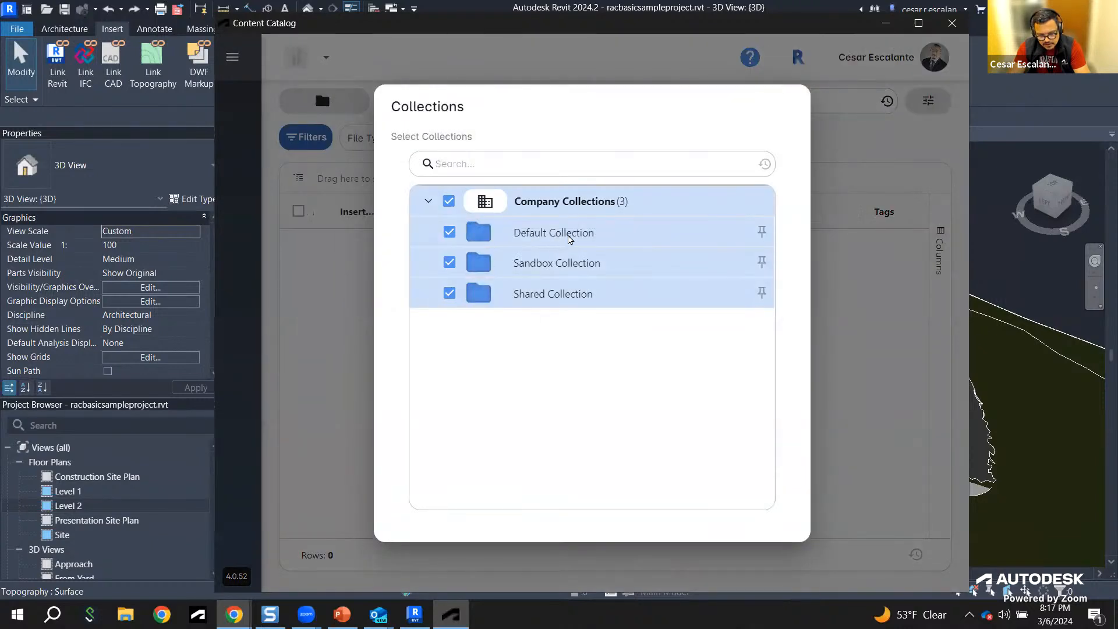
pyautogui.click(567, 236)
pyautogui.click(566, 236)
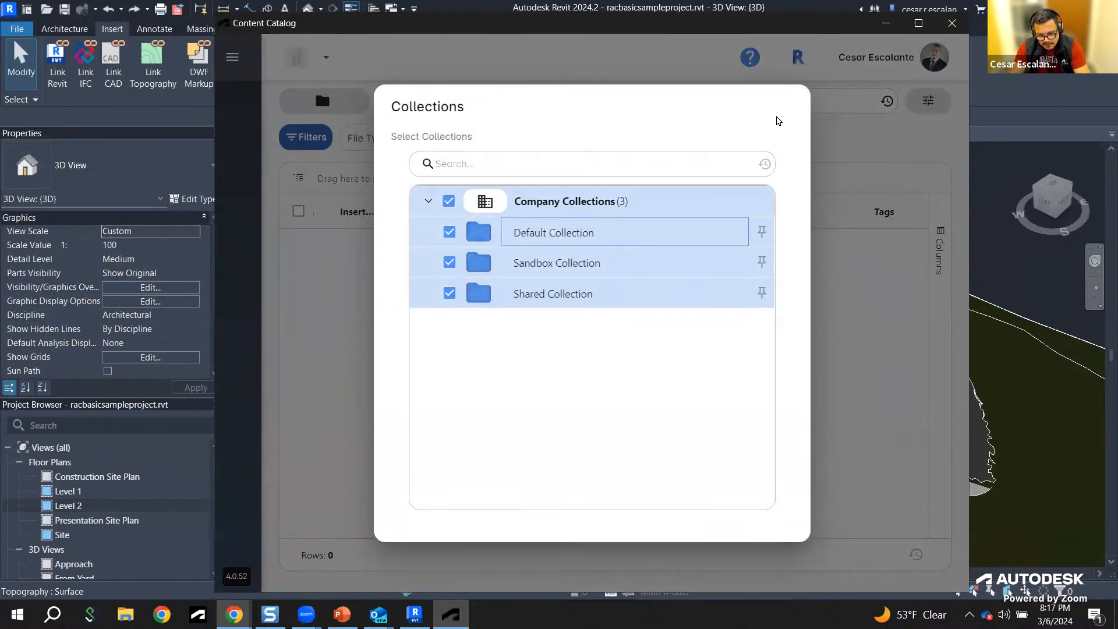
pyautogui.click(338, 320)
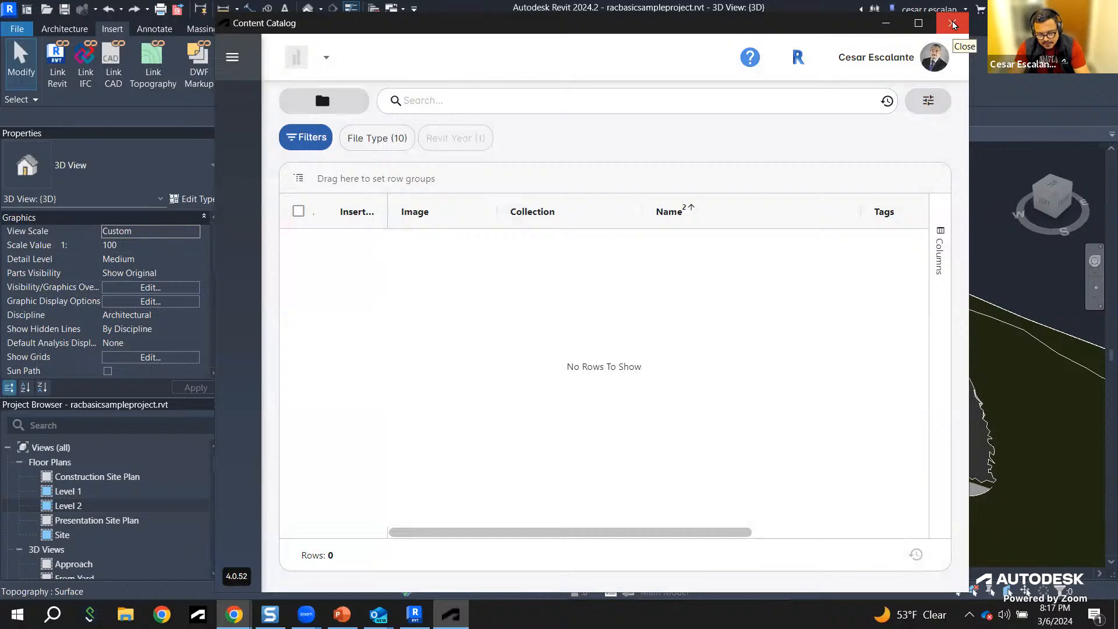
pyautogui.click(953, 24)
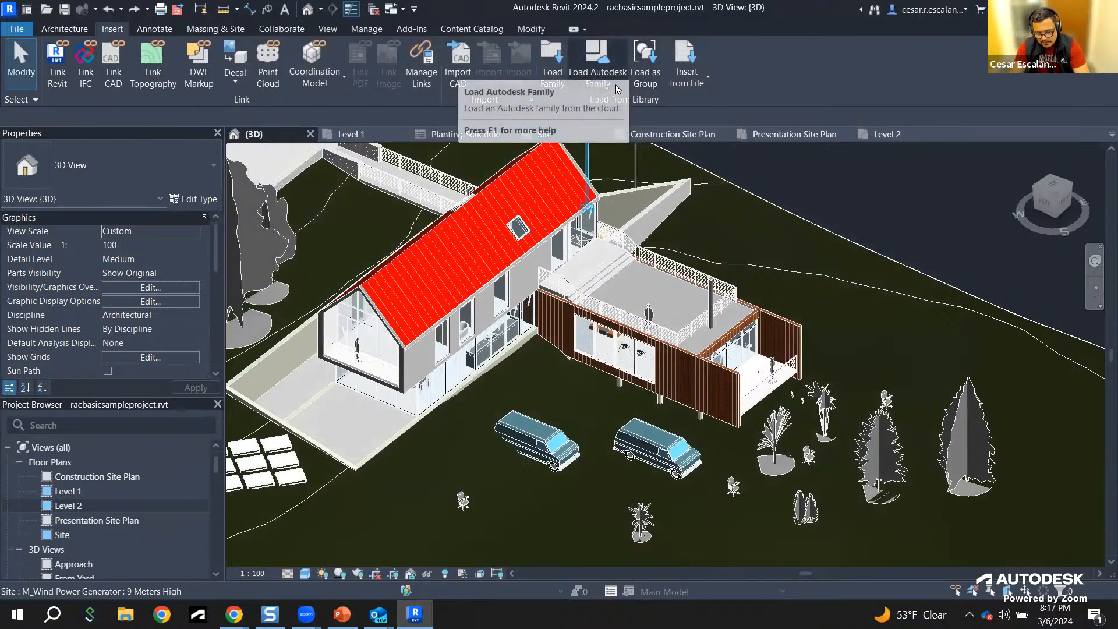
# Step: Save the racbasicsampleproject.rvt project from its 3D view
pyautogui.scroll(-3, 819, 343)
pyautogui.scroll(4, 875, 326)
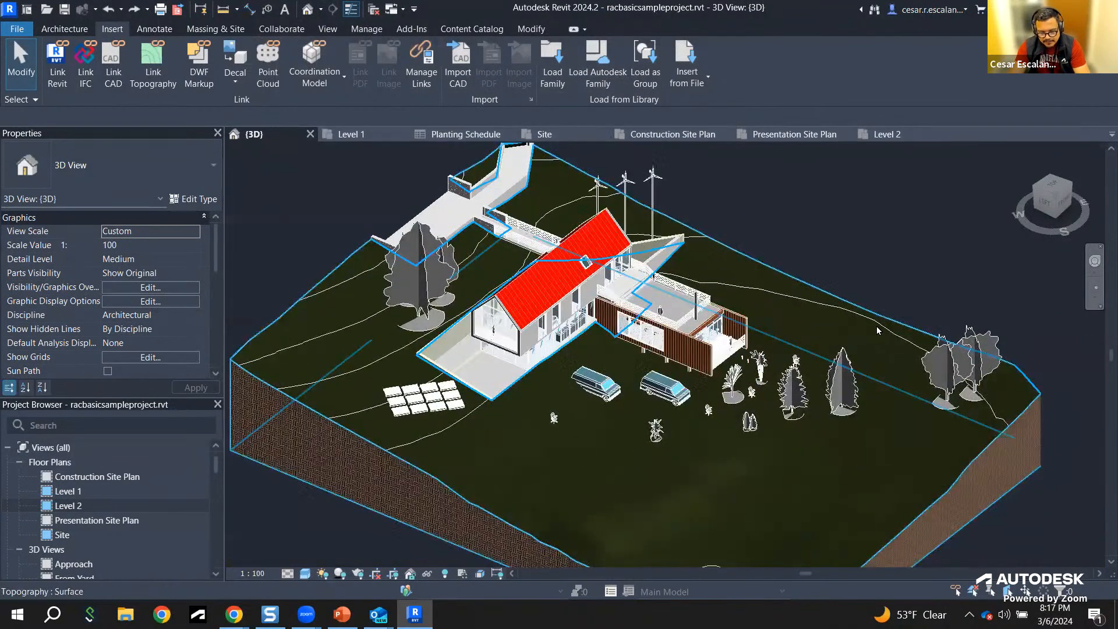
pyautogui.click(23, 29)
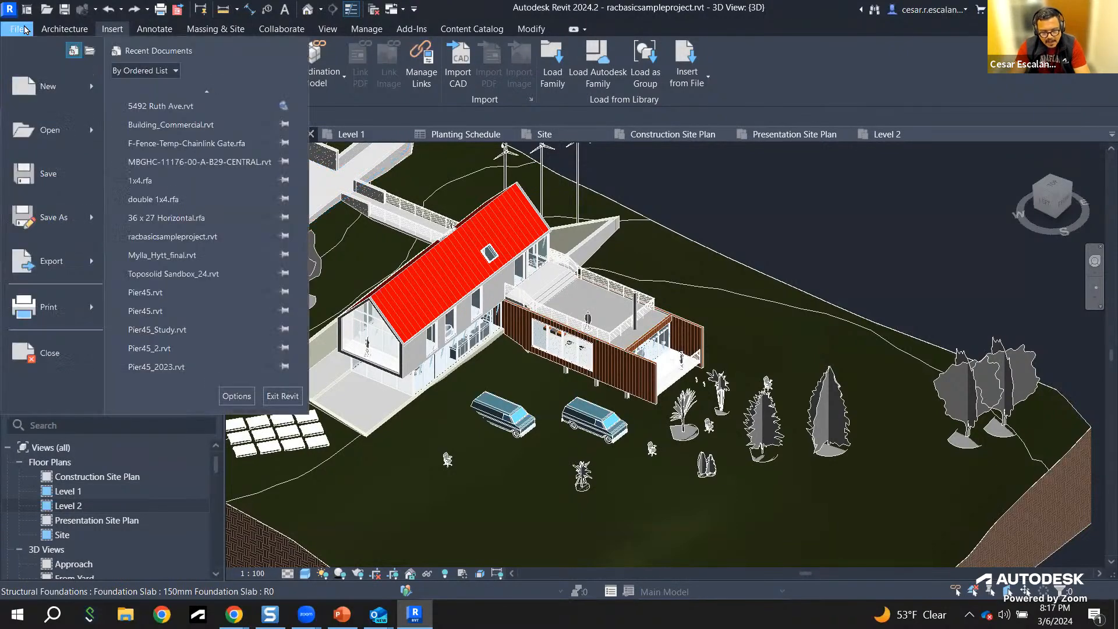
pyautogui.click(42, 176)
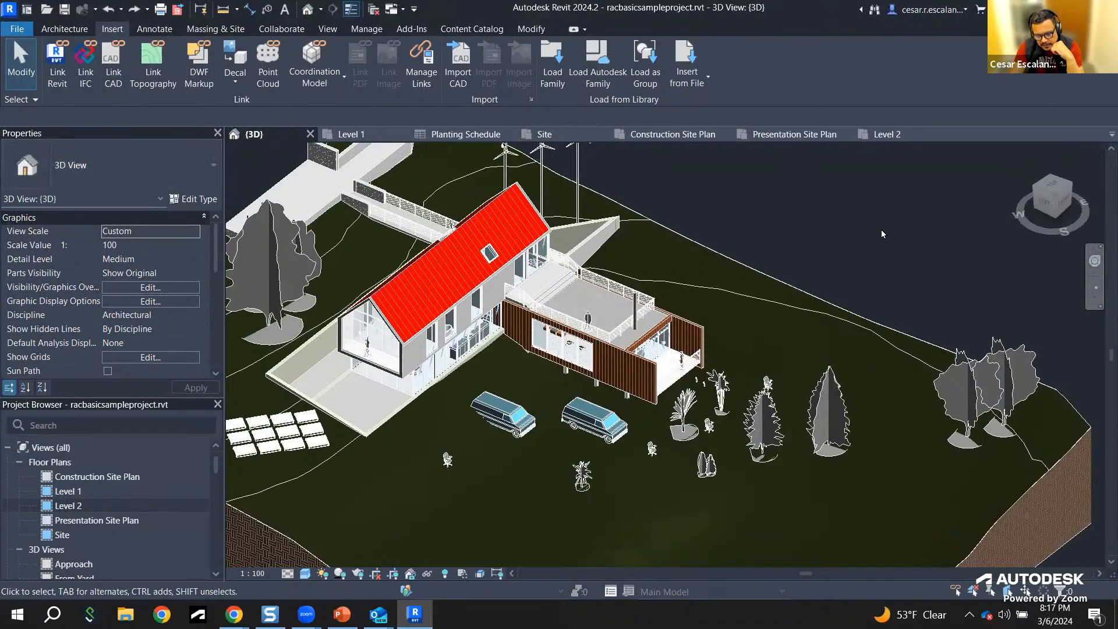
# Step: Select the house, terrain and surrounding site elements together in the 3D view, and clear the selection
pyautogui.scroll(-2, 881, 231)
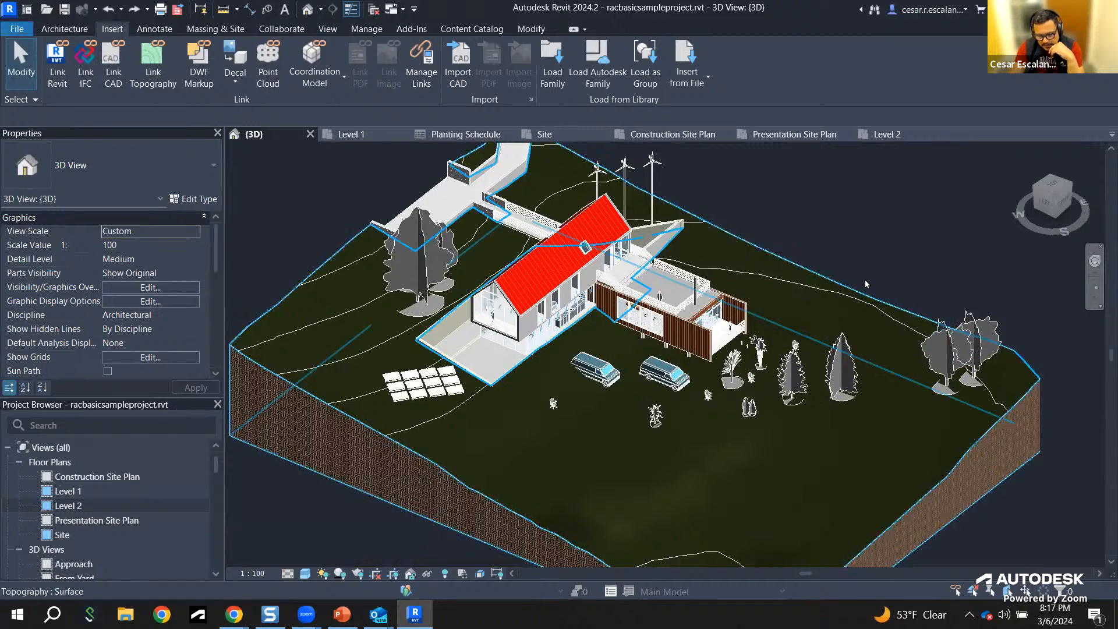
pyautogui.moveTo(906, 205); pyautogui.dragTo(386, 417)
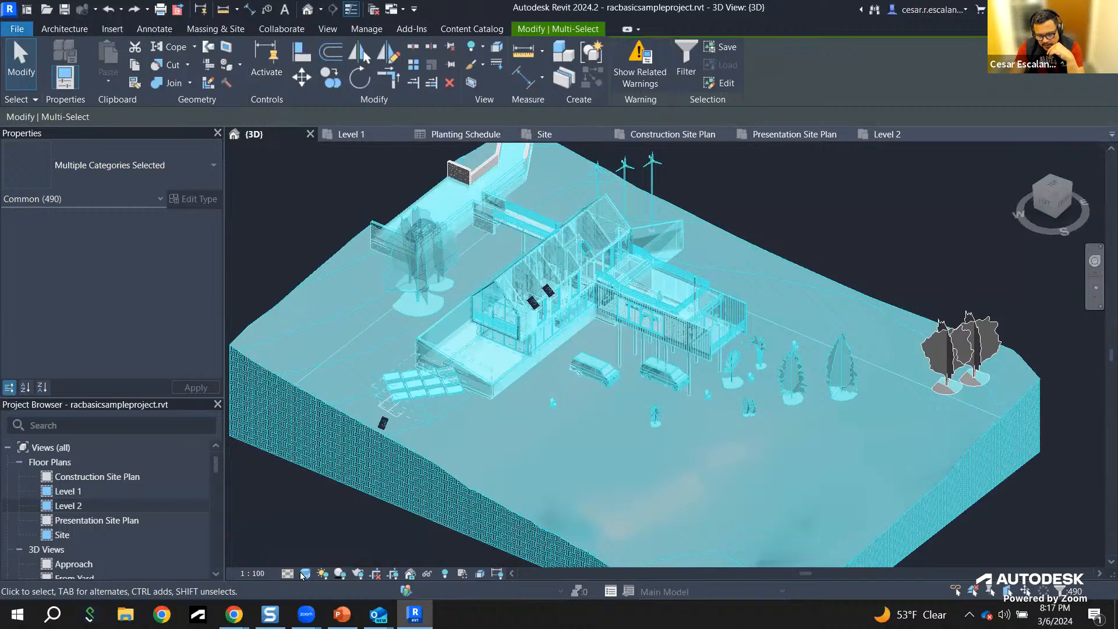
pyautogui.click(333, 540)
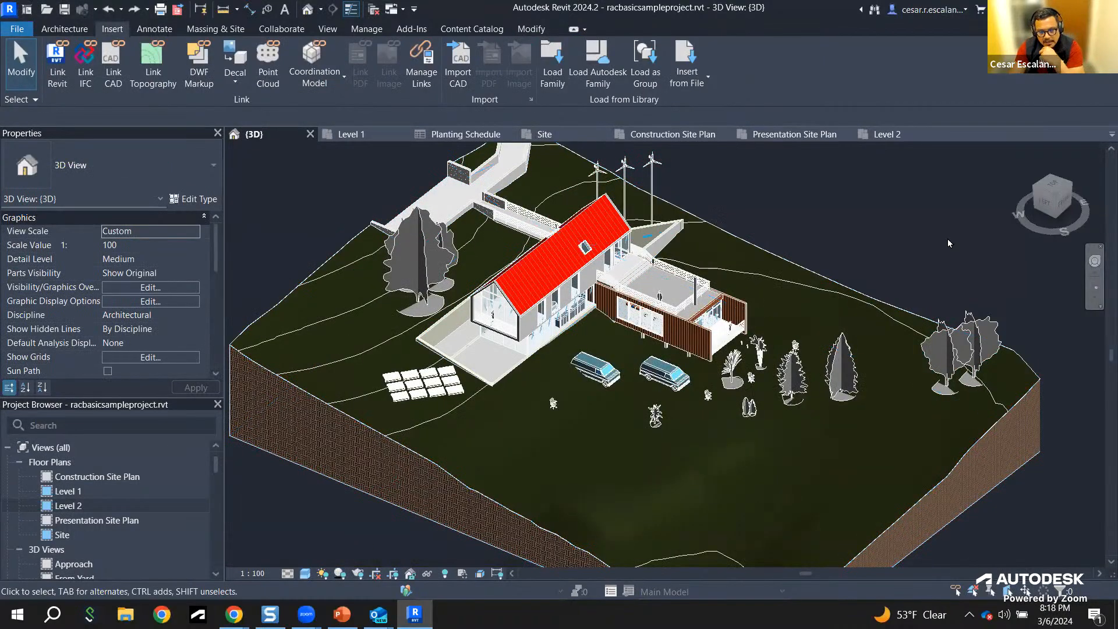